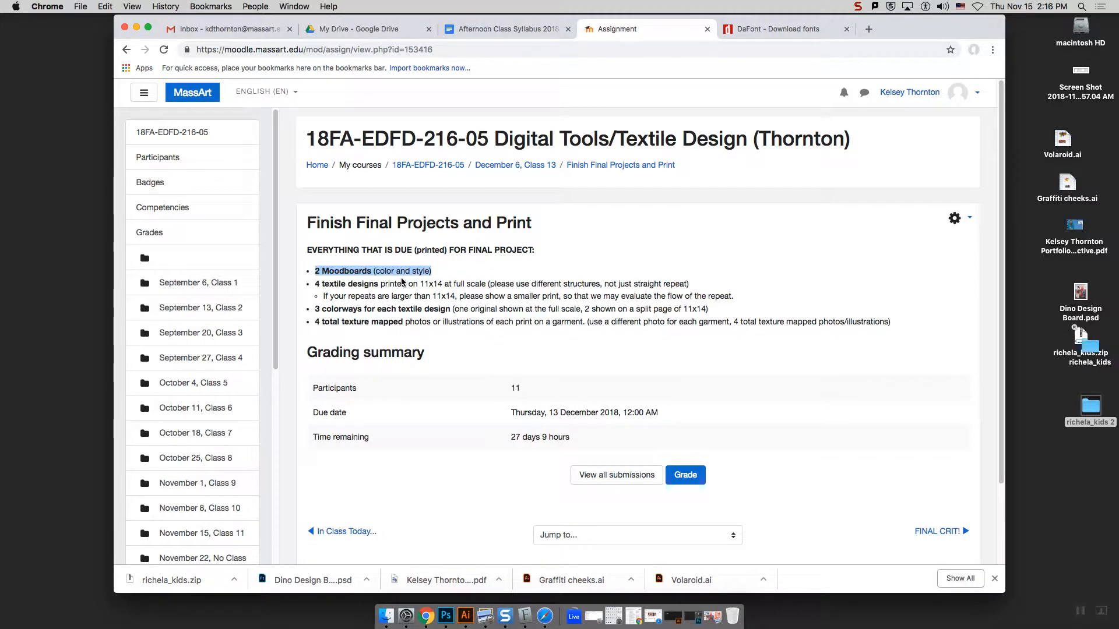
Highlight the textile design, colorway and texture-mapping requirements in turn in the list of printed final project items.
drag(314, 284, 380, 284)
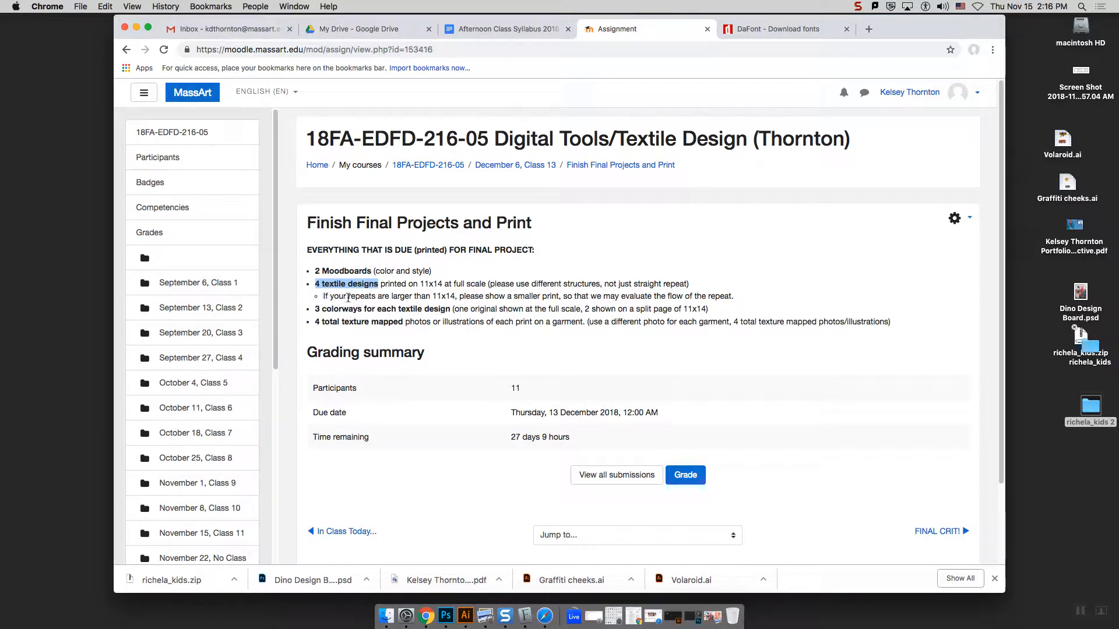
click(348, 298)
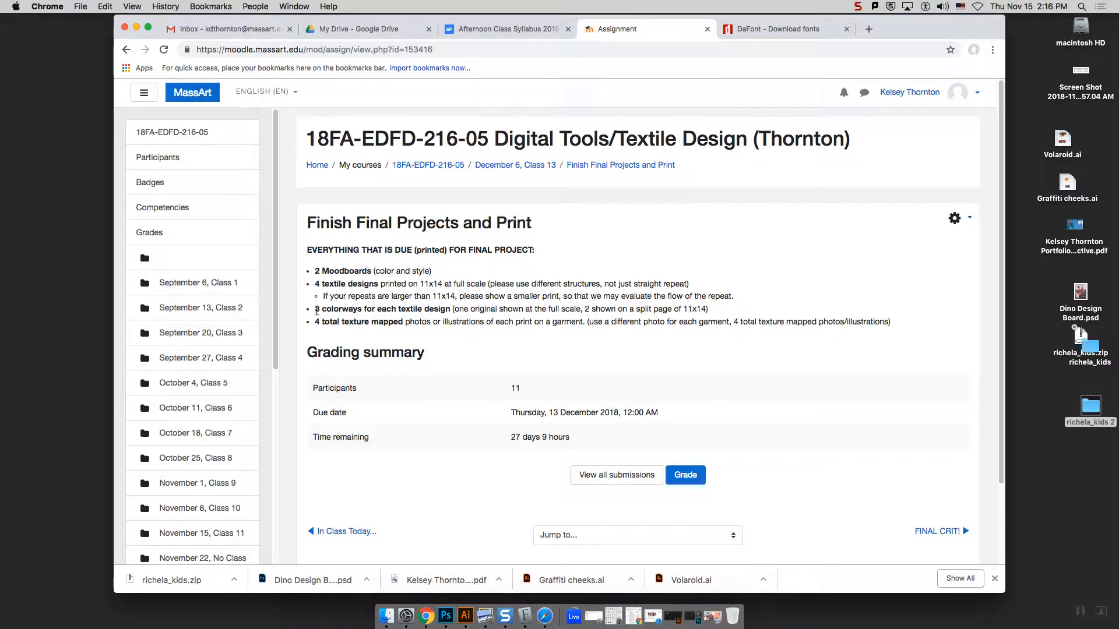
drag(316, 310, 451, 308)
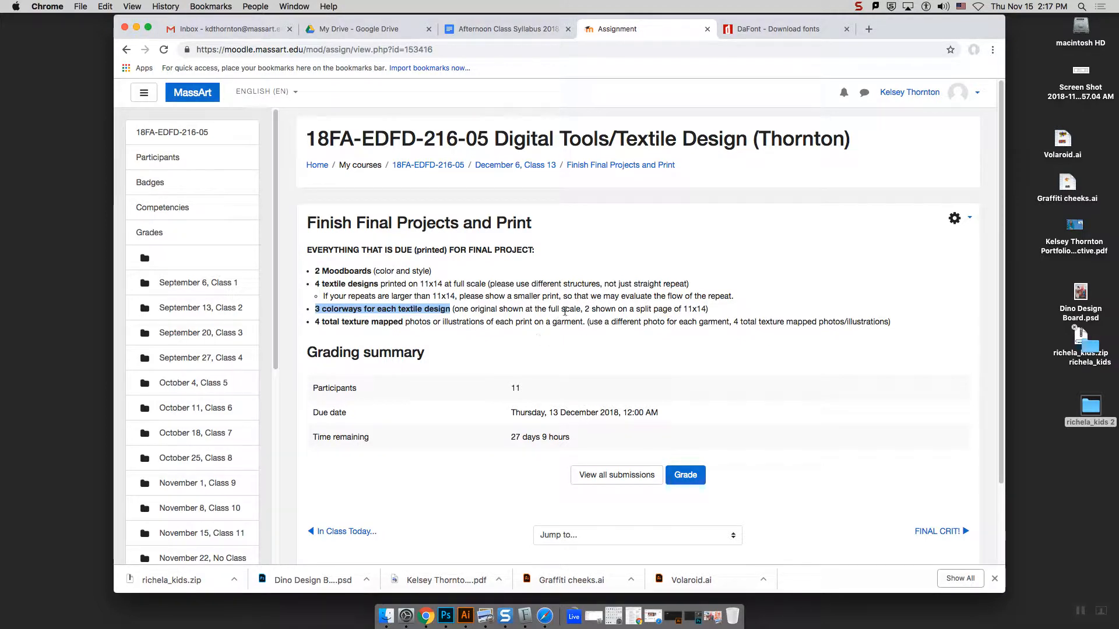
drag(317, 323, 400, 321)
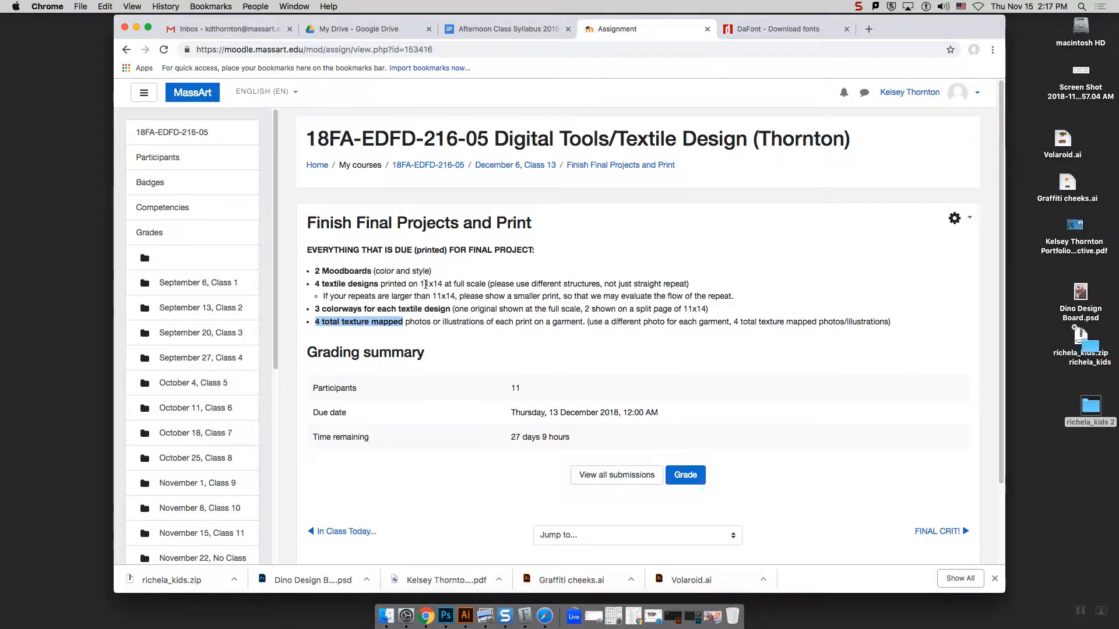
click(465, 314)
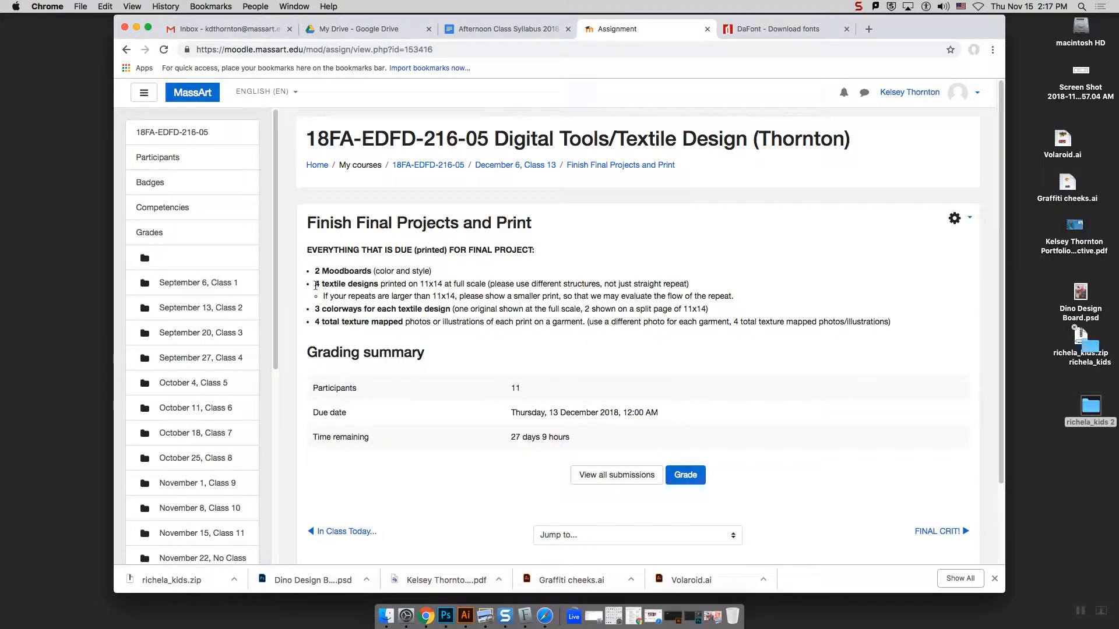
Highlight the four textile designs requirement and its note on showing a smaller print for repeats larger than 11x14.
drag(315, 285, 371, 287)
click(381, 293)
drag(391, 296, 457, 295)
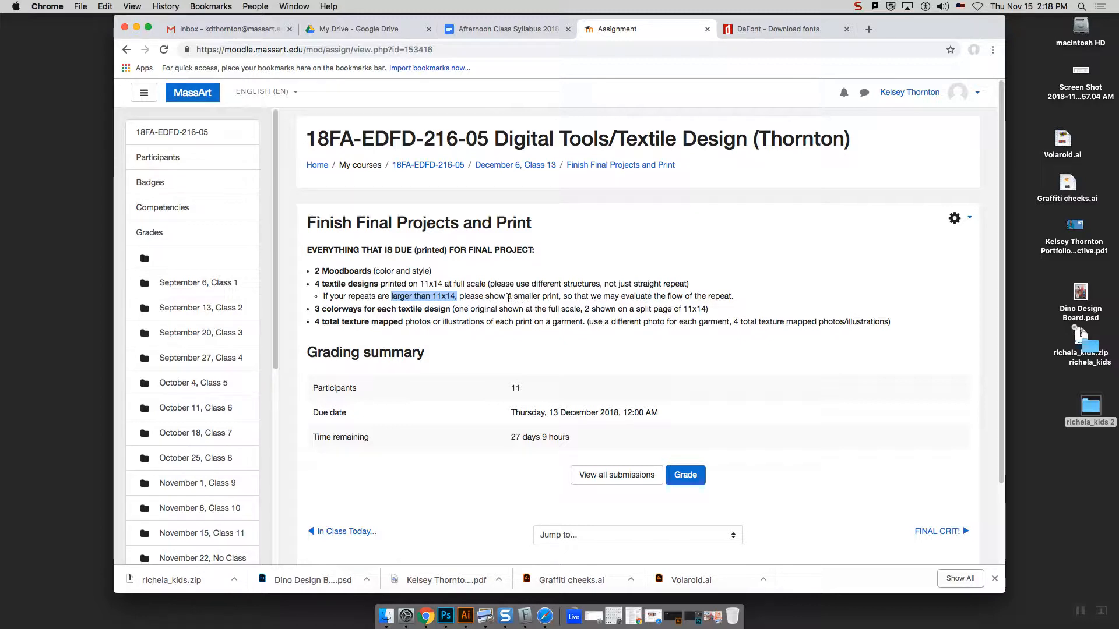
drag(506, 297, 559, 298)
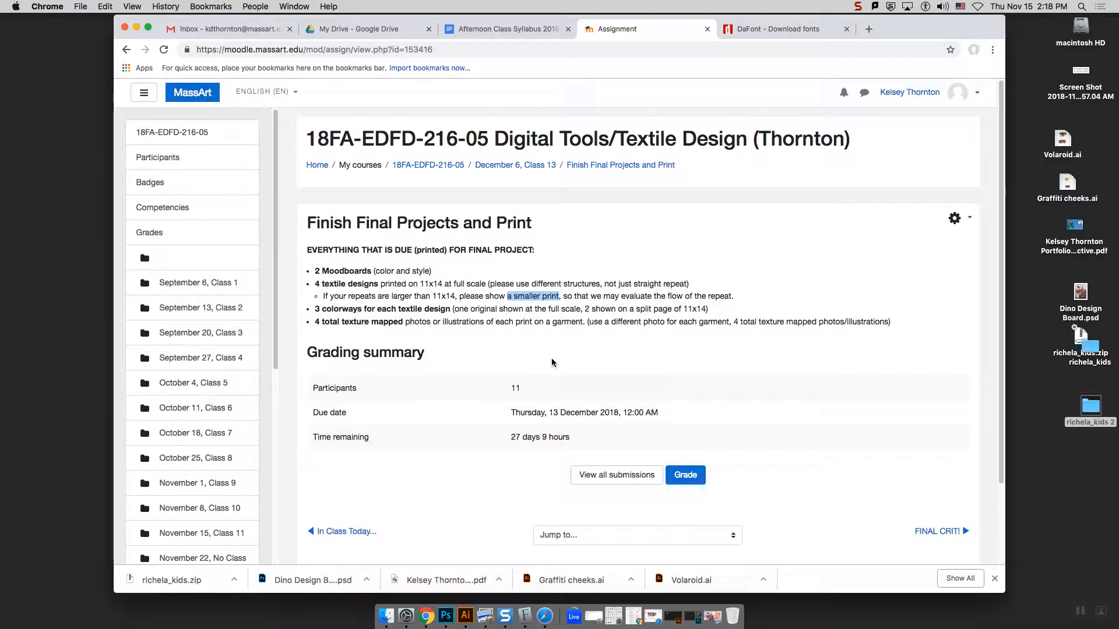
scroll(813, 398, down, 2)
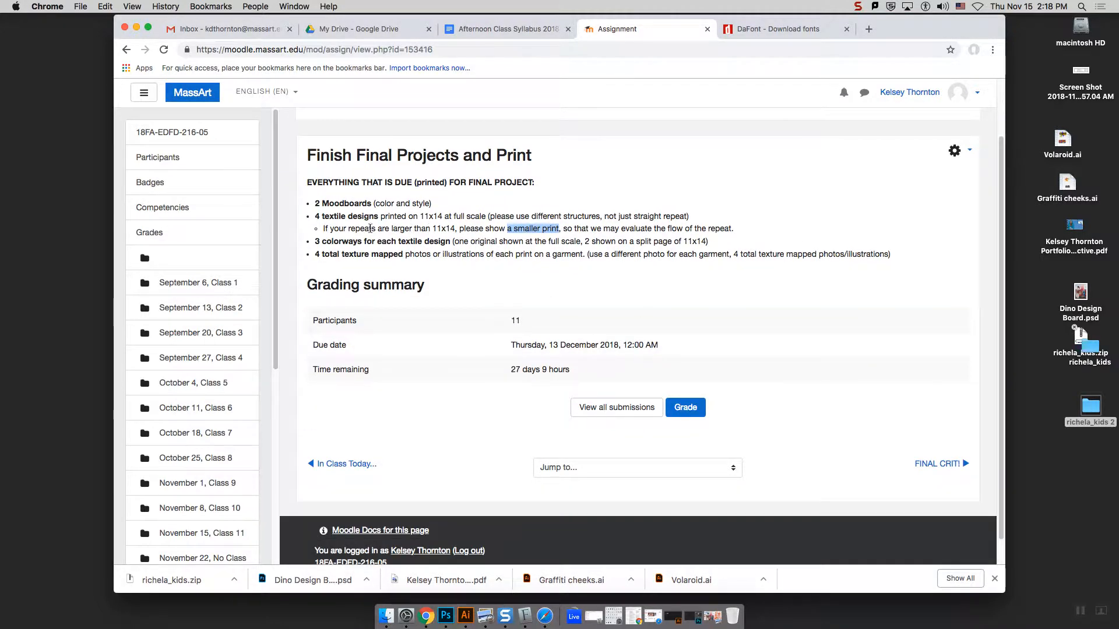
drag(323, 229, 466, 231)
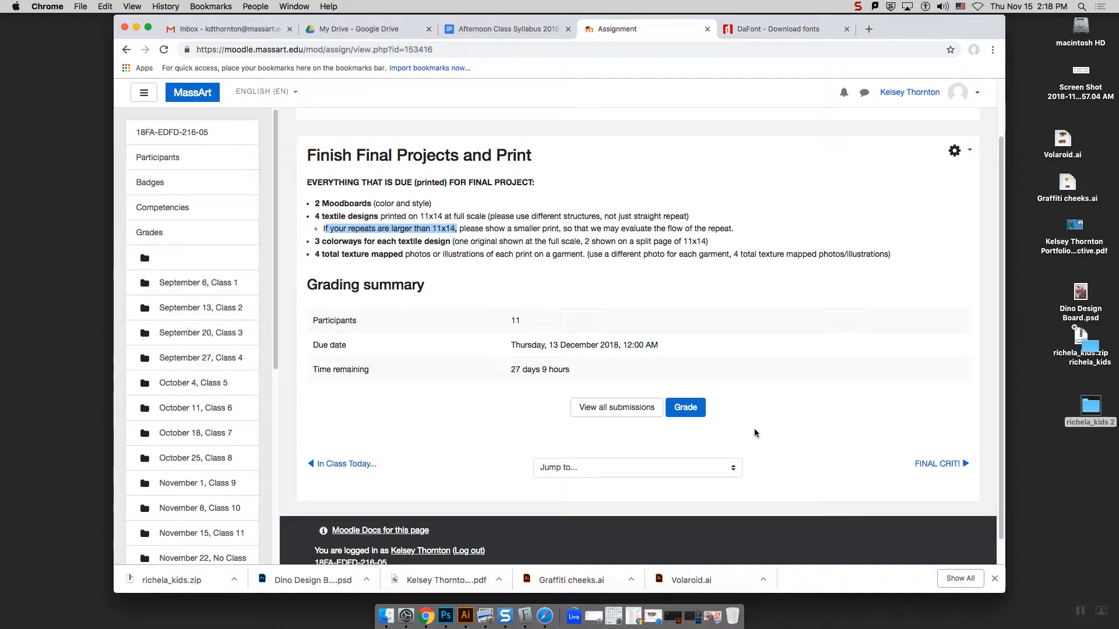
click(500, 244)
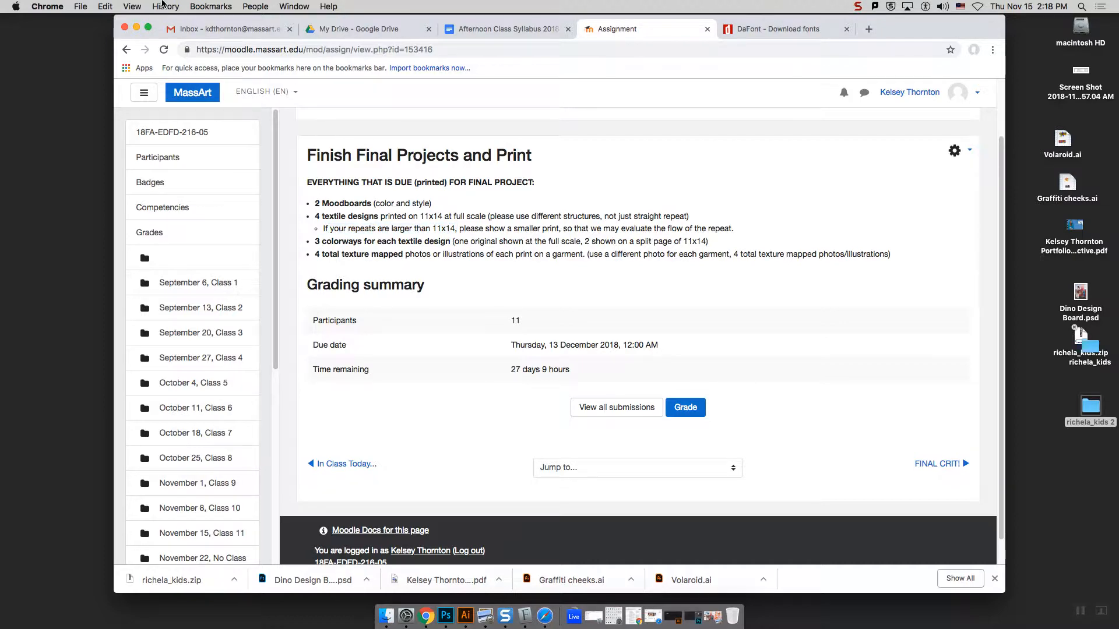
Minimize the browser, switch to the portfolio PDF in Preview and display page 7 with the Indigo Collection moodboard.
click(136, 27)
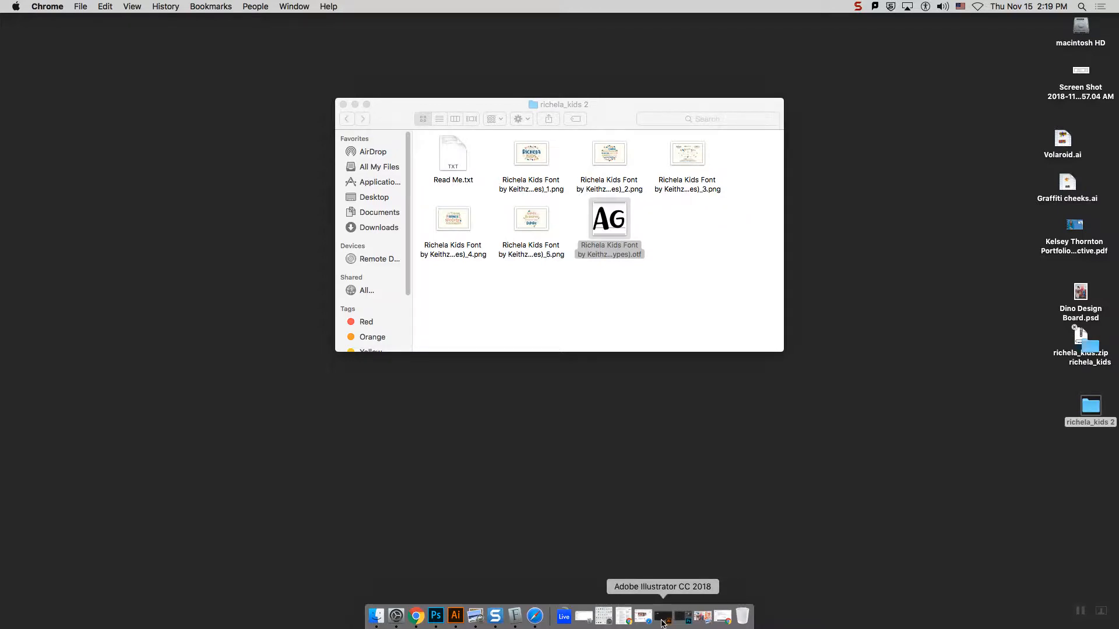
click(707, 621)
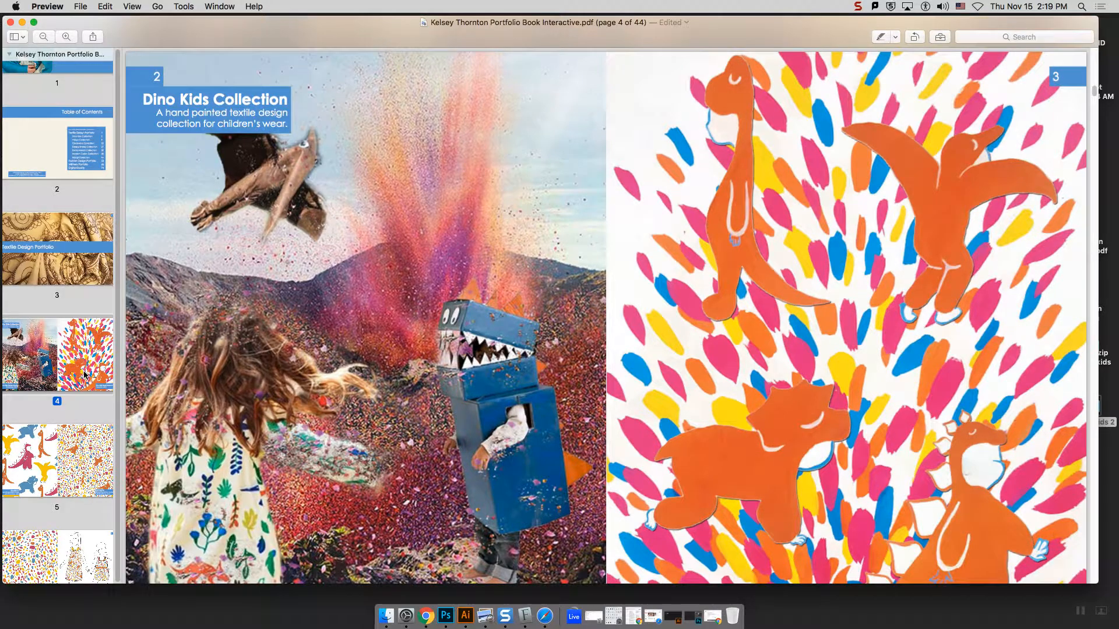
scroll(84, 375, down, 20)
scroll(82, 377, up, 15)
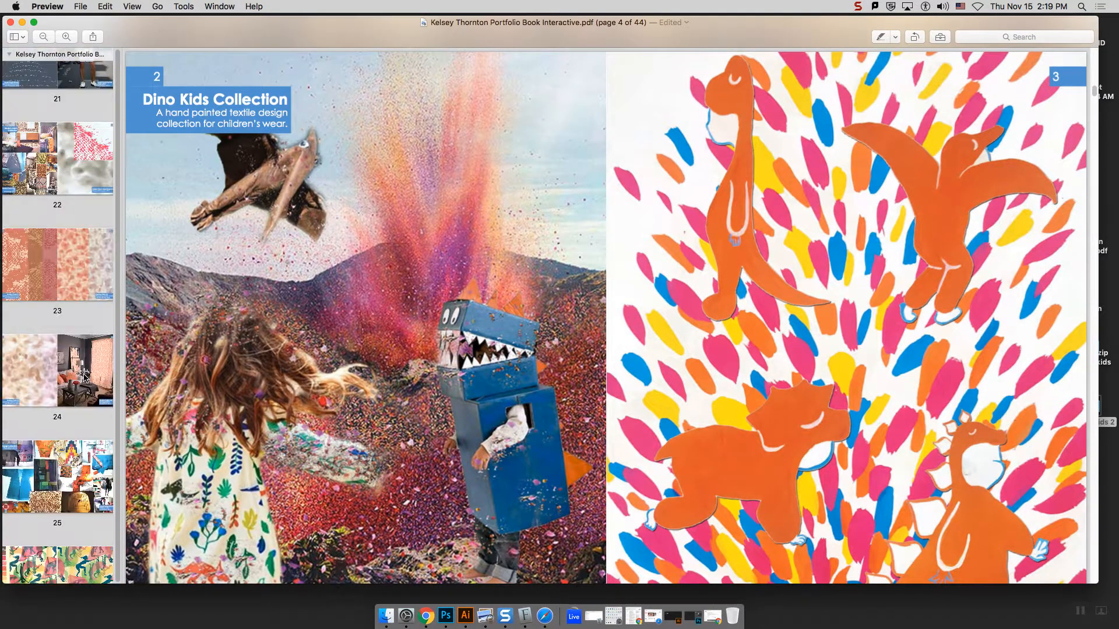
scroll(85, 378, up, 5)
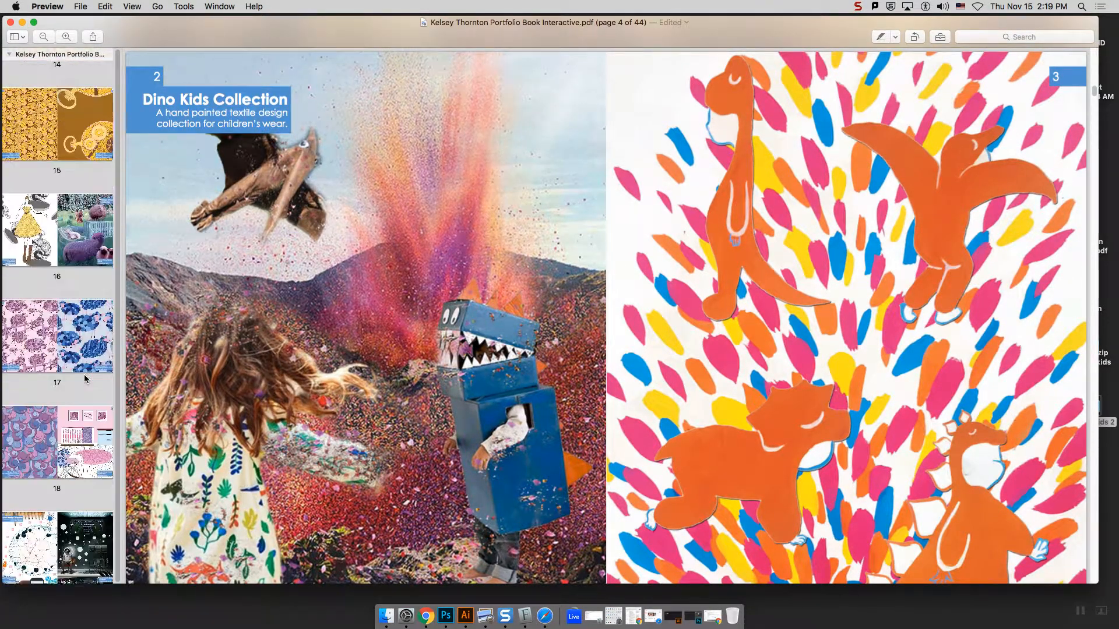
scroll(86, 379, up, 7)
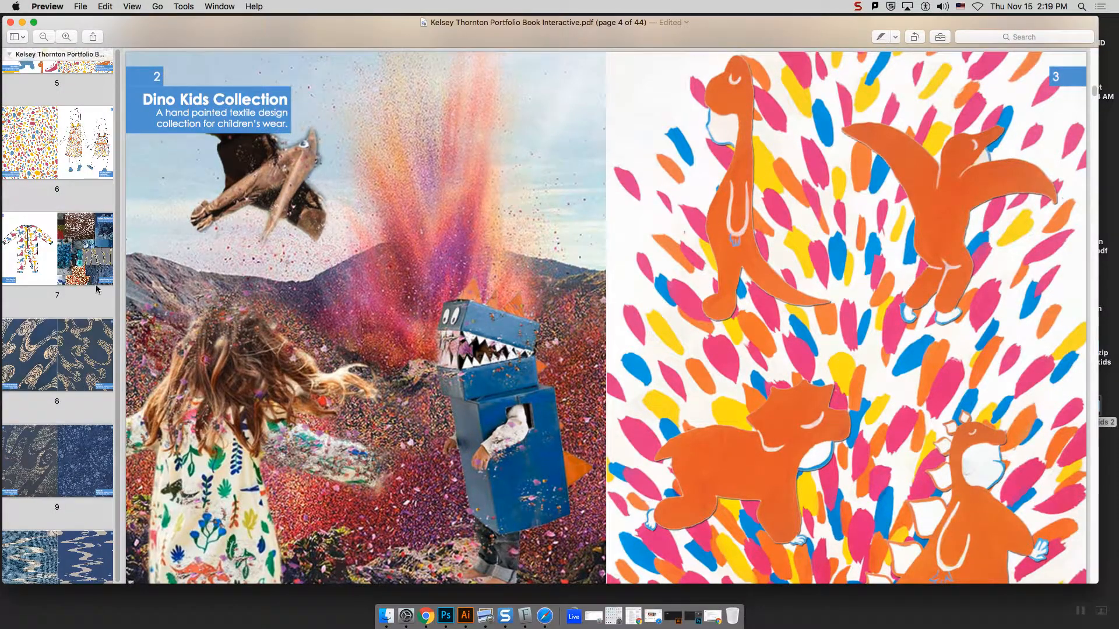
click(92, 267)
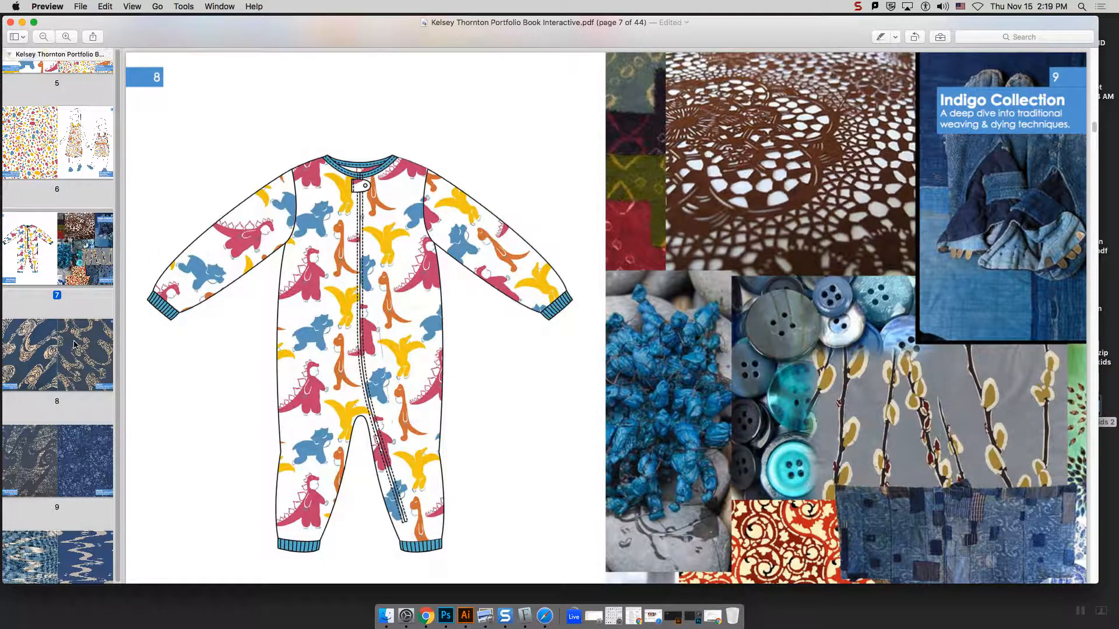
Display the Clockwork Collection moodboard on page 14, followed by the Sleepy Sheep Collection moodboard on page 16.
scroll(74, 344, down, 10)
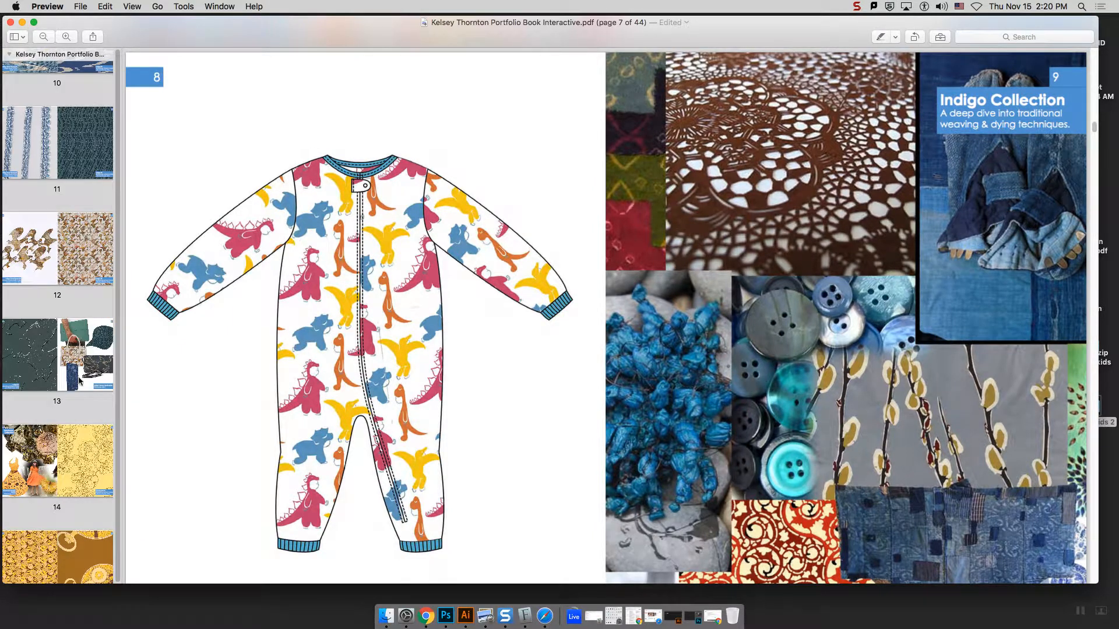
click(54, 431)
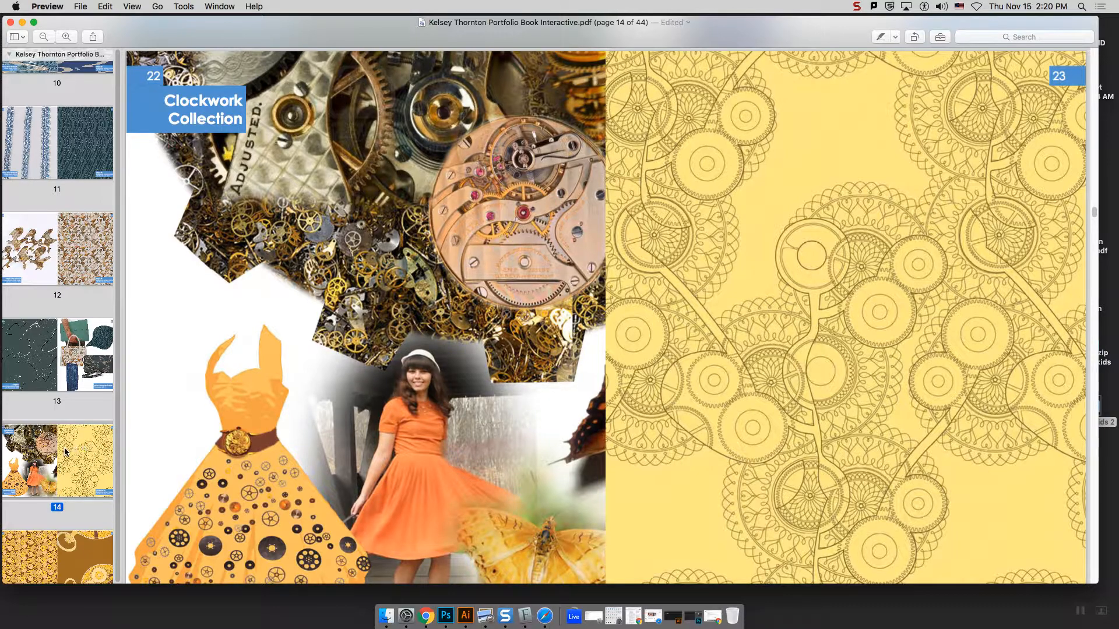
scroll(66, 450, down, 5)
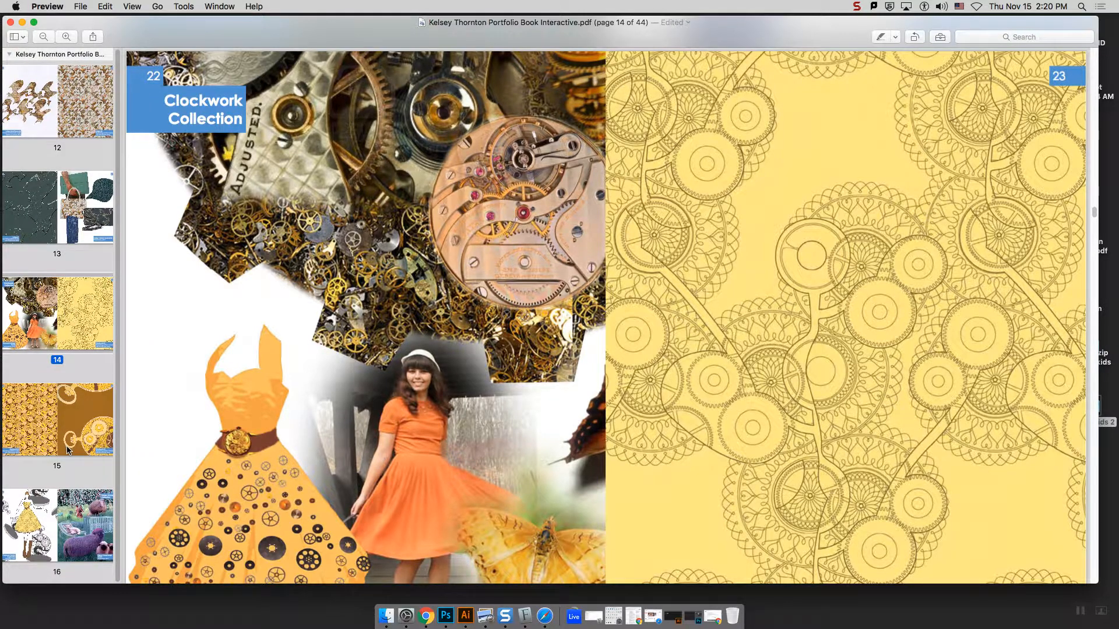
scroll(67, 450, down, 4)
click(59, 420)
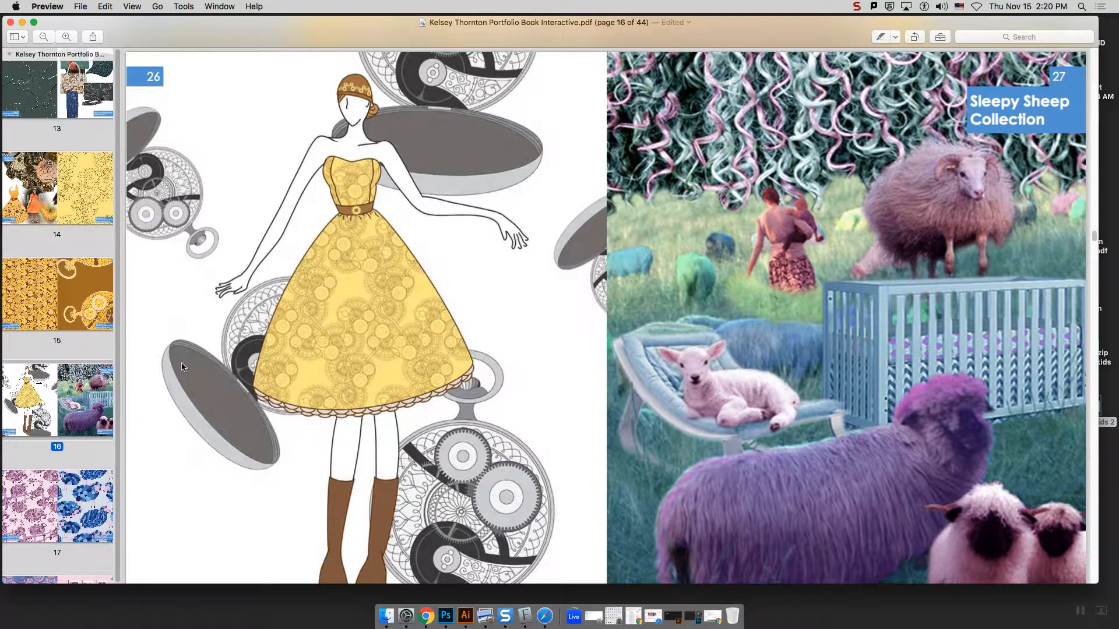
Display the Social Media Collection moodboard on page 19 of the portfolio PDF.
scroll(78, 436, down, 5)
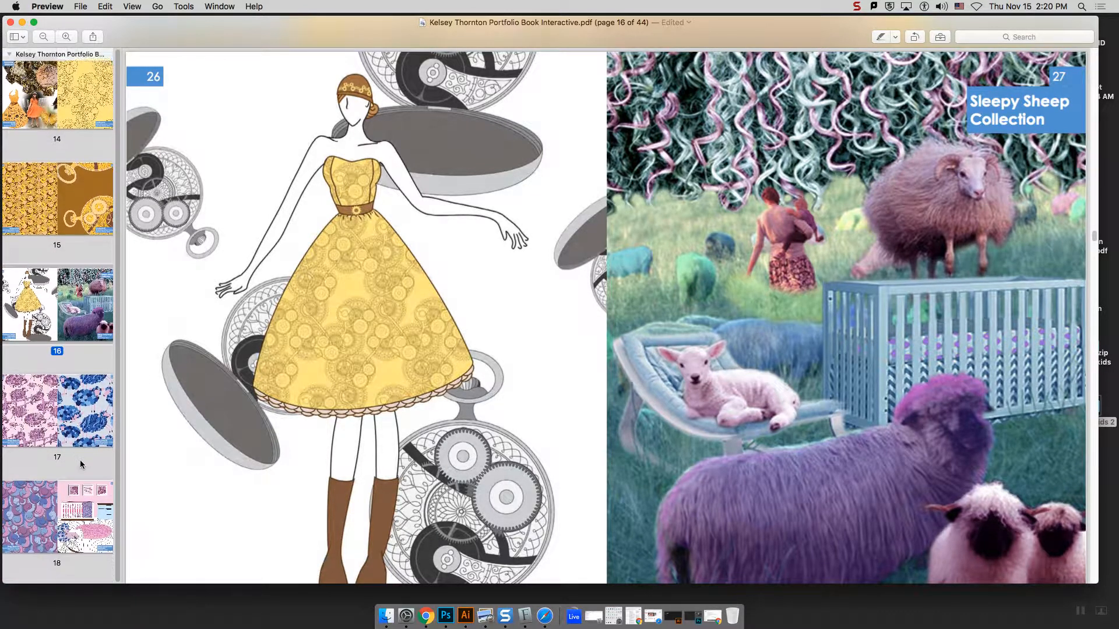
scroll(82, 473, down, 10)
click(46, 344)
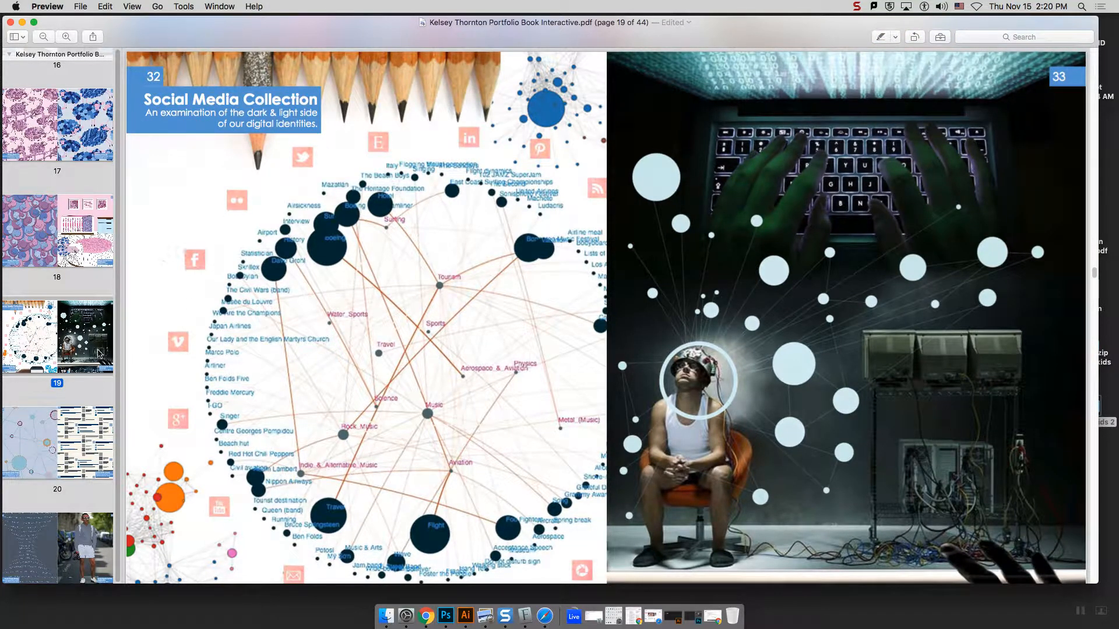
scroll(324, 378, down, 1)
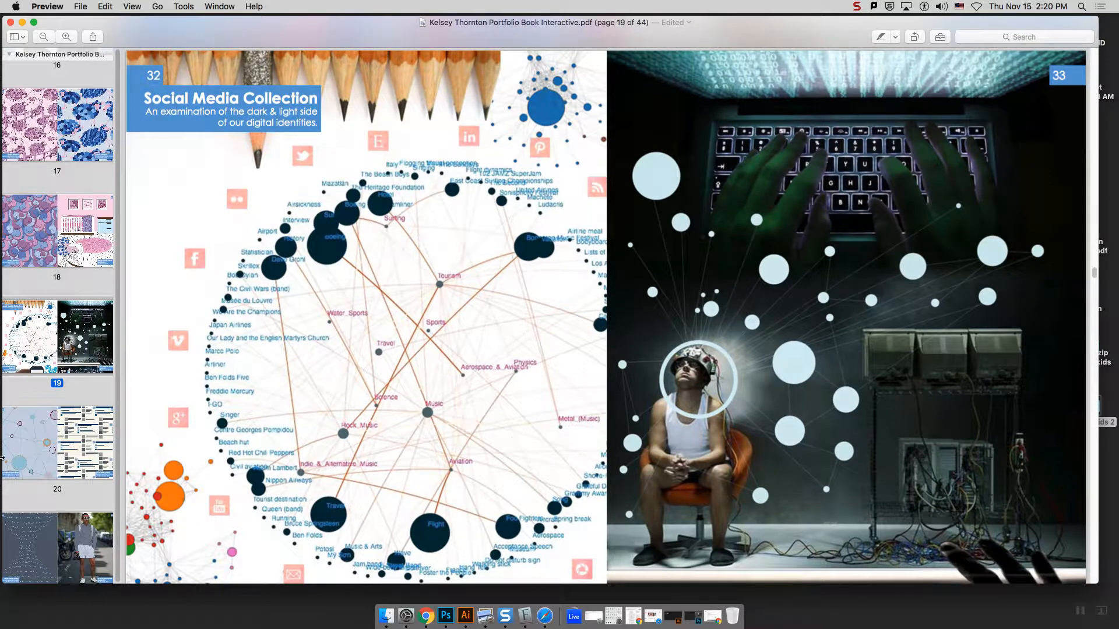
click(39, 452)
click(56, 376)
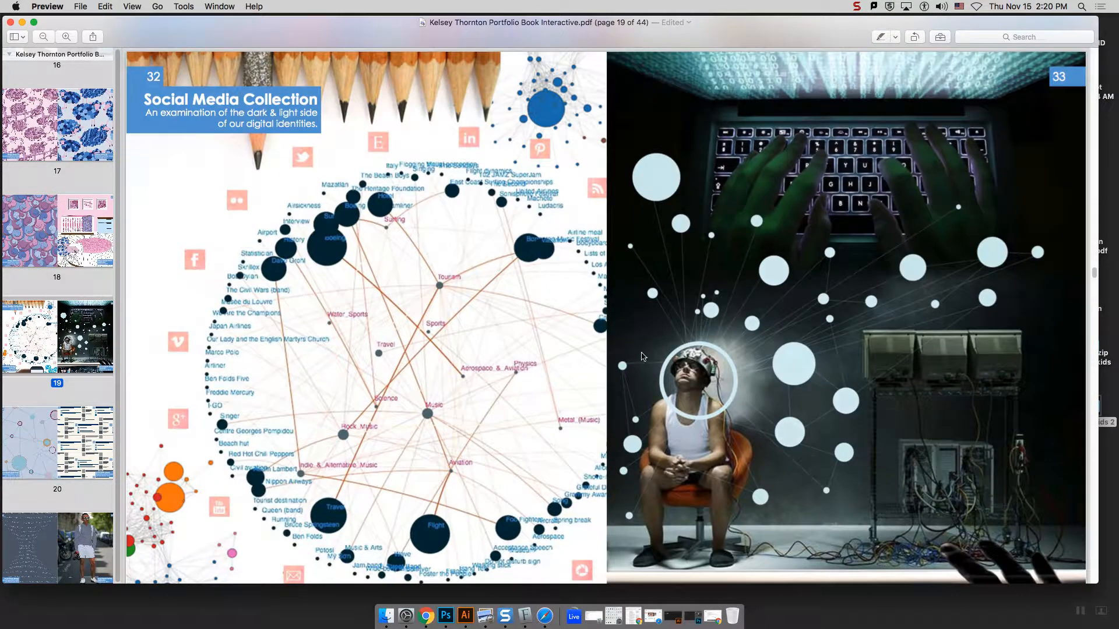
View the garment mockup on page 21 and the Modern Cabin Collection moodboard on page 22 of the portfolio.
scroll(53, 469, down, 2)
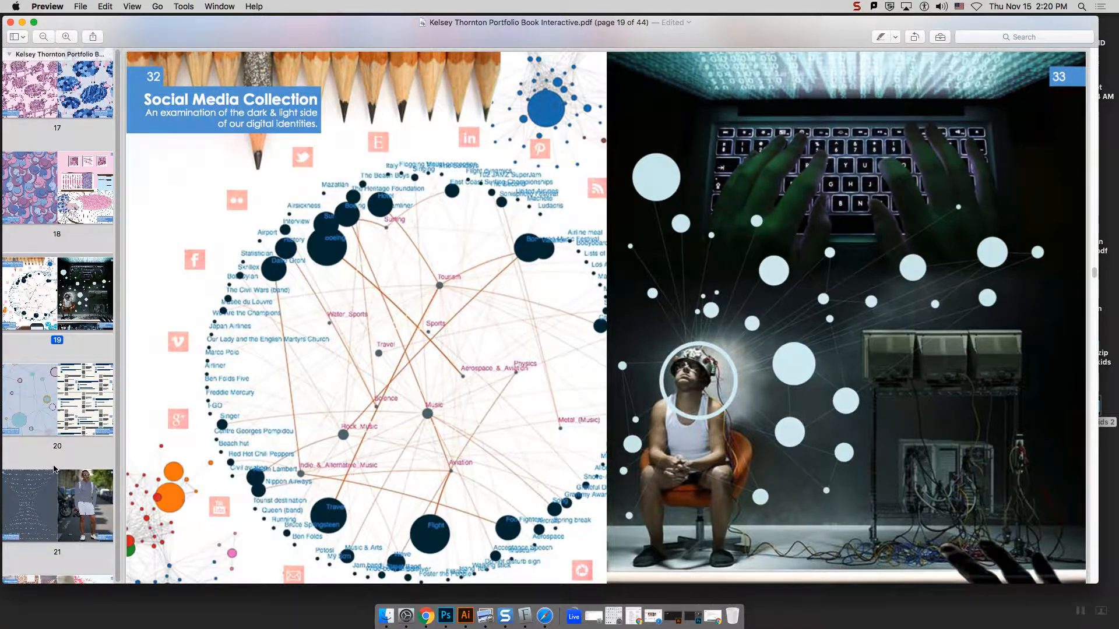
scroll(54, 469, down, 2)
scroll(67, 470, down, 5)
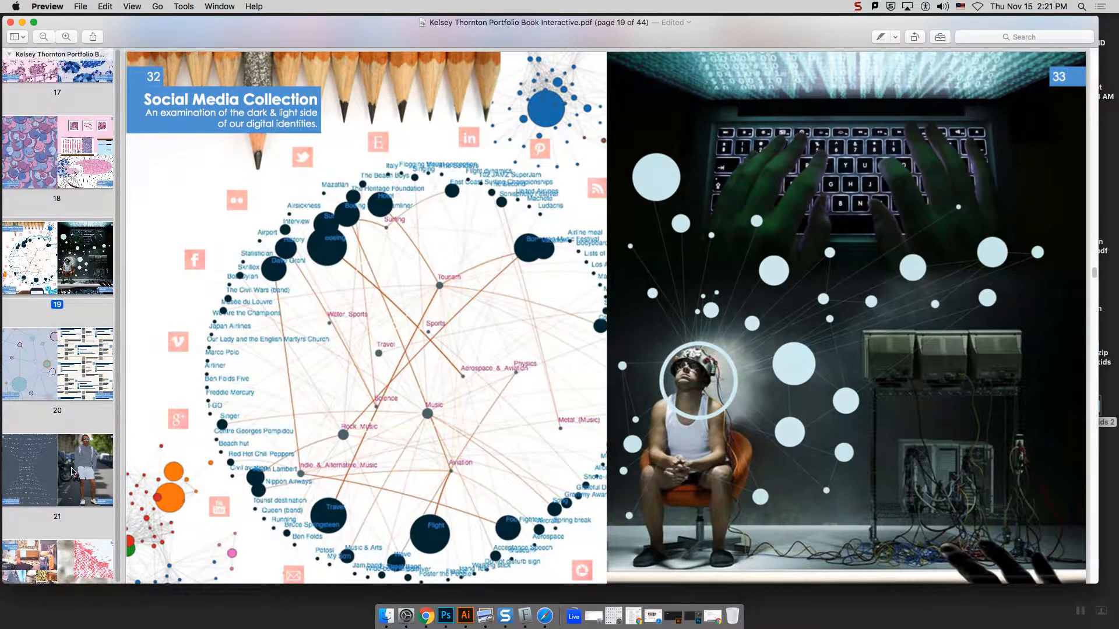
click(44, 263)
click(75, 397)
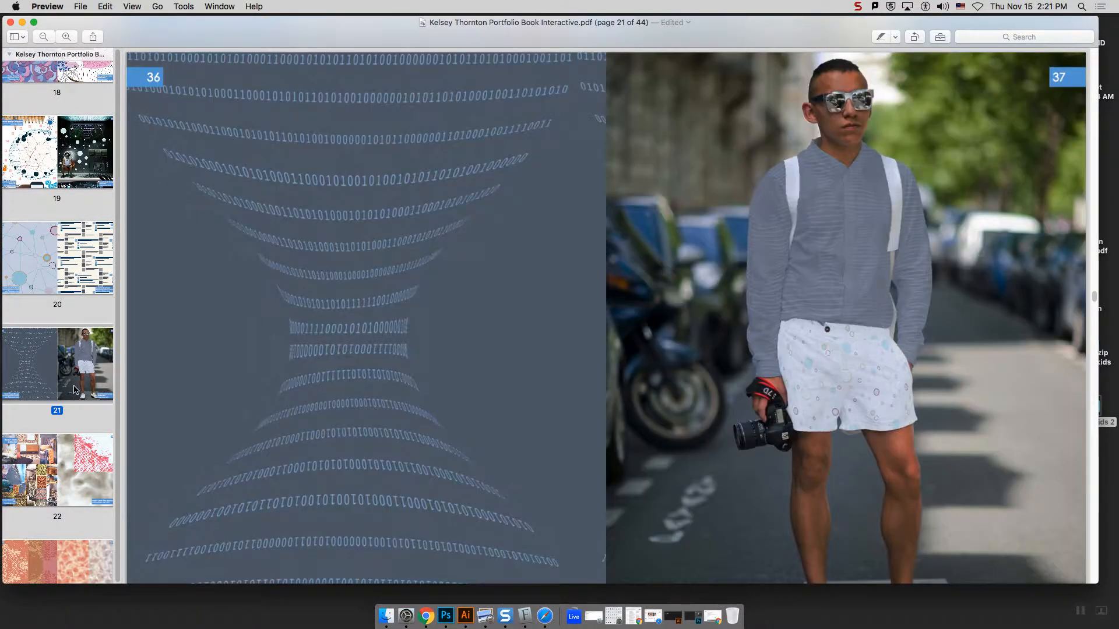
click(77, 465)
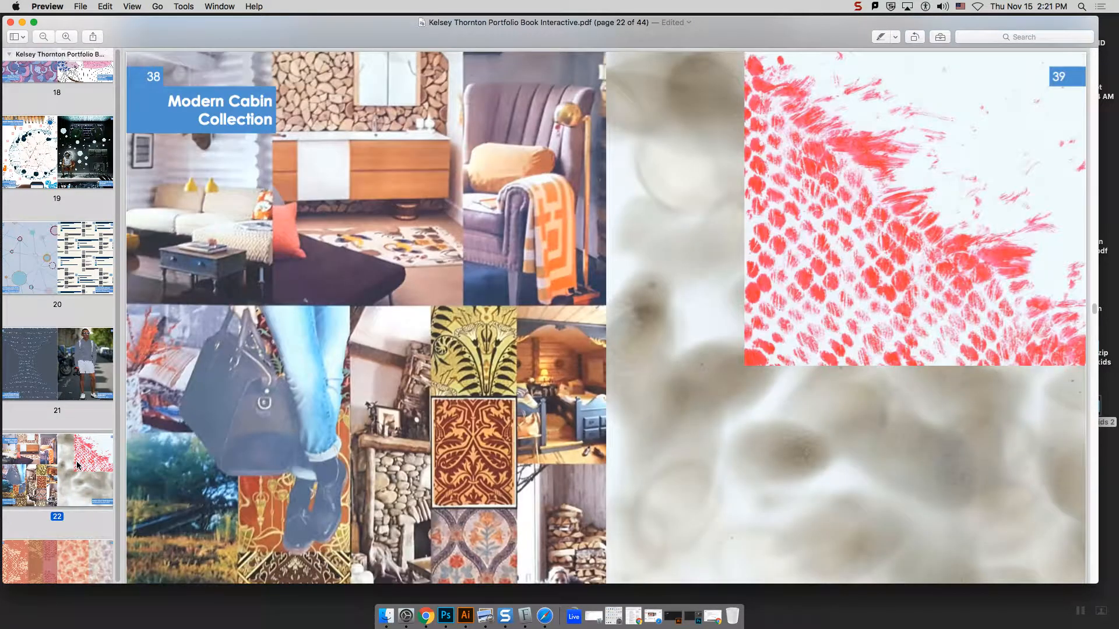
scroll(15, 398, down, 10)
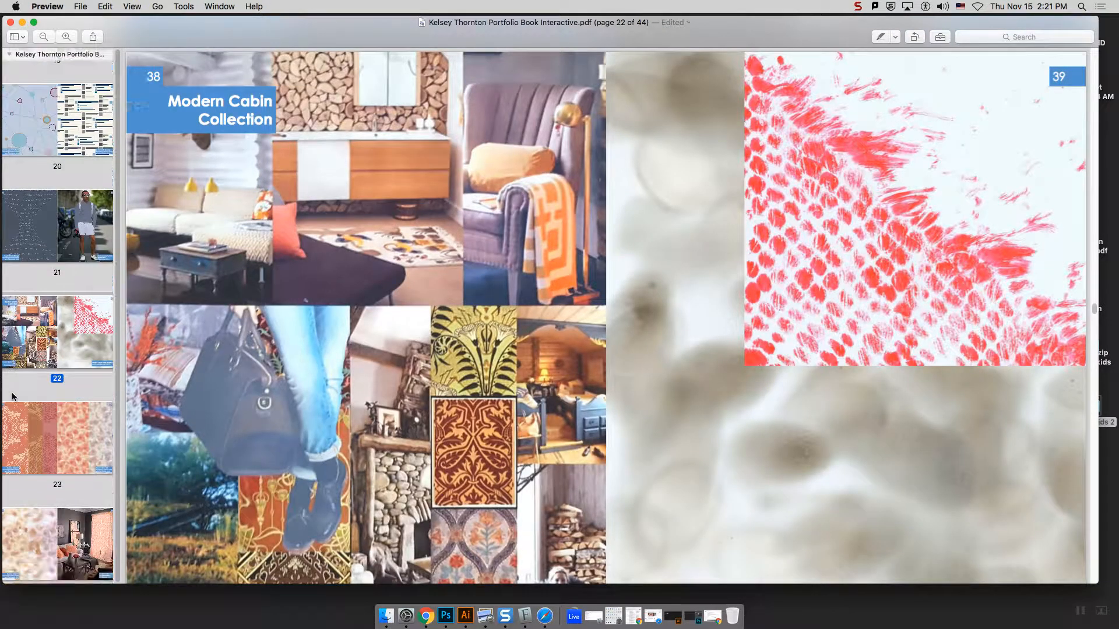
Minimize the portfolio PDF and move the richela_kids folder off the zip file to a free spot on the desktop.
click(22, 24)
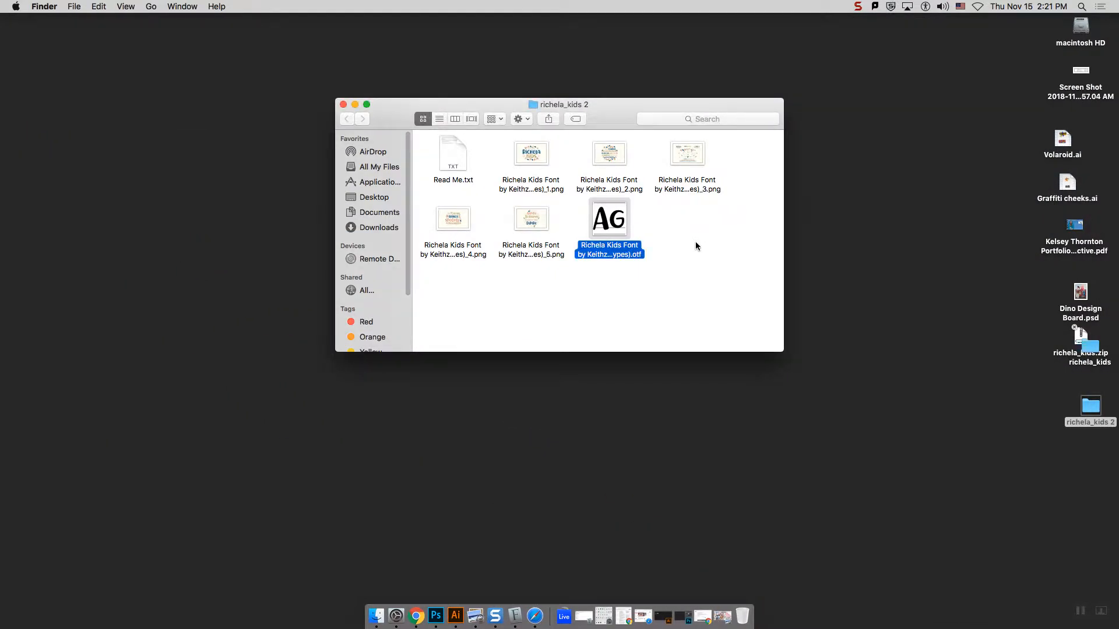
click(983, 295)
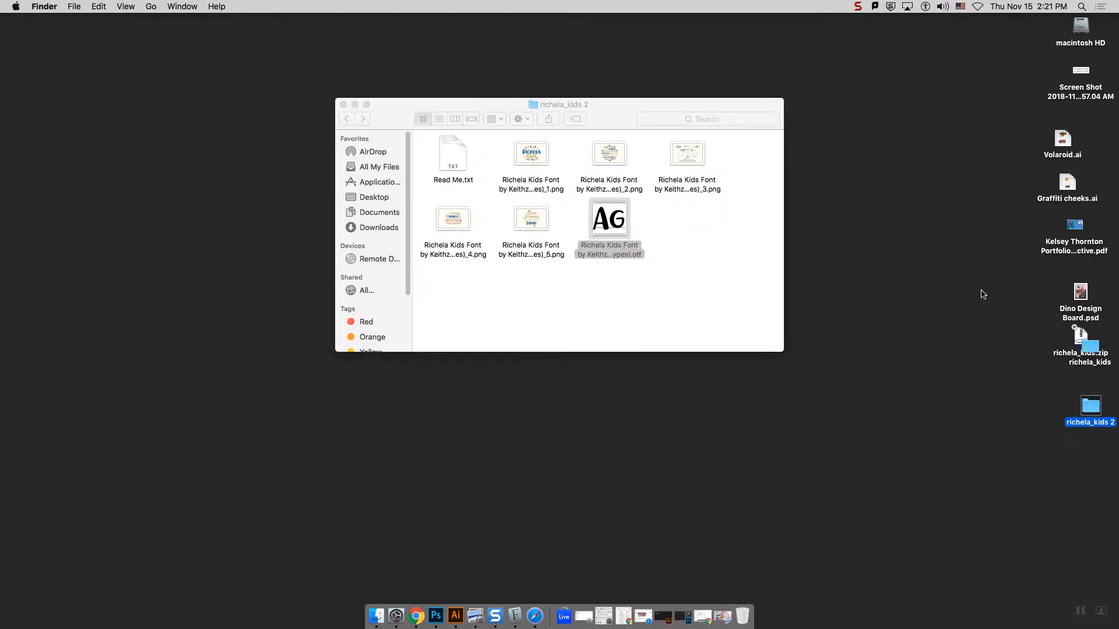
drag(1096, 353, 1043, 384)
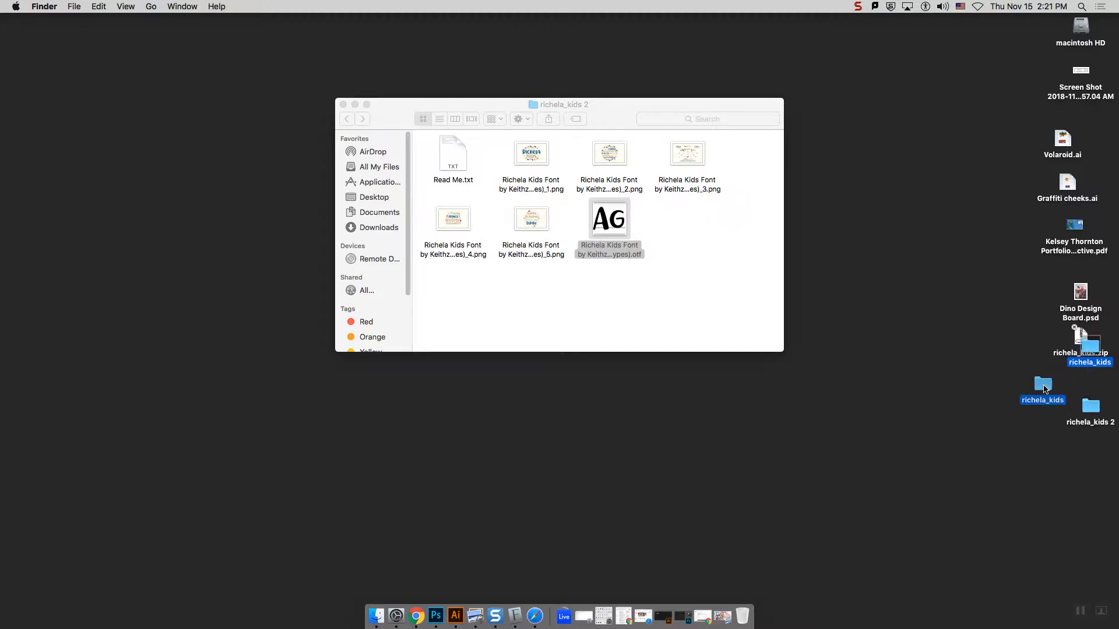
Open Dino Design Board.psd from the desktop in Photoshop and look through its upper layers.
double_click(1080, 293)
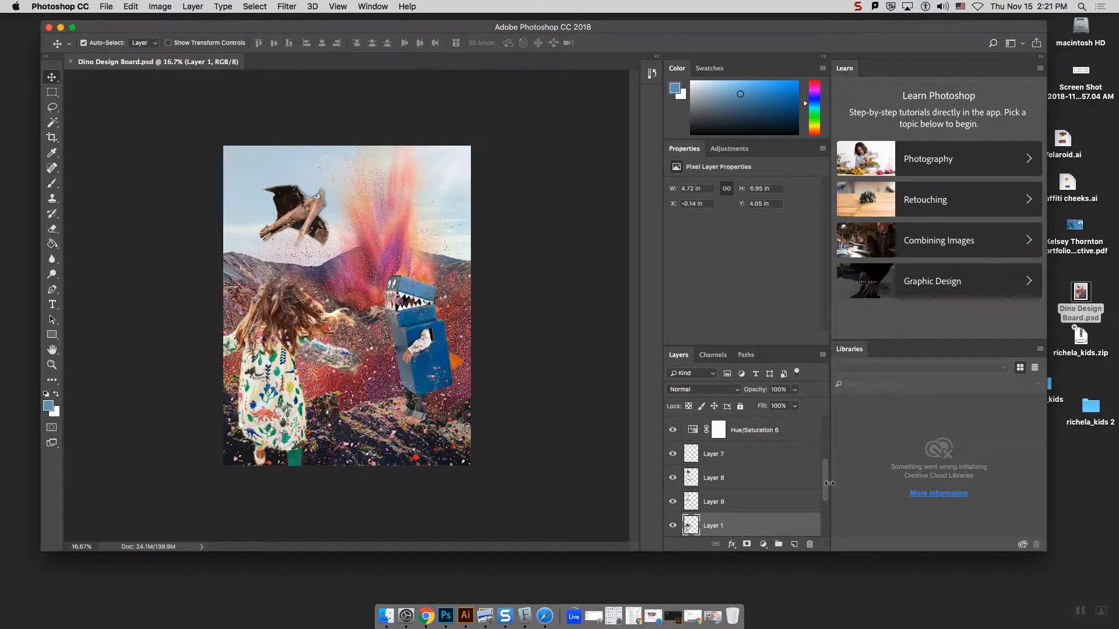
scroll(821, 475, up, 2)
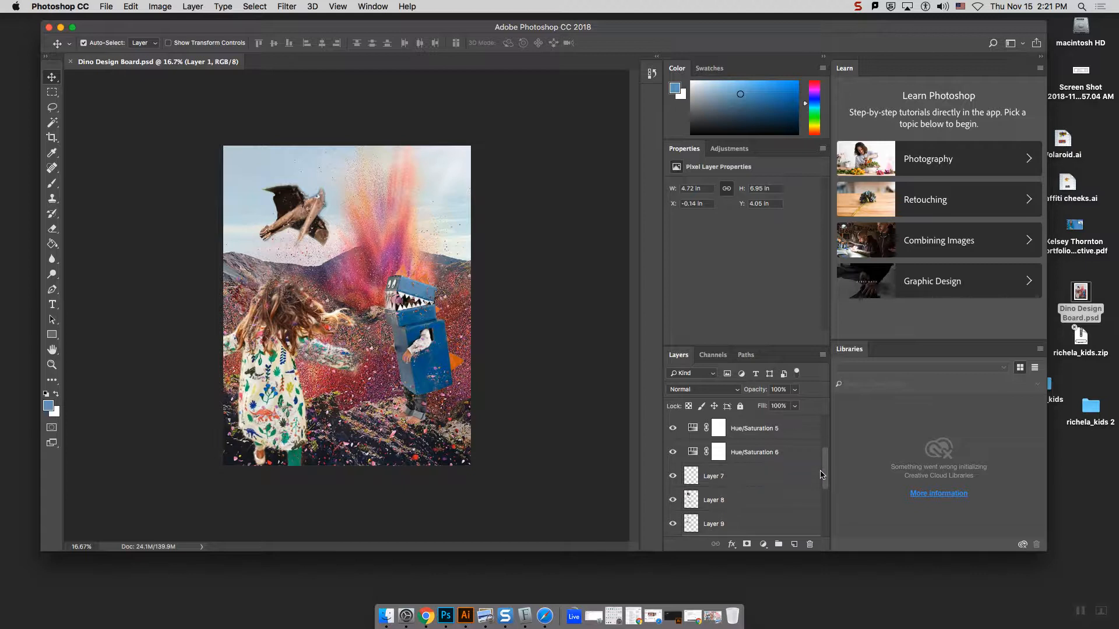
scroll(822, 475, up, 1)
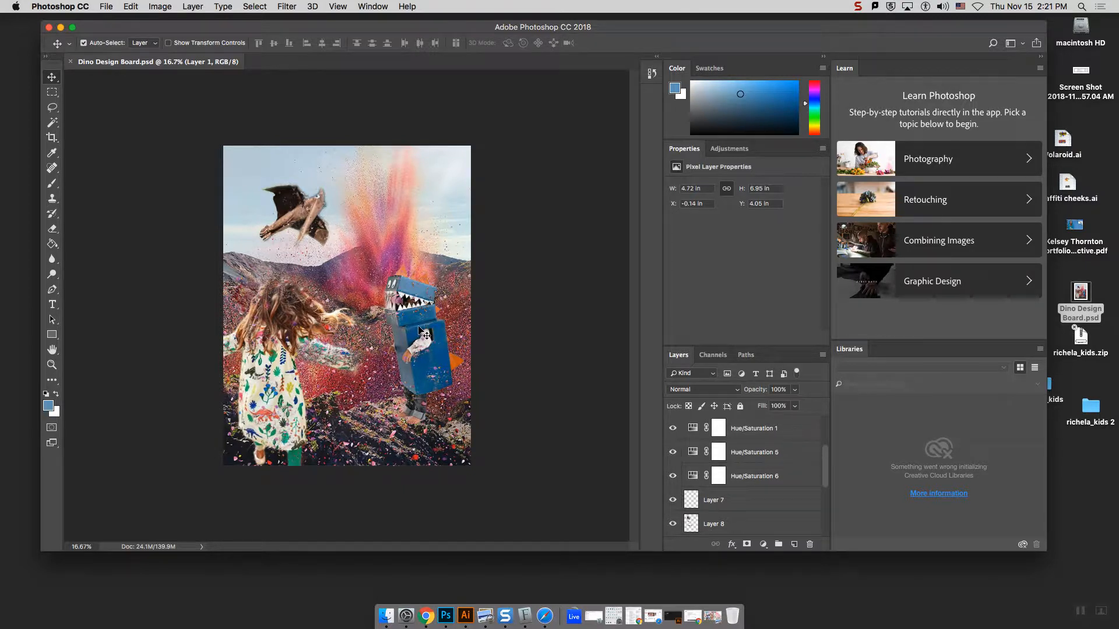
Try moving the blue dinosaur on Layer 4 slightly to the right and undo the move.
drag(420, 330, 430, 331)
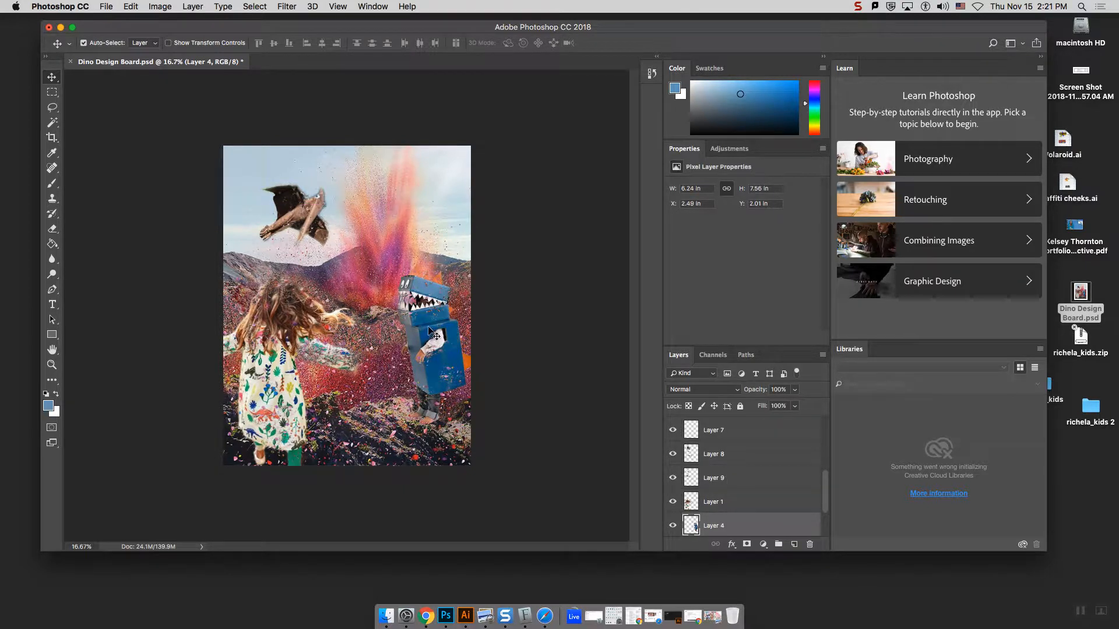
key(super+z)
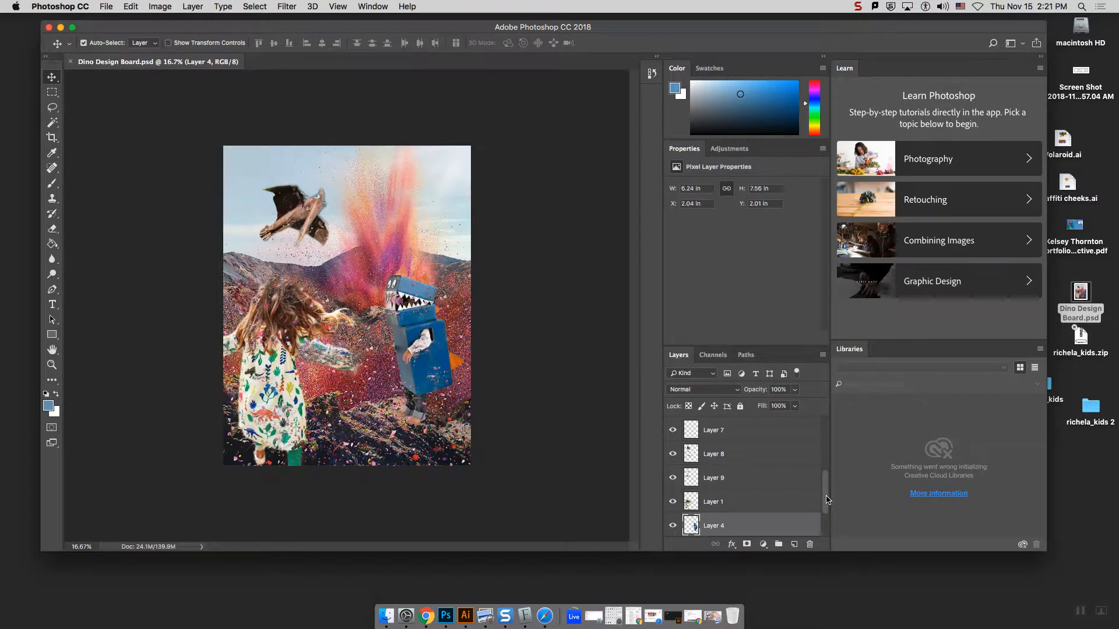
Hide and reshow Layer 4 several times to identify the dinosaur, and shift it slightly right to about X 2.26 in, Y 1.95 in.
scroll(824, 500, down, 3)
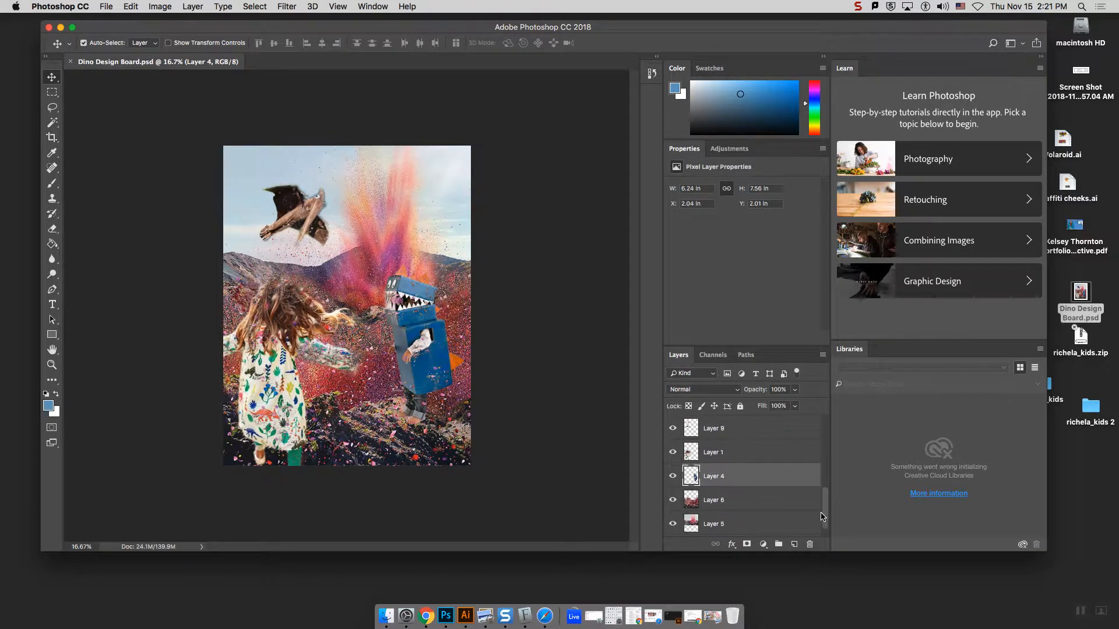
scroll(821, 517, down, 1)
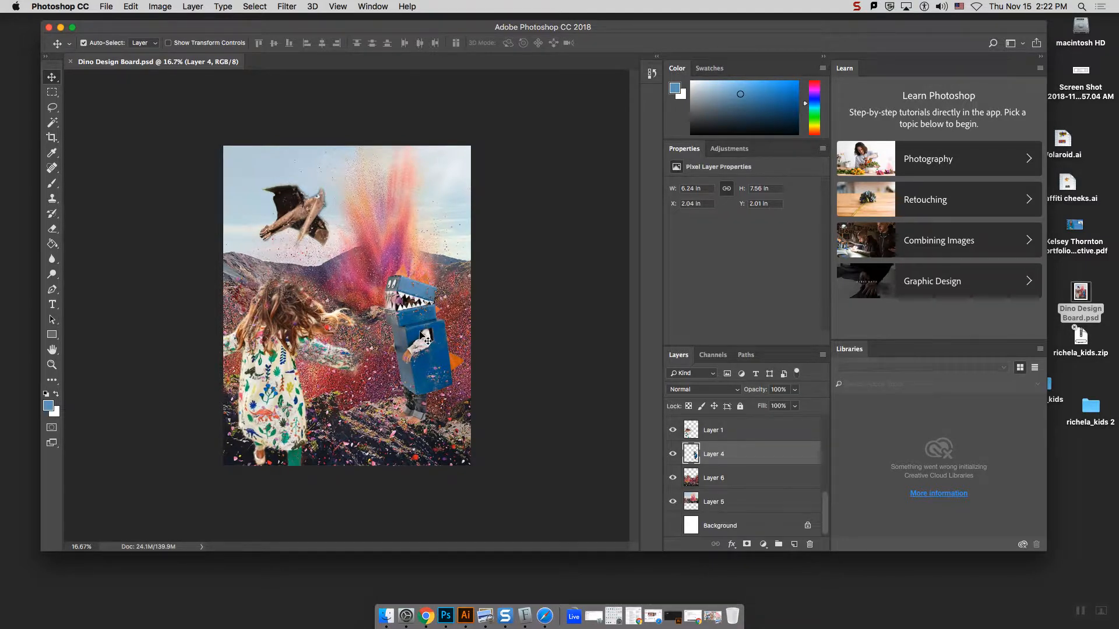
click(673, 456)
click(672, 455)
click(673, 456)
click(674, 455)
click(674, 456)
click(674, 456)
mouse_move(420, 372)
mouse_down()
mouse_move(420, 338)
mouse_move(420, 402)
mouse_move(432, 365)
mouse_move(425, 373)
mouse_up()
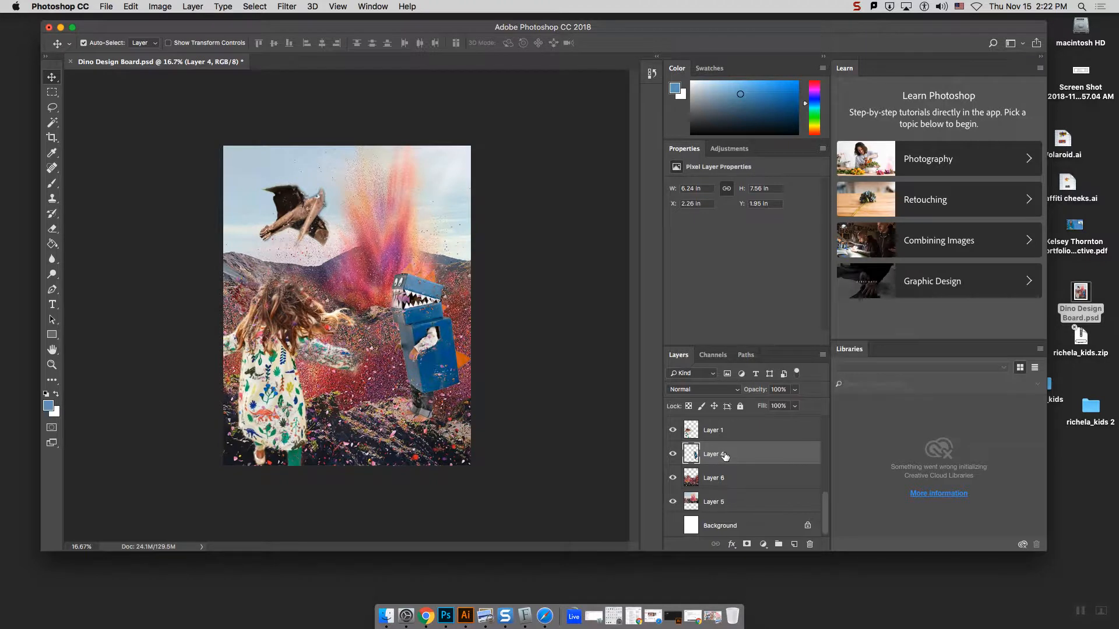
Add a Hue/Saturation adjustment layer above Layer 4 with Hue +31 and Lightness -61.
click(737, 150)
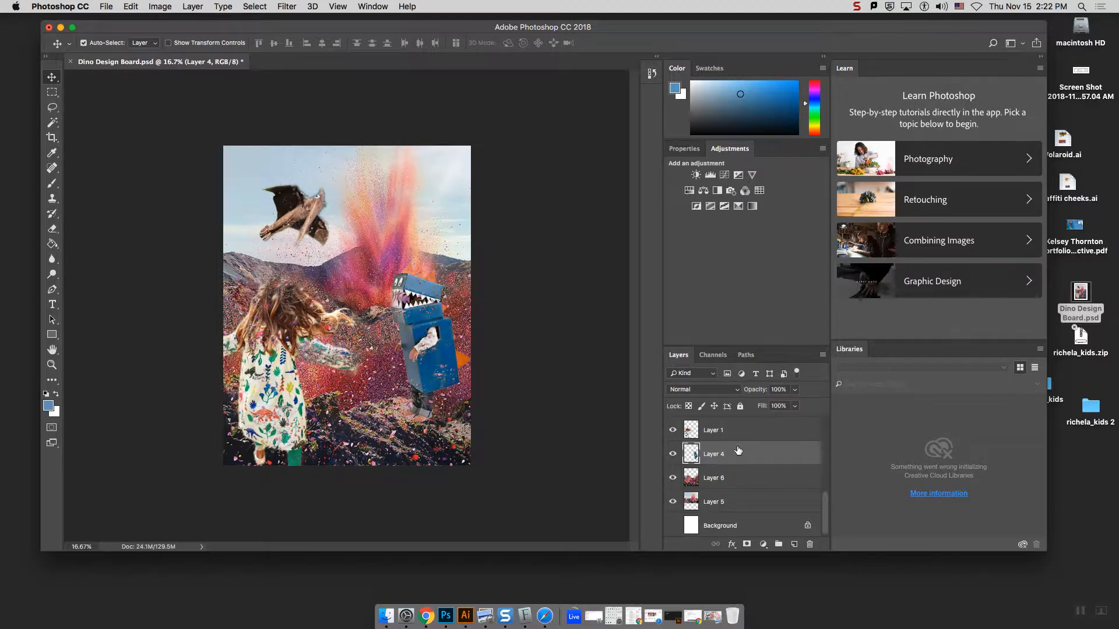
click(689, 195)
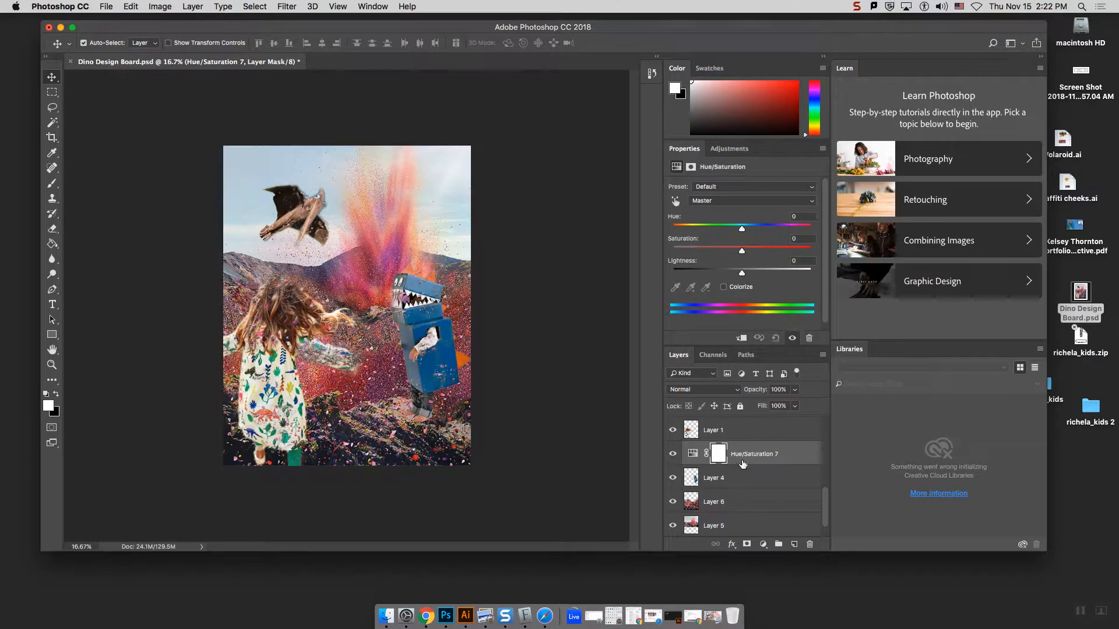
drag(742, 229, 764, 230)
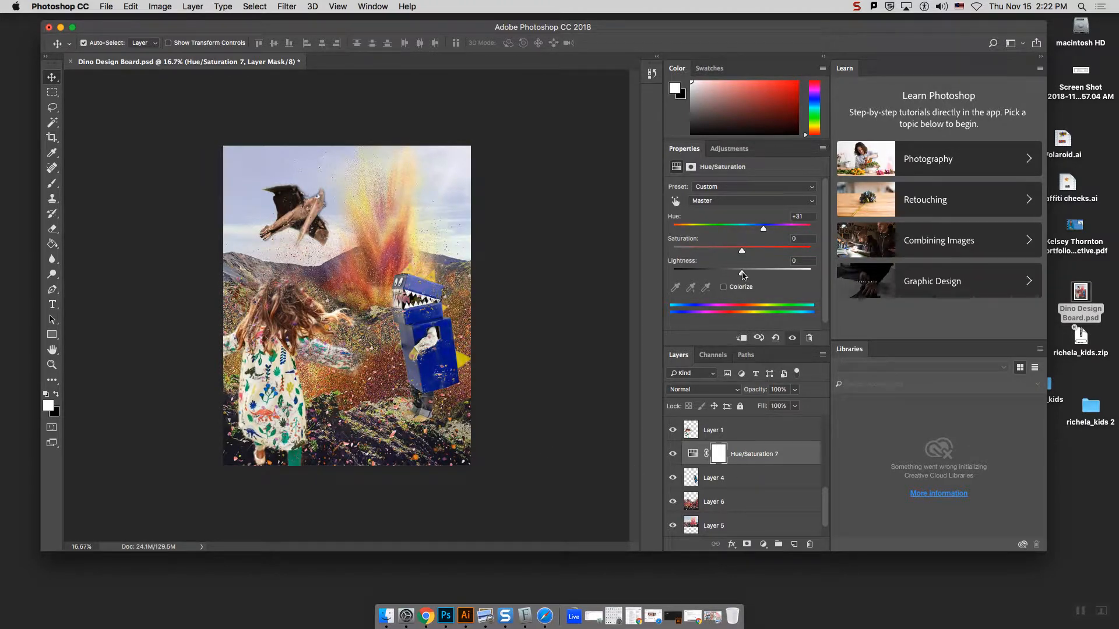
drag(741, 273, 700, 274)
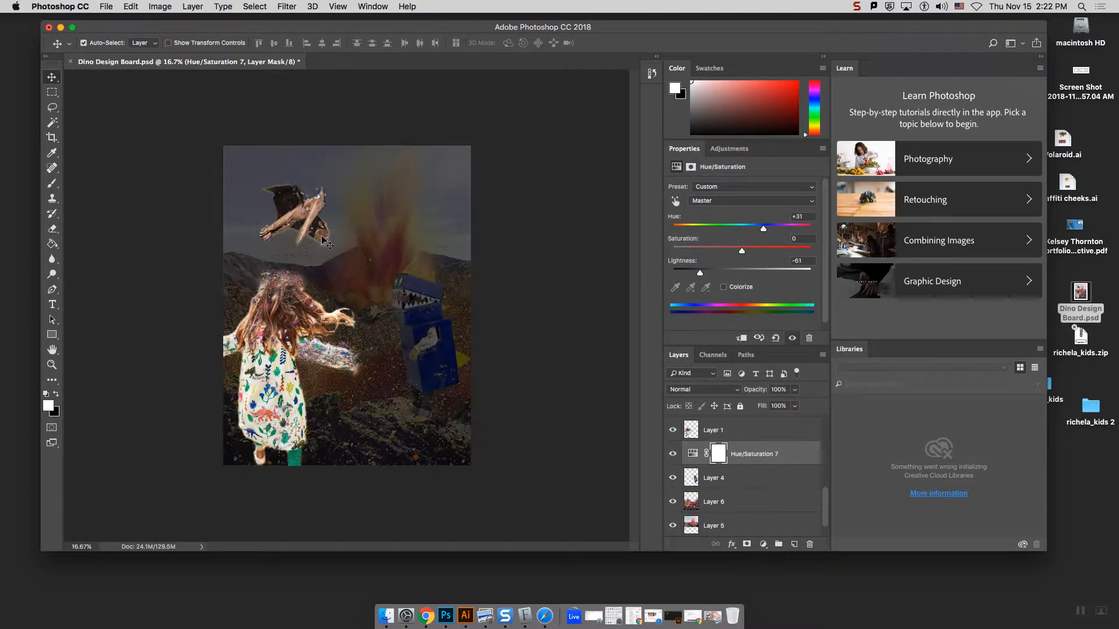
Reselect the new Hue/Saturation adjustment above Layer 4 and raise its Lightness to -5.
scroll(827, 512, up, 1)
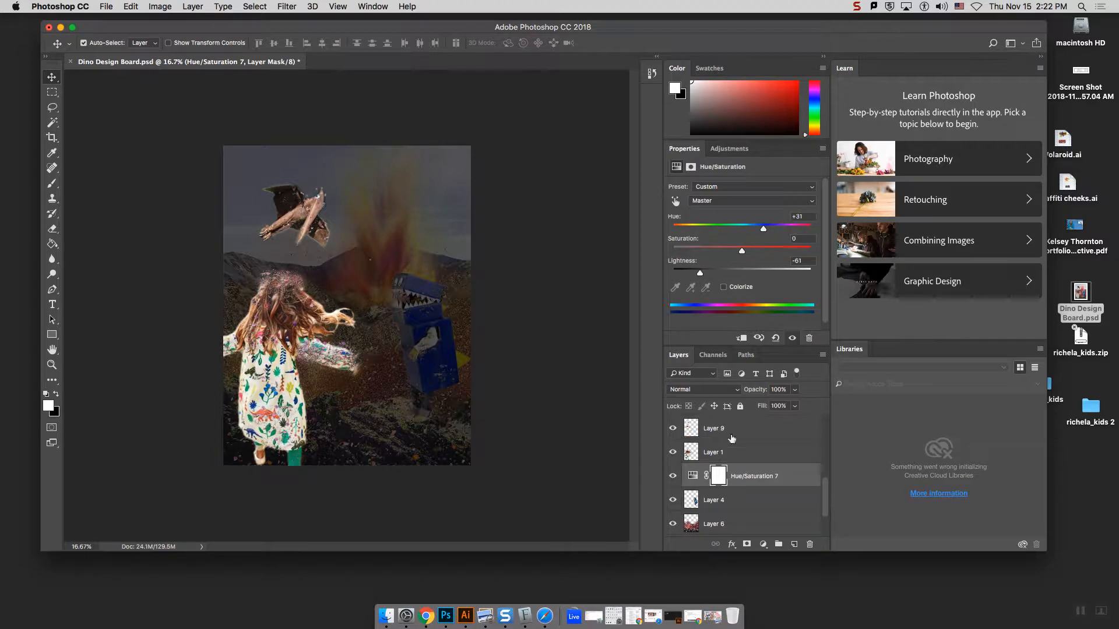
scroll(827, 507, down, 2)
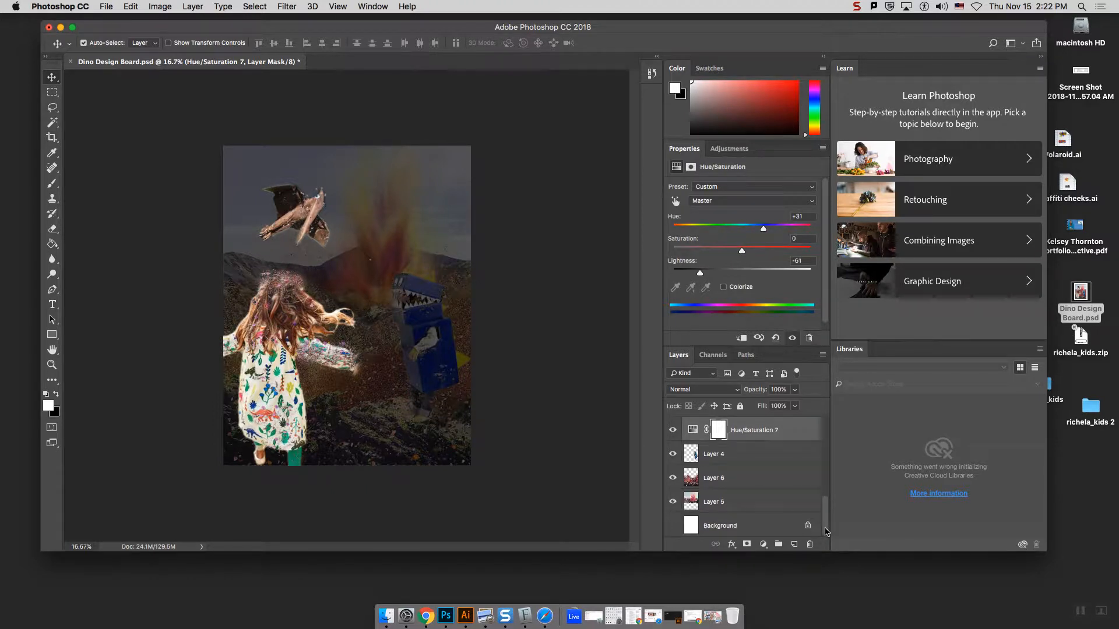
click(736, 453)
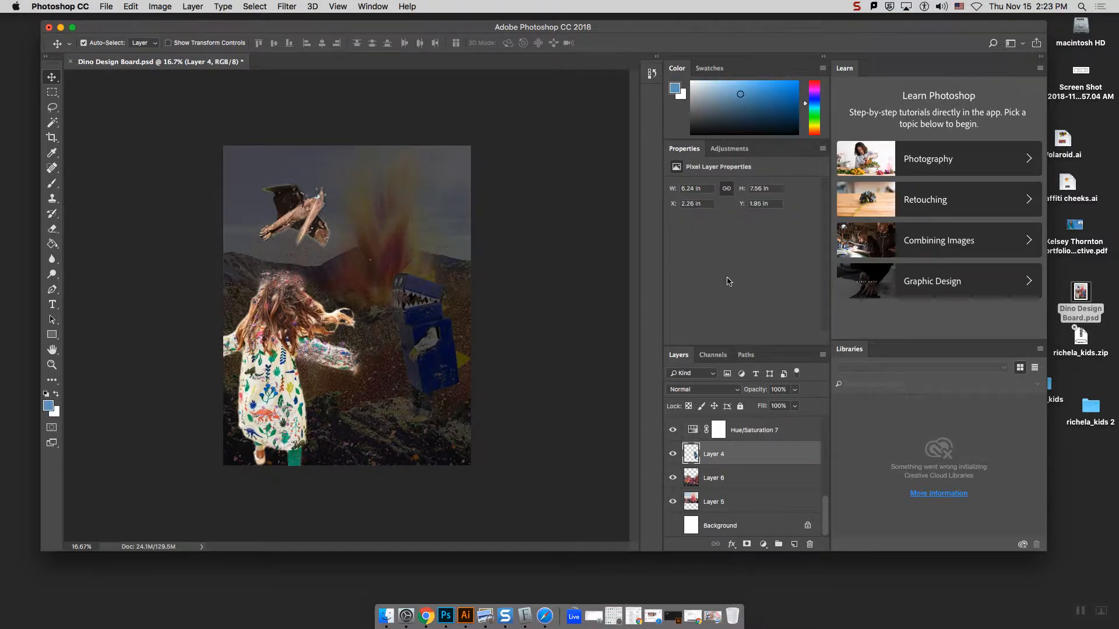
click(758, 433)
drag(729, 271, 738, 273)
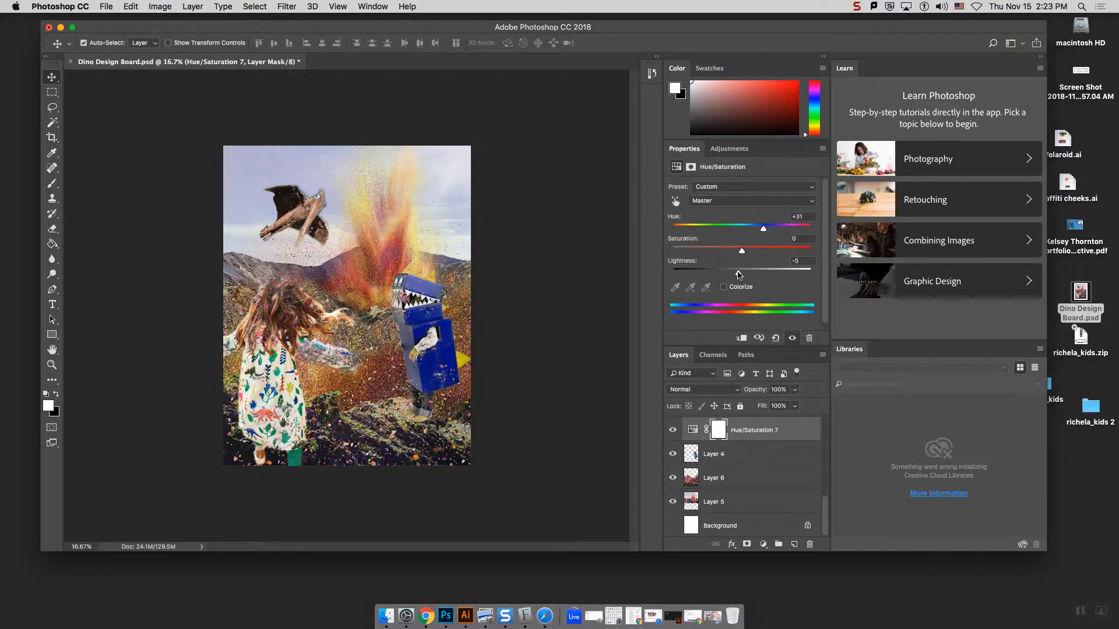
Toggle Layer 4's visibility for comparison and clip the Hue/Saturation adjustment to it so only the dinosaur is affected.
click(745, 434)
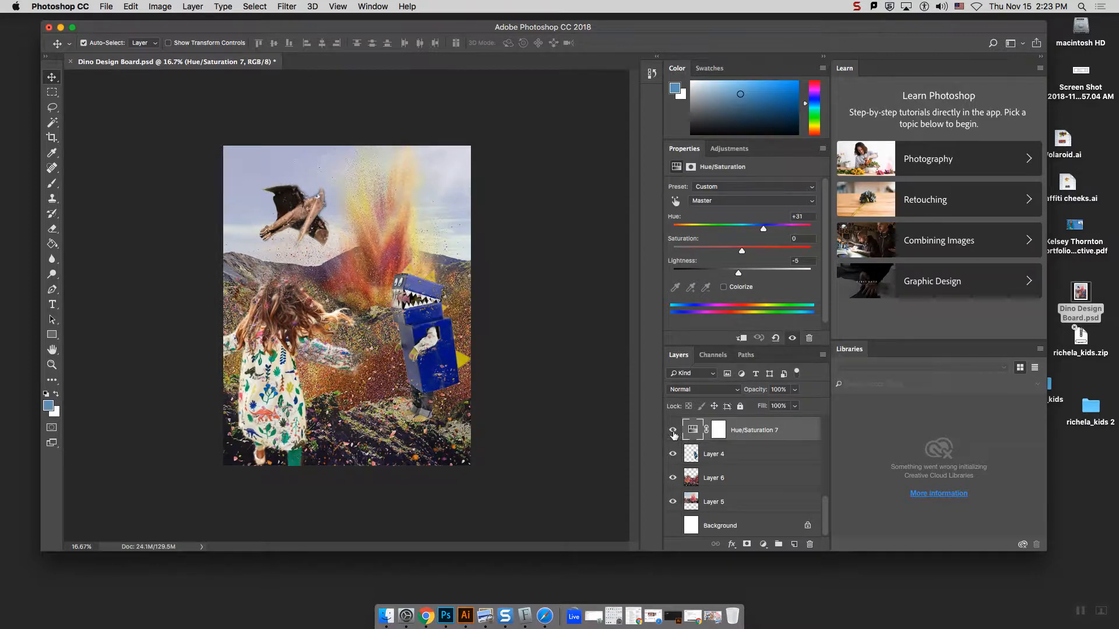
click(673, 455)
click(674, 455)
click(674, 455)
click(673, 455)
click(741, 339)
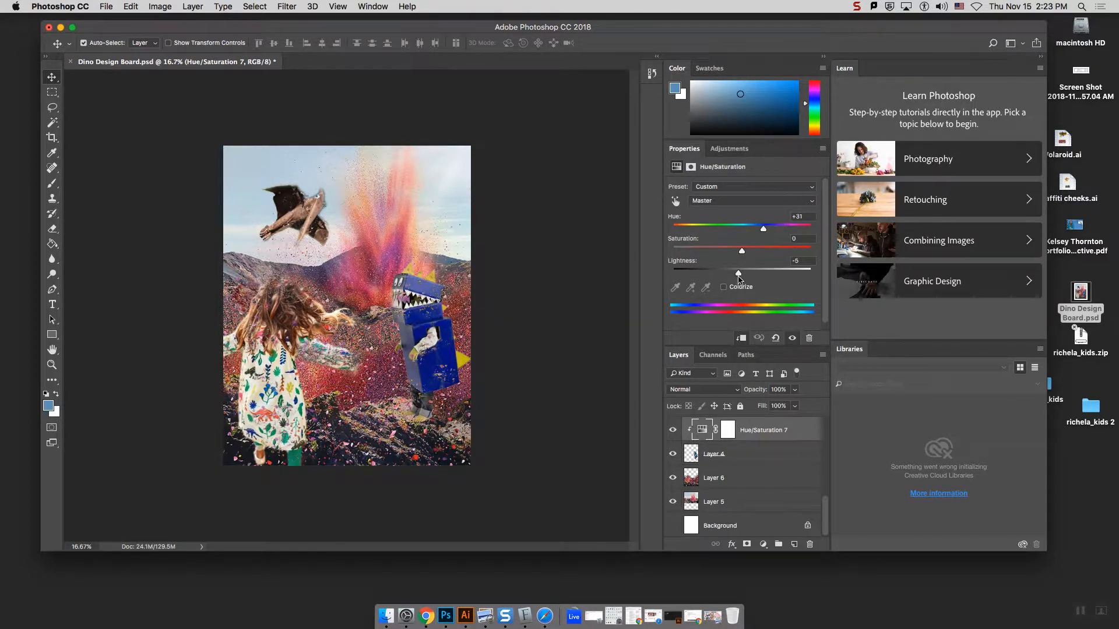
Darken the dinosaur to Lightness -59 with the clipped adjustment and return the Lightness to 0.
drag(738, 272, 701, 275)
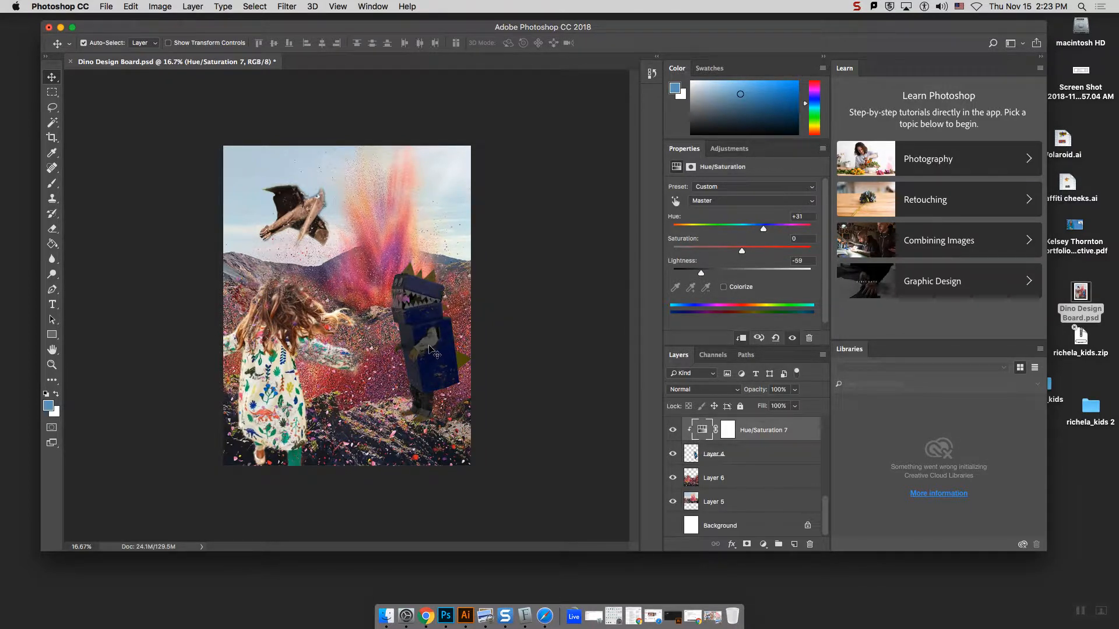
drag(701, 274, 741, 276)
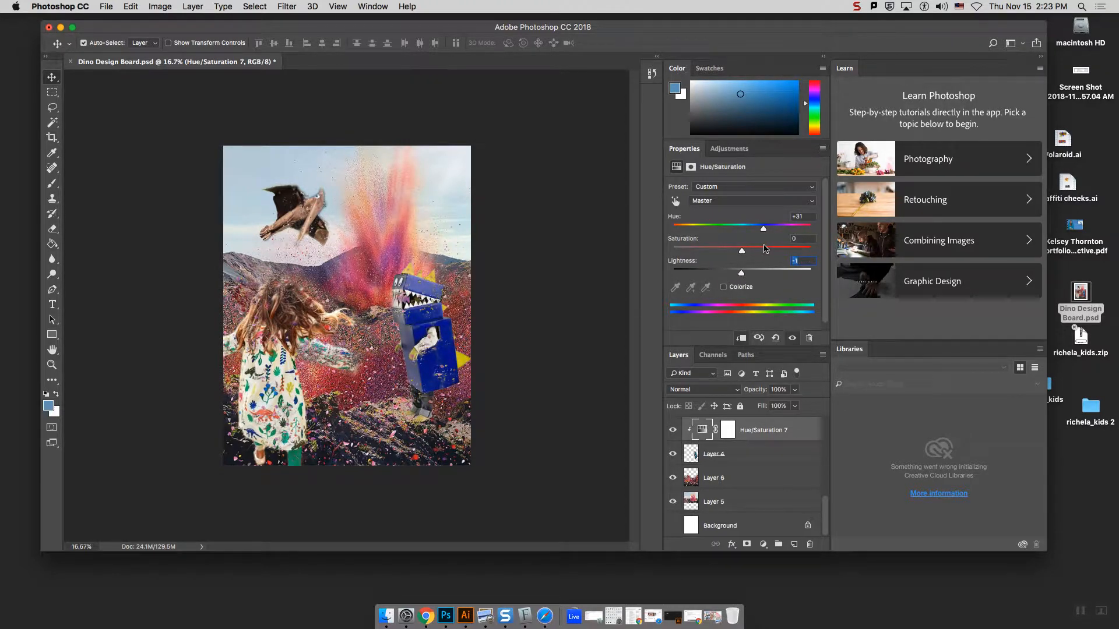
click(810, 238)
Shift the dinosaur's Hue to -104 for a green version and to -28 for a teal one.
click(814, 217)
drag(760, 231, 694, 230)
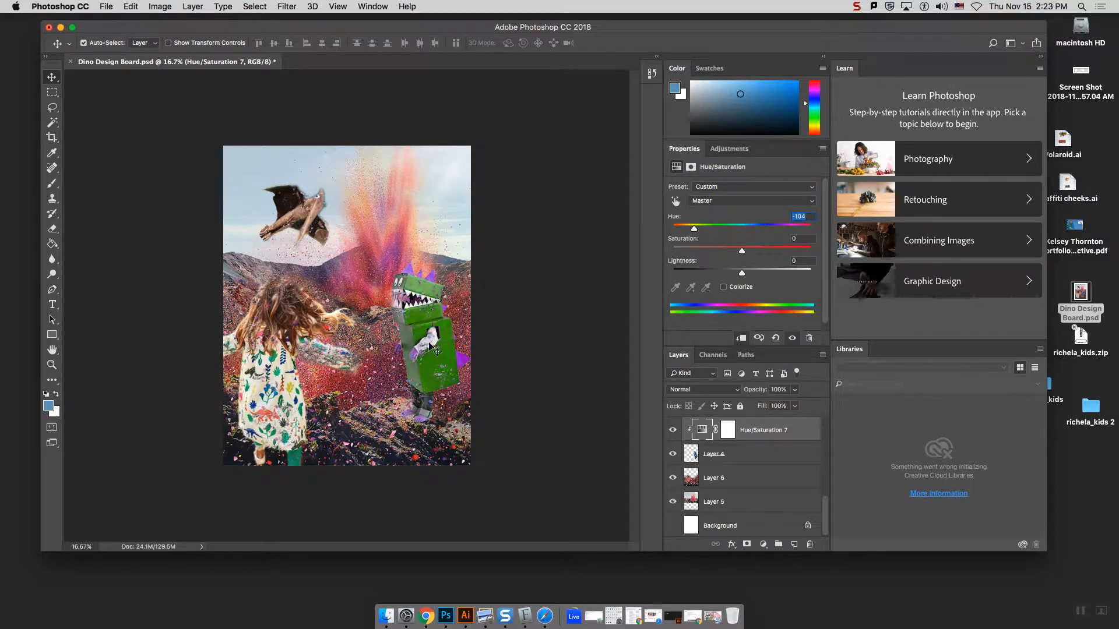
drag(692, 230, 722, 230)
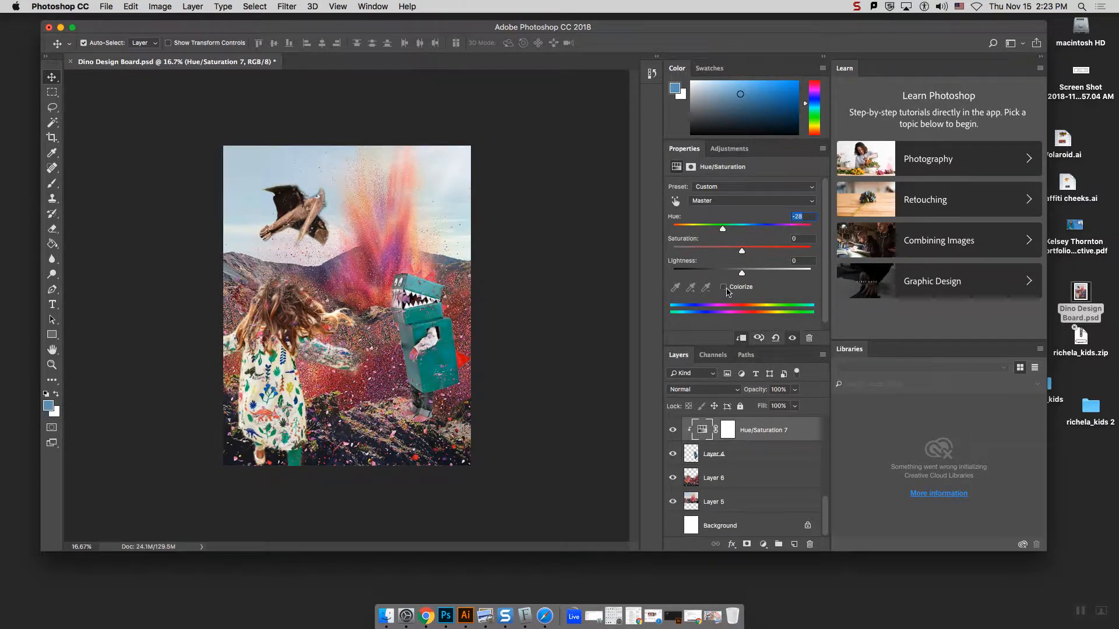
Turn on Colorize for the dinosaur's adjustment, with Hue 57 and Saturation 64 for a solid yellow.
click(723, 287)
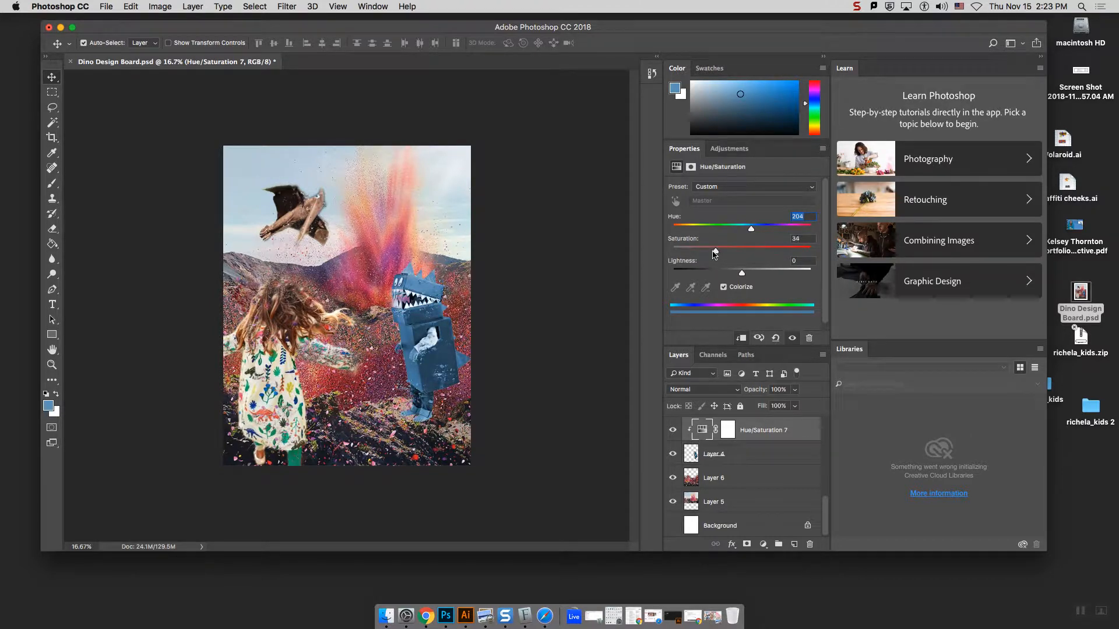
mouse_move(751, 232)
mouse_down()
mouse_move(695, 231)
mouse_move(753, 252)
mouse_up()
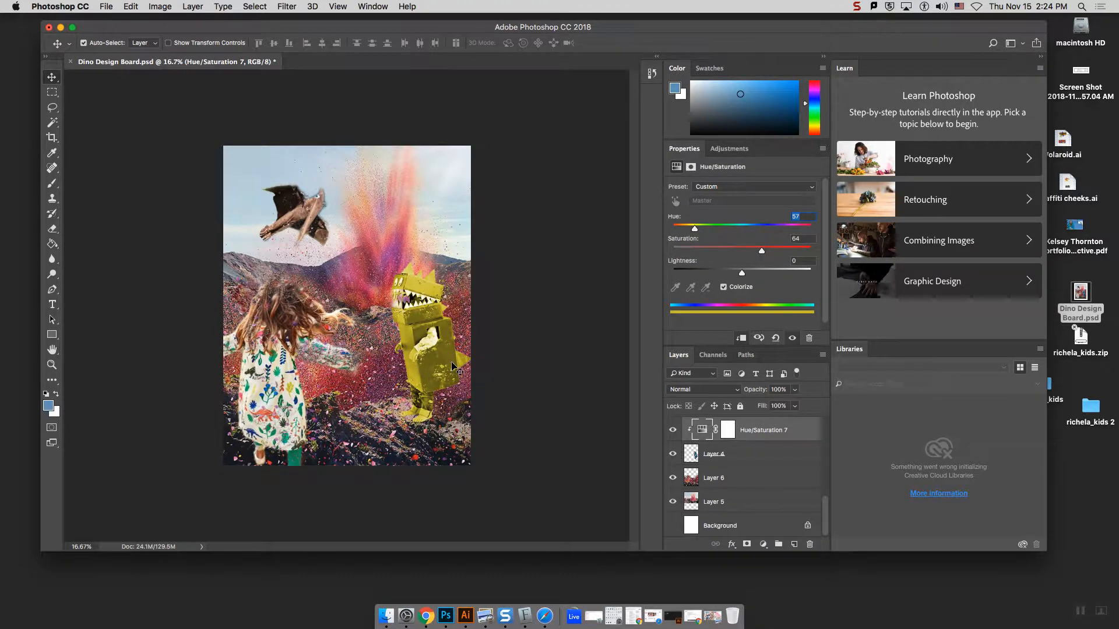
Compare the dinosaur without Colorize, try Hue -52 on it, and turn Colorize back on.
click(724, 287)
click(725, 288)
click(725, 288)
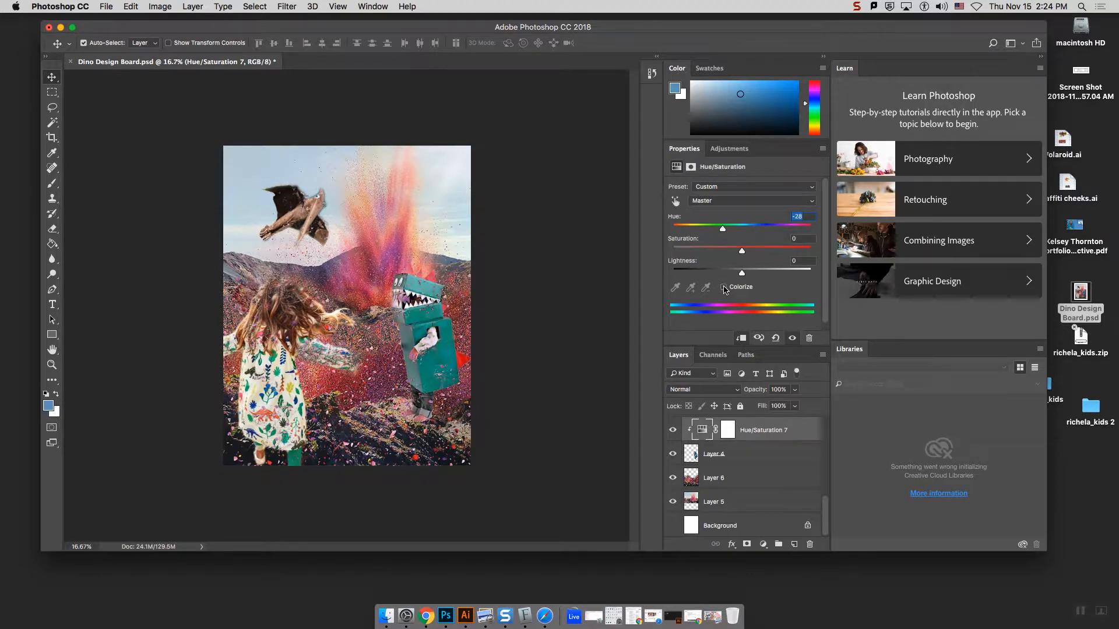
drag(722, 229, 710, 232)
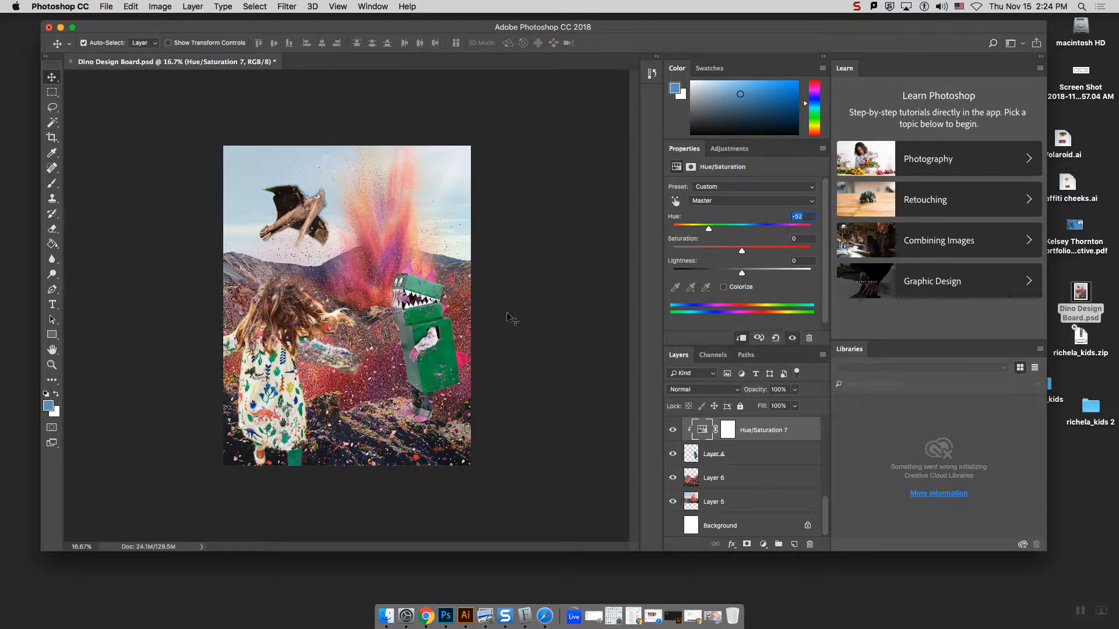
click(723, 288)
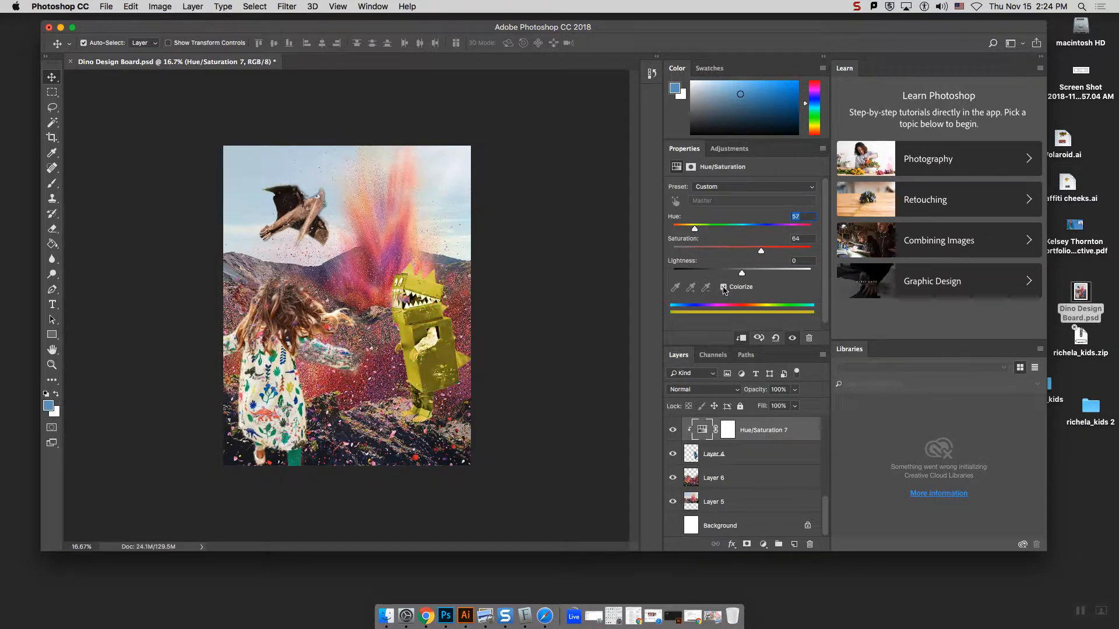
Compare the properties of Layer 4 and its clipped Hue/Saturation adjustment, and look at the image adjustment commands.
click(424, 353)
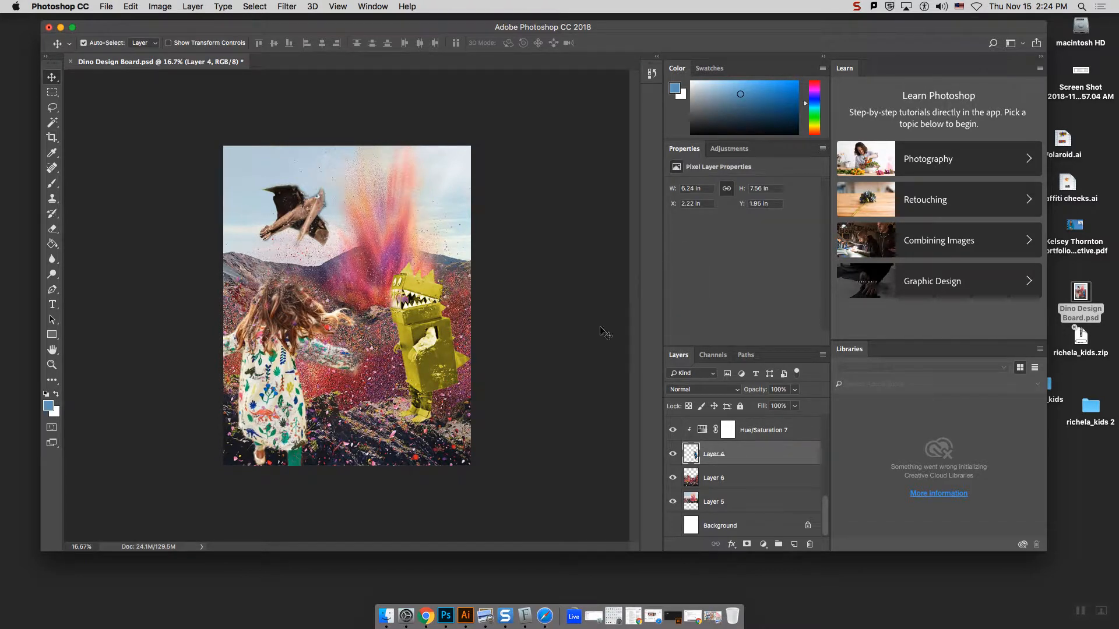
click(715, 435)
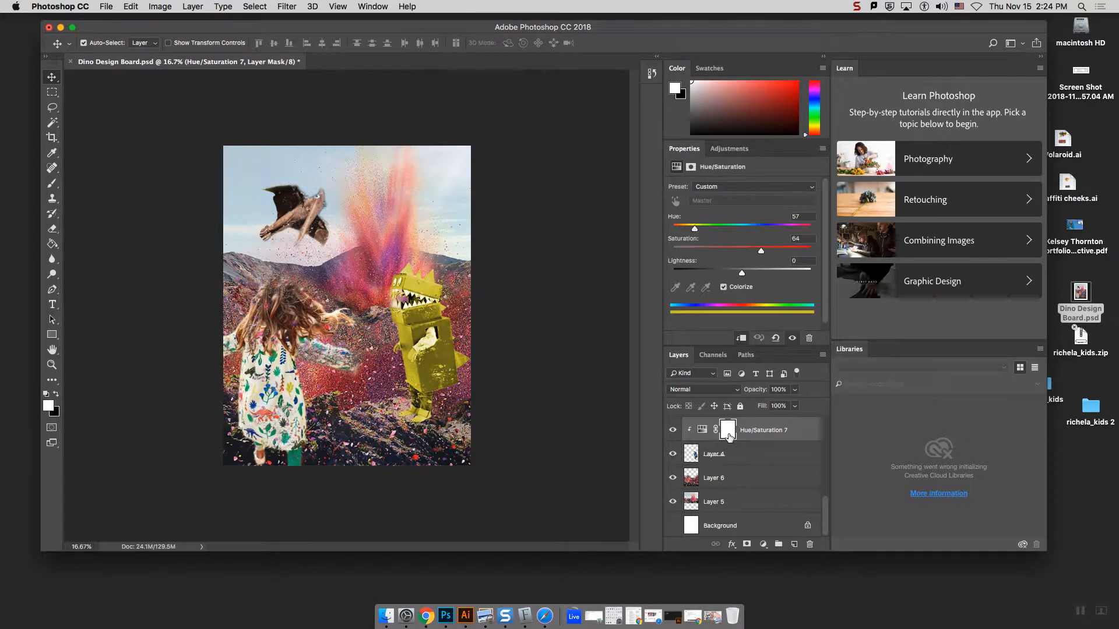
click(728, 455)
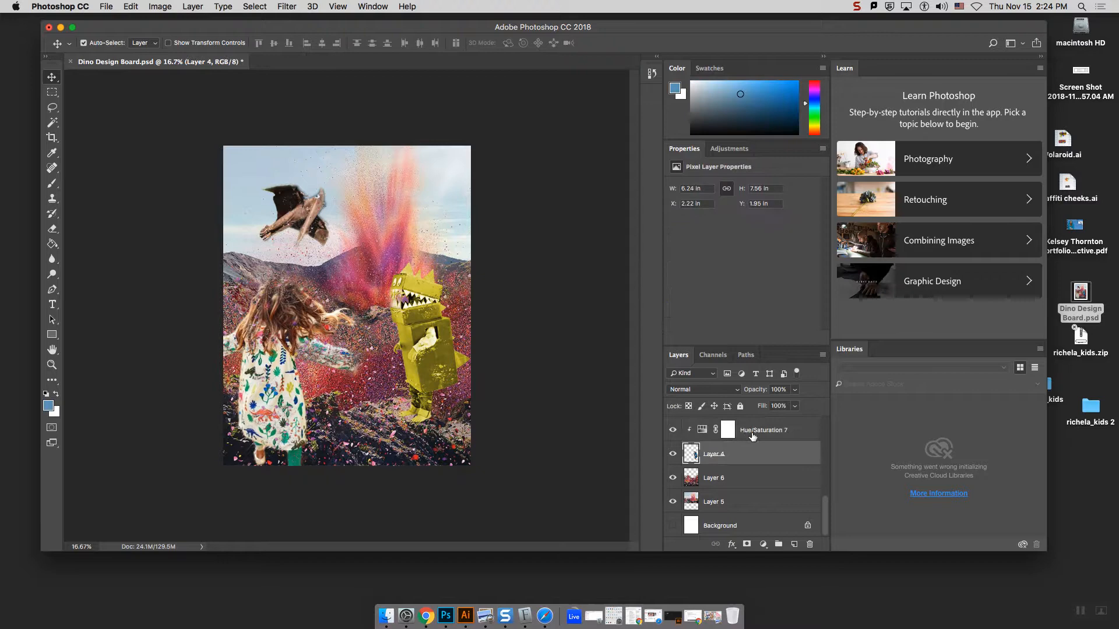
click(159, 6)
mouse_move(171, 40)
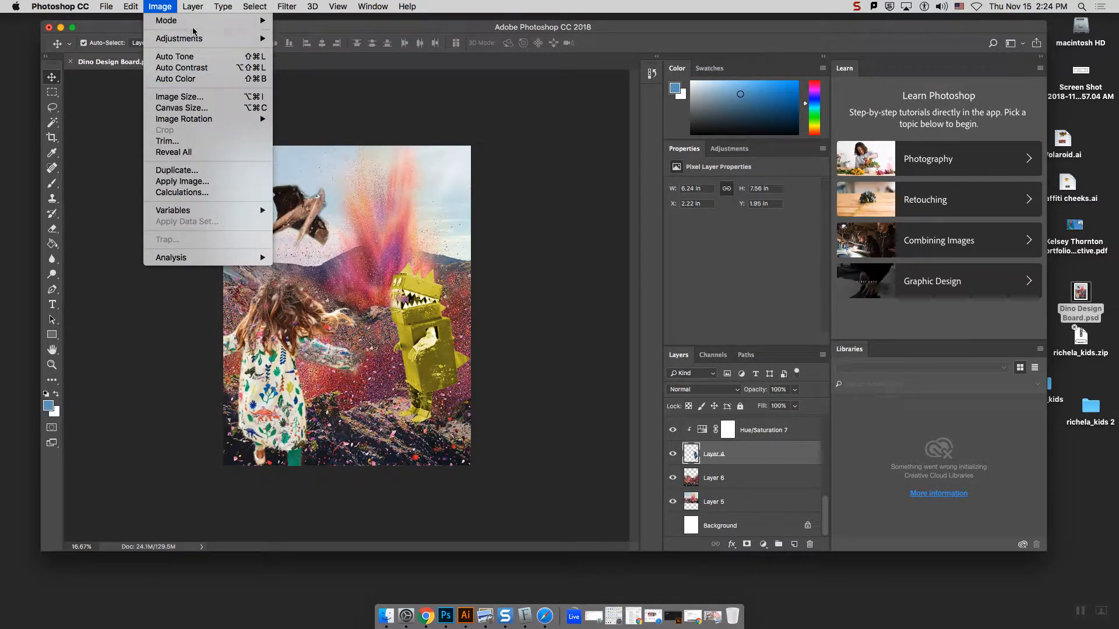
click(164, 6)
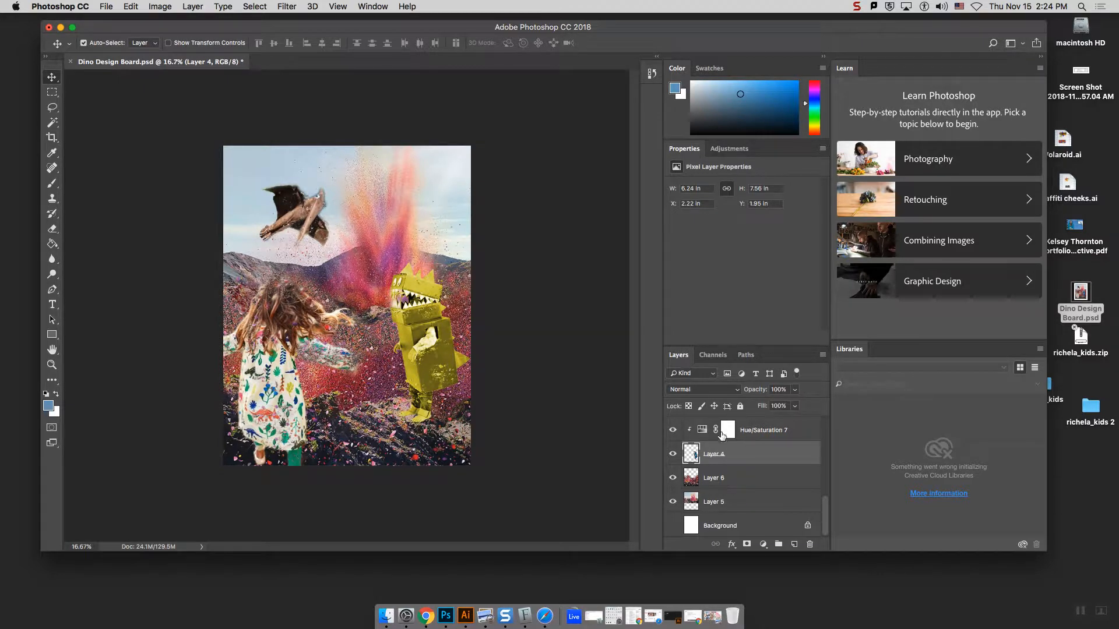
Change the Hue of the dinosaur's colorized Hue/Saturation adjustment to 177 for a teal tint.
click(750, 433)
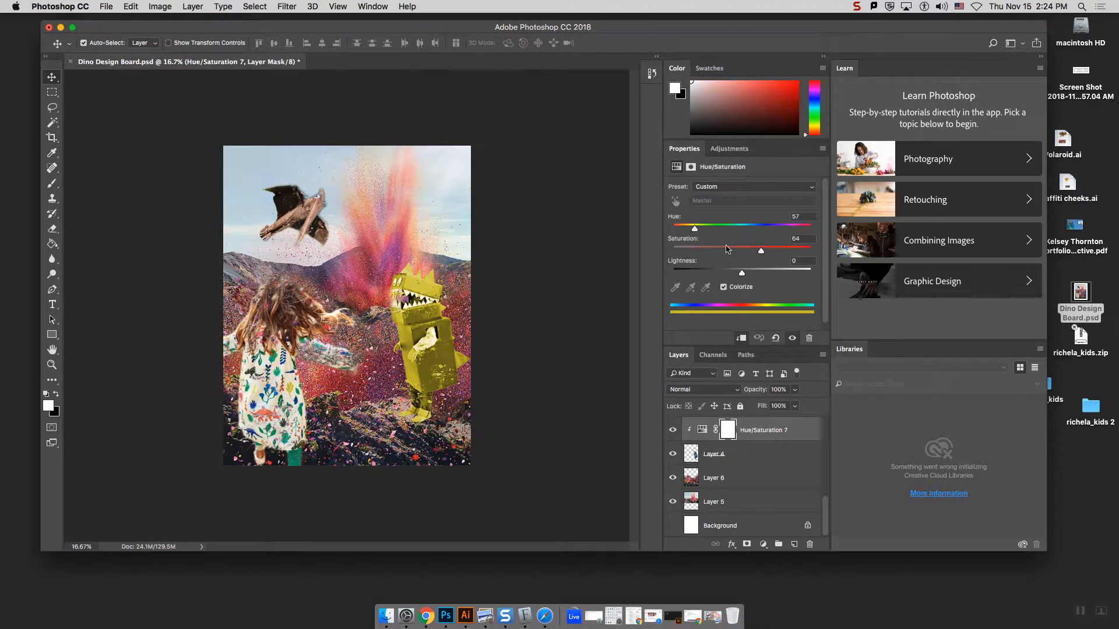
drag(696, 233, 741, 230)
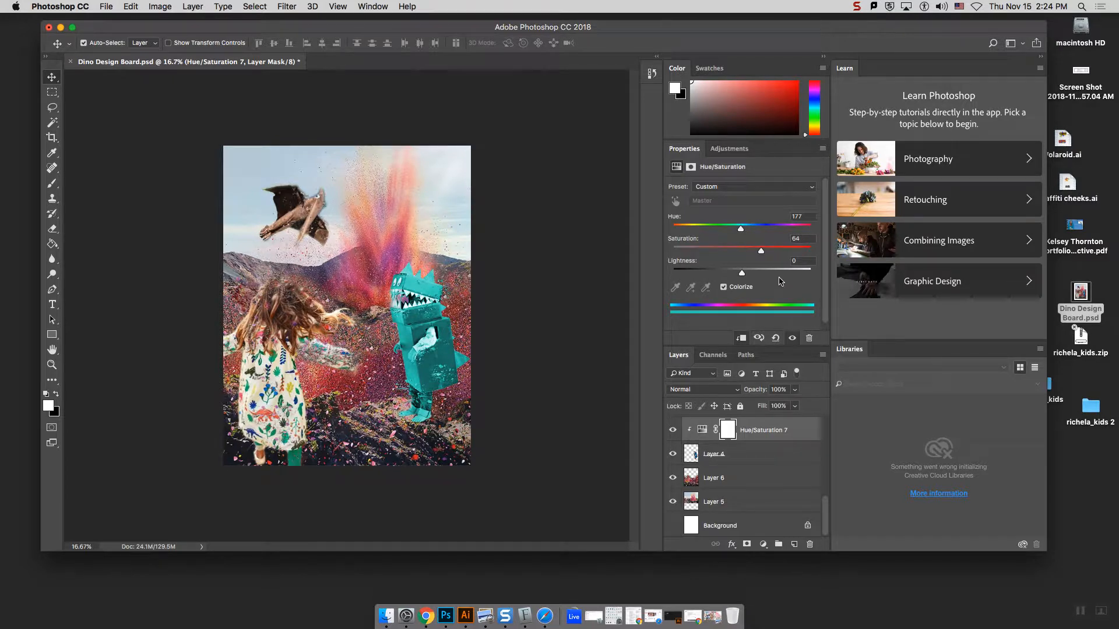
Hide and reshow the dinosaur's Layer 4, and do the same with Layer 1 above the adjustment.
click(728, 459)
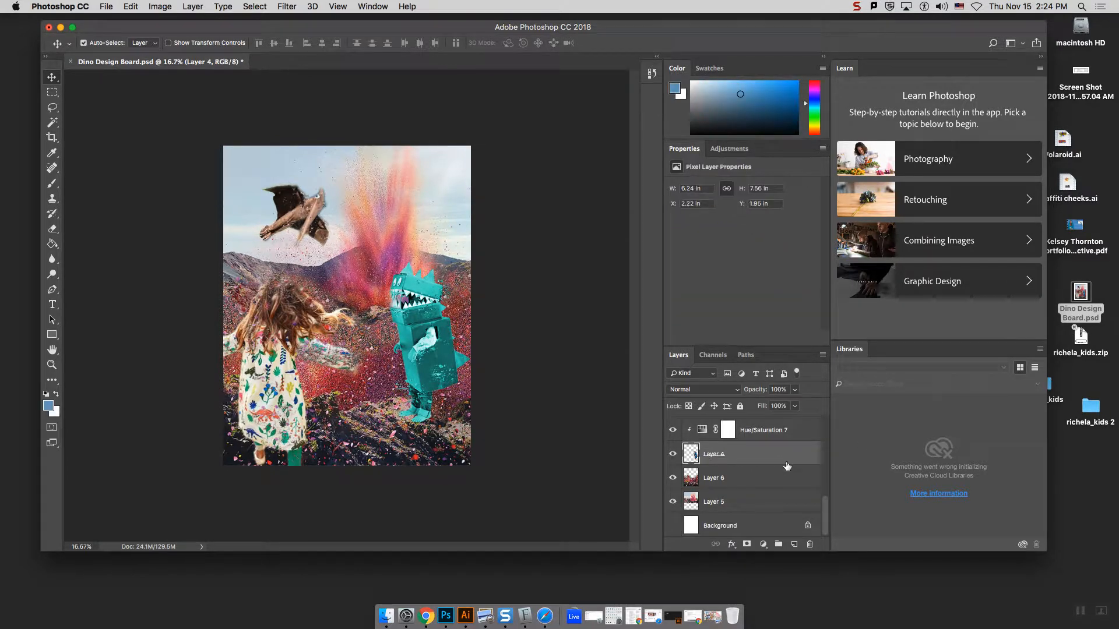
click(672, 455)
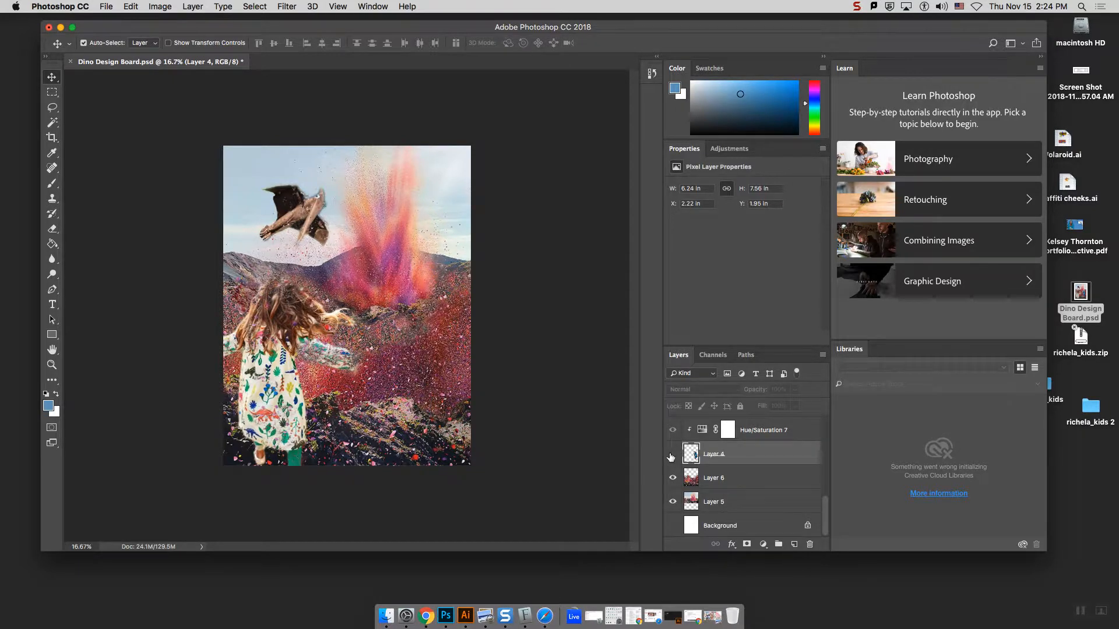
click(672, 455)
scroll(826, 501, up, 1)
scroll(827, 501, up, 2)
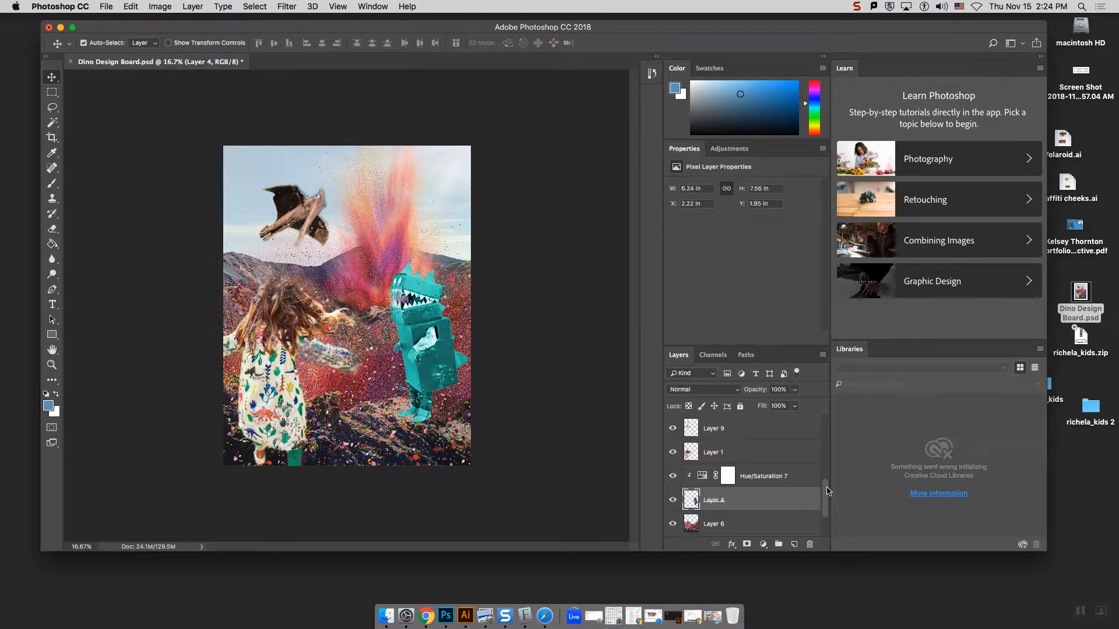
click(671, 479)
click(671, 477)
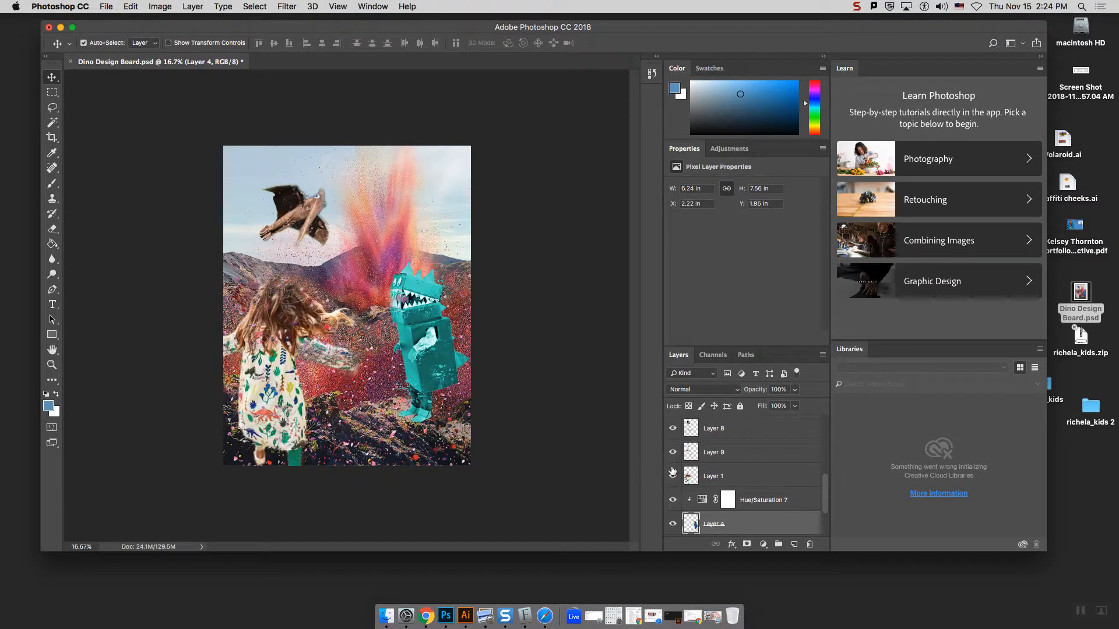
Hide and reshow Layer 9 and Layer 8 to see which parts of the collage they hold.
click(672, 454)
click(672, 453)
click(673, 429)
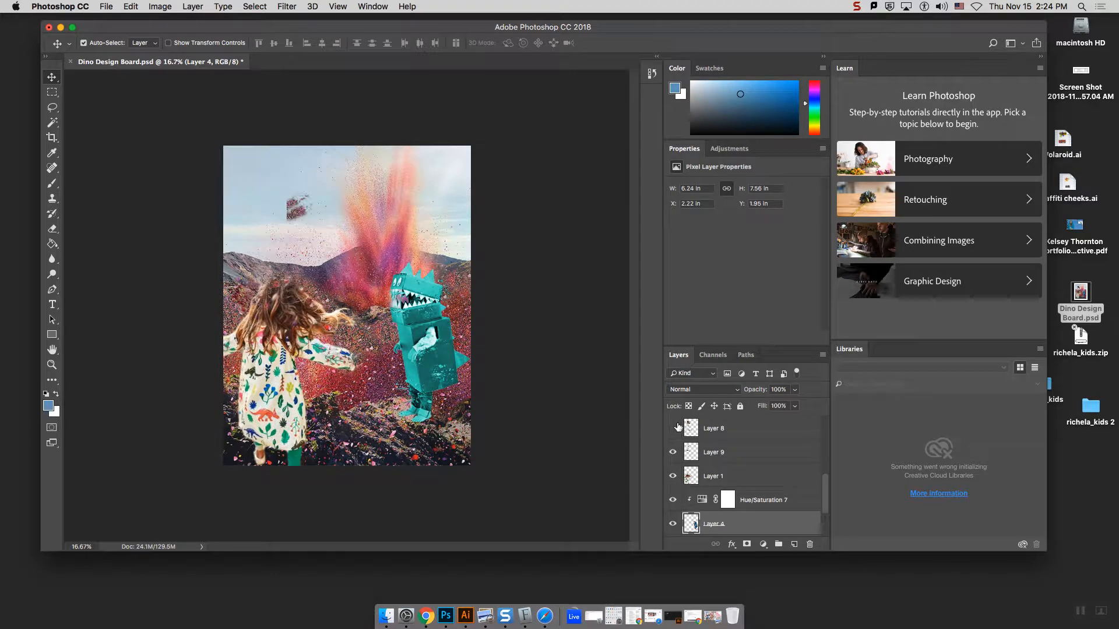
click(675, 428)
Add a Hue/Saturation adjustment clipped to the flying creature's Layer 8 and turn on Colorize.
click(747, 427)
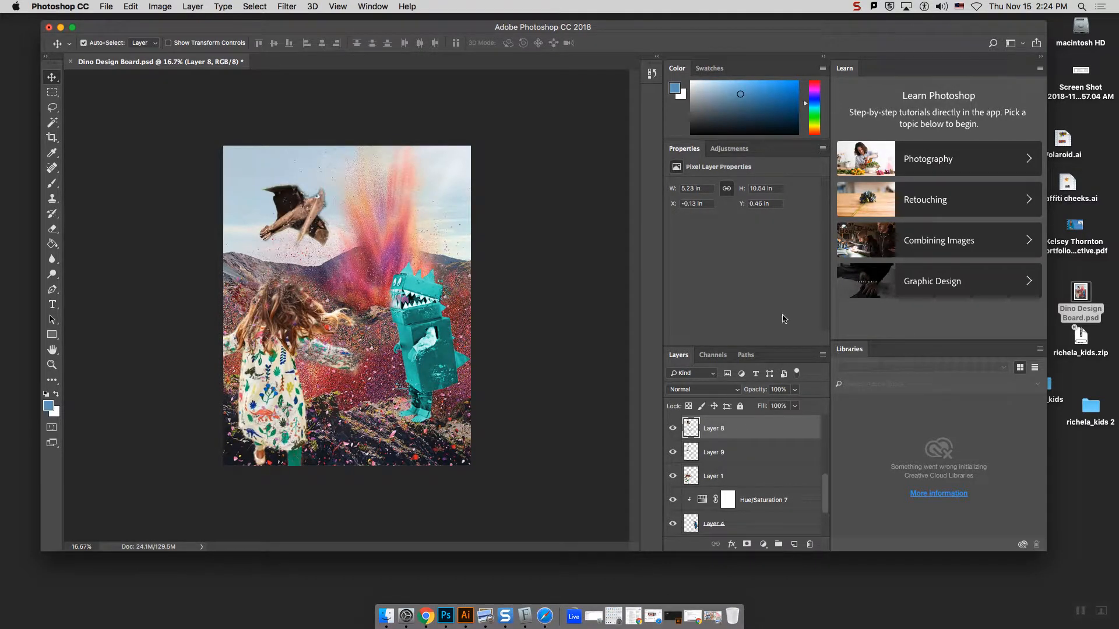
click(729, 149)
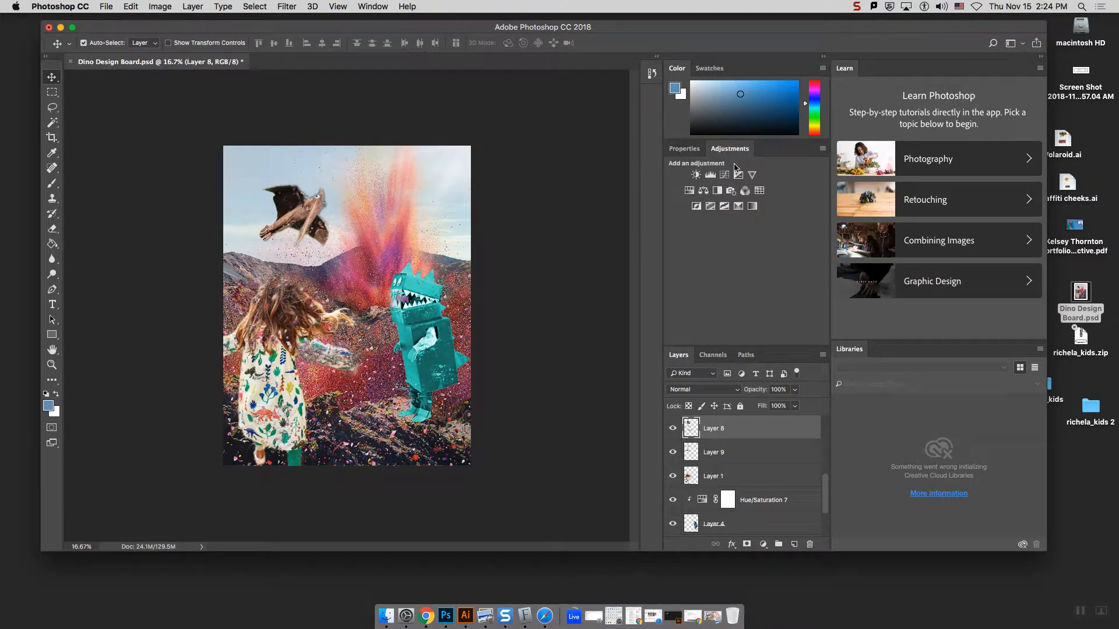
click(689, 192)
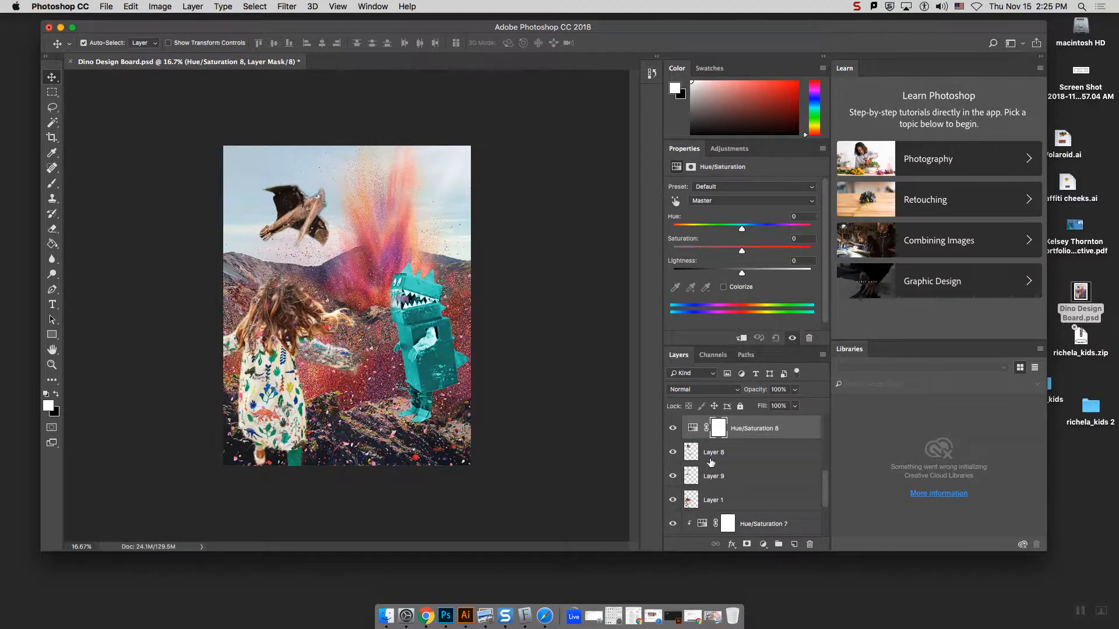
click(742, 339)
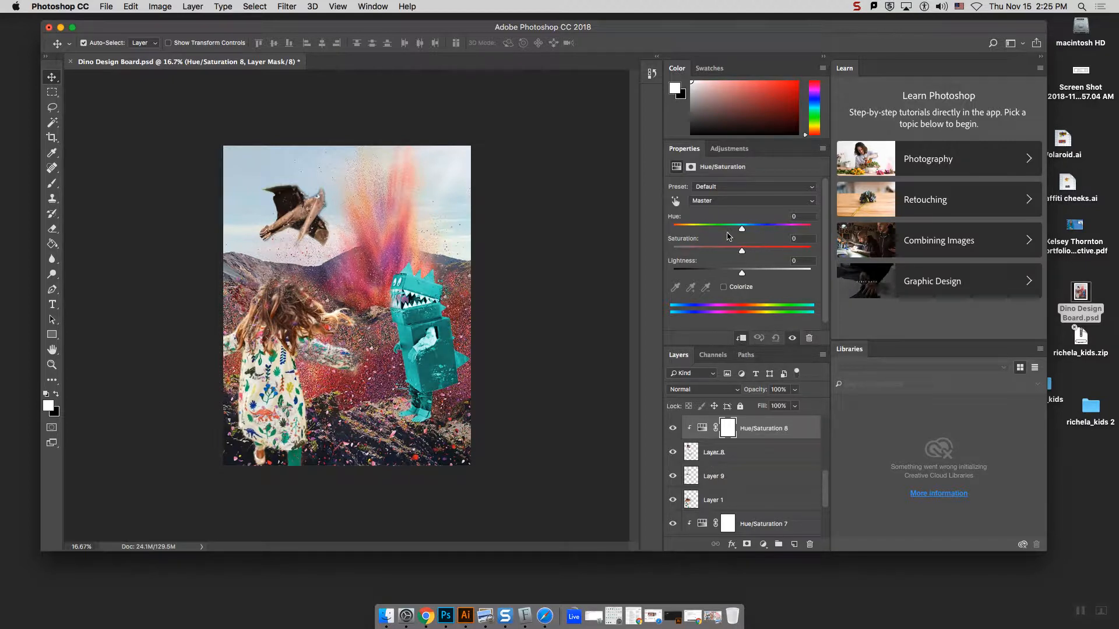
click(731, 289)
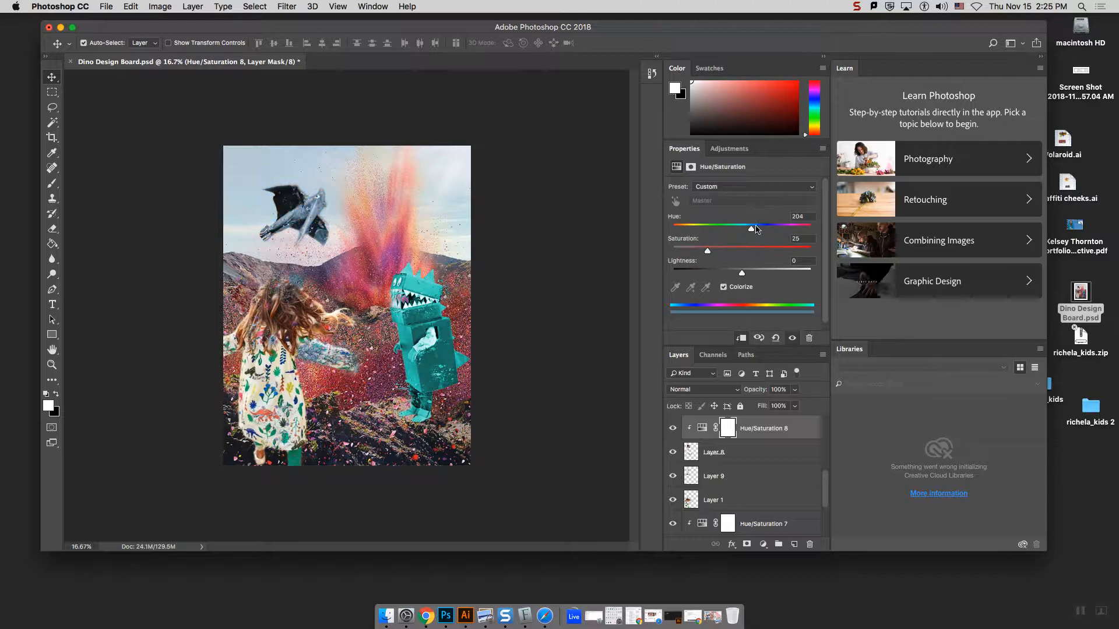
Tint Layer 8 green by setting its colorized adjustment to Hue 89 and Saturation 39.
drag(750, 231, 791, 251)
drag(716, 232, 707, 232)
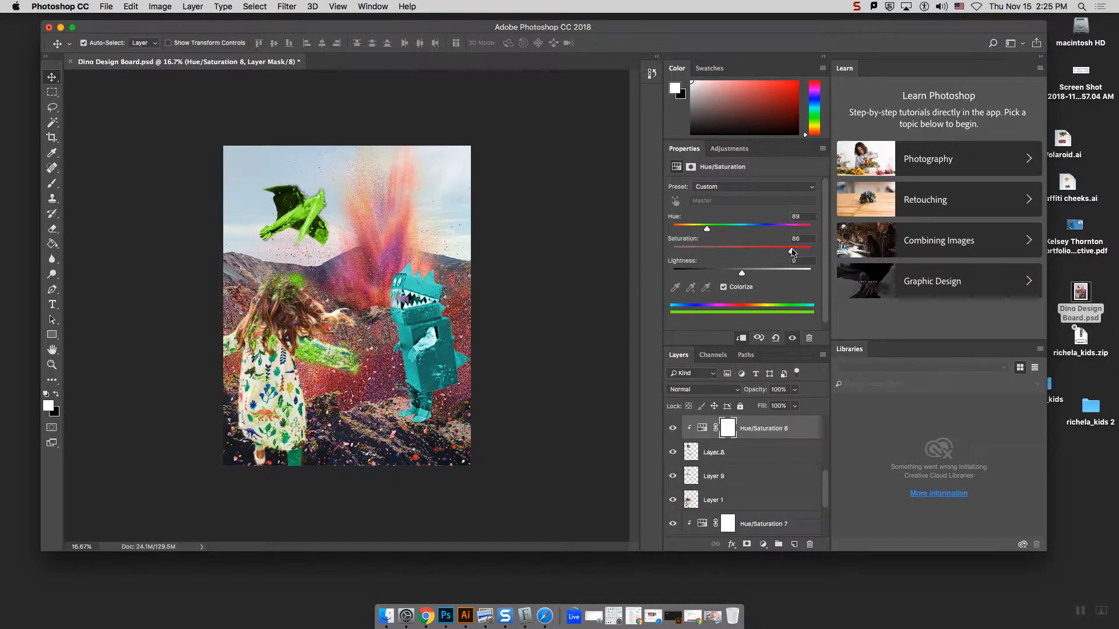
drag(790, 251, 723, 254)
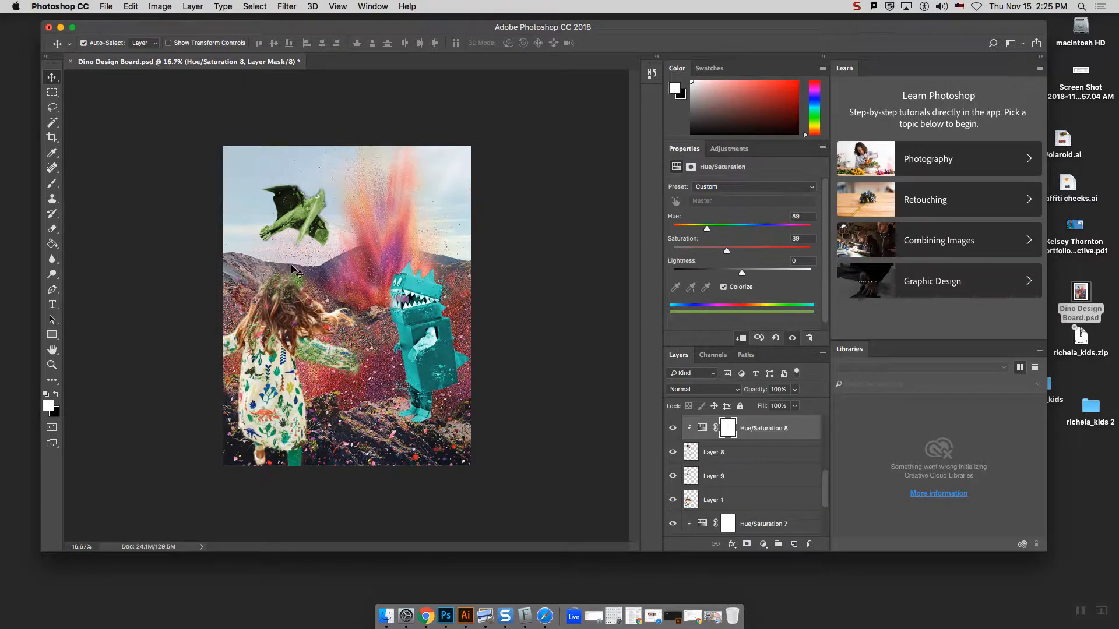
Hide and reshow the tinted Layer 8, shift its hue slightly, and delete its clipped Hue/Saturation adjustment.
click(672, 452)
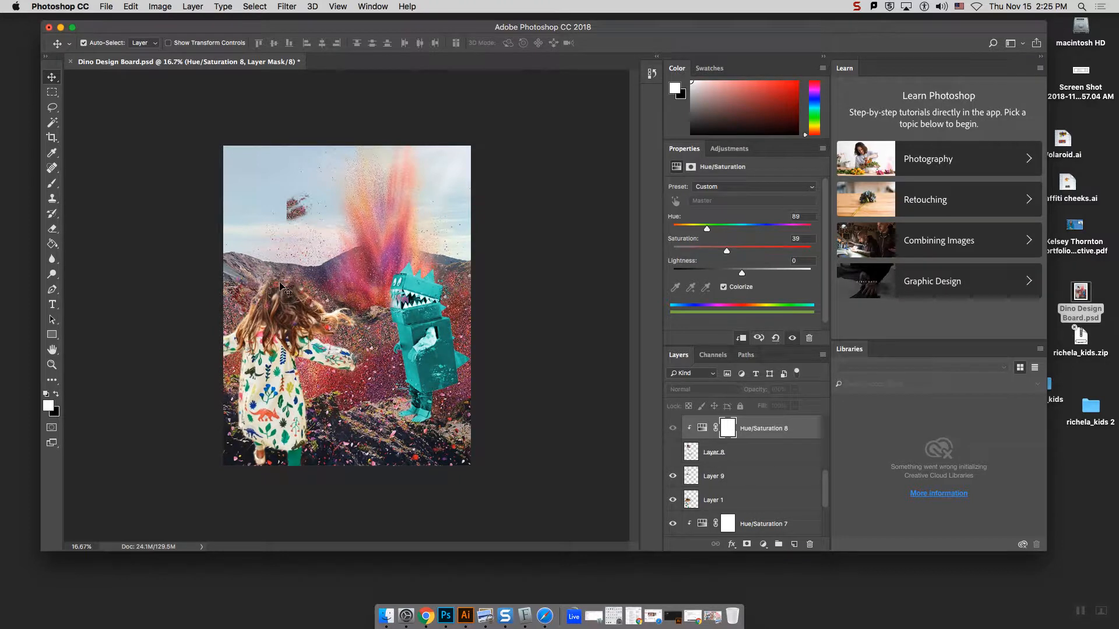
click(672, 453)
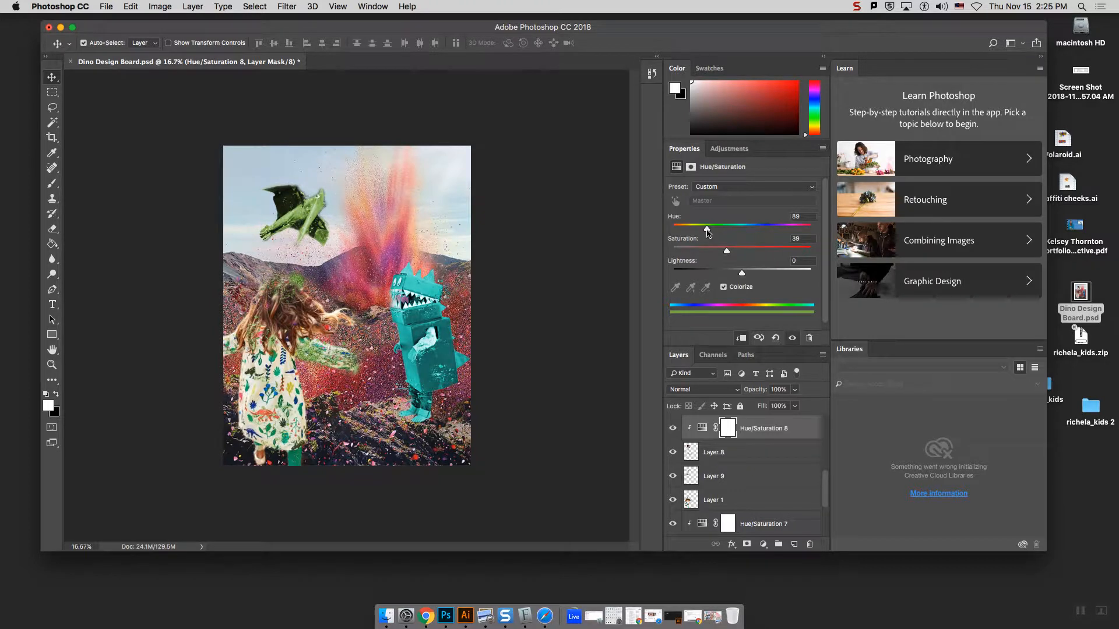
mouse_move(707, 229)
mouse_down()
mouse_move(686, 229)
mouse_move(700, 229)
mouse_up()
drag(756, 434, 810, 544)
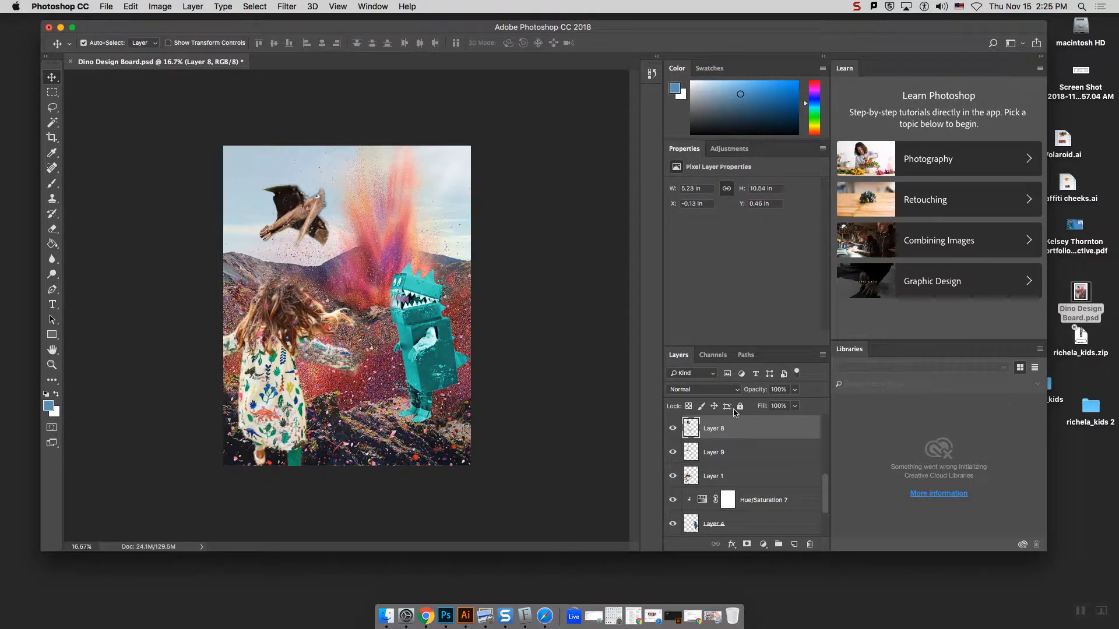
Zoom in to 33.33% around the flying creature and activate the Lasso tool.
key(super+equal)
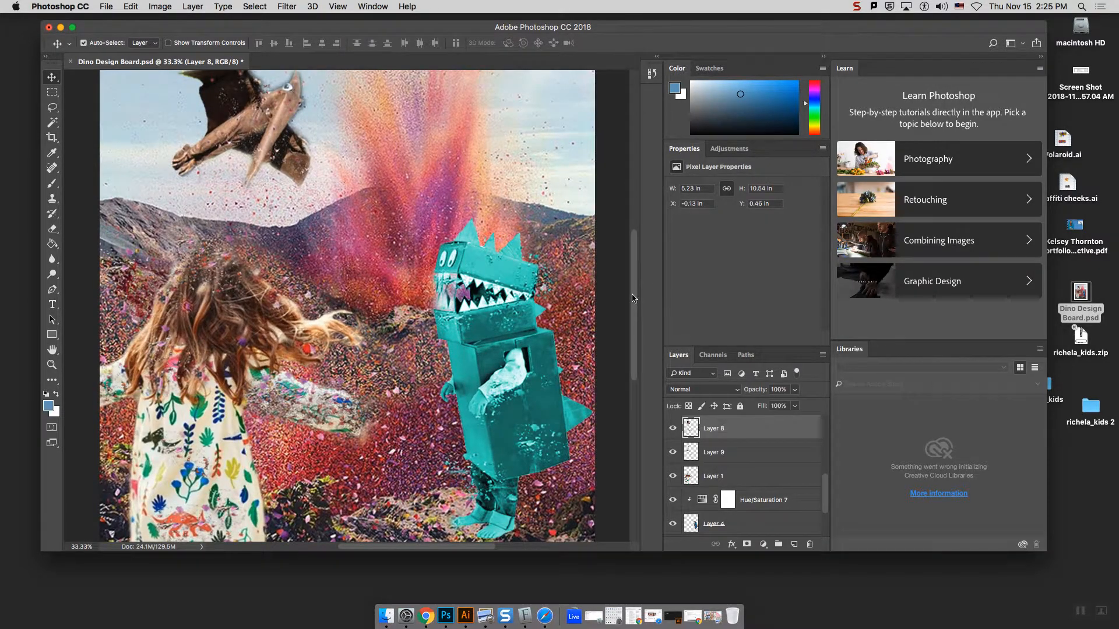
drag(634, 299, 633, 266)
drag(383, 548, 356, 549)
click(51, 107)
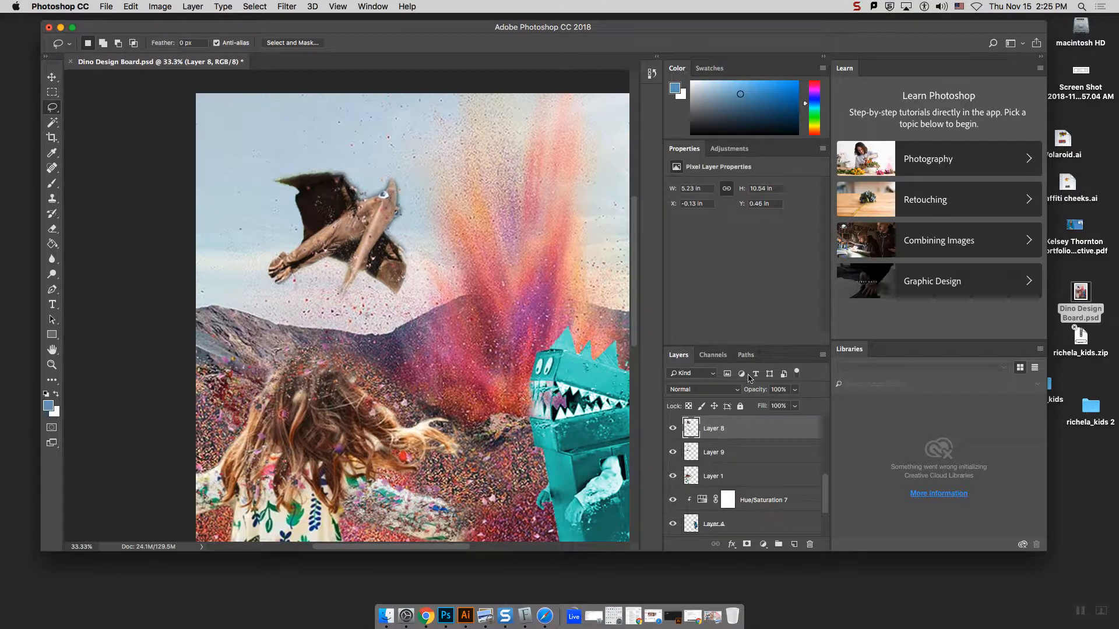
Look at the available adjustment types and at where their display is switched on.
click(729, 149)
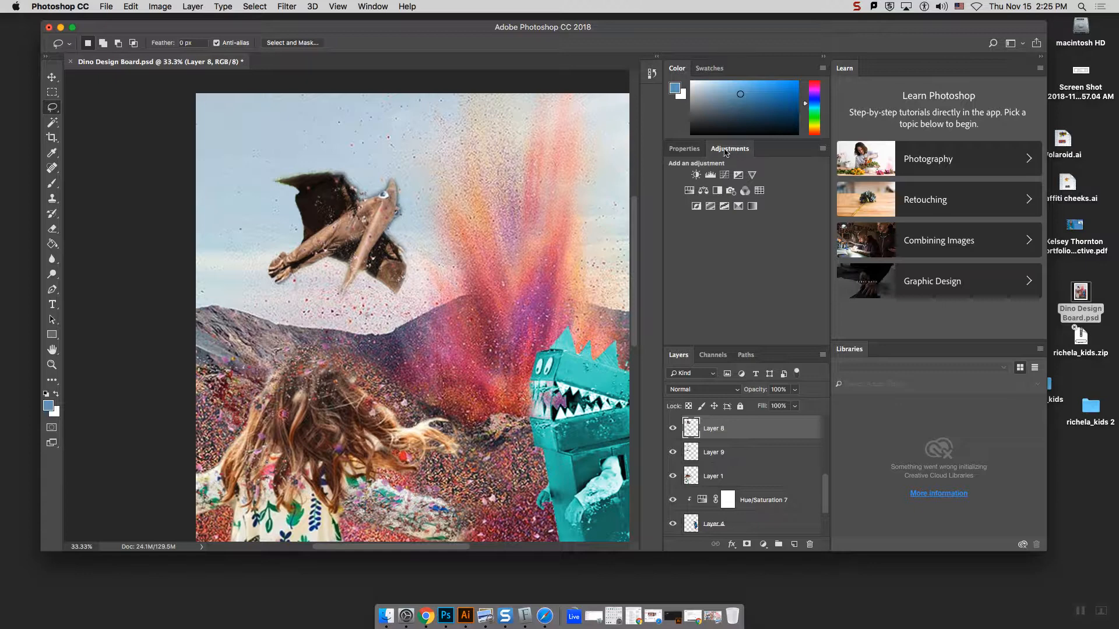
click(371, 6)
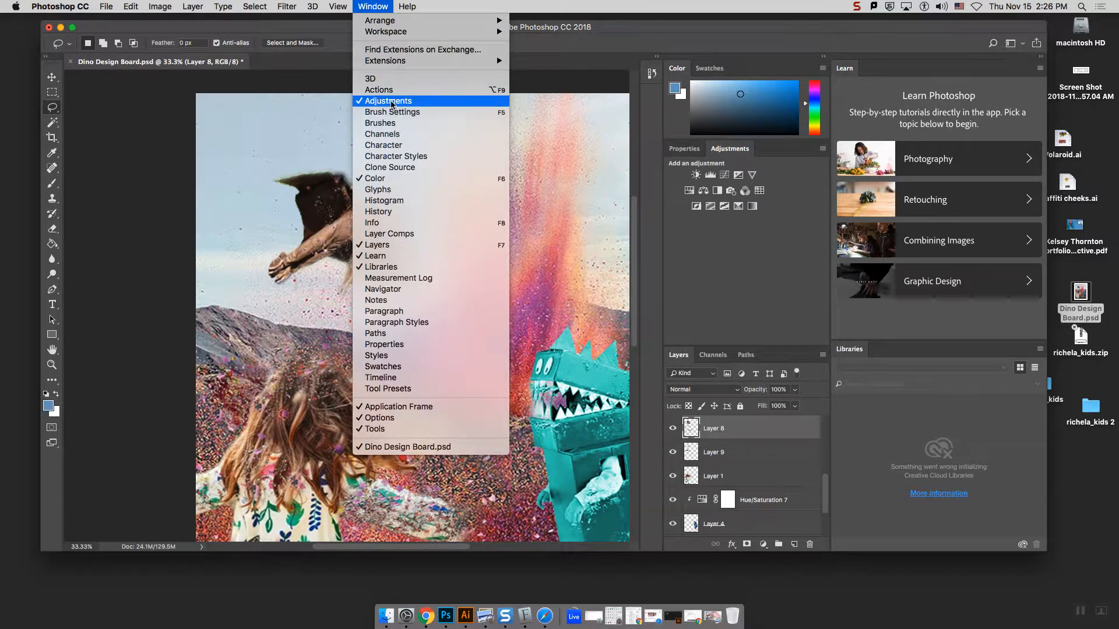
click(371, 5)
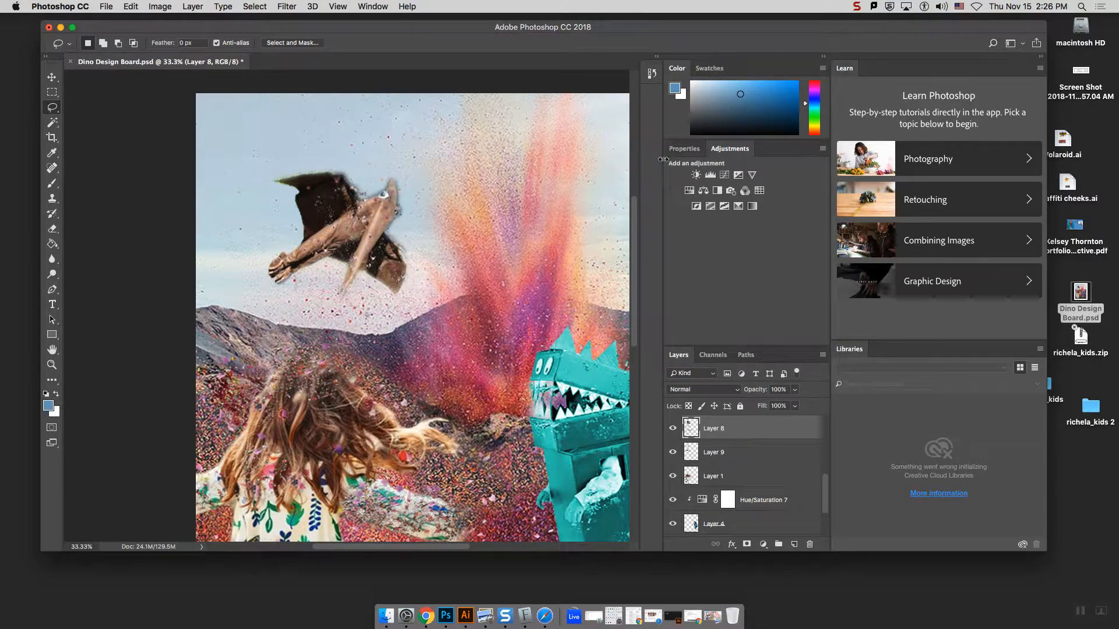
Add a Hue/Saturation adjustment above Layer 8 and toggle its clipping to that layer, leaving it clipped.
click(688, 195)
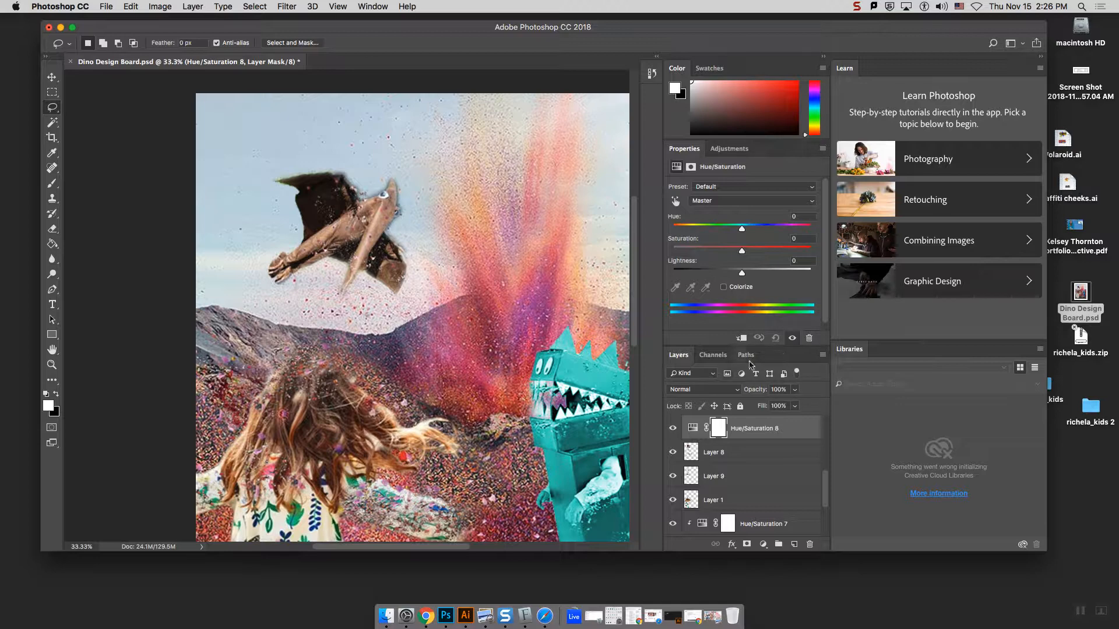
click(742, 339)
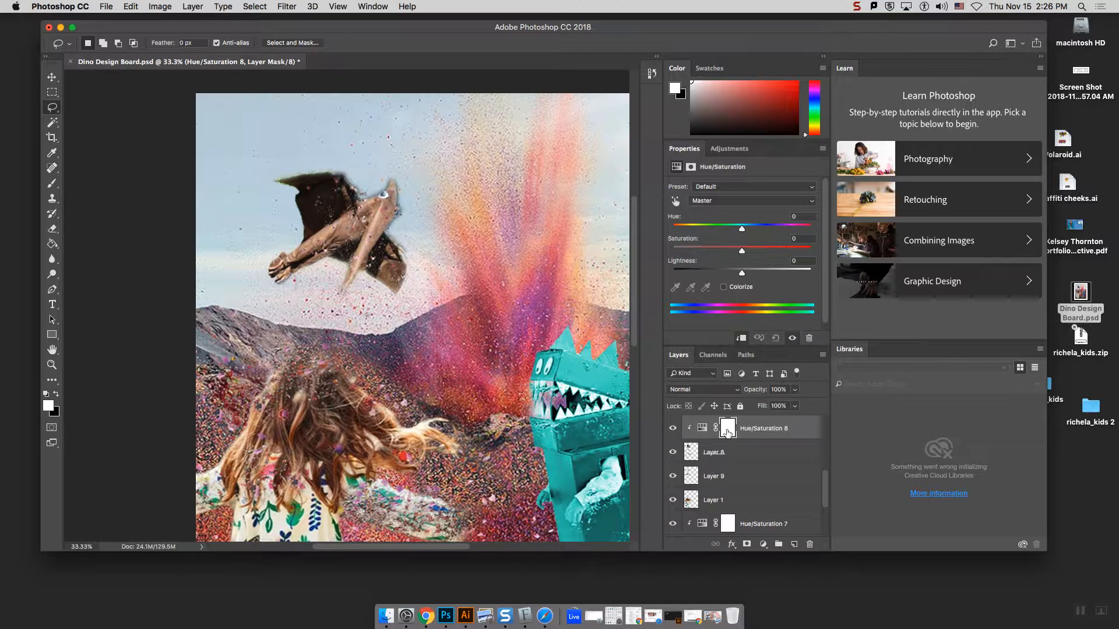
click(742, 339)
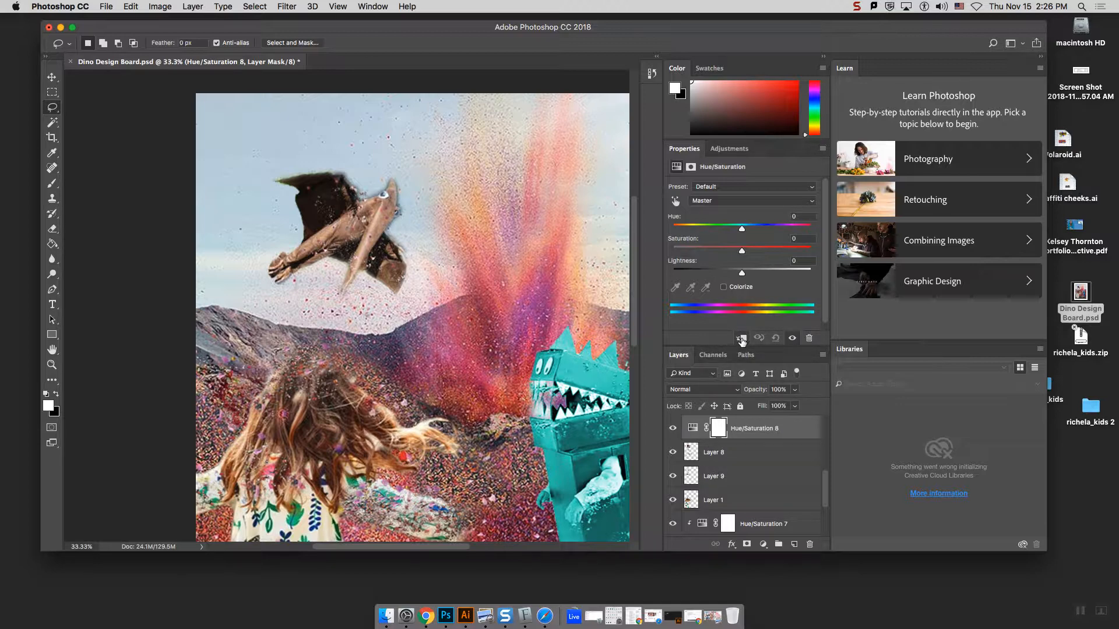
click(741, 341)
click(742, 340)
click(743, 340)
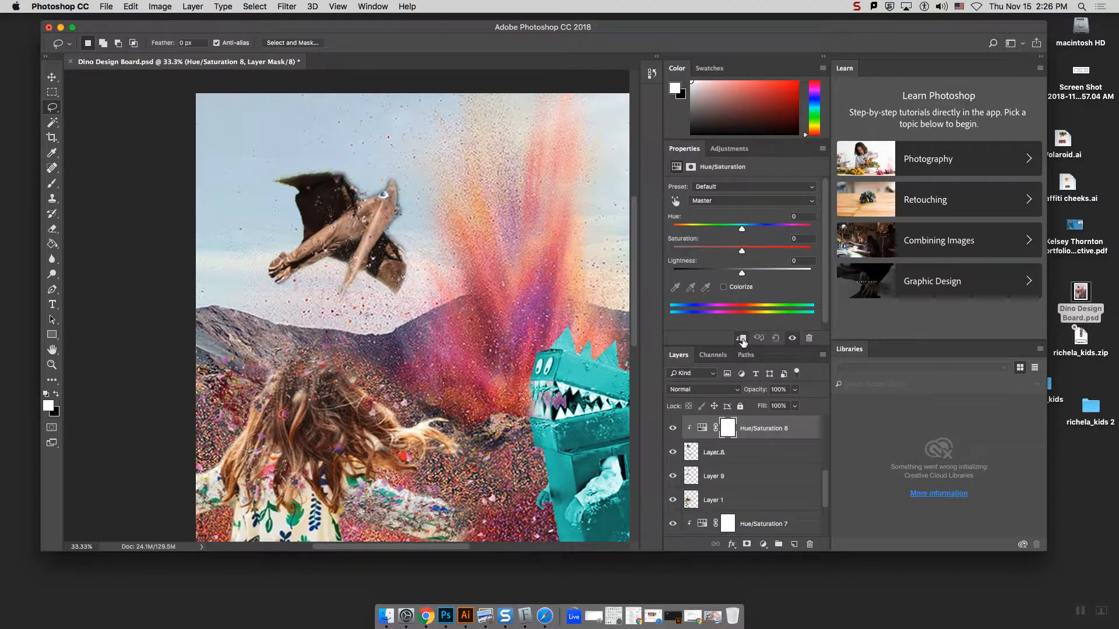
Compare Layer 8 with its clipped Hue/Saturation adjustment and delete that adjustment.
click(745, 455)
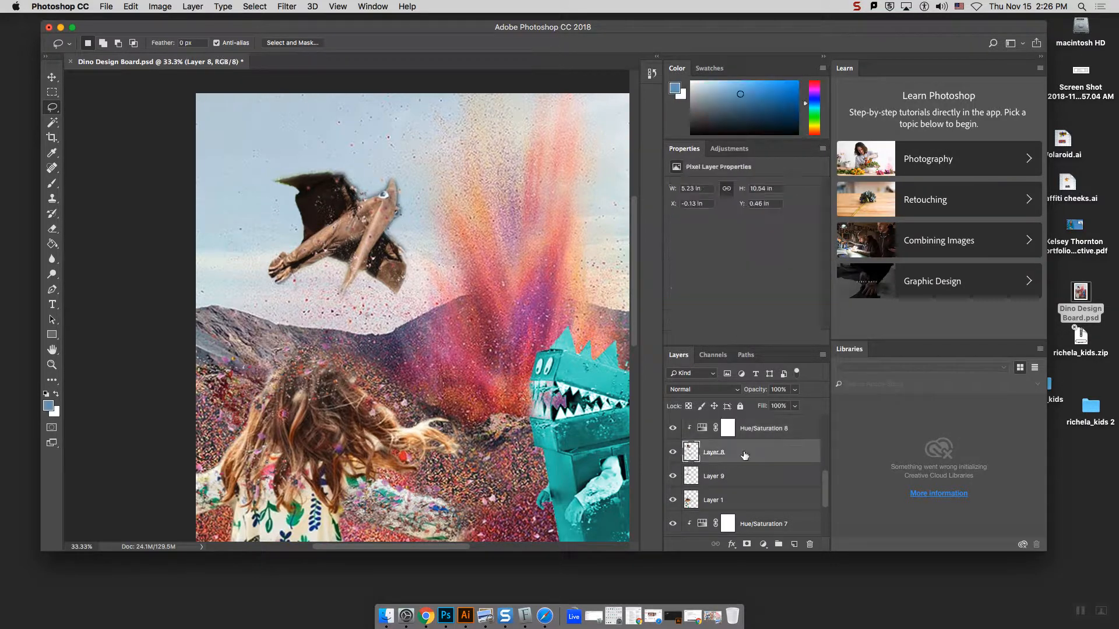
click(728, 429)
drag(755, 434, 809, 544)
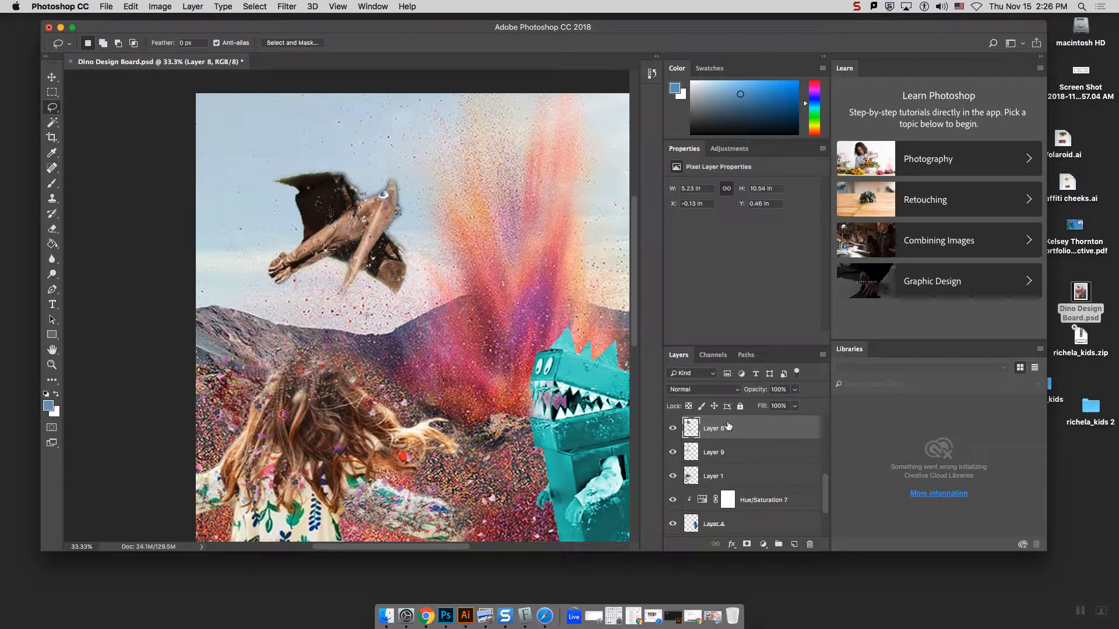
Look at the adjustment layer types and at the image commands that include direct adjustments.
click(729, 149)
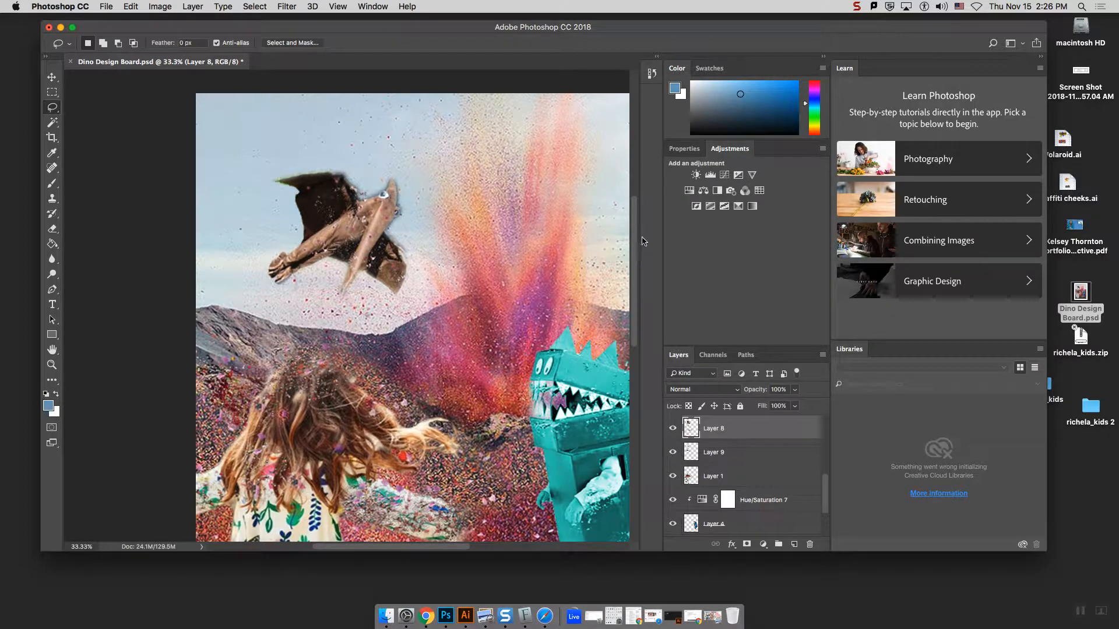
click(160, 7)
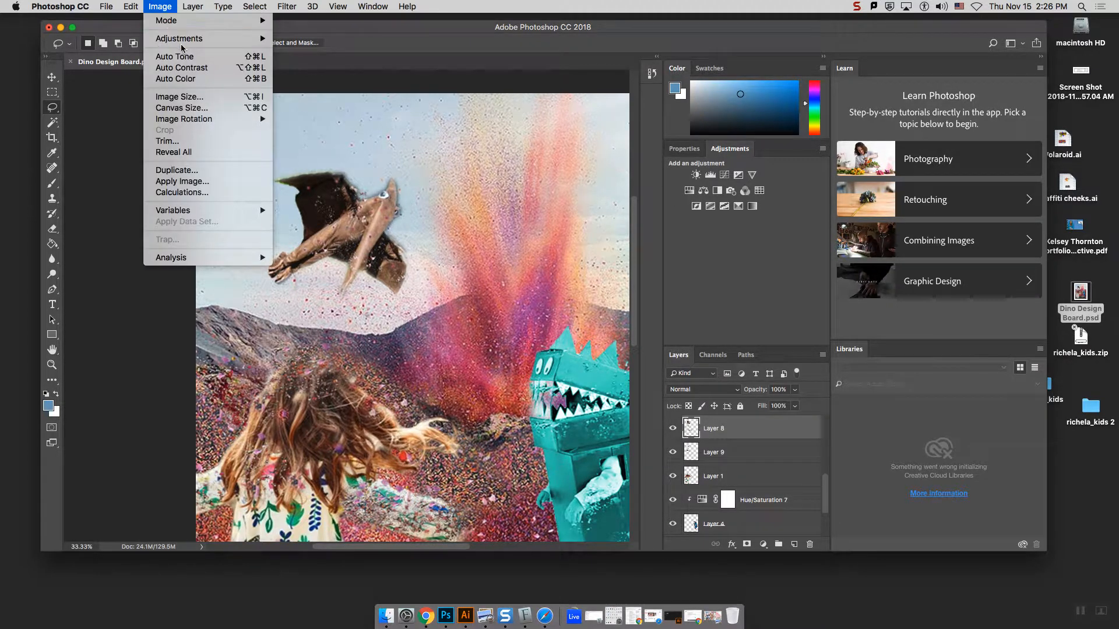
click(166, 7)
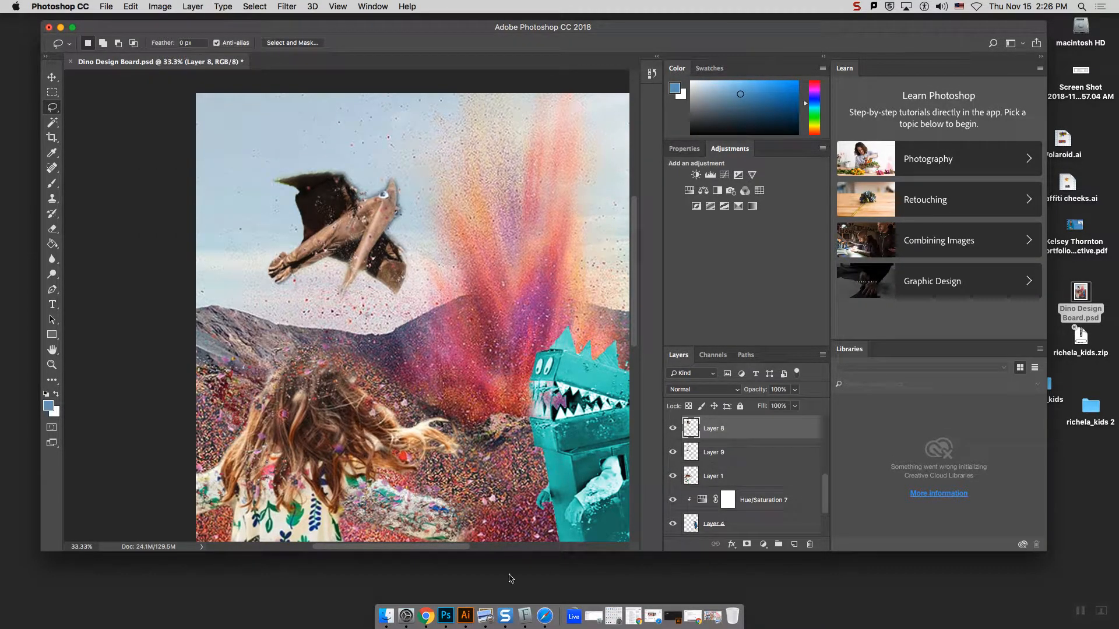
Draw a freehand lasso selection around the flying creature on Layer 8.
drag(449, 545, 468, 548)
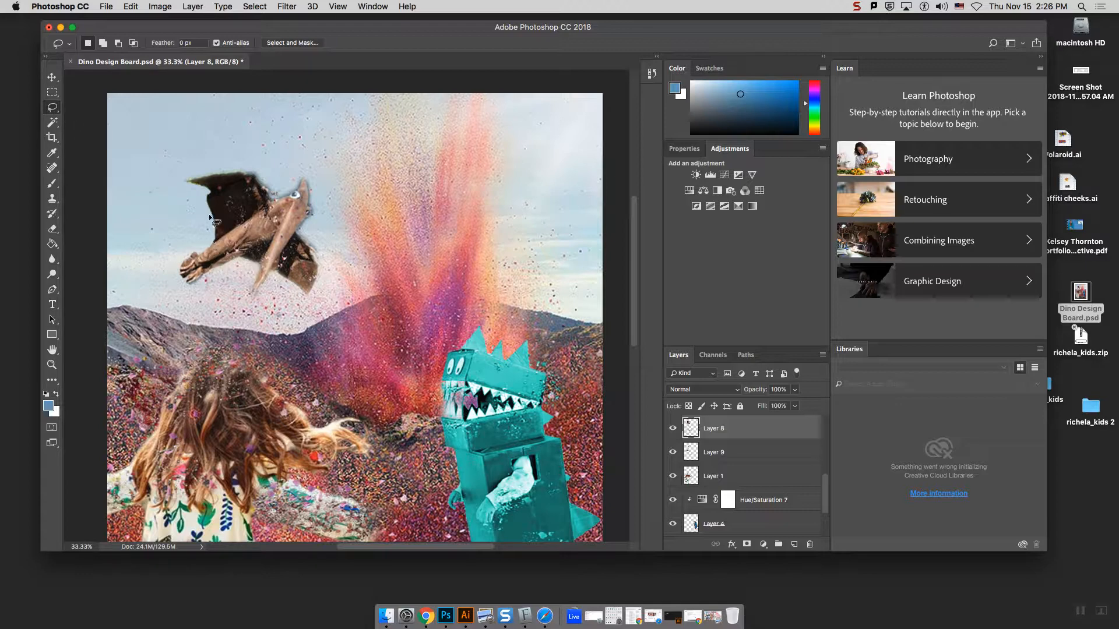
mouse_move(185, 188)
mouse_down()
mouse_move(207, 233)
mouse_move(175, 272)
mouse_move(195, 287)
mouse_move(239, 258)
mouse_move(260, 265)
mouse_move(254, 295)
mouse_move(277, 274)
mouse_move(318, 296)
mouse_move(302, 178)
mouse_move(289, 198)
mouse_move(233, 174)
mouse_move(188, 182)
mouse_move(199, 204)
mouse_up()
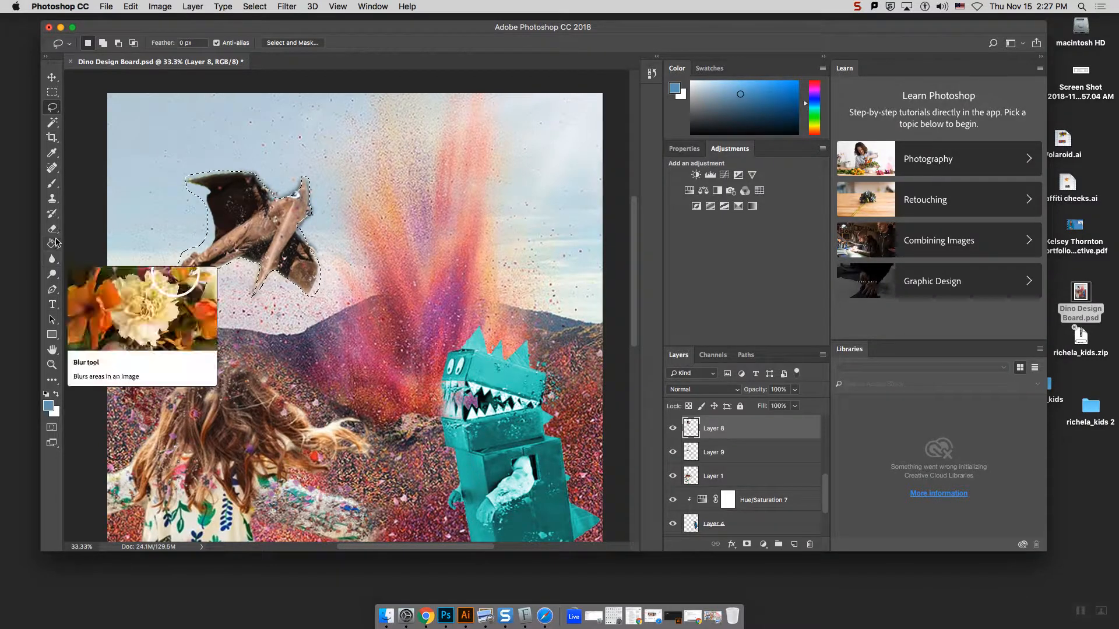
Activate the Brush tool and set the foreground color to a bright yellow.
click(52, 183)
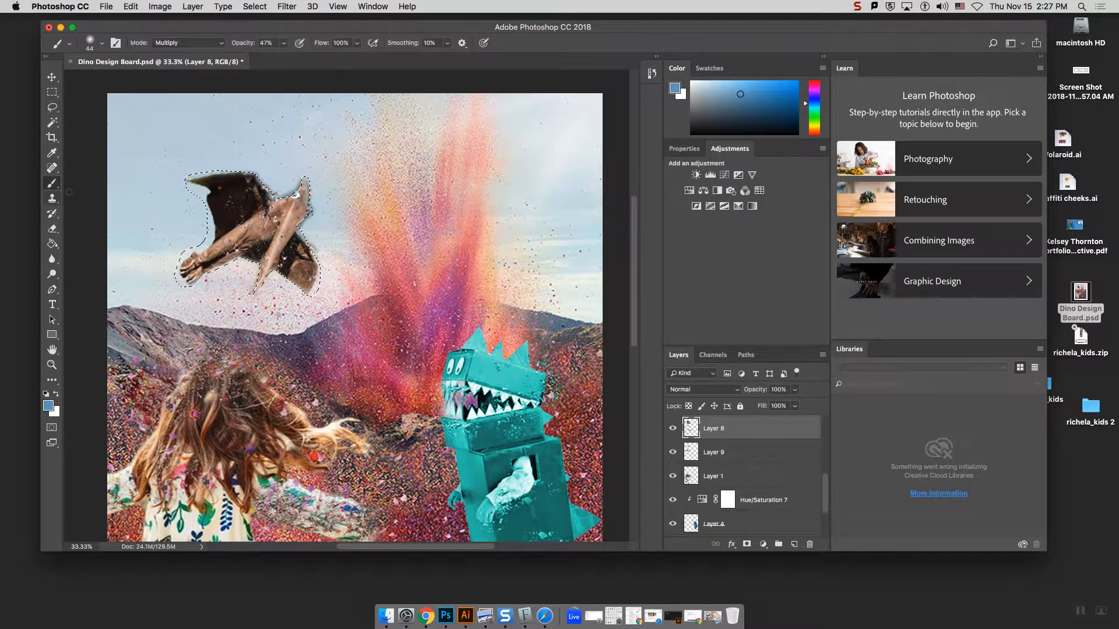
click(791, 86)
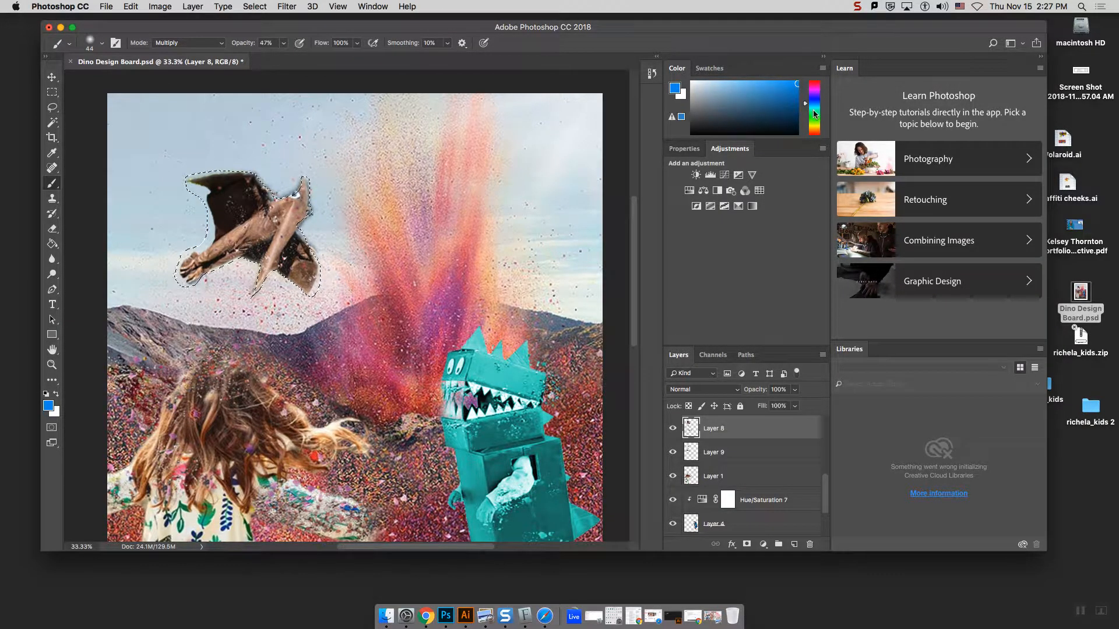
drag(816, 120, 816, 126)
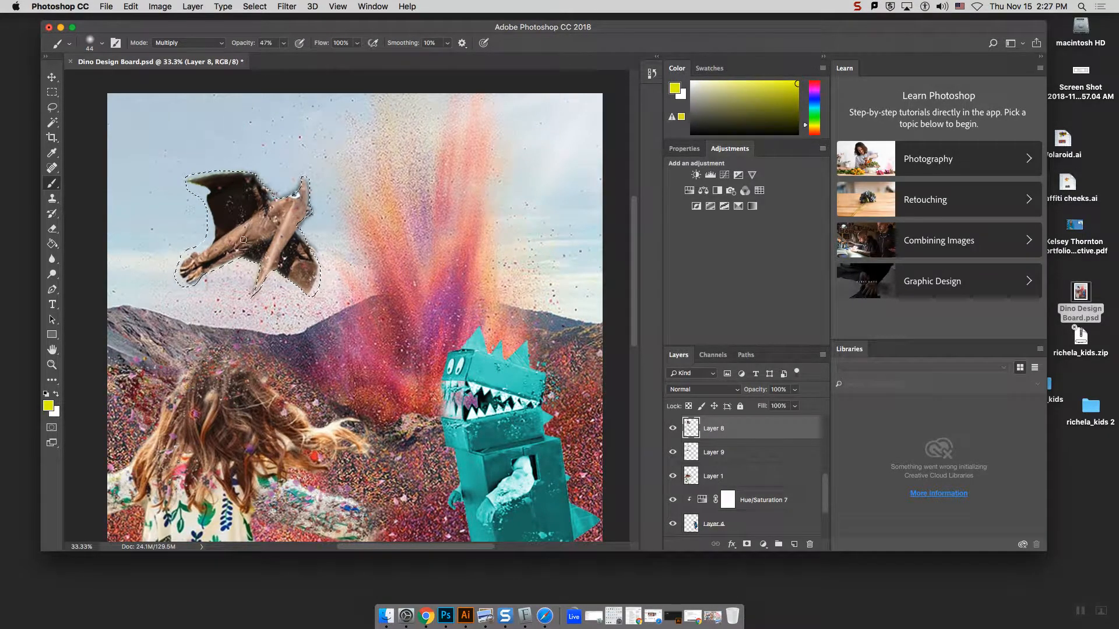
Review the brush blending modes, trying Normal, and keep the brush in Multiply mode.
click(213, 44)
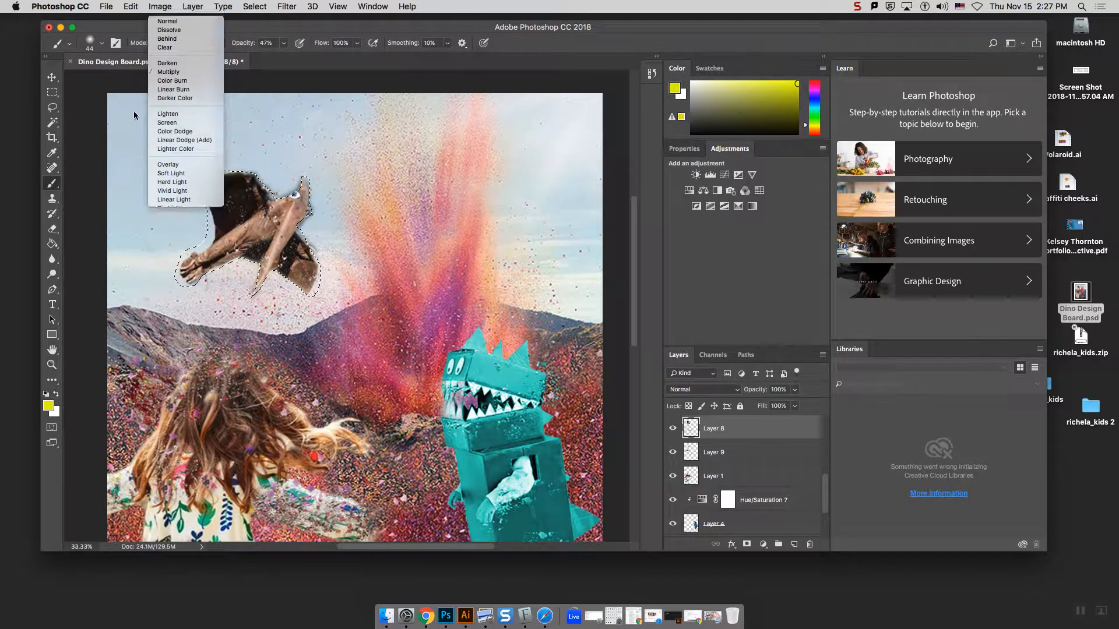
click(167, 16)
click(187, 44)
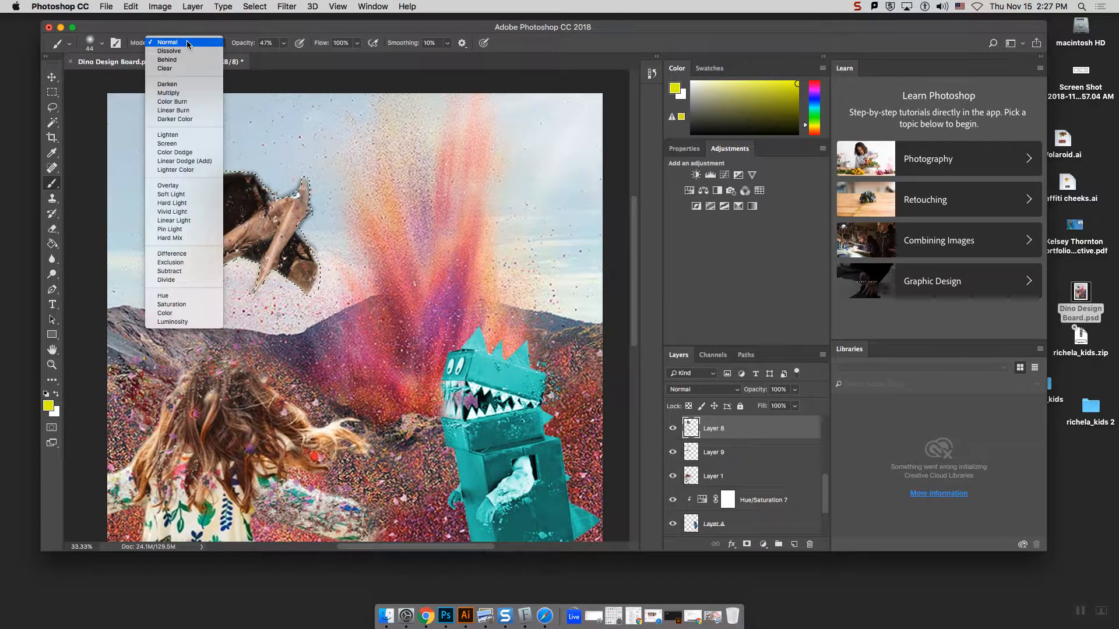
click(178, 45)
click(180, 43)
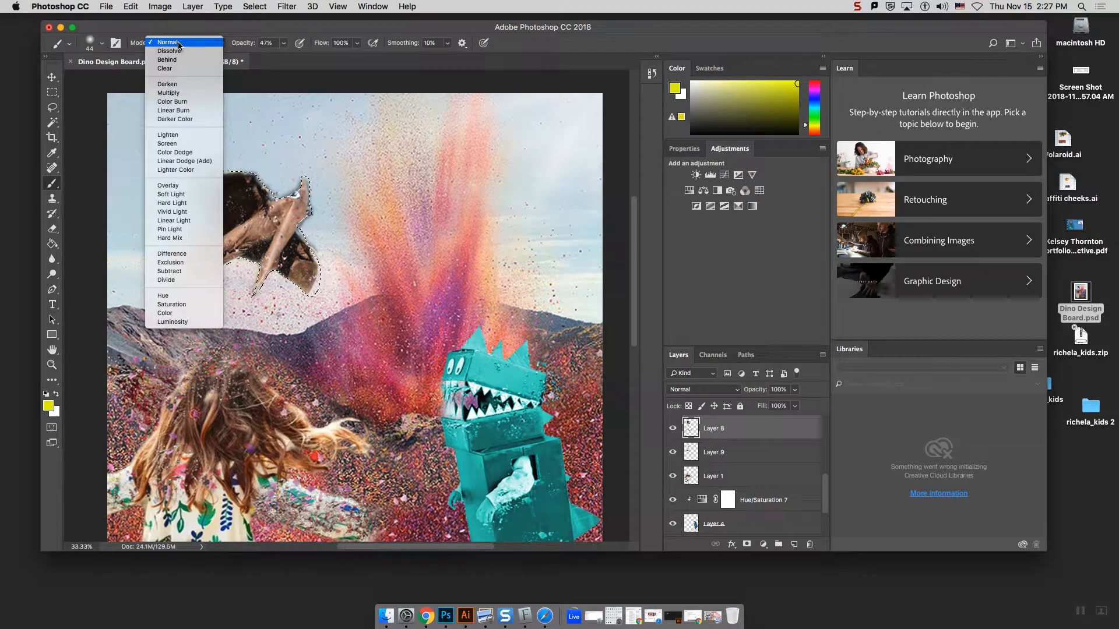
click(172, 93)
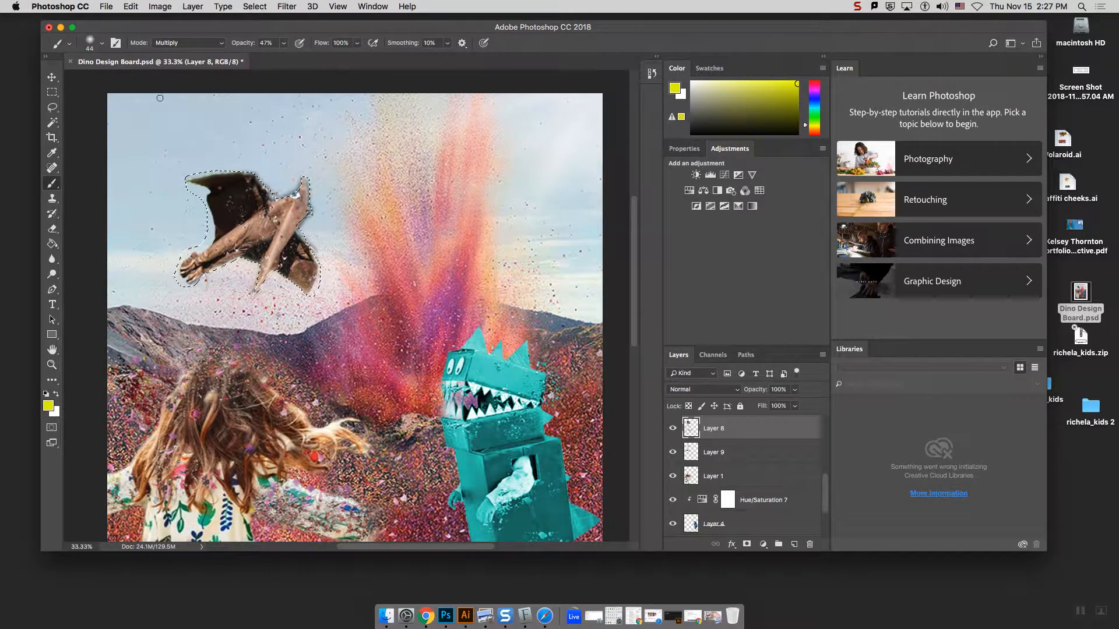
click(181, 43)
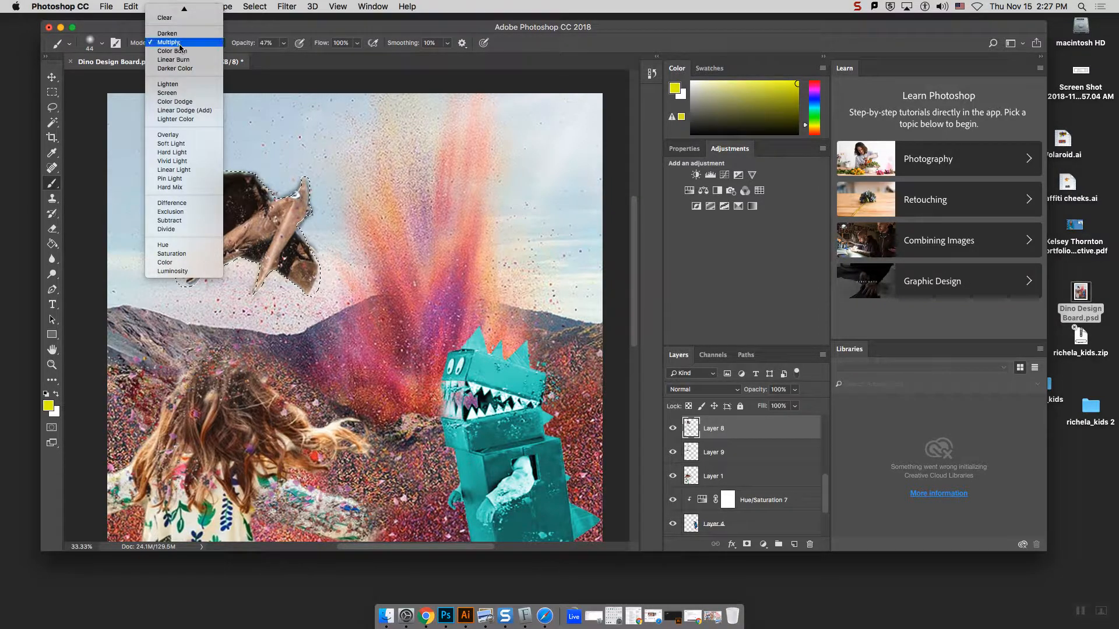
click(179, 45)
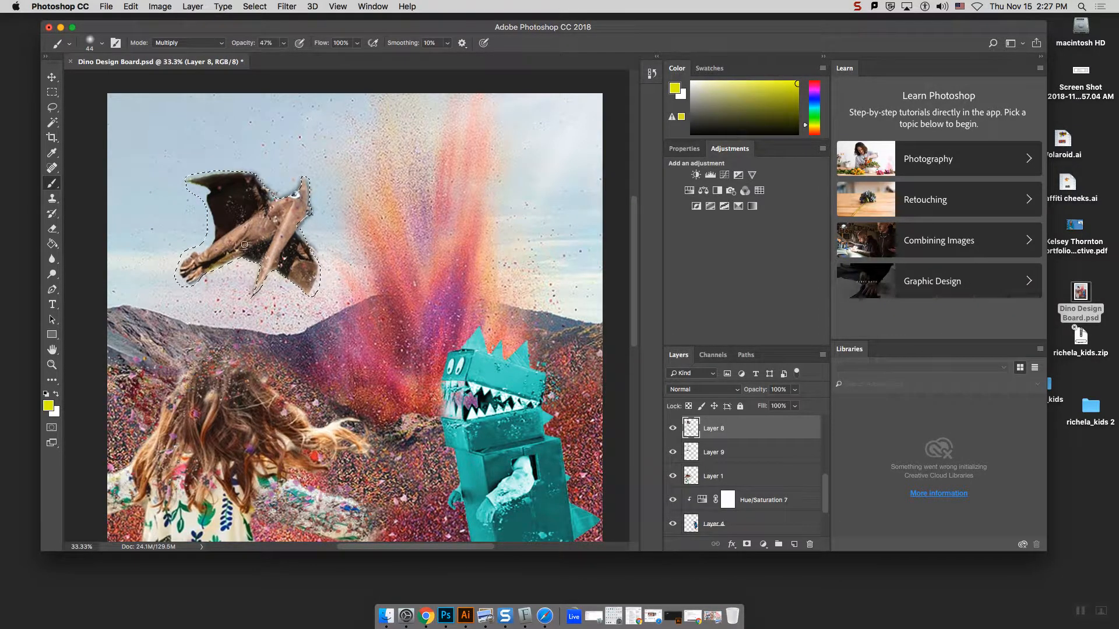
Paint yellow over the flying creature's body and the part reaching down to the lower left within the selection.
mouse_move(244, 245)
mouse_down()
mouse_move(226, 260)
mouse_move(258, 228)
mouse_move(218, 245)
mouse_up()
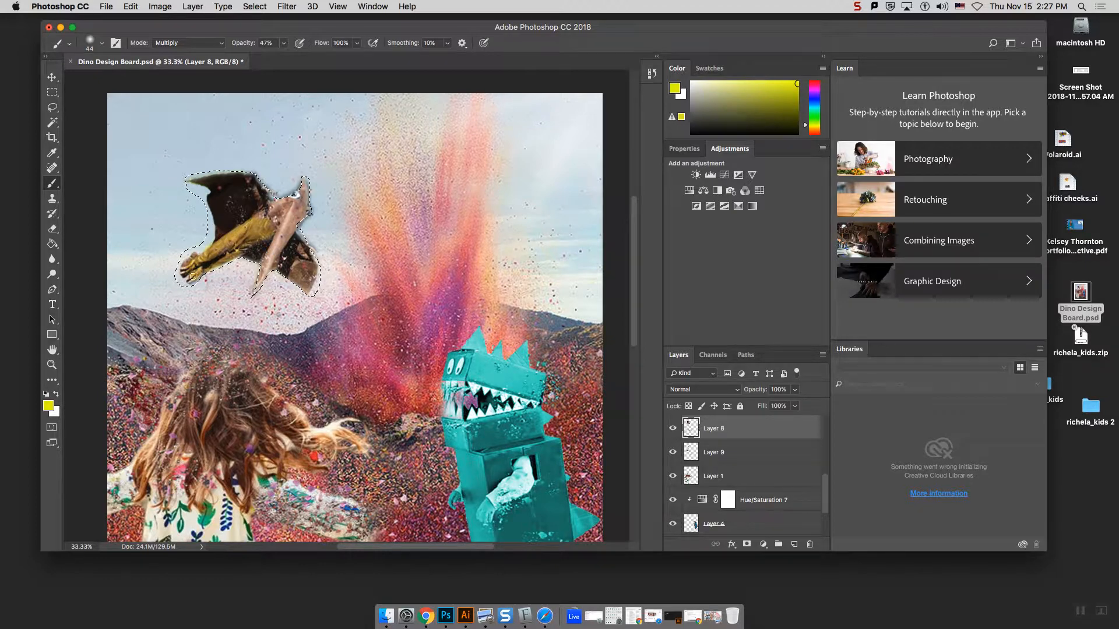
drag(183, 274, 192, 258)
Set the foreground color to bright cyan and brush it over the narrow limb and beak on the creature's right side.
click(51, 110)
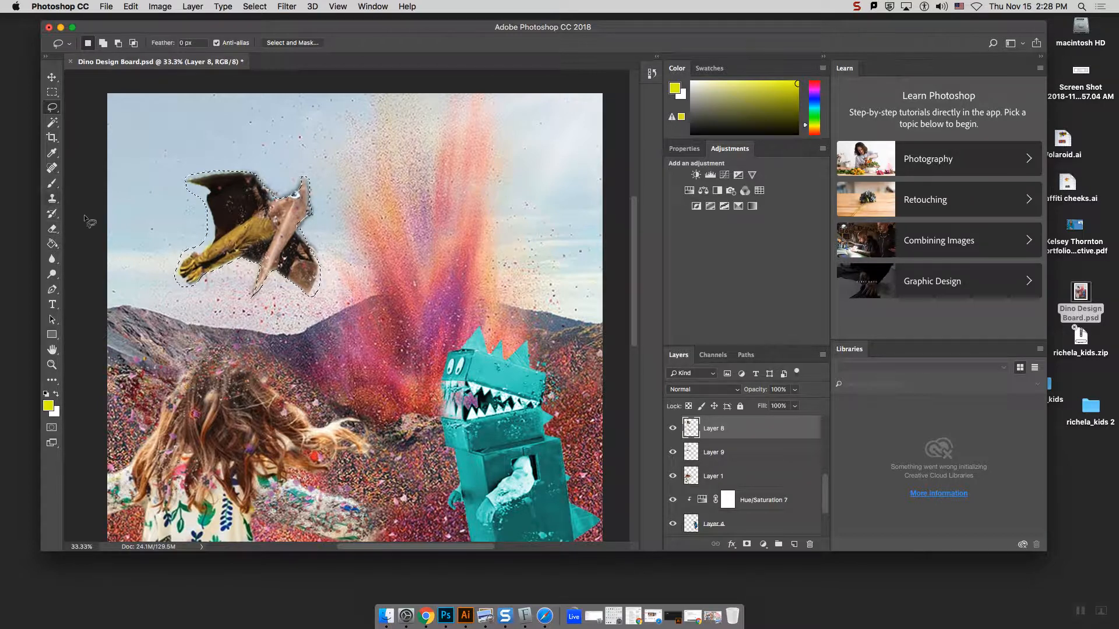
click(815, 108)
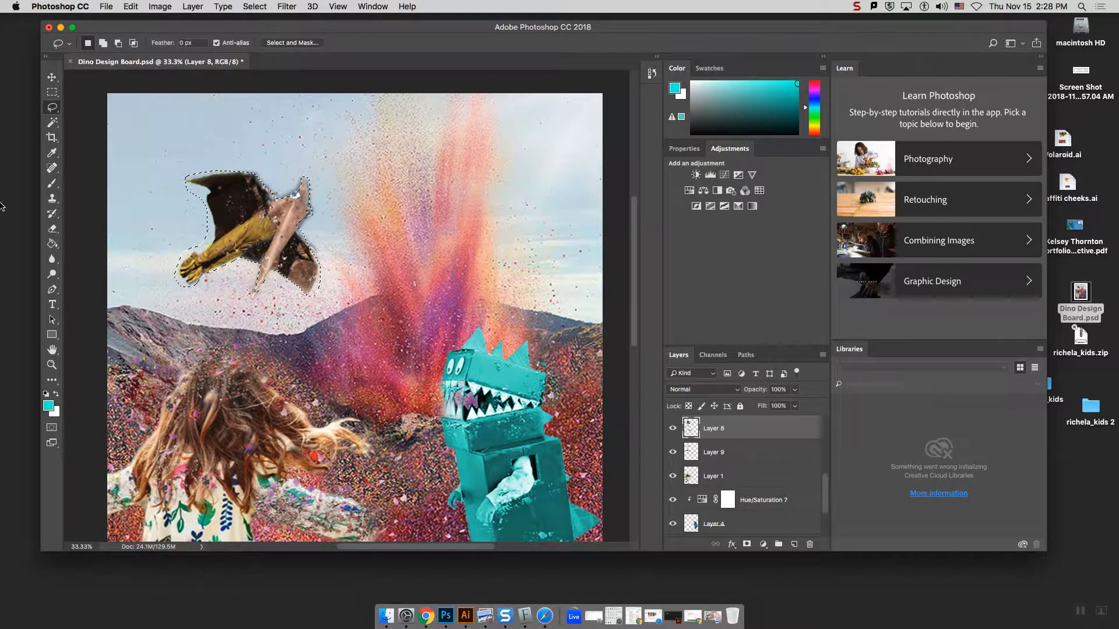
click(52, 183)
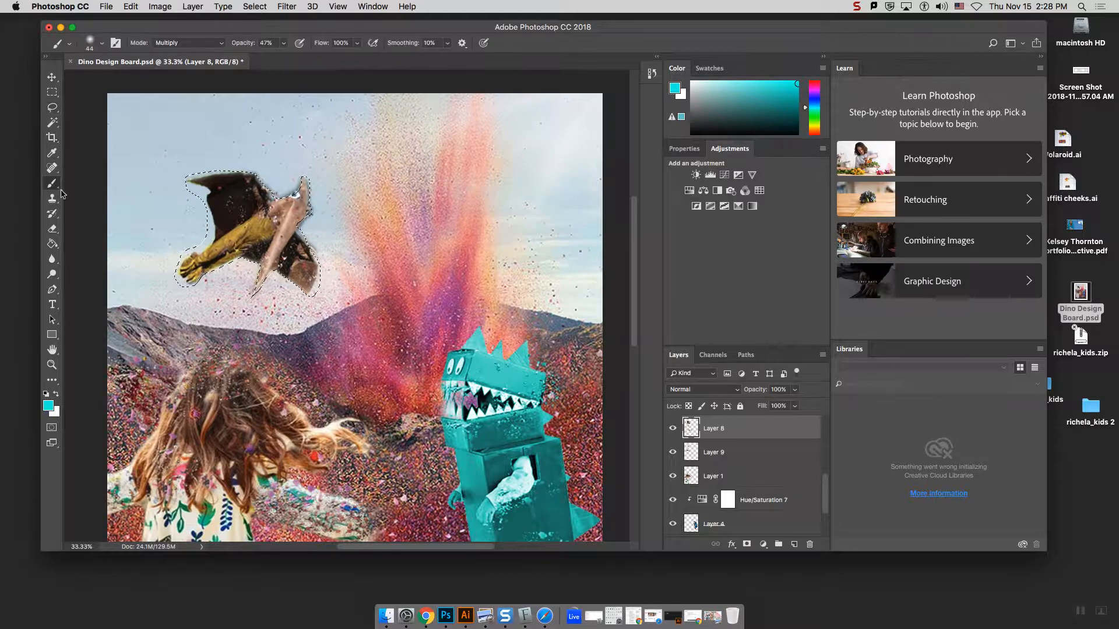
mouse_move(290, 218)
mouse_down()
mouse_move(254, 291)
mouse_move(289, 206)
mouse_move(272, 207)
mouse_move(306, 182)
mouse_move(289, 219)
mouse_up()
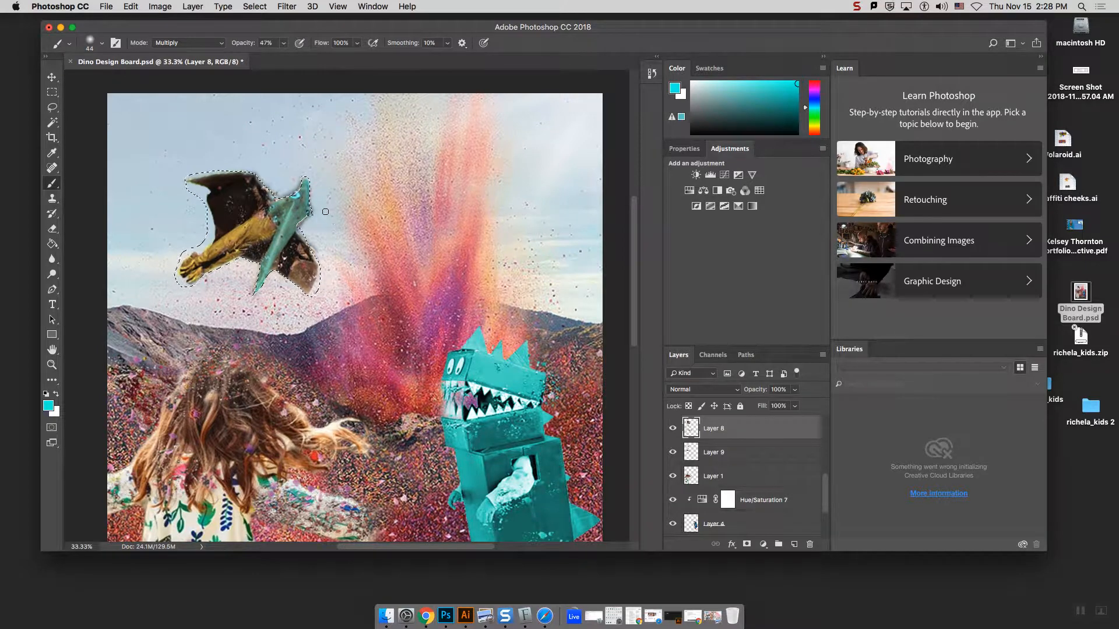
Activate the Move tool and clear the selection around the flying creature, with the whole design board in view.
key(super+minus)
key(super+minus)
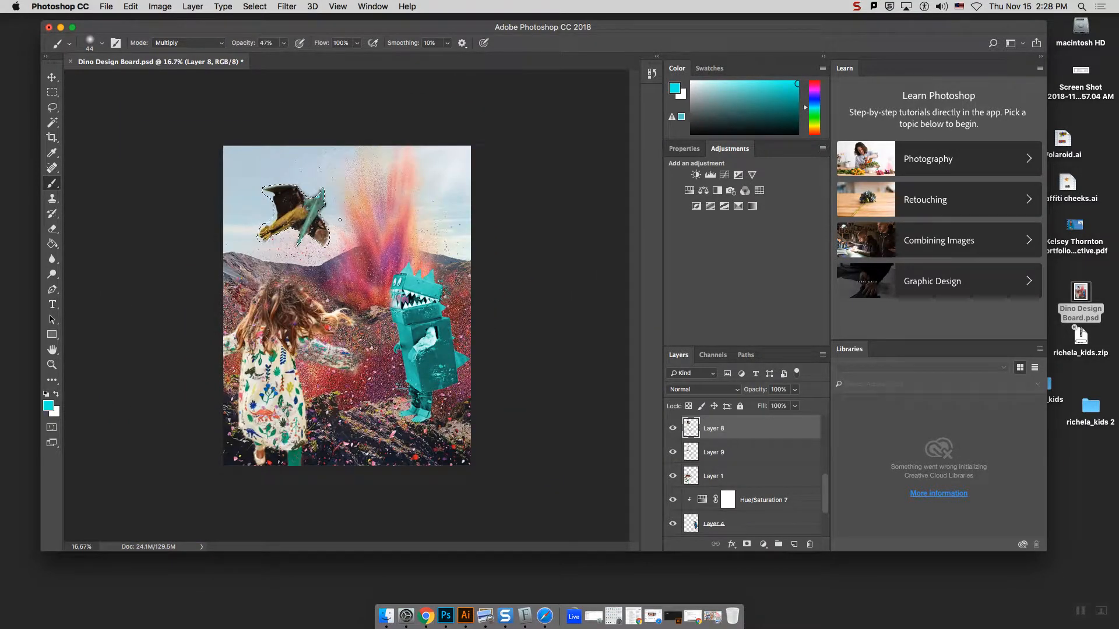
click(51, 77)
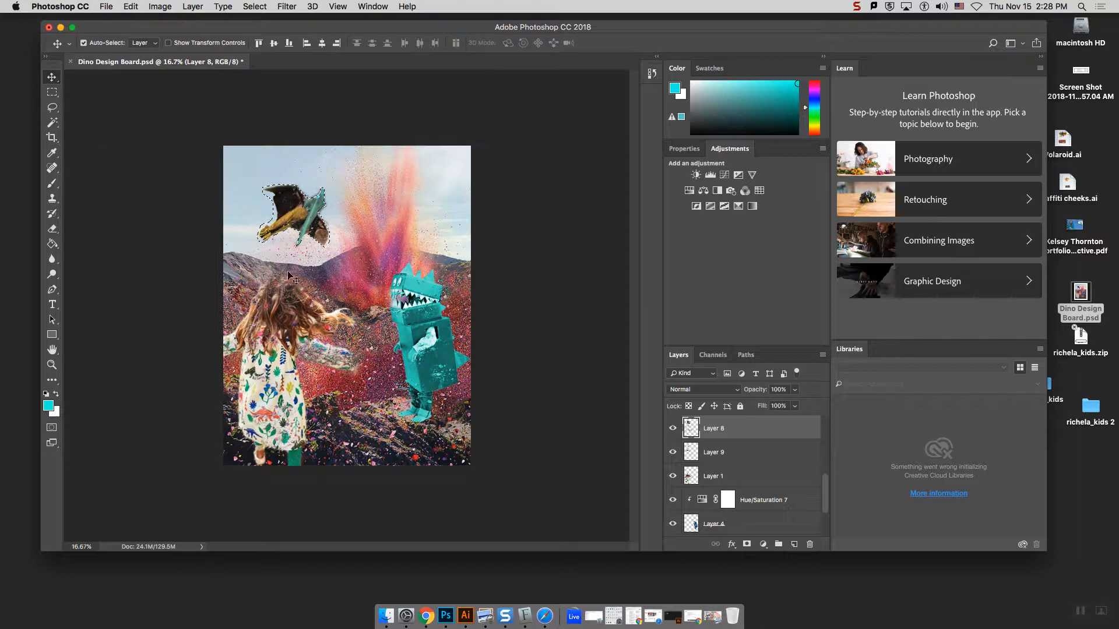
key(super+d)
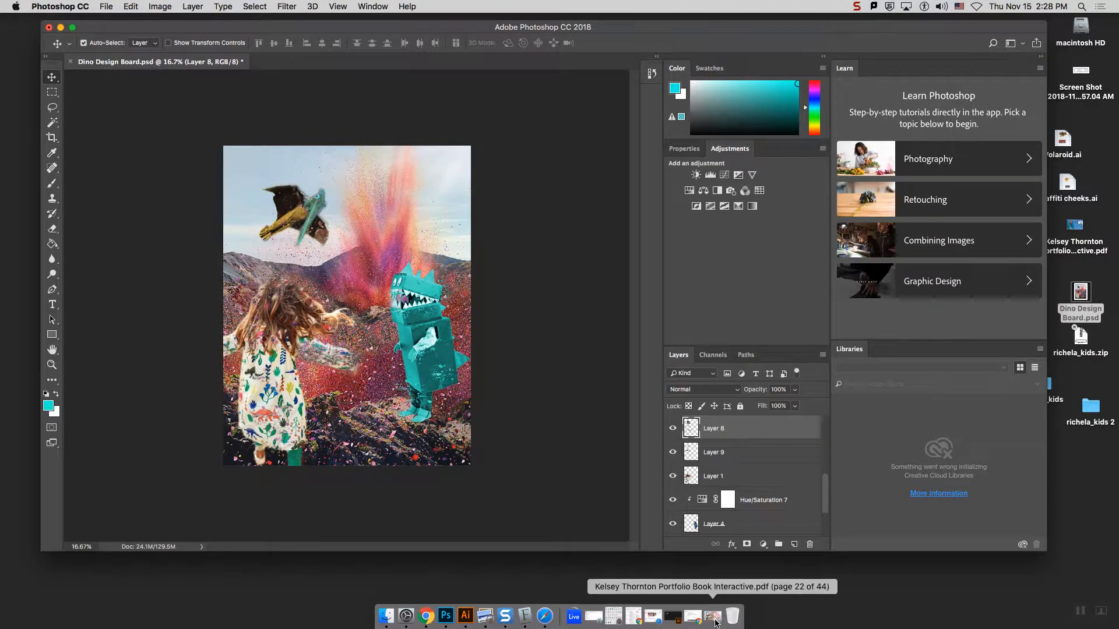
Switch to the portfolio PDF in Preview, view the dinosaur patterns on PDF page 5, and minimize the document.
click(716, 621)
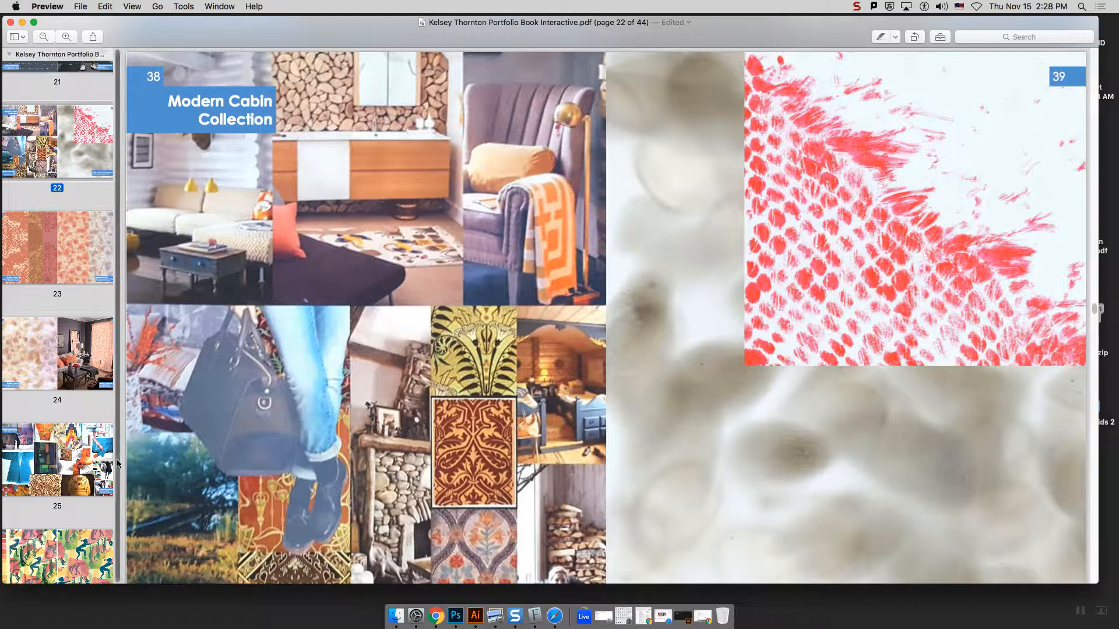
scroll(82, 378, up, 10)
scroll(81, 378, up, 12)
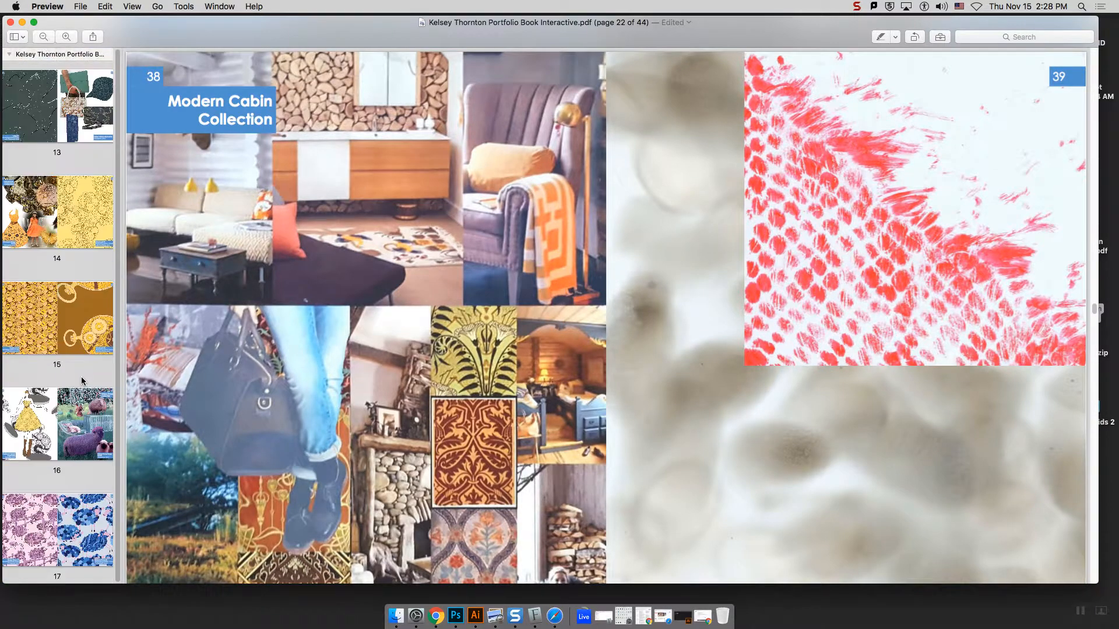
scroll(81, 380, up, 8)
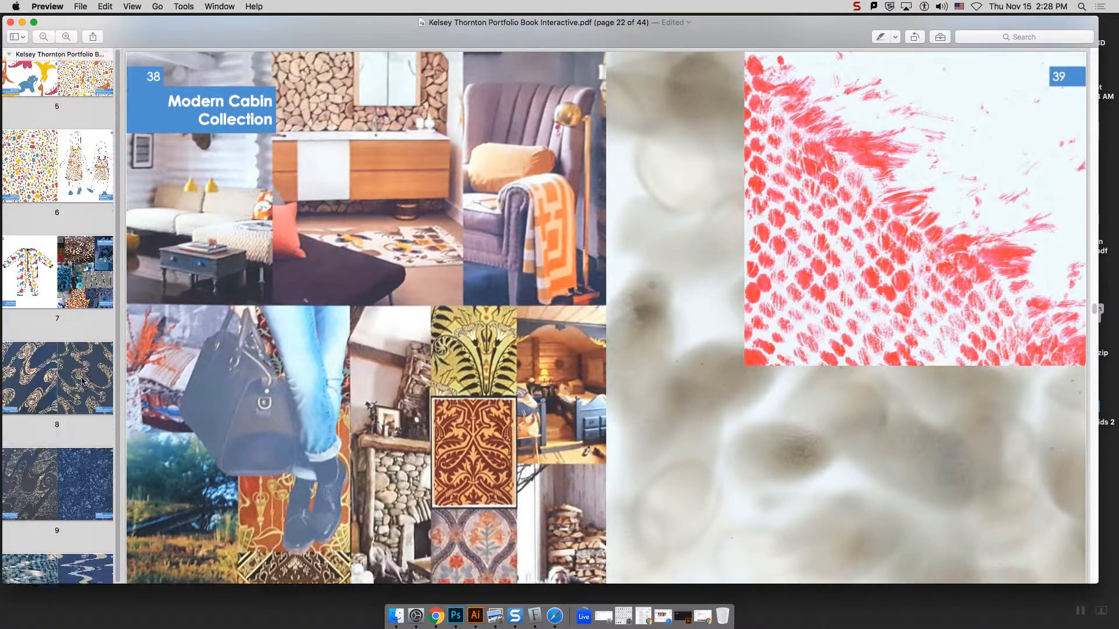
click(47, 364)
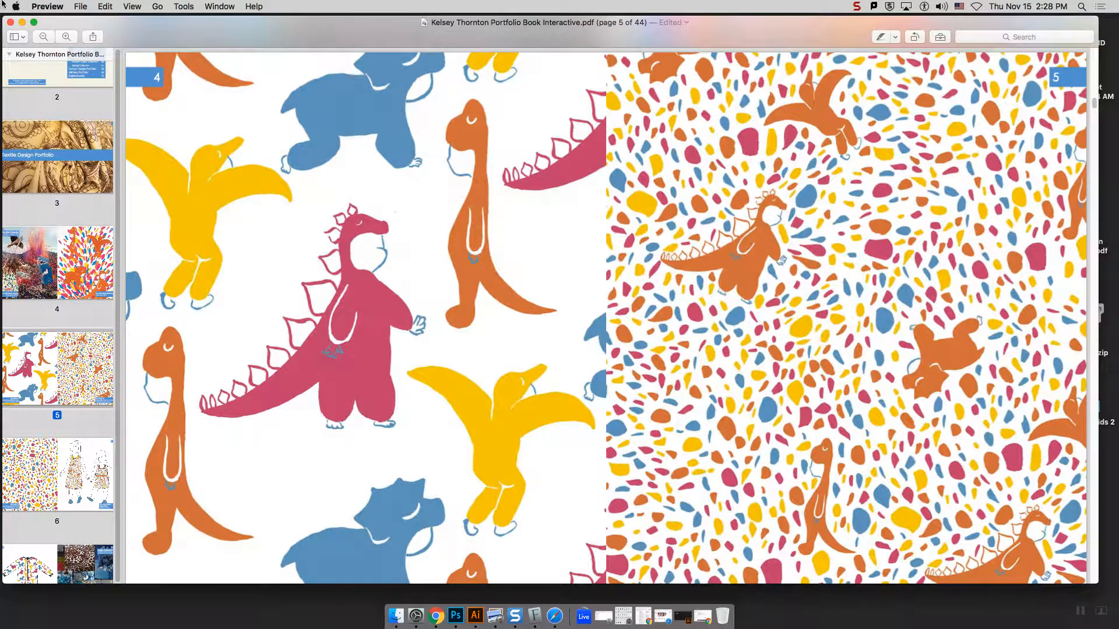
click(25, 23)
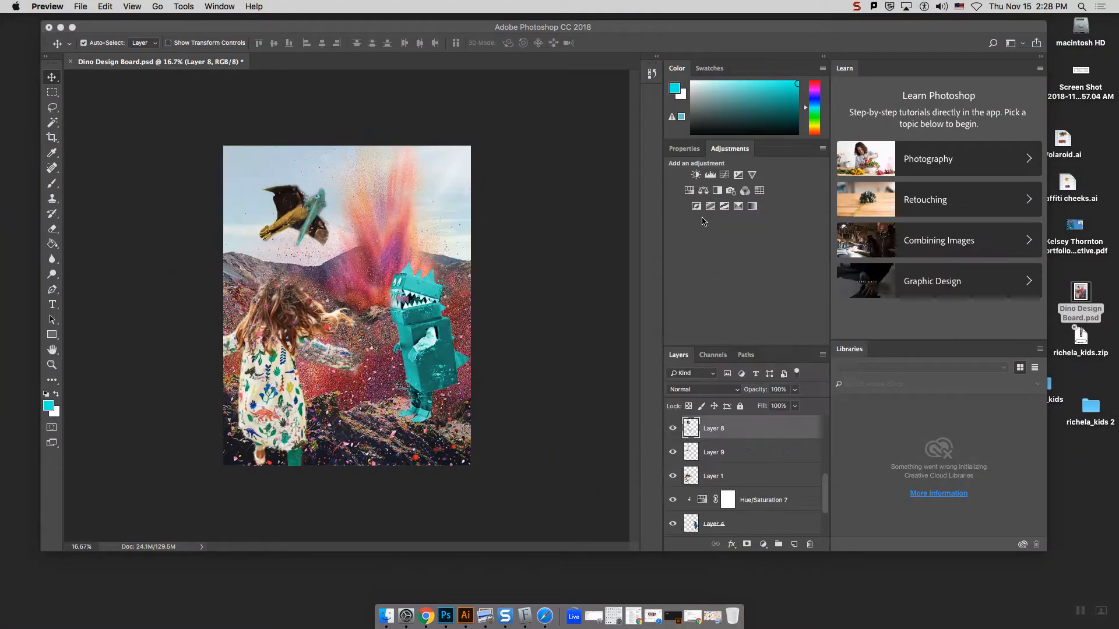
Bring page 5 of the desktop portfolio PDF into the Dino Design Board as a smart object, cropped to the bounding box.
click(671, 27)
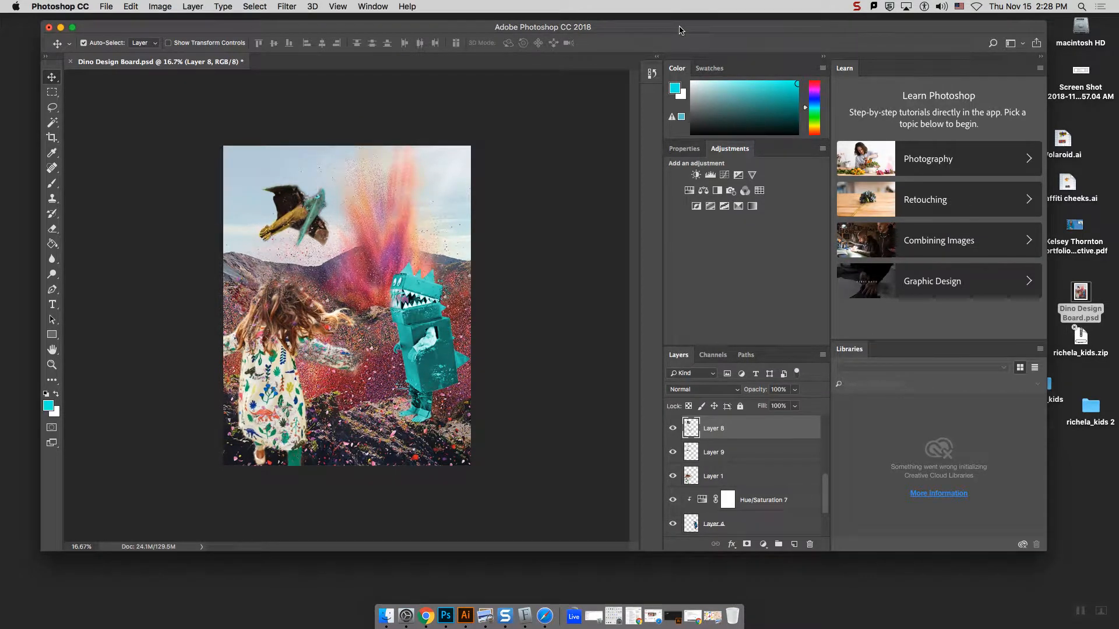
drag(679, 30, 634, 31)
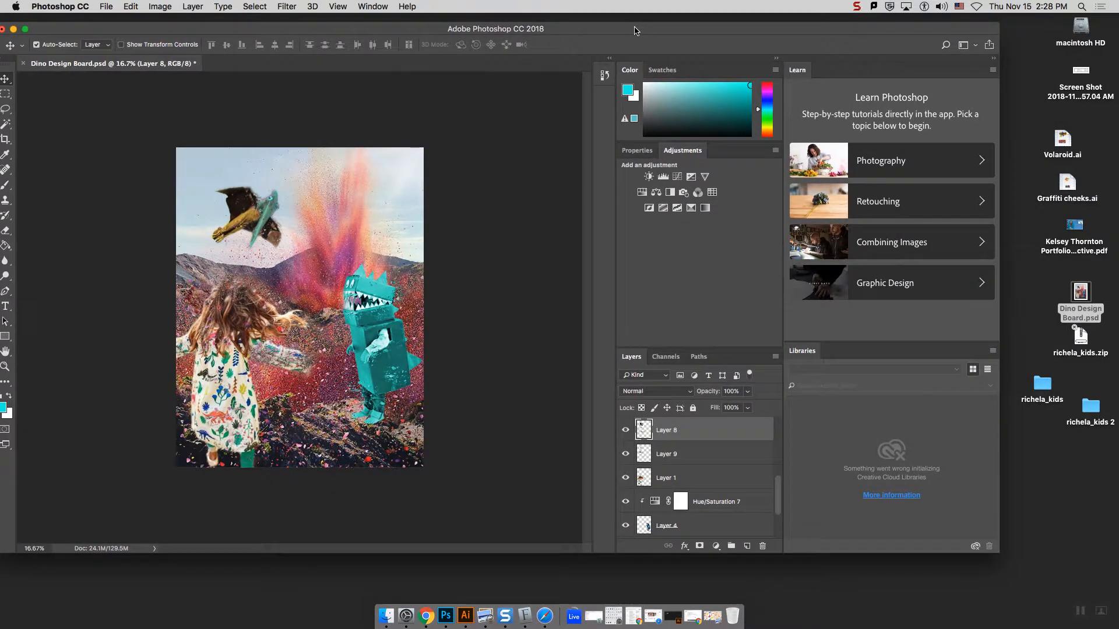
click(1034, 289)
click(1072, 228)
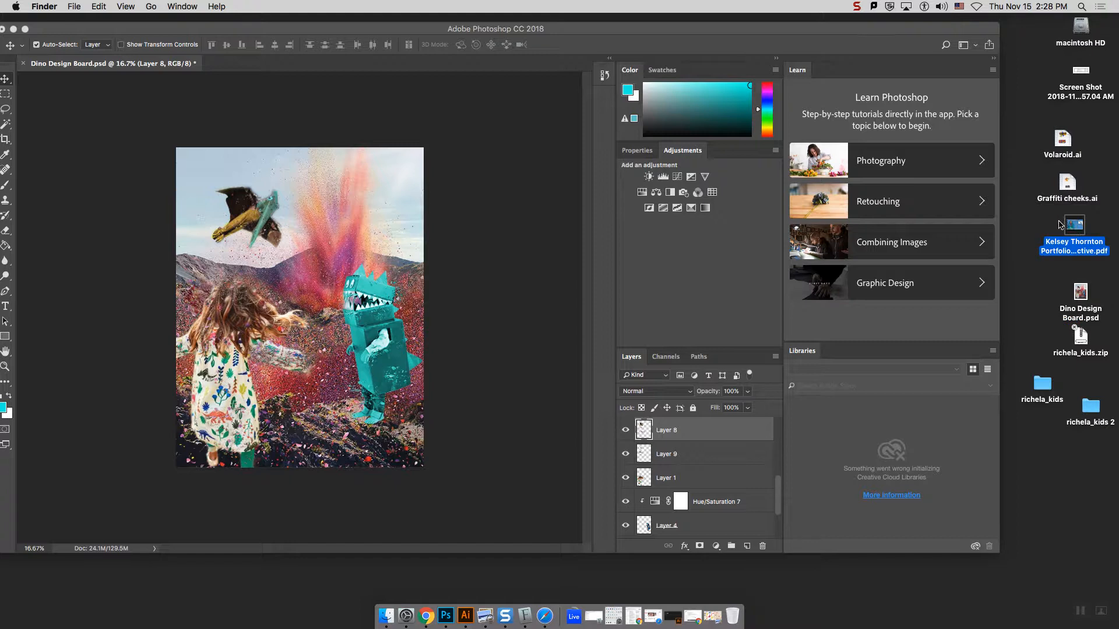
drag(1081, 229, 373, 304)
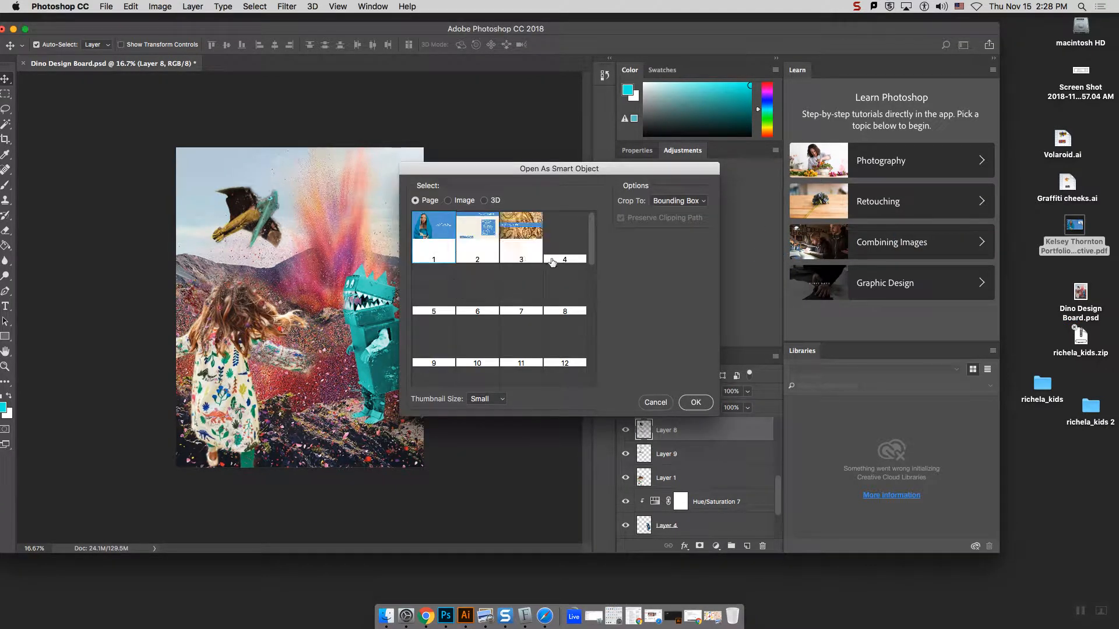
drag(593, 257, 593, 261)
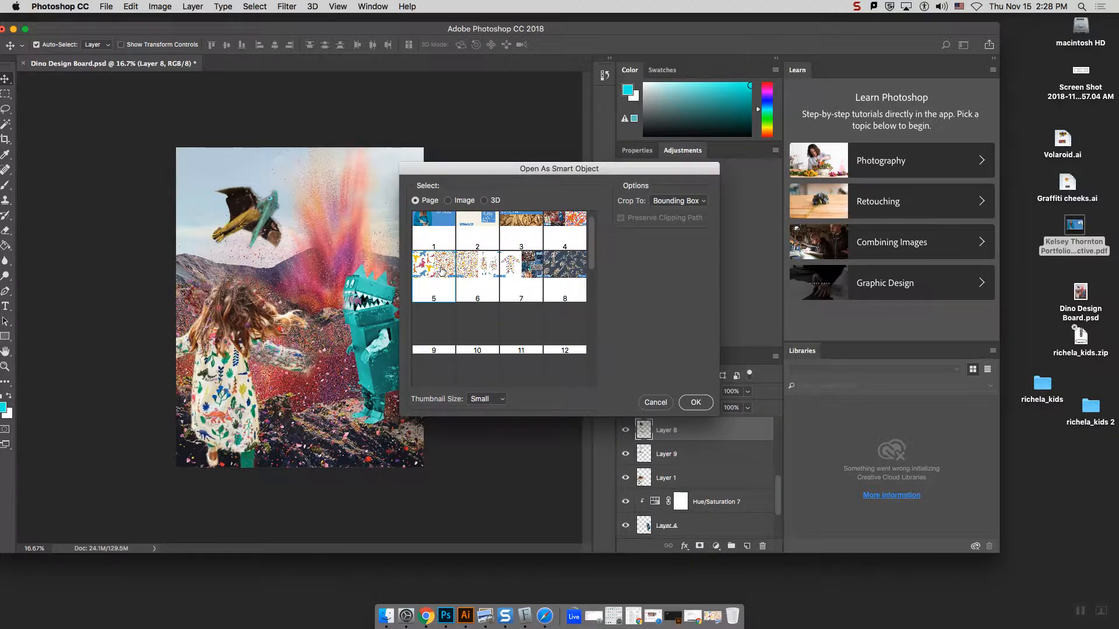
click(696, 403)
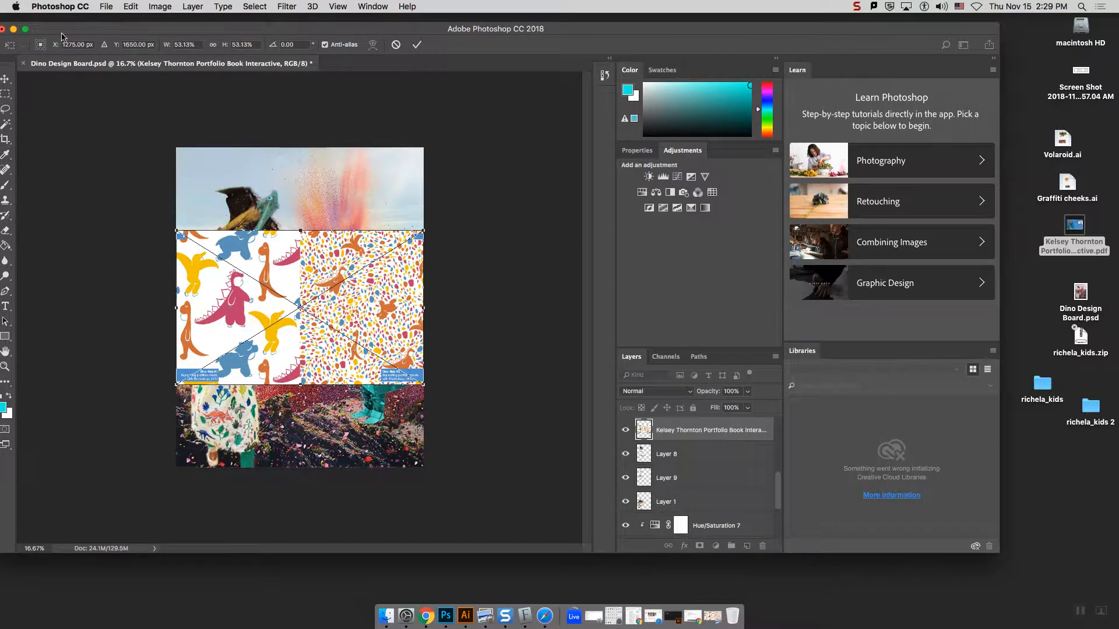
Maximize the Photoshop window and commit the placement of the dinosaur pattern page.
drag(61, 36, 73, 37)
click(35, 30)
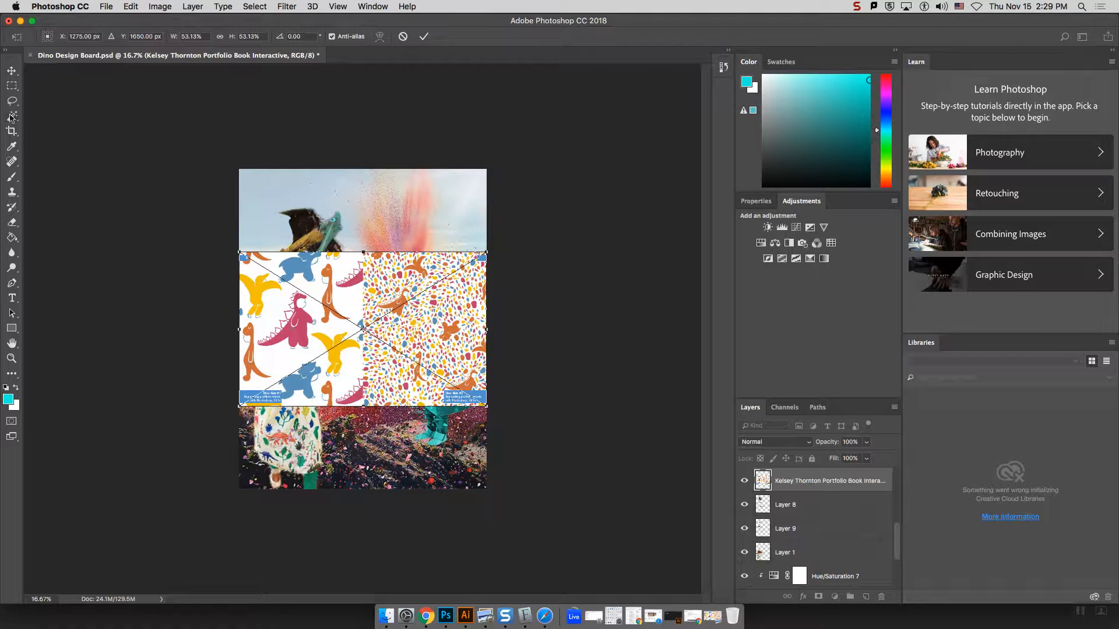
click(11, 90)
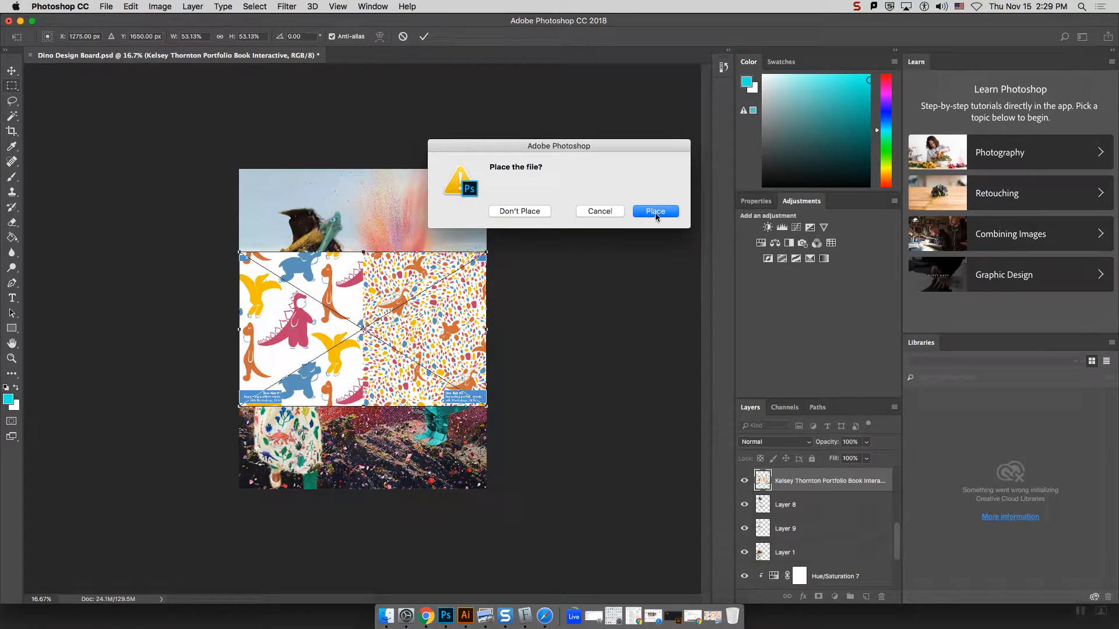
click(655, 212)
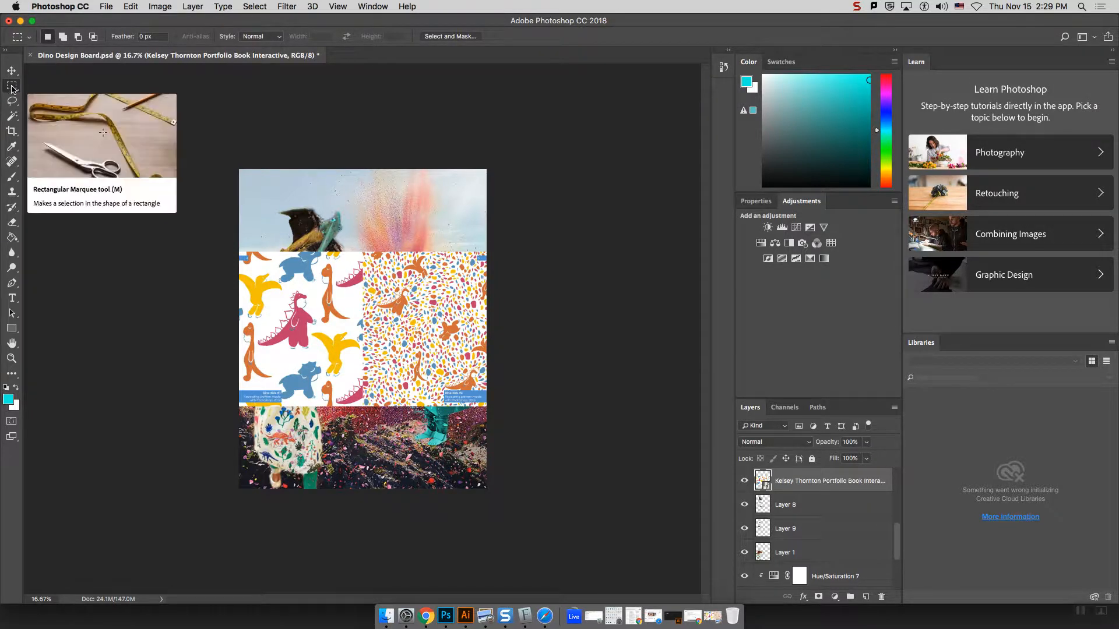
Compare the shape tools with the marquee tools and keep the Rectangular Marquee tool active.
click(10, 333)
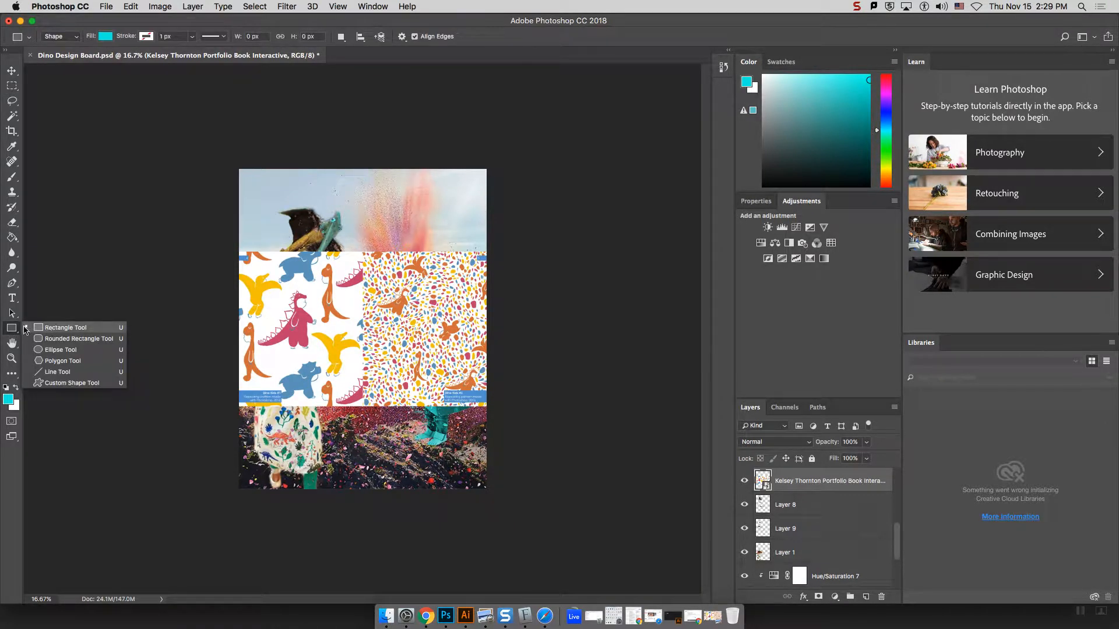
click(25, 330)
click(11, 87)
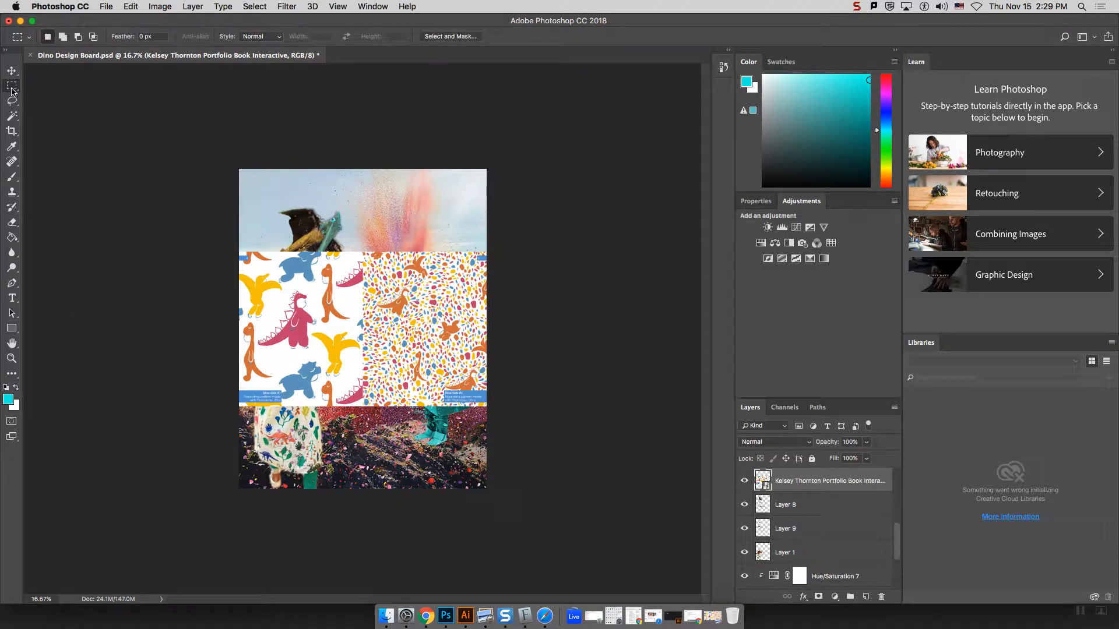
click(12, 90)
click(56, 97)
click(10, 89)
click(56, 82)
Draw a square marquee selection about 1.04 in per side in the sky above the placed patterns.
key(super+equal)
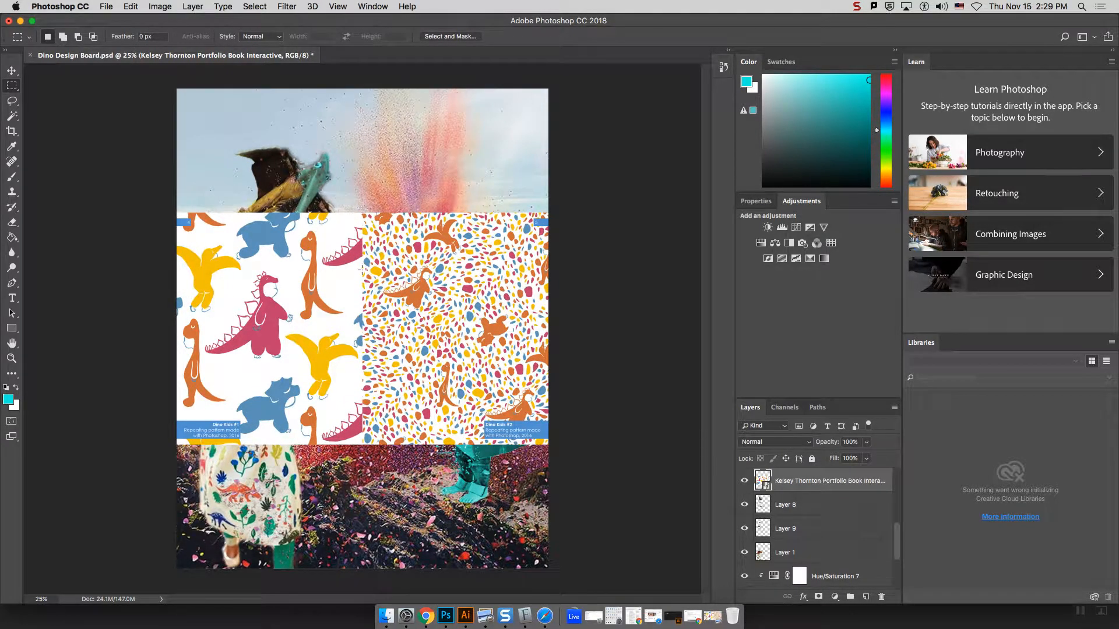
drag(326, 103, 378, 152)
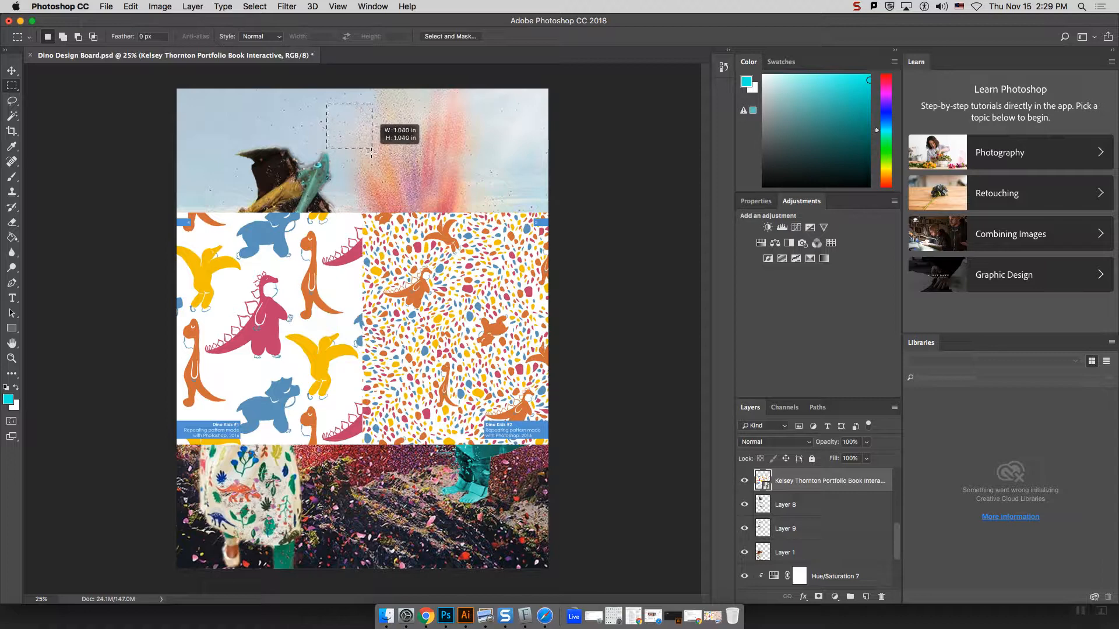
drag(372, 154, 372, 154)
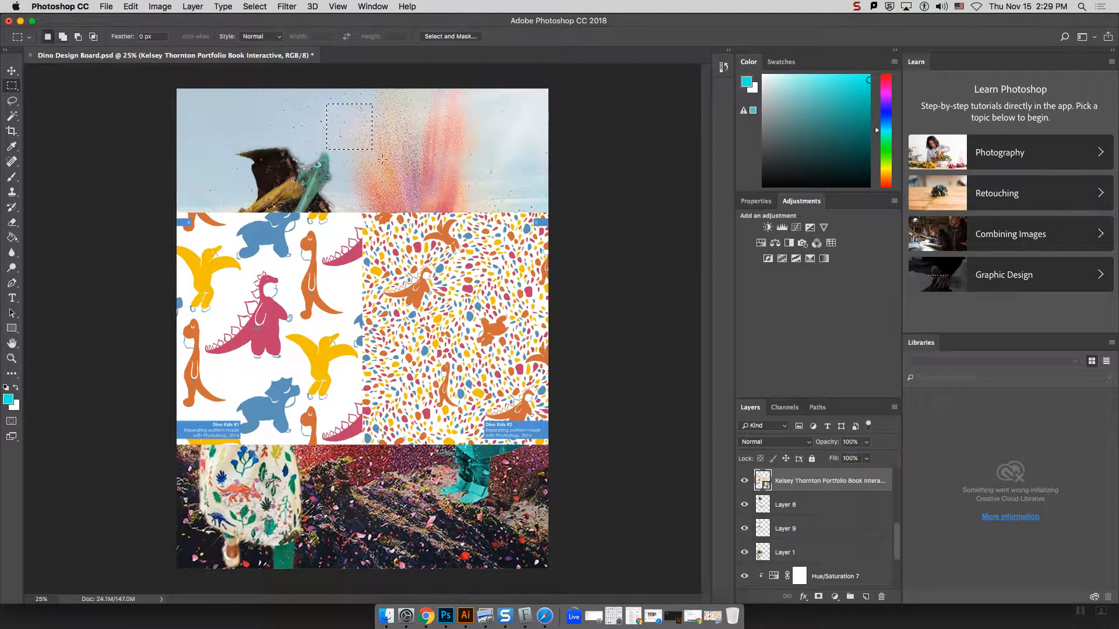
Compare the Gradient tool with the Paint Bucket tool and keep the Paint Bucket active.
click(12, 238)
right_click(12, 241)
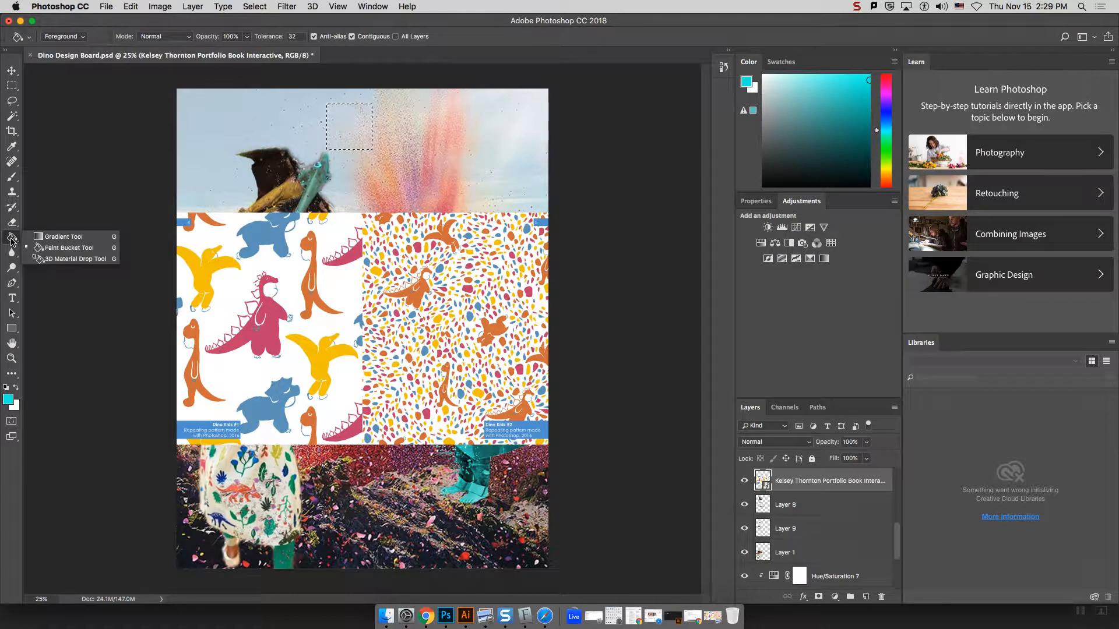
click(59, 237)
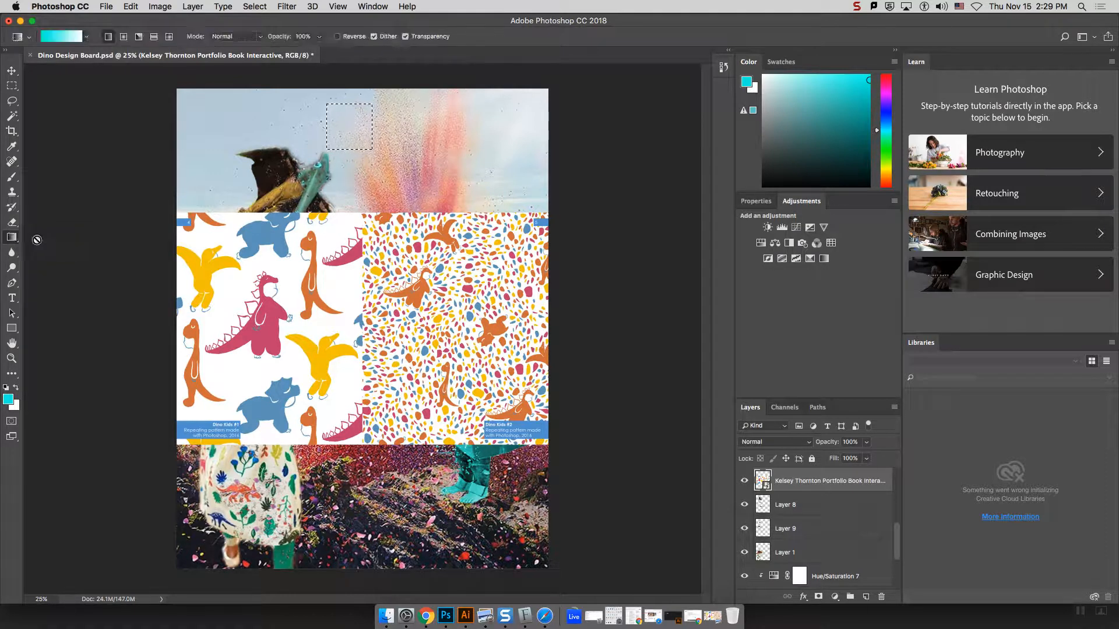
right_click(10, 239)
click(49, 251)
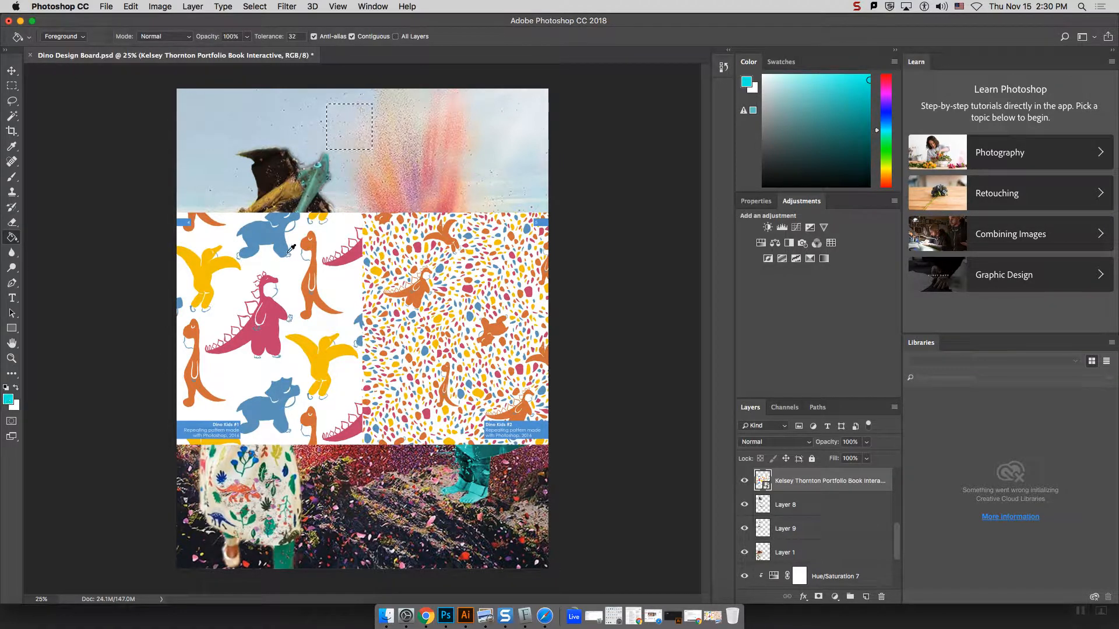
Sample the long-necked dinosaur's orange and fill the square selection with it on a new layer.
alt+click(313, 244)
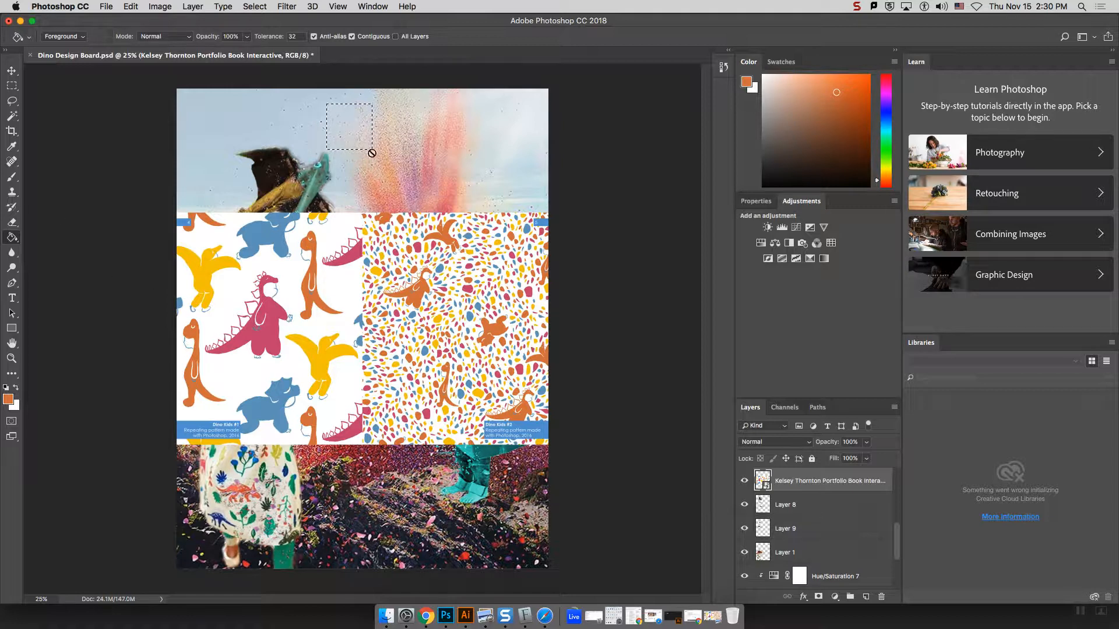
click(867, 598)
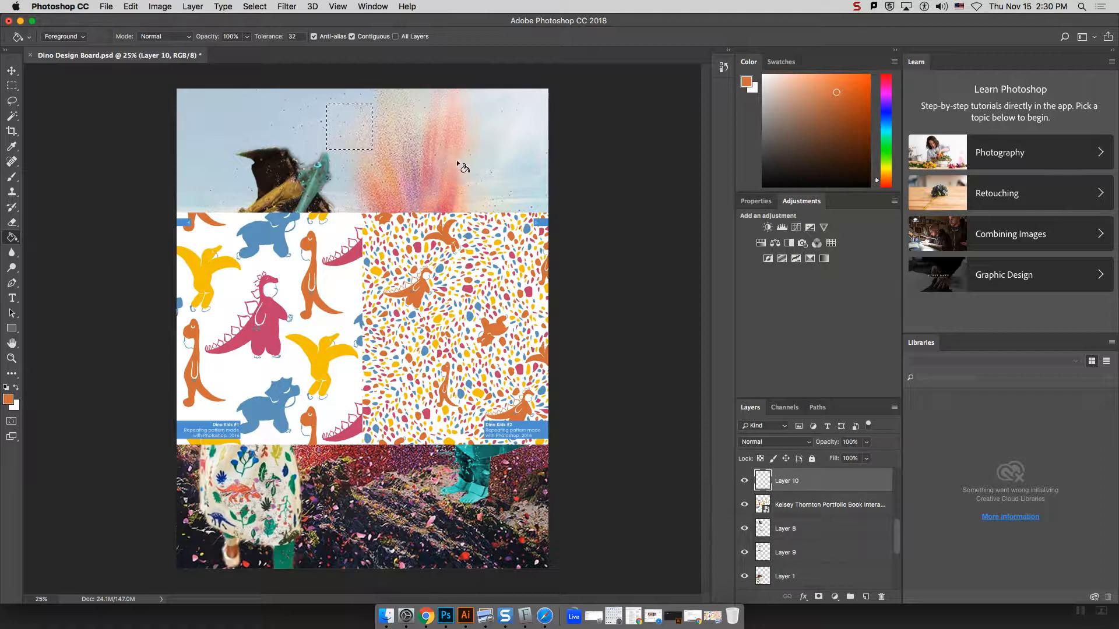
click(344, 130)
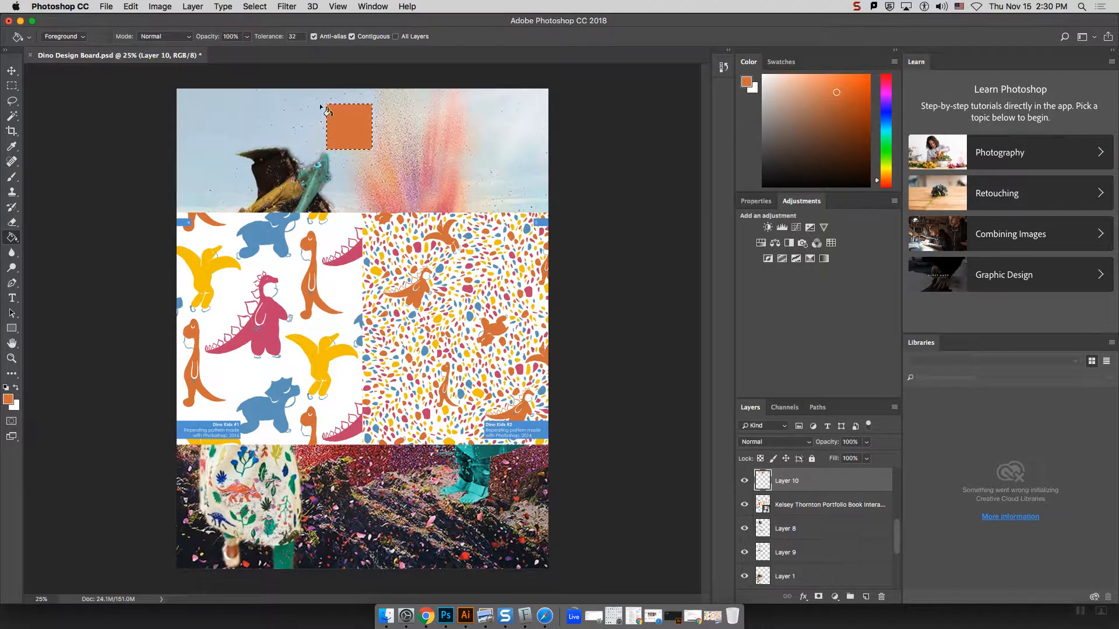
Shift the square selection just right of the orange swatch and fill it with blue sampled from the dinosaur pattern.
click(13, 87)
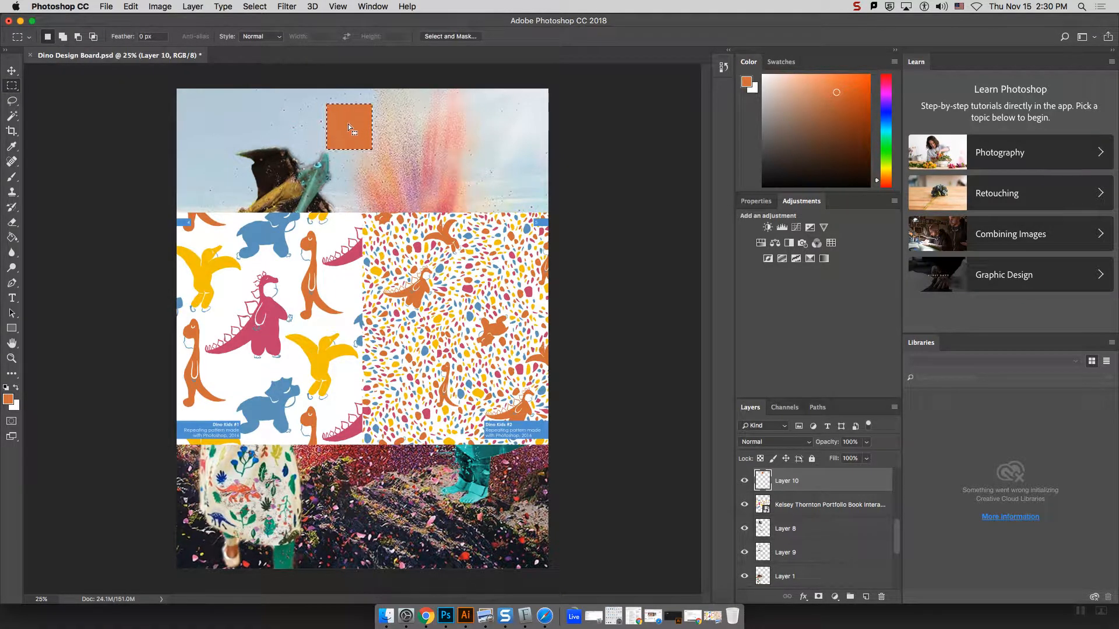
drag(340, 123, 392, 127)
click(11, 239)
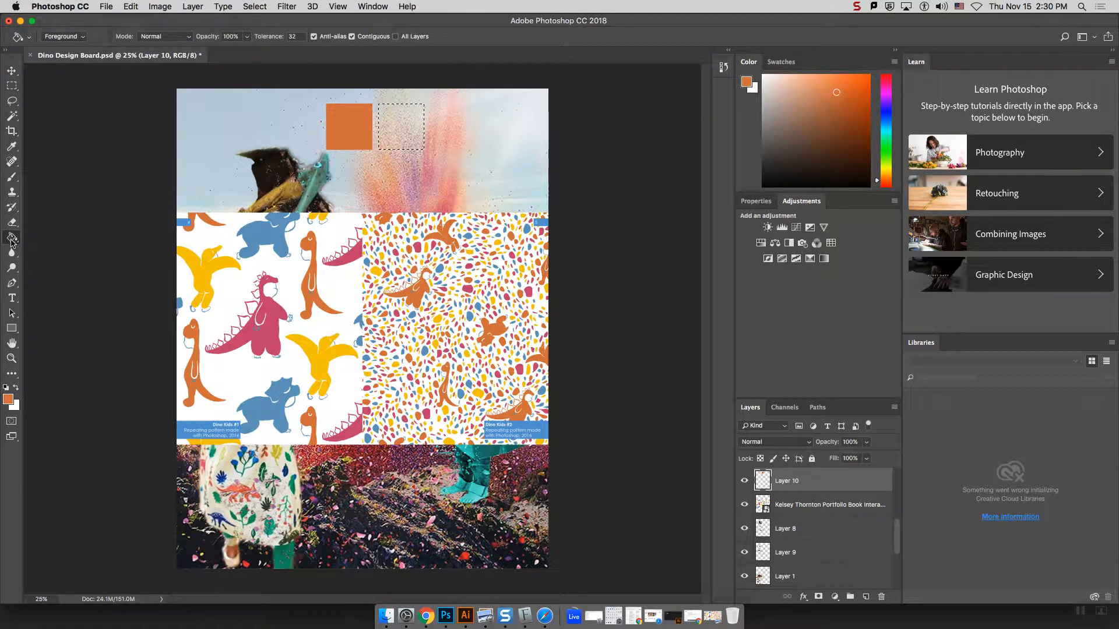
alt+click(263, 233)
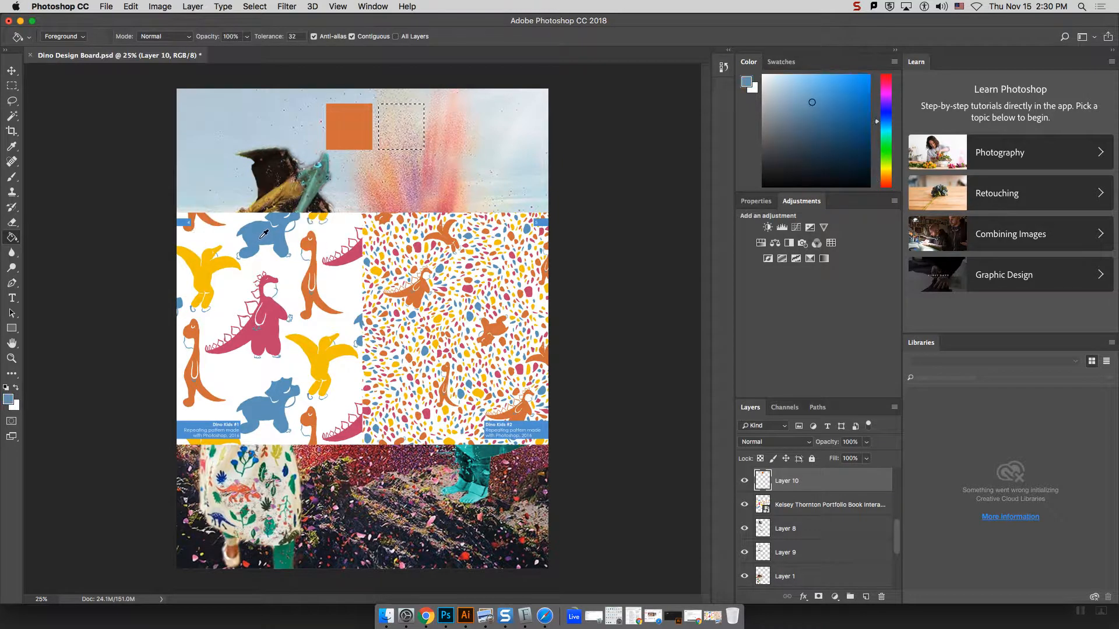
click(396, 136)
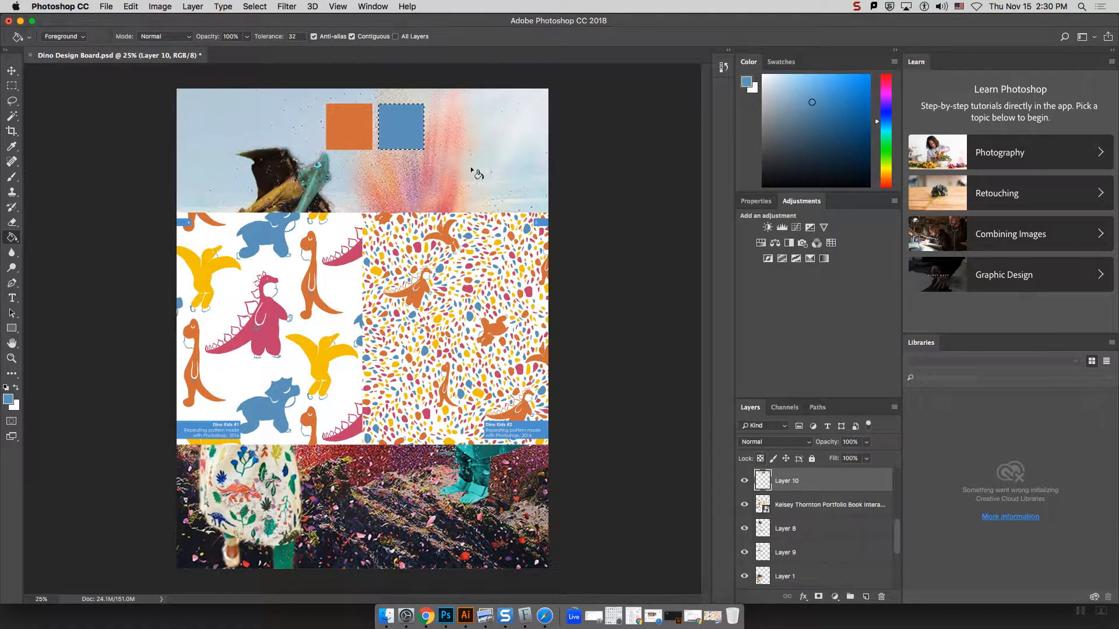
Shift the square selection just right of the blue swatch and fill it with yellow sampled from the winged dinosaur.
click(8, 88)
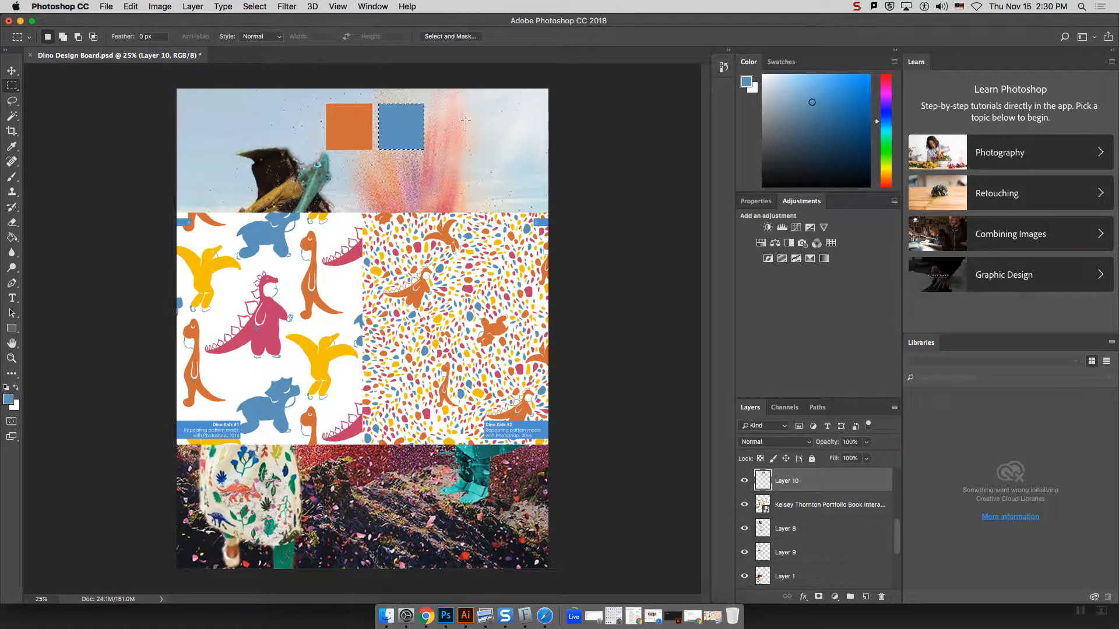
drag(400, 129, 448, 133)
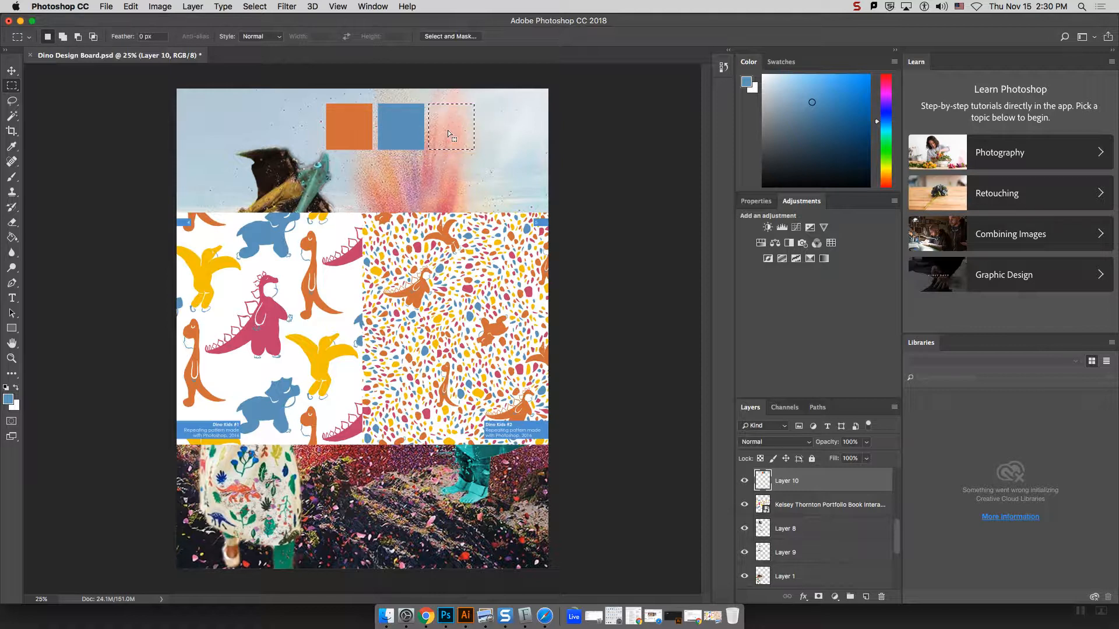
click(11, 237)
alt+click(323, 352)
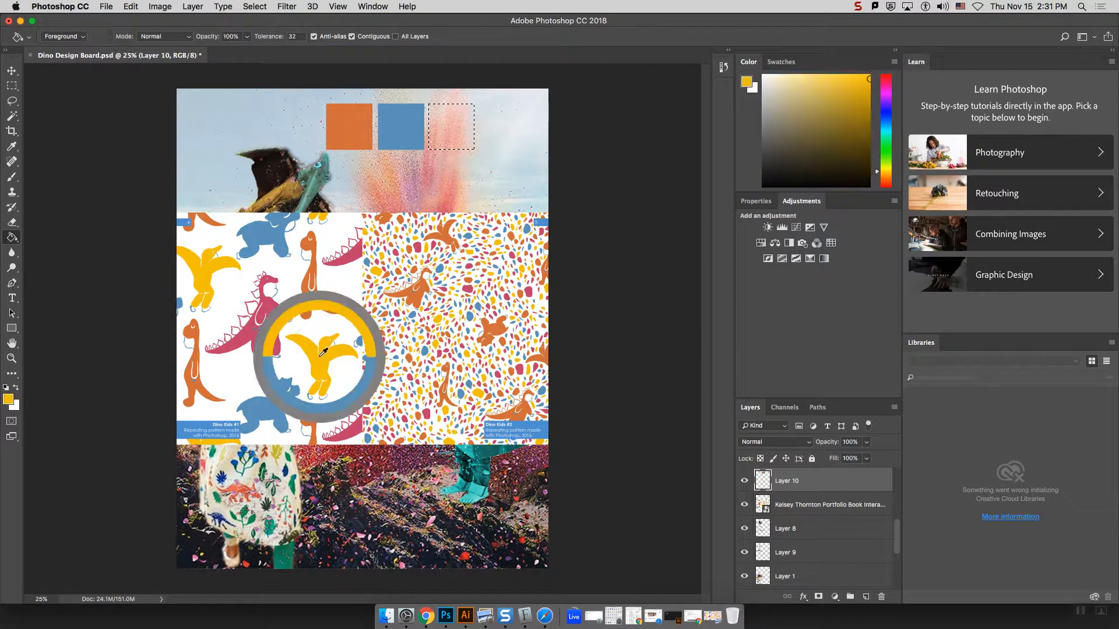
click(455, 127)
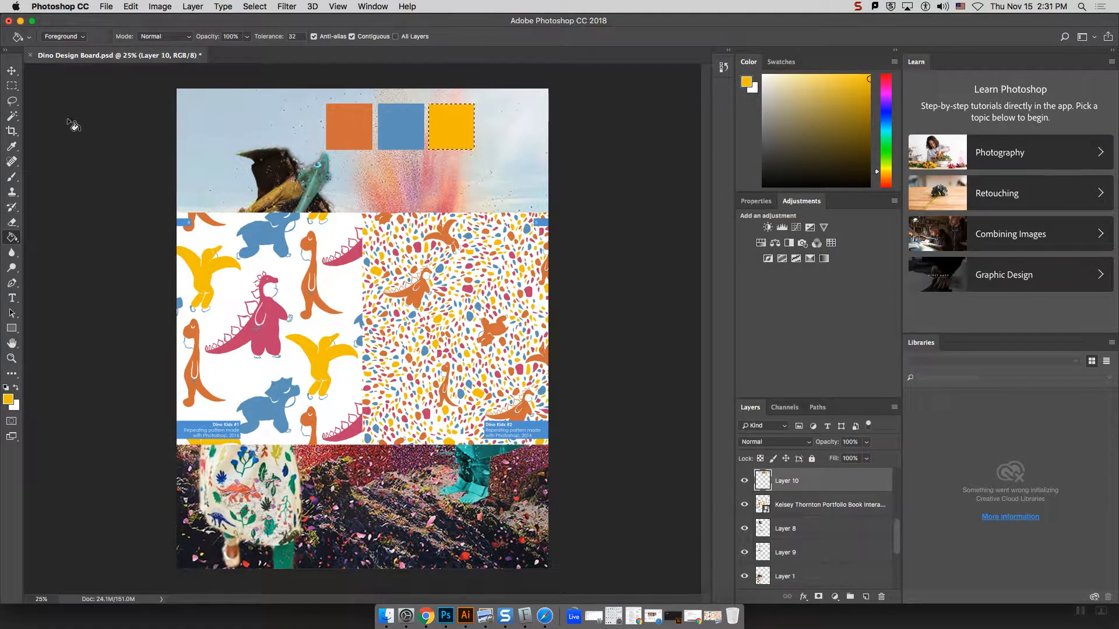
Add a pink swatch right of the yellow one with the spiked dinosaur's color, and clear the selection.
click(12, 86)
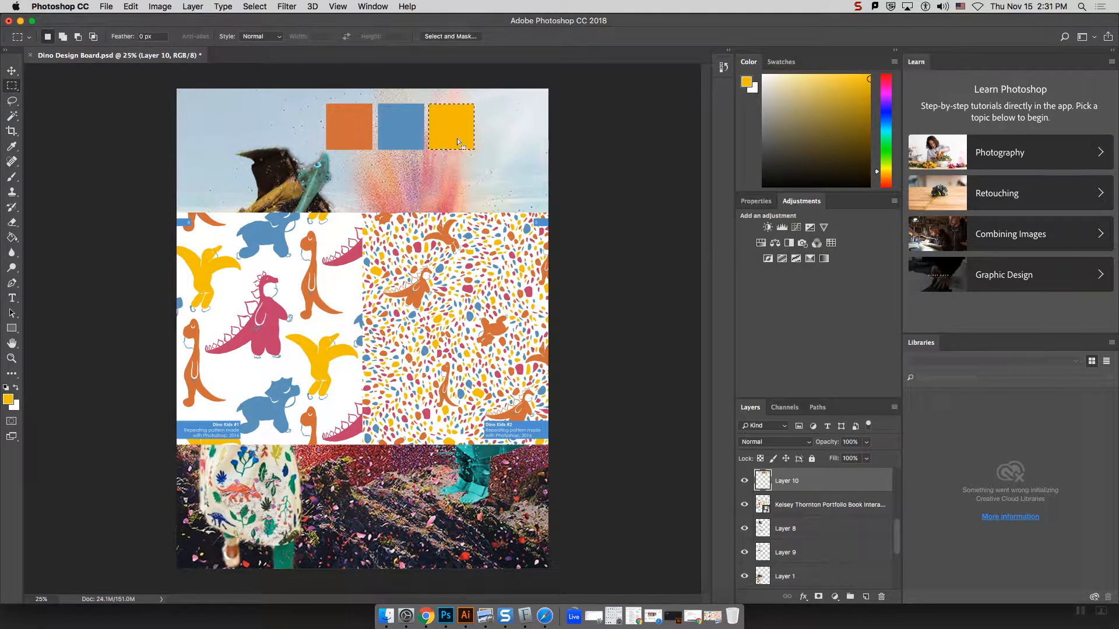
drag(456, 140, 503, 136)
click(11, 237)
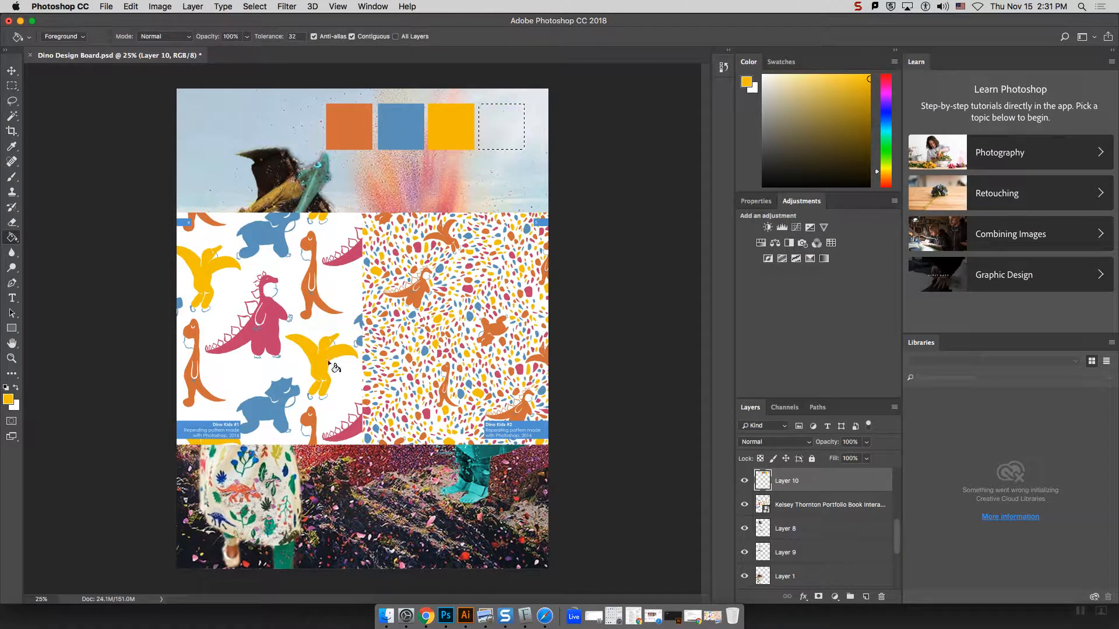
alt+click(265, 332)
click(500, 130)
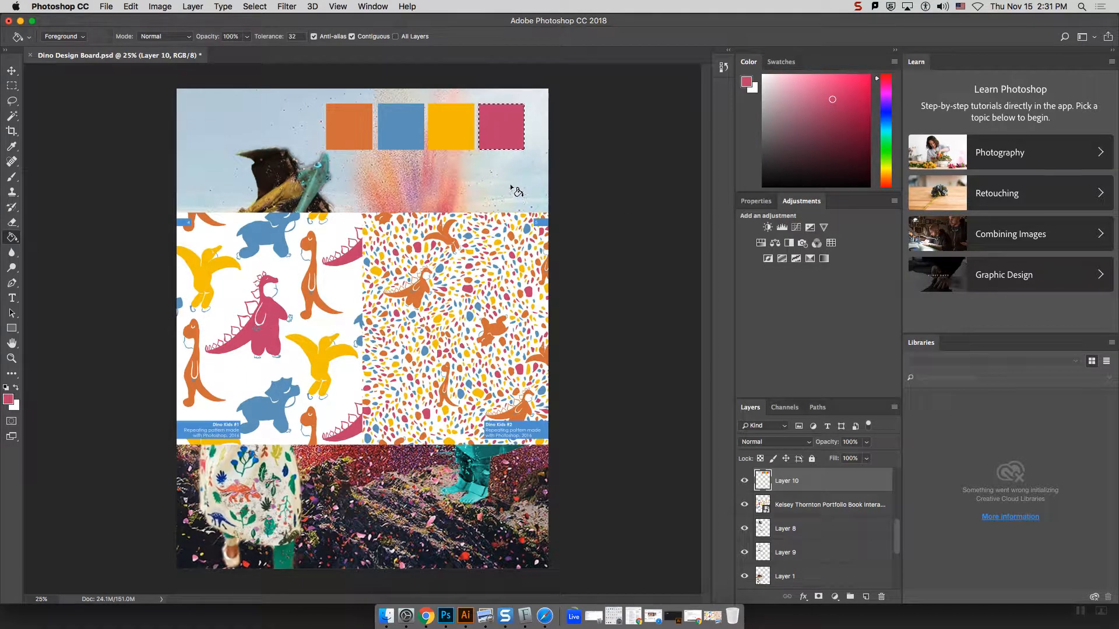
key(super+d)
click(248, 6)
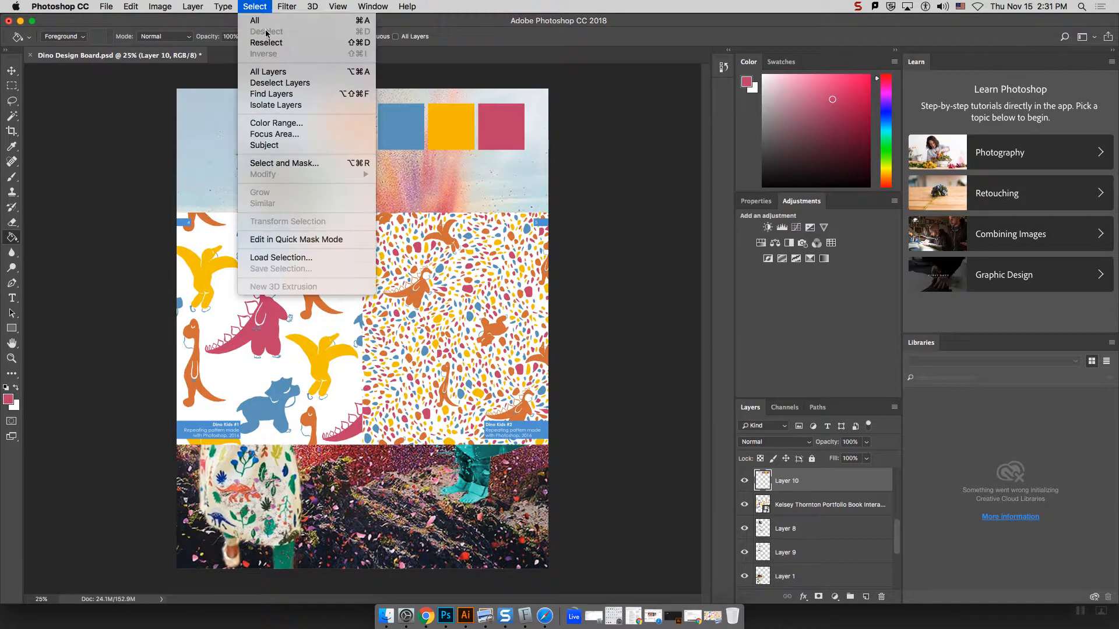
click(256, 4)
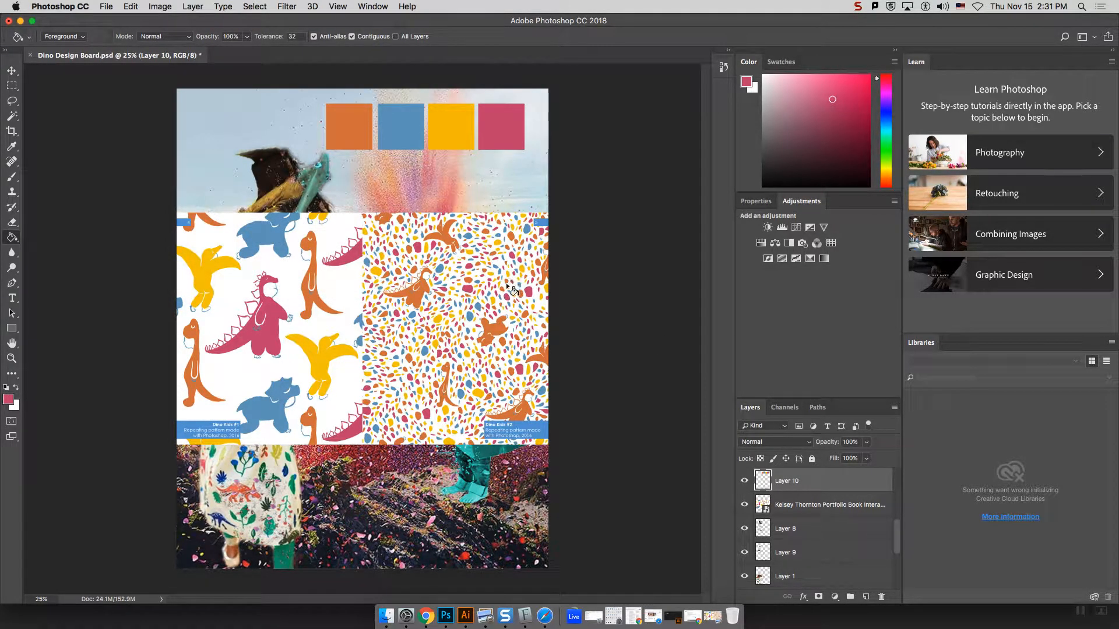
Check the swatch layer by toggling its visibility, and hide the placed portfolio pattern layer.
click(744, 481)
click(744, 482)
click(744, 504)
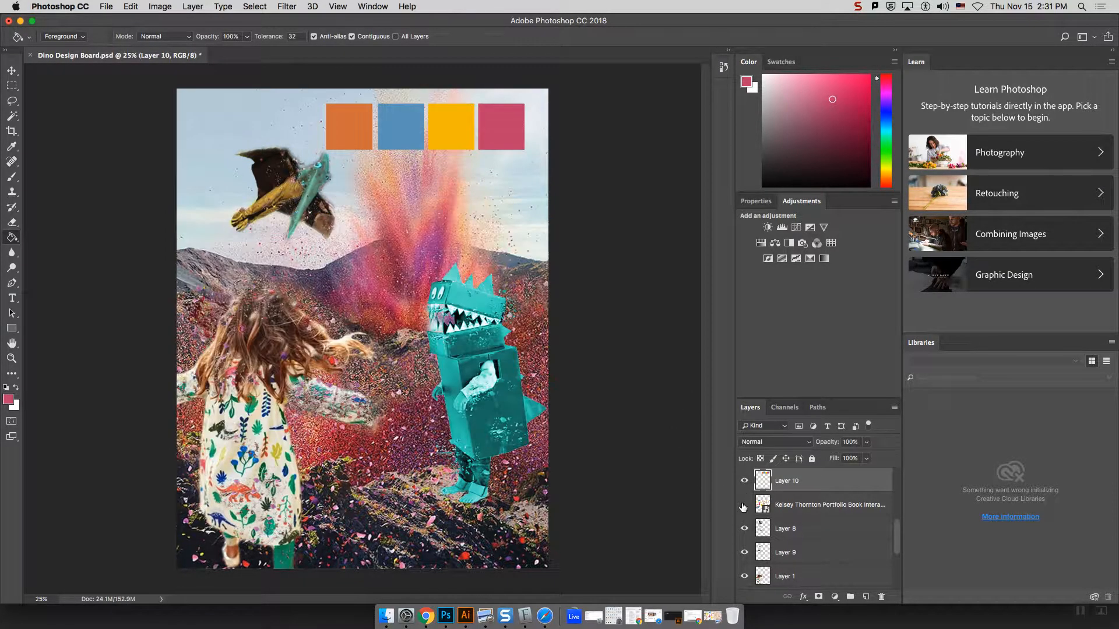
Move the four color swatches closer to the board's upper-right corner and nudge the flying dinosaur to the left.
click(11, 71)
mouse_move(369, 125)
mouse_down()
mouse_move(354, 127)
mouse_move(367, 114)
mouse_up()
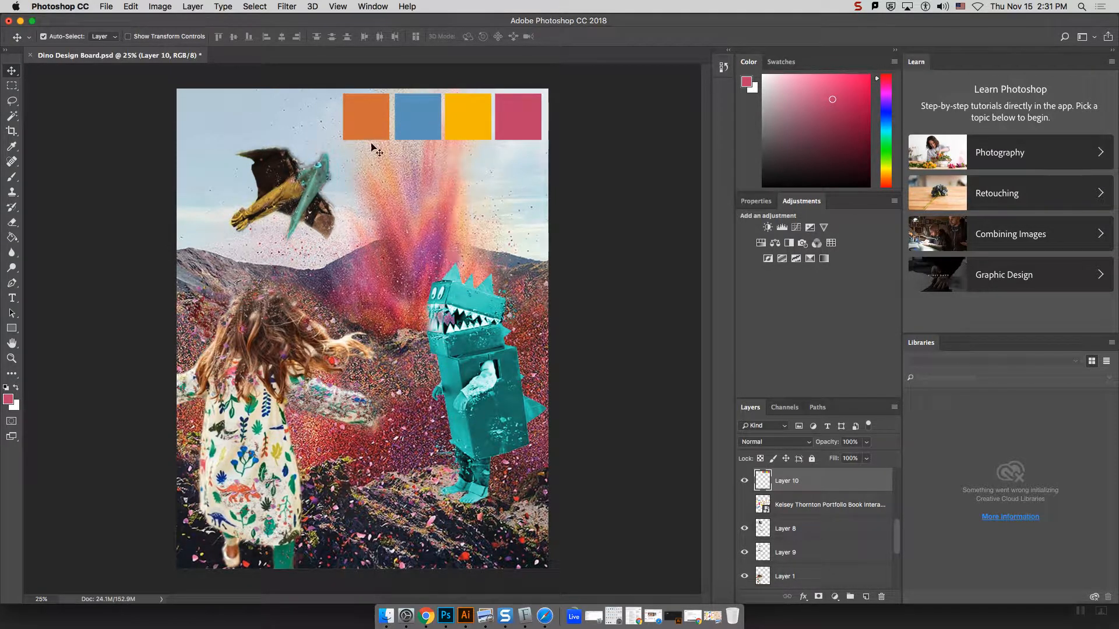
drag(280, 195, 257, 191)
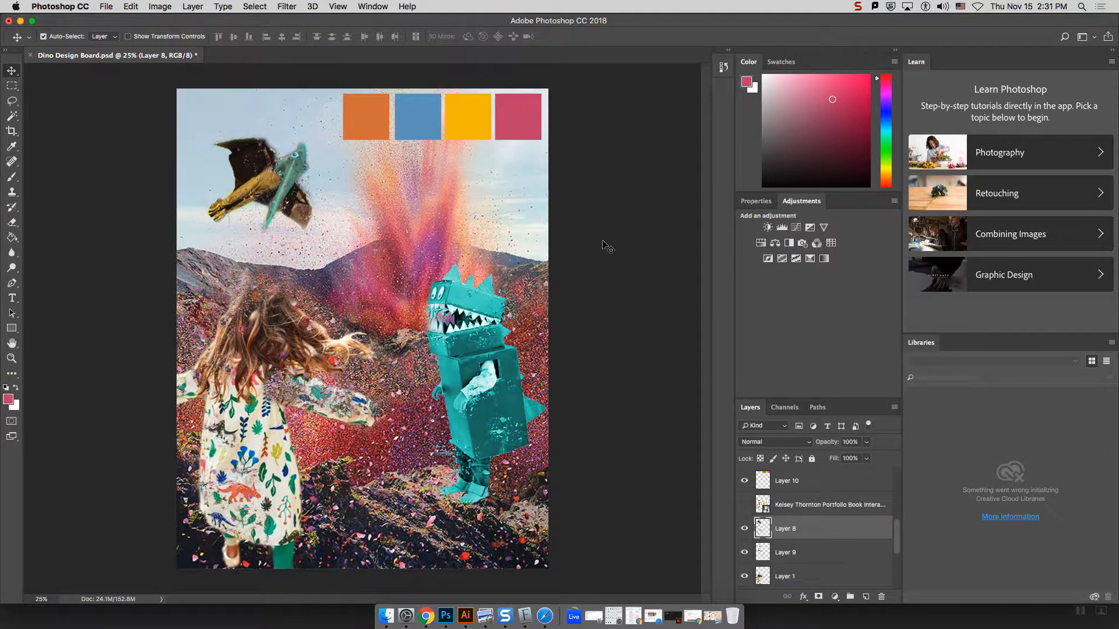
Look at the Illustrator start screen, return to the Dino Design Board in Photoshop, and move the flying dinosaur slightly right and down.
click(20, 21)
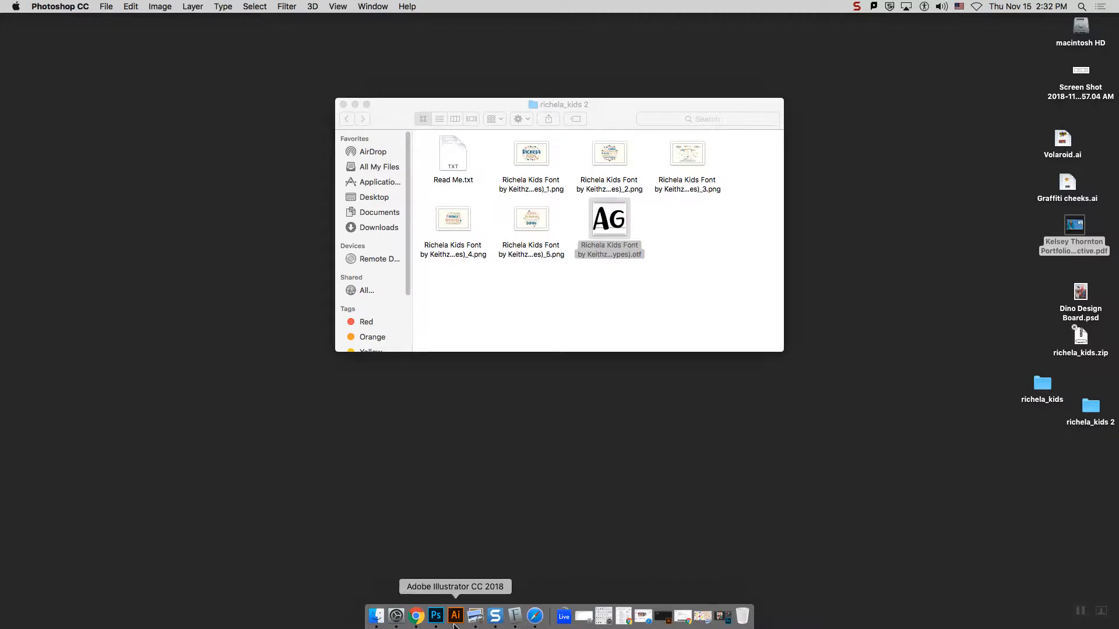
click(663, 621)
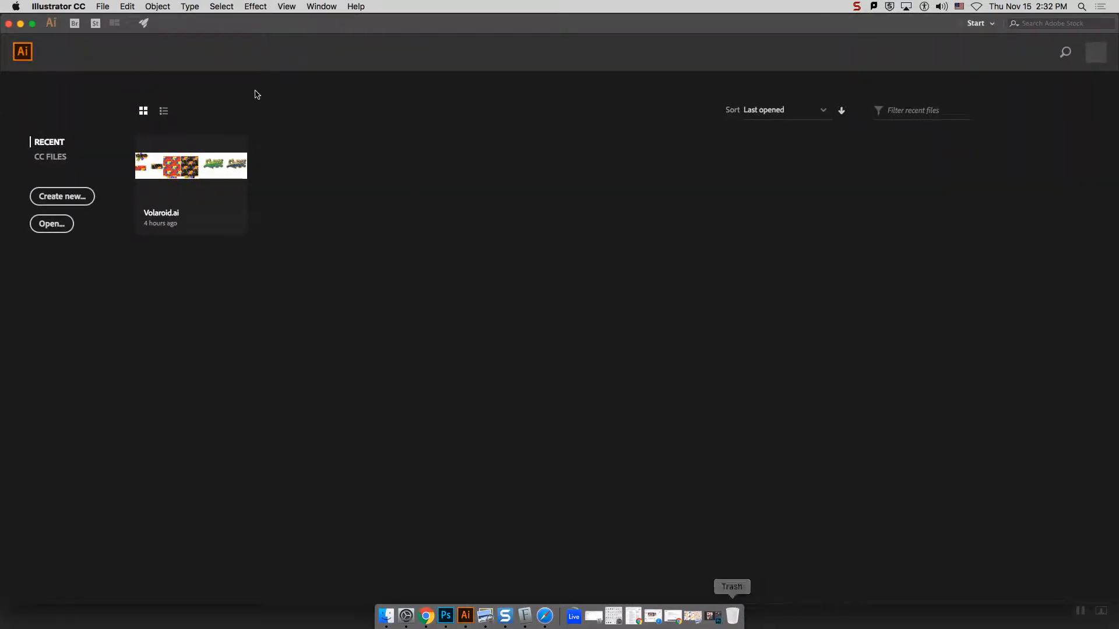
click(20, 24)
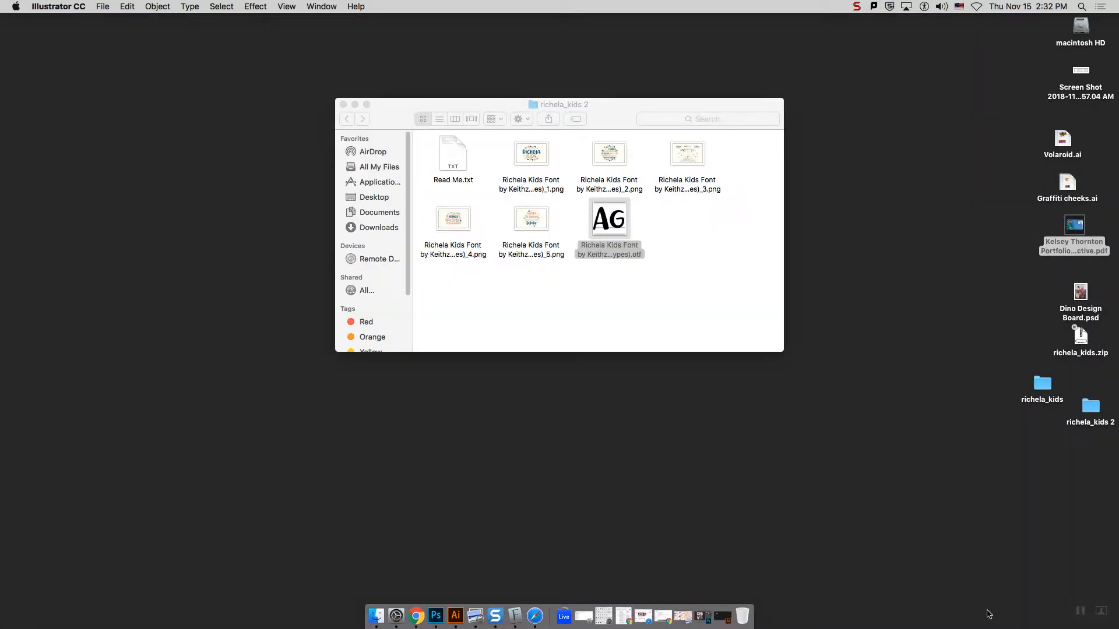
click(713, 621)
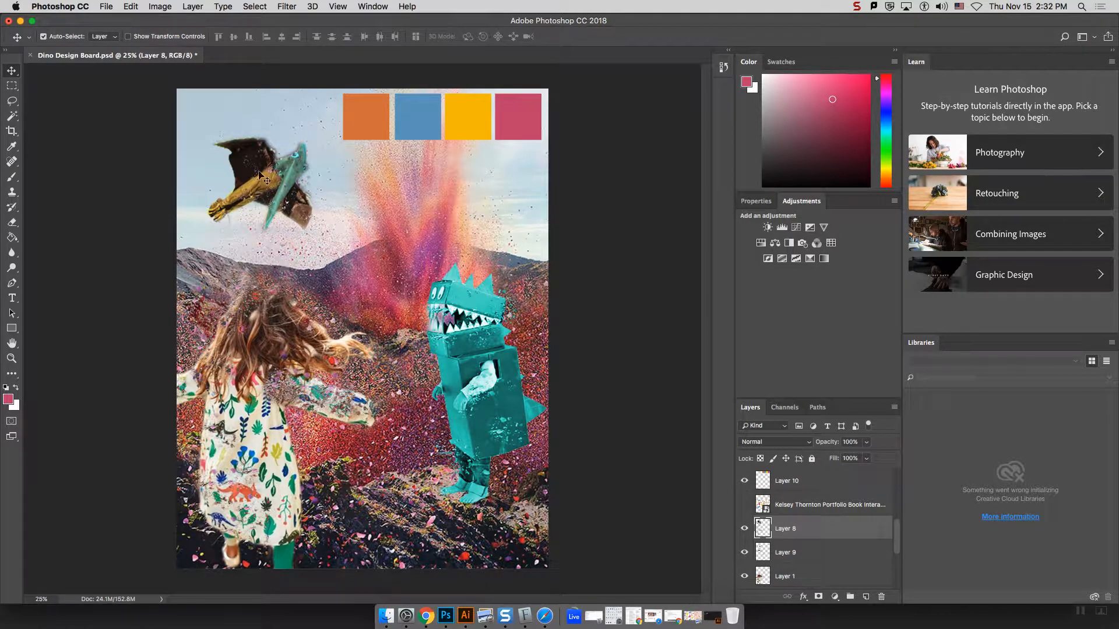
drag(262, 165, 277, 175)
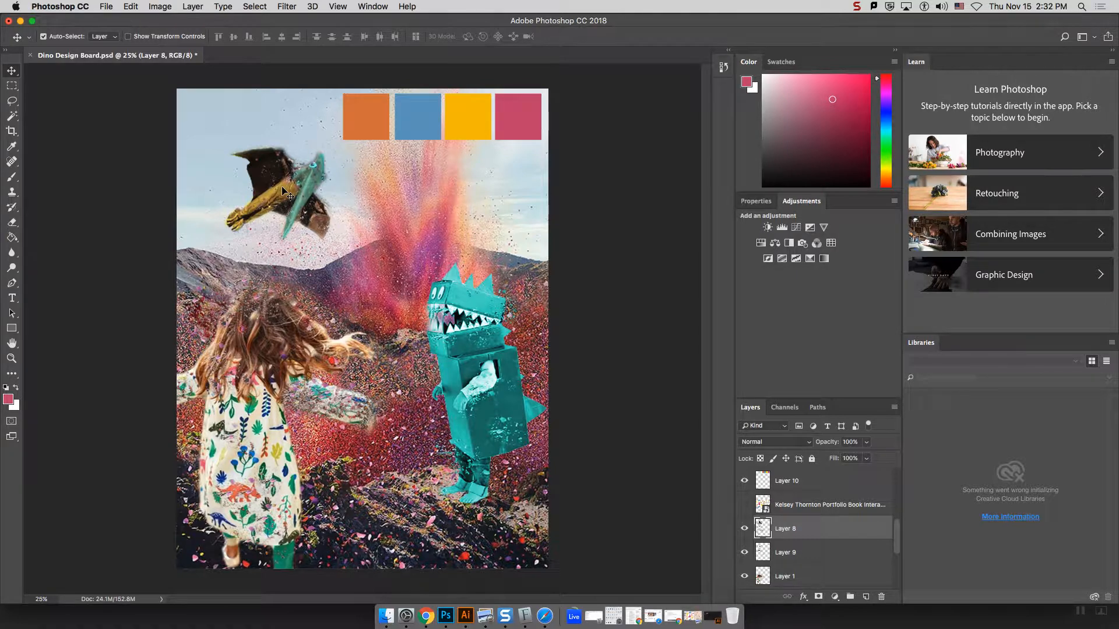
Put Photoshop away, switch to Chrome, and open the Afternoon Class Syllabus 2018 document.
click(20, 22)
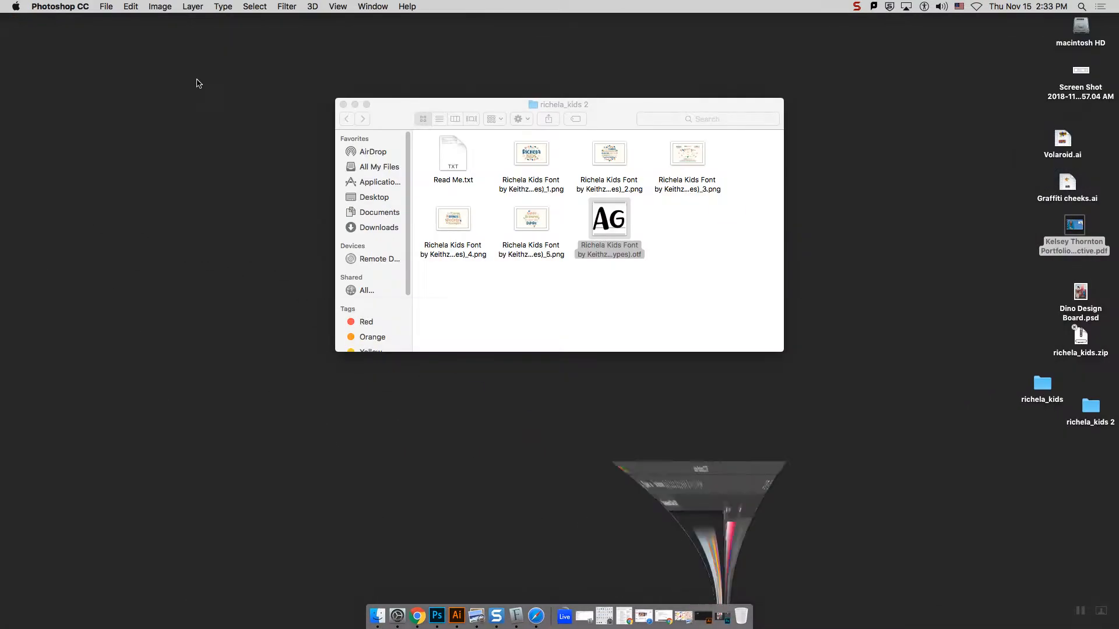
click(416, 616)
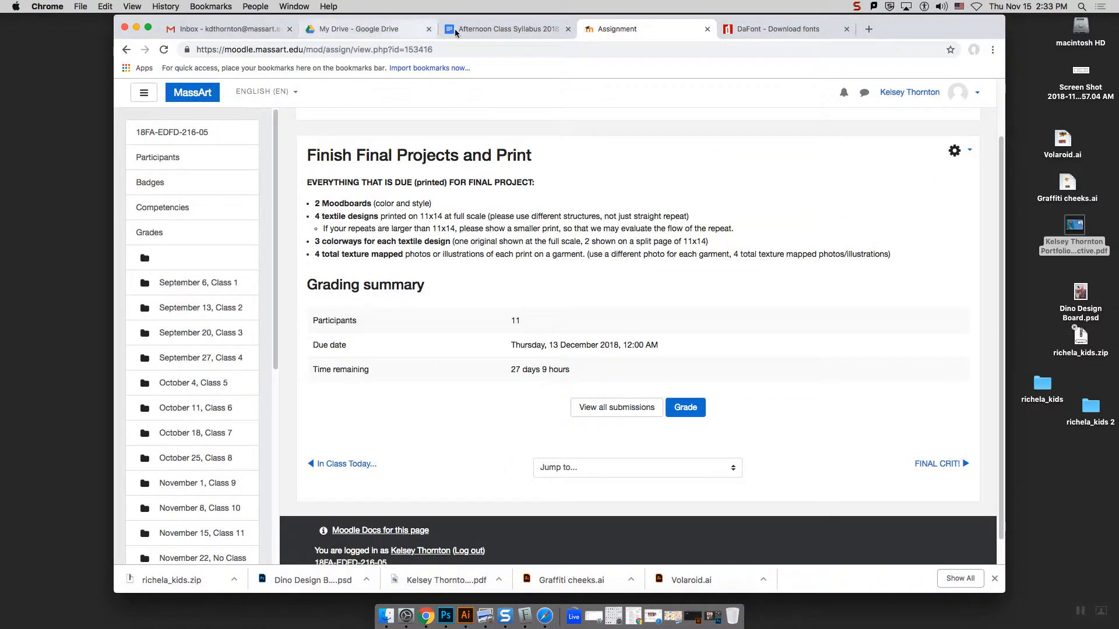
click(456, 30)
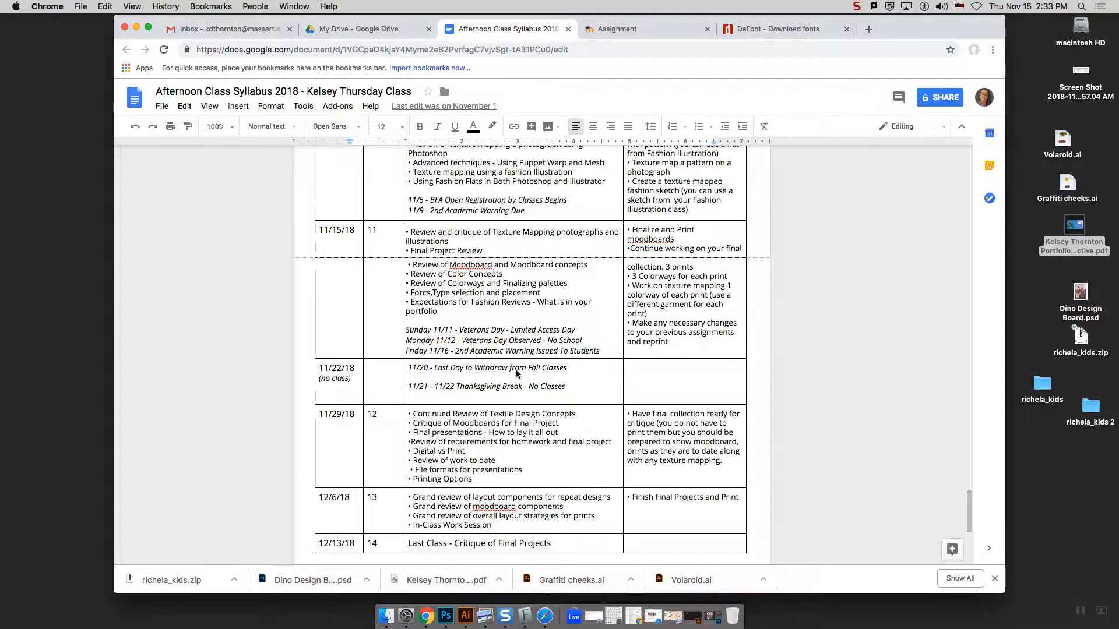
Find the Grade Breakdown section in the syllabus and select the line on final portfolio versions and the final project.
scroll(521, 371, up, 20)
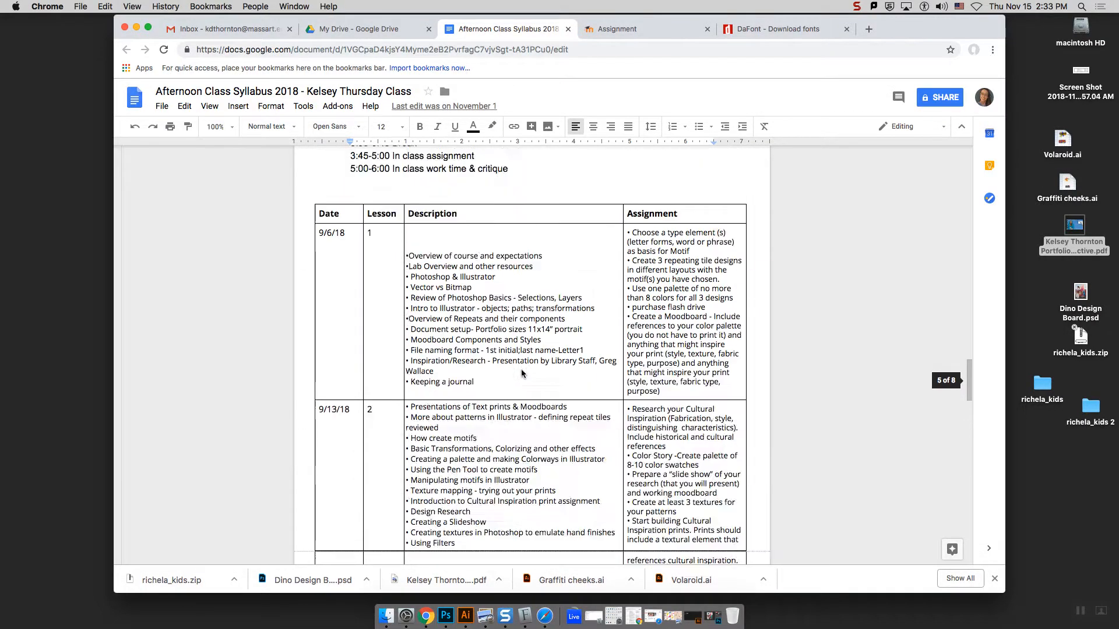
scroll(520, 371, up, 20)
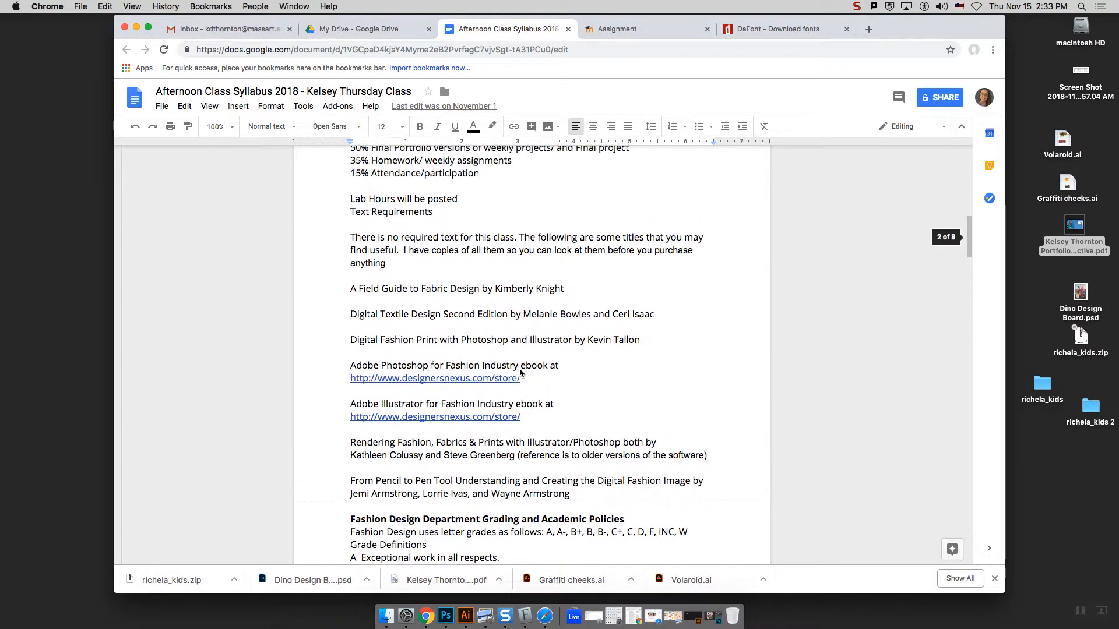
scroll(516, 373, up, 15)
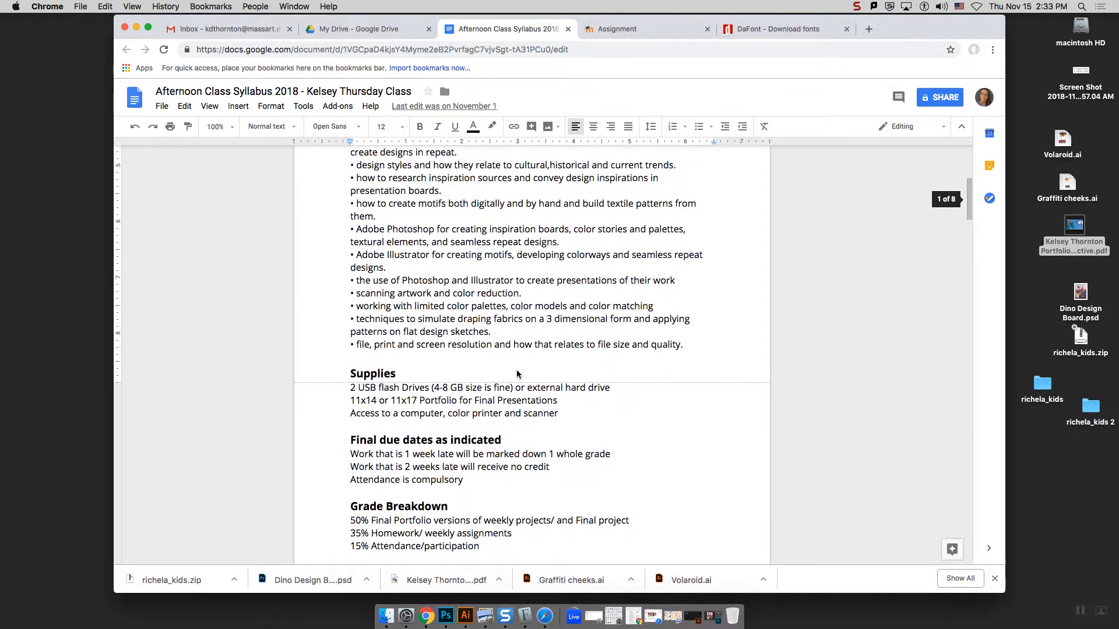
scroll(517, 374, down, 8)
scroll(518, 374, down, 3)
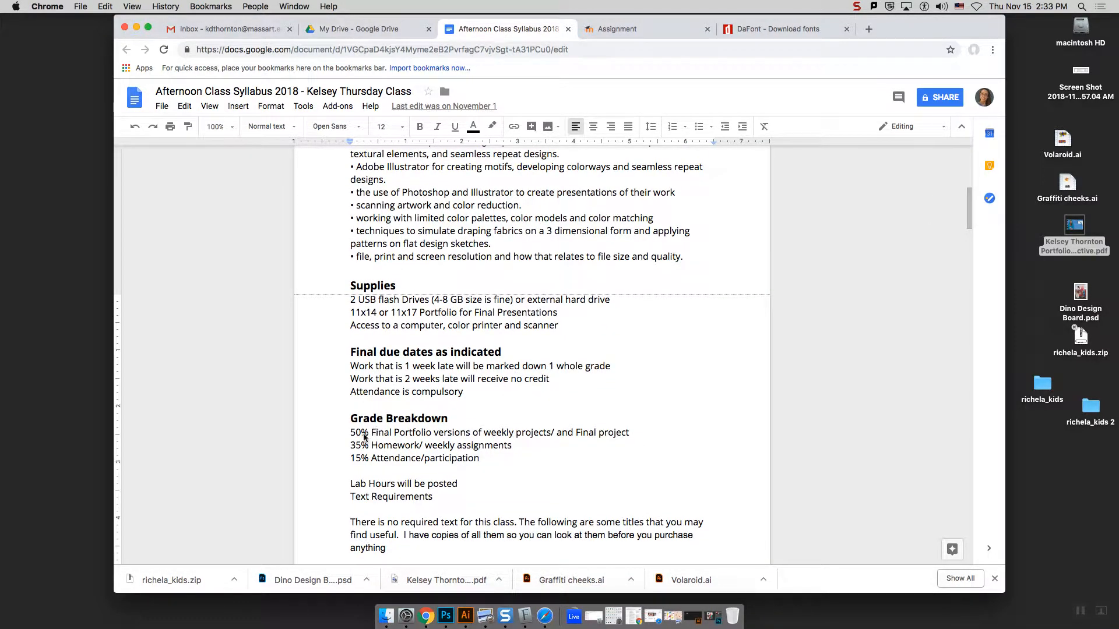
drag(351, 434, 630, 434)
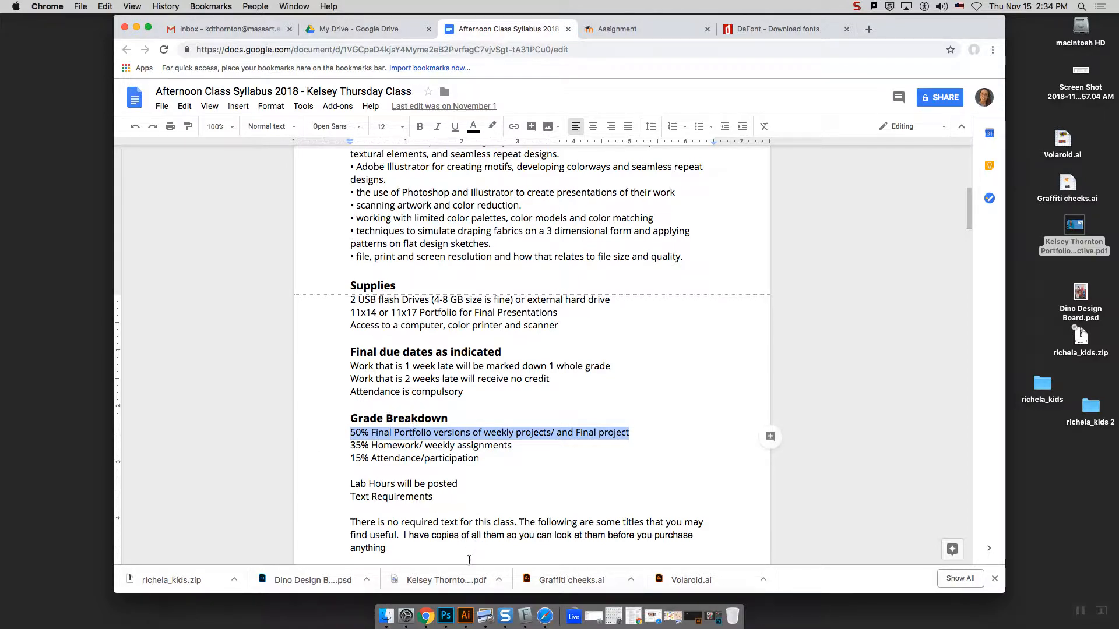
Put Chrome and the Illustrator start screen away, and open Graffiti cheeks.ai from the desktop.
click(136, 28)
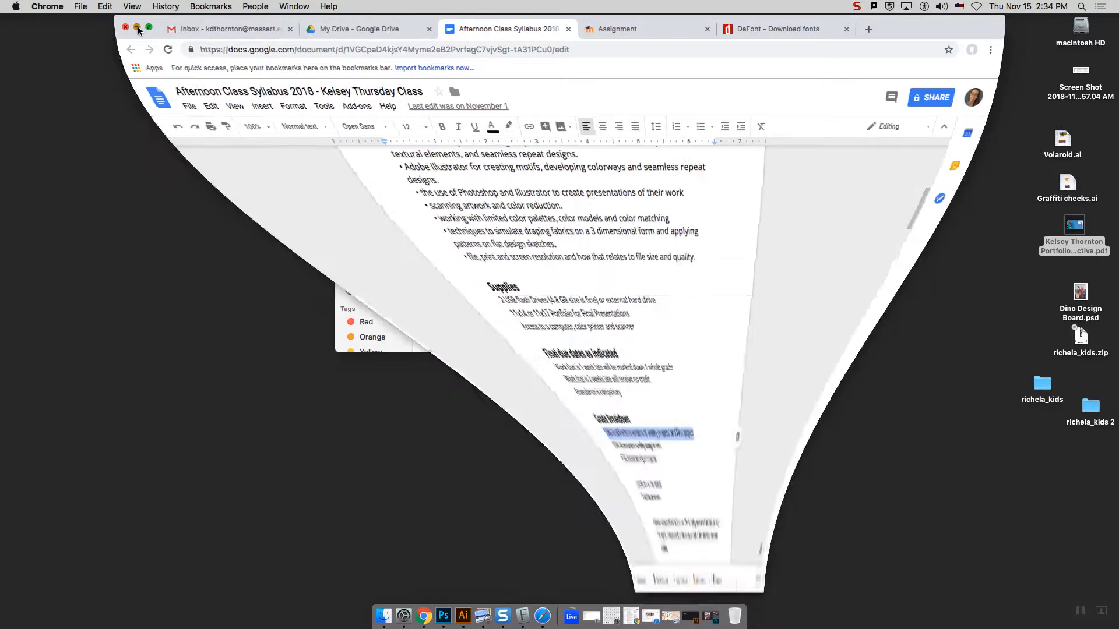
click(455, 616)
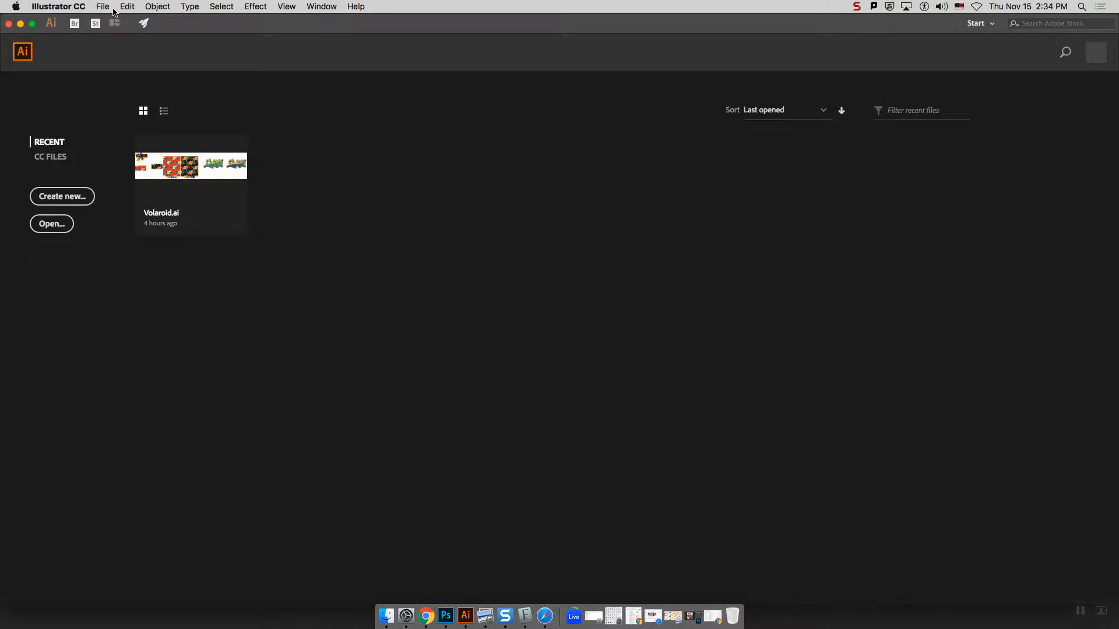
click(20, 24)
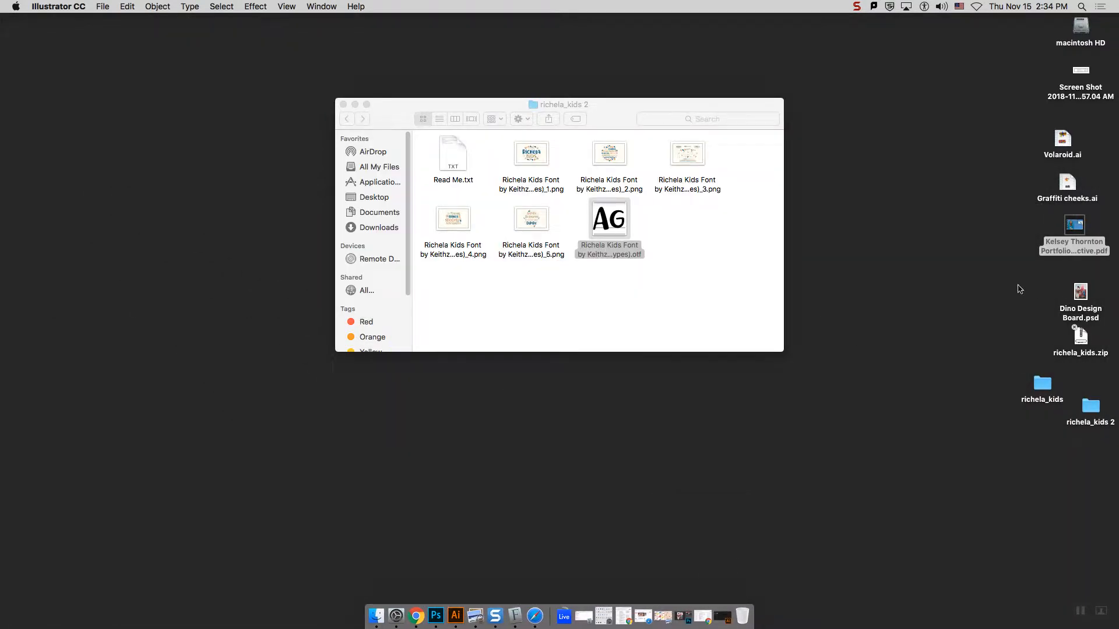
double_click(1067, 184)
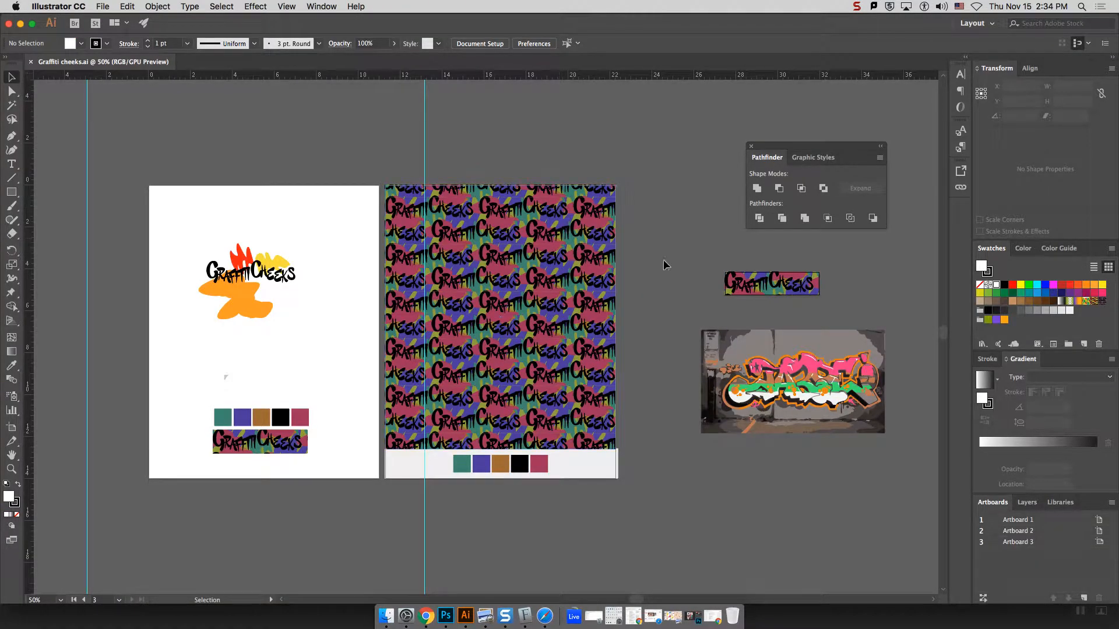
Move the Pathfinder panel clear of the artwork and delete the graffiti wall photo beside the artboards.
key(super+minus)
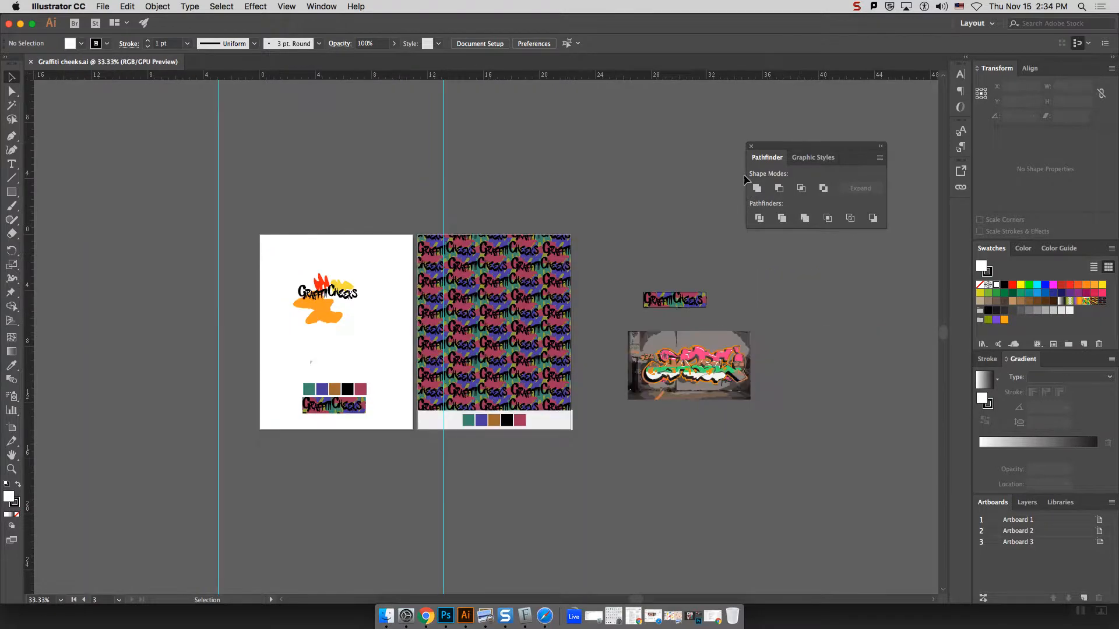
drag(822, 148, 394, 141)
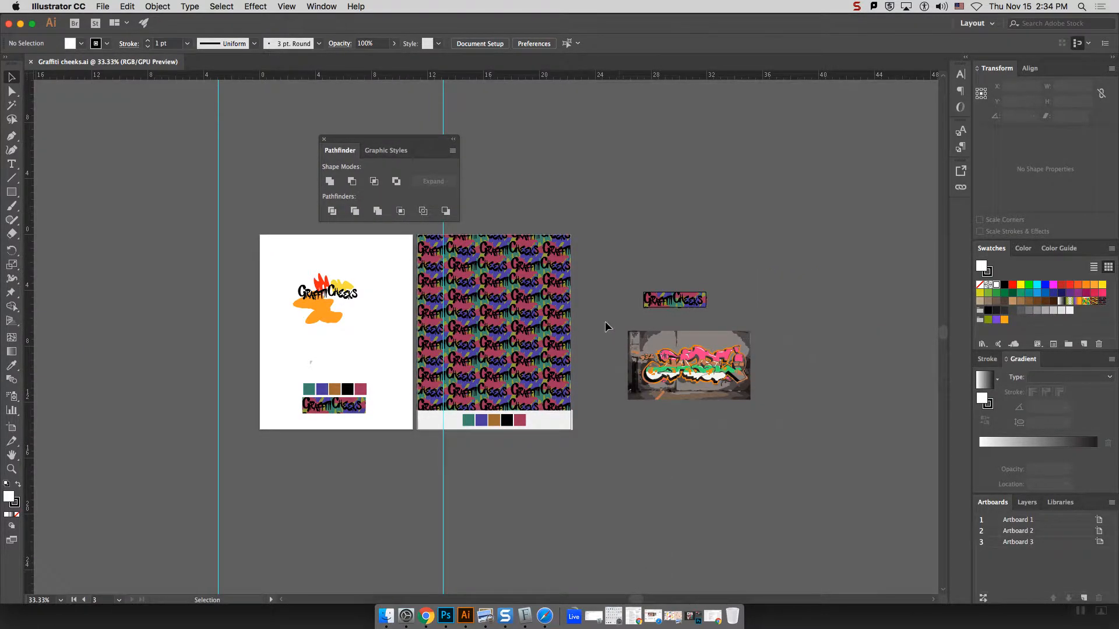
drag(778, 422, 605, 322)
key(Delete)
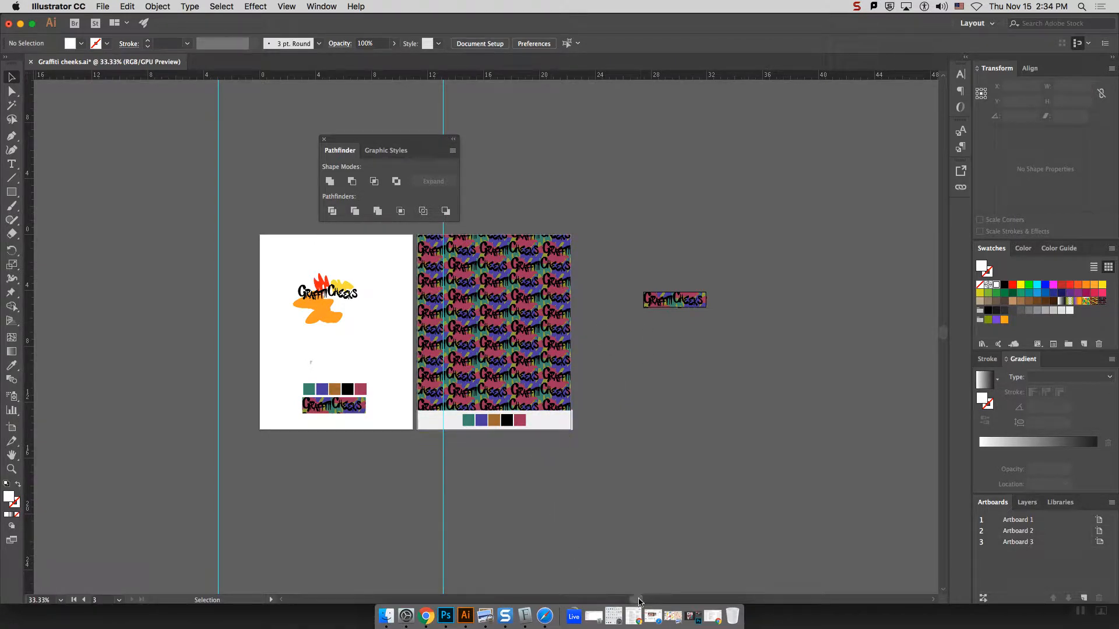
Move Artboard 3 with its Graffiti Cheeks tile to just above Artboard 2, at about X 13.53 in, Y -1.8 in.
drag(640, 600, 667, 604)
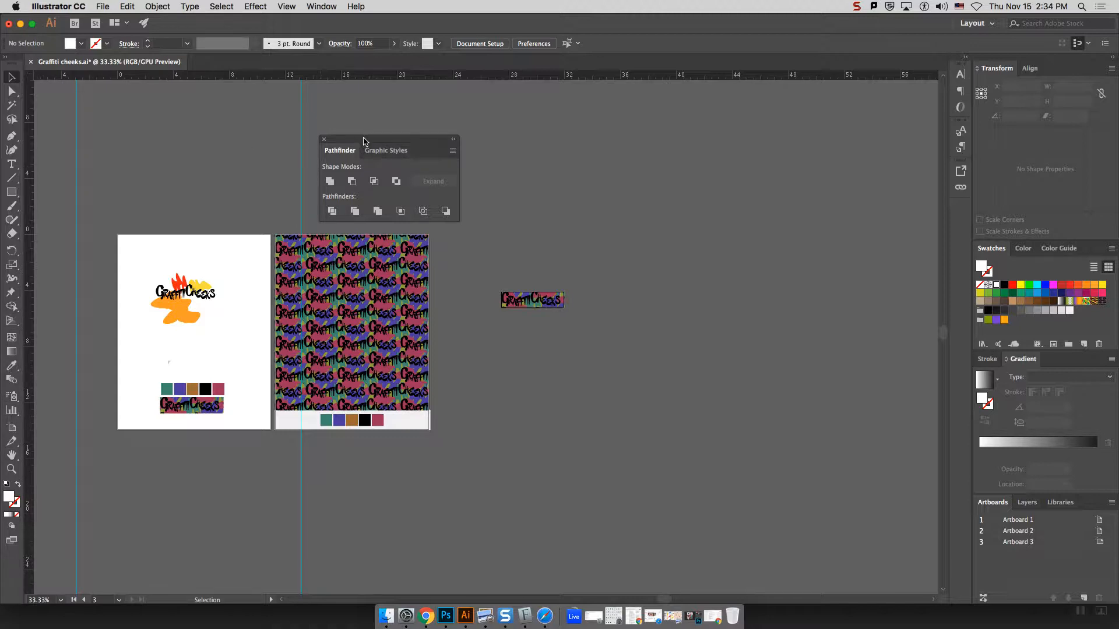
drag(365, 140, 160, 95)
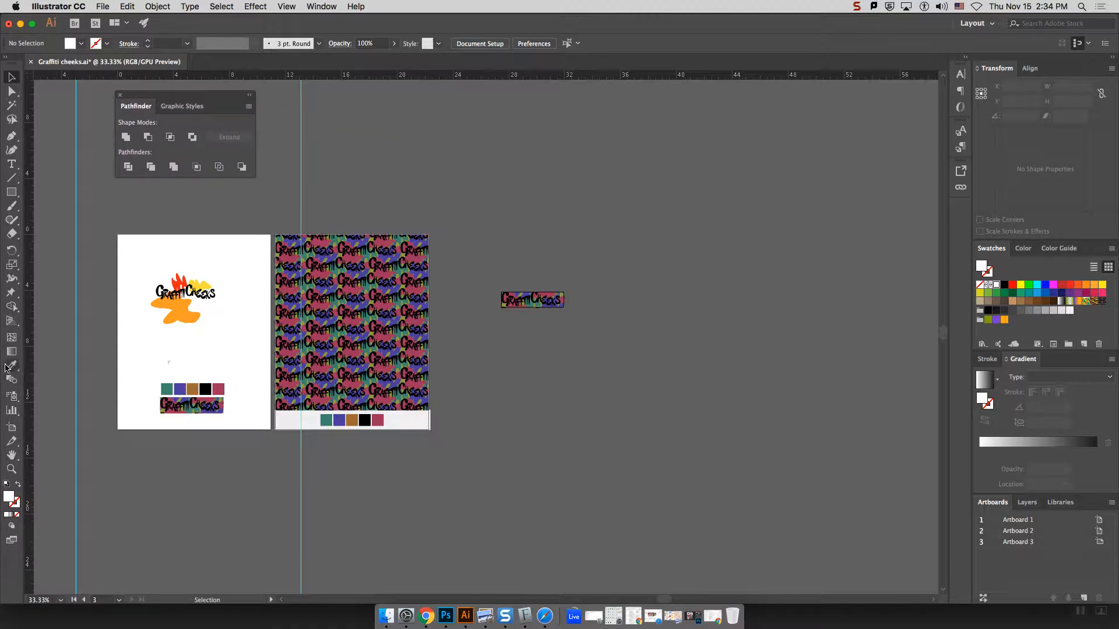
click(12, 427)
drag(556, 301, 328, 209)
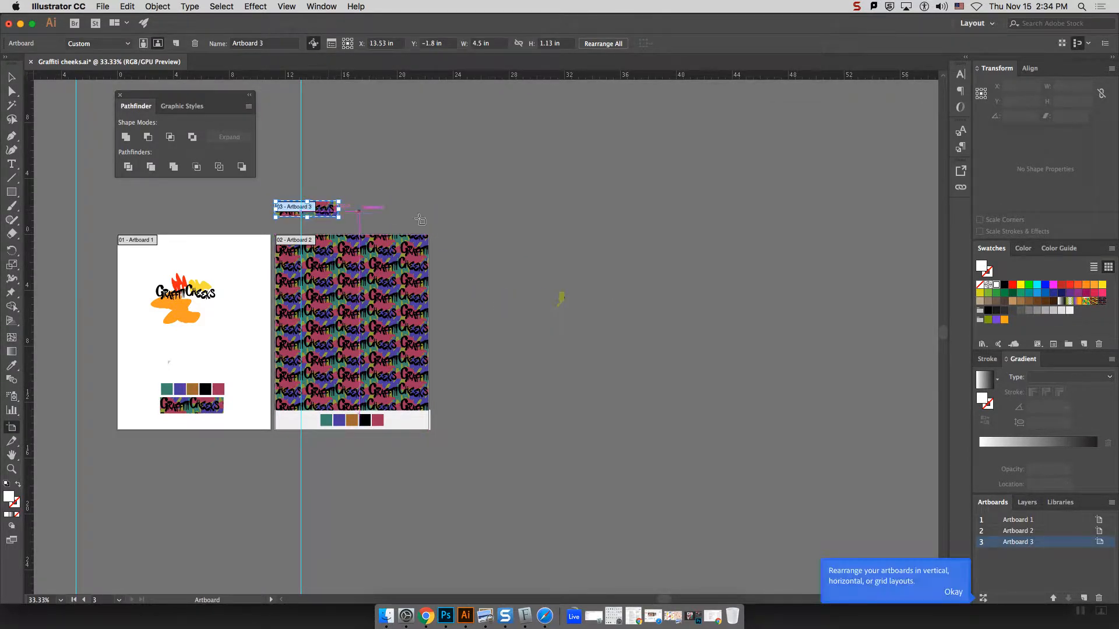
click(12, 76)
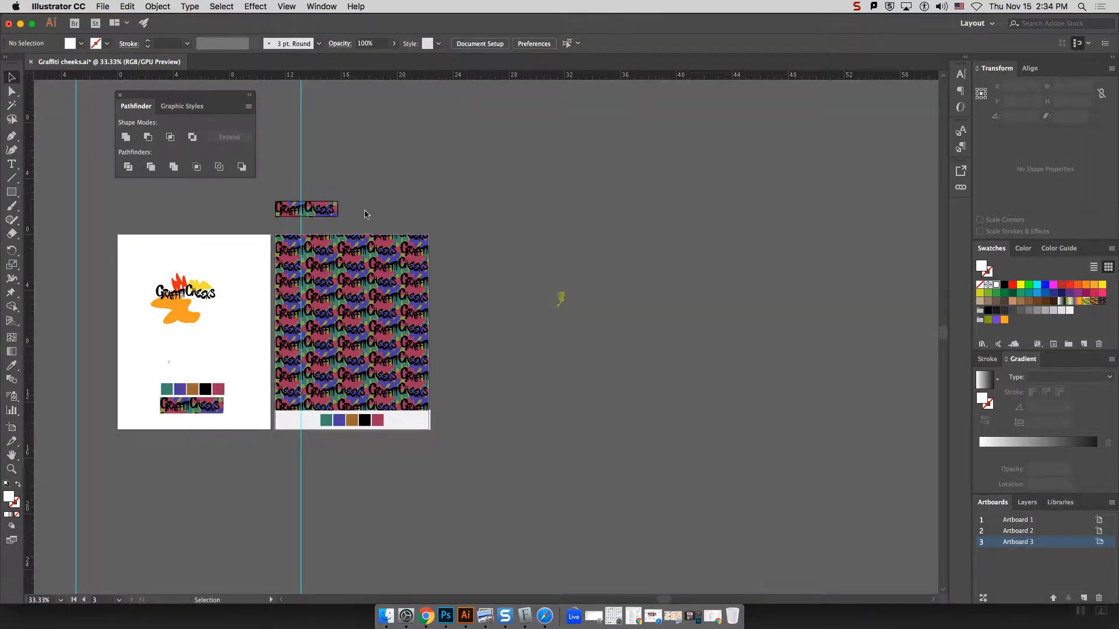
Unlock all objects and delete the leftover green shapes from Artboard 3's former spot.
drag(520, 266, 630, 340)
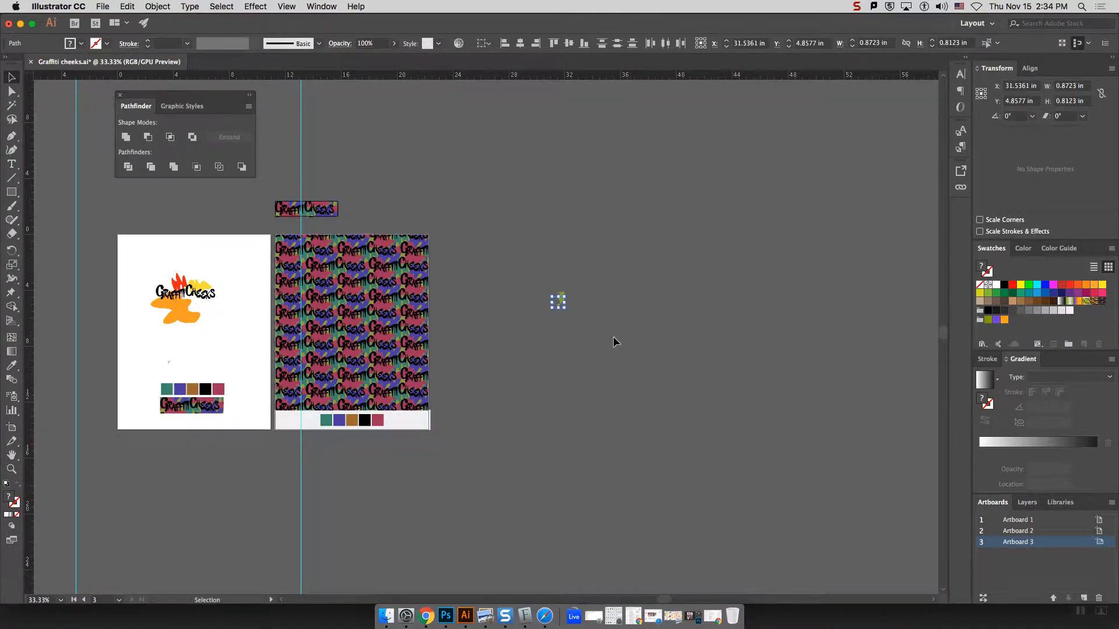
click(496, 252)
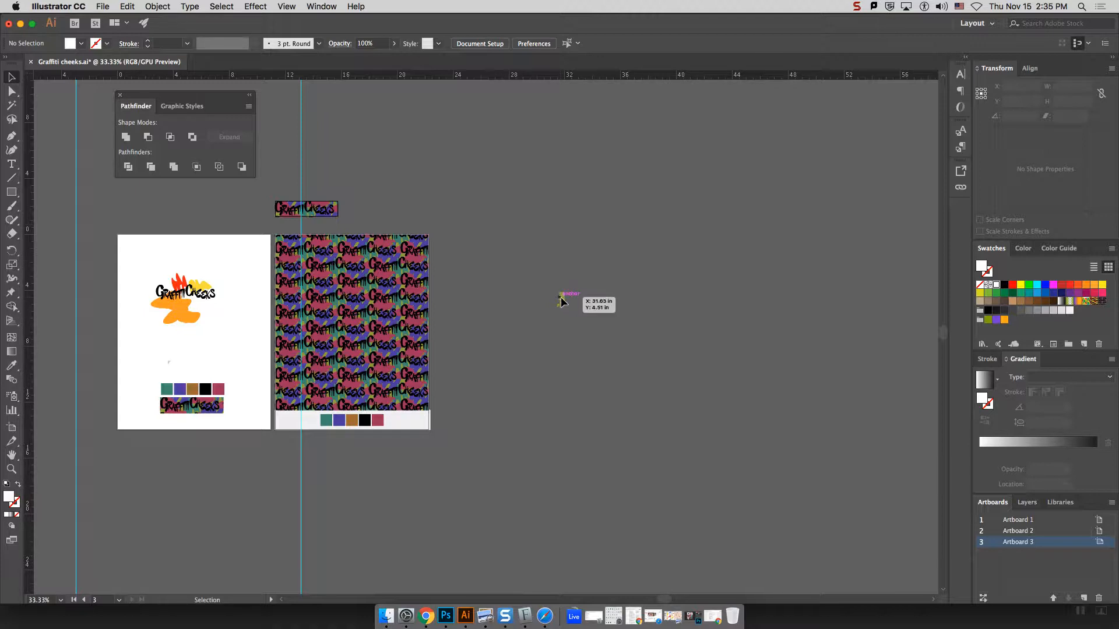
click(156, 6)
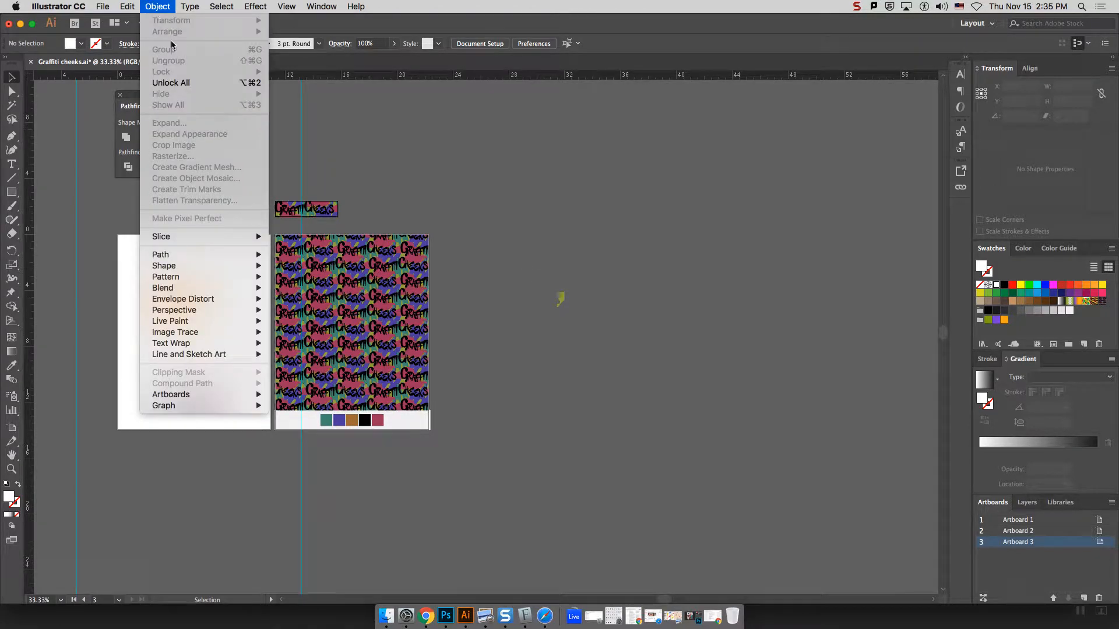
click(184, 82)
drag(605, 318, 539, 273)
key(Delete)
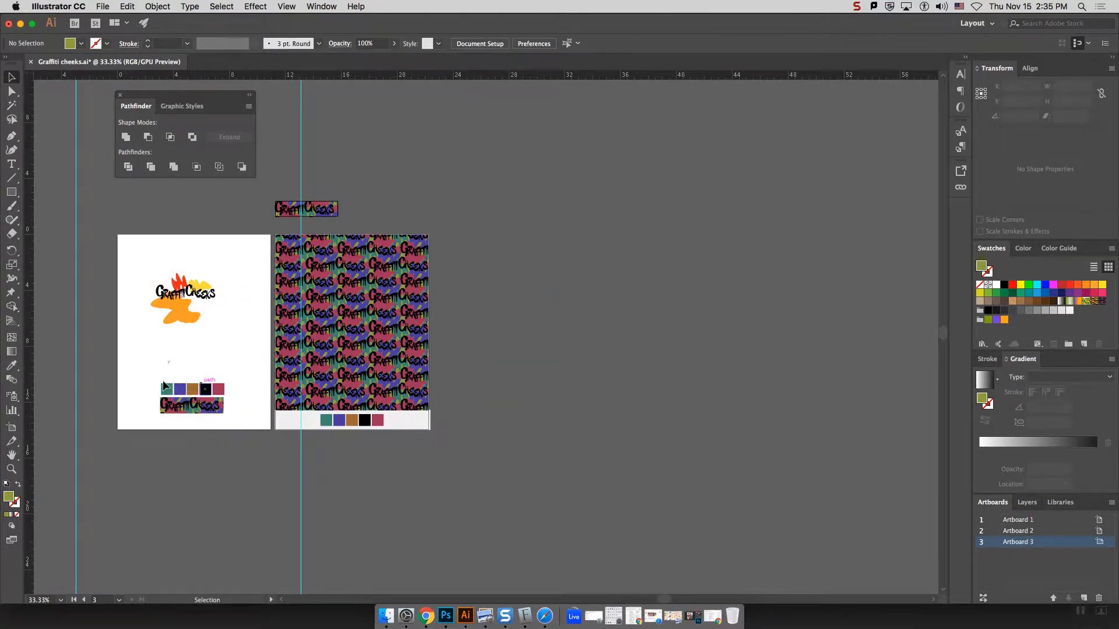
mouse_move(227, 419)
mouse_down()
mouse_move(147, 399)
mouse_move(218, 432)
mouse_up()
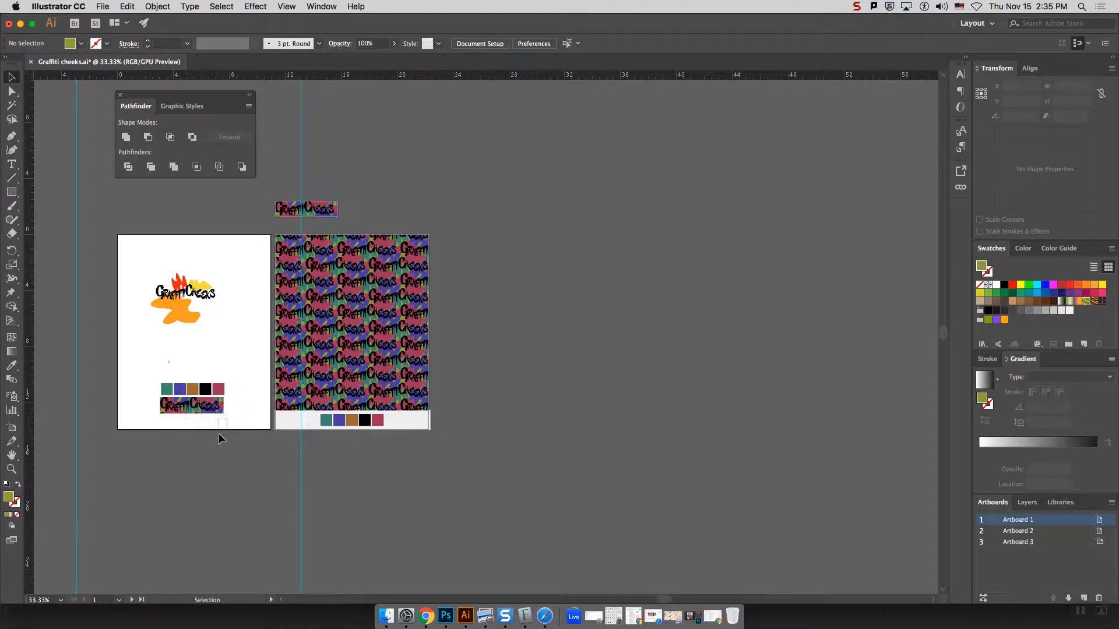
key(super+equal)
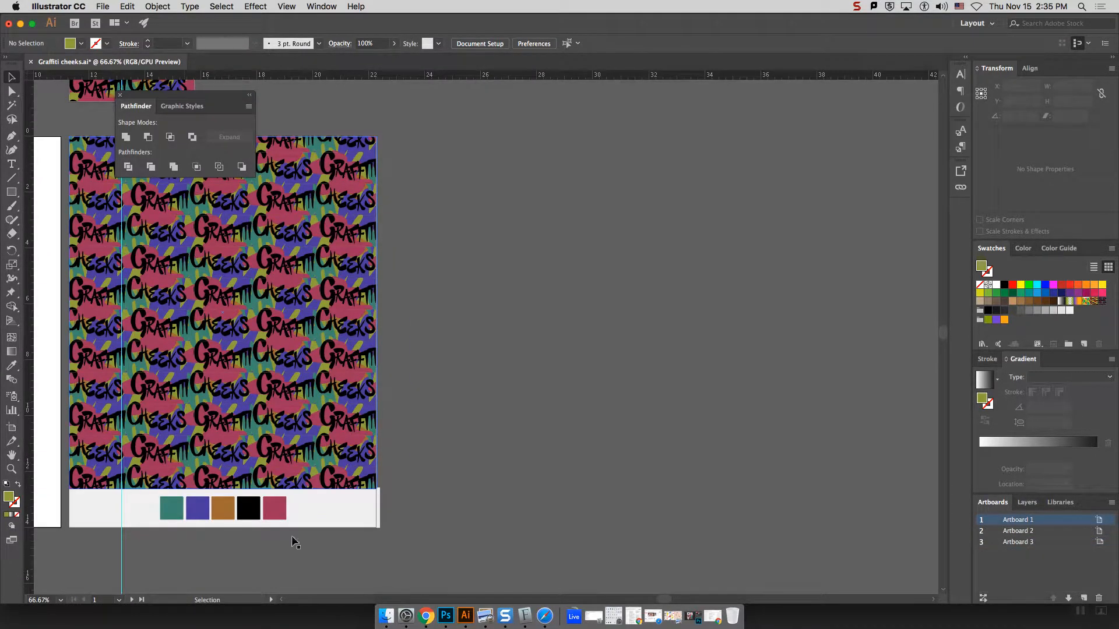
scroll(657, 602, left, 3)
scroll(657, 602, left, 15)
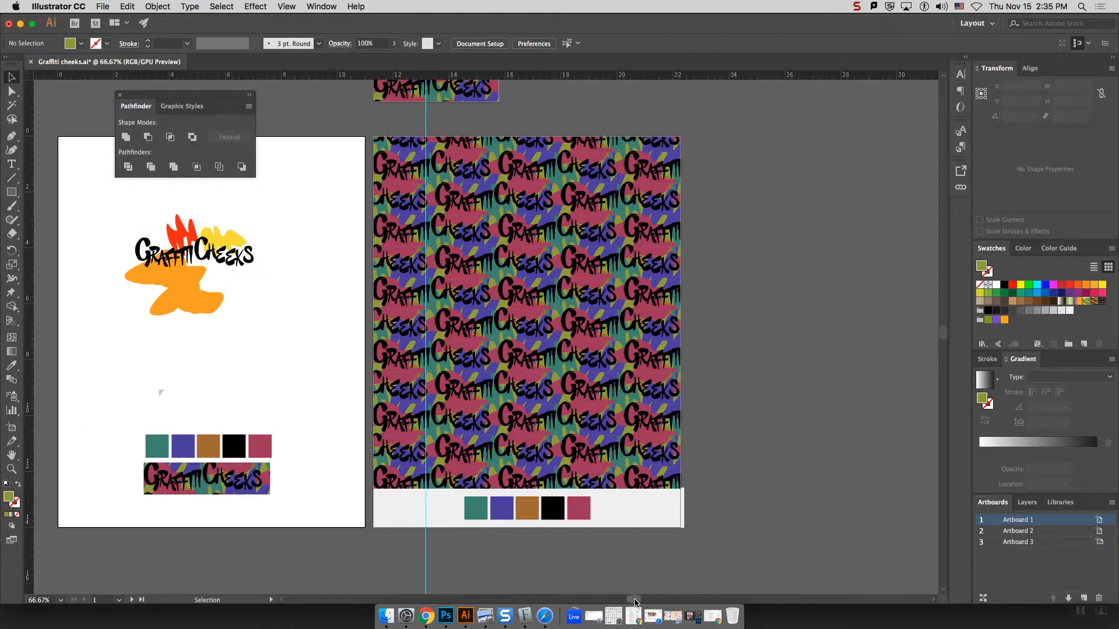
drag(667, 512, 526, 463)
click(127, 6)
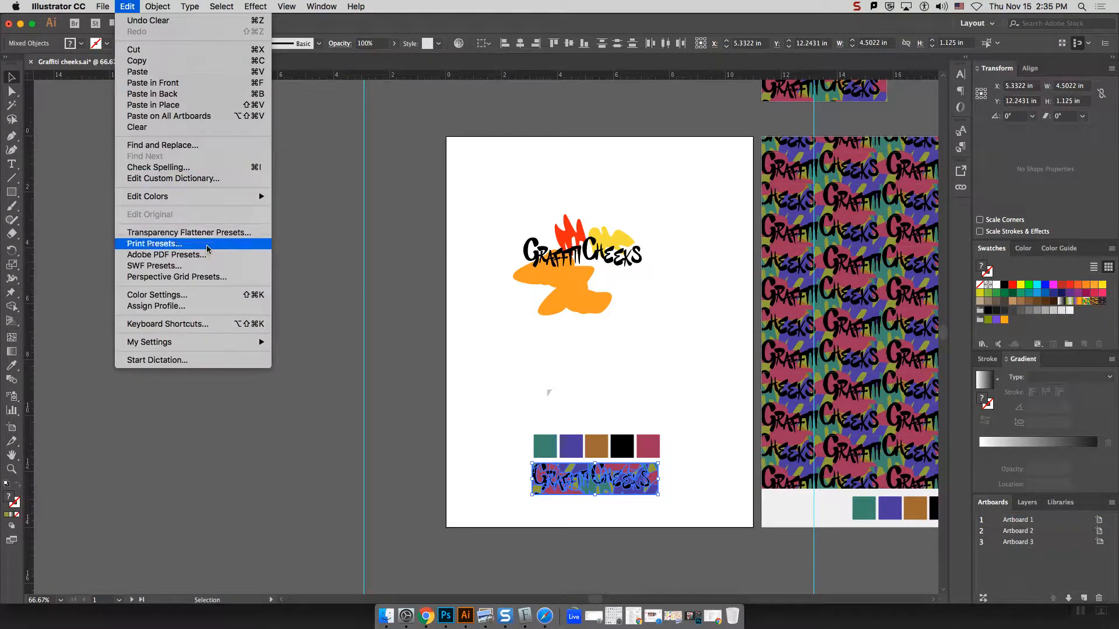
click(700, 358)
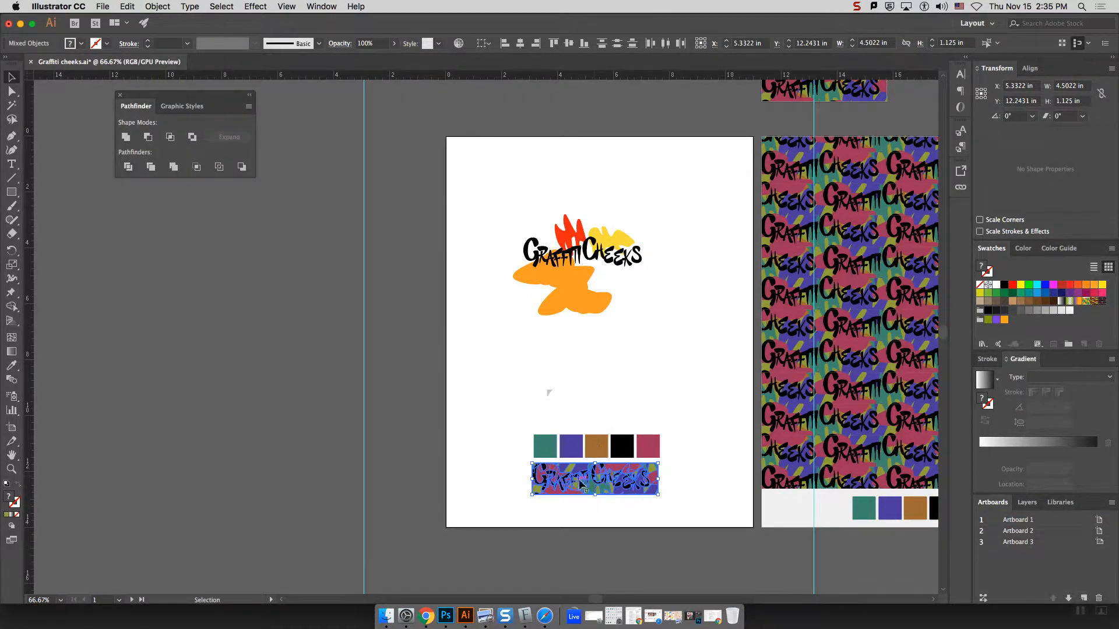
scroll(601, 600, right, 5)
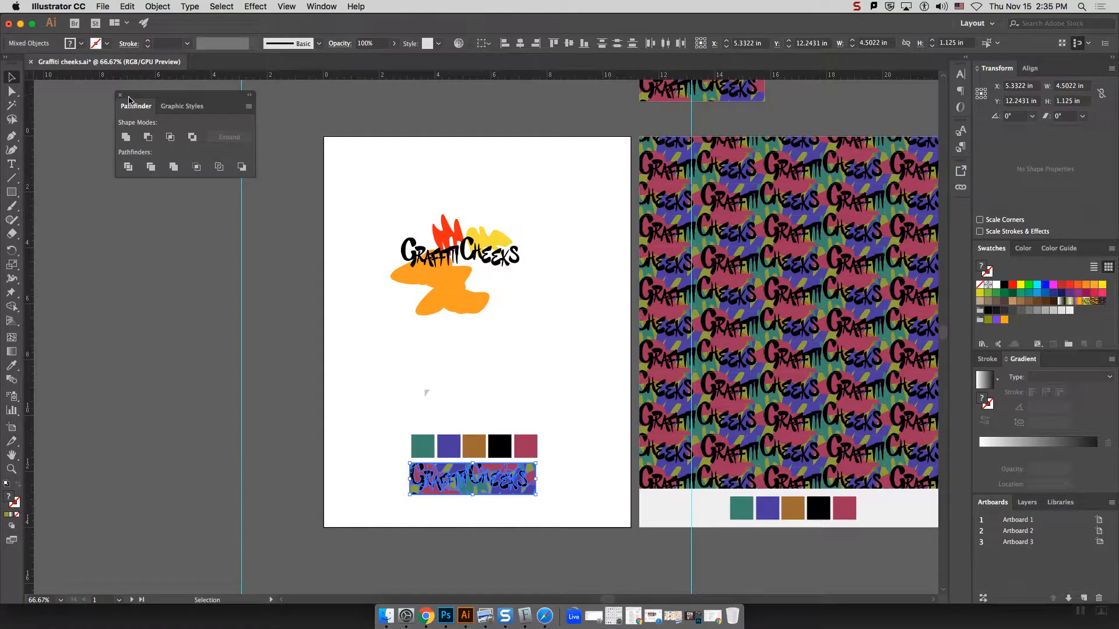
click(126, 6)
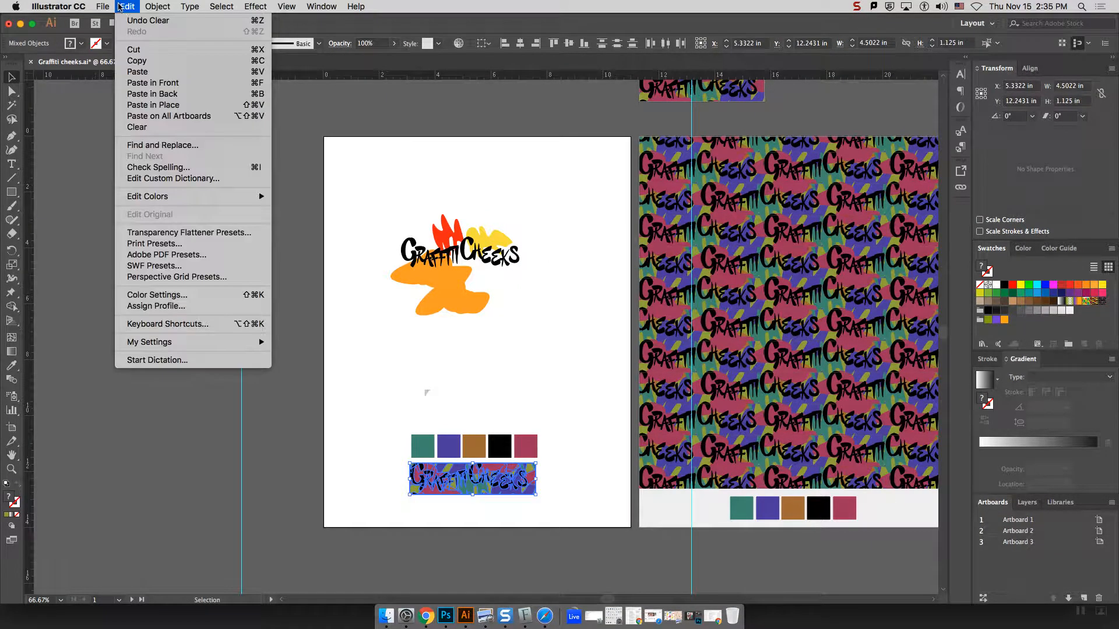
click(103, 6)
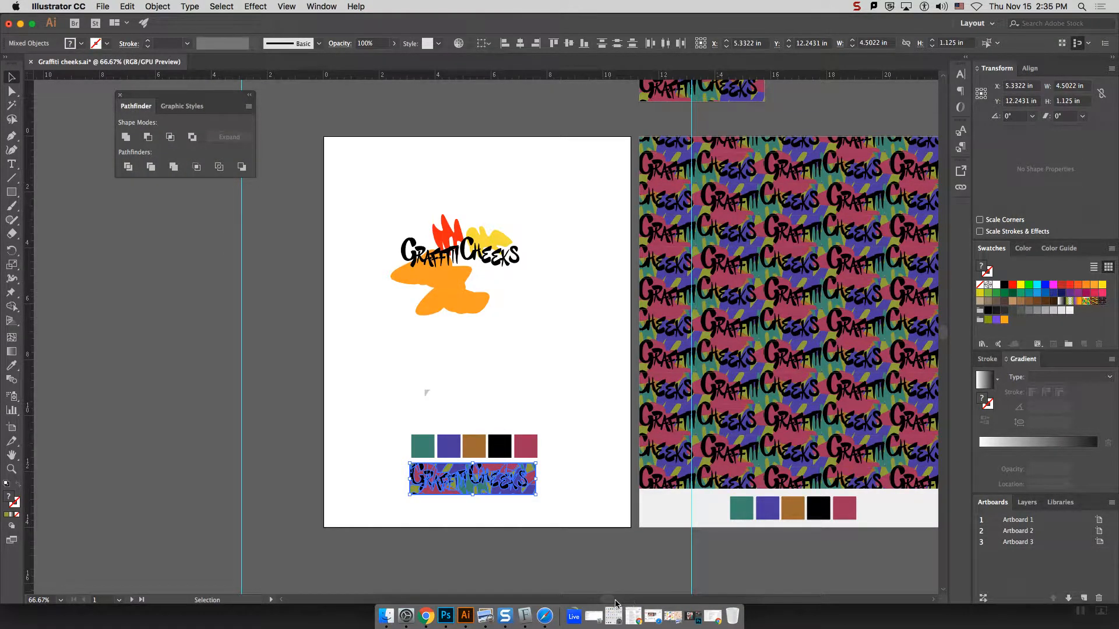
Examine the swatches and pattern tile on Artboard 1 and the repeating pattern on Artboard 2 up close.
drag(615, 603, 629, 603)
key(super+equal)
key(super+equal)
key(super+equal)
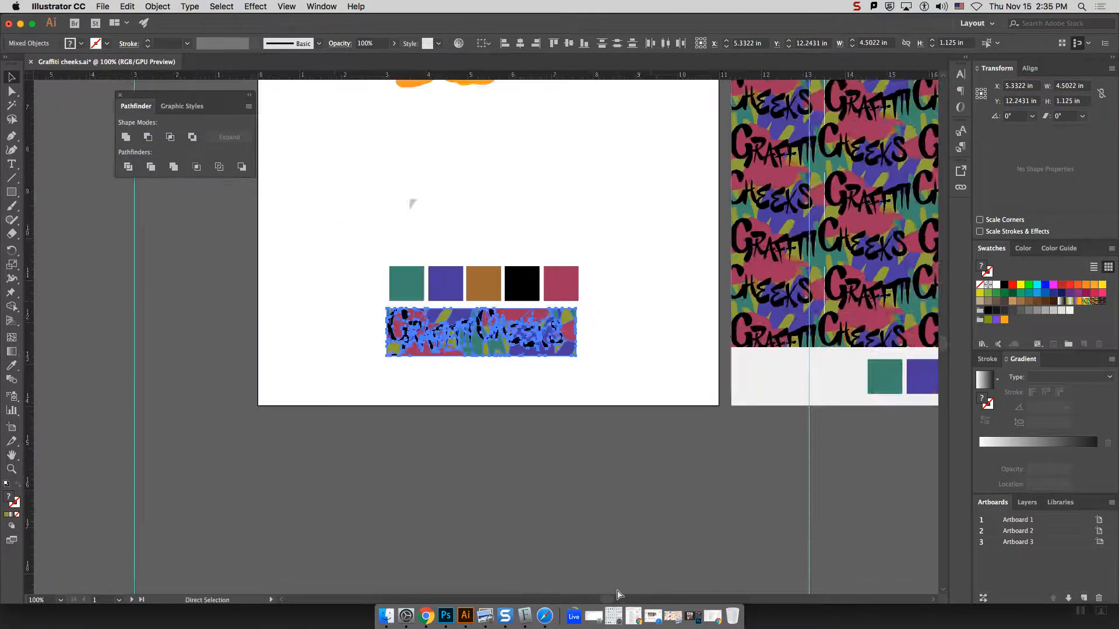
click(650, 395)
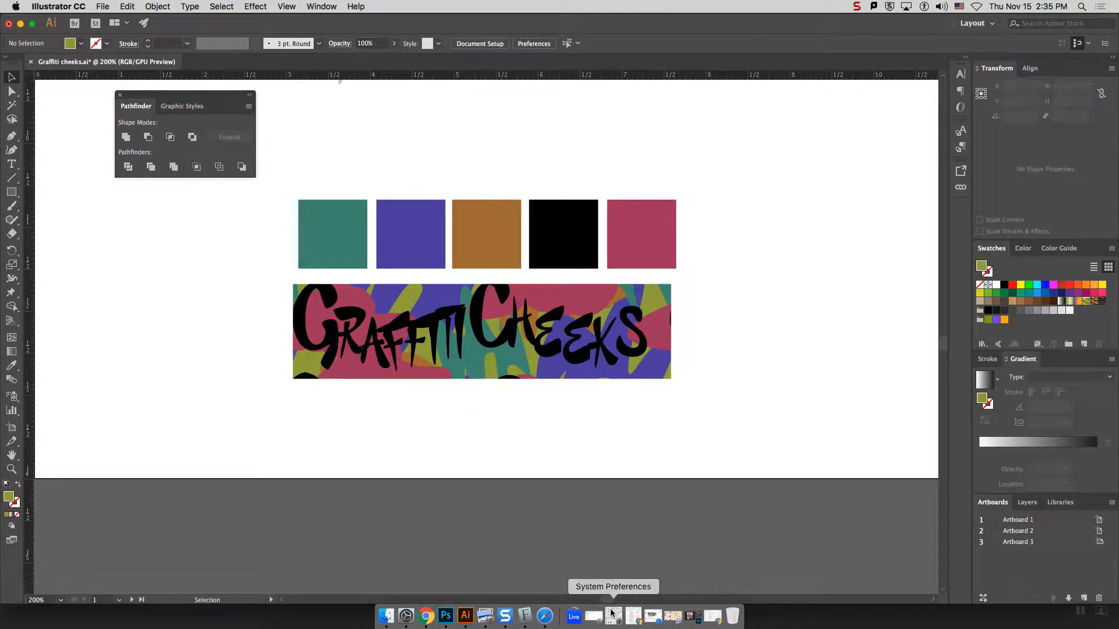
drag(606, 600, 628, 601)
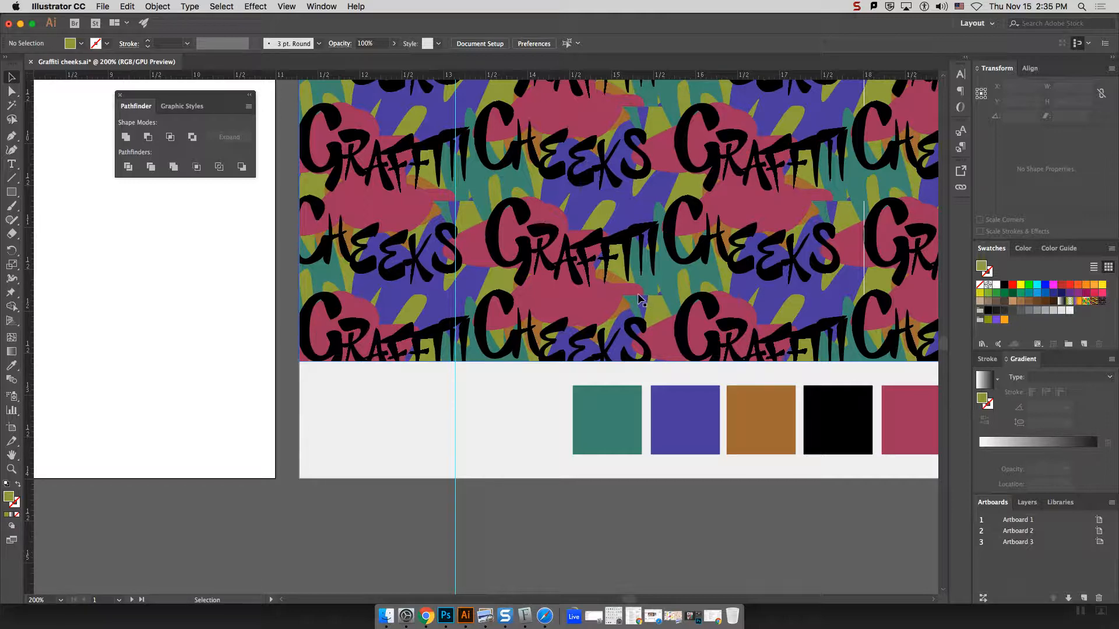
key(super+minus)
key(super+minus)
key(super+minus)
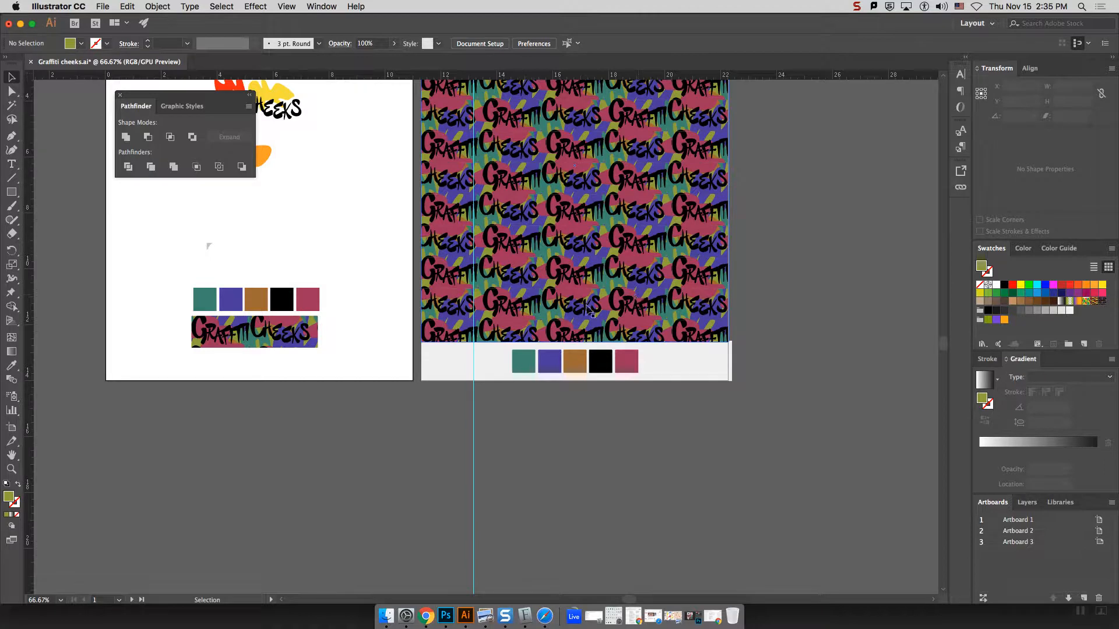
scroll(944, 337, up, 4)
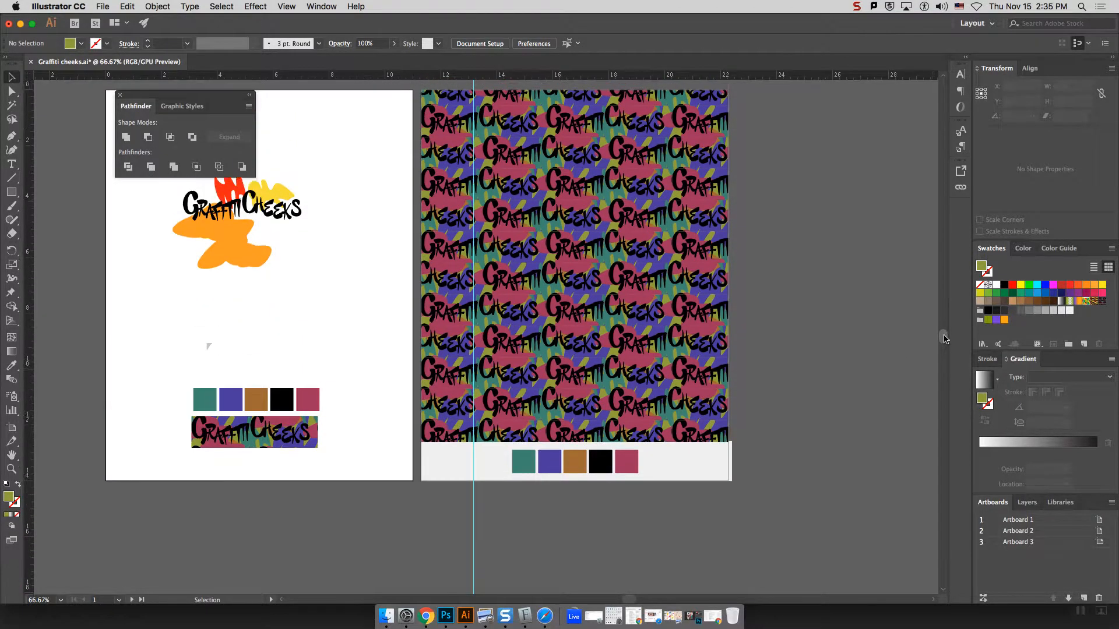
scroll(908, 335, up, 2)
scroll(256, 455, right, 2)
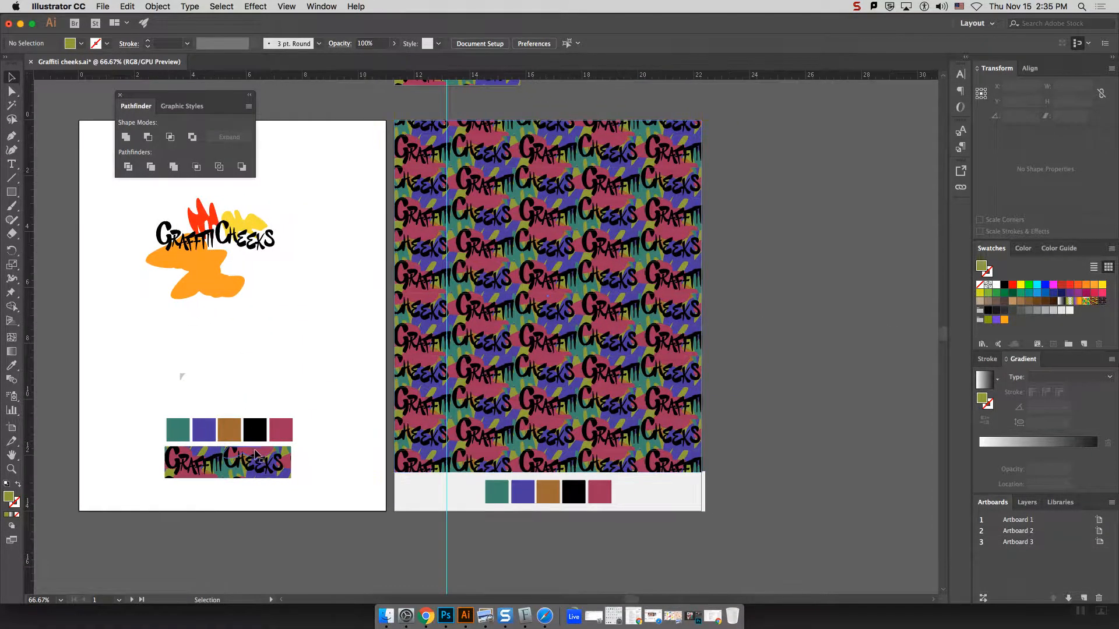
scroll(320, 478, right, 1)
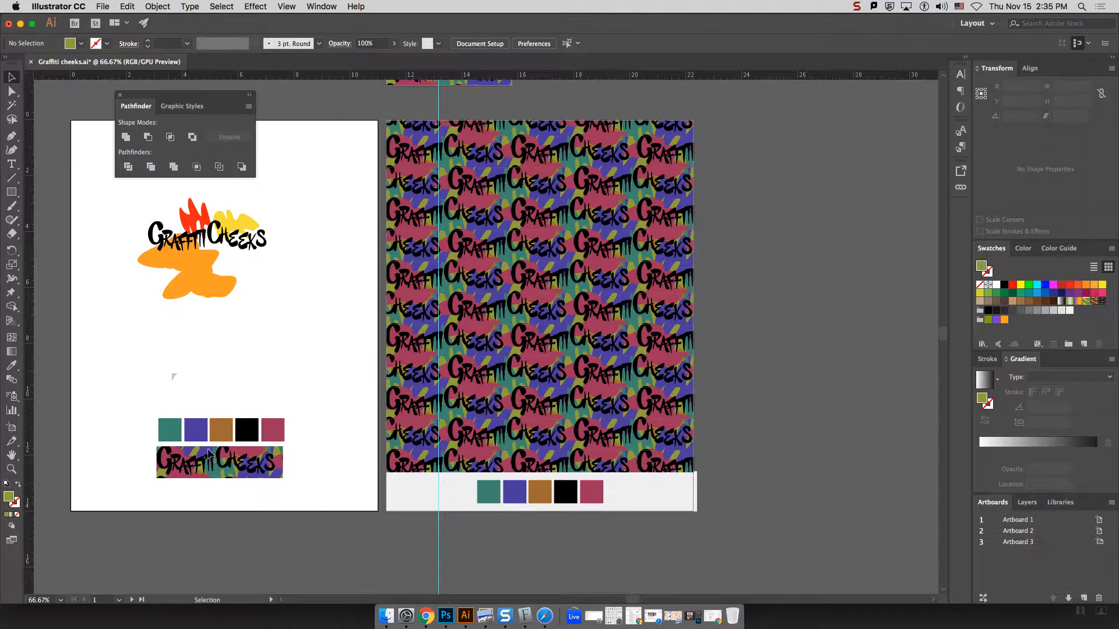
Place a copy of Artboard 1's Graffiti Cheeks tile above the upper-right corner of Artboard 2.
drag(132, 408, 296, 487)
key(a)
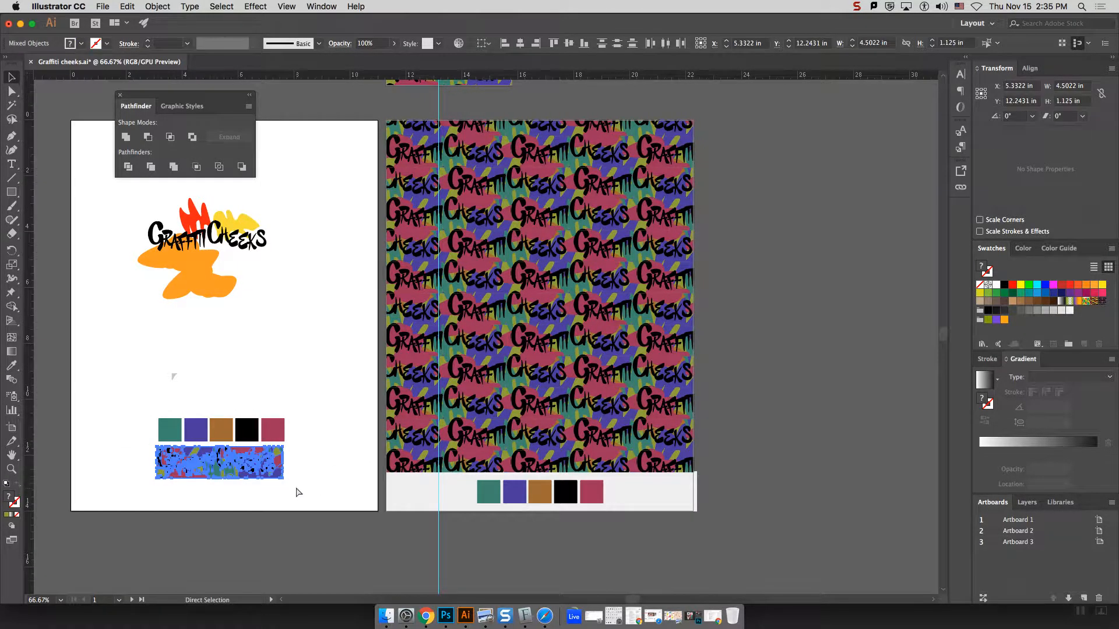
drag(529, 330, 682, 90)
drag(944, 337, 944, 328)
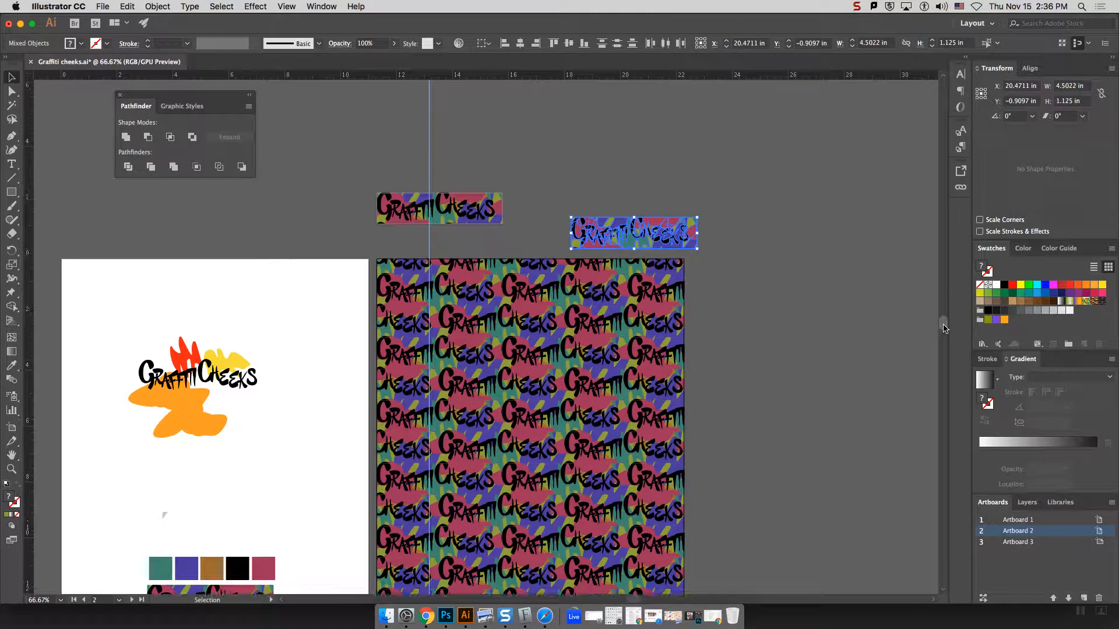
Move the five color swatches from Artboard 1 to just above the copied Graffiti Cheeks tile.
scroll(849, 357, down, 1)
scroll(699, 466, right, 1)
drag(132, 535, 671, 208)
scroll(671, 208, right, 1)
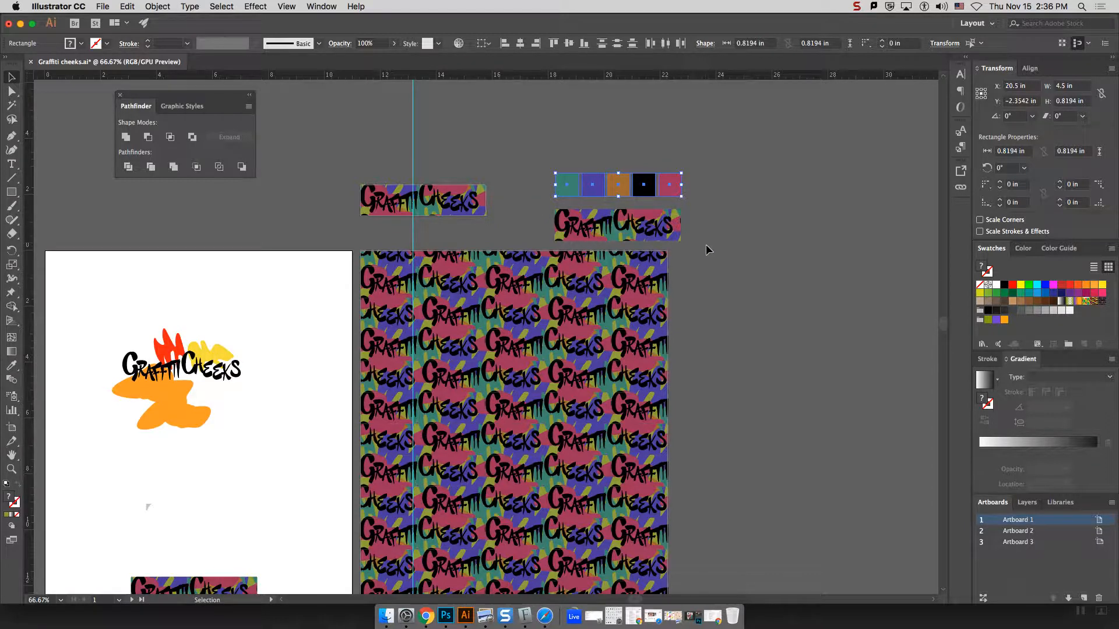
Move the copied Graffiti Cheeks tile slightly up, closer beneath the row of five color swatches.
drag(707, 247, 676, 233)
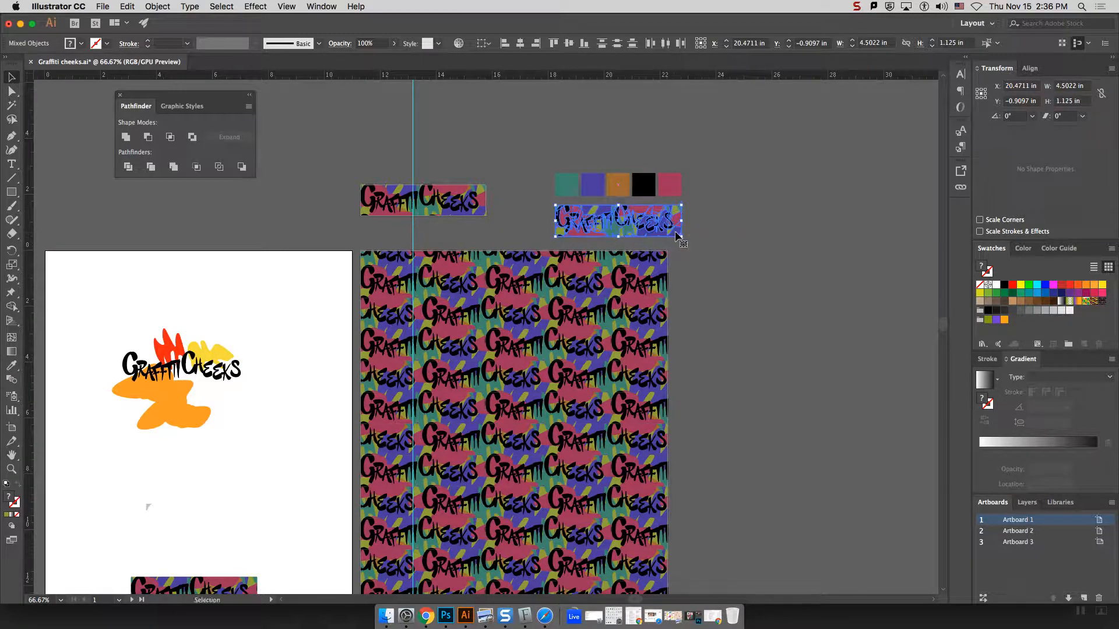
click(707, 205)
drag(533, 160, 702, 202)
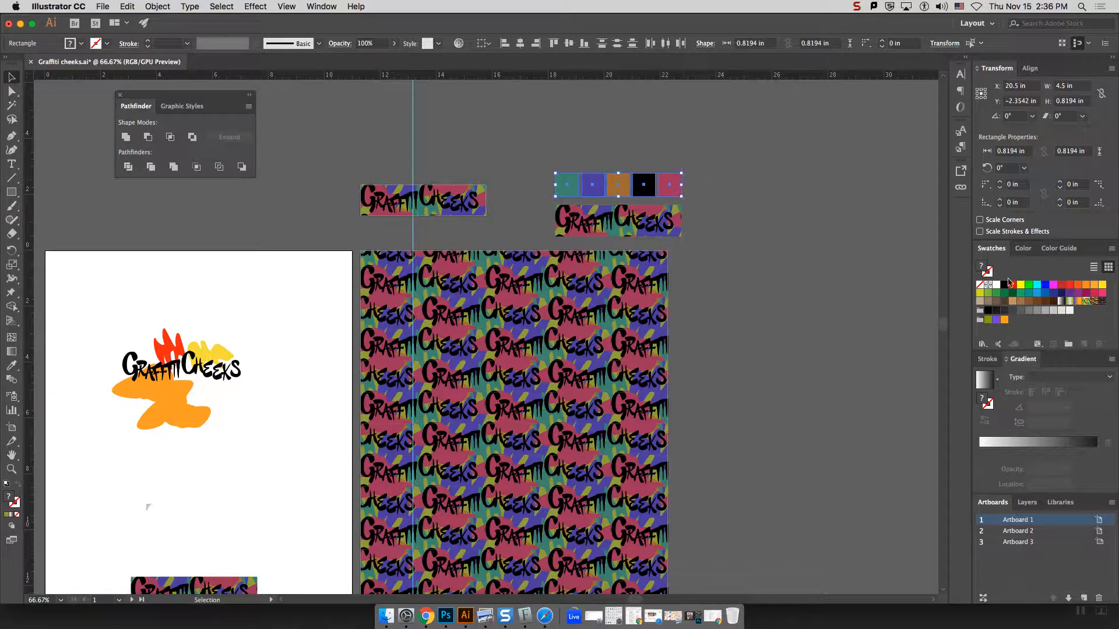
scroll(894, 300, up, 2)
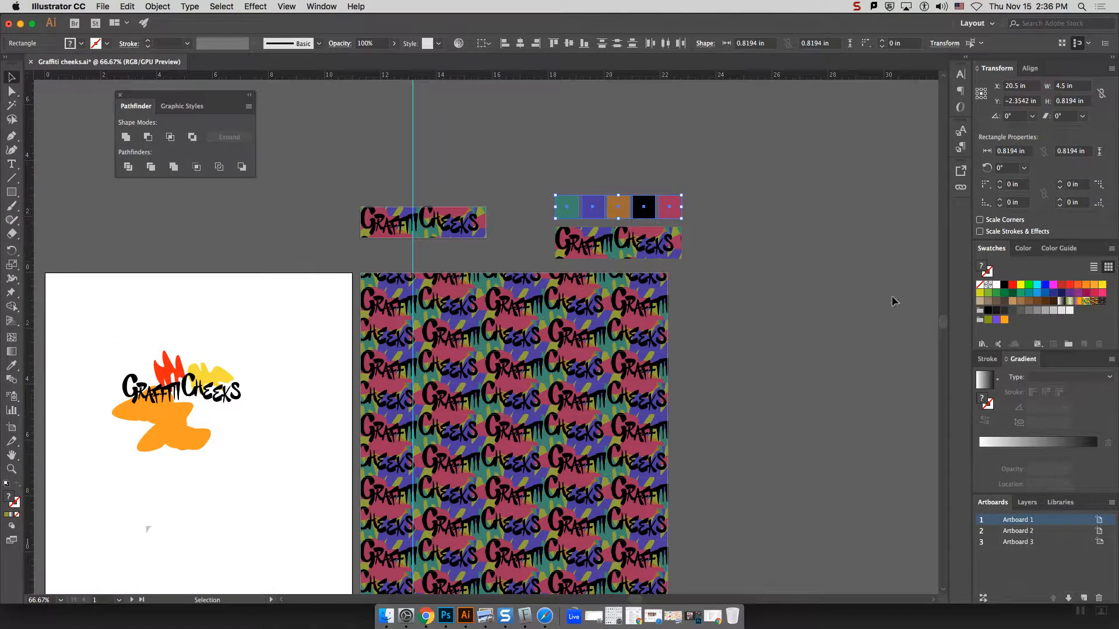
click(557, 192)
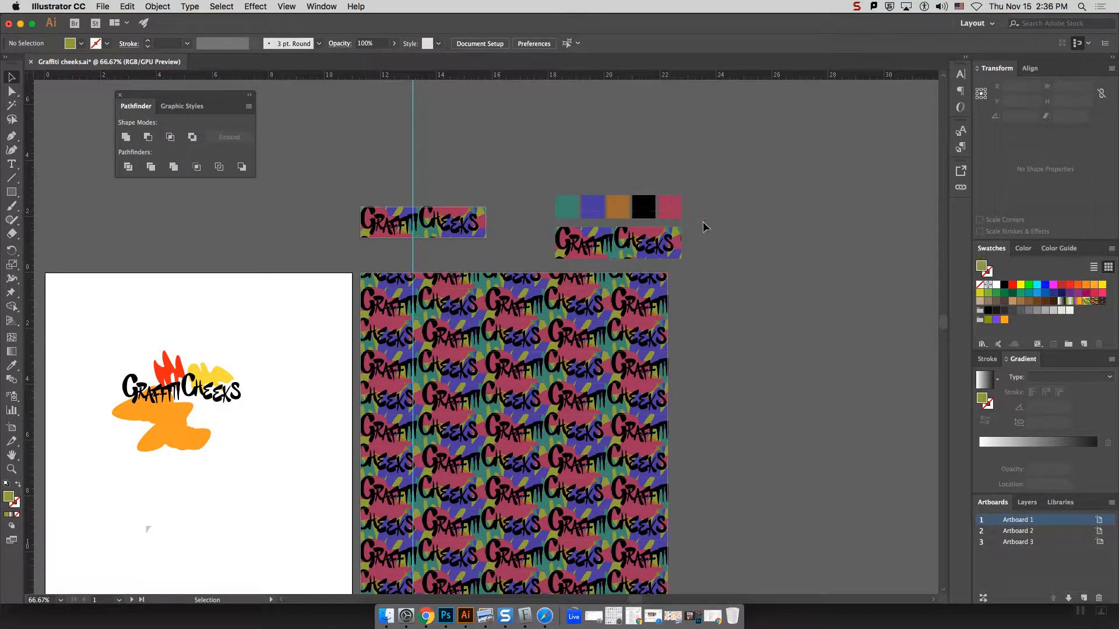
drag(702, 242, 702, 270)
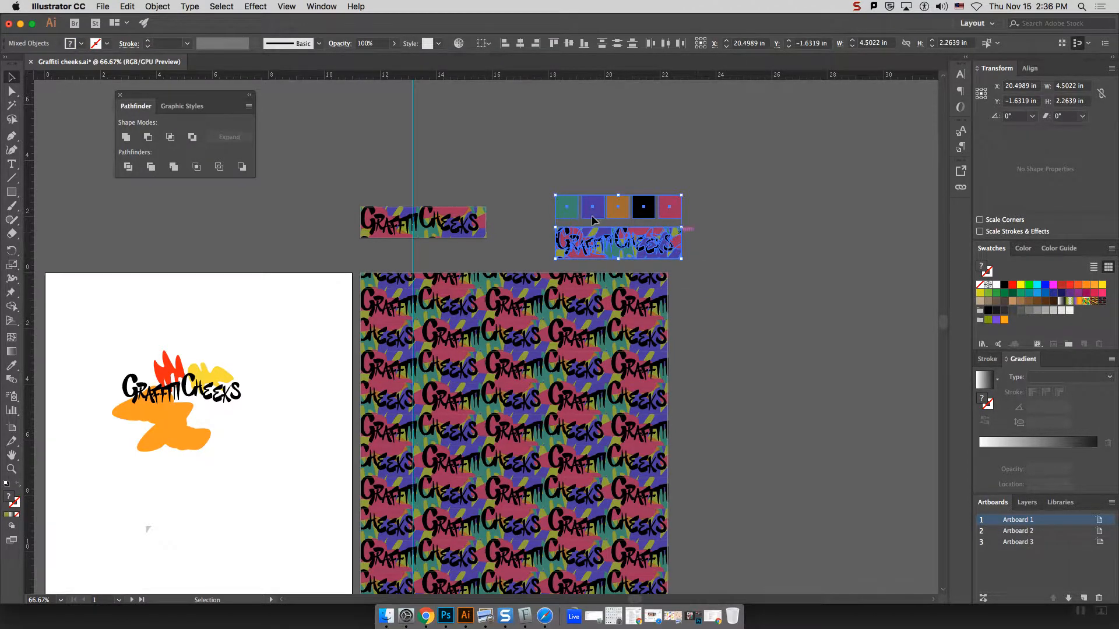
click(703, 241)
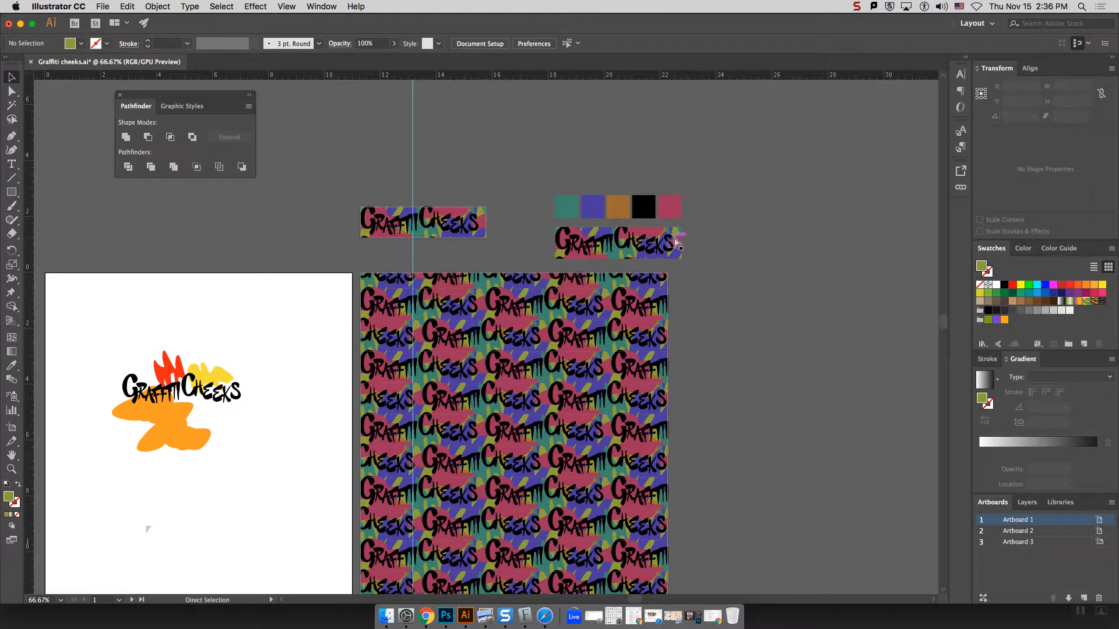
Try selecting all matching black artwork and all matching red artwork with the Magic Wand, starting from the copied tile.
key(super+equal)
key(super+equal)
key(super+equal)
scroll(839, 475, right, 10)
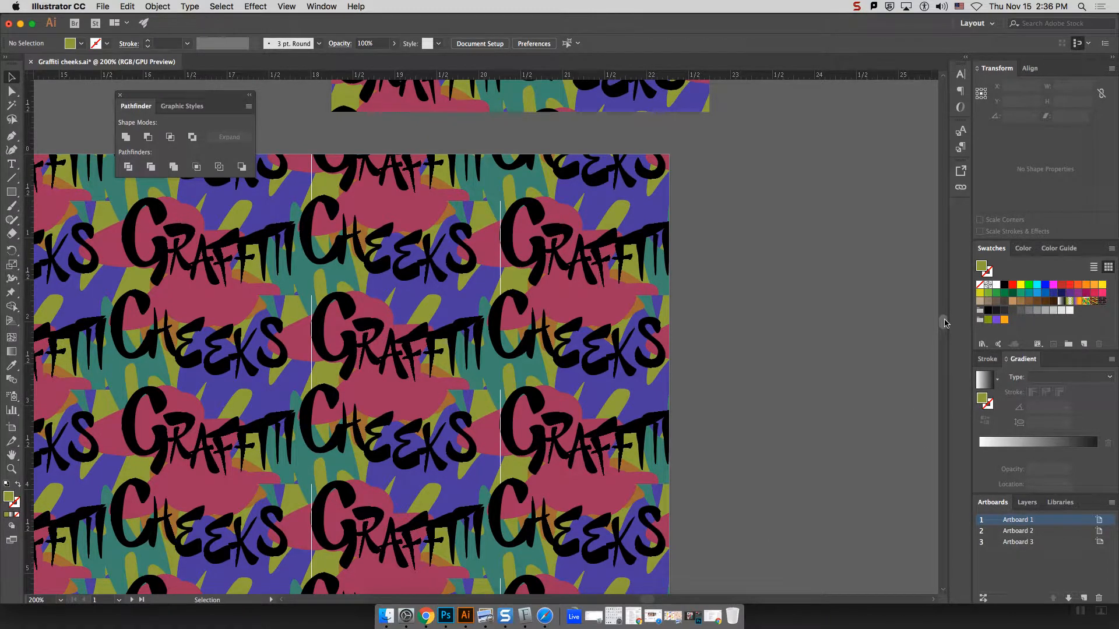
scroll(945, 322, up, 6)
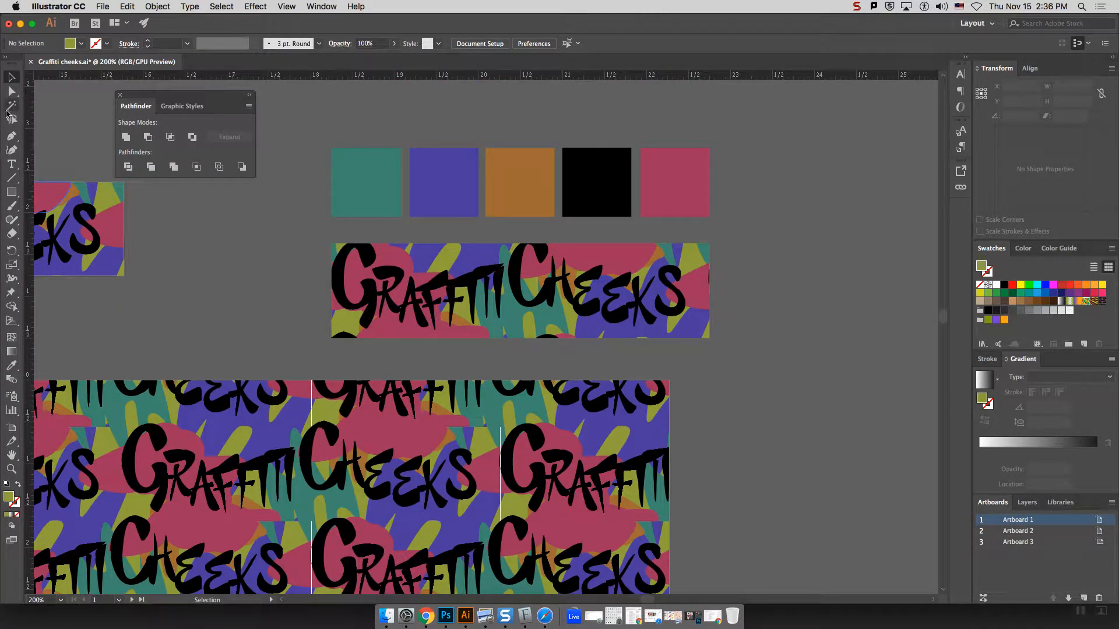
click(10, 107)
click(406, 328)
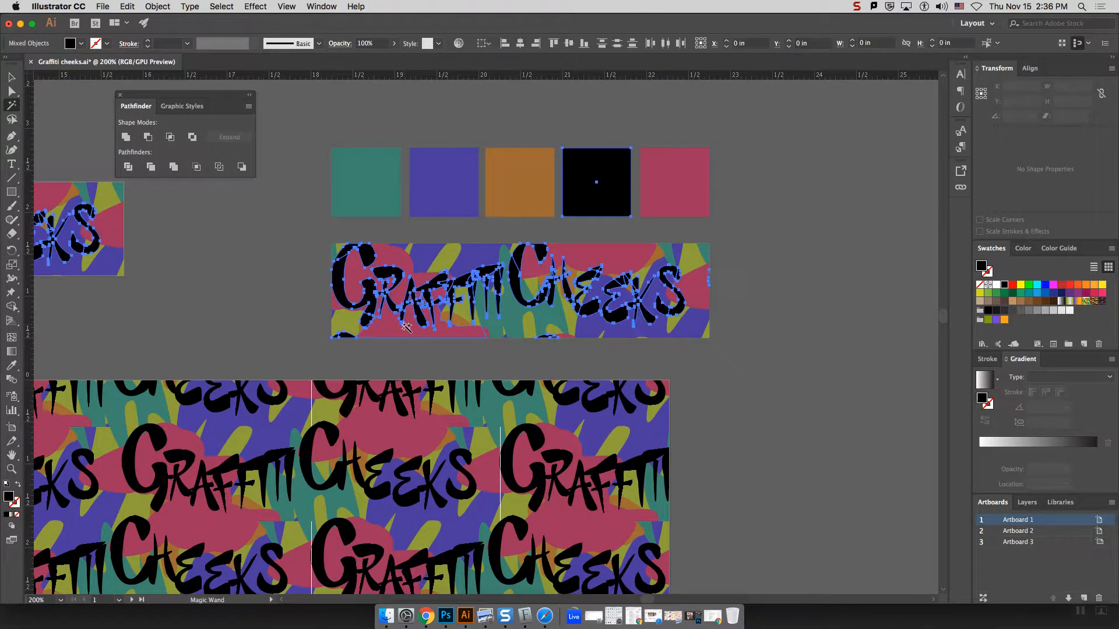
click(390, 333)
scroll(611, 252, right, 1)
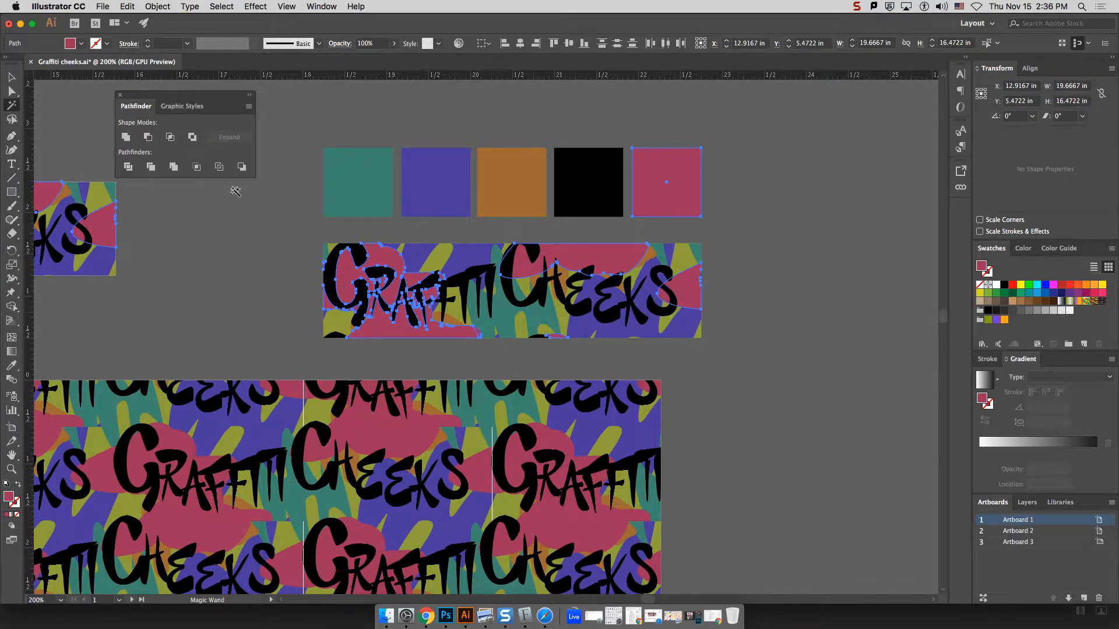
key(v)
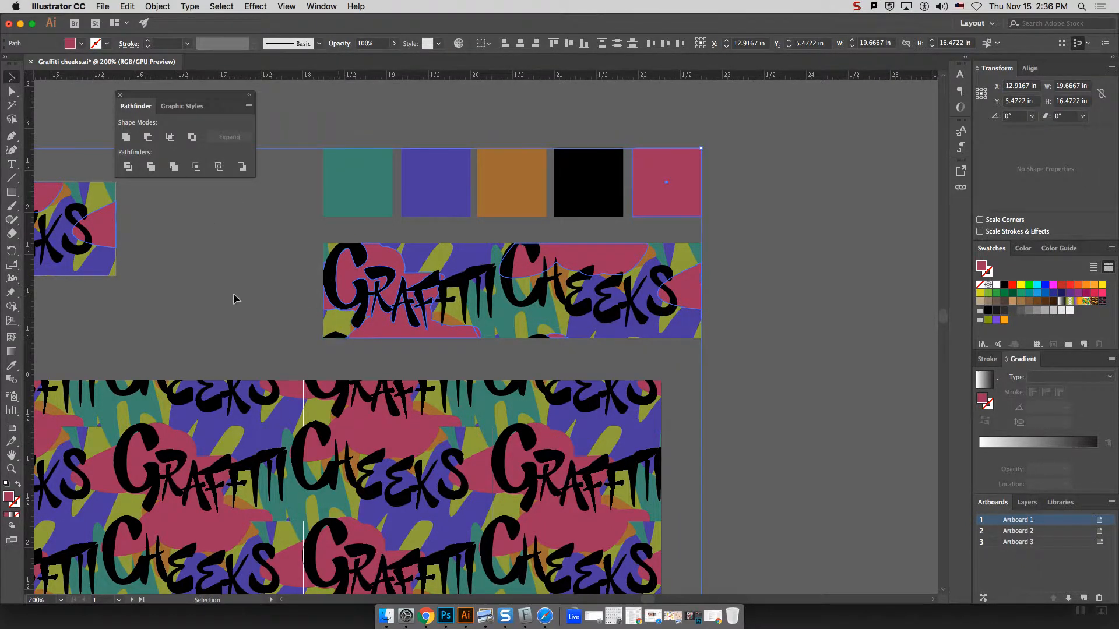
click(233, 299)
scroll(133, 287, right, 1)
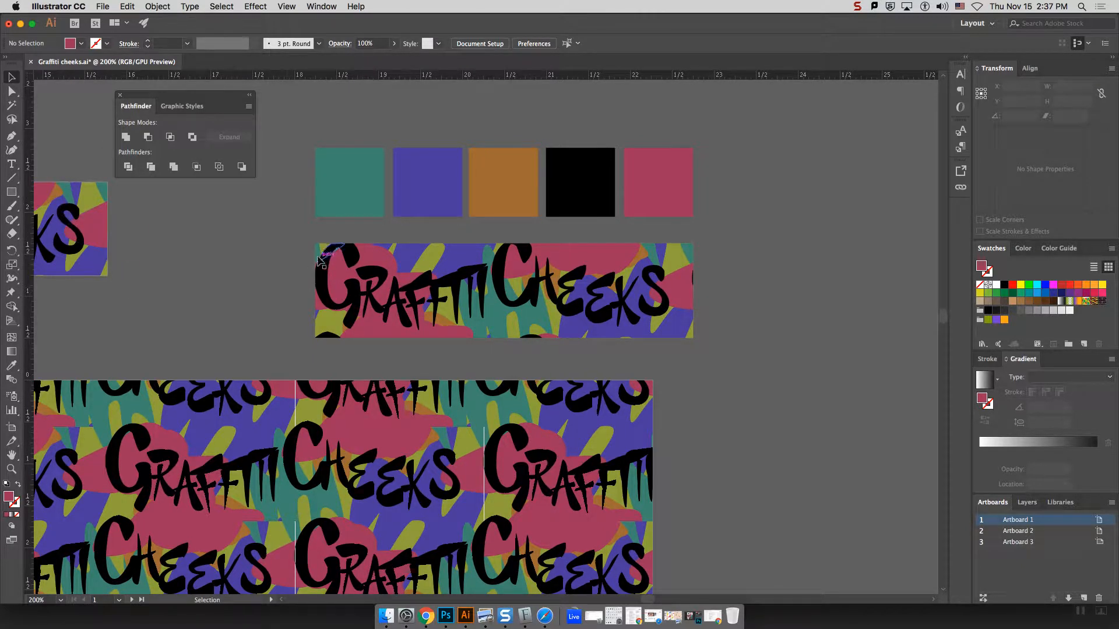
Try the Magic Wand again on the copied tile's red shapes and clear the selection.
click(11, 105)
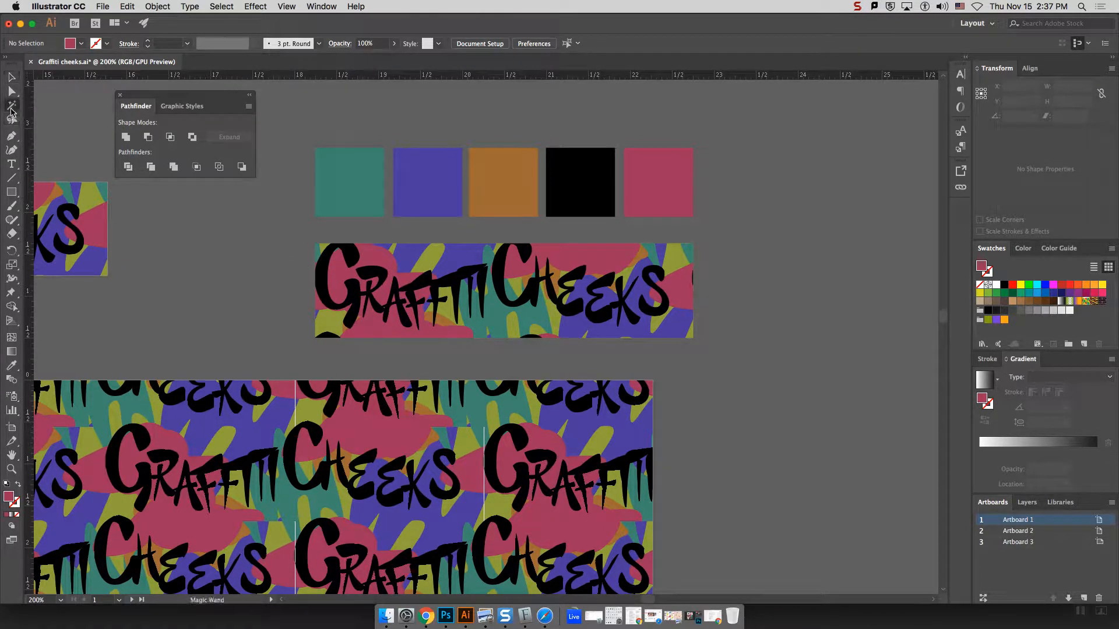
scroll(291, 262, right, 1)
click(511, 325)
scroll(511, 325, right, 1)
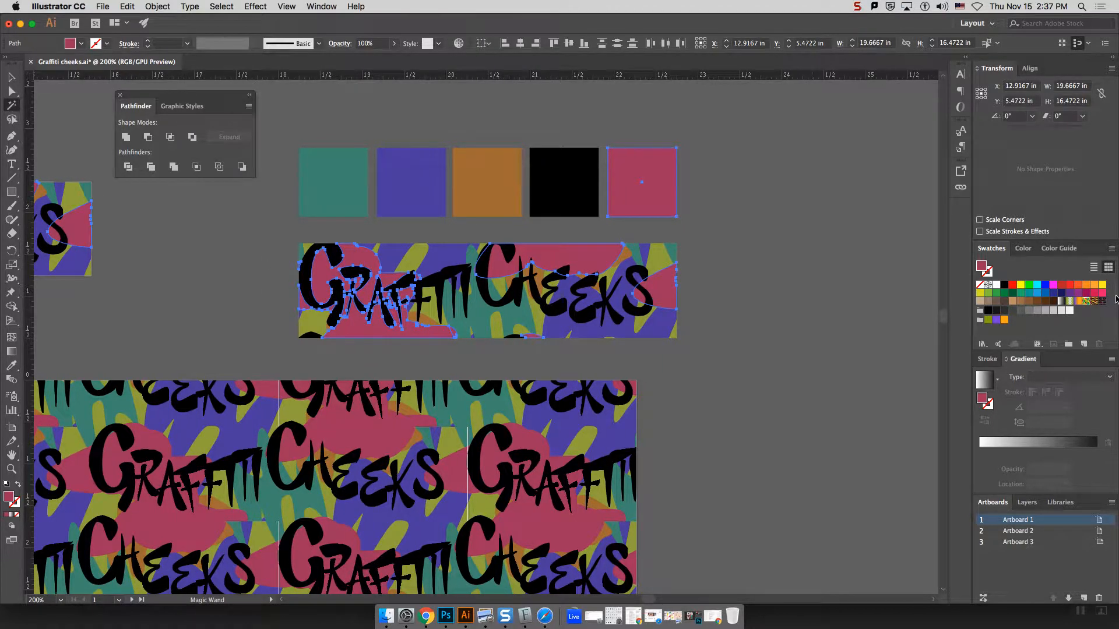
scroll(727, 257, right, 1)
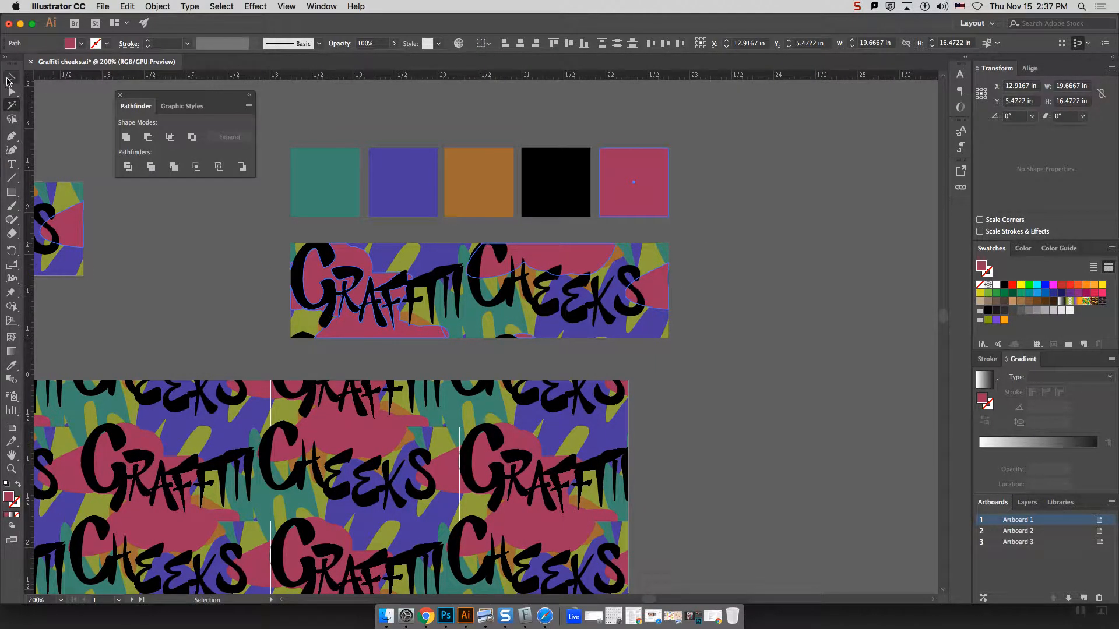
click(11, 77)
click(278, 142)
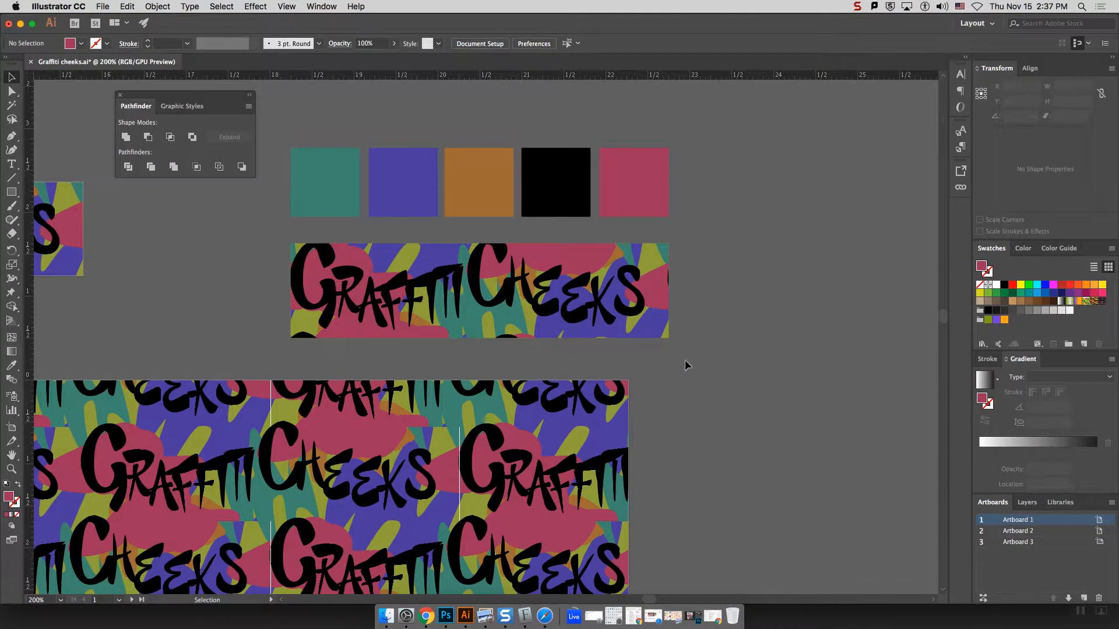
Select the five color swatches together with the copied Graffiti Cheeks tile and open Recolor Artwork for them.
drag(685, 361, 715, 361)
scroll(92, 88, right, 1)
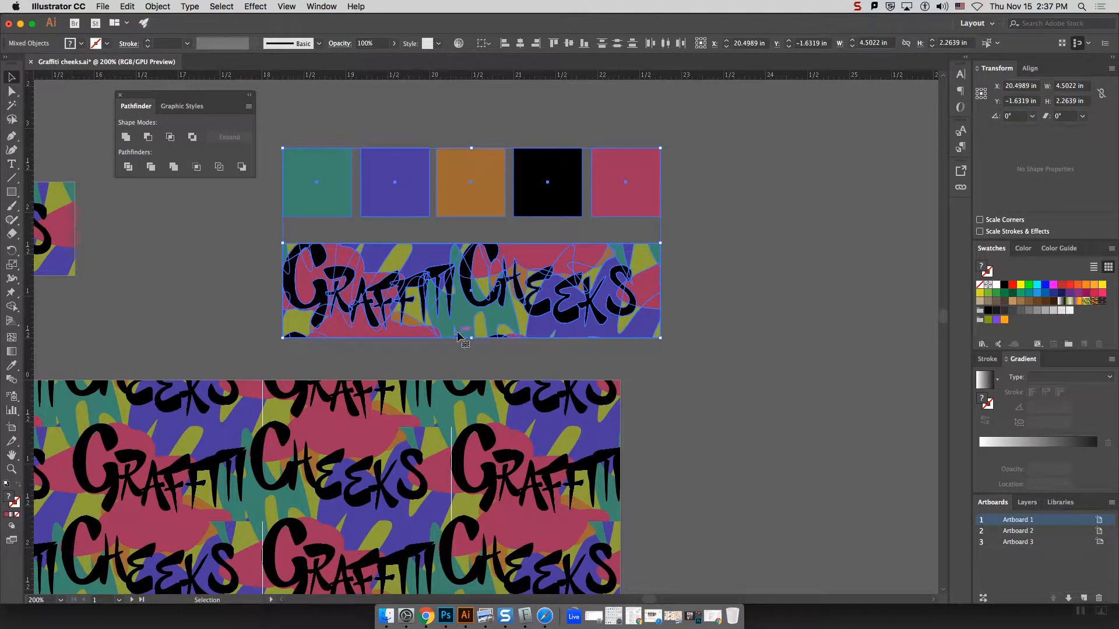
scroll(521, 466, right, 1)
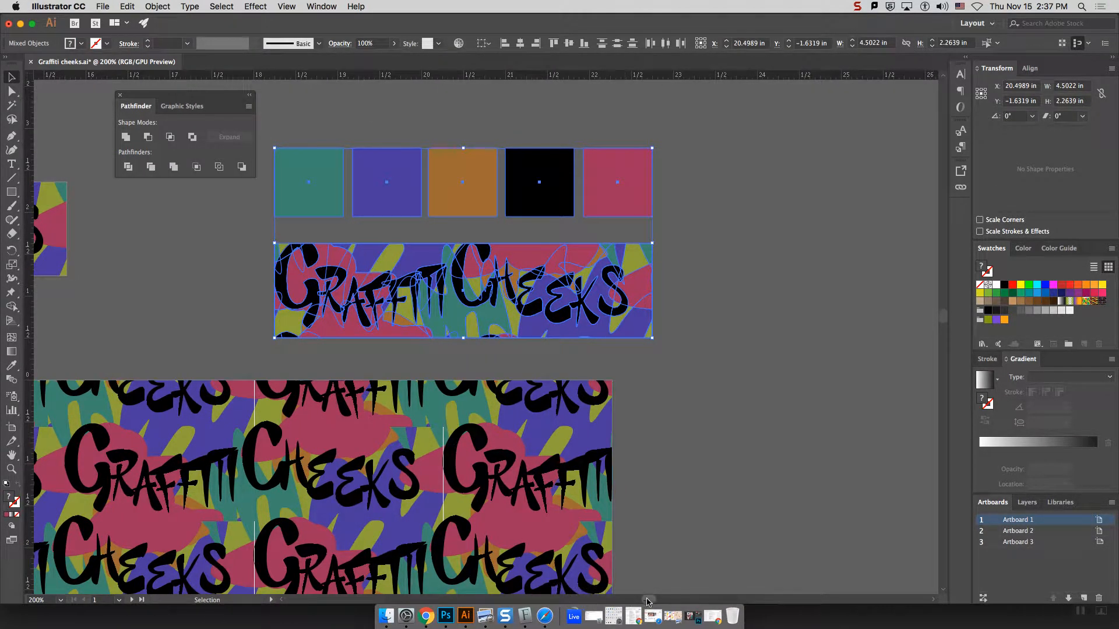
scroll(648, 603, left, 3)
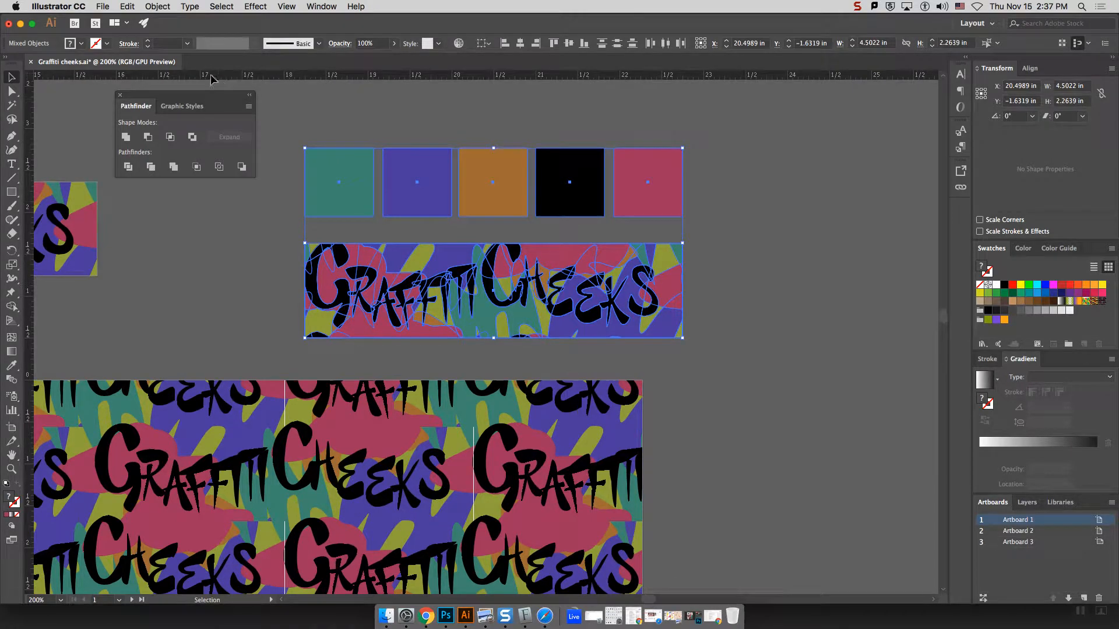
click(258, 3)
mouse_move(221, 5)
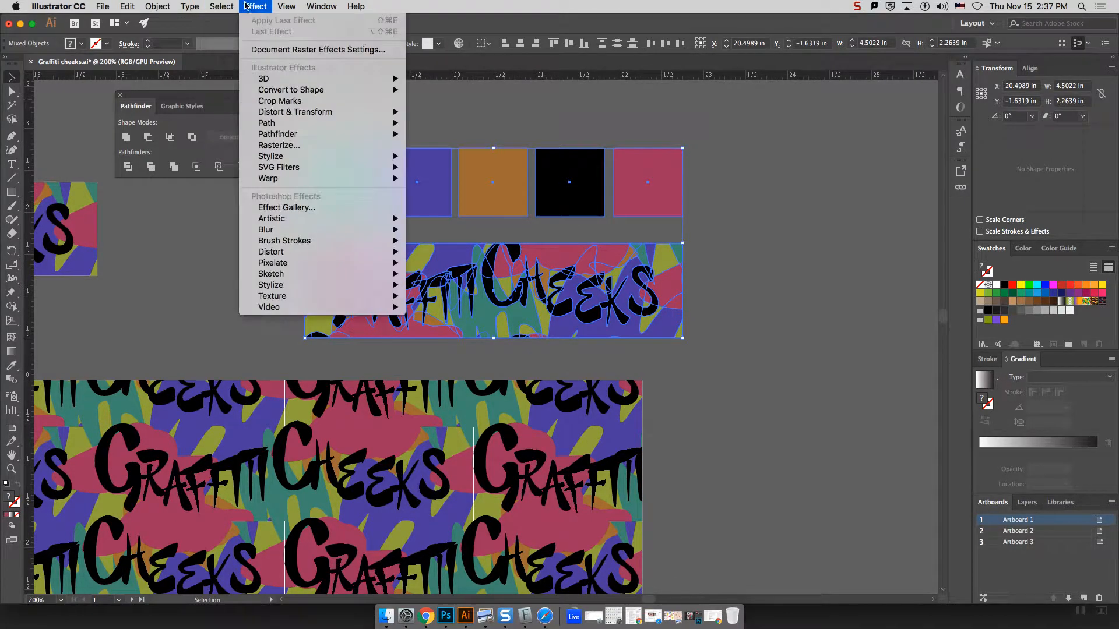
click(440, 40)
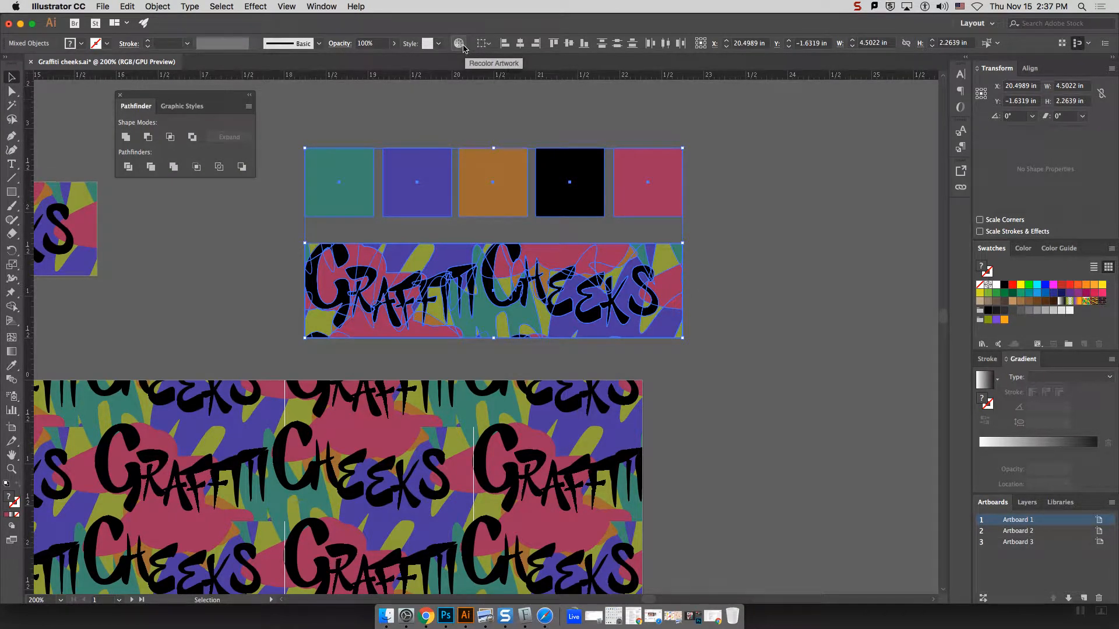
click(130, 6)
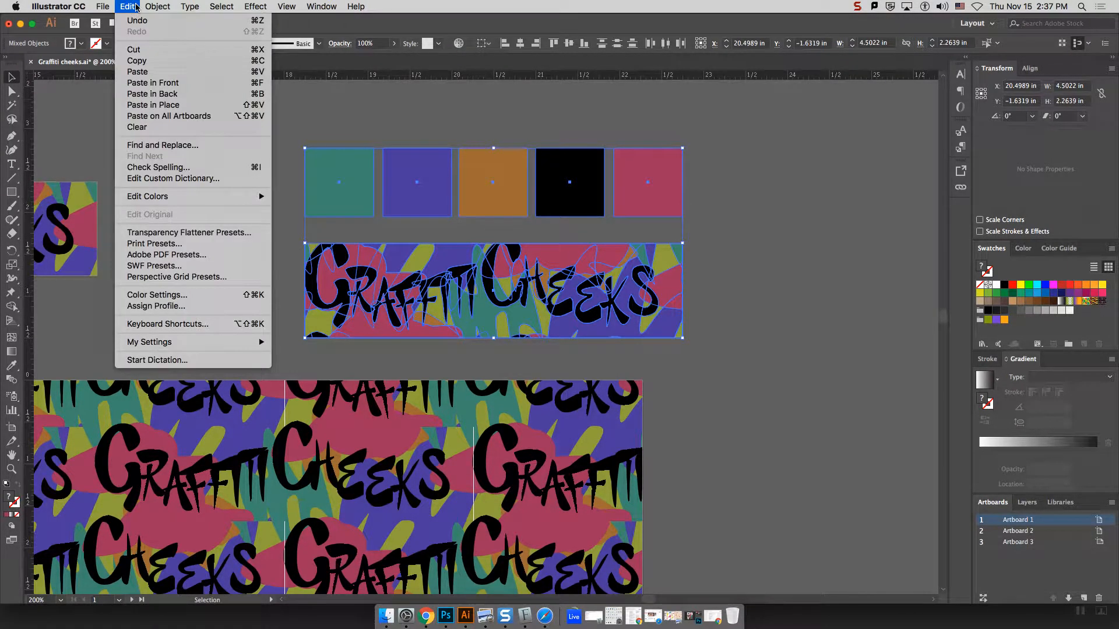
mouse_move(156, 7)
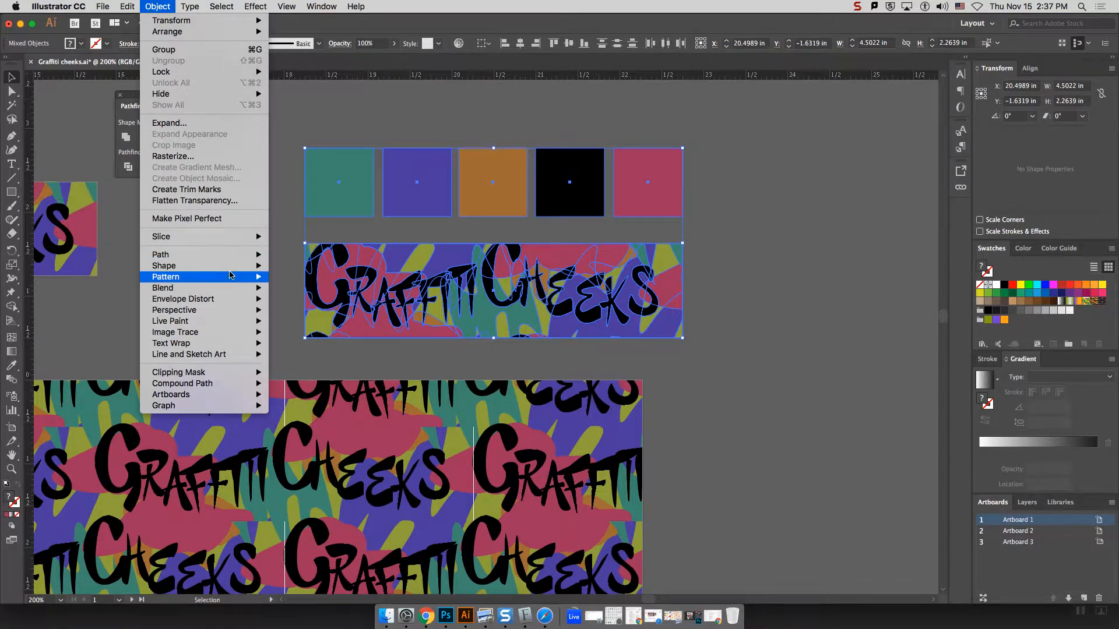
click(458, 46)
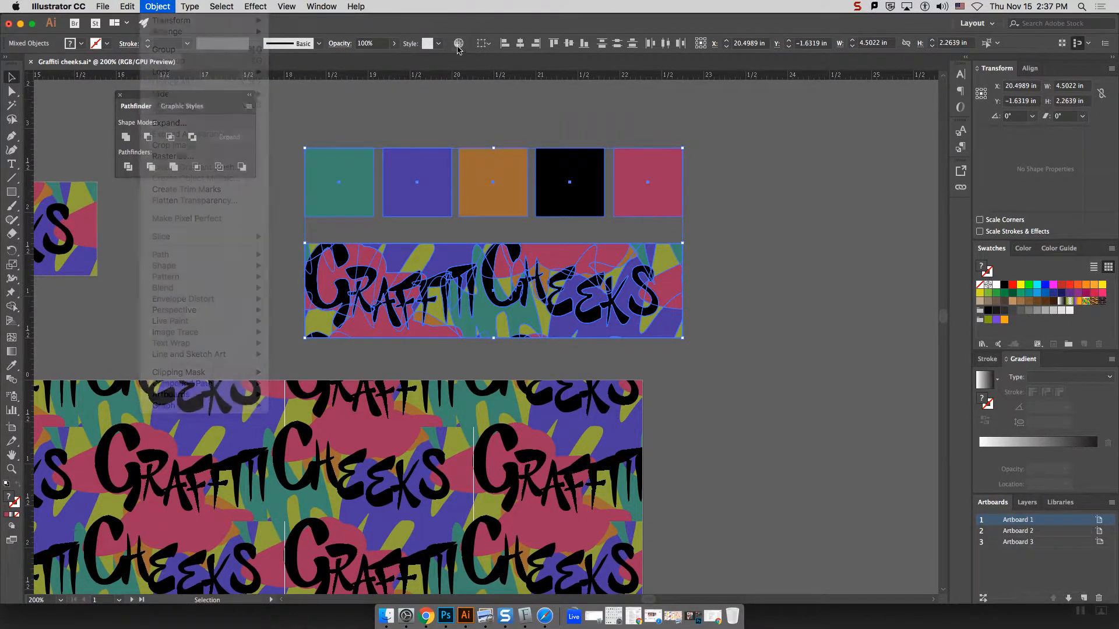
click(459, 45)
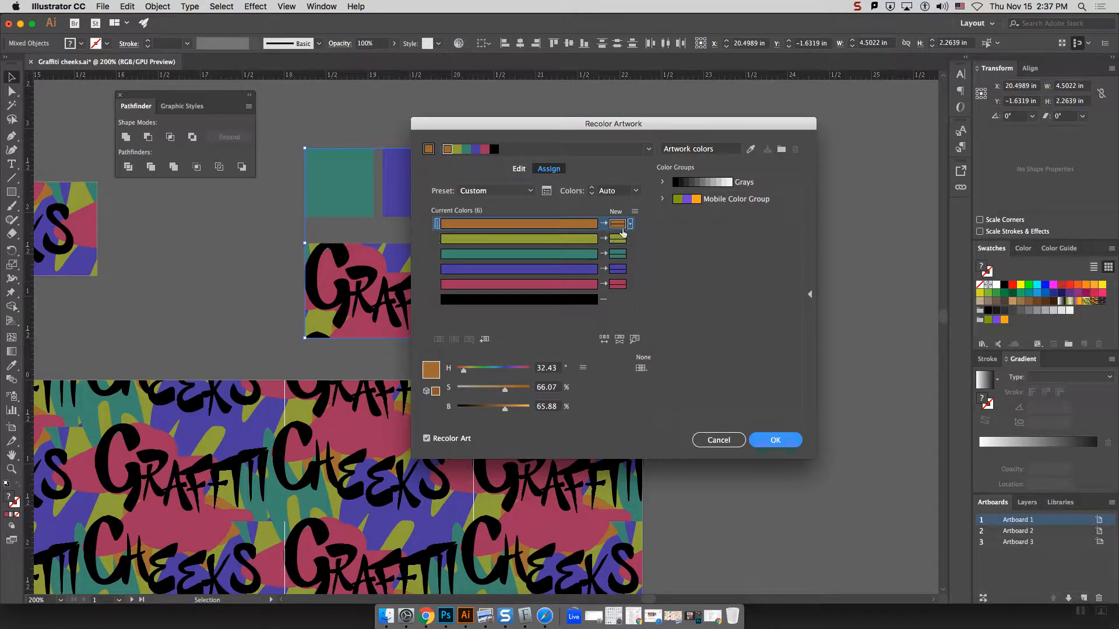
Set the colorization method to Exact for all colors and move the Recolor Artwork dialog away from the artwork.
click(629, 242)
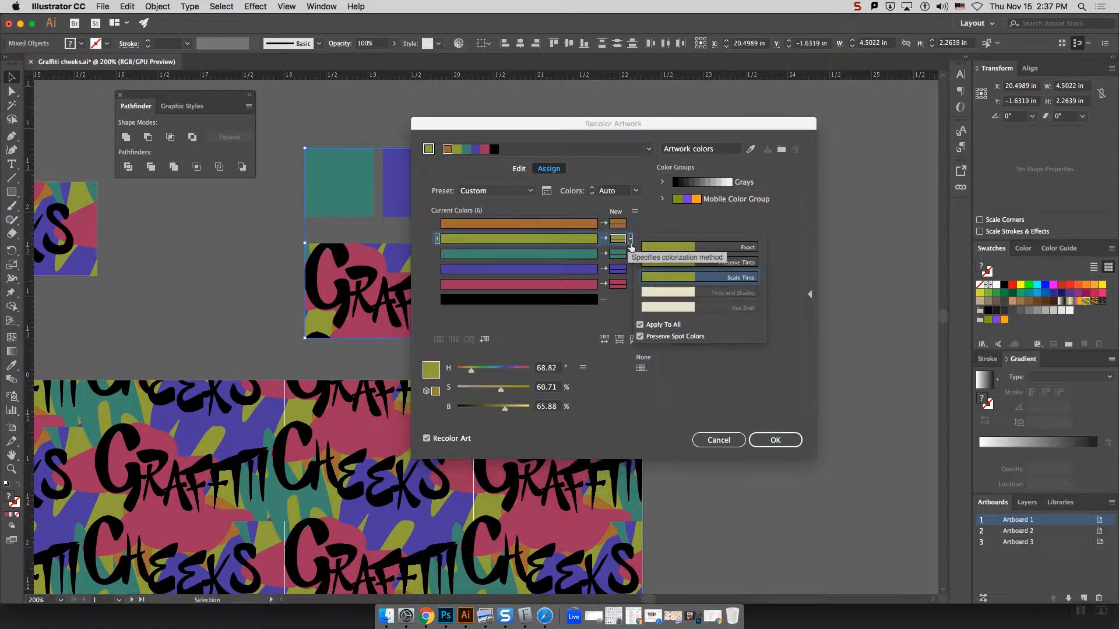
click(630, 243)
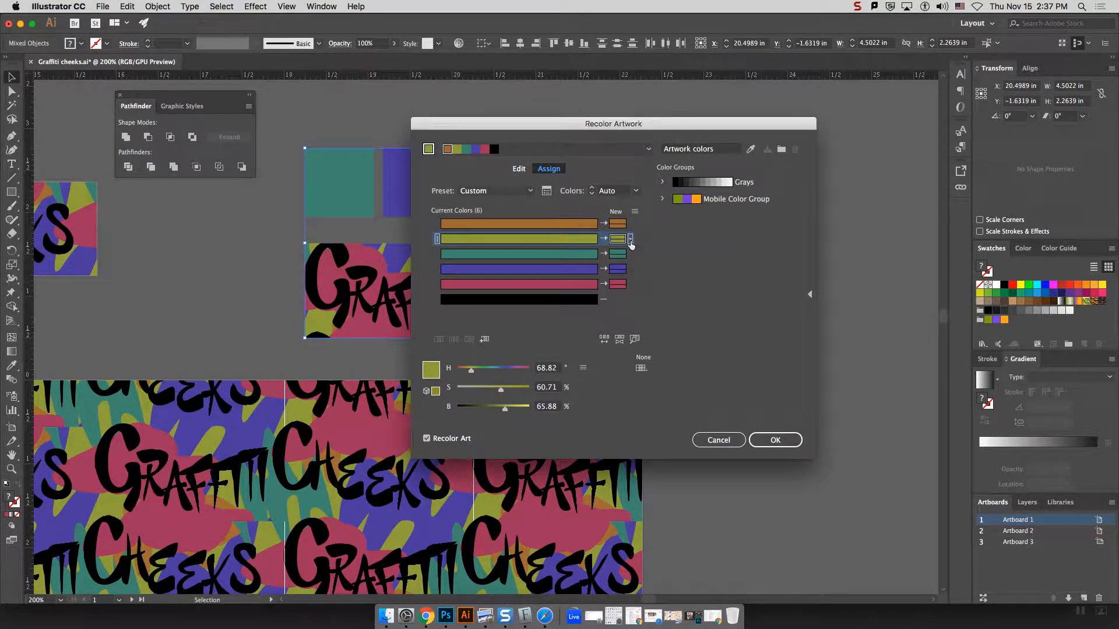
click(629, 241)
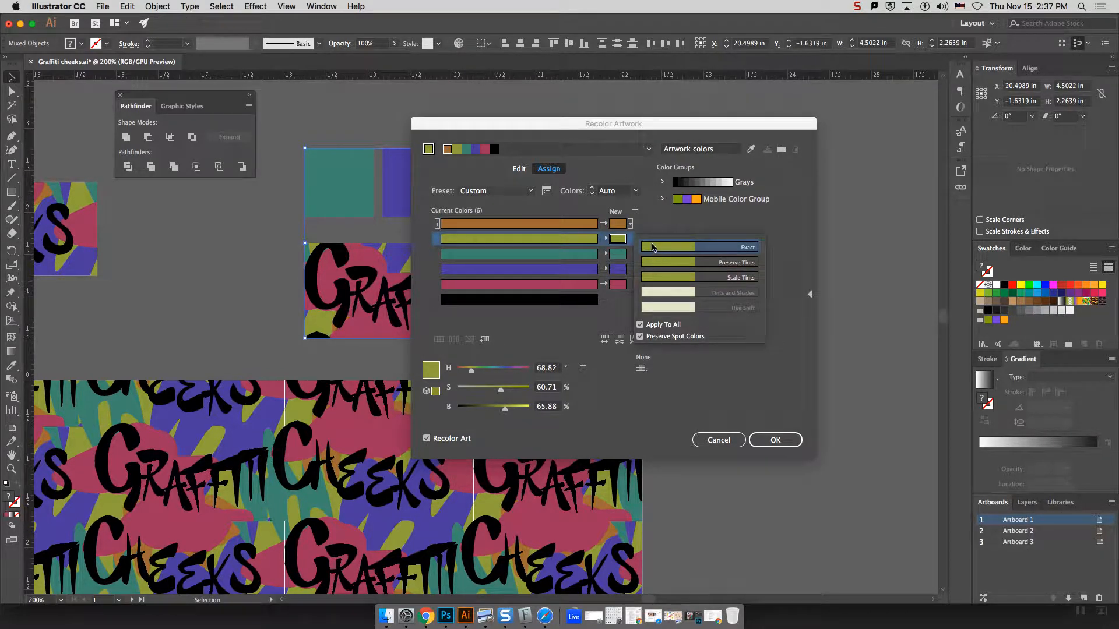
click(631, 243)
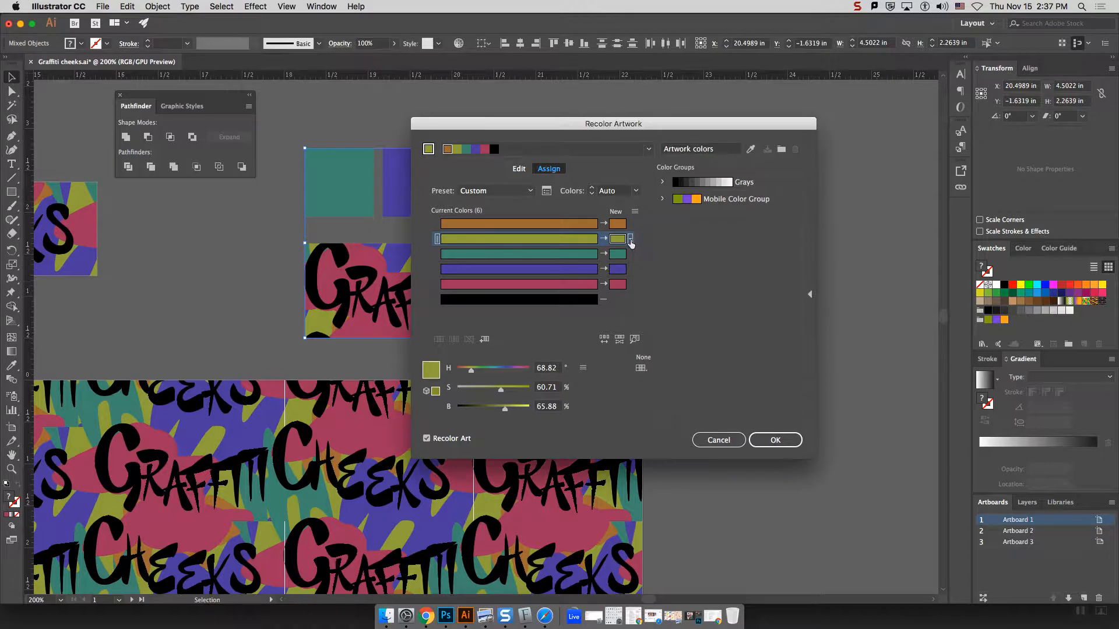
drag(560, 122, 764, 105)
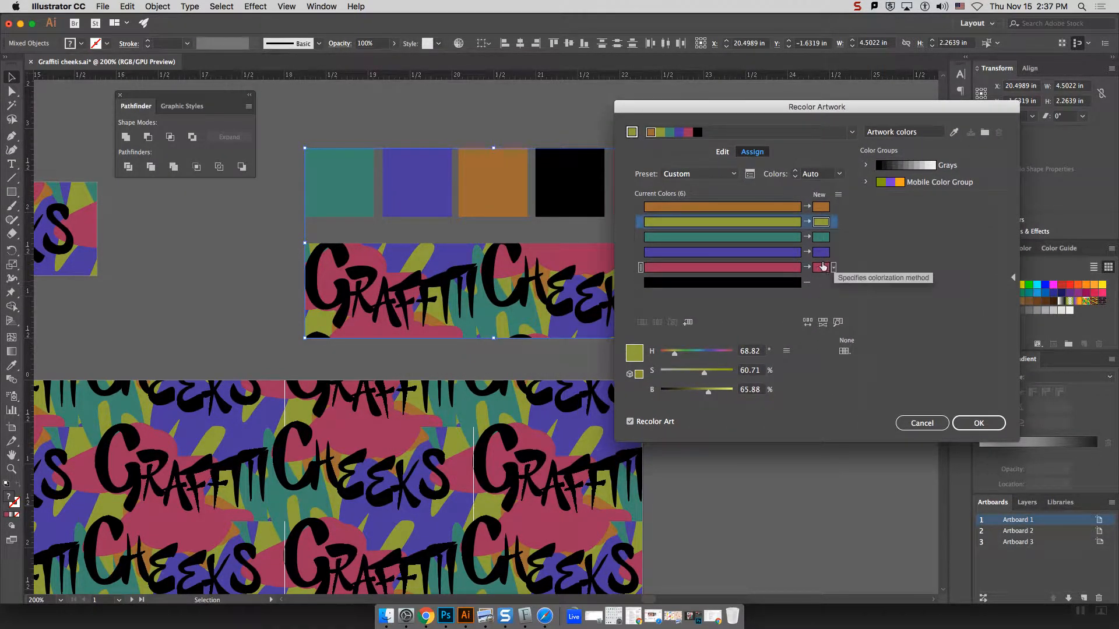
drag(768, 109, 804, 101)
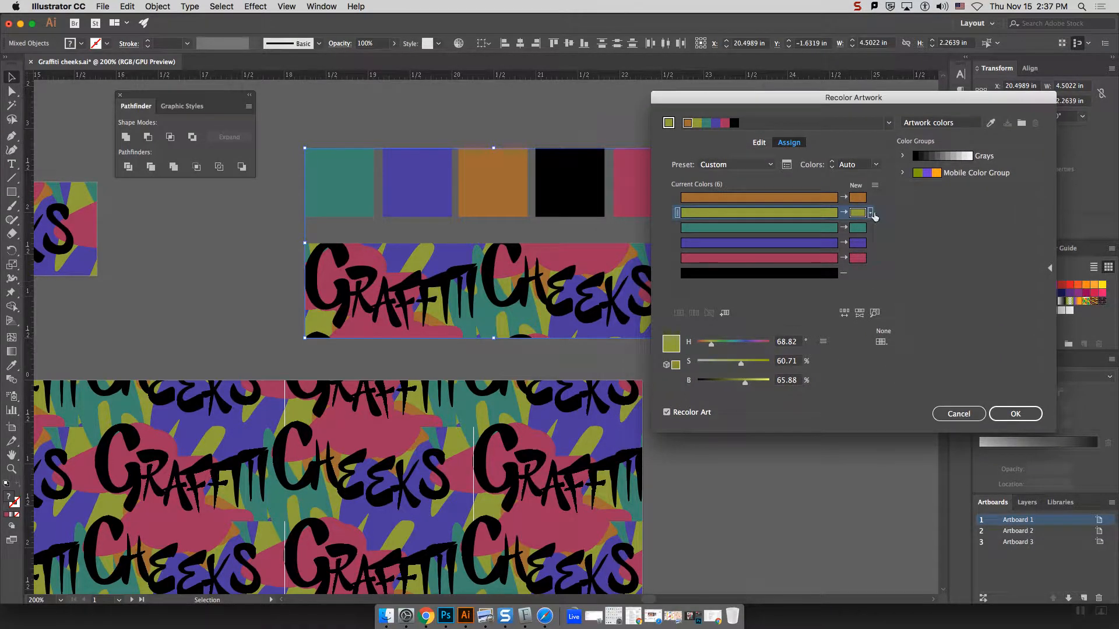
Replace the olive green with a brighter yellow-green of about H 66°, S 82%, B 87% using the Color Picker.
click(869, 197)
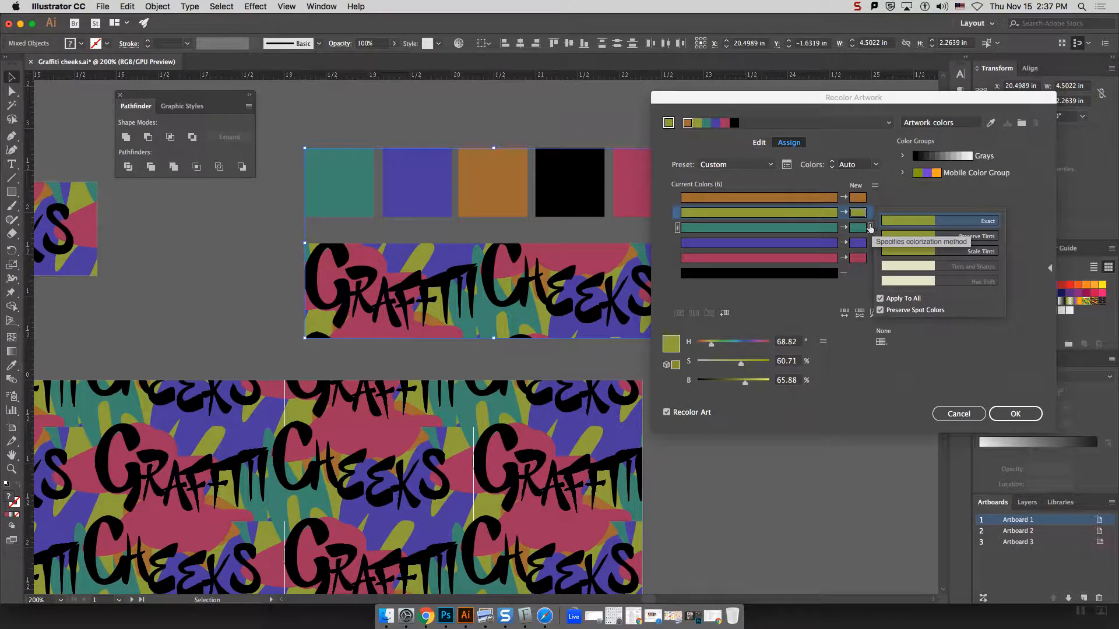
click(754, 146)
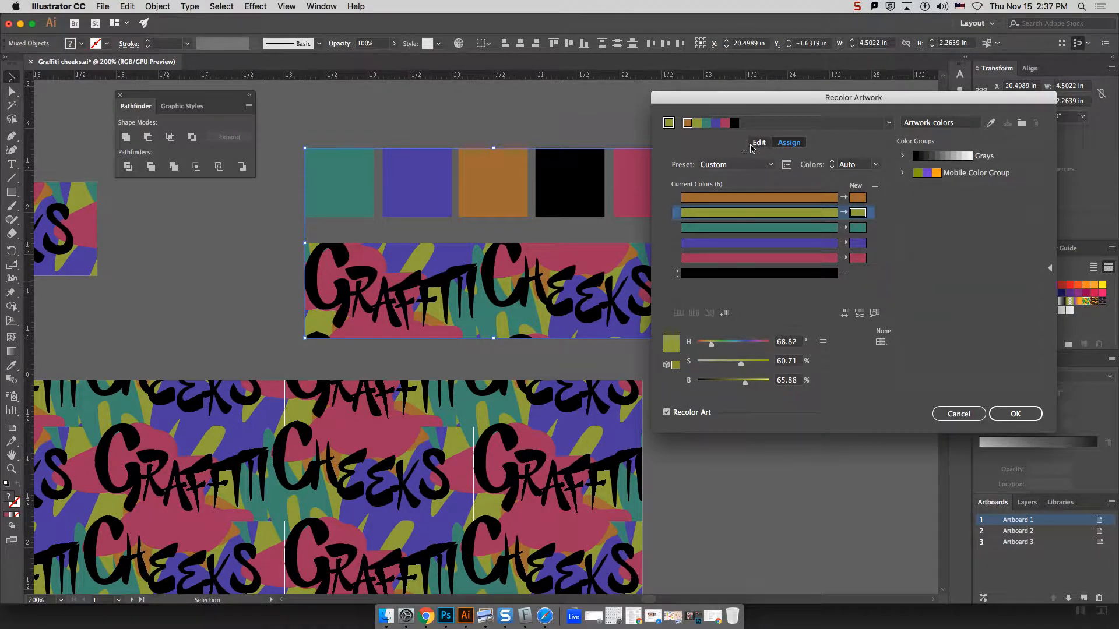
double_click(858, 213)
drag(770, 162, 802, 148)
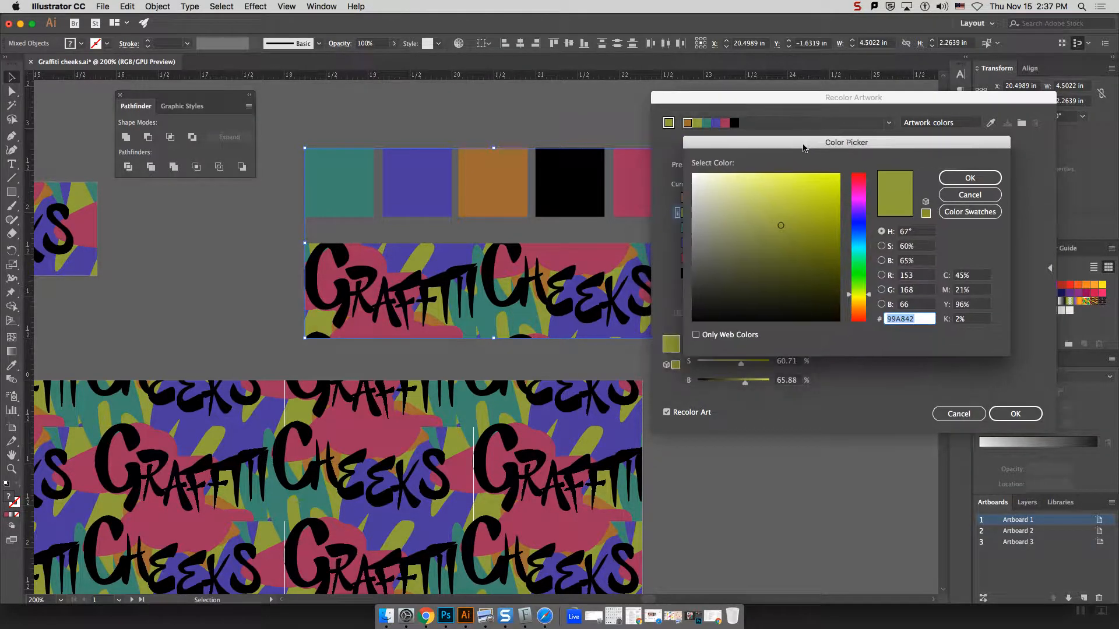
click(813, 192)
click(945, 179)
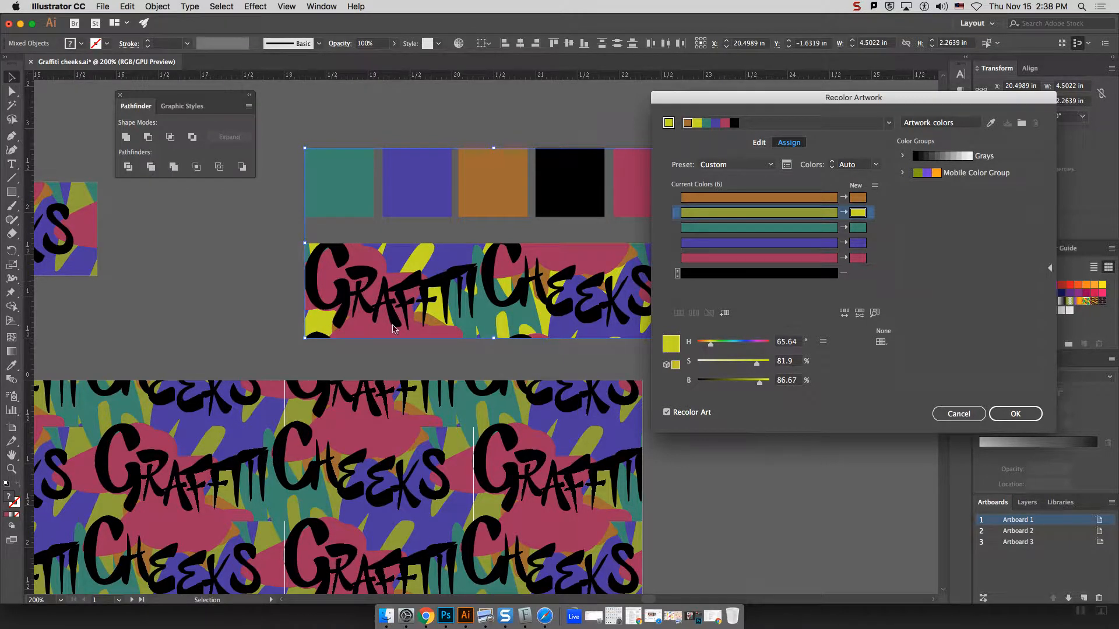
Link the harmony colors and rotate them around the color wheel until the orange becomes red at about H 360°, S 64%, B 66%.
click(761, 144)
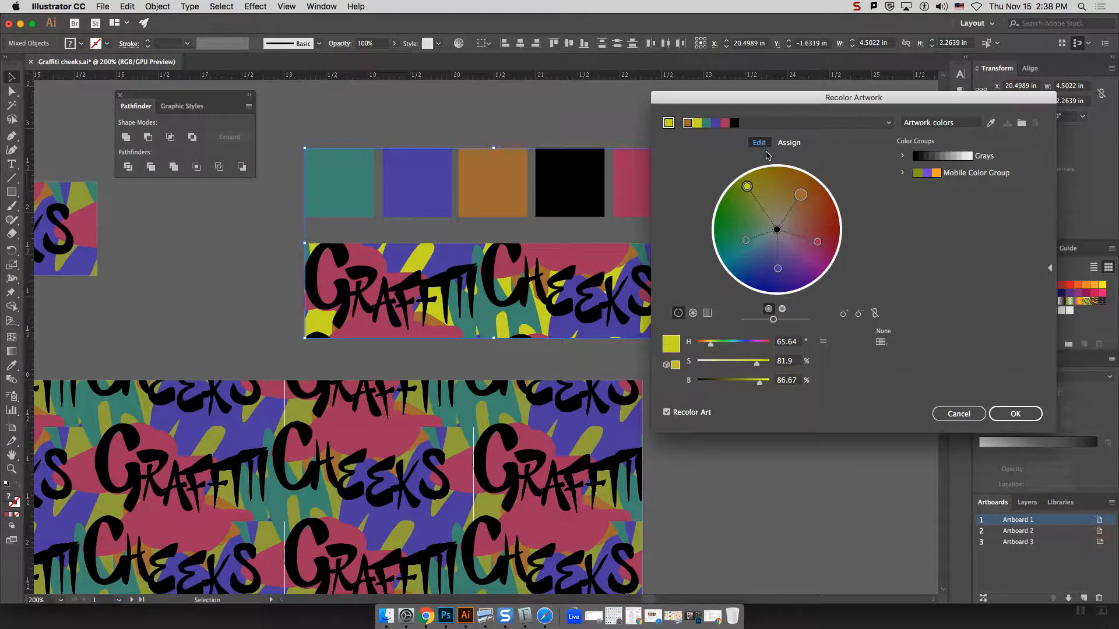
mouse_move(746, 187)
mouse_down()
mouse_move(802, 192)
mouse_move(817, 229)
mouse_up()
click(801, 196)
click(874, 312)
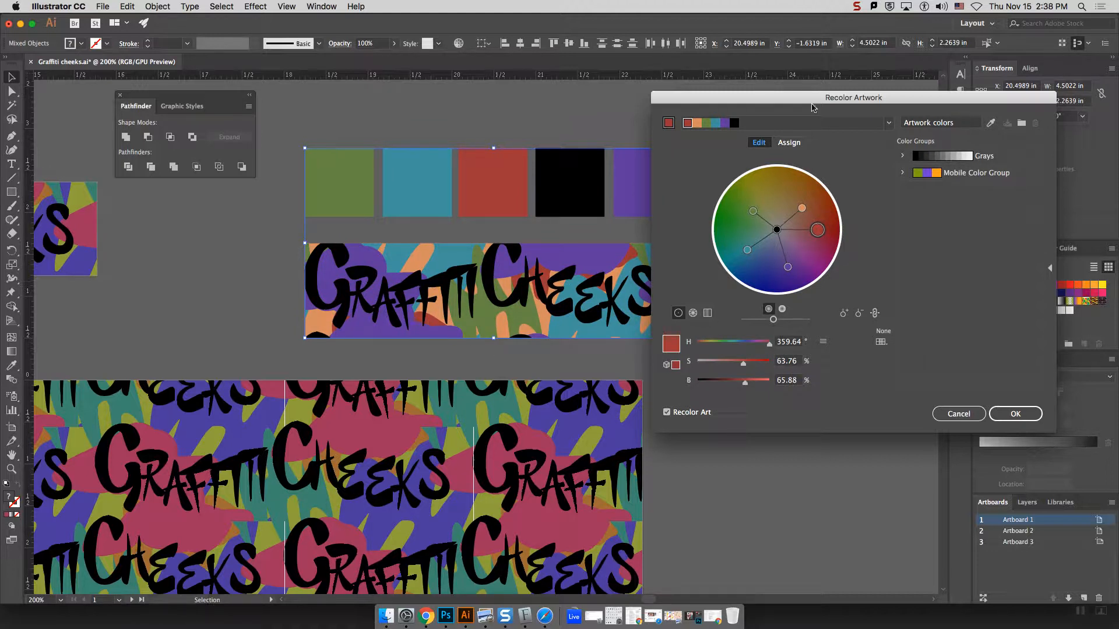
Include the black row in the recoloring and give it its own new color in the color assignments.
click(789, 143)
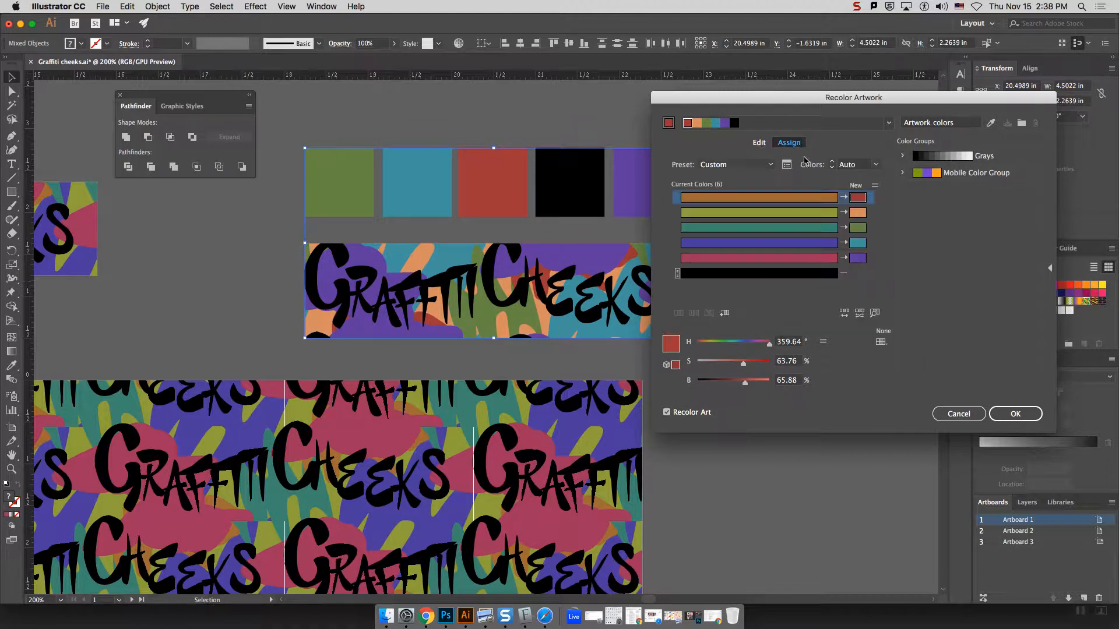
click(822, 277)
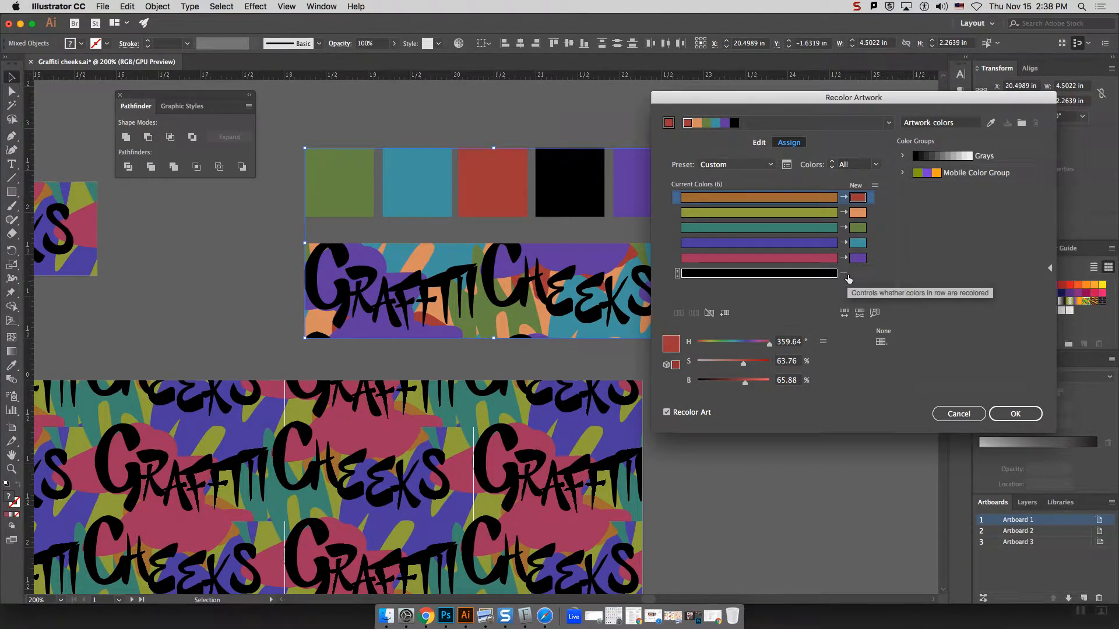
click(845, 276)
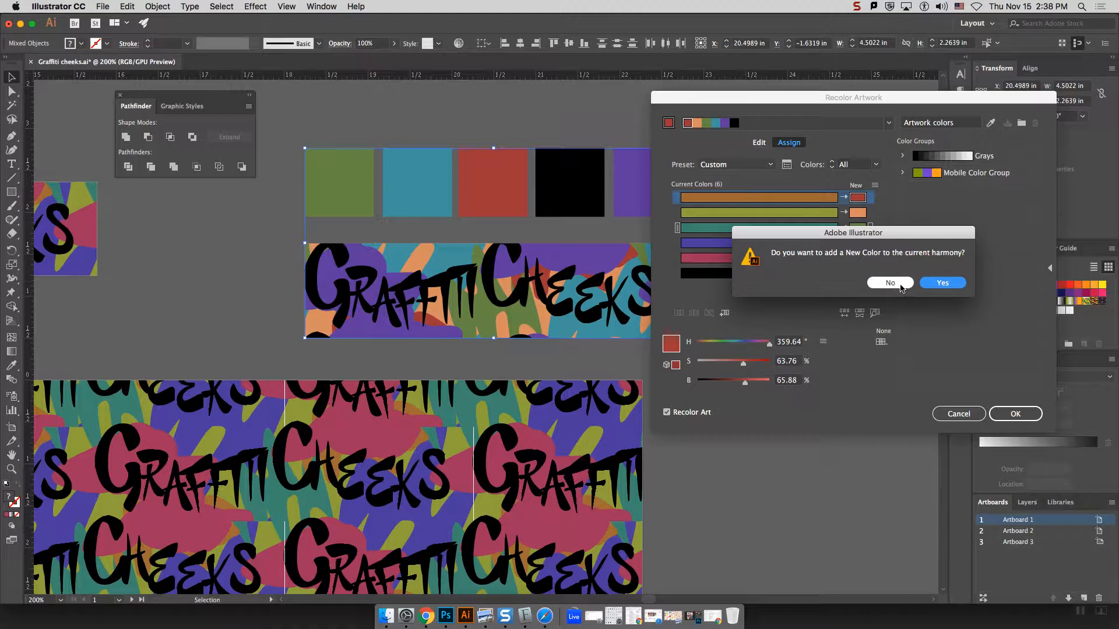
click(885, 282)
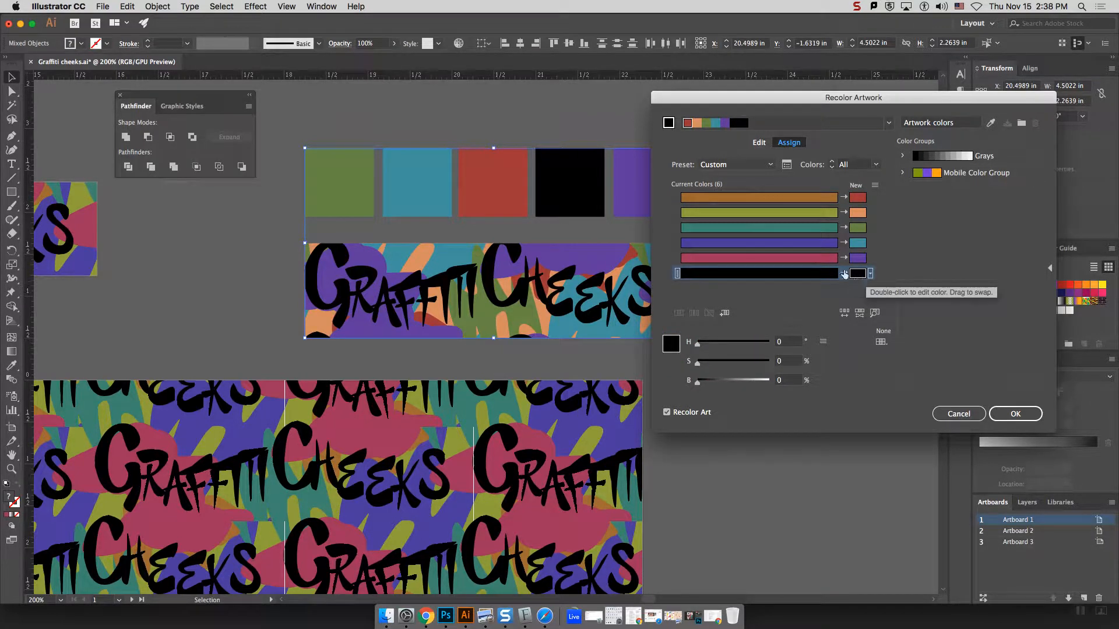
Rotate the linked harmony on the color wheel until the red becomes purple, and unlink the harmony colors.
click(751, 140)
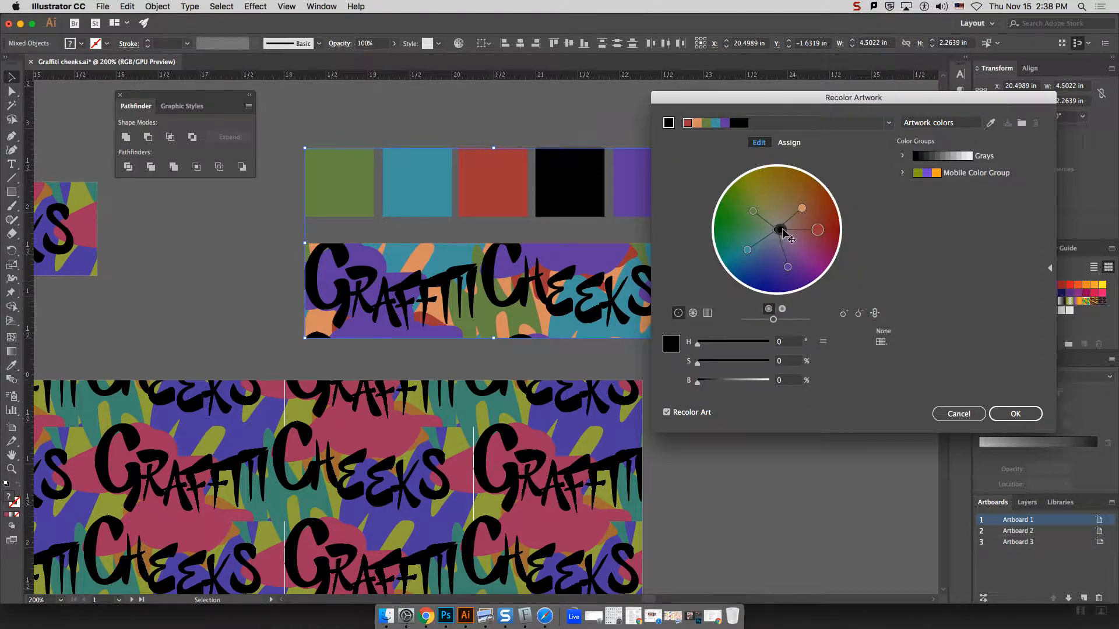
mouse_move(778, 233)
mouse_down()
mouse_move(801, 242)
mouse_move(783, 251)
mouse_move(802, 214)
mouse_move(786, 237)
mouse_move(812, 225)
mouse_up()
click(876, 314)
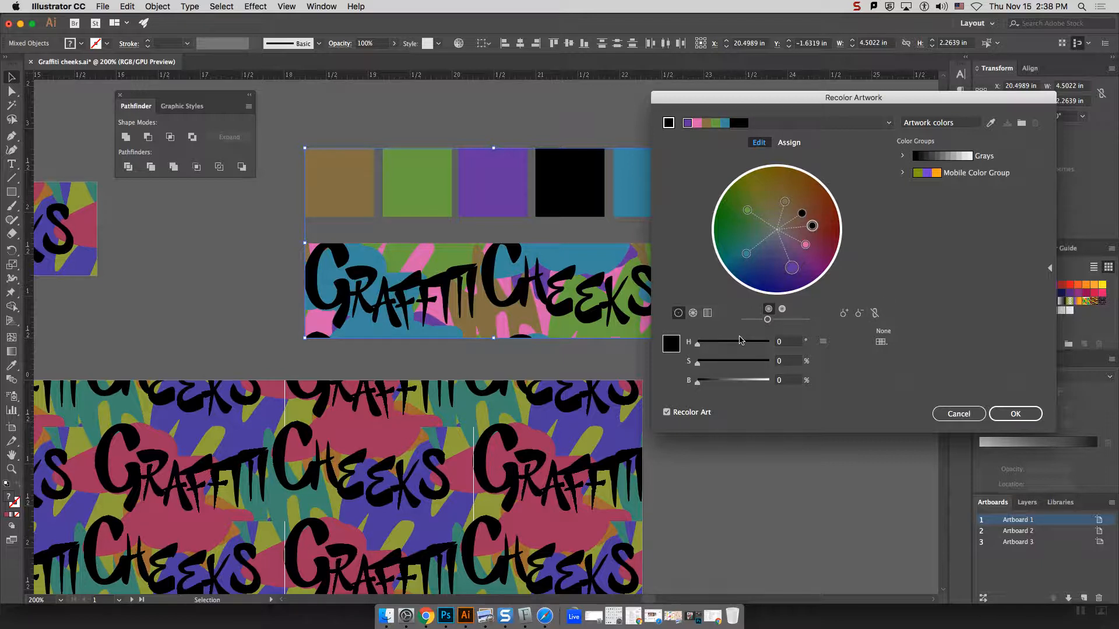
Raise the brightness of both black harmony colors to 76%, turning the lettering teal.
mouse_move(697, 383)
mouse_down()
mouse_move(726, 384)
mouse_move(699, 364)
mouse_move(727, 364)
mouse_move(730, 348)
mouse_move(753, 383)
mouse_up()
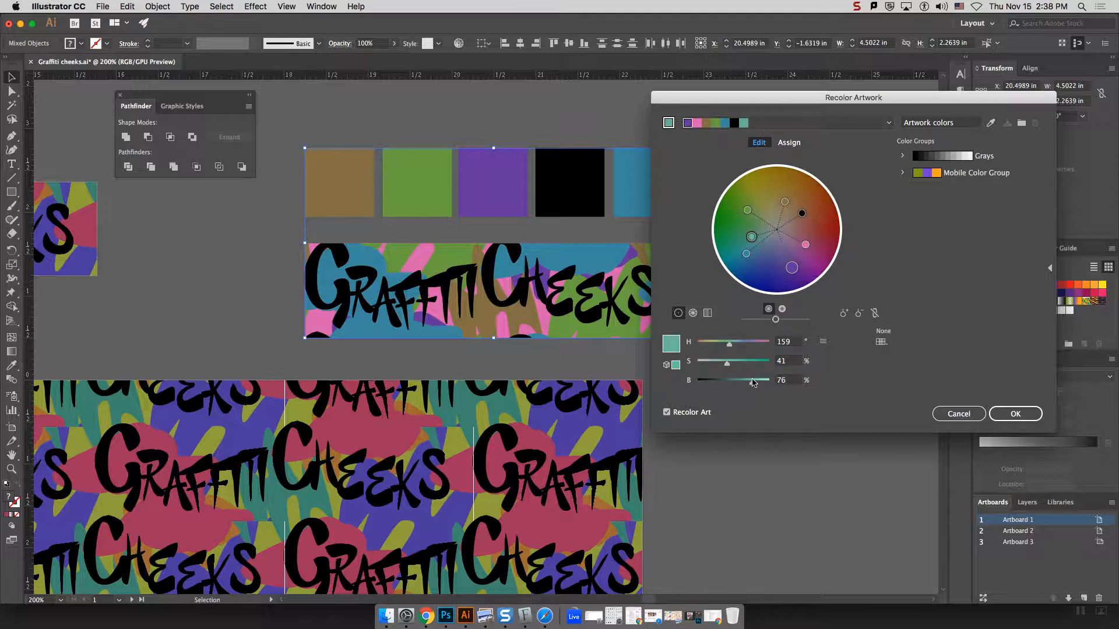
click(801, 213)
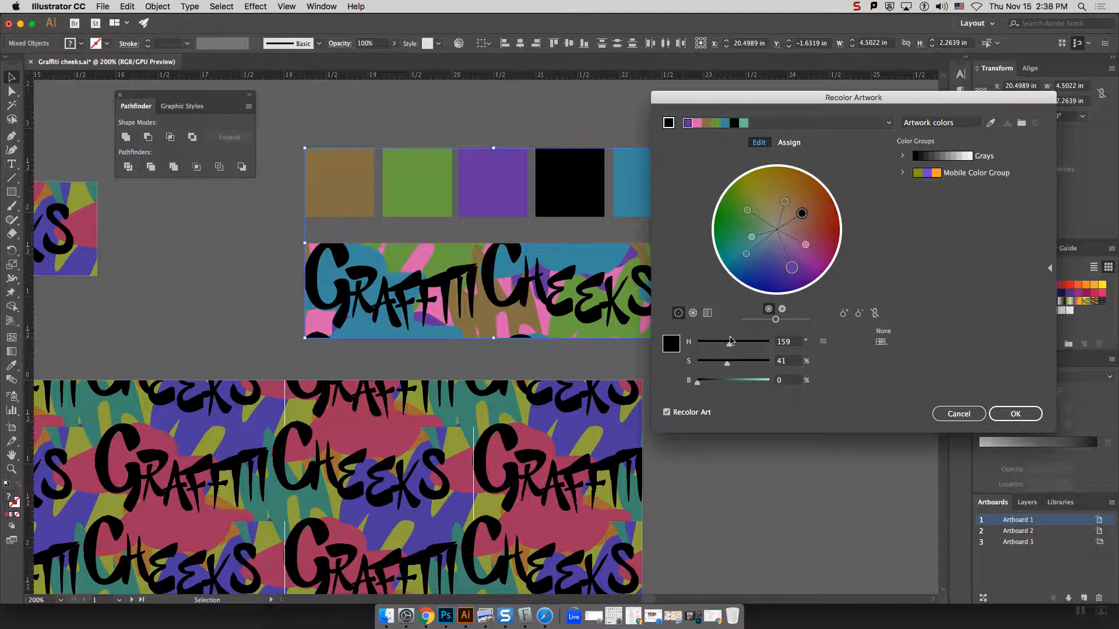
drag(697, 382, 755, 388)
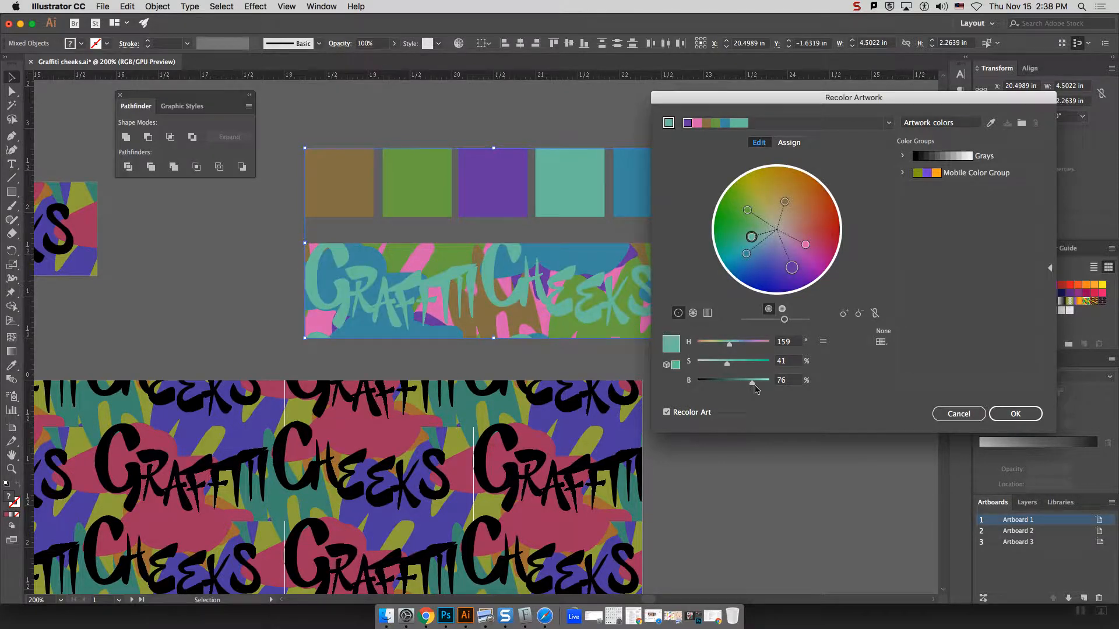
Shift the green to a mustard of about H 55°, S 89%, B 66%, apply the recoloring and deselect the artwork.
mouse_move(747, 238)
mouse_down()
mouse_move(736, 220)
mouse_move(766, 183)
mouse_up()
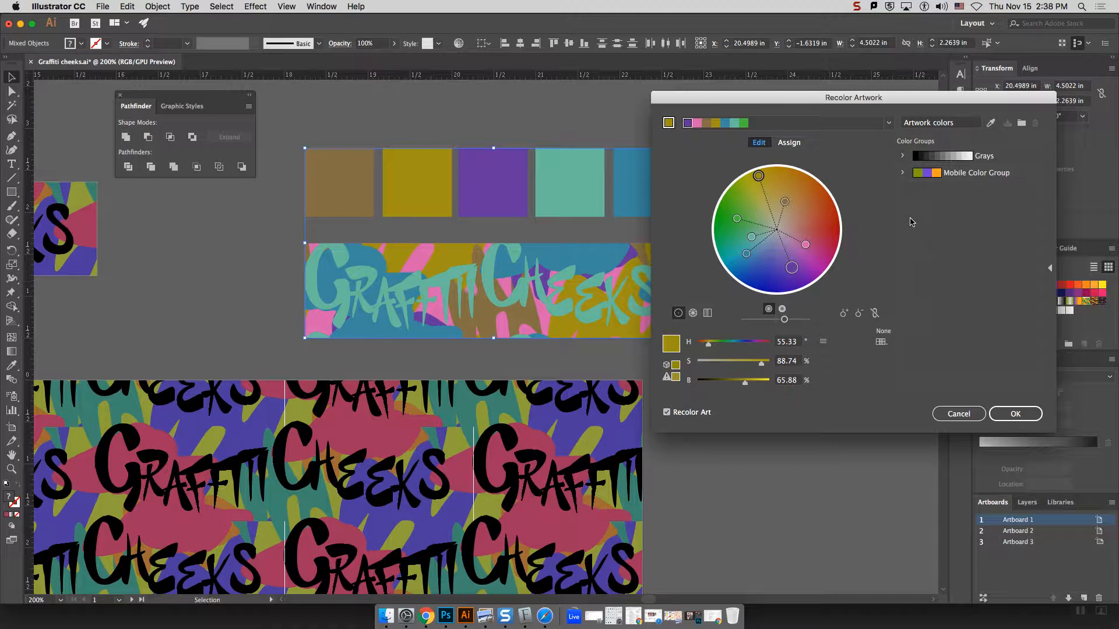
drag(911, 97, 710, 84)
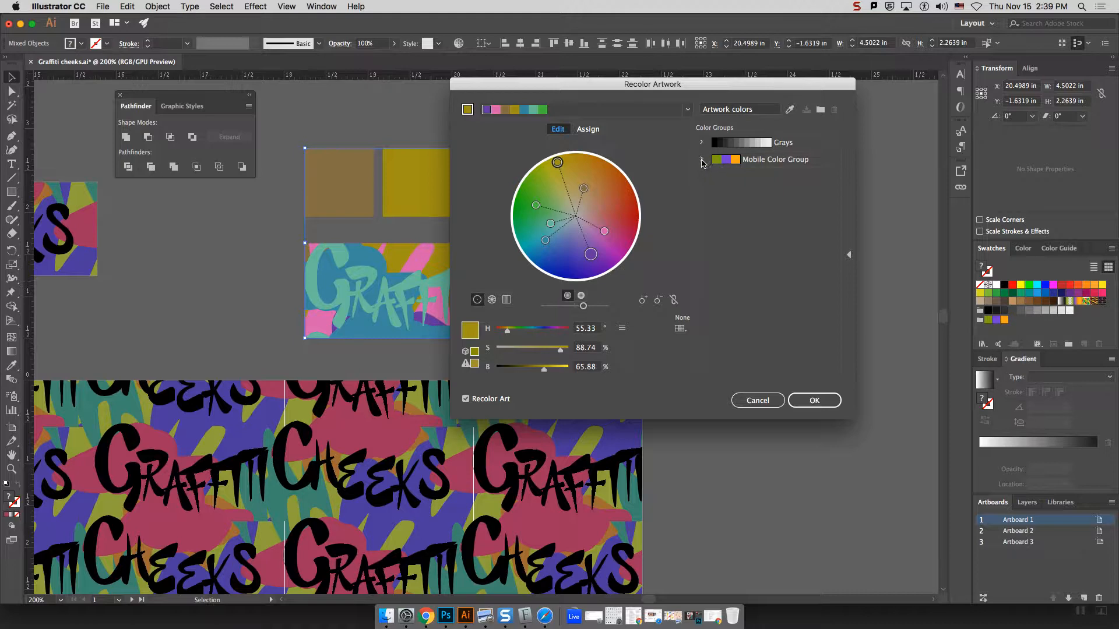
click(702, 161)
click(702, 161)
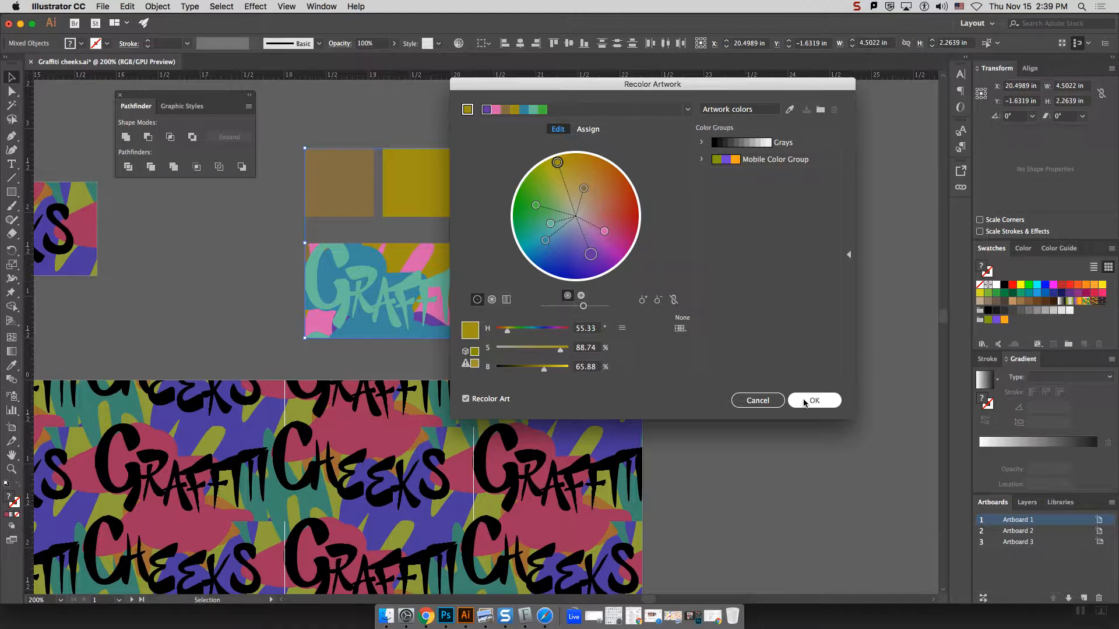
click(805, 402)
click(819, 309)
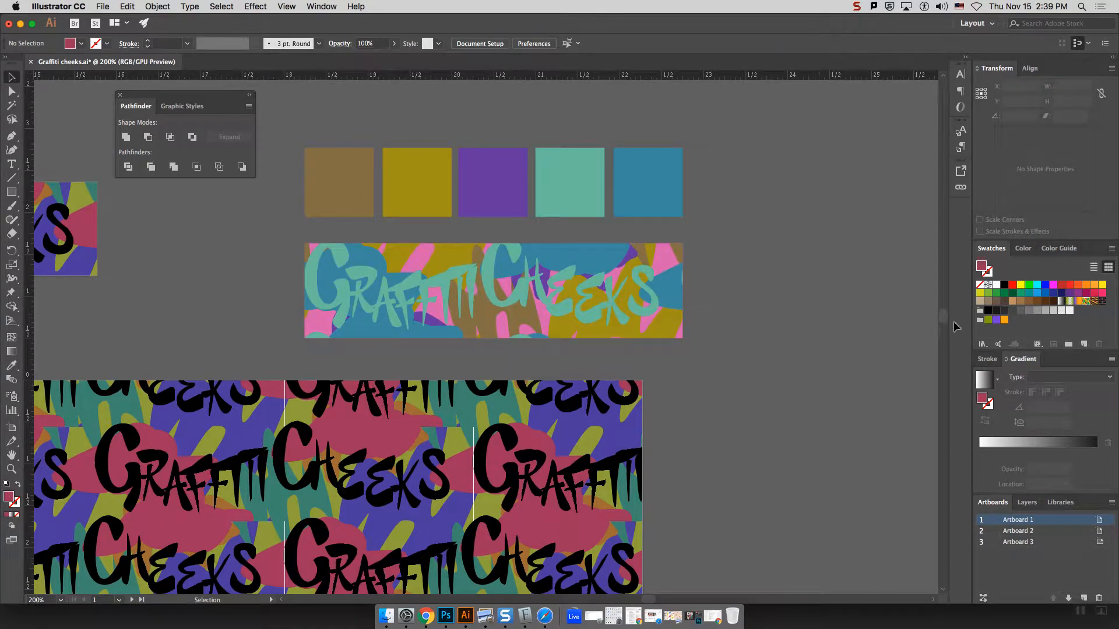
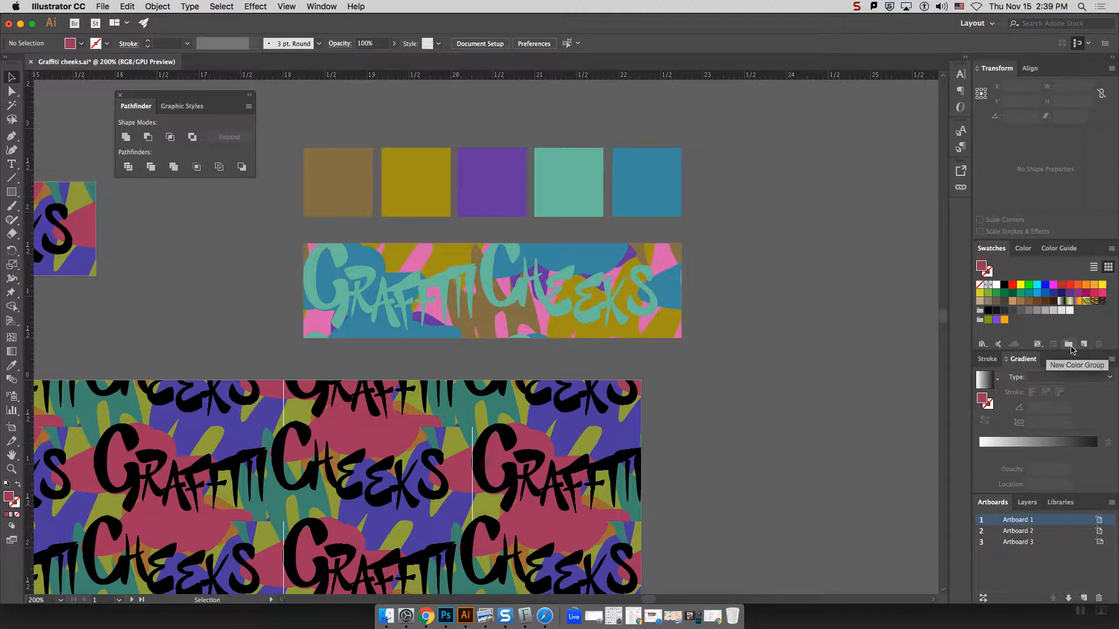
Create an empty Color Group 1 and add the fill of the tile's upper blue shape as a new swatch.
click(1070, 350)
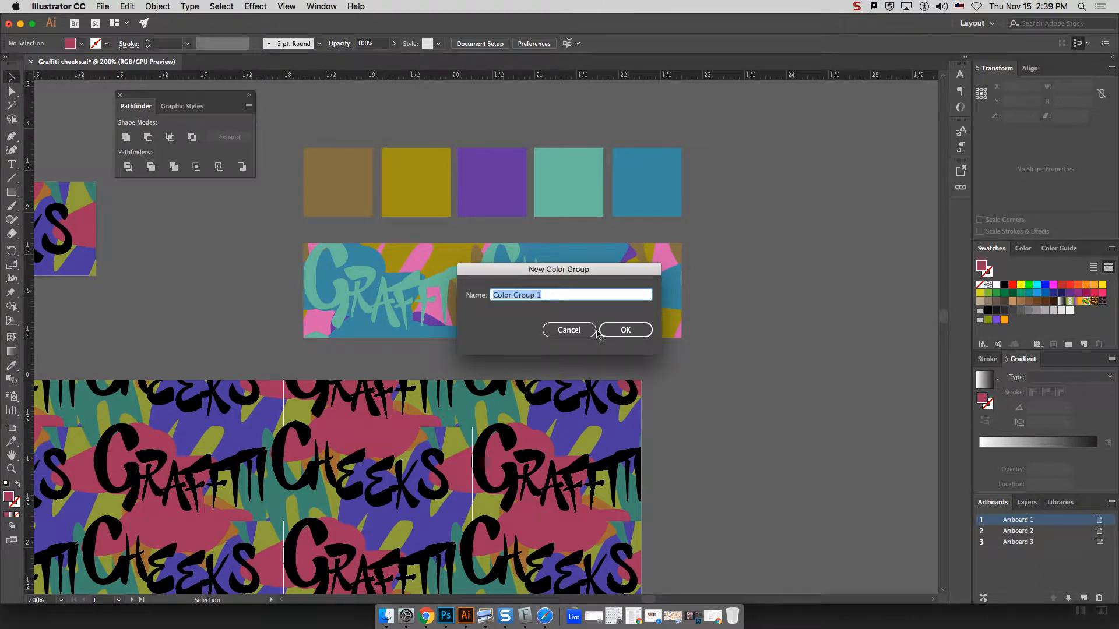
click(616, 332)
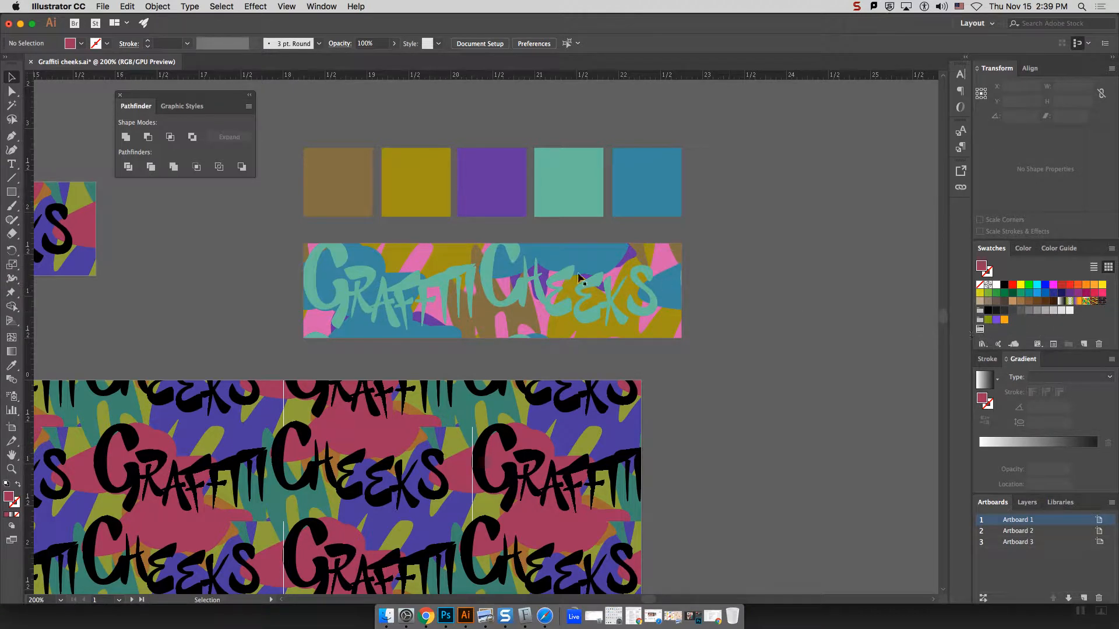
scroll(559, 248, right, 1)
click(559, 248)
scroll(560, 248, right, 1)
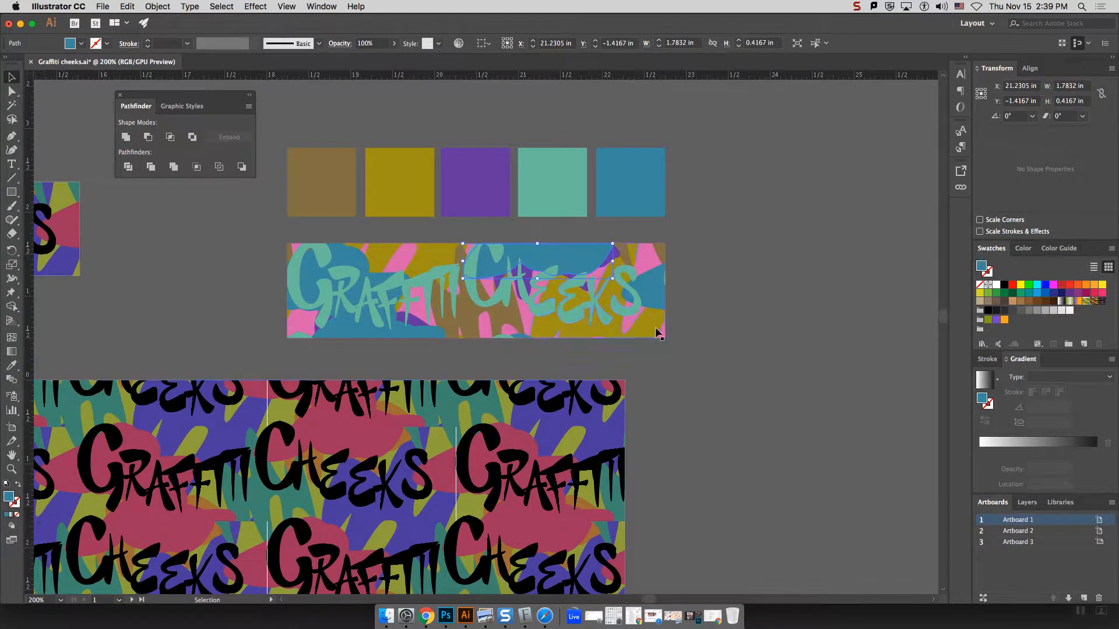
scroll(688, 330, right, 1)
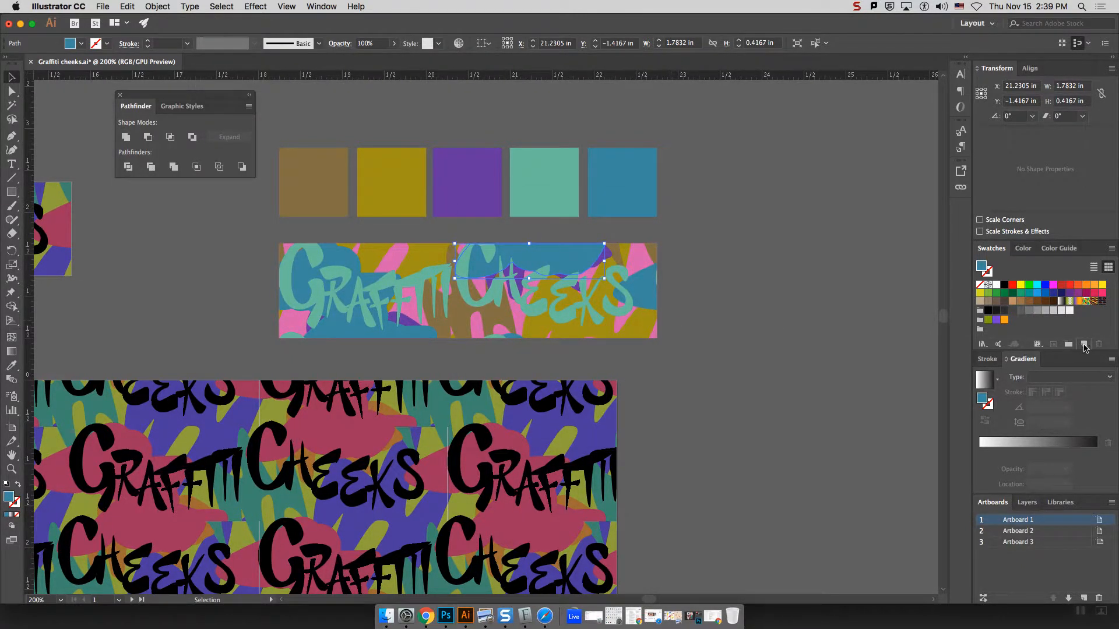
click(1083, 344)
click(614, 400)
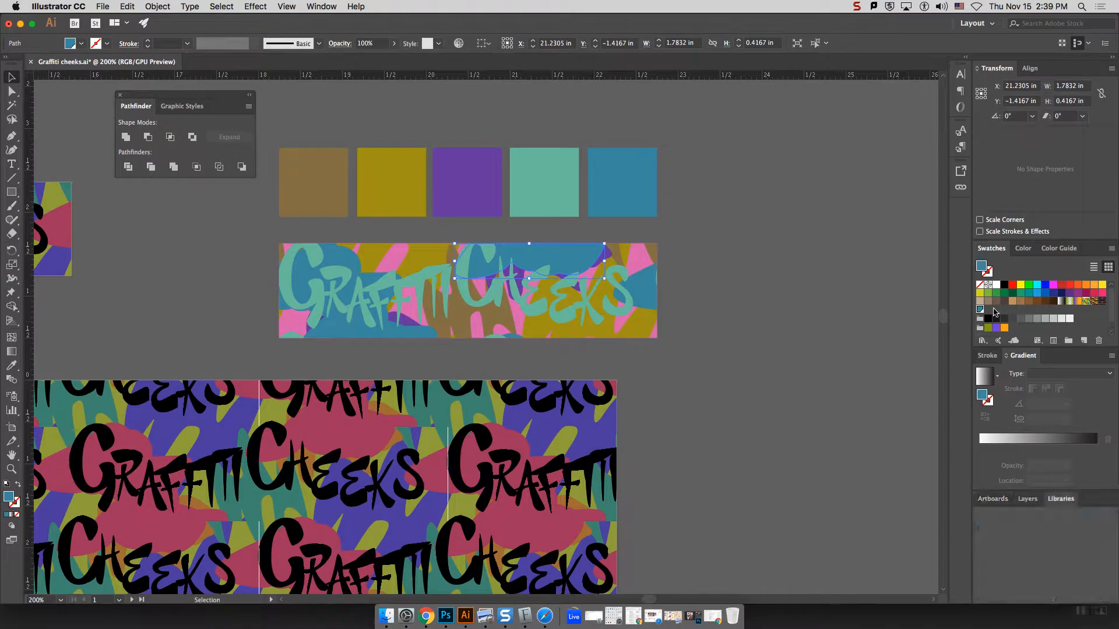
Move the new blue swatch and existing bright blue and red swatches into Color Group 1, and clear the selection.
scroll(989, 317, down, 1)
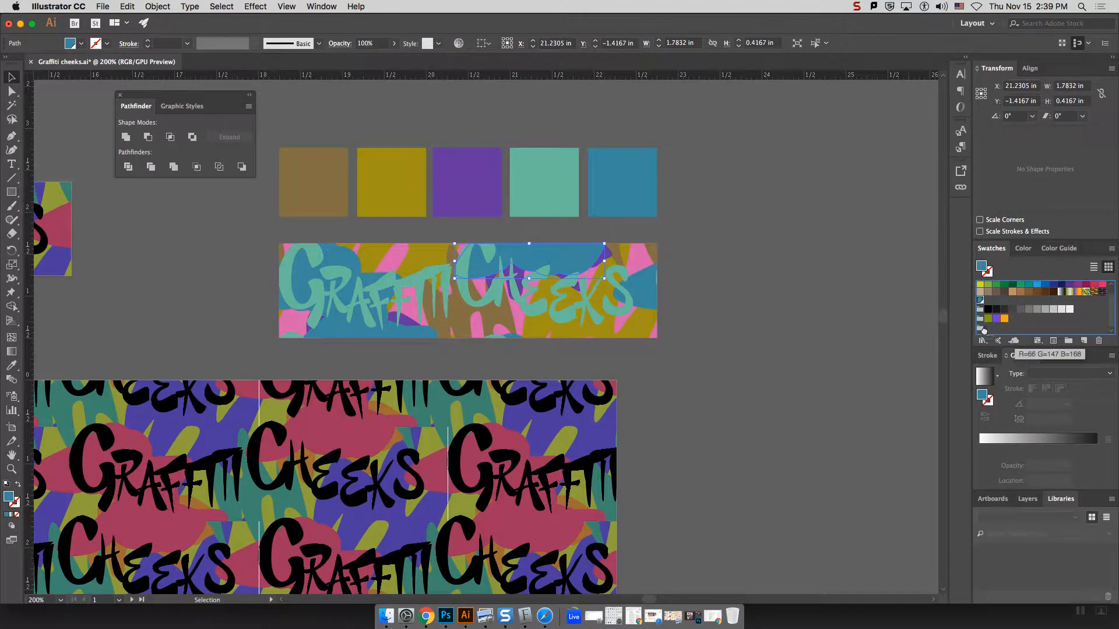
scroll(985, 332, up, 1)
drag(1038, 302, 1004, 322)
drag(990, 334, 995, 330)
drag(1069, 283, 1003, 328)
click(881, 320)
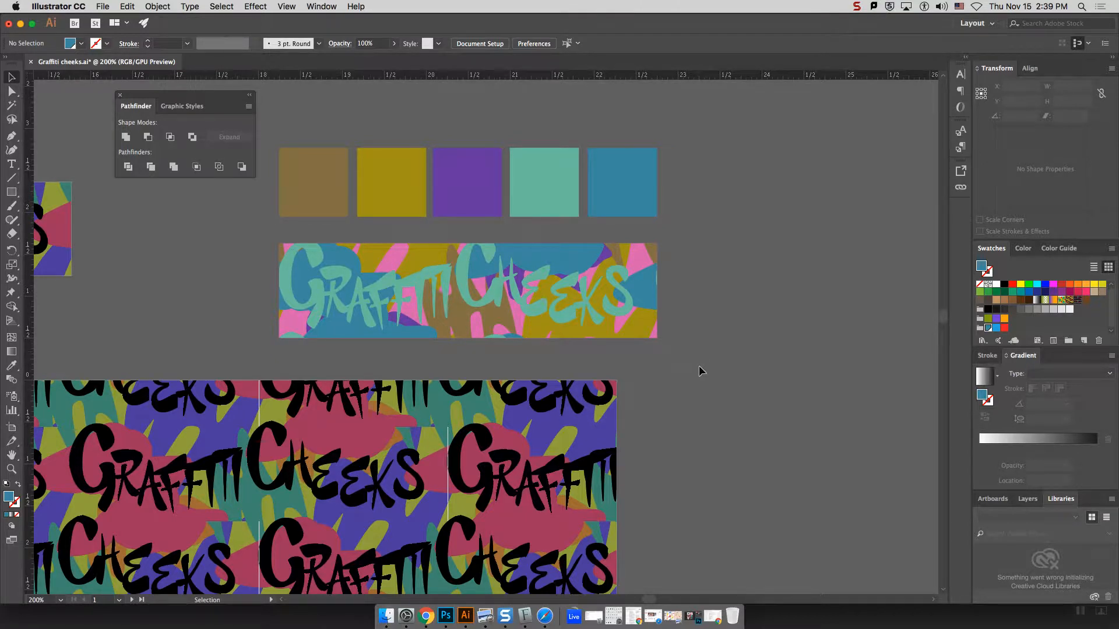
Select the recolored Graffiti Cheeks tile, create Color Group 2 from the selected artwork with swatches for tints included, and deselect the tile.
drag(269, 232, 684, 354)
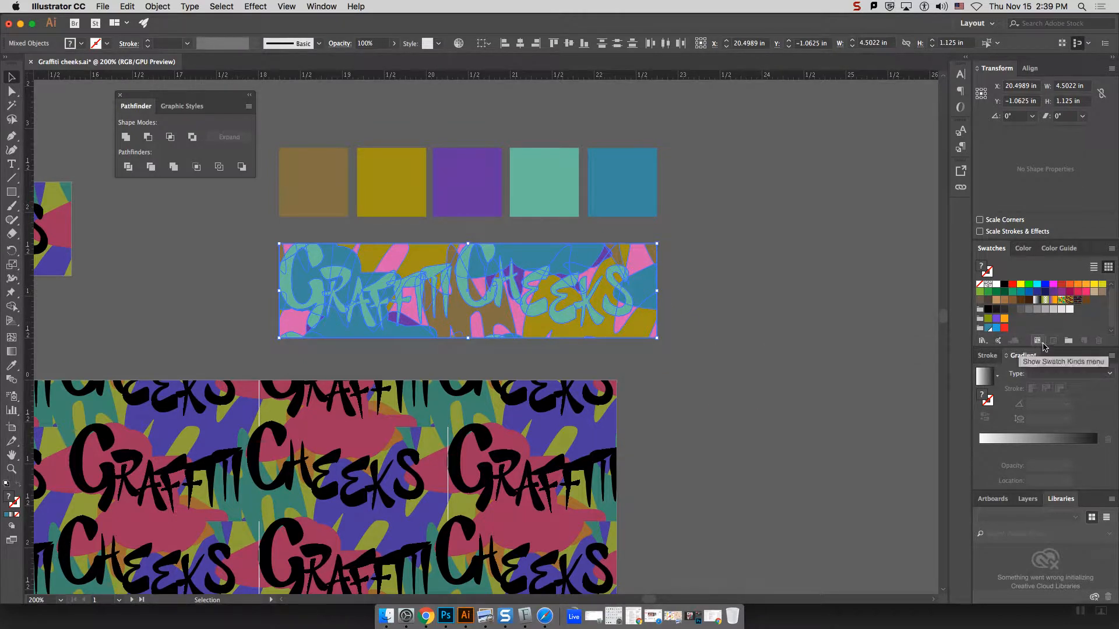
click(1111, 248)
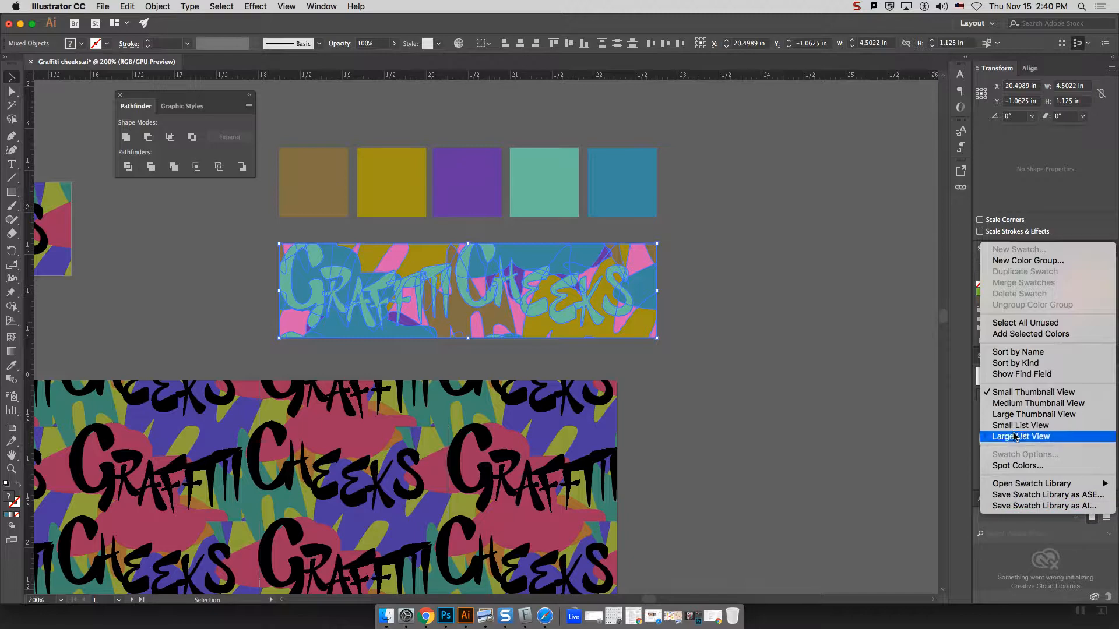
click(969, 383)
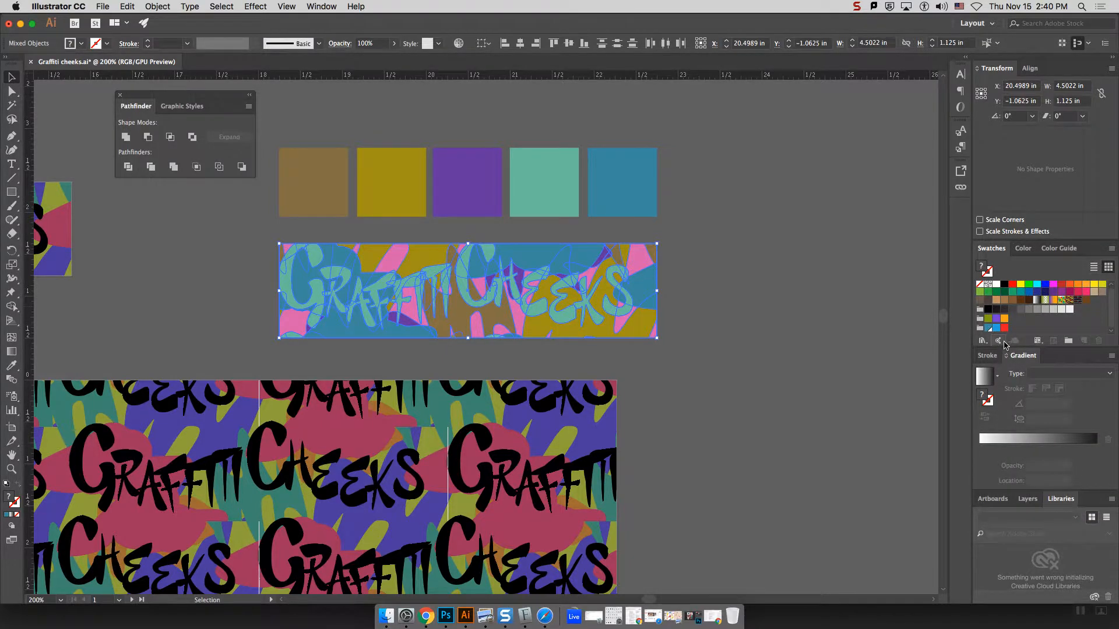
click(999, 341)
click(187, 218)
click(1111, 248)
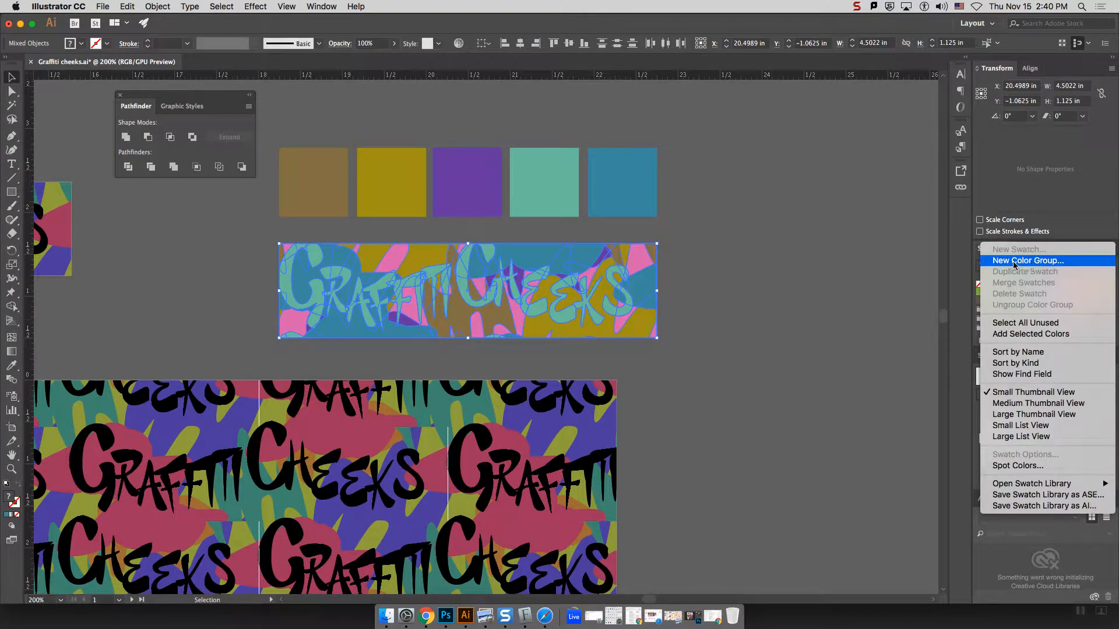
click(1113, 254)
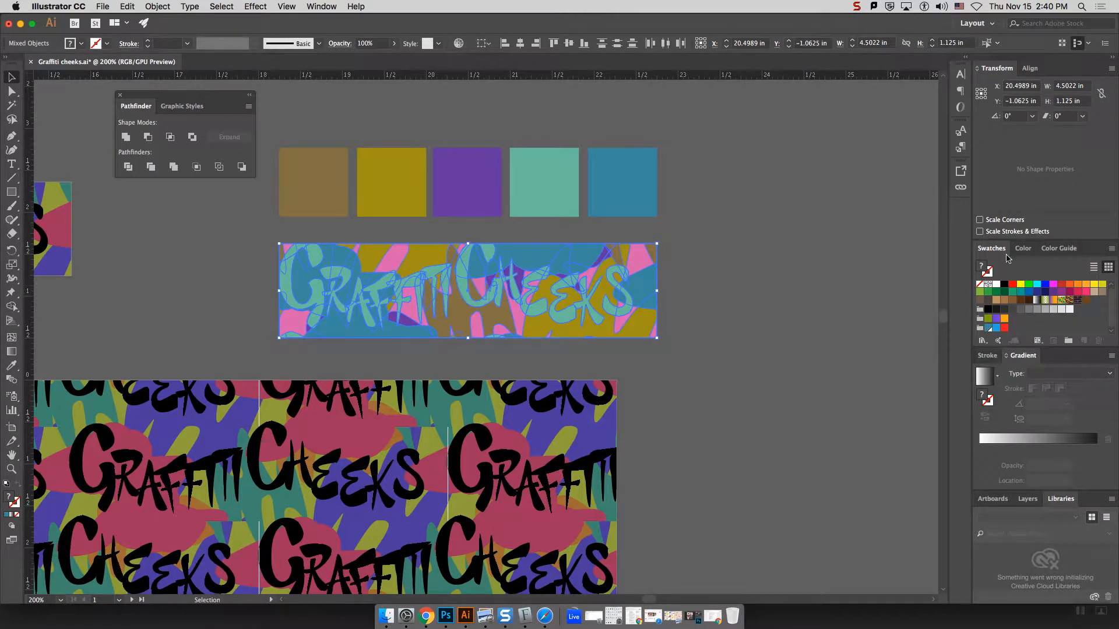
click(1111, 249)
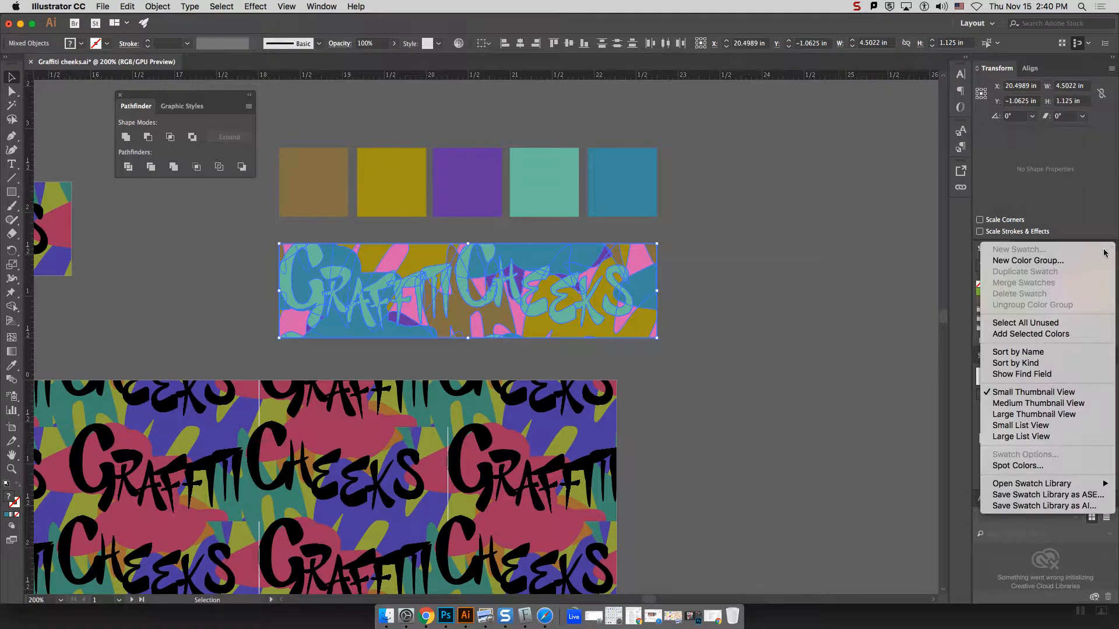
click(1033, 261)
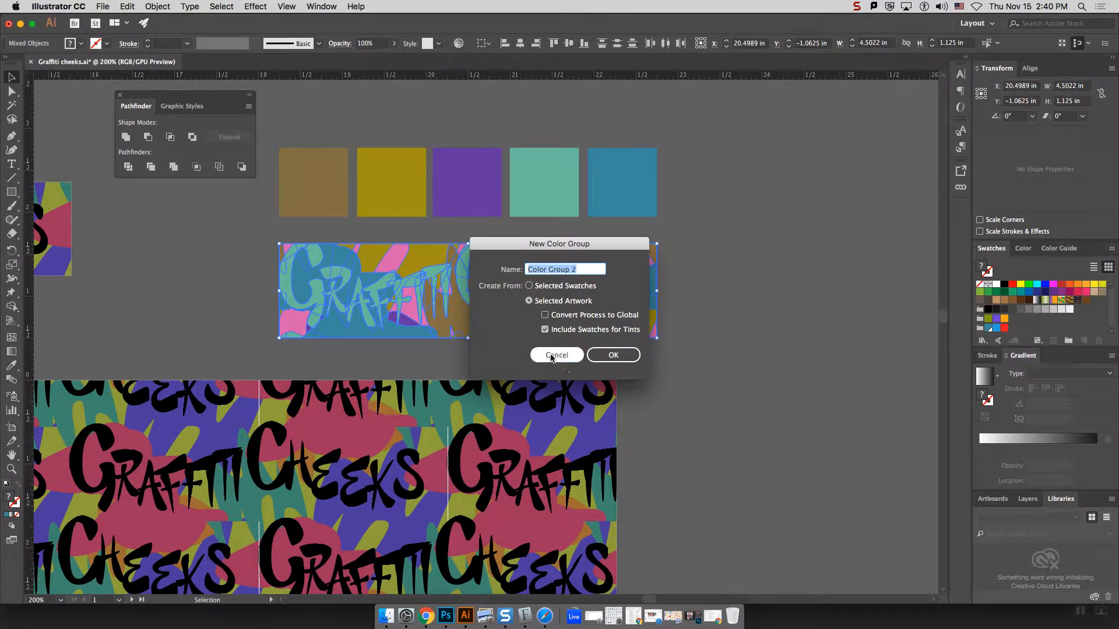
click(612, 355)
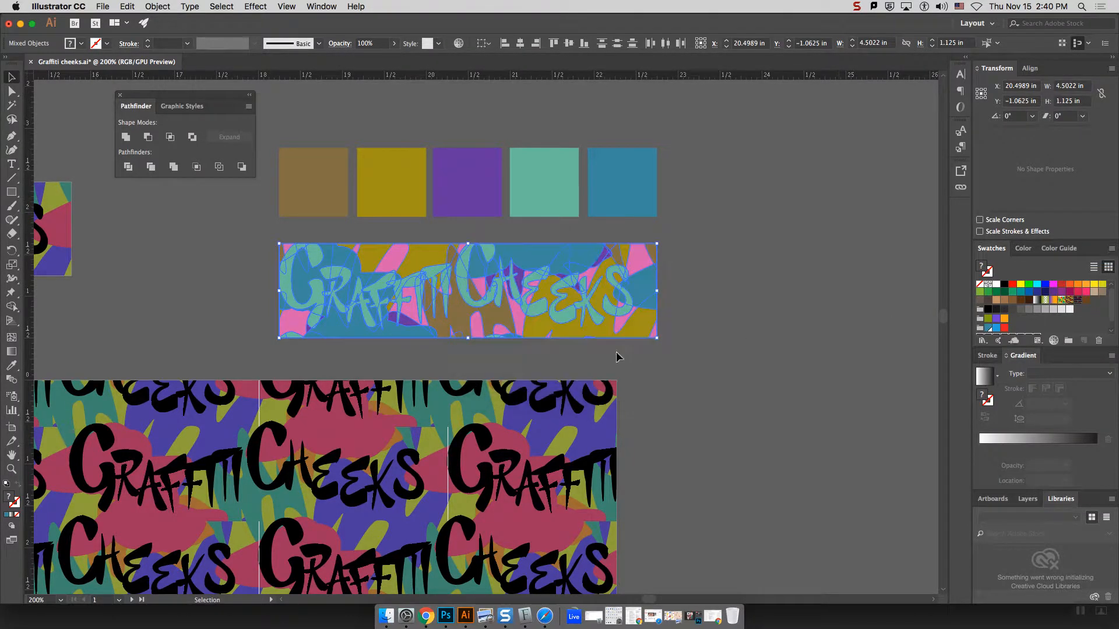
scroll(616, 352, right, 1)
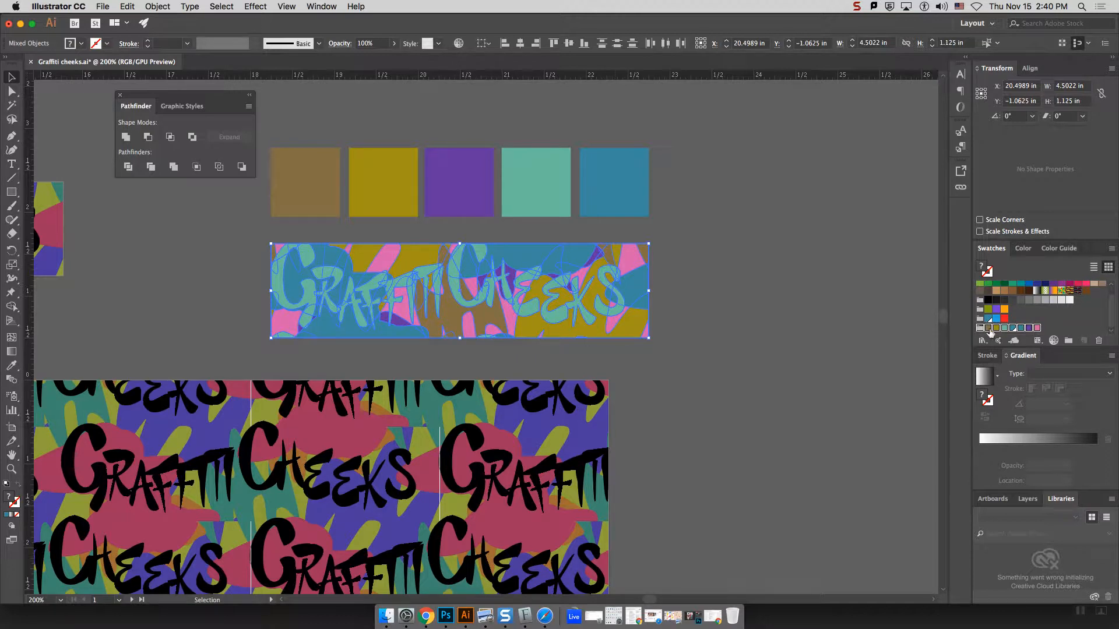
click(1063, 328)
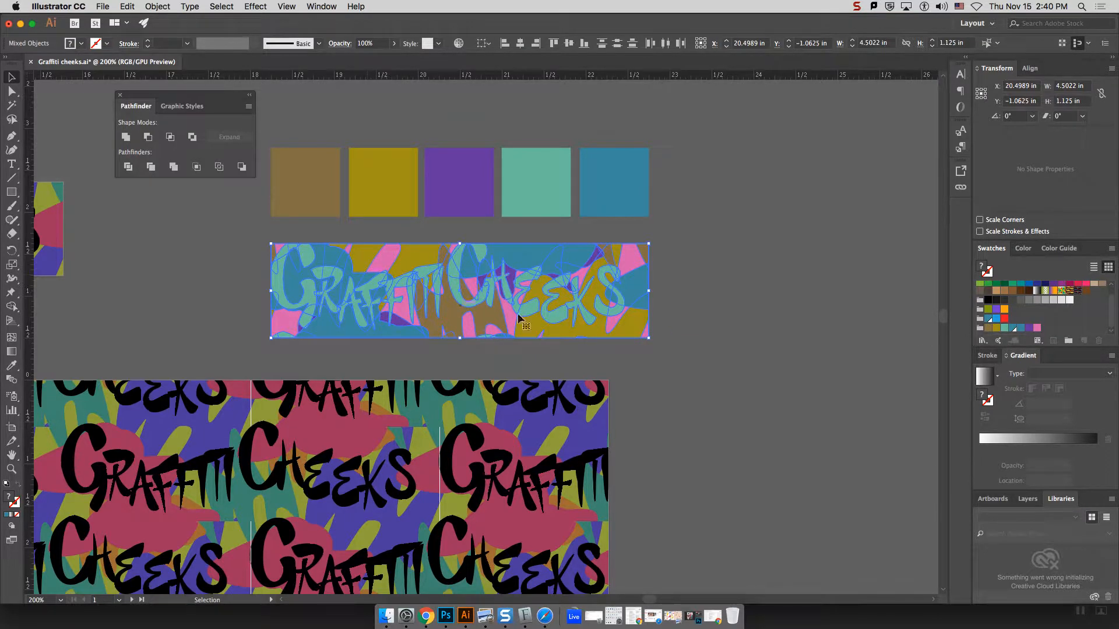
click(827, 391)
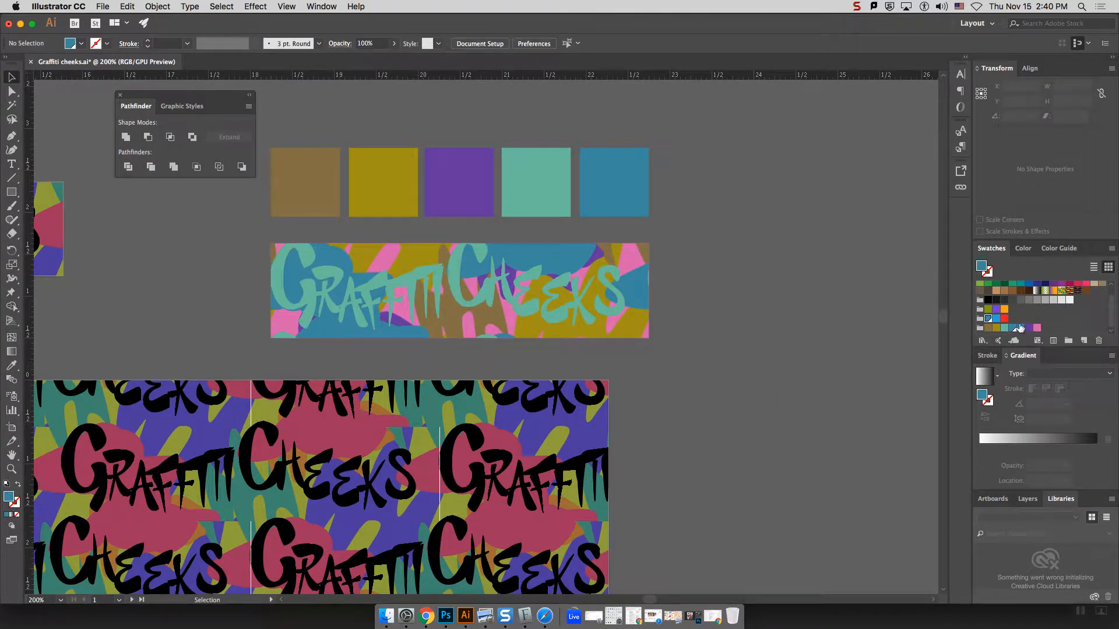
Save the document's swatches as a swatch library on the Desktop, adding "pallete" to the Graffiti cheeks file name.
click(982, 341)
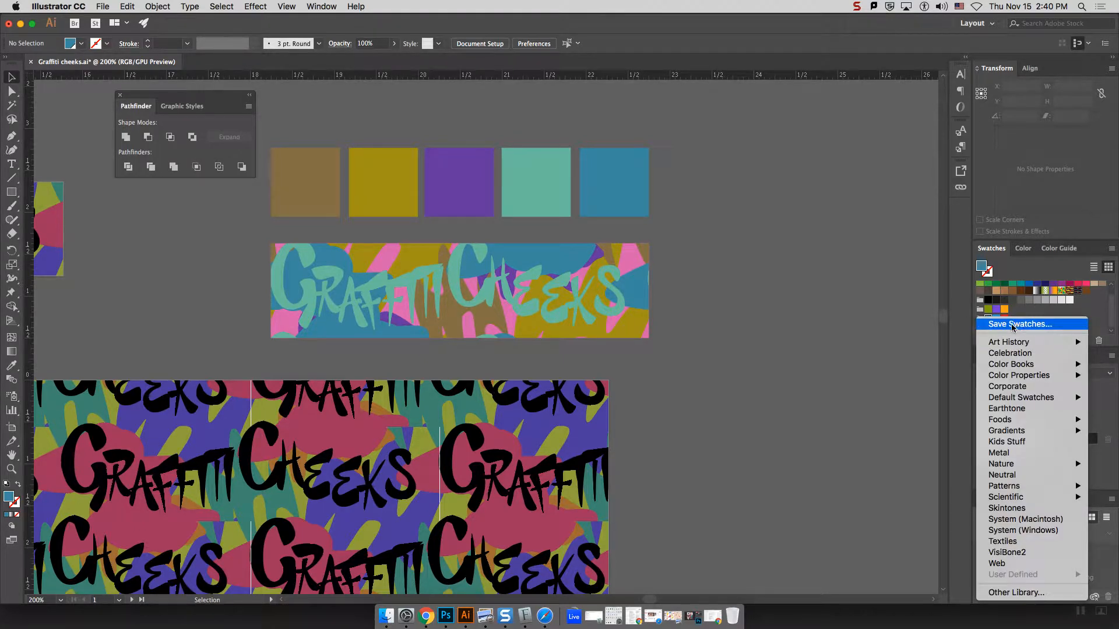
click(1053, 306)
click(985, 338)
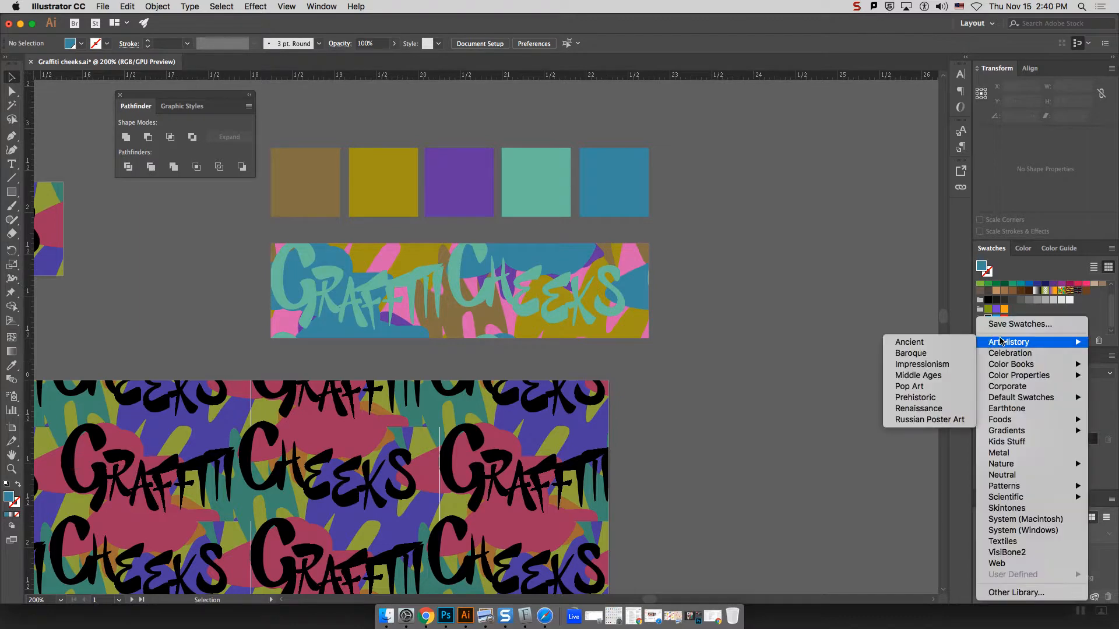
click(1003, 324)
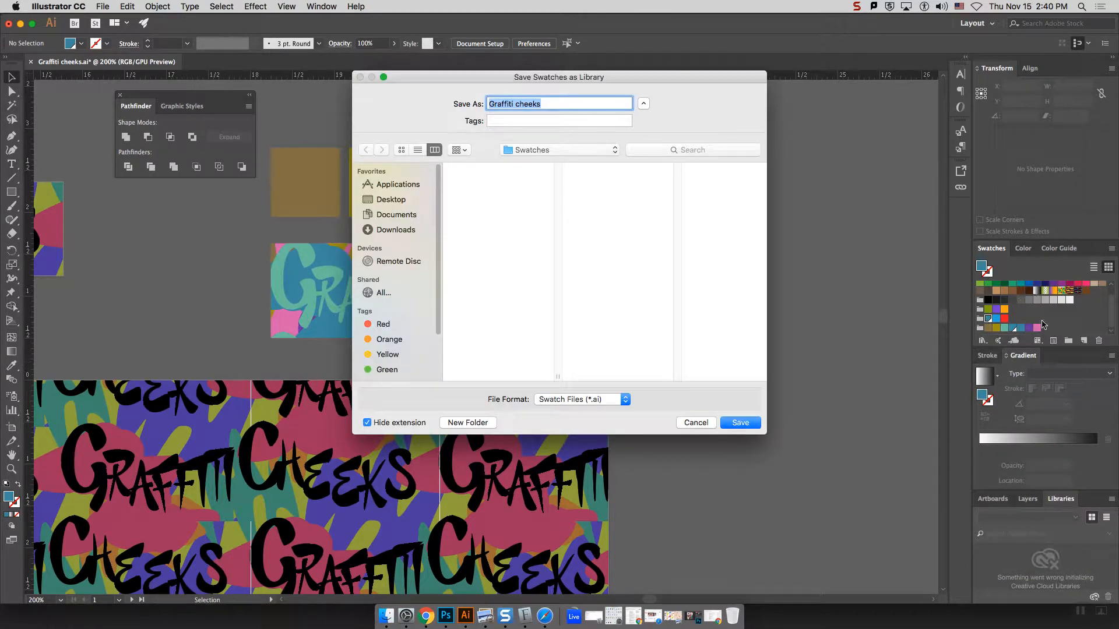
click(395, 200)
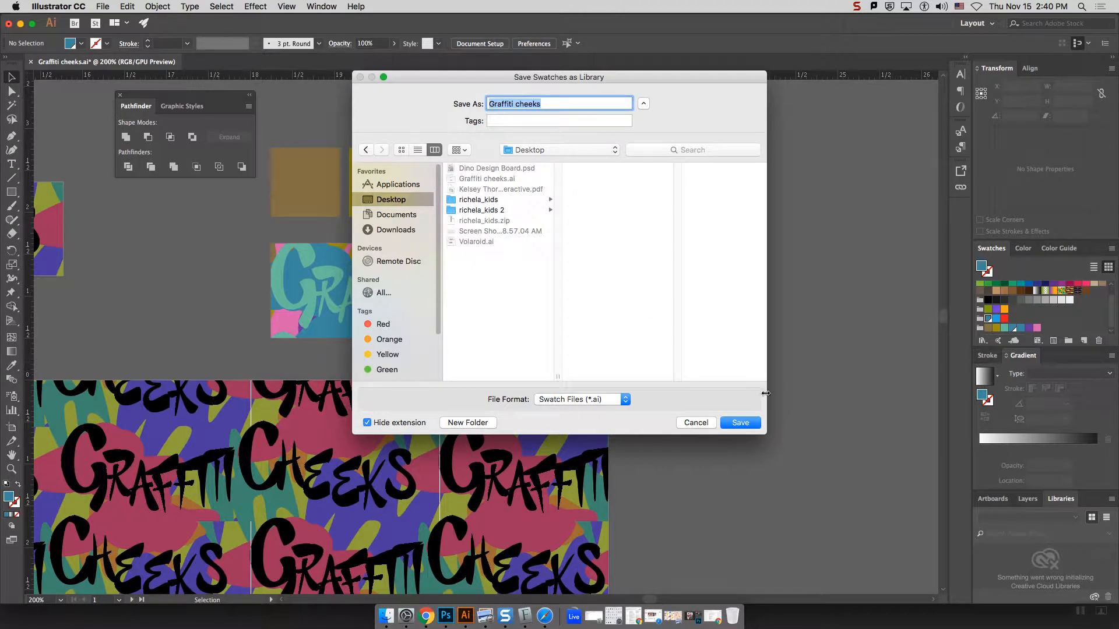
click(750, 424)
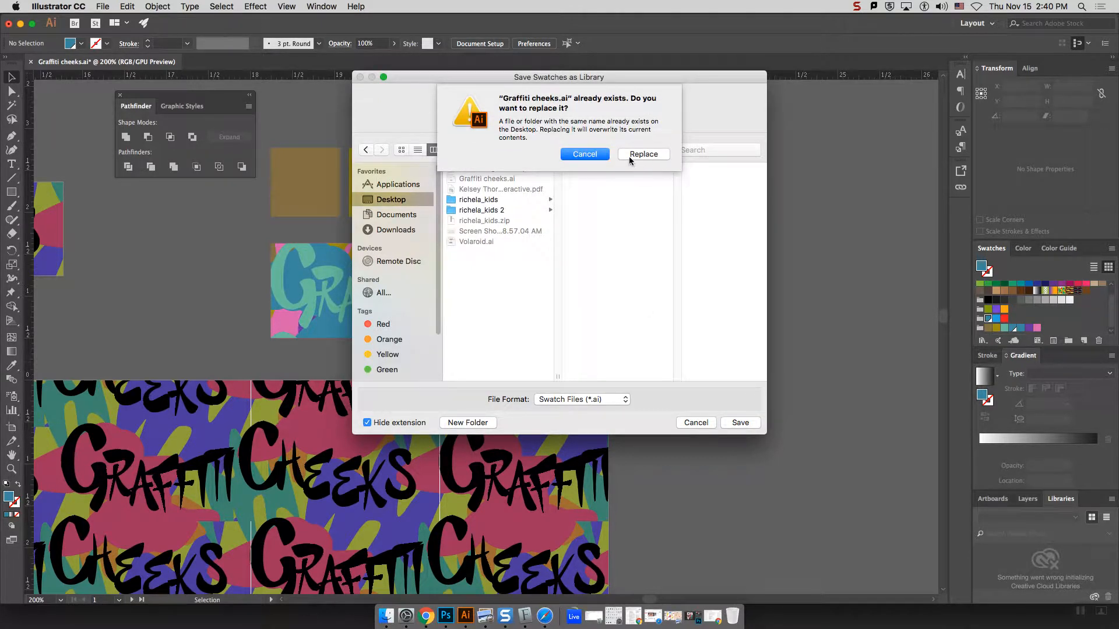
click(605, 156)
click(548, 103)
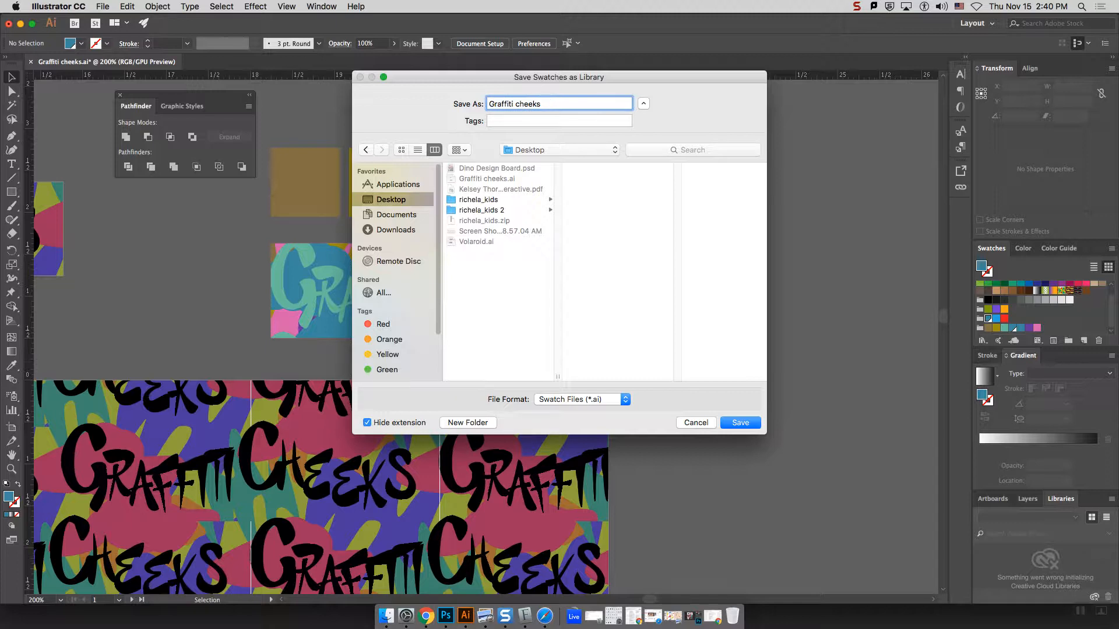
text(pallete)
key(Return)
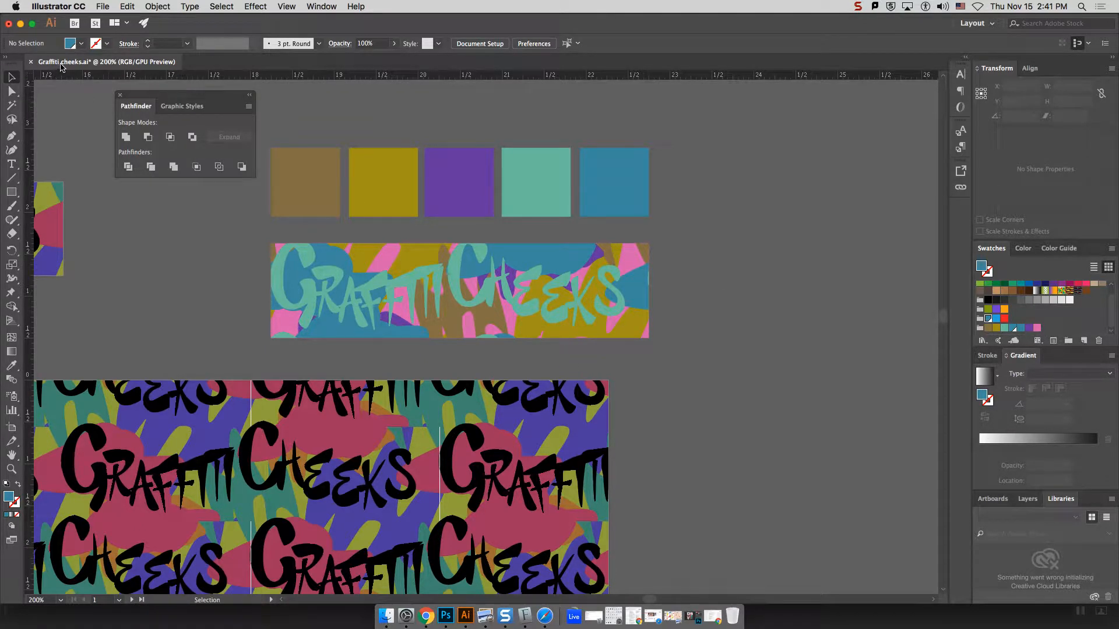
click(982, 341)
mouse_move(983, 344)
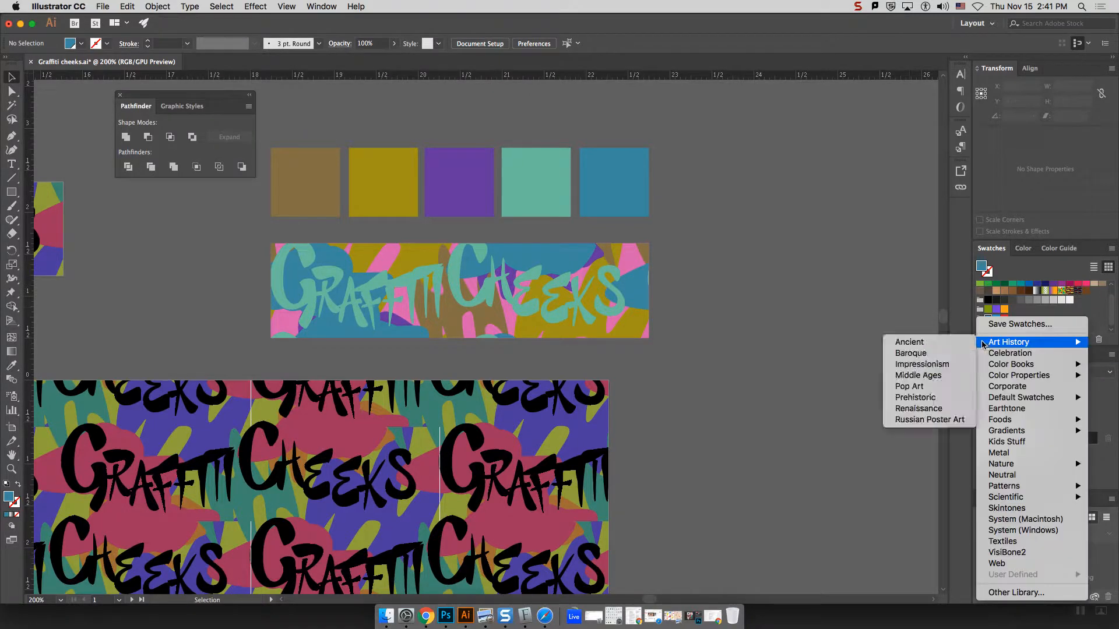
click(861, 291)
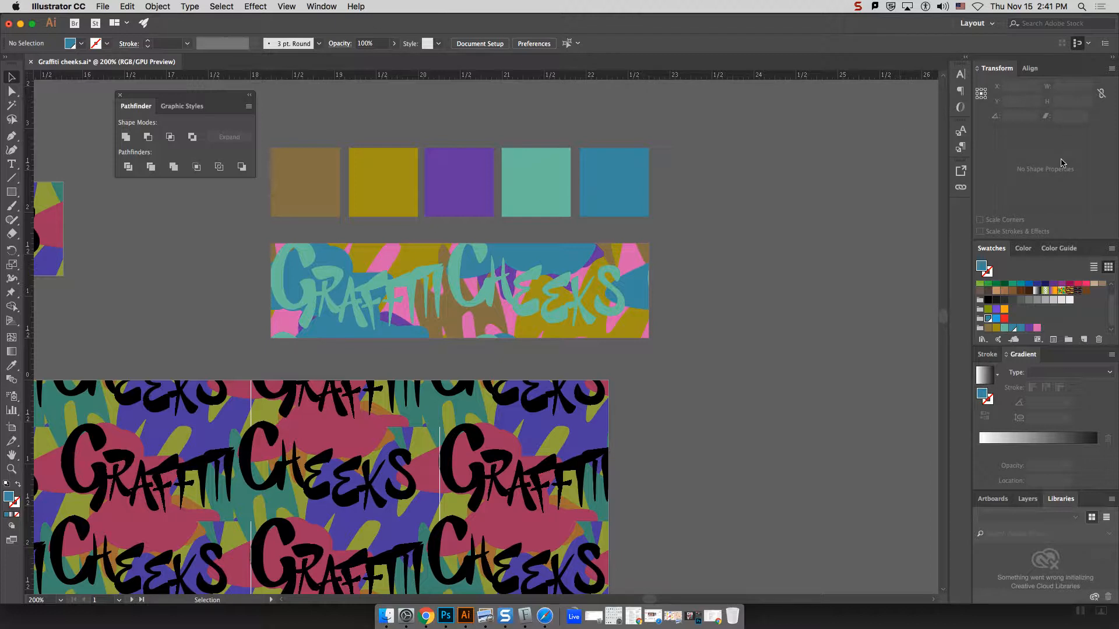
Float the Libraries panel over the canvas, resize it, and dock it back beside Layers.
drag(1061, 499, 805, 140)
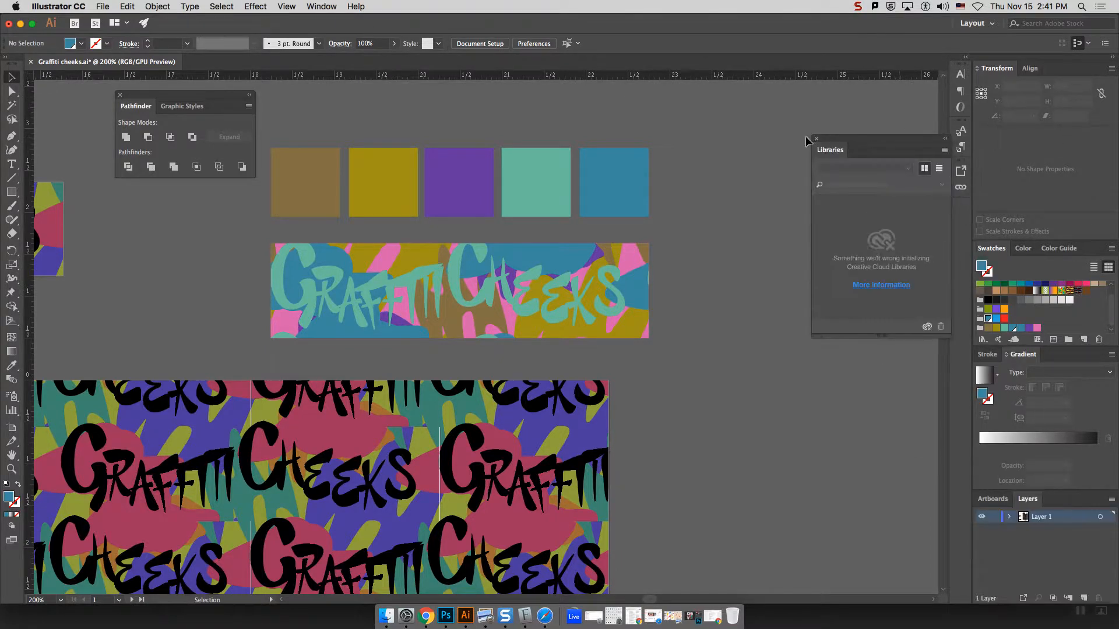
drag(883, 337, 883, 502)
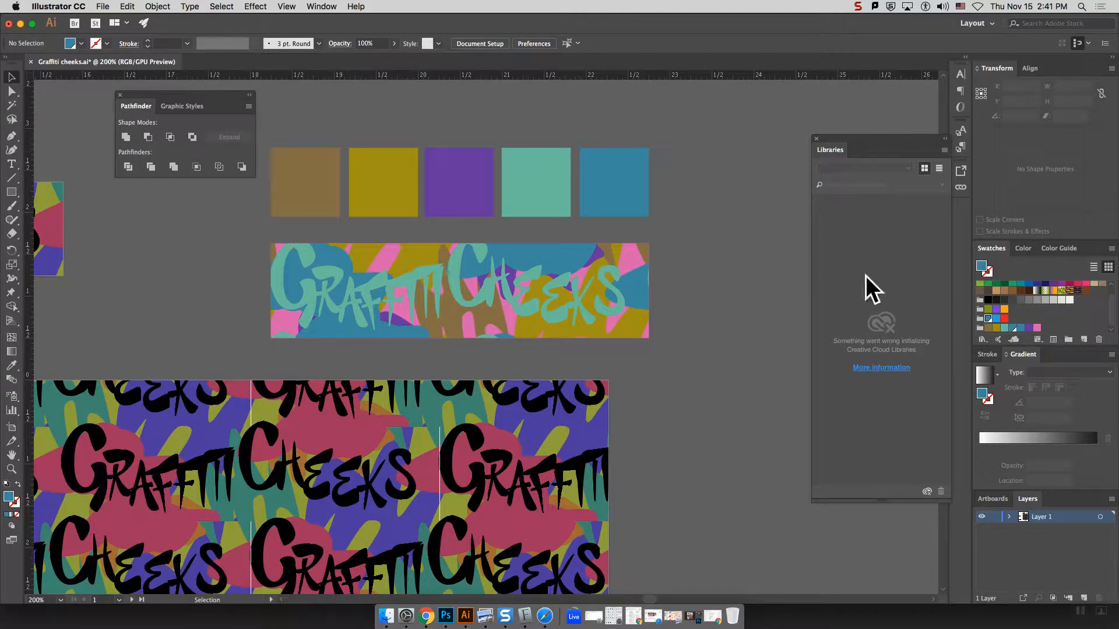
drag(881, 146, 869, 141)
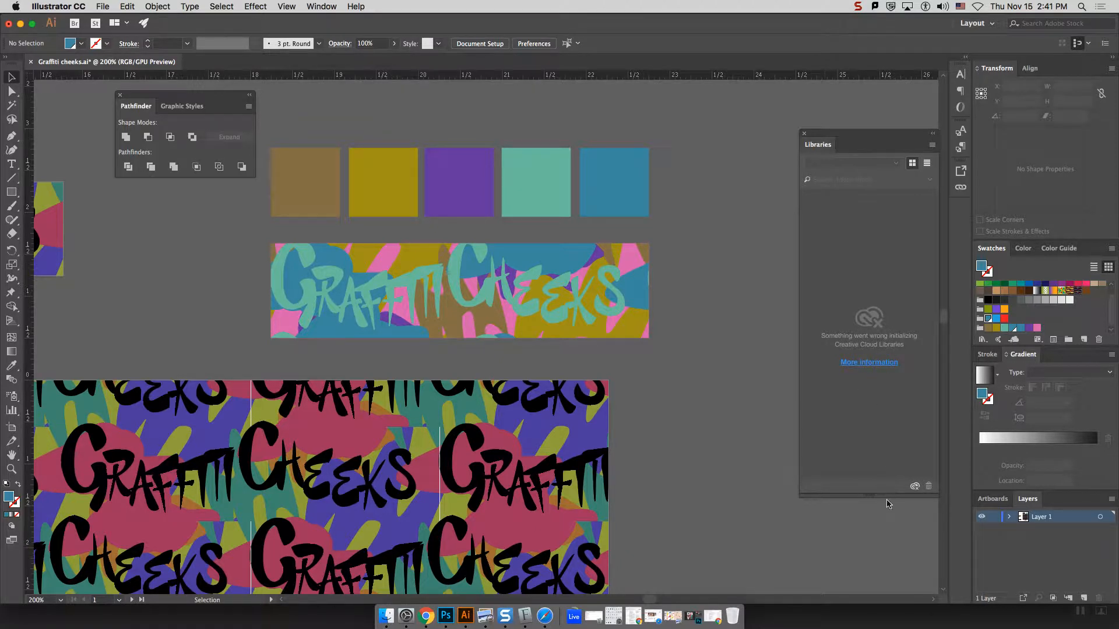
drag(886, 497, 874, 367)
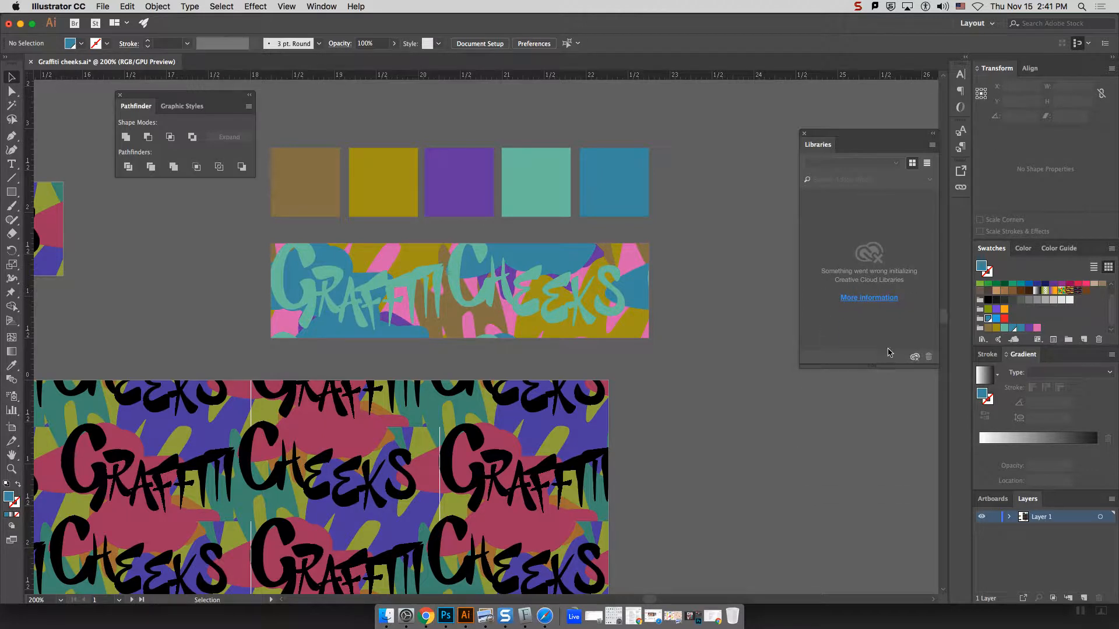
drag(864, 135, 1056, 501)
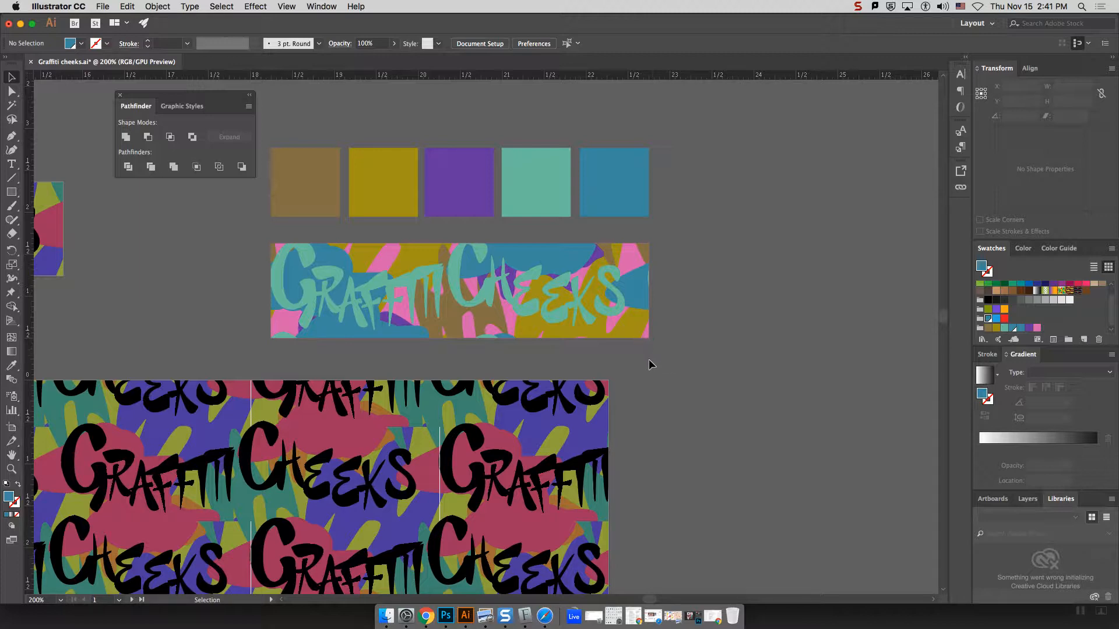
Duplicate the five color squares and the recolored Graffiti Cheeks tile, placing the copies to the right of the originals.
key(super+minus)
key(super+minus)
key(super+minus)
key(super+minus)
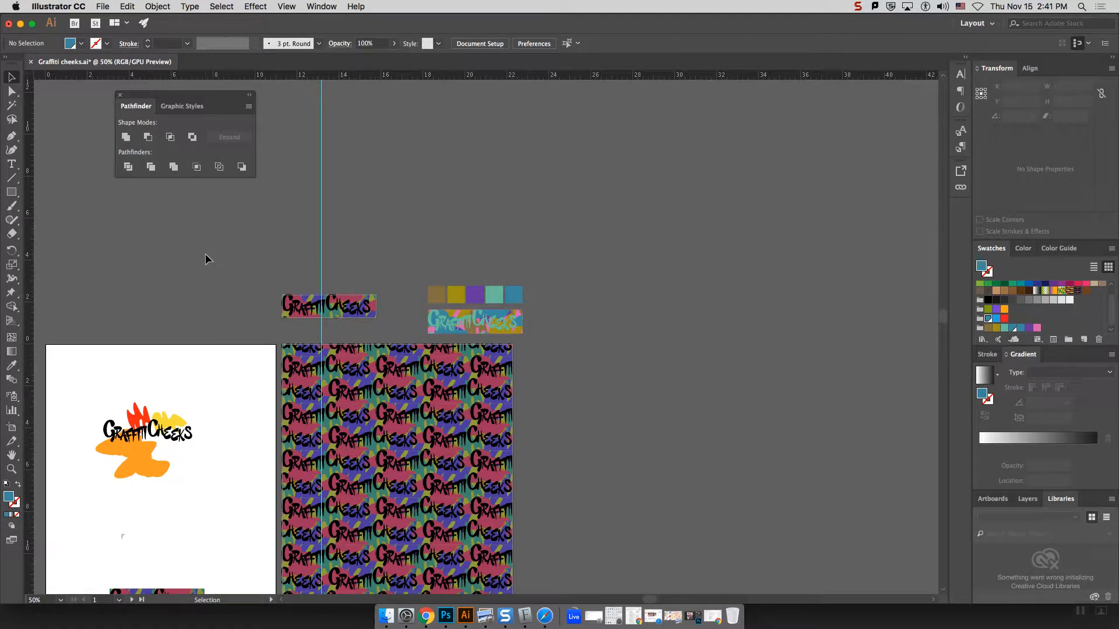
scroll(209, 256, down, 1)
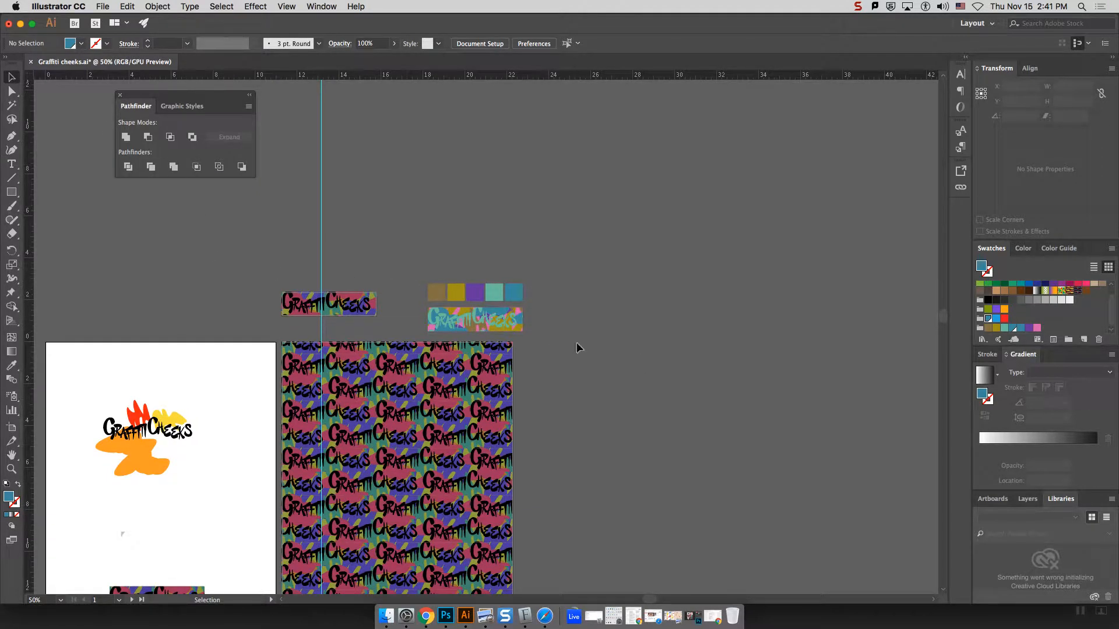
drag(577, 344, 623, 320)
key(super+c)
key(super+v)
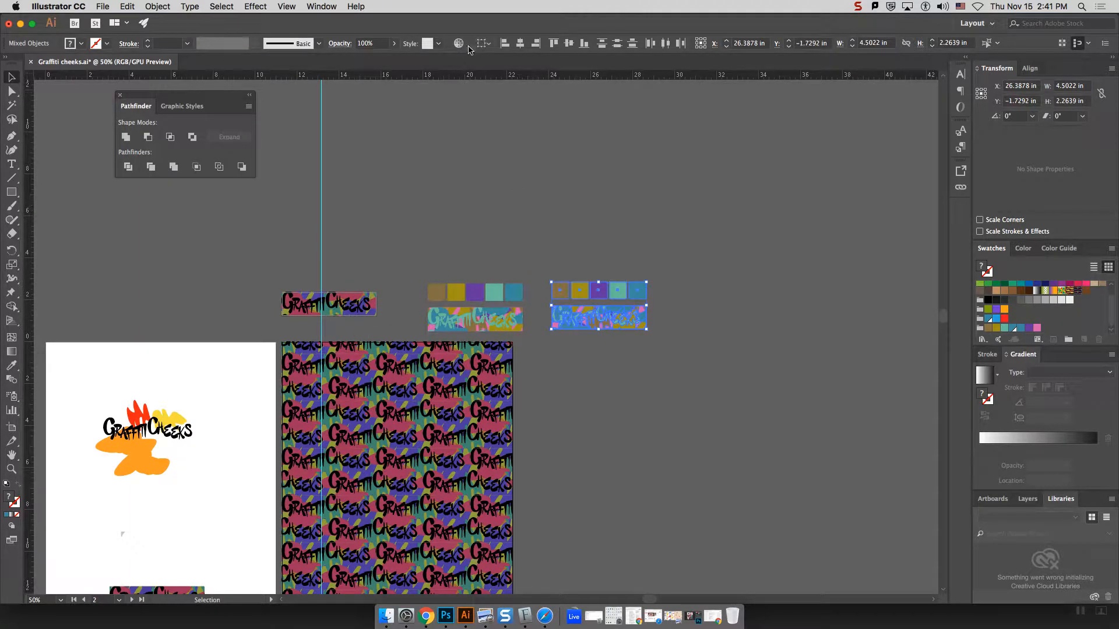
Recolor the copies with linked harmony colors, rotating the whole palette until the brown becomes blue at about H 238°, S 57%, B 56%.
click(459, 43)
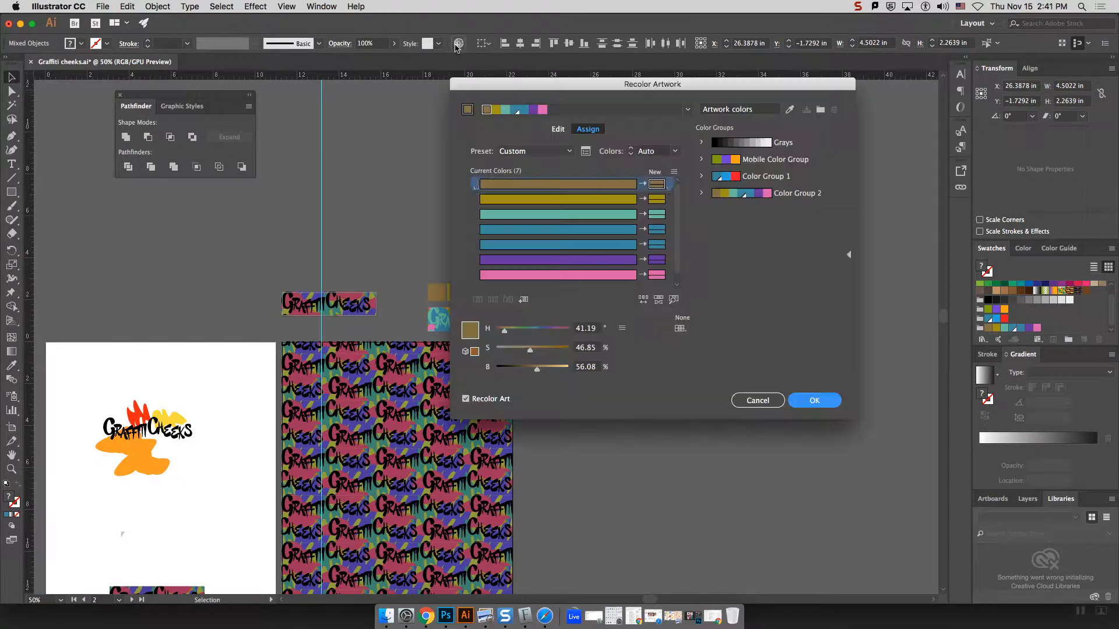
click(670, 199)
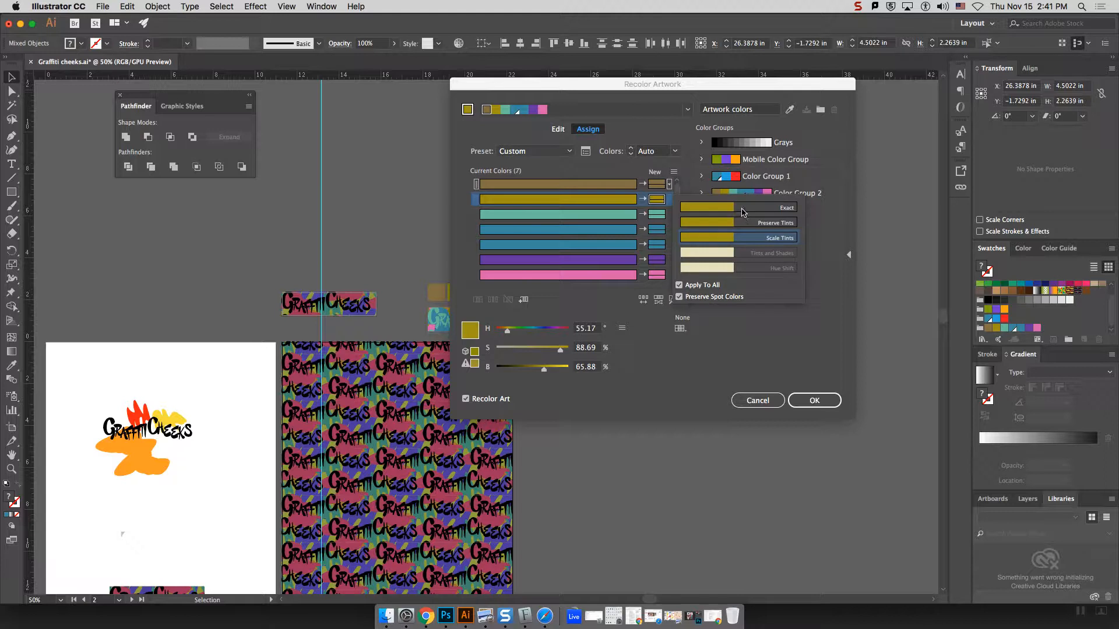
click(557, 129)
click(557, 129)
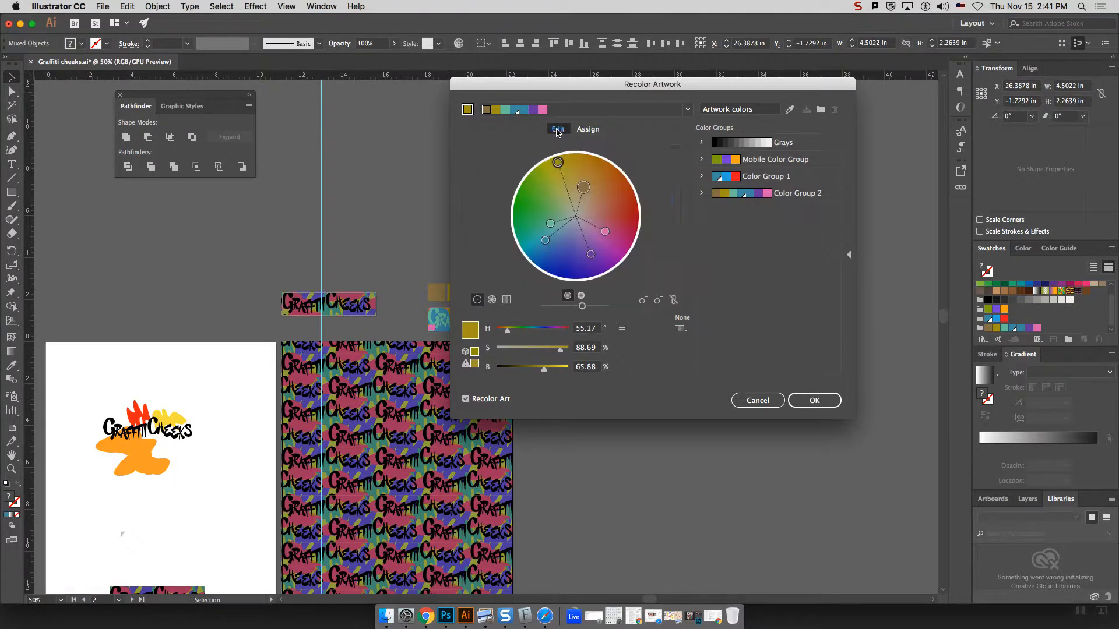
click(674, 299)
drag(583, 187, 609, 214)
drag(563, 91, 810, 123)
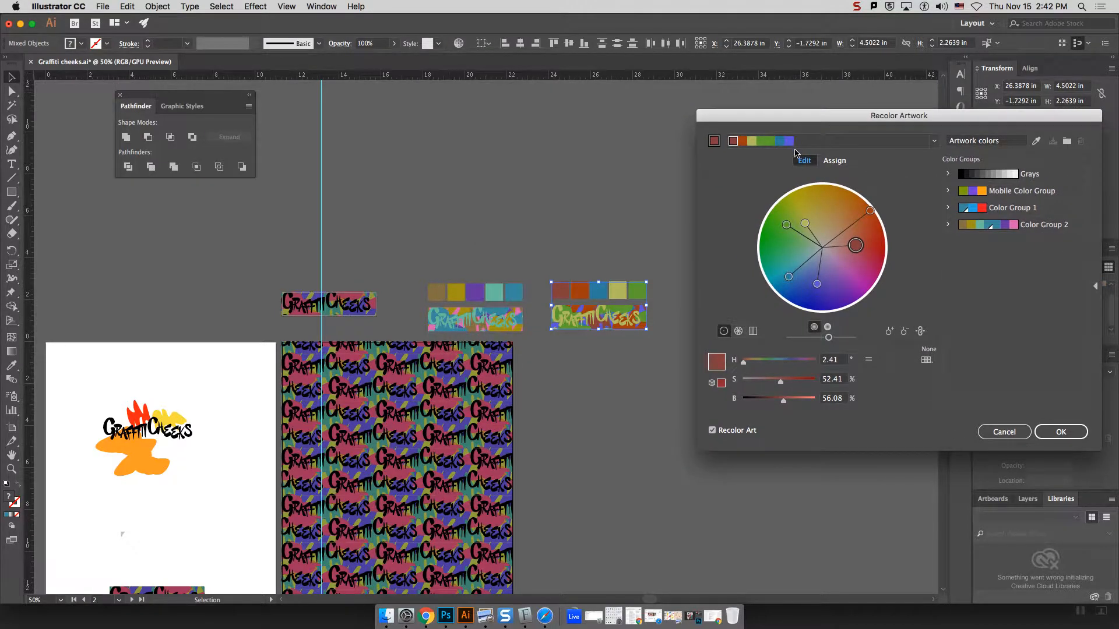
drag(856, 245, 813, 283)
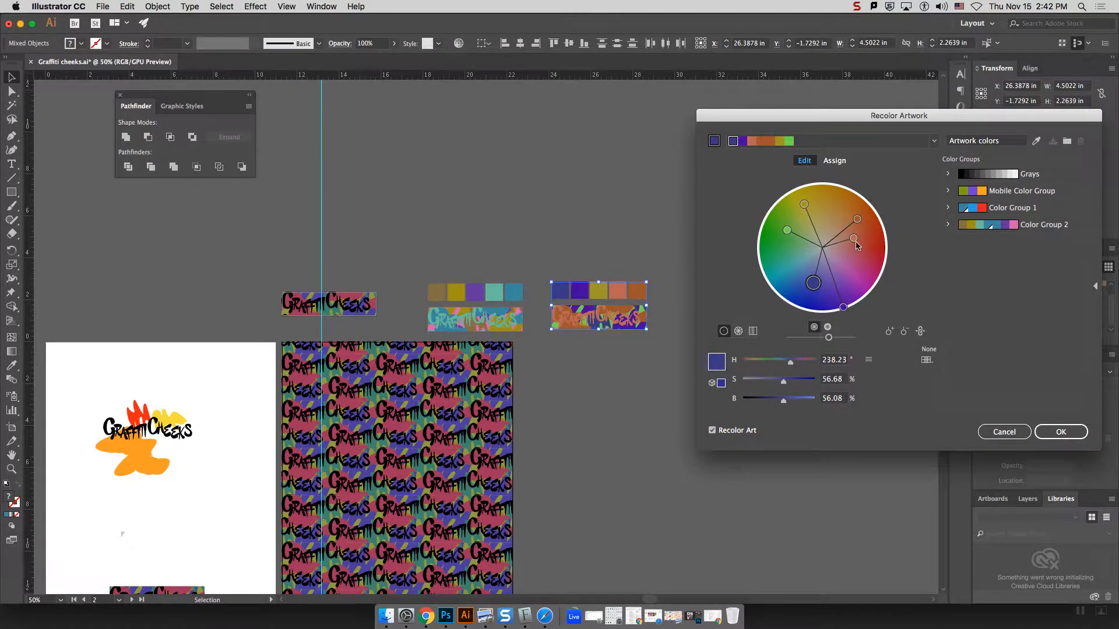
Unlink the harmony colors, shift the salmon color to green, apply the recoloring and deselect the copies.
drag(856, 245, 776, 252)
click(920, 331)
click(1061, 434)
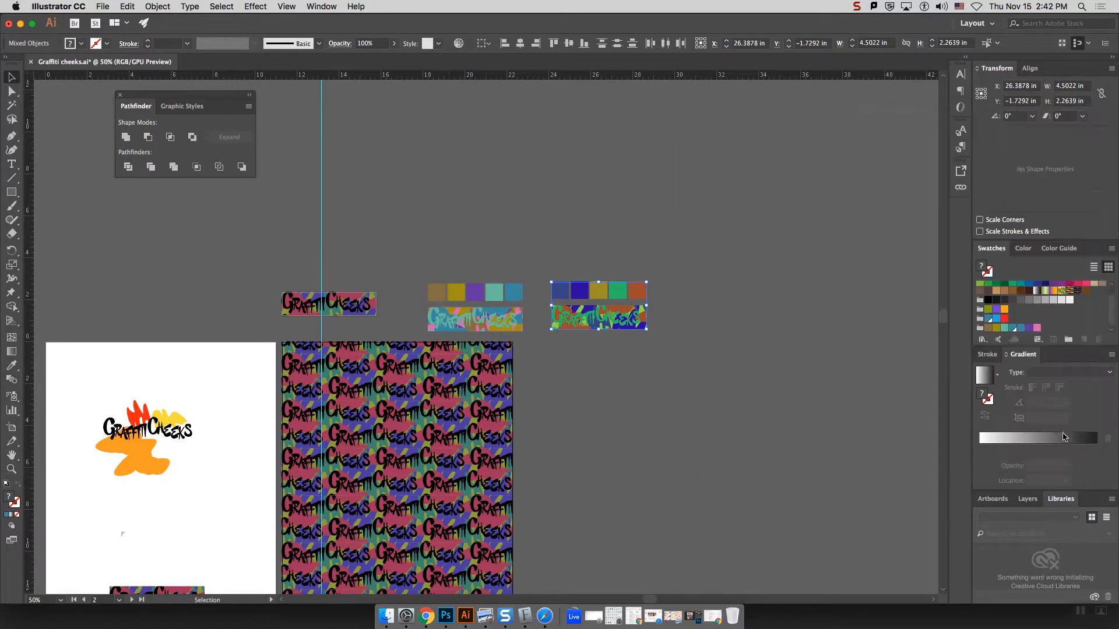
click(678, 271)
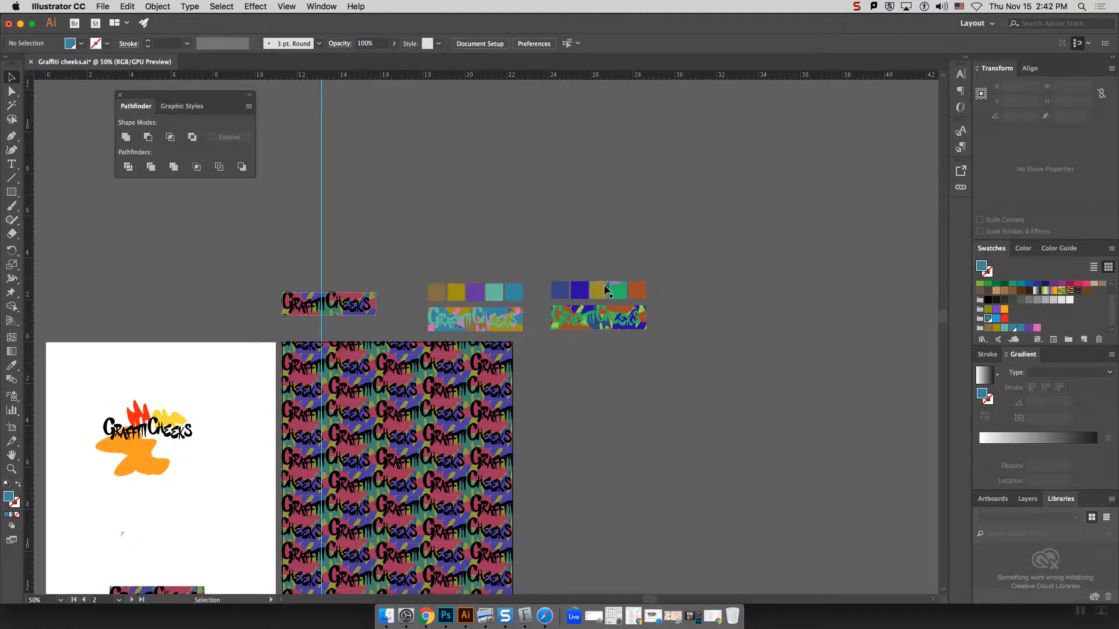
Make a new pattern from the newly recolored Graffiti Cheeks tile and set its tile type to Brick by Column.
drag(671, 342, 588, 315)
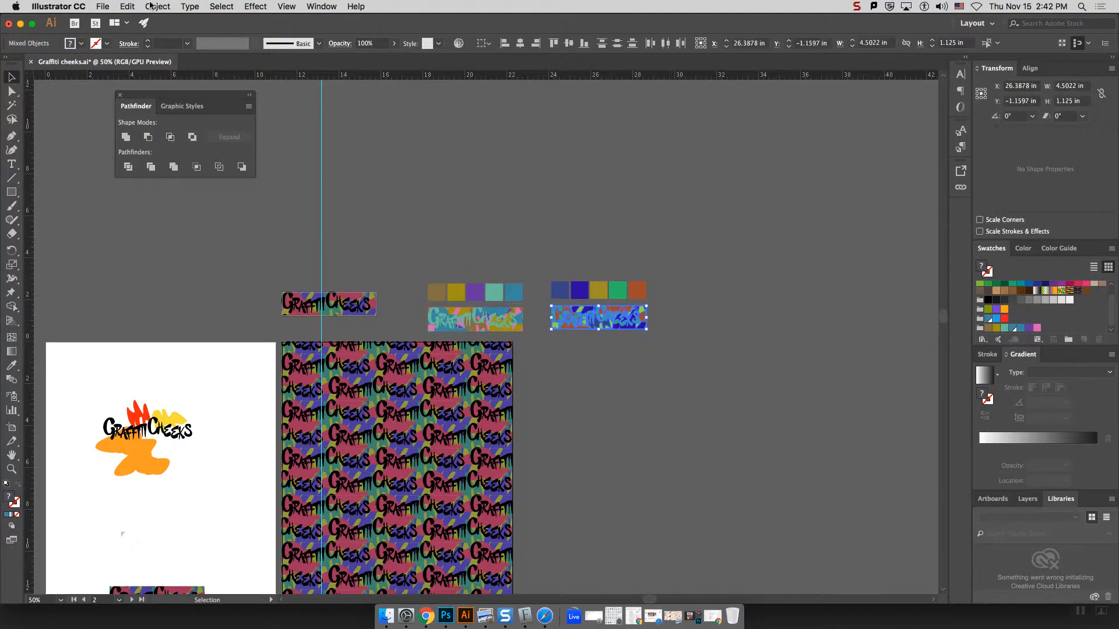
click(125, 5)
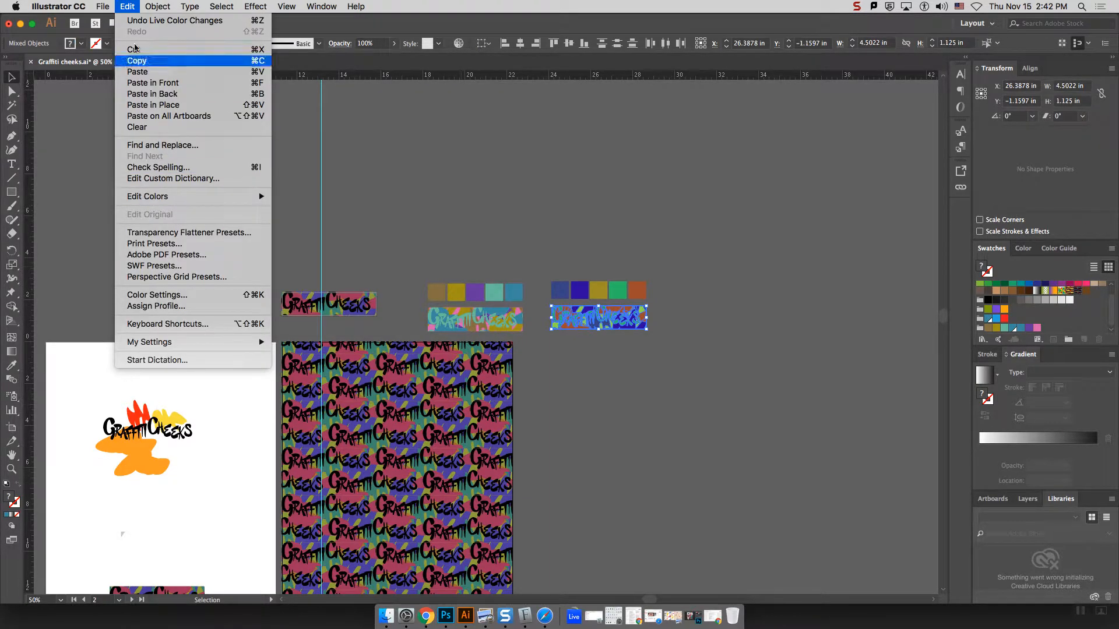
mouse_move(158, 6)
mouse_move(208, 280)
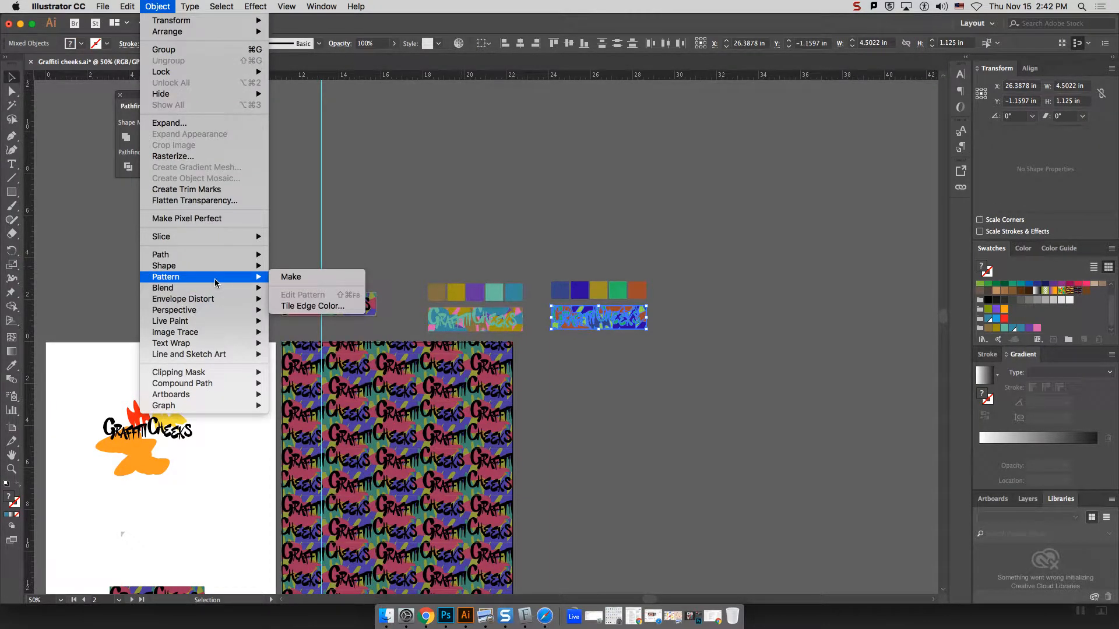
click(291, 276)
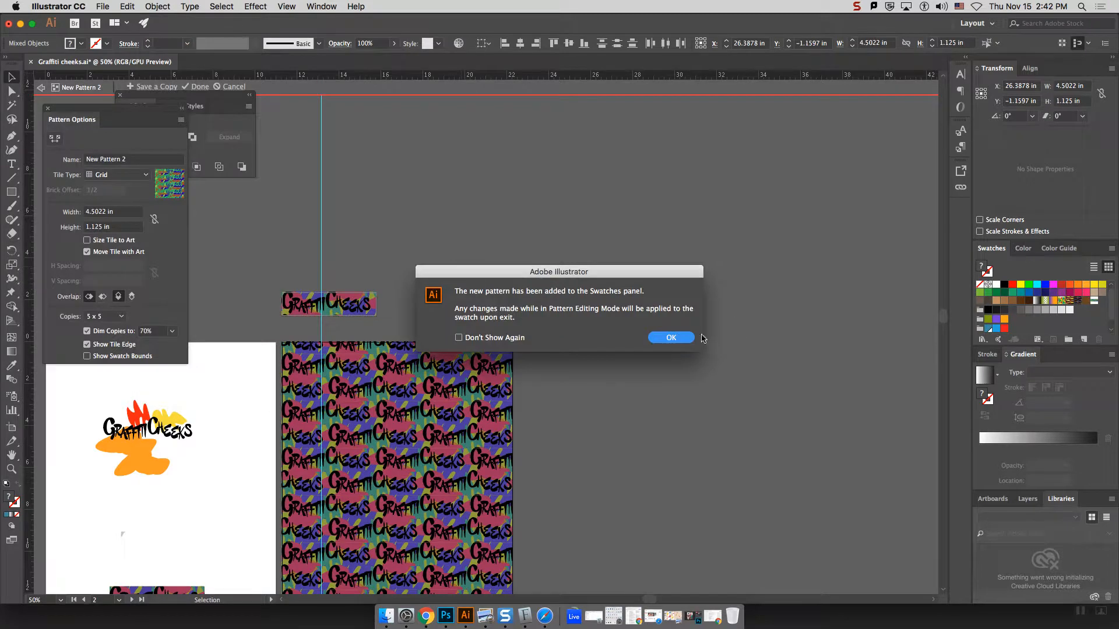
click(682, 338)
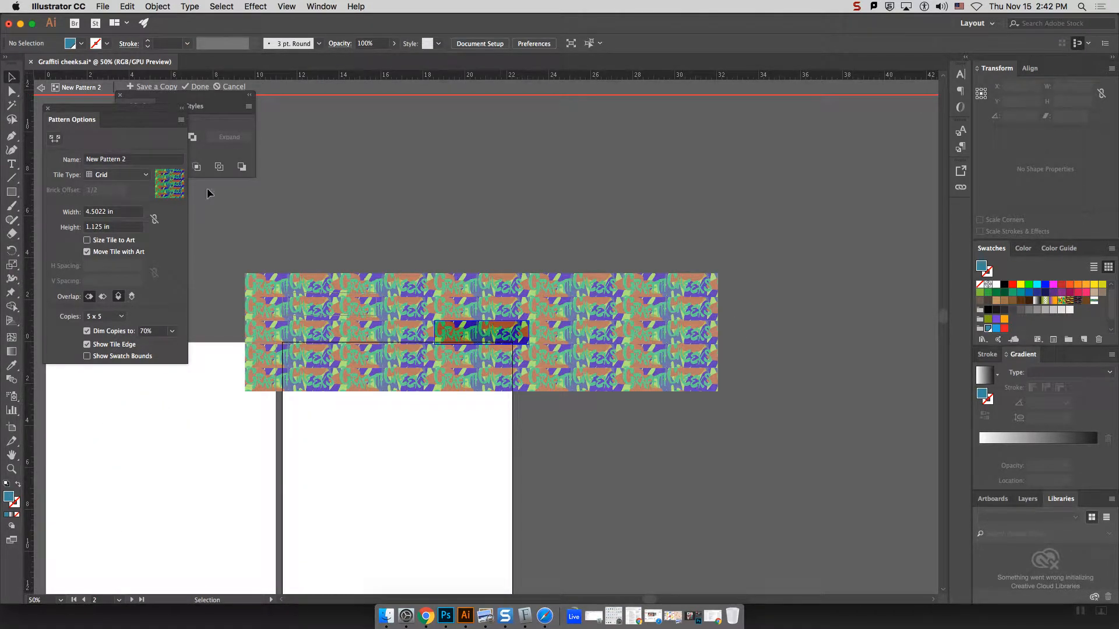
click(86, 176)
click(119, 212)
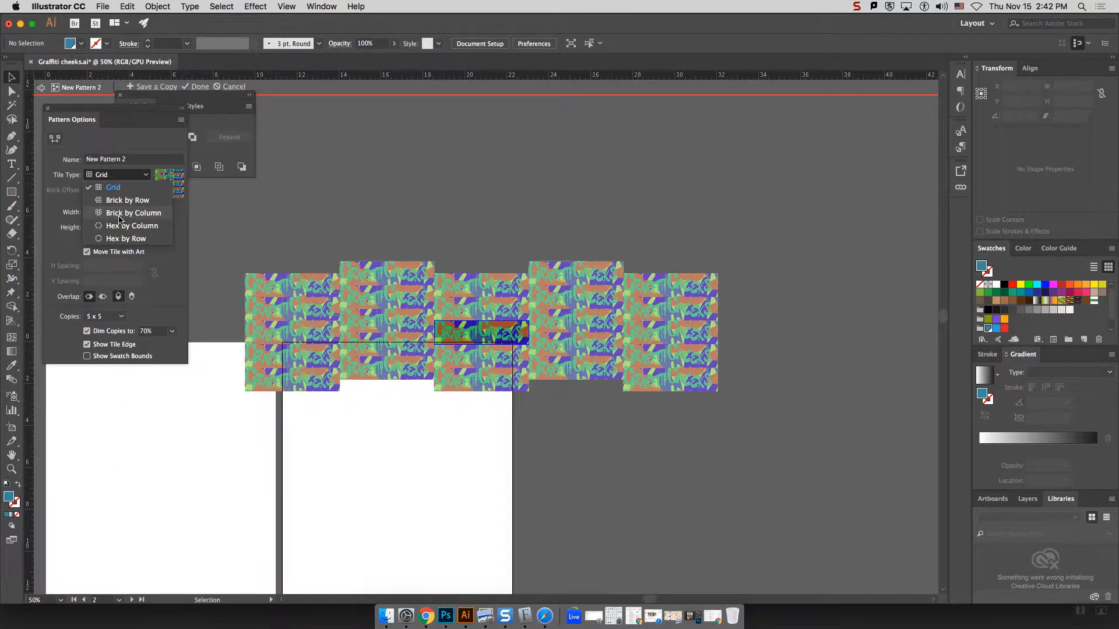
Set the tile type of New Pattern 2 to Brick by Row and finish editing the pattern.
click(116, 175)
click(116, 202)
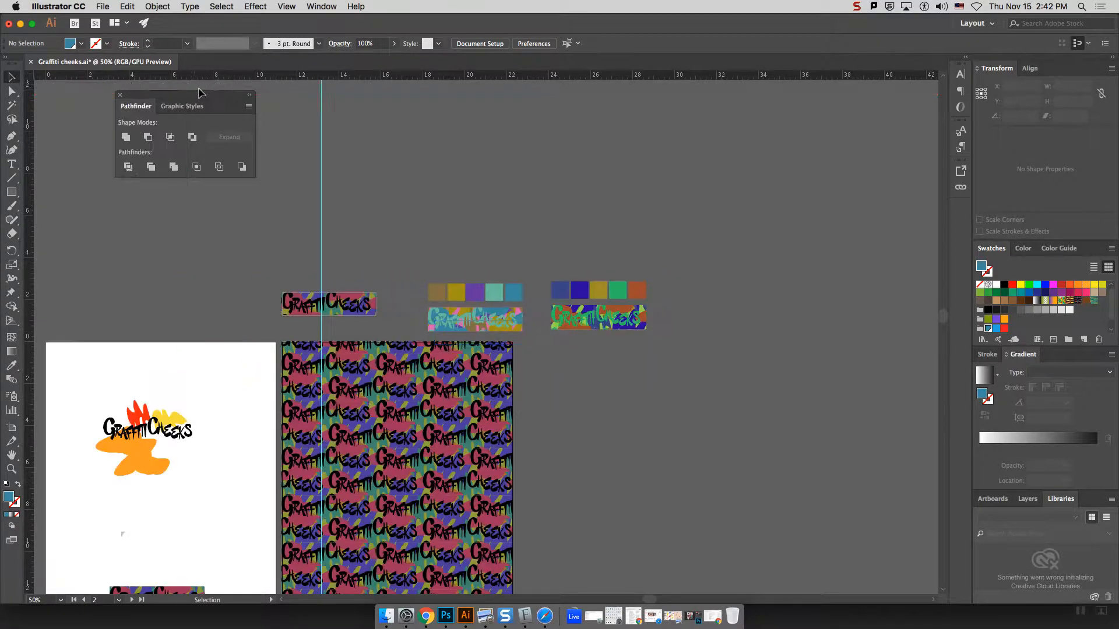
click(198, 87)
Make a pattern swatch from the teal-on-blue Graffiti Cheeks artwork with the Brick by Row tile type and finish editing it.
click(501, 318)
click(159, 6)
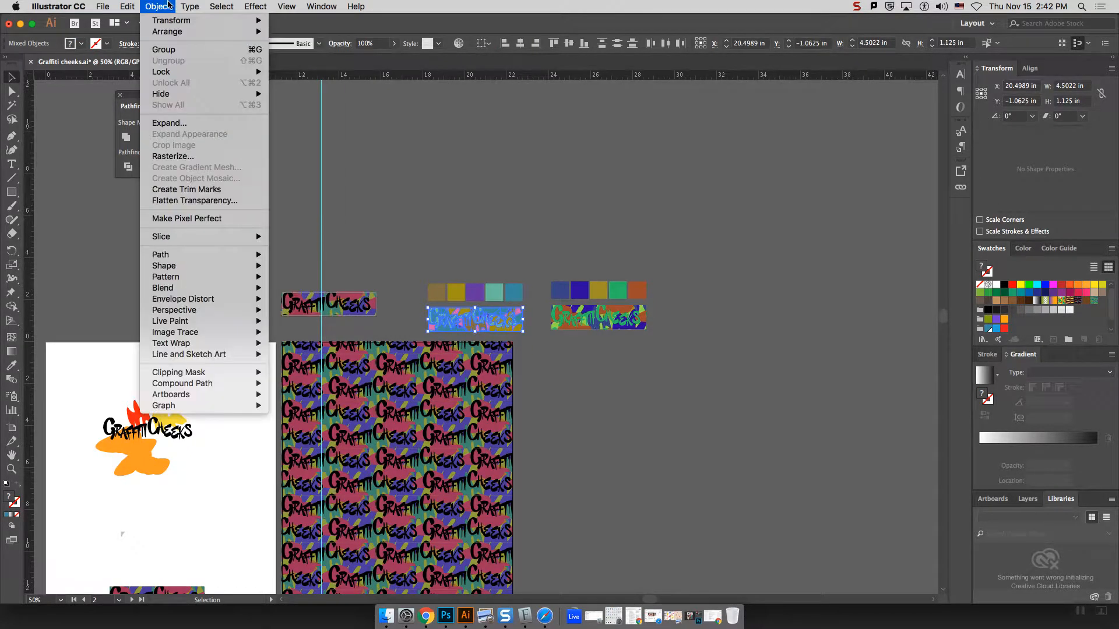
mouse_move(213, 277)
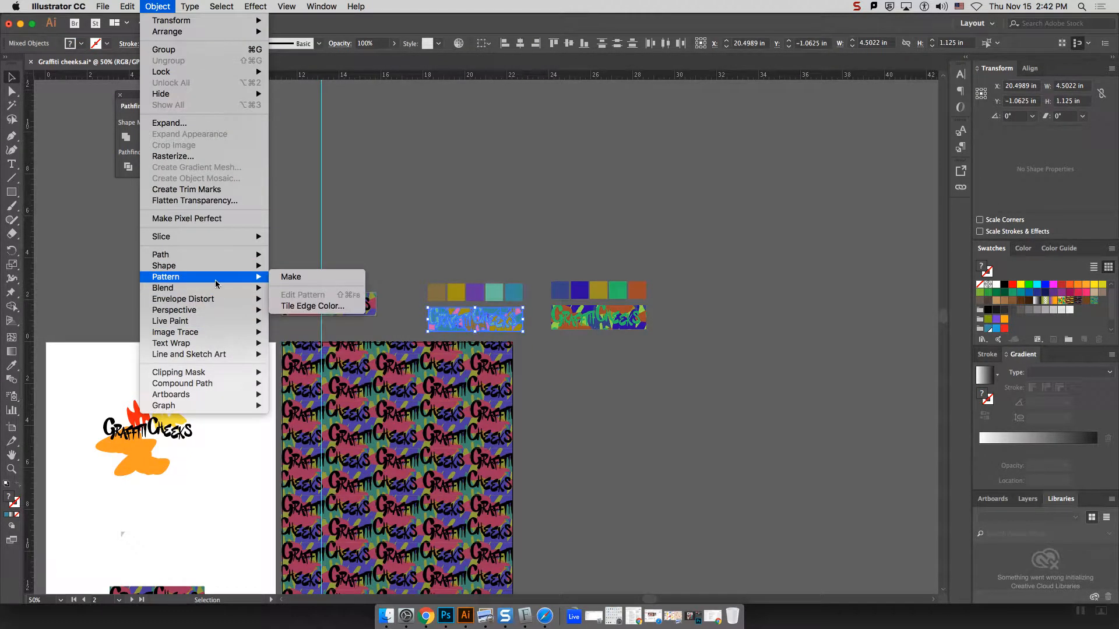
click(316, 278)
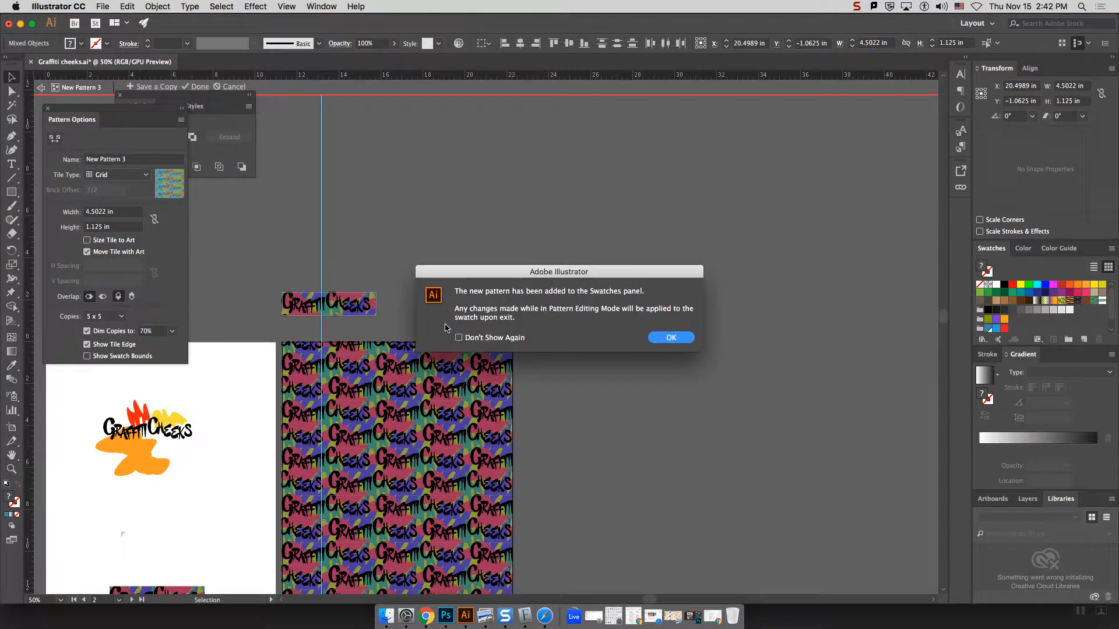
click(670, 337)
click(117, 175)
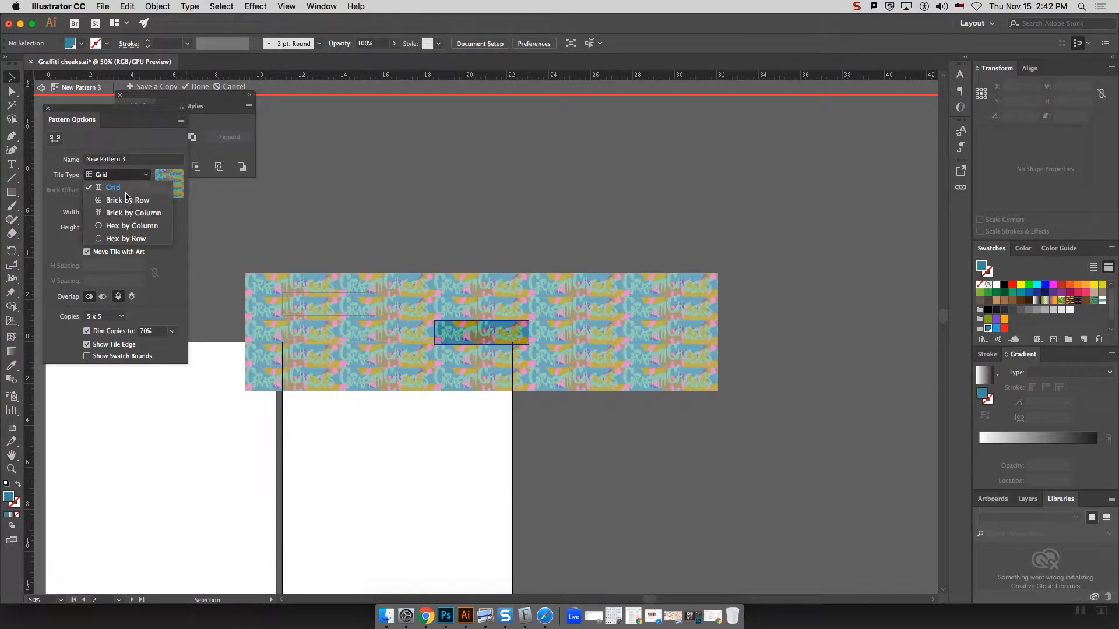
click(125, 187)
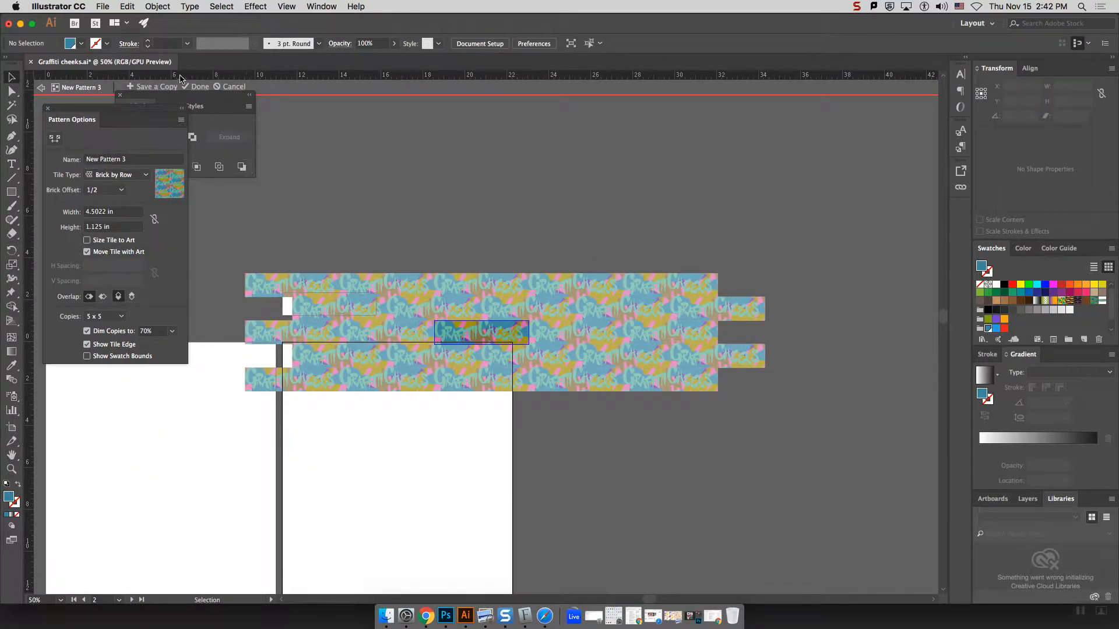
click(198, 87)
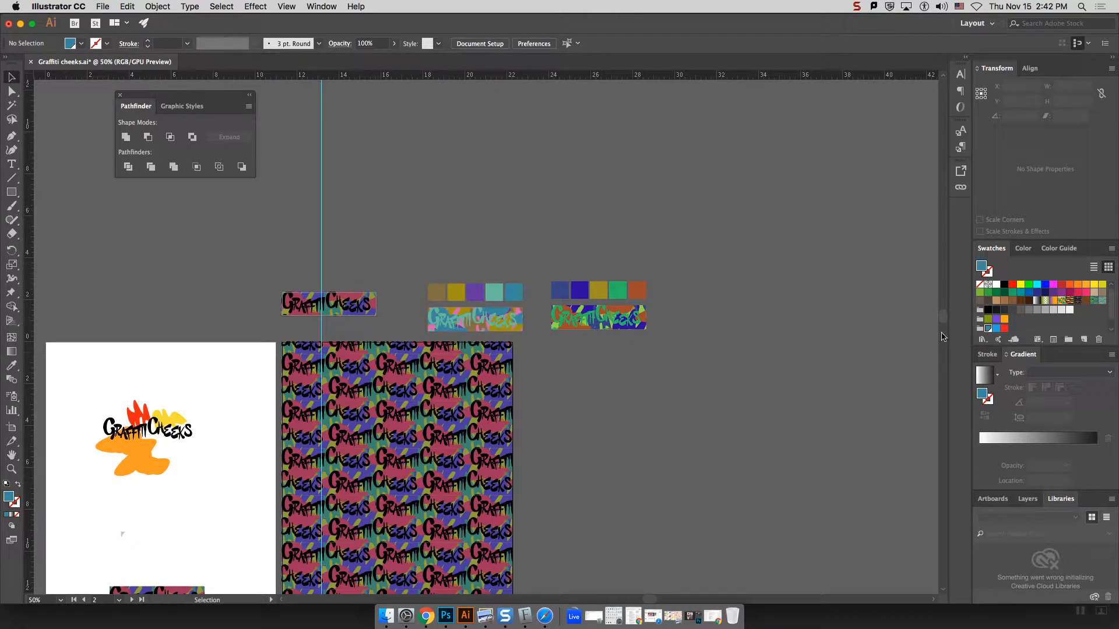
Add a new 11 x 14 in artboard beside Artboard 2 and leave artboard editing.
scroll(942, 317, down, 3)
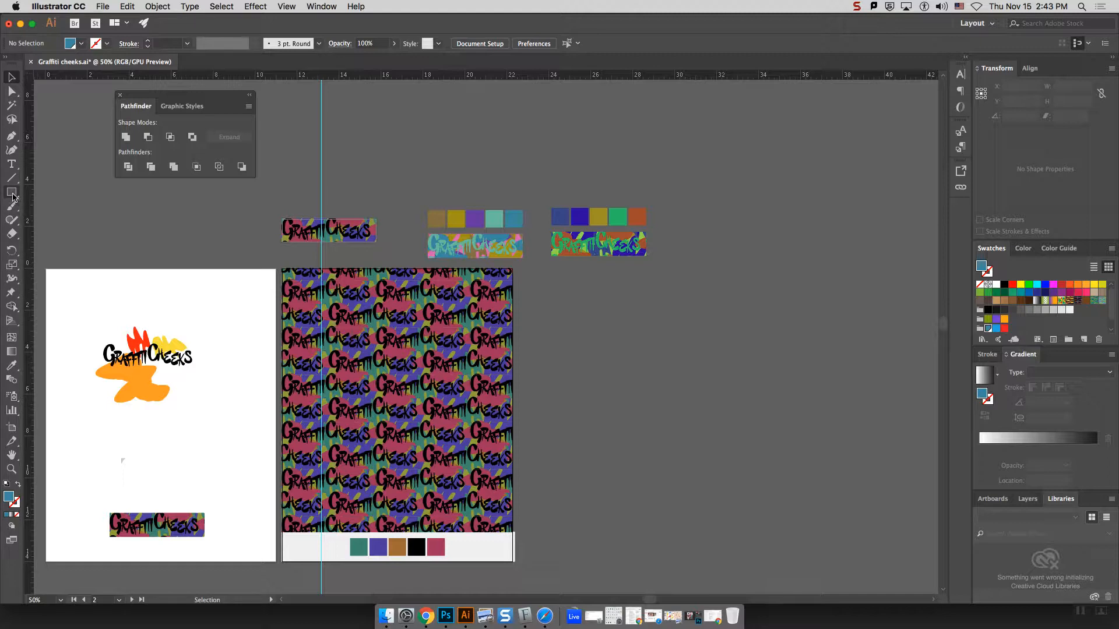
click(12, 430)
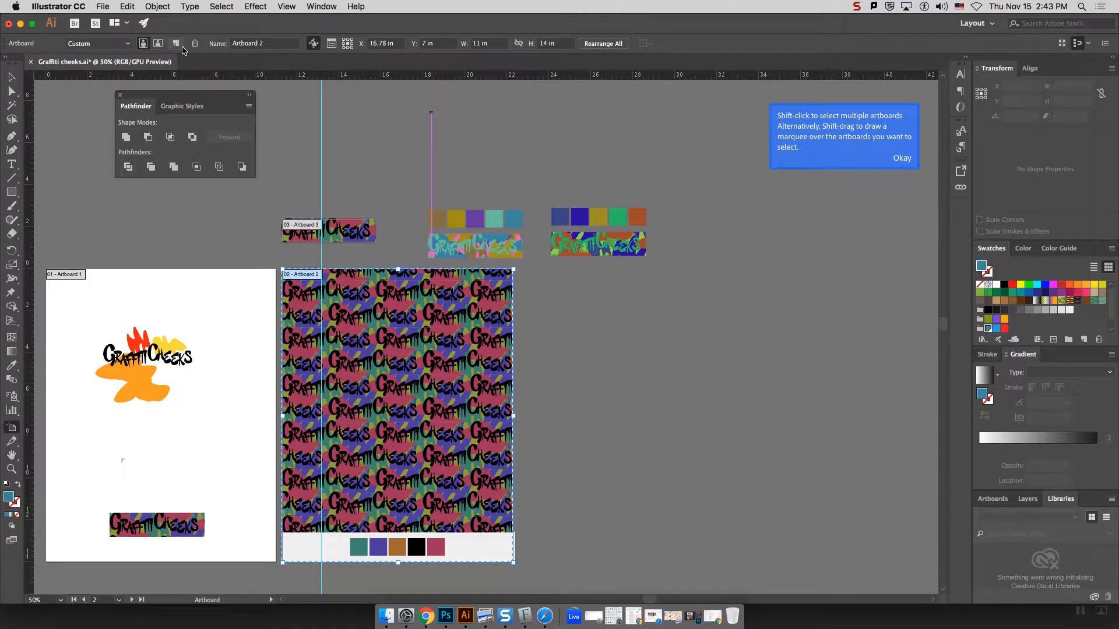
click(177, 45)
key(v)
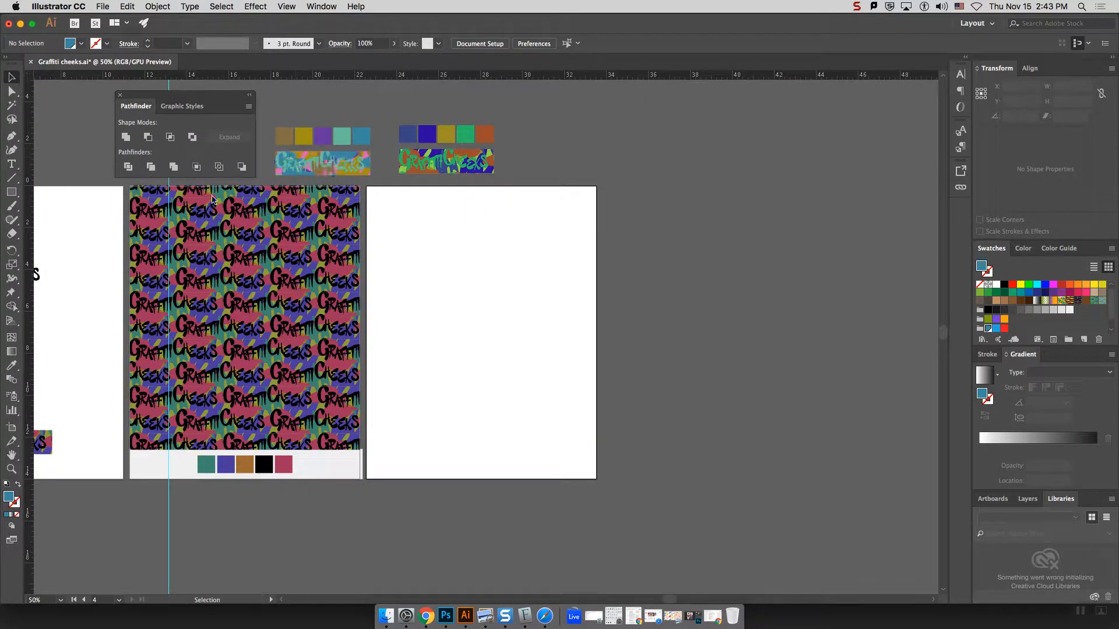
Draw a rectangle about 5.46 x 14 in filled with New Pattern 3 over the left half of the new artboard.
click(12, 192)
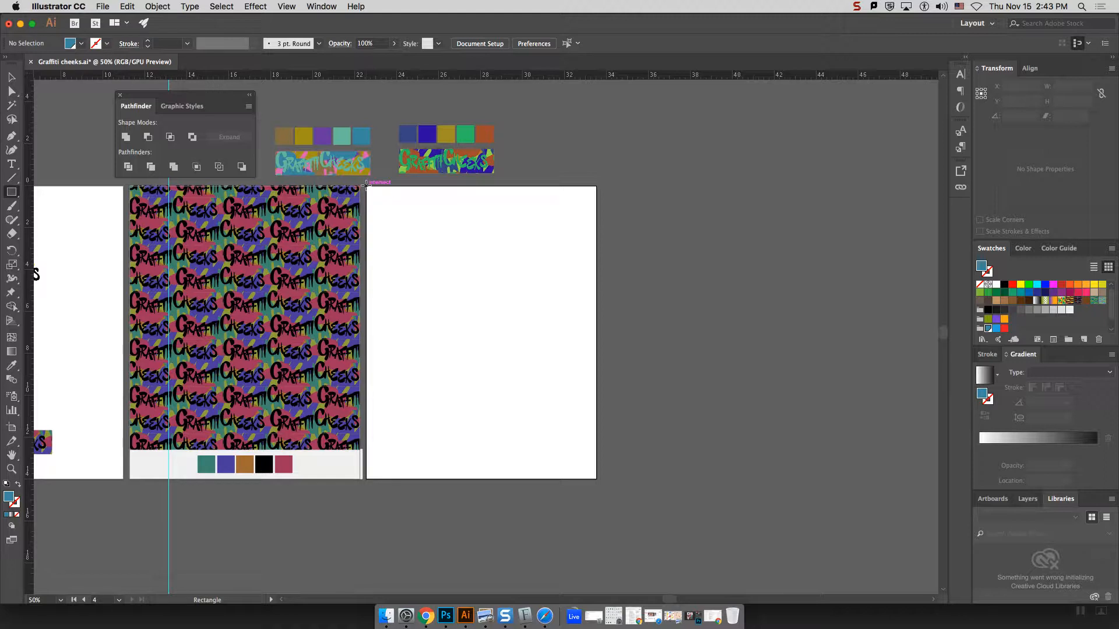
mouse_move(367, 186)
mouse_down()
mouse_move(429, 262)
mouse_move(441, 309)
mouse_move(396, 261)
mouse_up()
key(super+z)
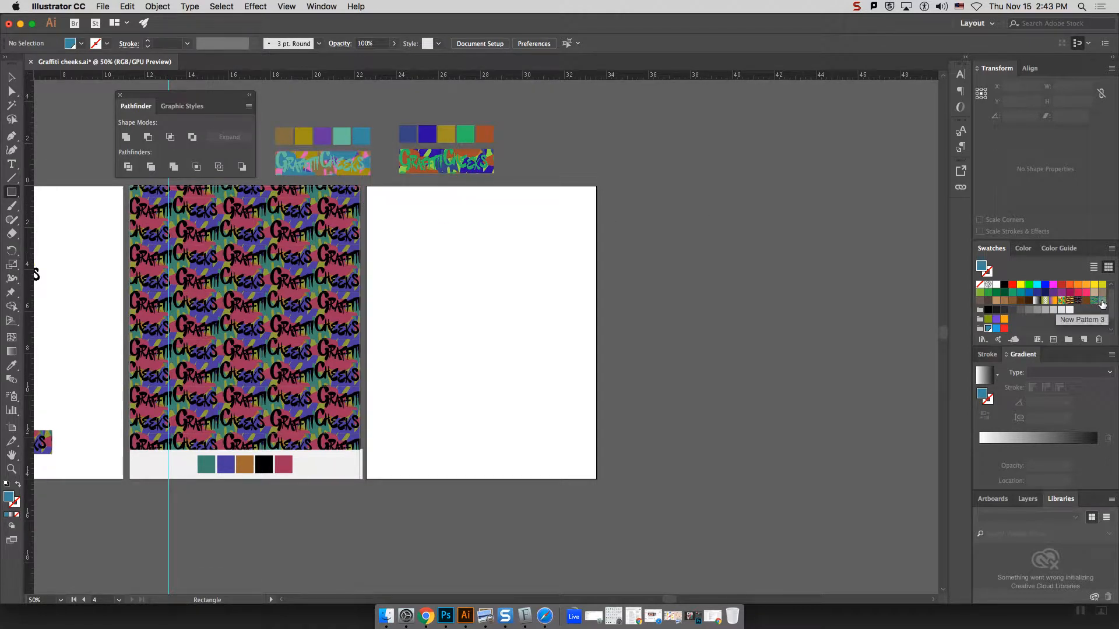
click(1101, 301)
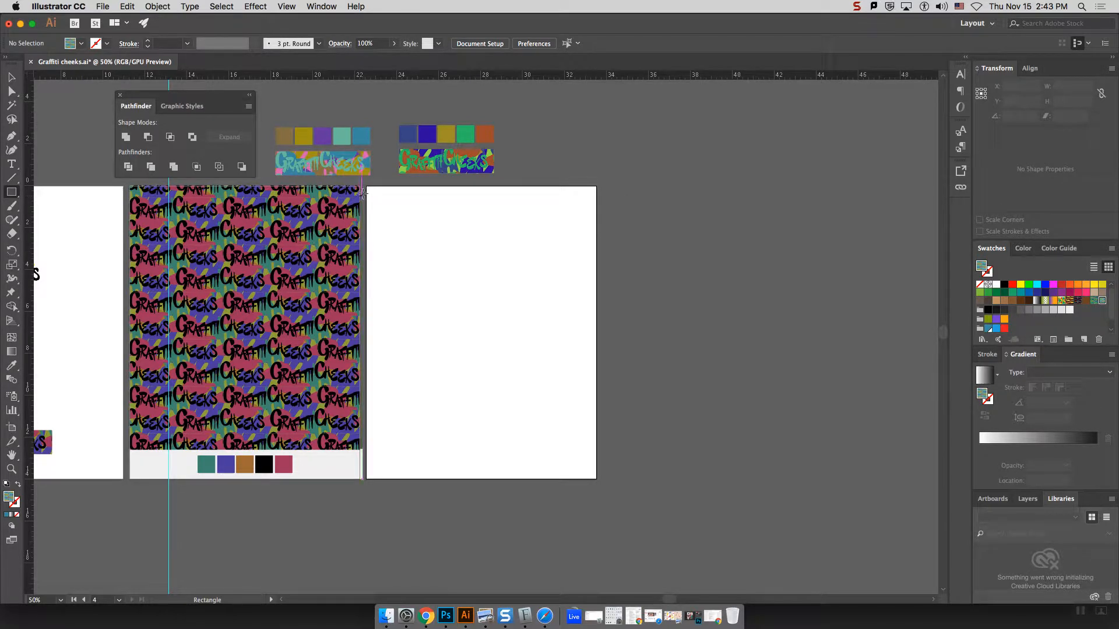
drag(367, 187, 482, 480)
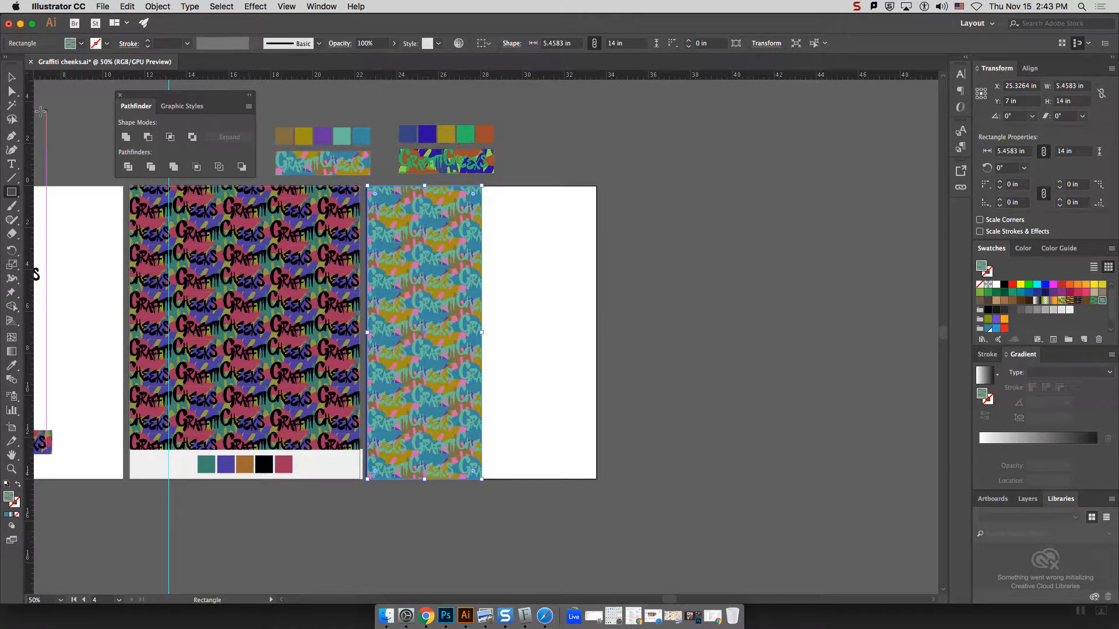
click(10, 78)
click(846, 236)
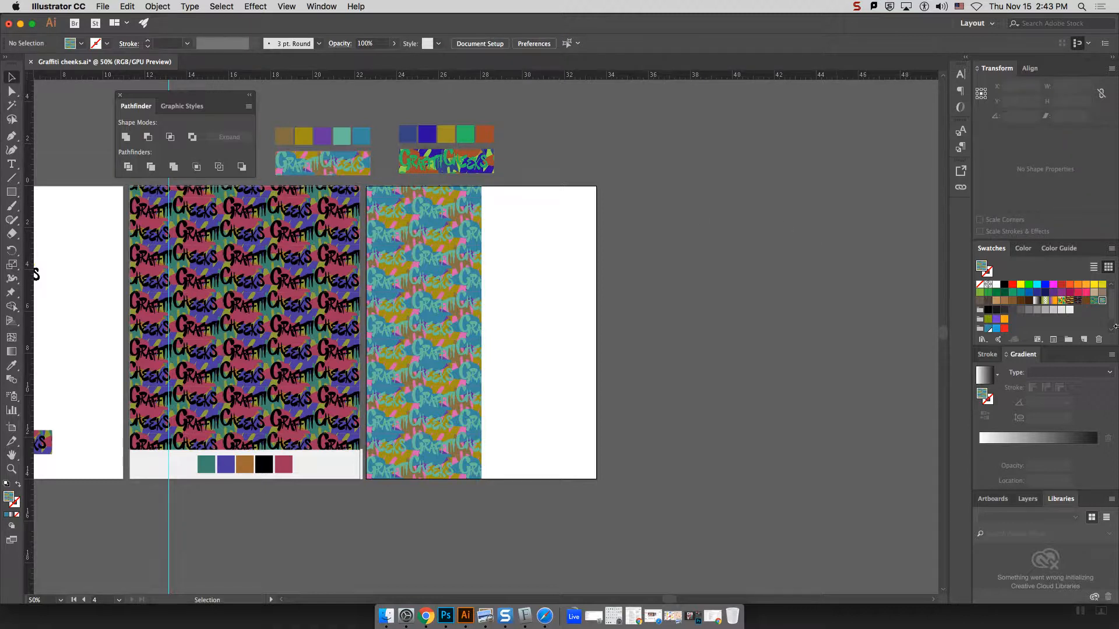
Draw a 5.5 x 14 in rectangle filled with the green and orange pattern swatch over the right half of the new artboard.
click(1094, 302)
click(10, 192)
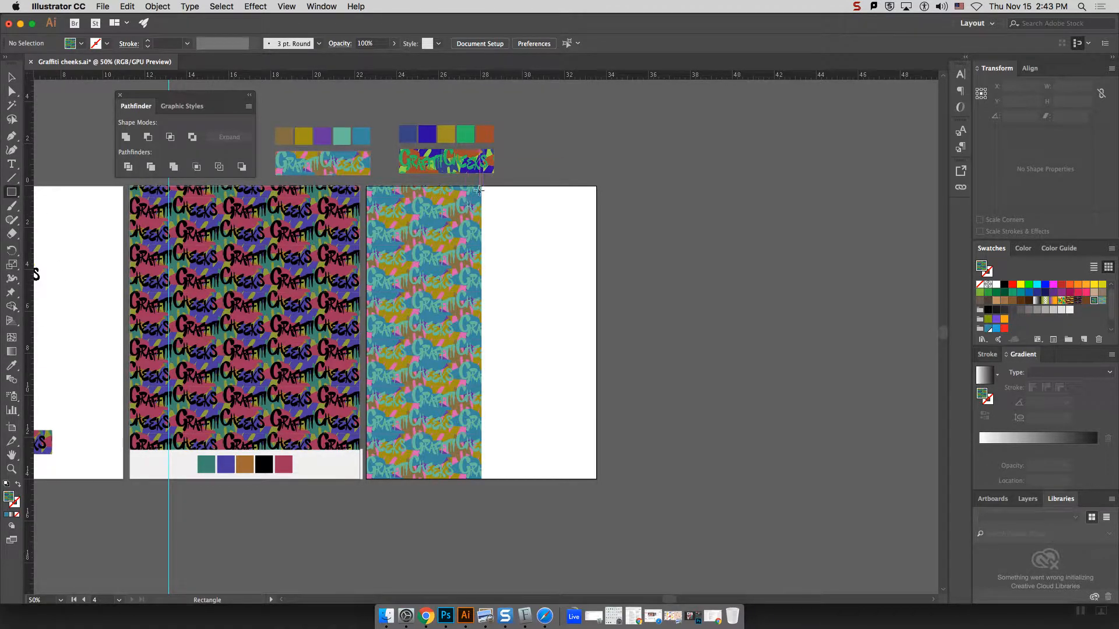
drag(482, 185, 596, 479)
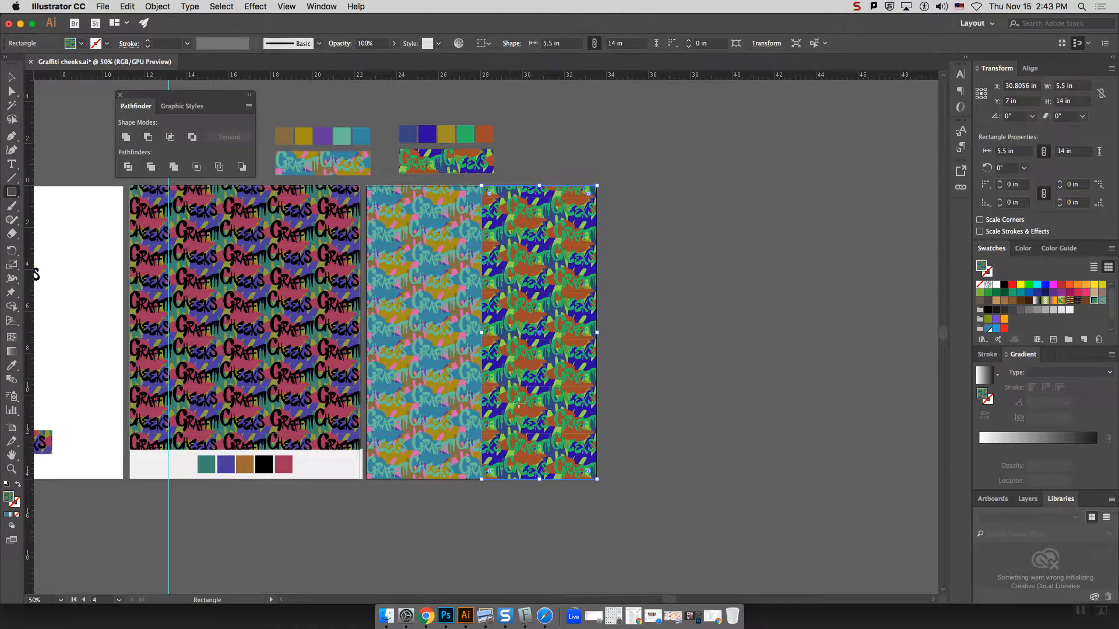
key(v)
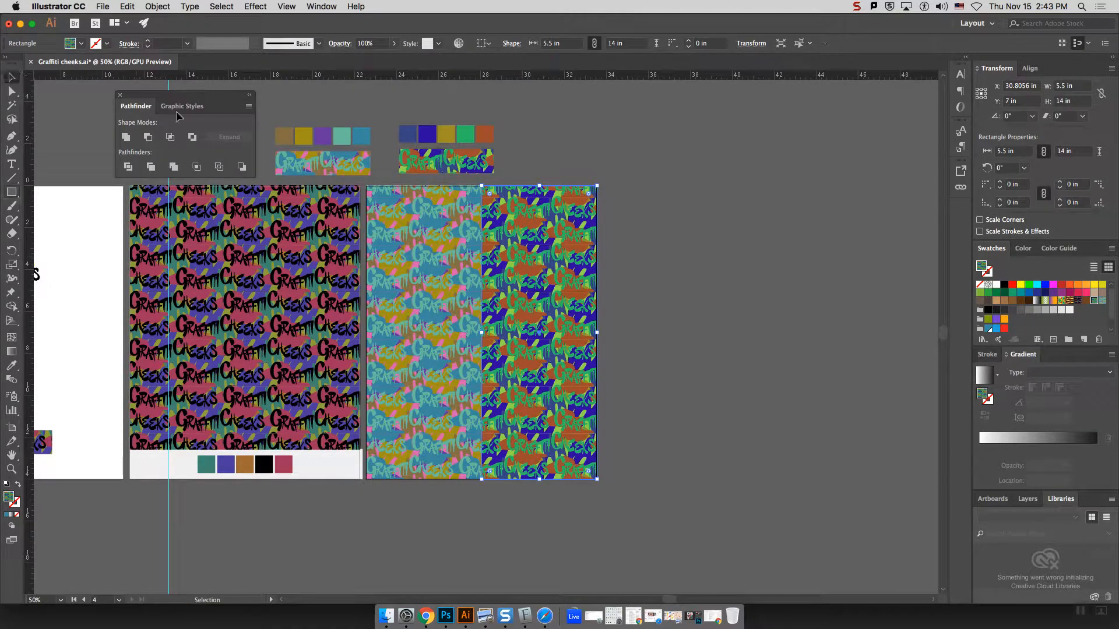
click(627, 251)
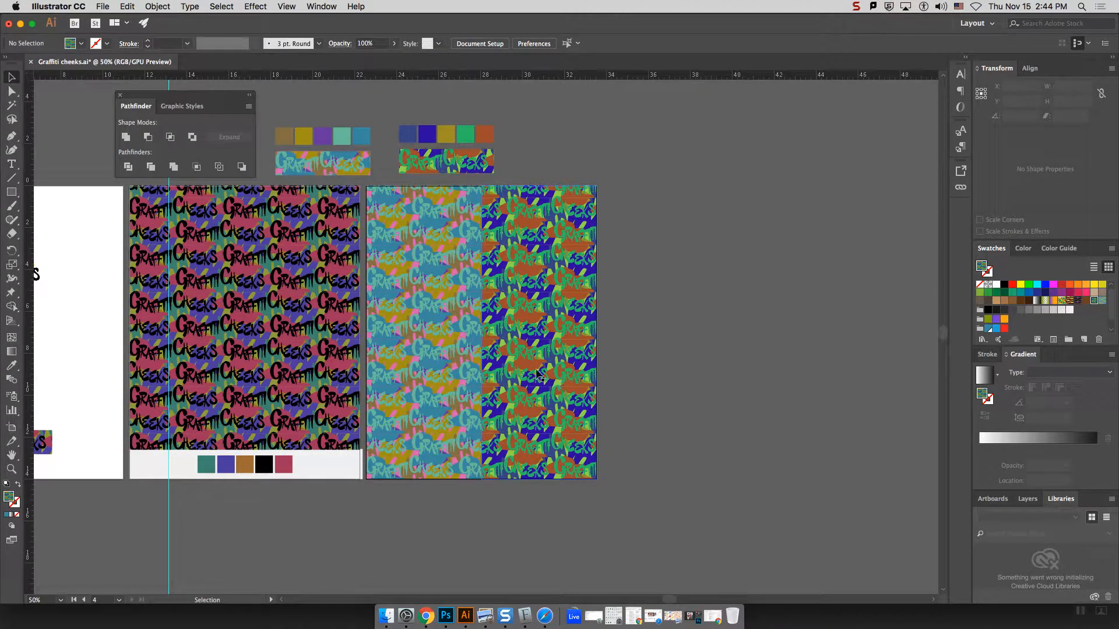
scroll(531, 365, up, 3)
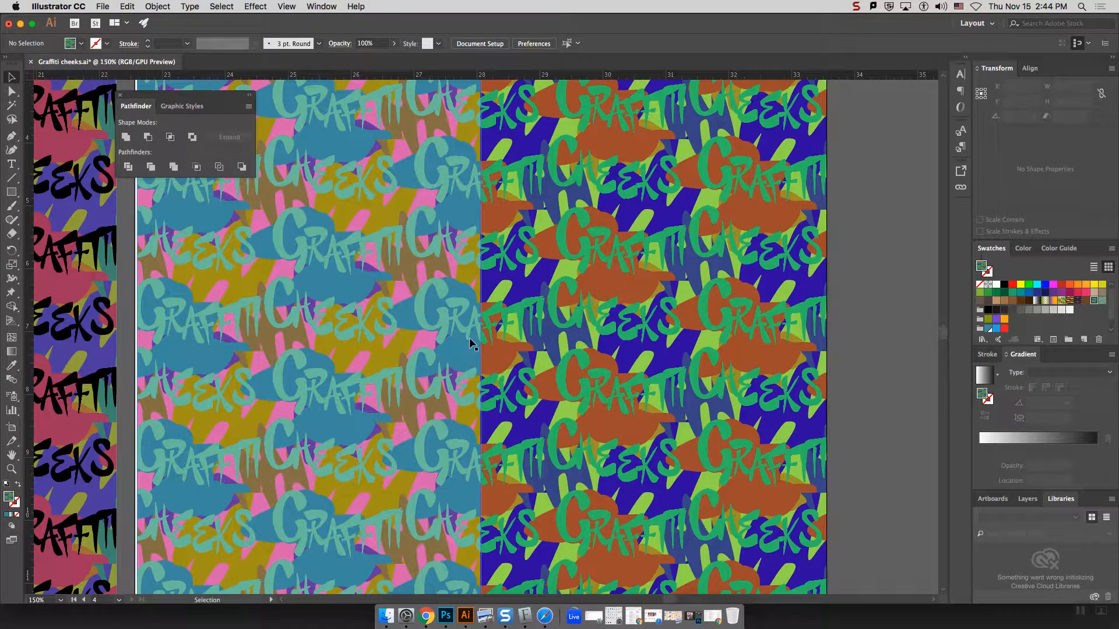
scroll(470, 343, down, 3)
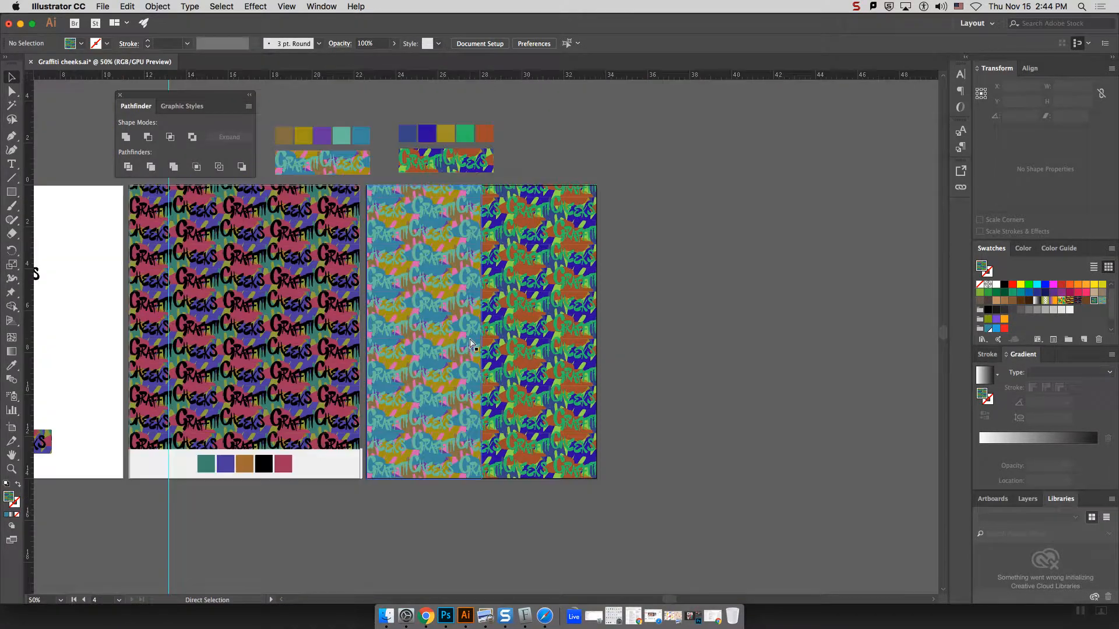
right_click(426, 317)
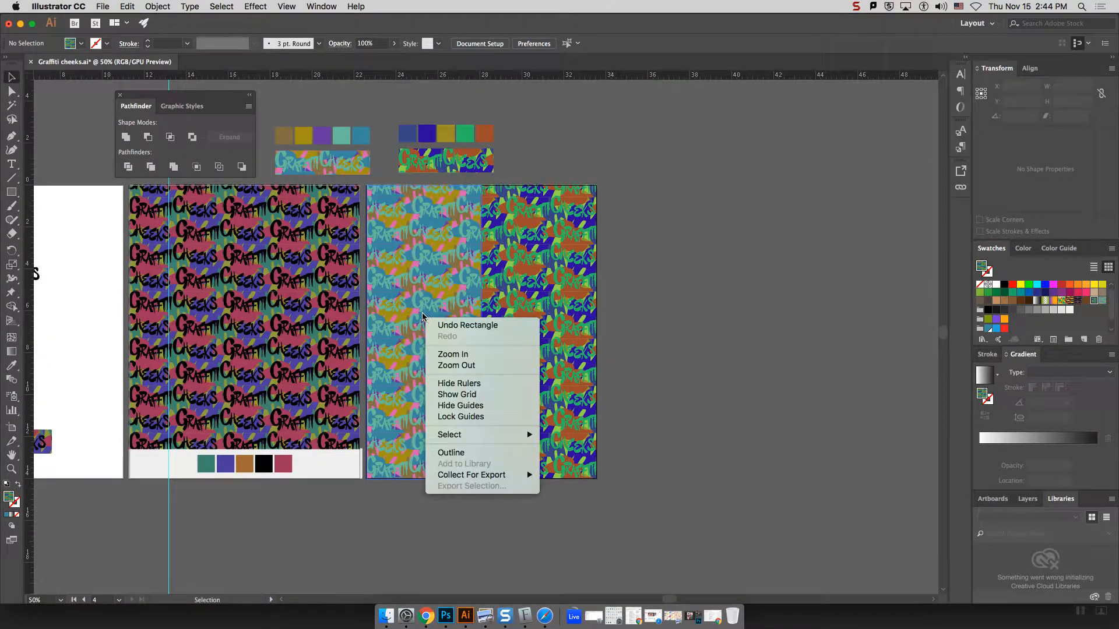
click(12, 79)
click(415, 298)
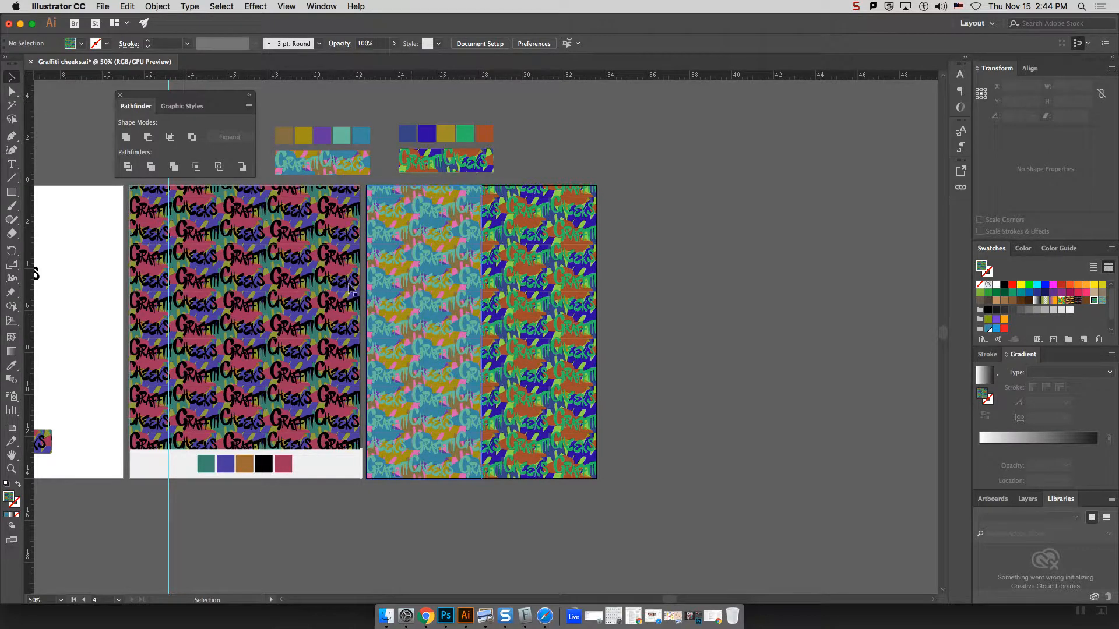
right_click(415, 298)
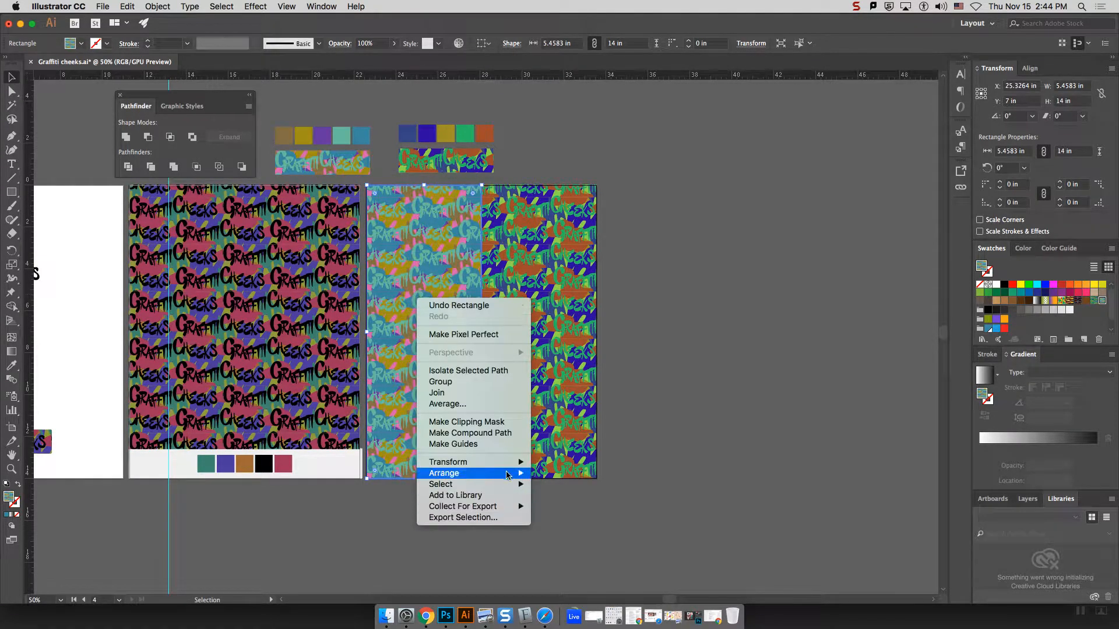
mouse_move(502, 462)
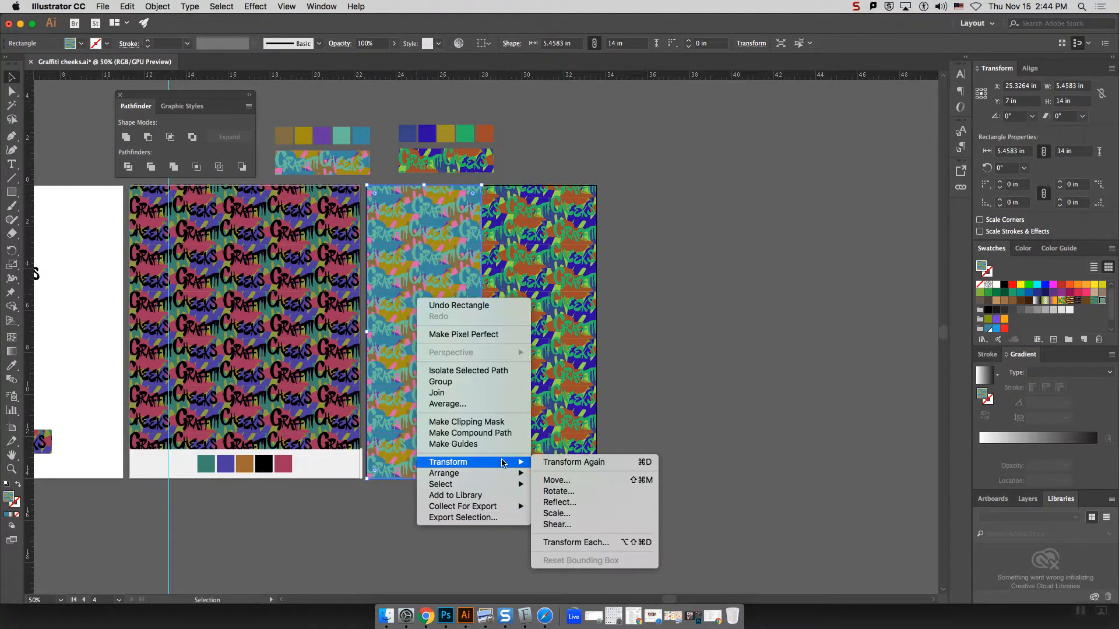
click(562, 481)
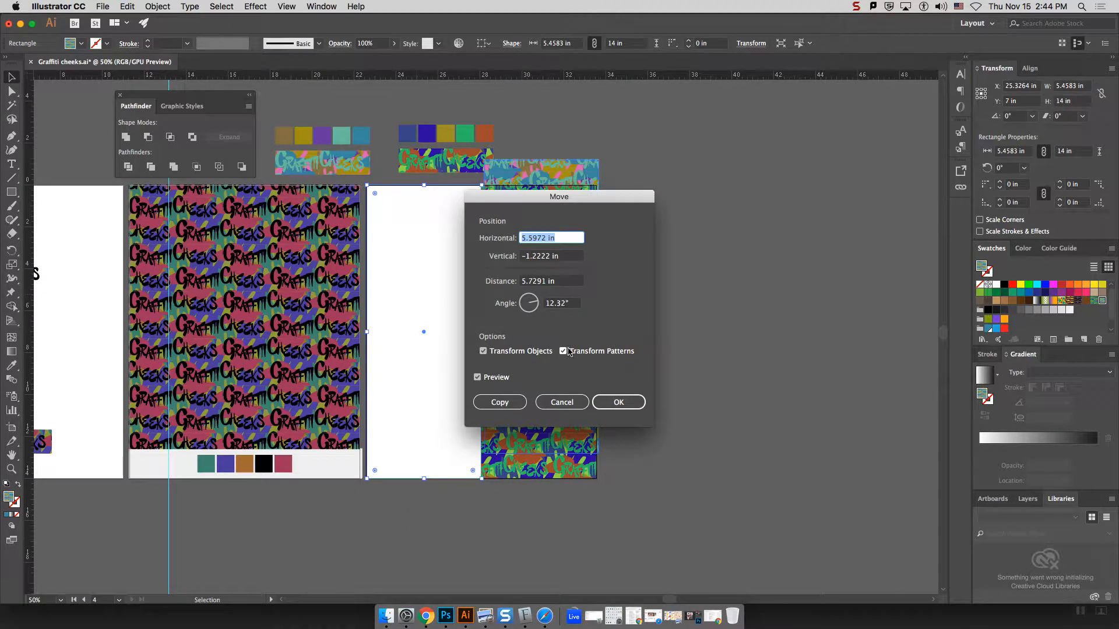
click(562, 402)
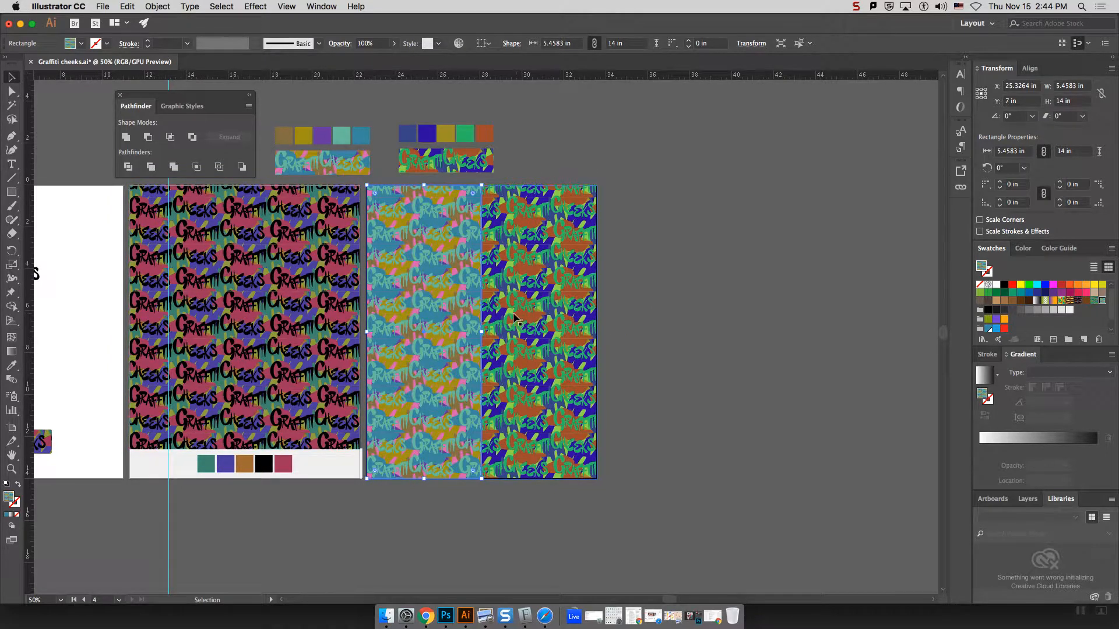
Delete the green and orange patterned rectangle from the right half of the new artboard.
drag(523, 315, 591, 326)
key(Delete)
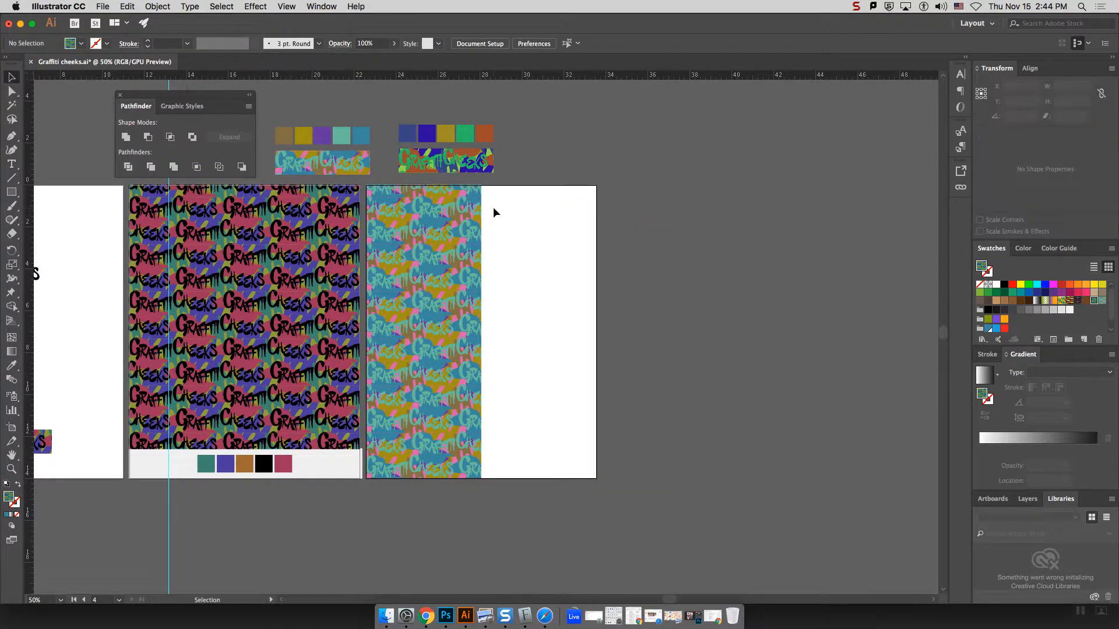
Apply a Move transform of 0 in horizontal and 0 in vertical to the blue patterned rectangle.
click(416, 254)
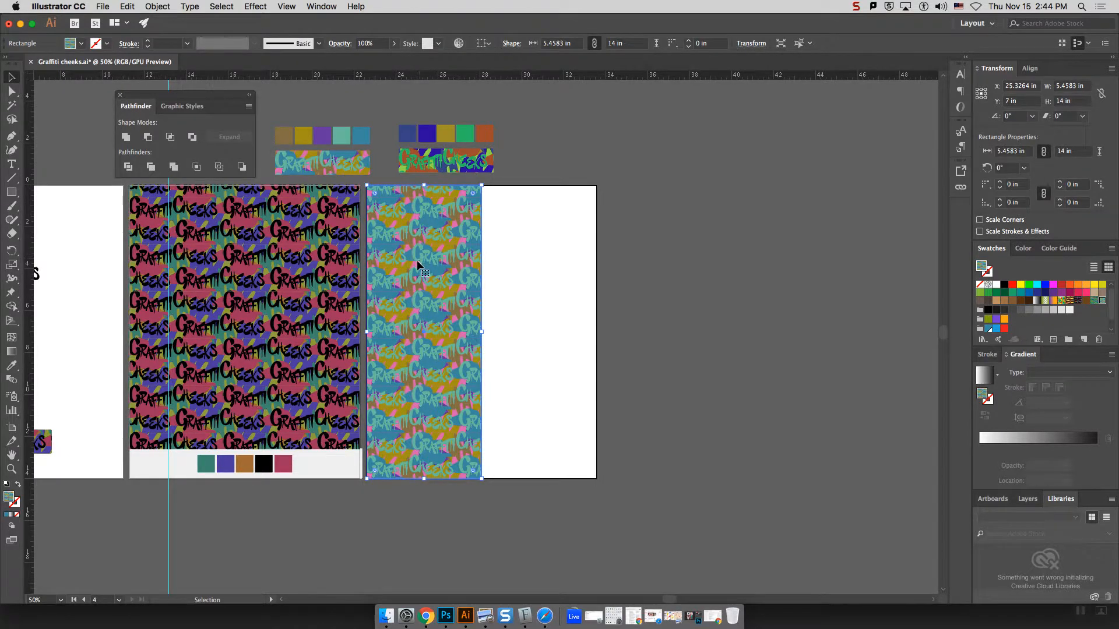
right_click(422, 271)
mouse_move(512, 435)
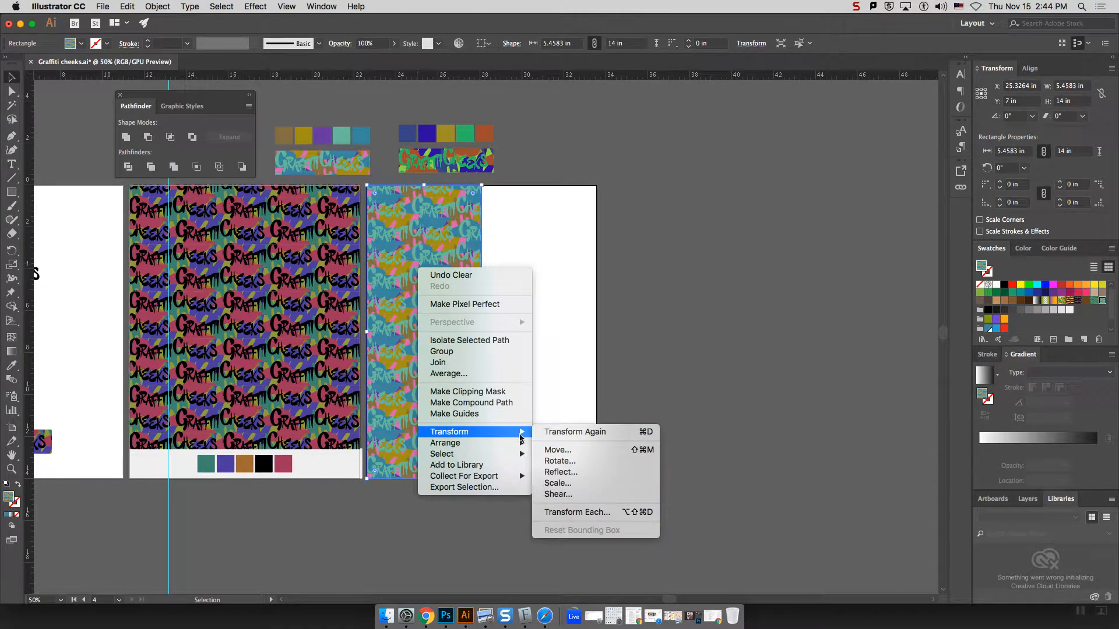
click(561, 453)
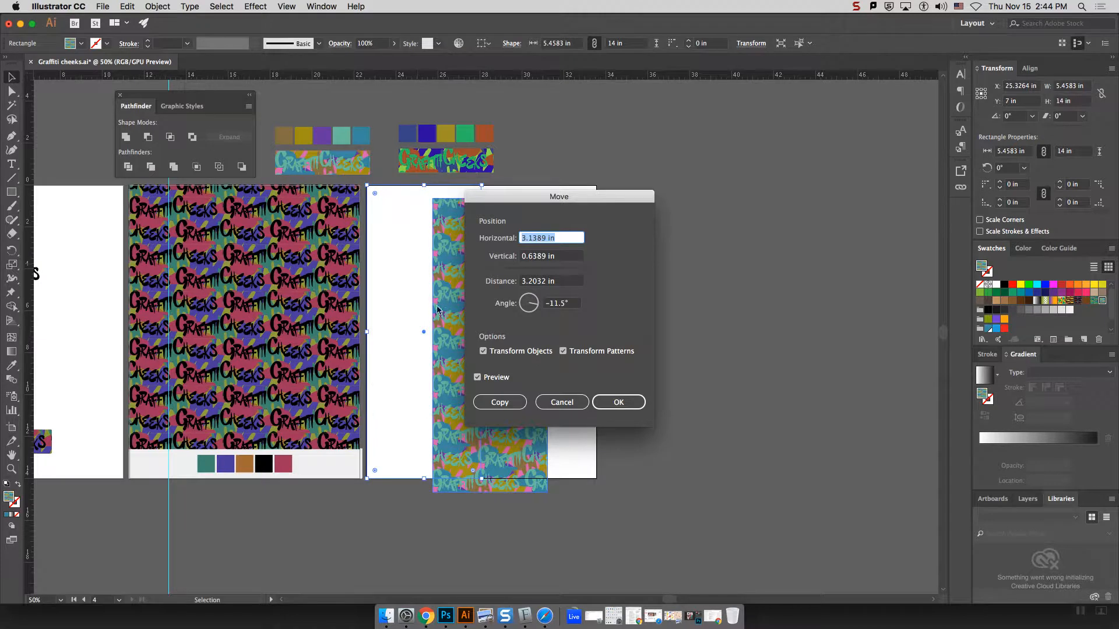
drag(524, 196, 675, 184)
text(0)
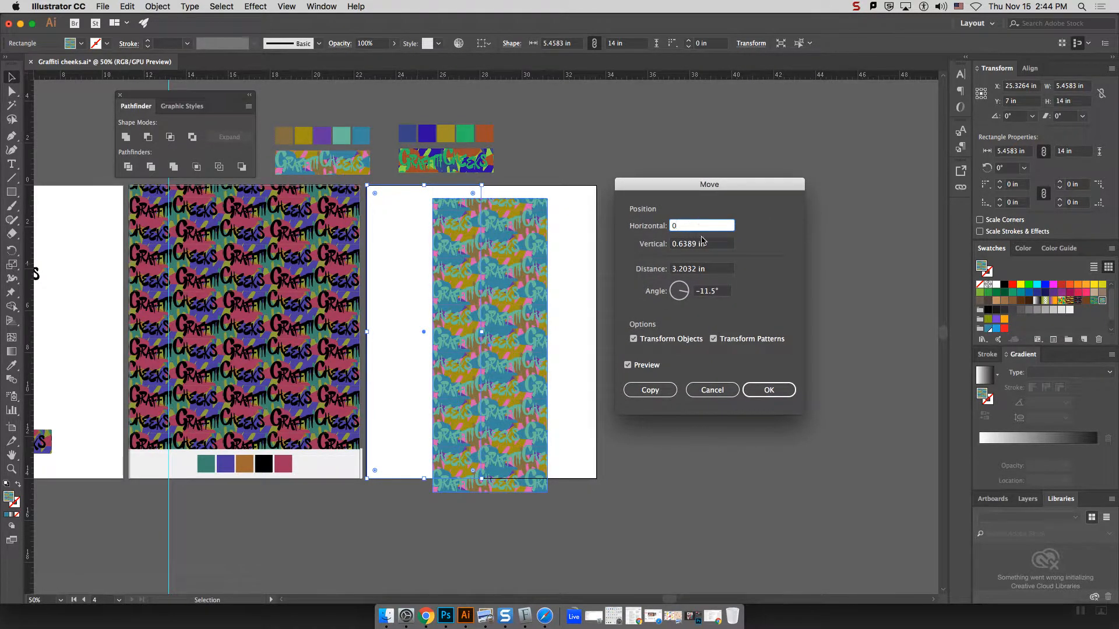
key(Tab)
text(0)
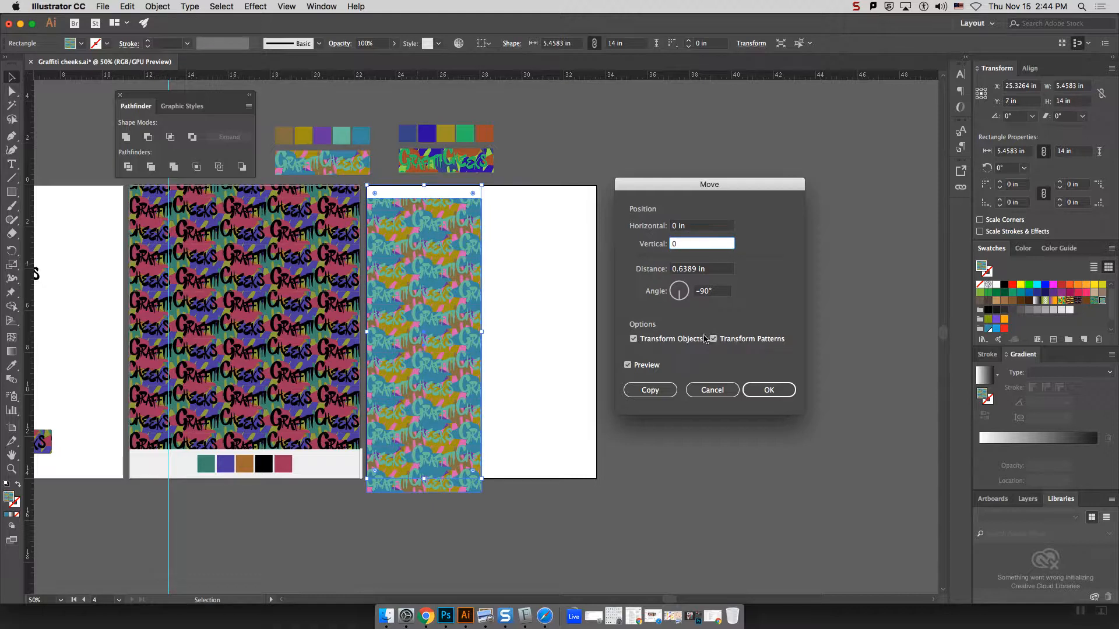
click(695, 225)
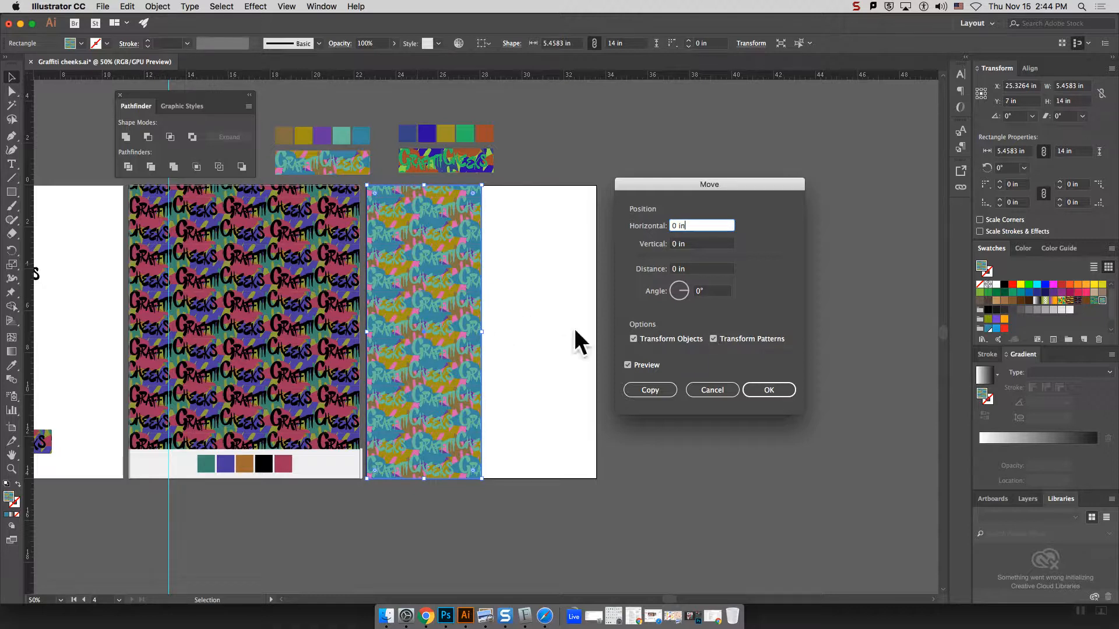
click(767, 391)
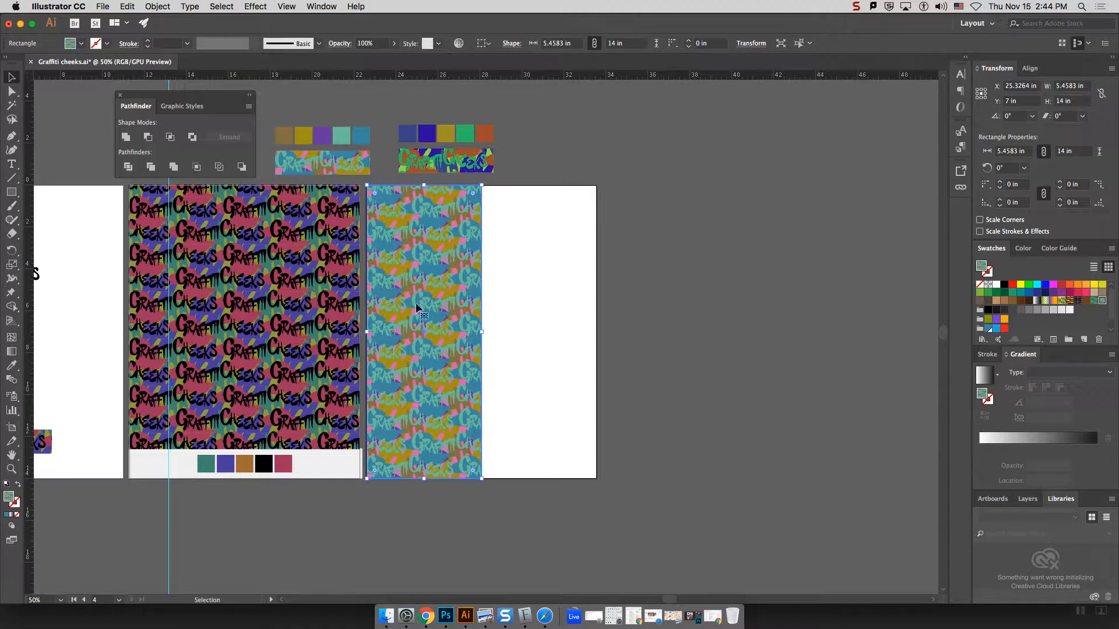
Add a copy of the blue patterned rectangle on the right half of the artboard, filled with the green and orange pattern swatch.
drag(434, 306, 381, 305)
key(a)
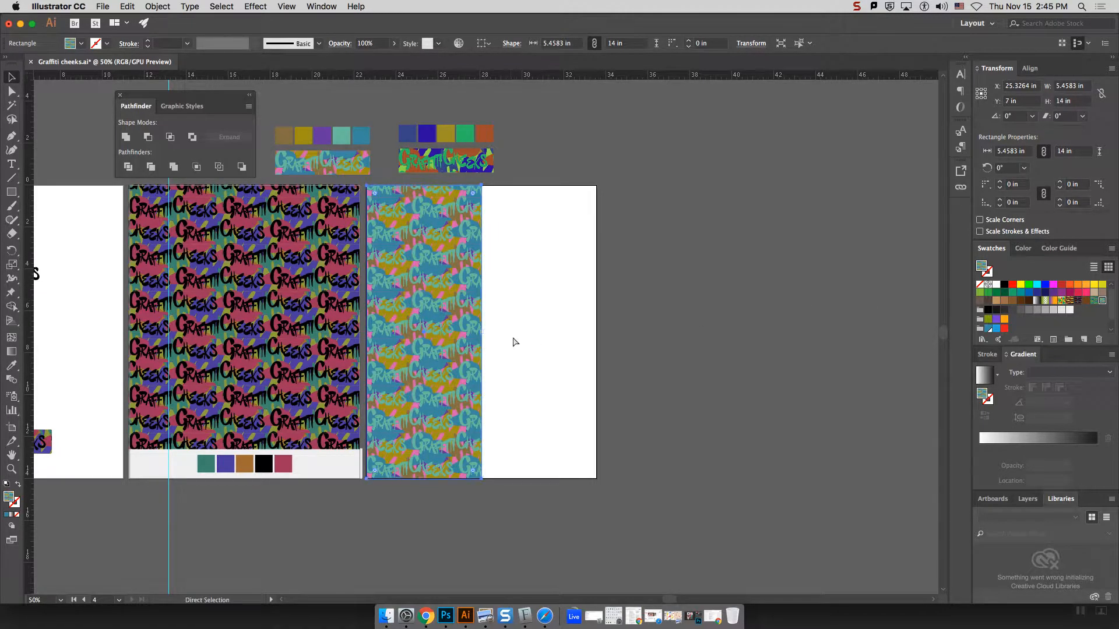
key(super+v)
drag(495, 313, 566, 315)
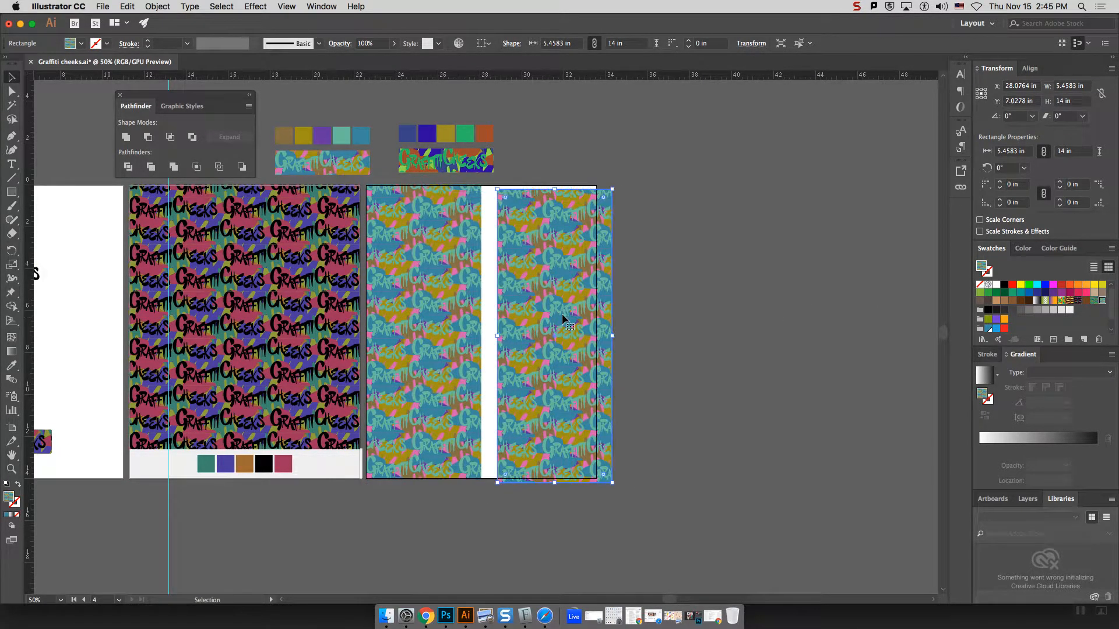
click(1094, 301)
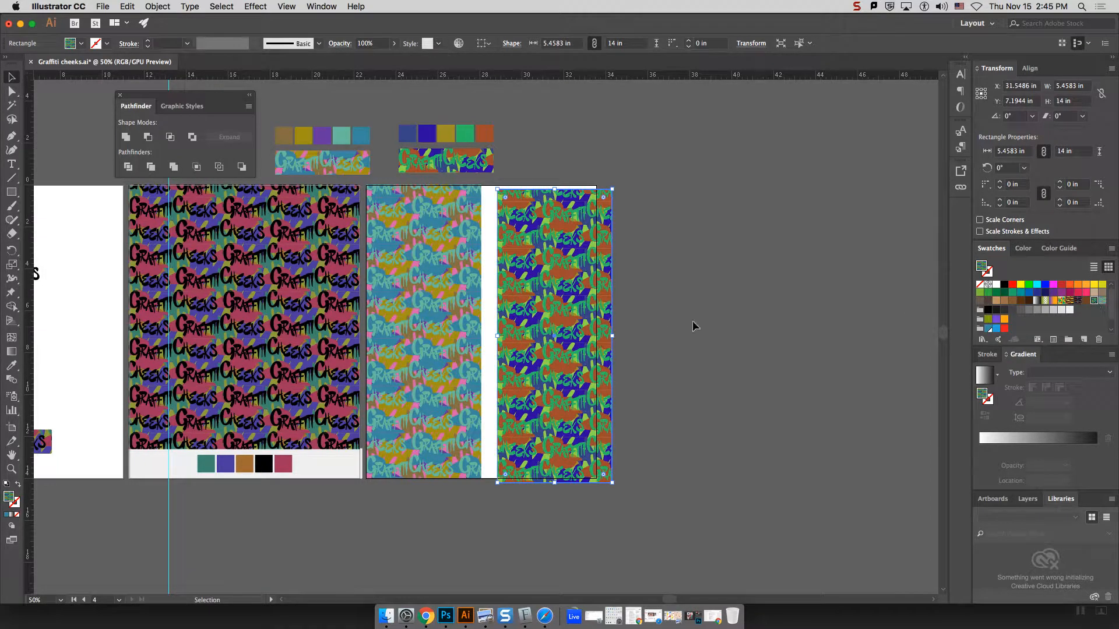
drag(612, 189, 595, 181)
drag(541, 357, 540, 362)
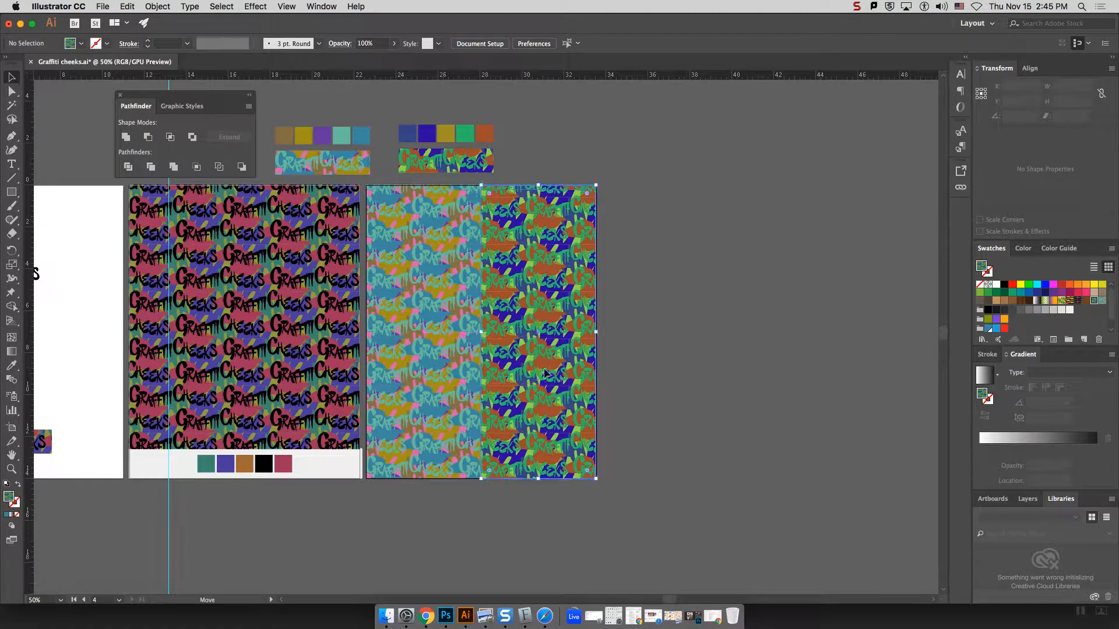
Delete the green and orange patterned rectangle beside the blue one.
key(super+equal)
key(super+equal)
key(super+equal)
key(super+equal)
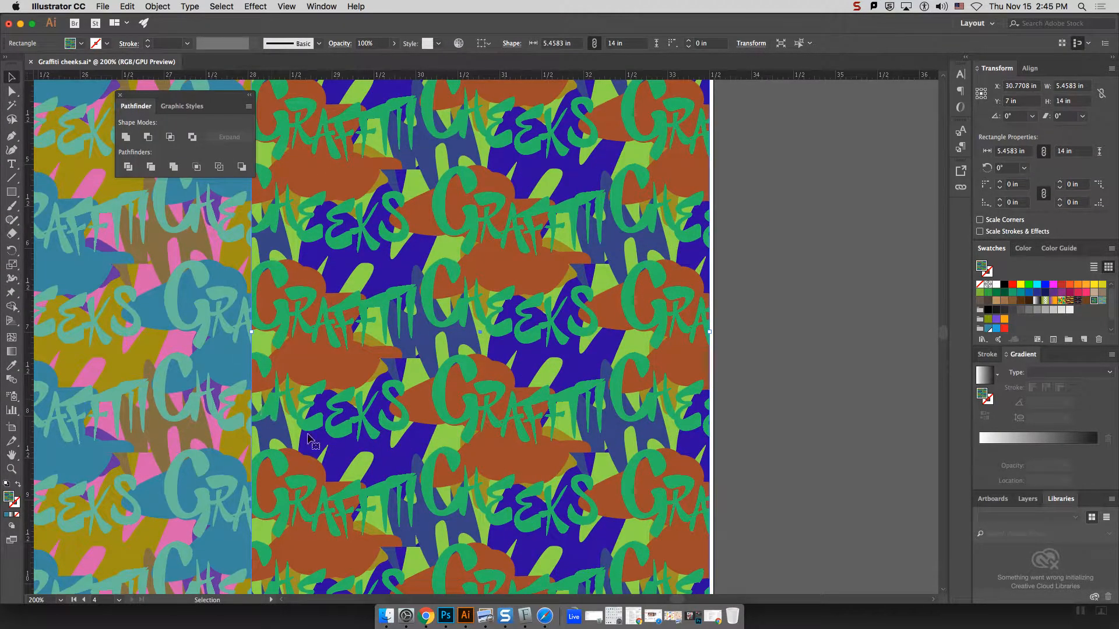
drag(673, 599, 658, 599)
key(super+minus)
key(super+minus)
key(super+minus)
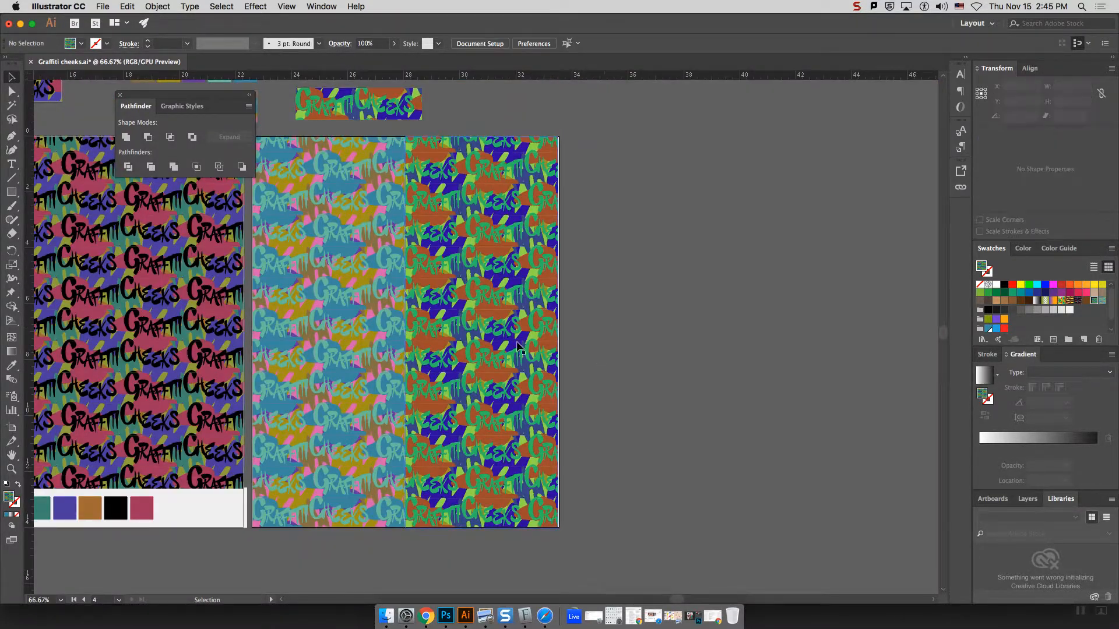
key(Delete)
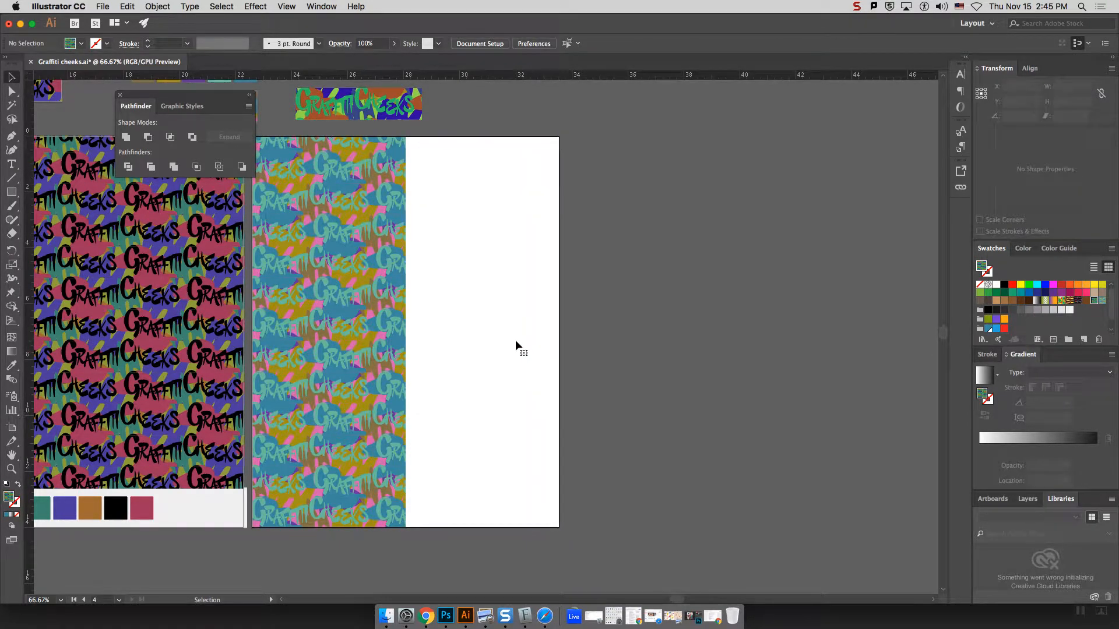
Apply a Move of 0 in horizontal and 0 in vertical to the blue patterned rectangle with Transform Patterns turned off.
right_click(328, 339)
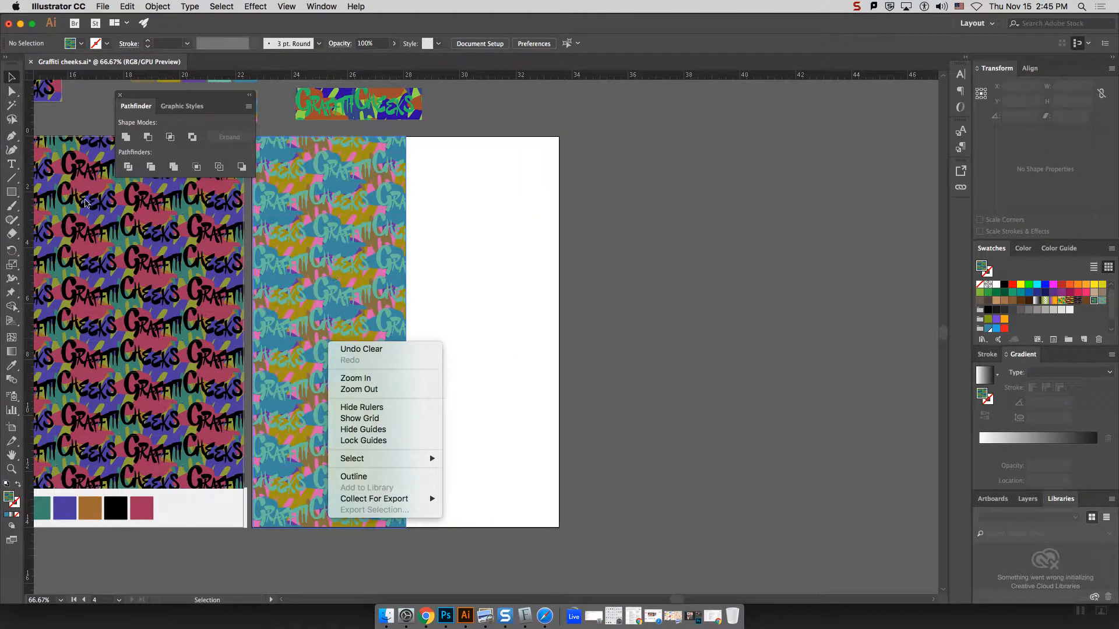
click(11, 78)
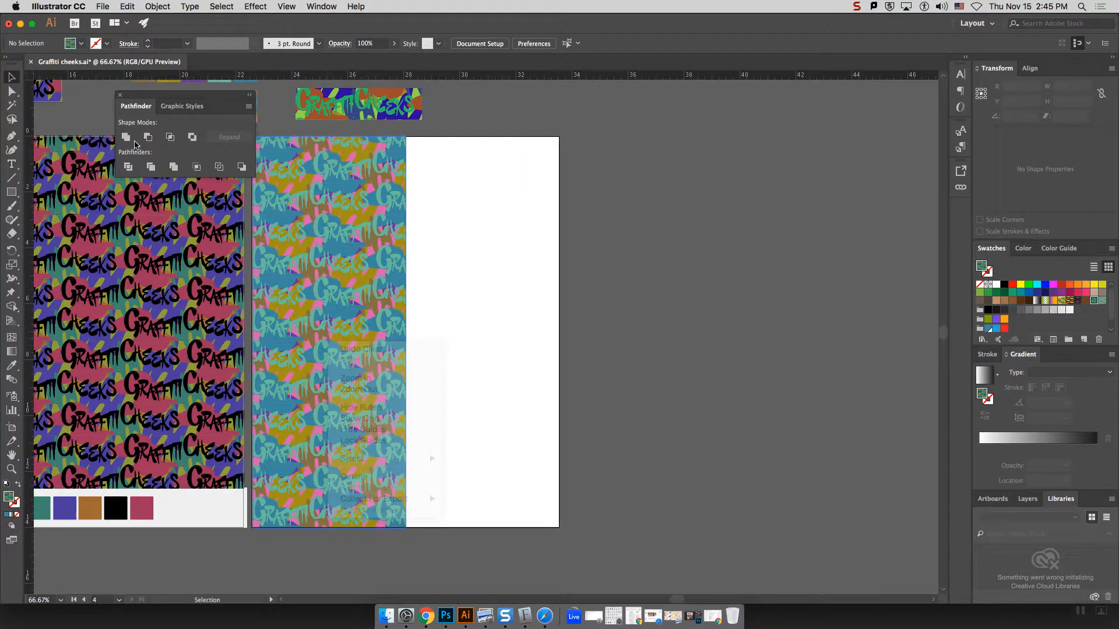
click(309, 254)
right_click(313, 255)
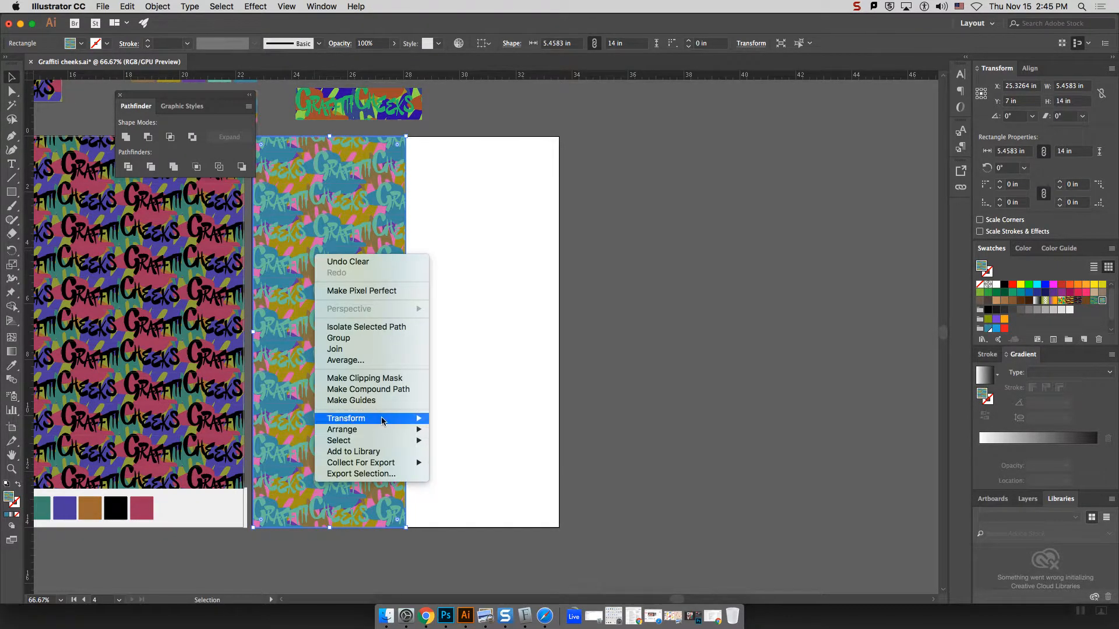
mouse_move(421, 423)
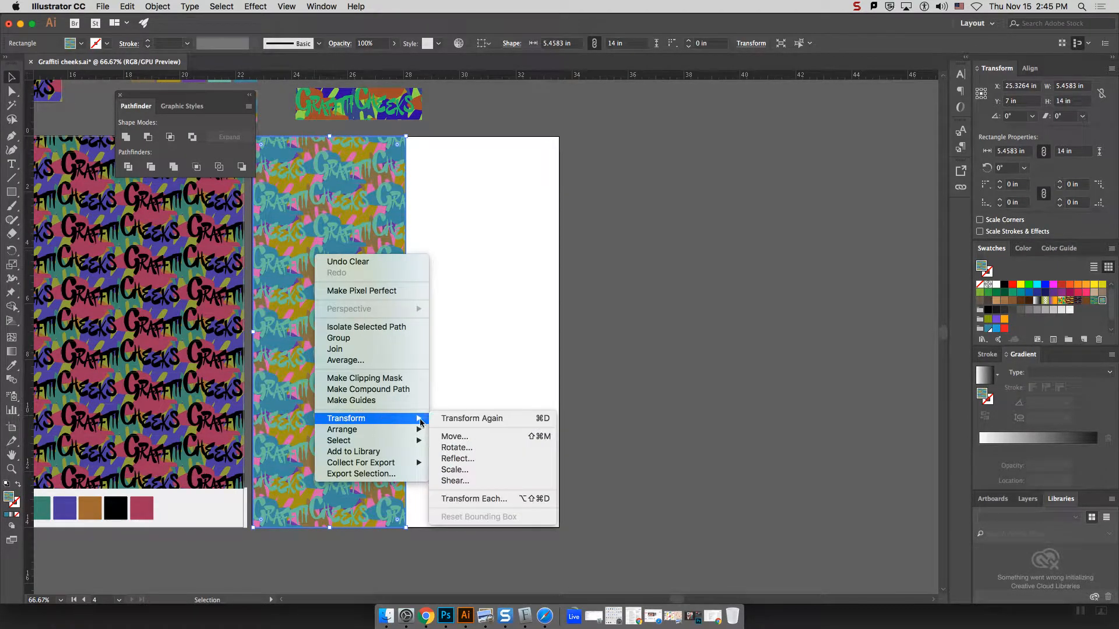
click(486, 436)
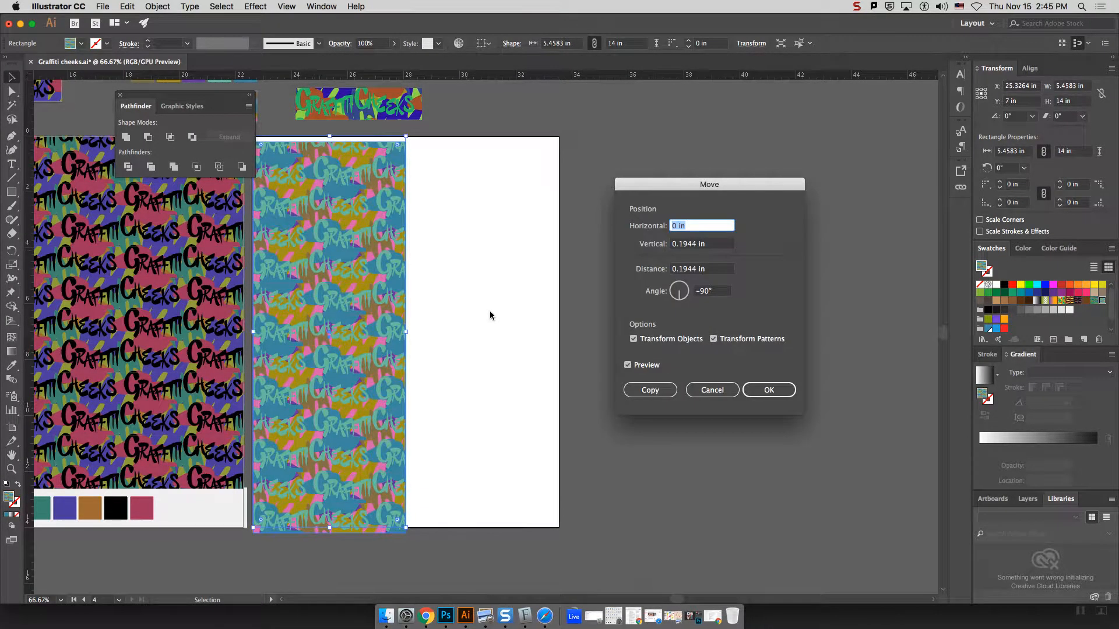
click(713, 338)
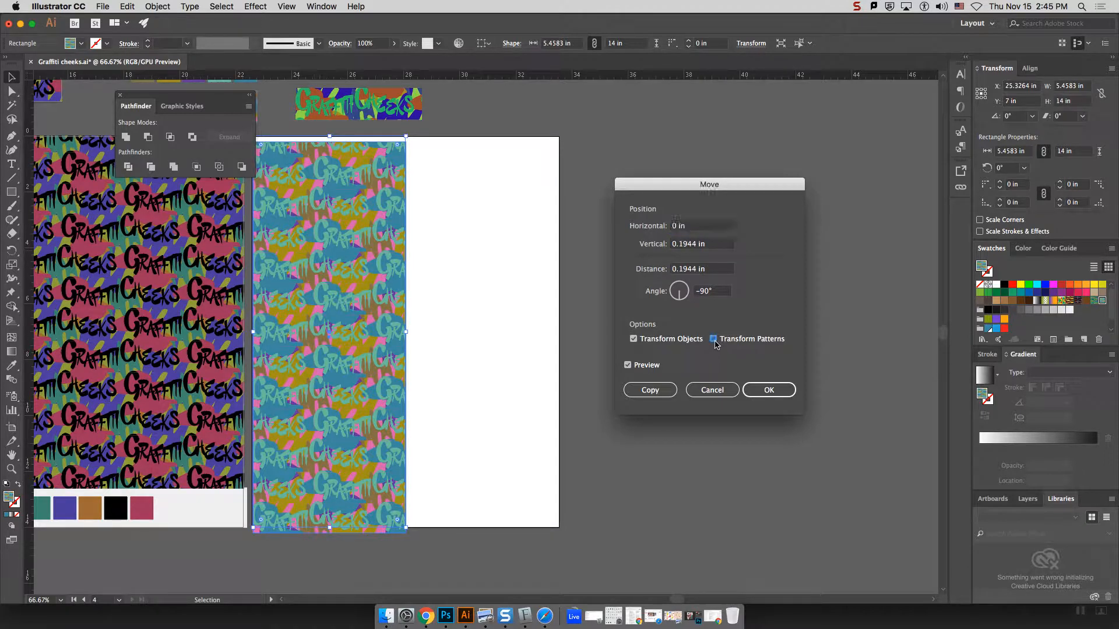
click(716, 245)
text(0)
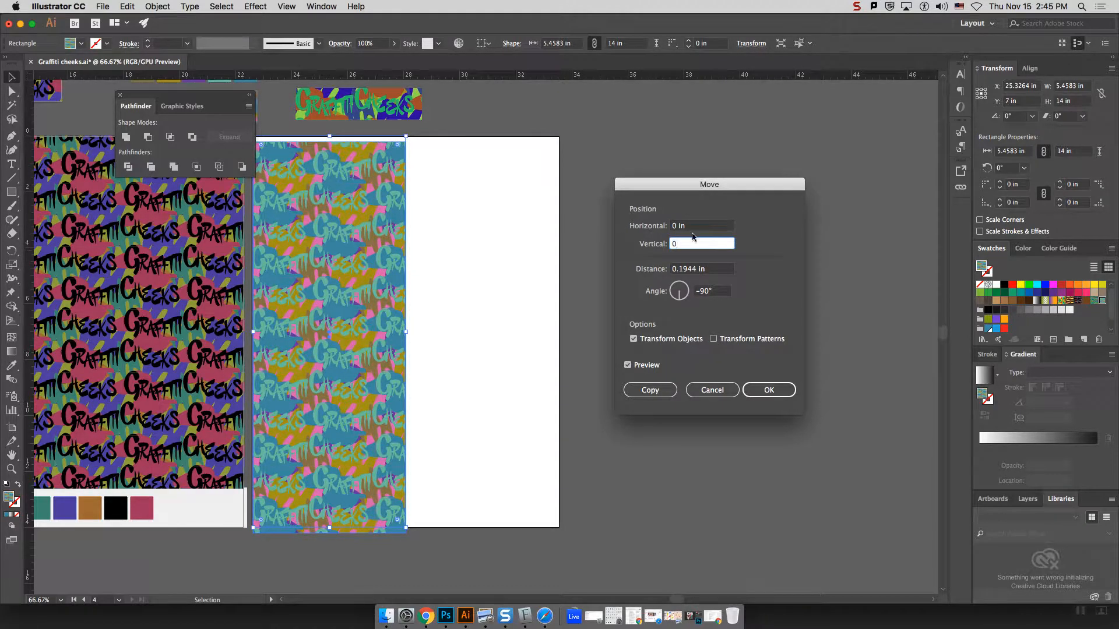
click(726, 229)
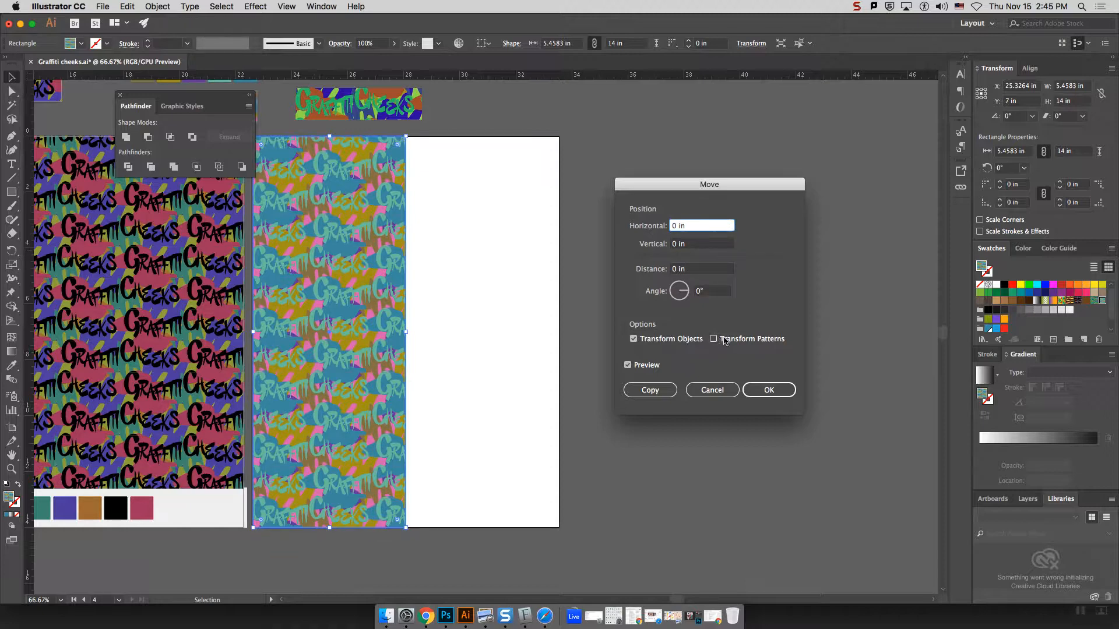
click(764, 396)
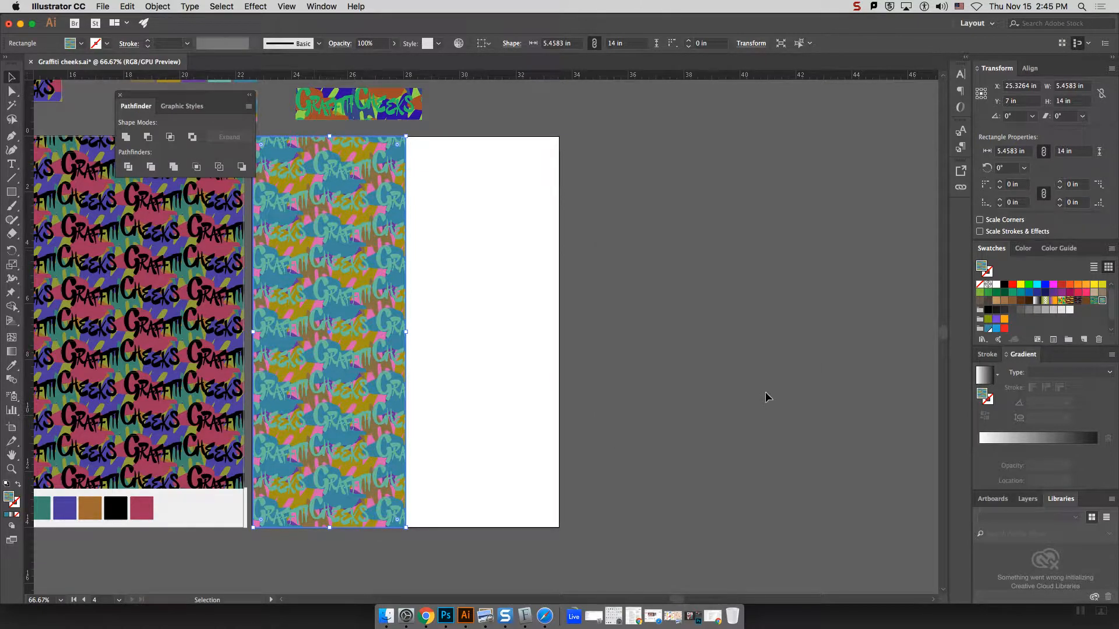
Move the blue patterned rectangle across the artboard and back onto its left half.
drag(324, 292, 541, 285)
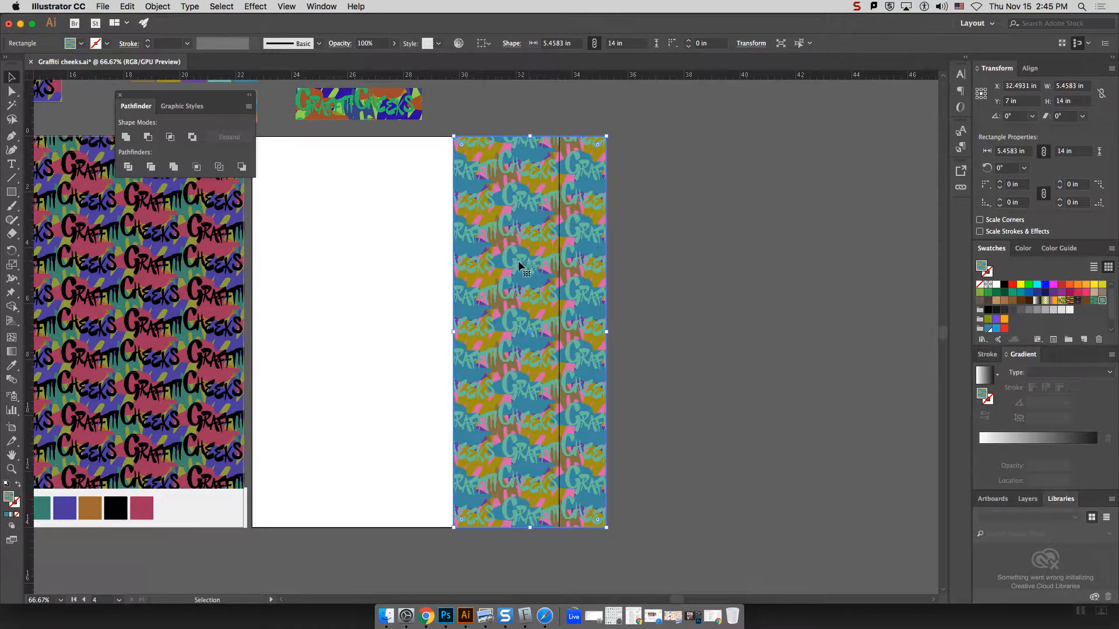
drag(532, 269, 456, 256)
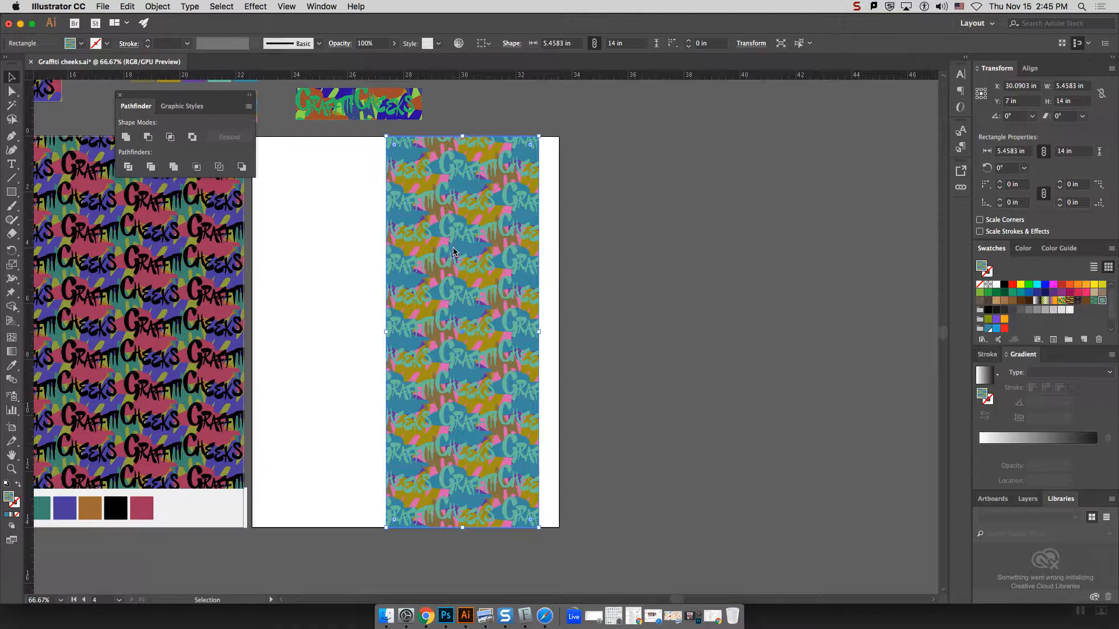
drag(453, 274, 328, 268)
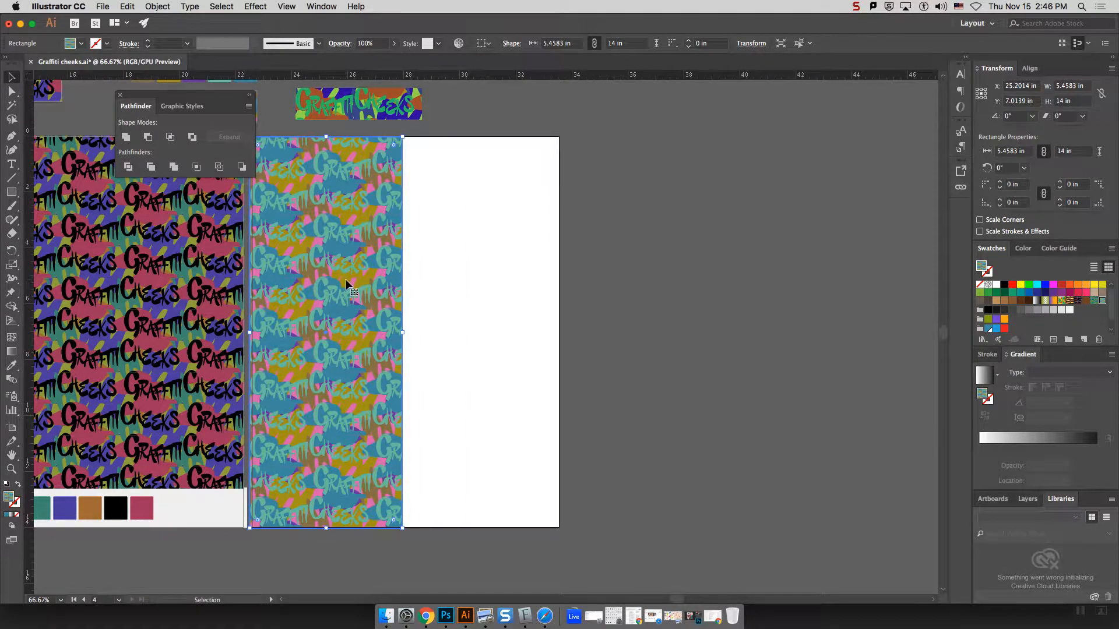
Duplicate the blue patterned rectangle directly beside the original and fill the copy with the green and orange pattern swatch.
key(super+v)
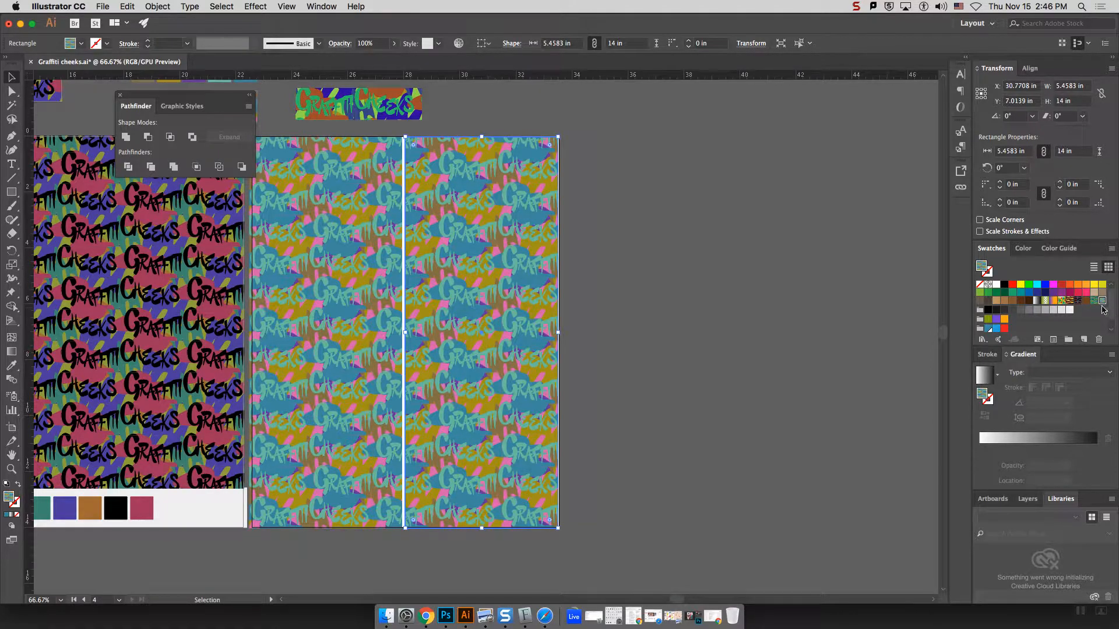
click(1095, 301)
drag(522, 316, 503, 315)
click(582, 319)
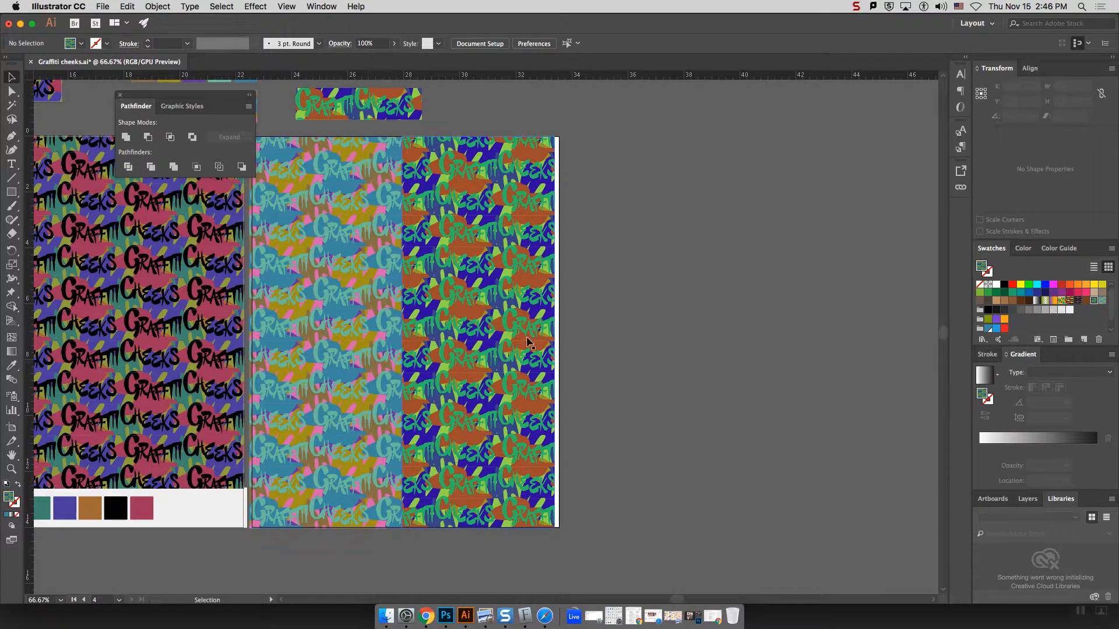
Reposition the two patterned rectangles so they sit edge to edge and cover the artboard.
scroll(336, 139, right, 2)
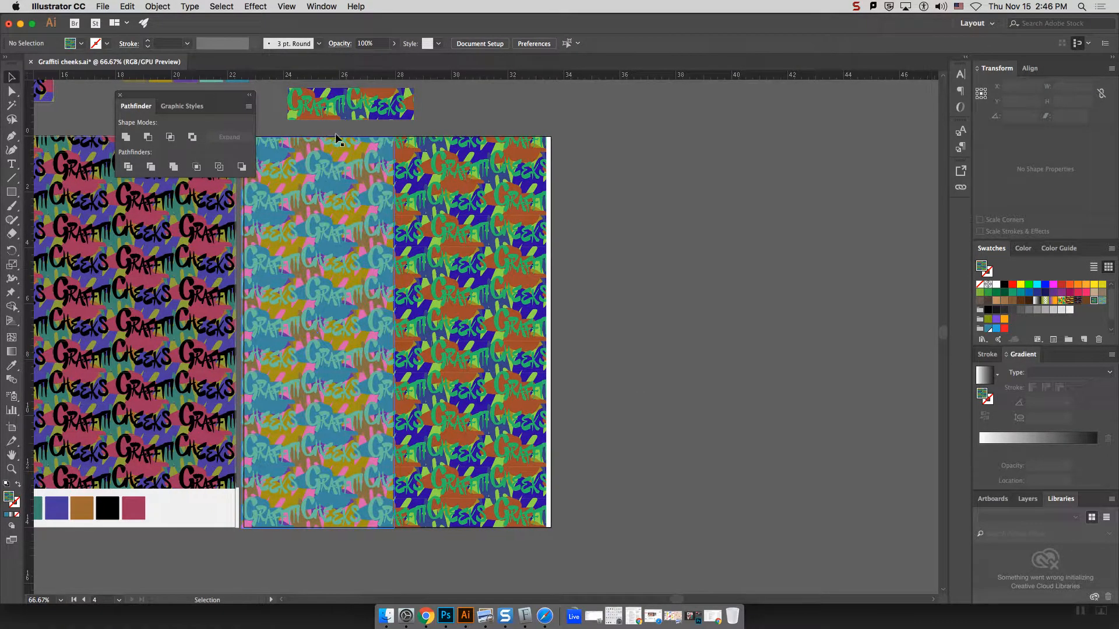
drag(415, 190, 450, 219)
drag(500, 256, 500, 256)
click(595, 251)
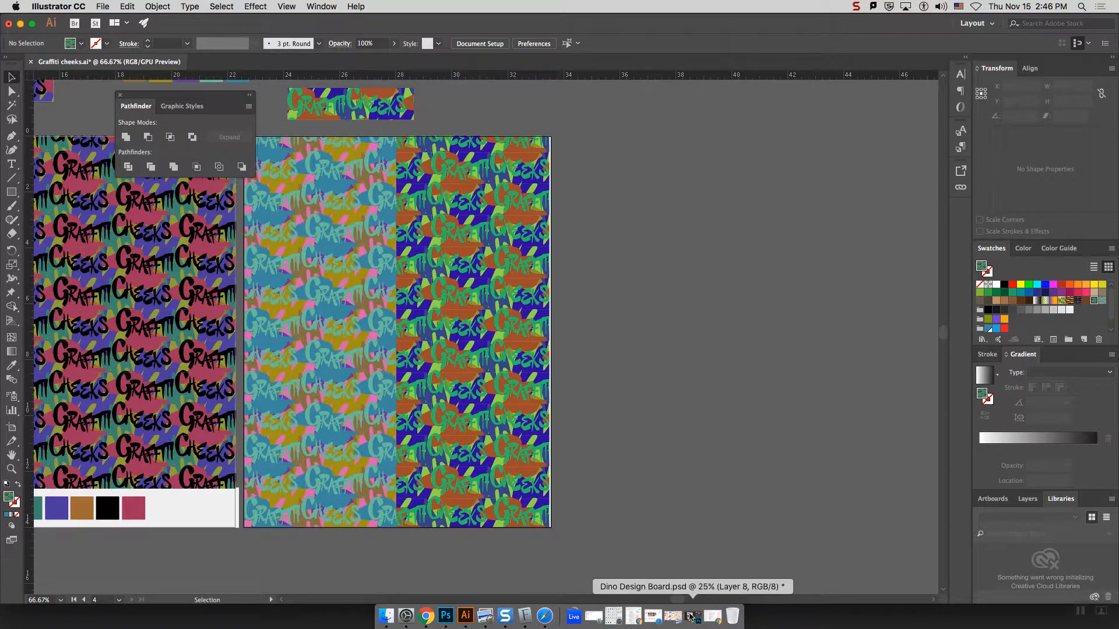
Delete all the Graffiti Cheeks artwork from the first artboard.
drag(674, 600, 653, 601)
key(super+minus)
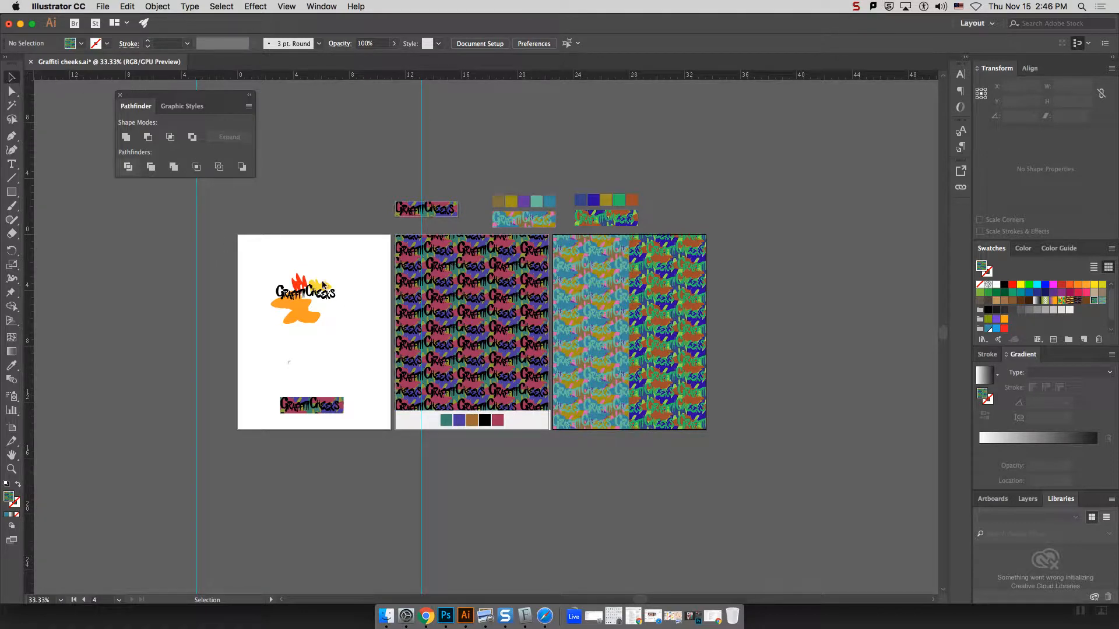
drag(227, 227, 370, 498)
key(Delete)
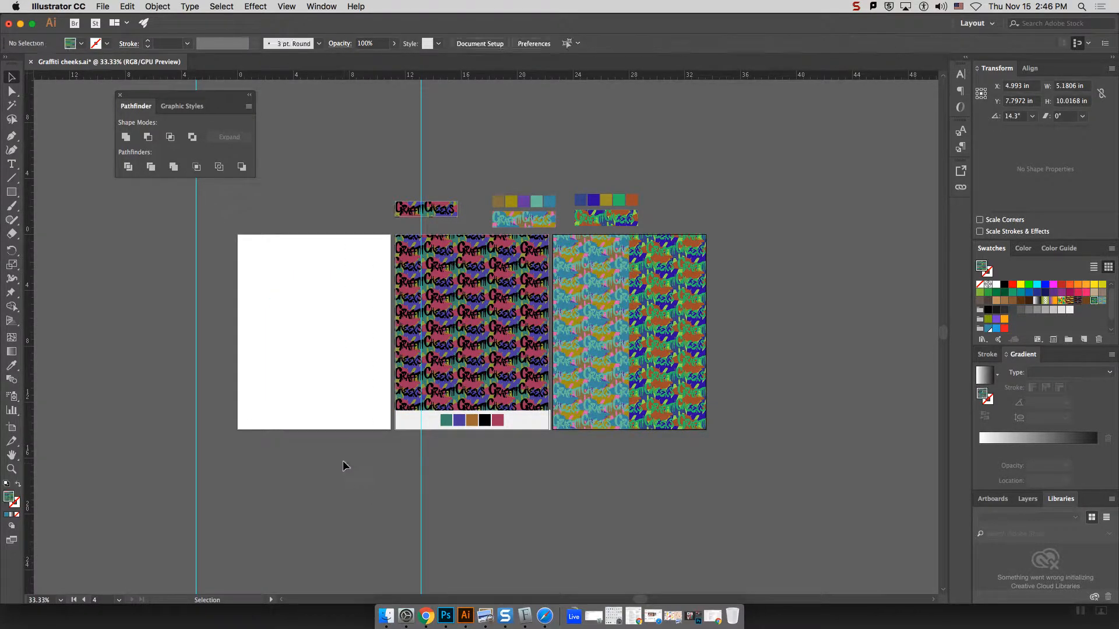
Copy the black and magenta patterned rectangle from the middle artboard to the upper part of the empty first artboard.
click(446, 318)
key(super+c)
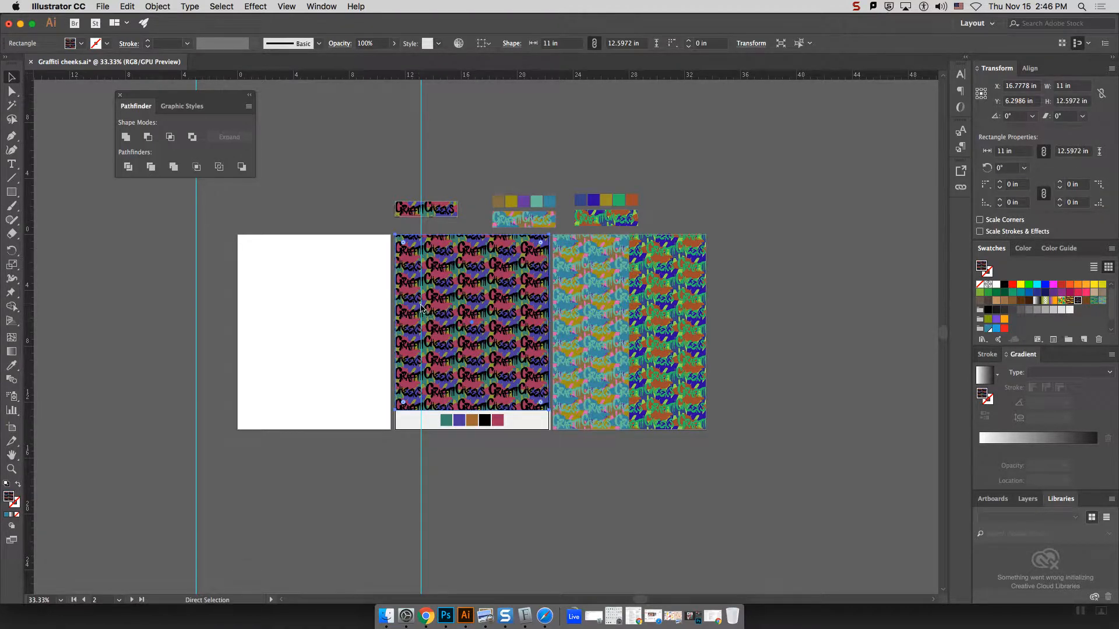
key(super+v)
drag(430, 313, 388, 310)
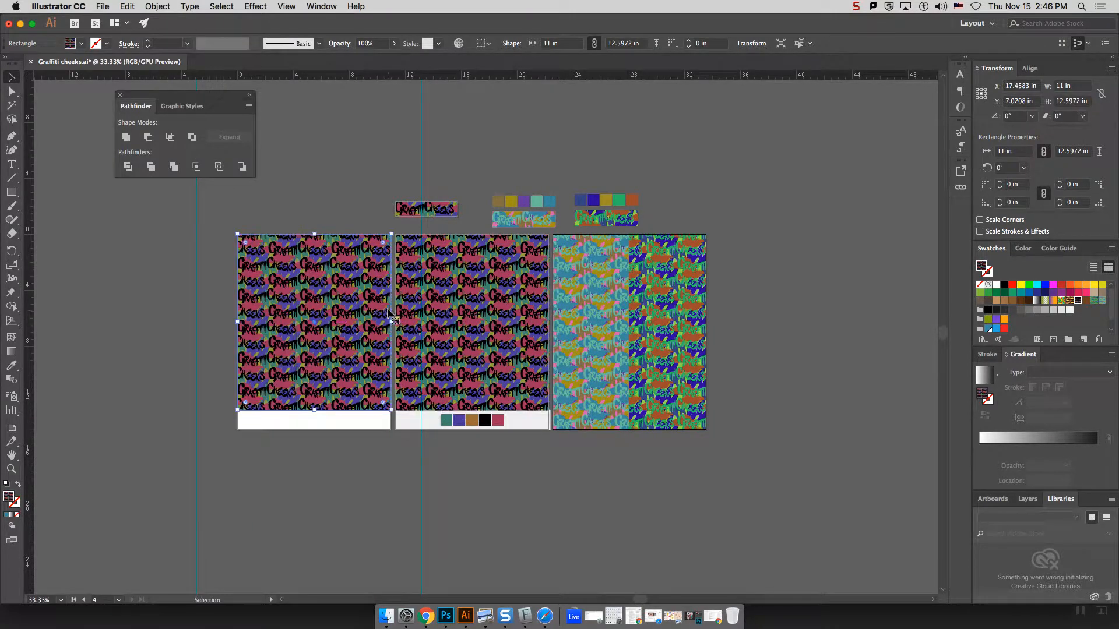
Start scaling the copied rectangle on the first artboard with pattern transformation enabled and object transformation disabled.
right_click(298, 327)
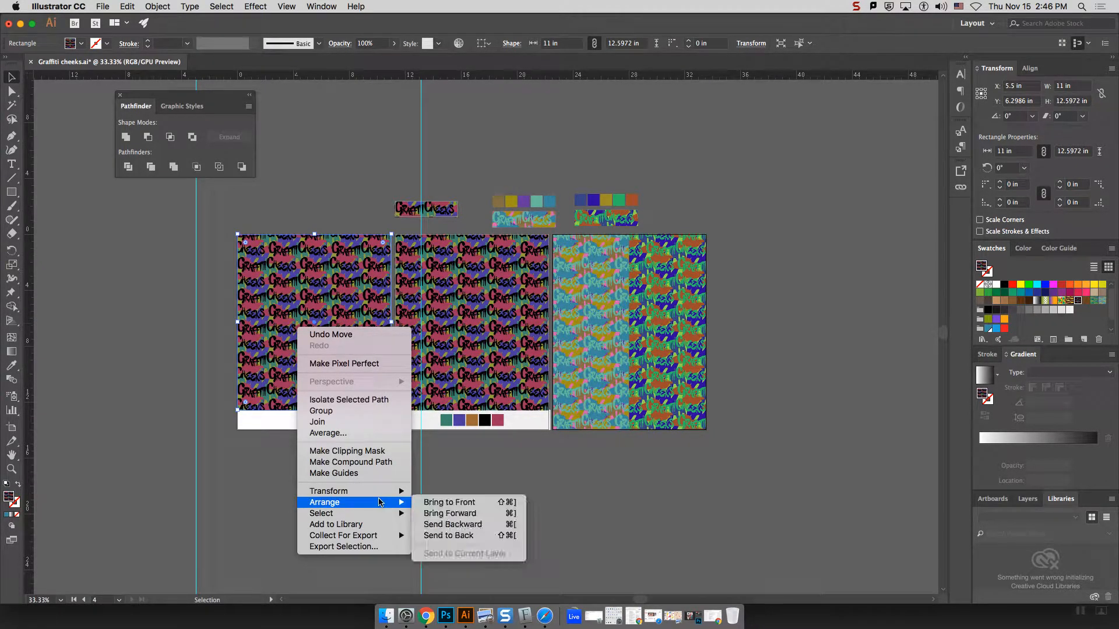
mouse_move(379, 493)
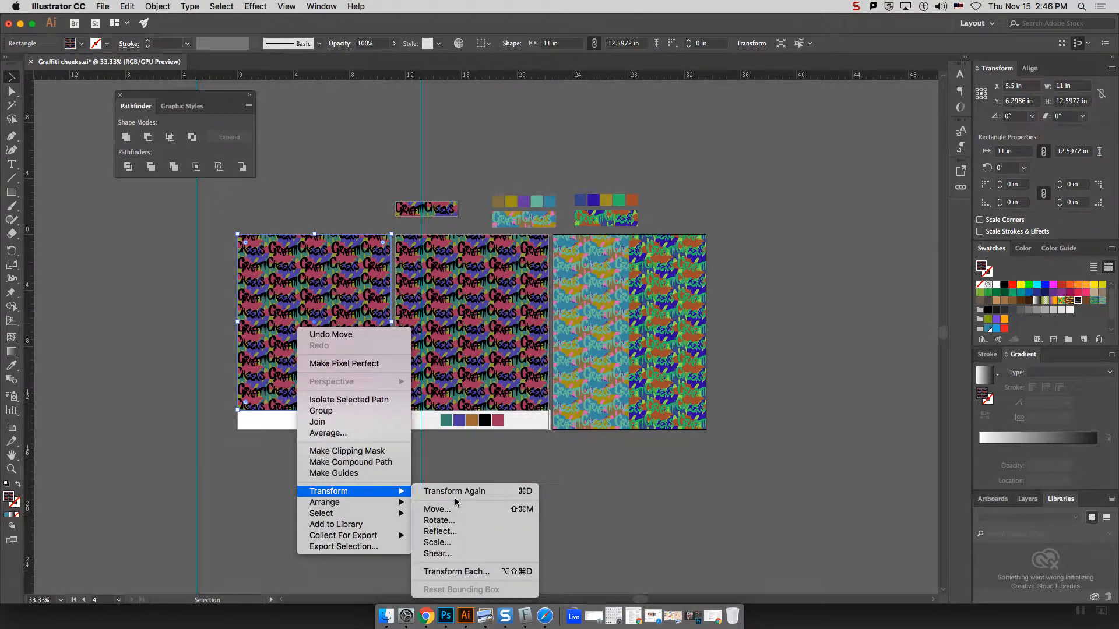
click(478, 543)
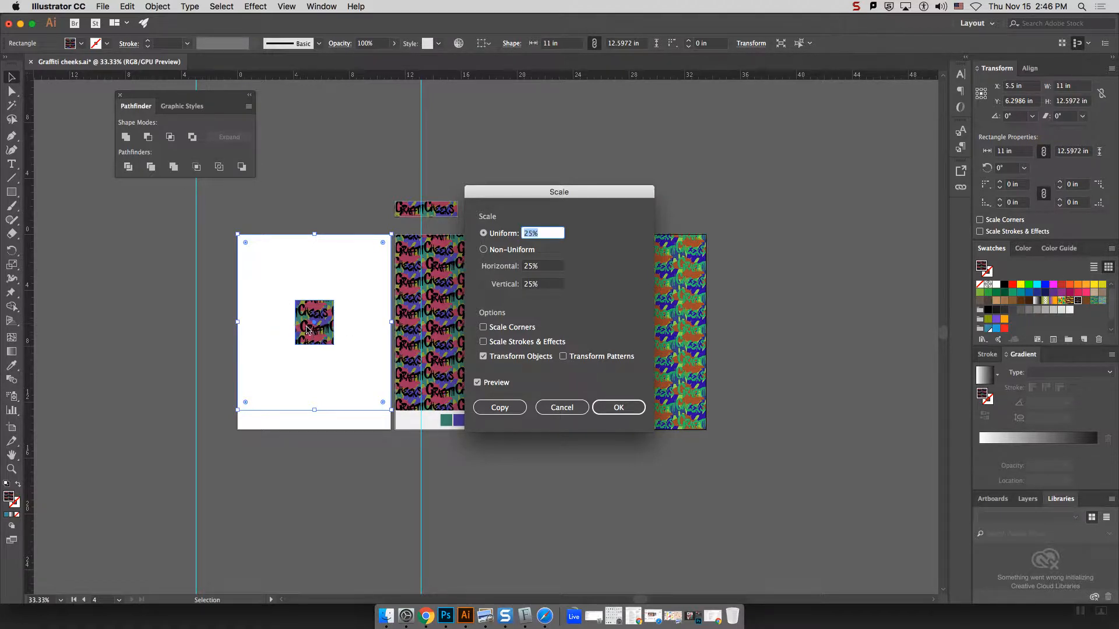
click(564, 356)
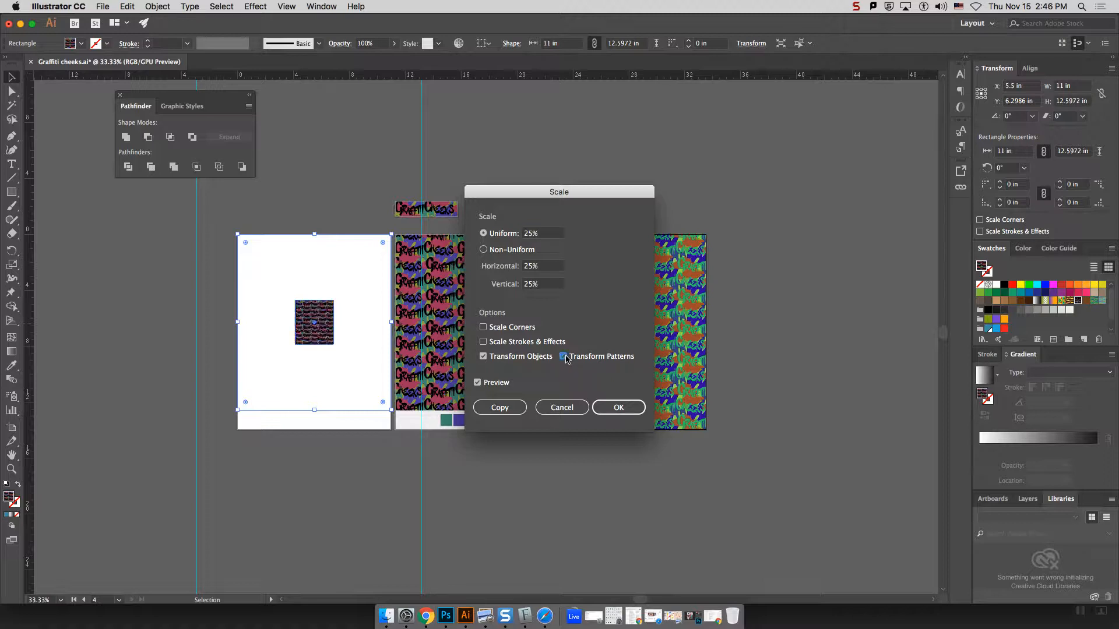
click(487, 357)
Enlarge the rectangle's pattern fill uniformly to 453%, apply the scaling and deselect the rectangle.
click(543, 234)
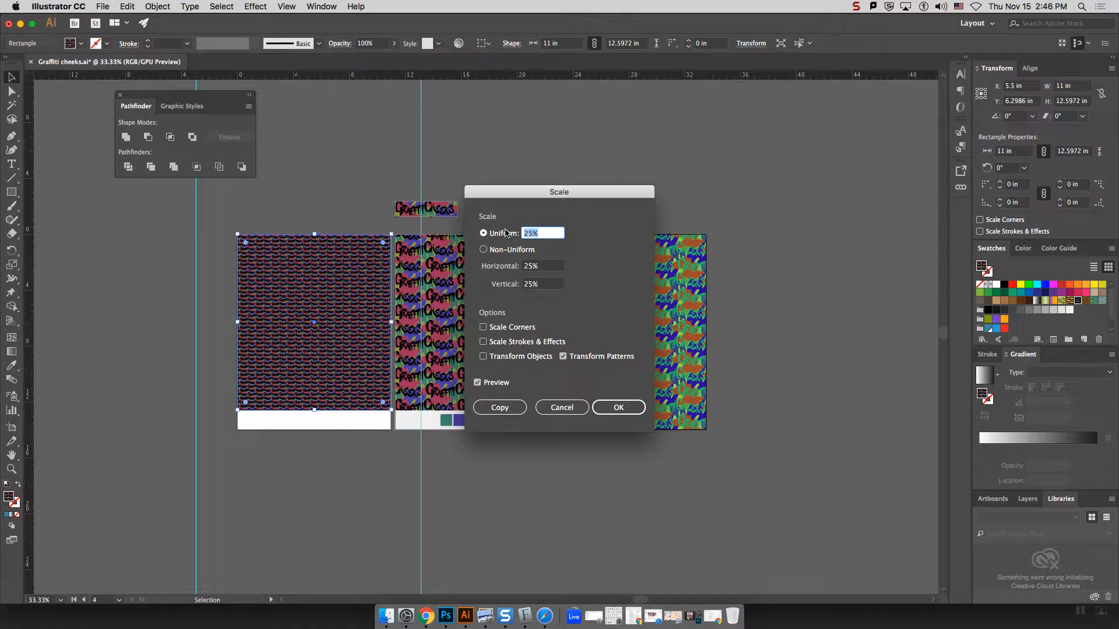
text(150)
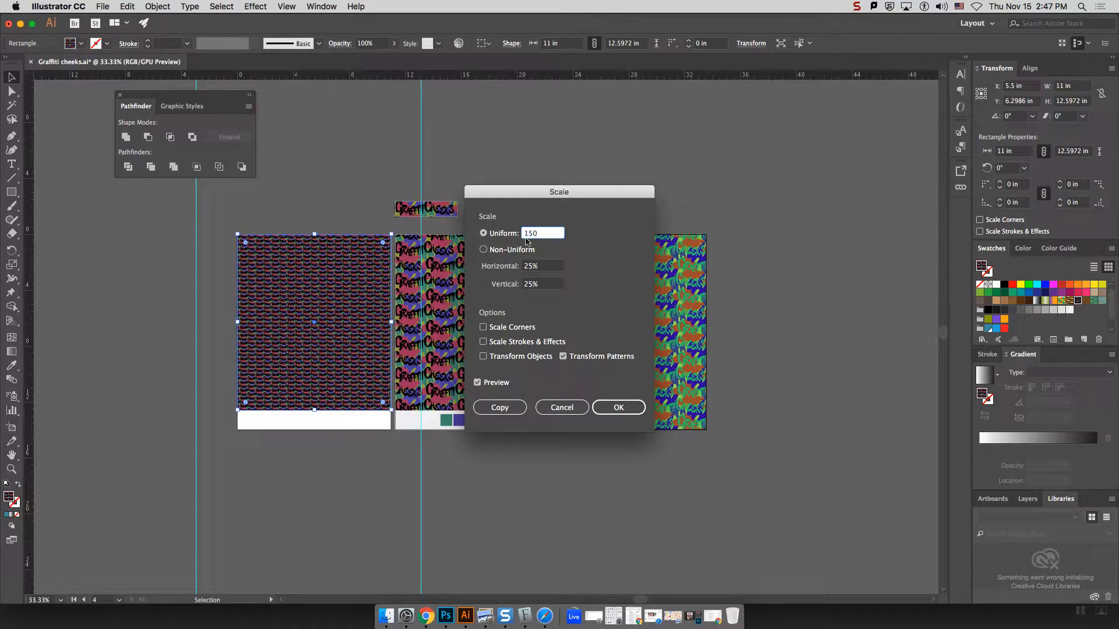
click(549, 267)
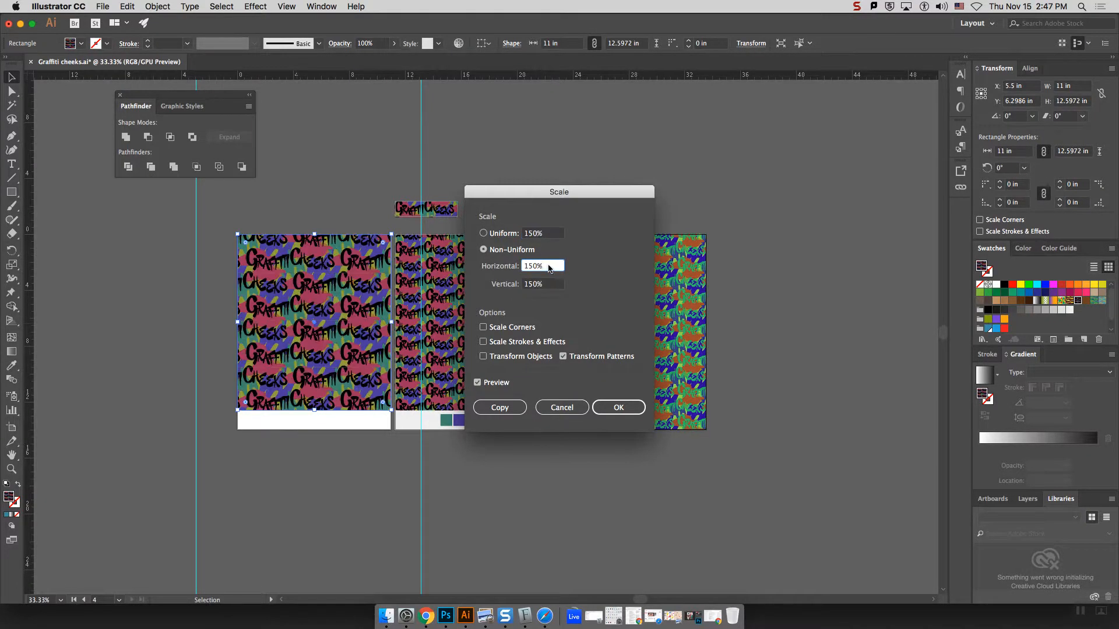
click(549, 233)
click(551, 232)
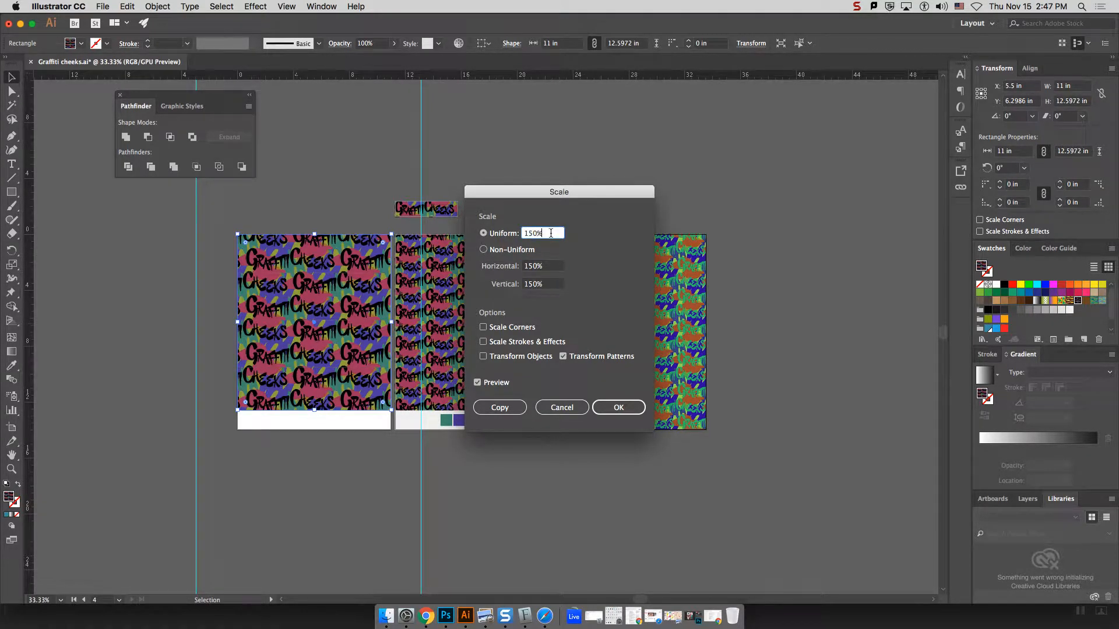
scroll(551, 232, up, 20)
scroll(551, 231, up, 20)
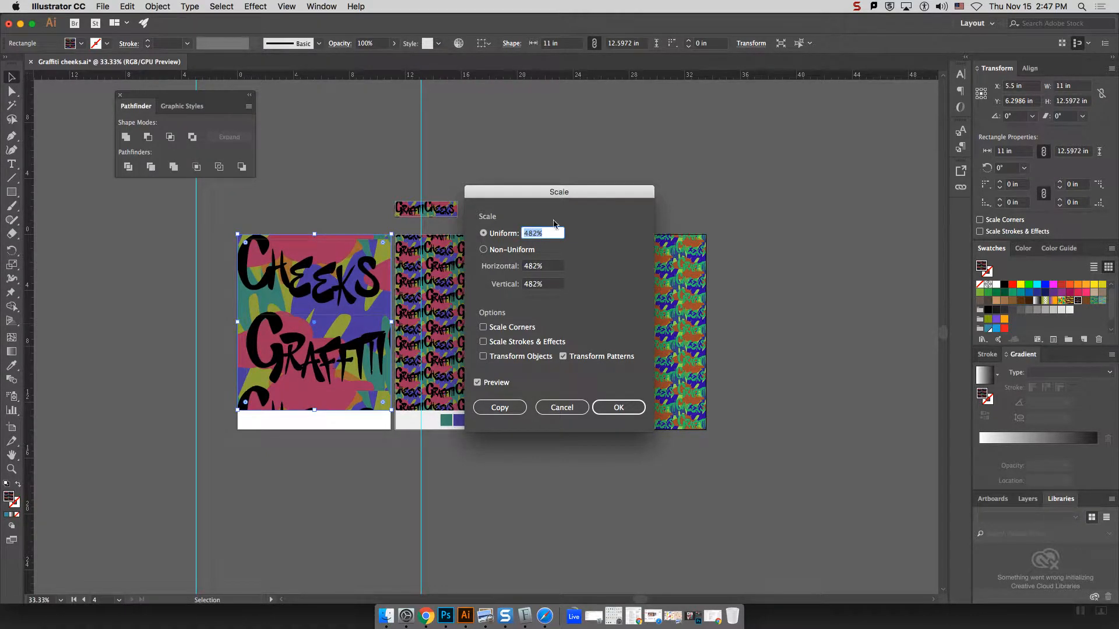
scroll(554, 234, down, 15)
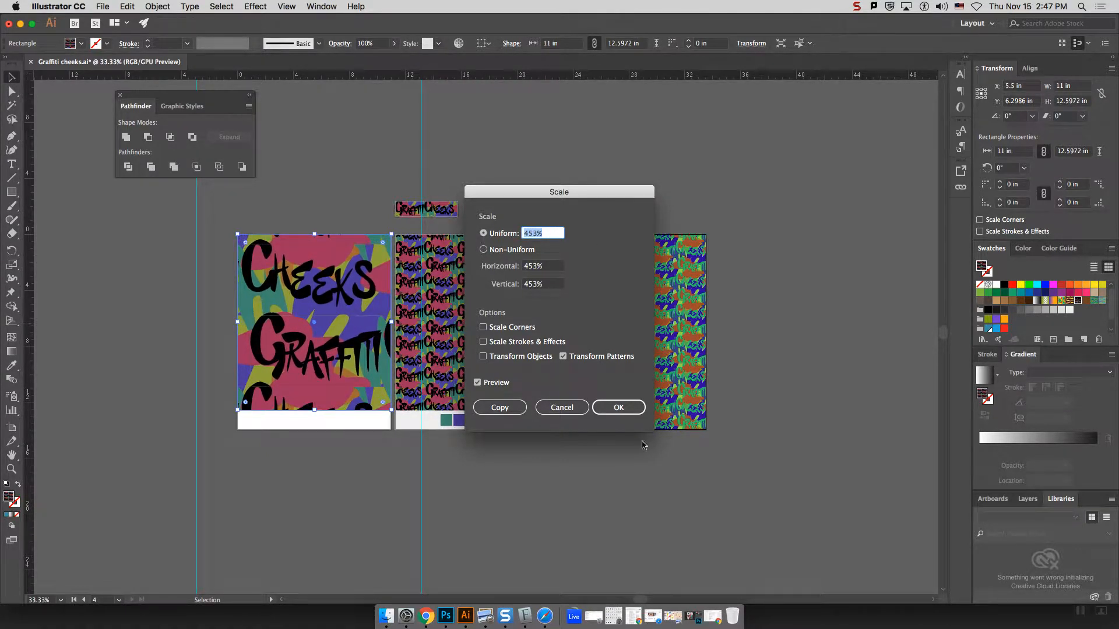
click(619, 407)
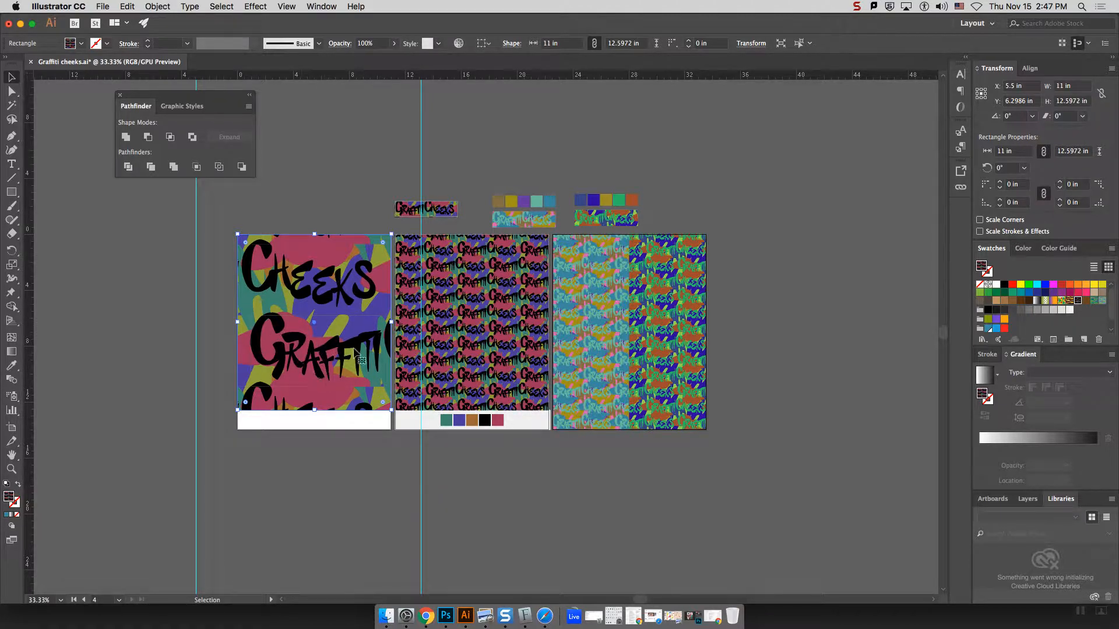
click(499, 457)
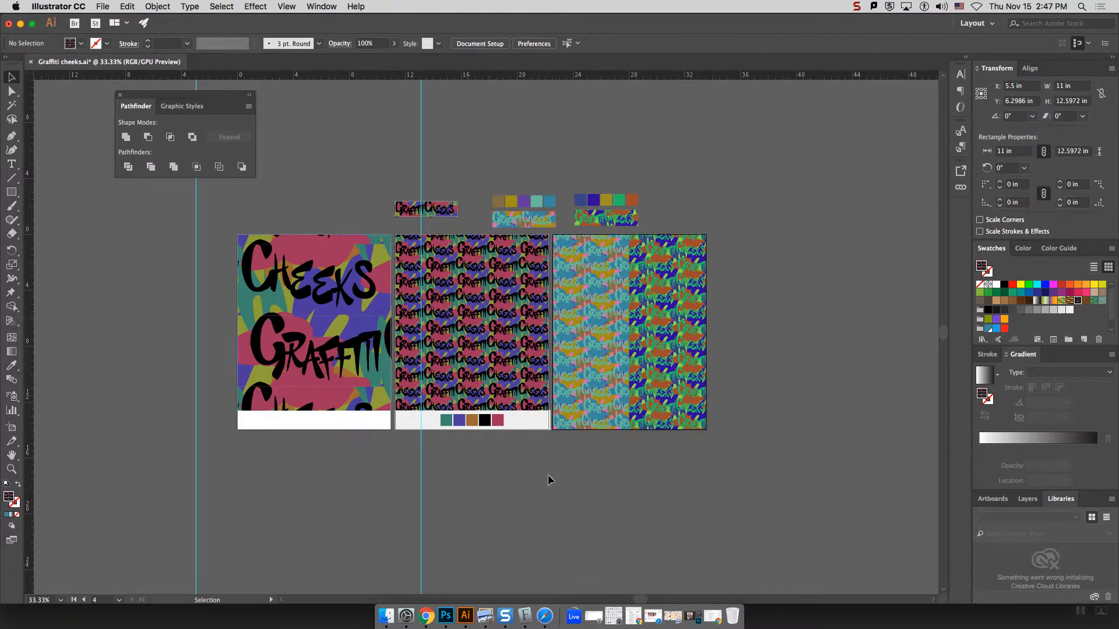
click(479, 356)
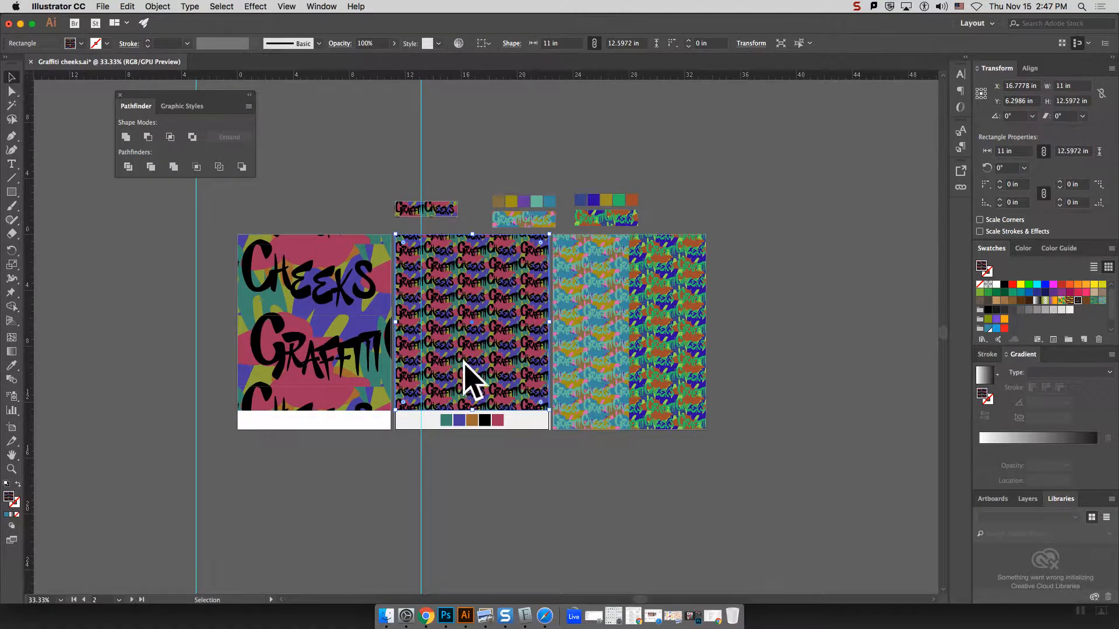
click(769, 285)
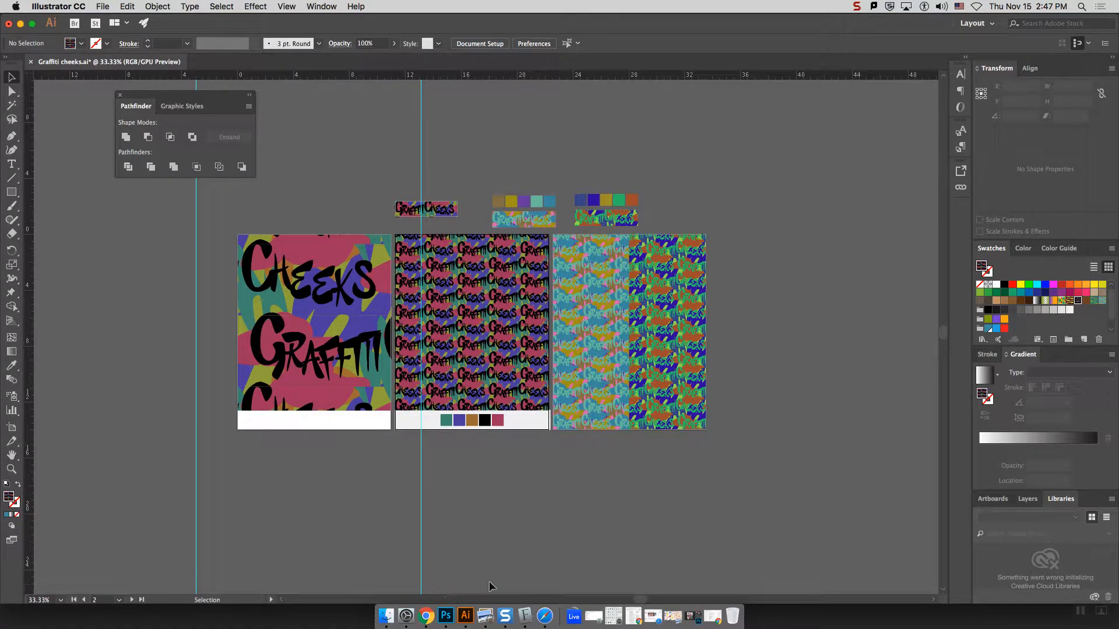
drag(638, 599, 676, 599)
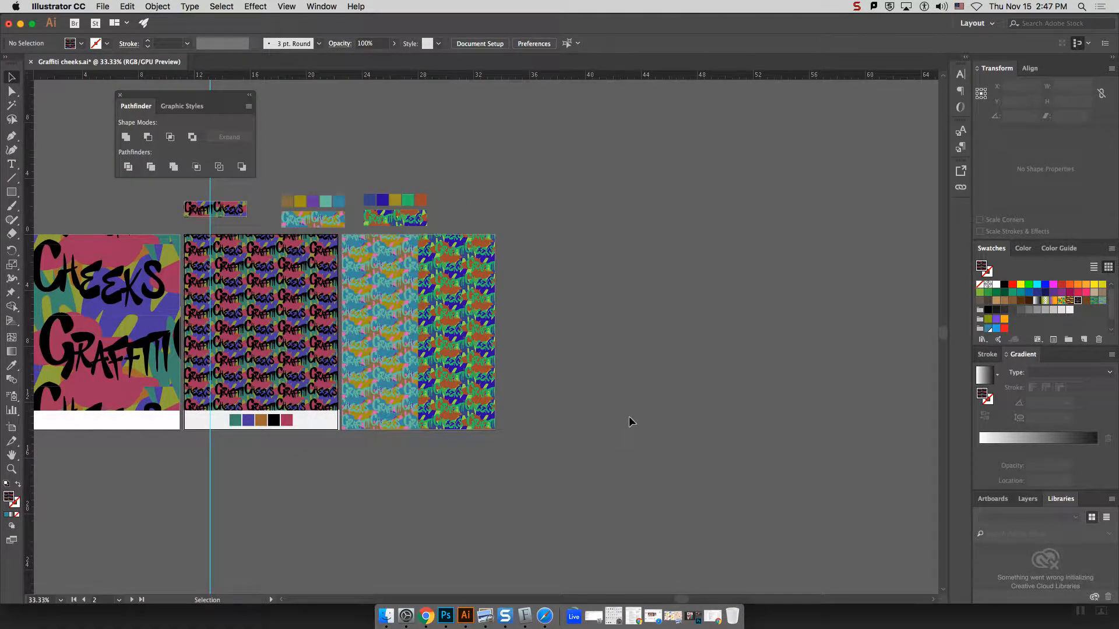
Switch to Chrome, browse DaFont's recently added fonts and download Cheetah Kick as a zip archive to Documents.
click(425, 618)
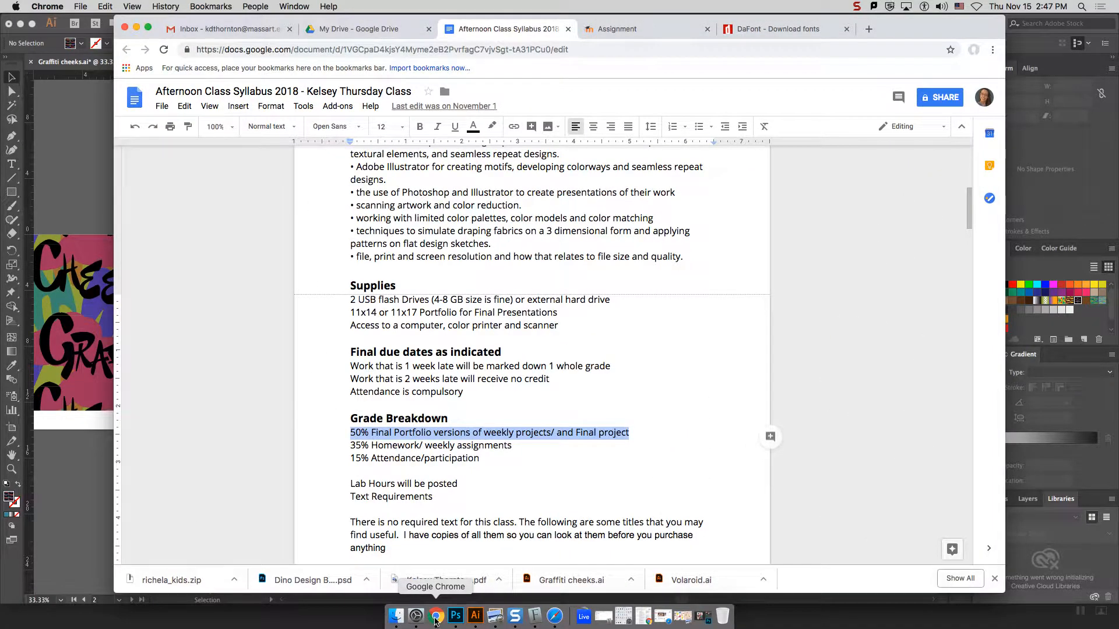
click(792, 33)
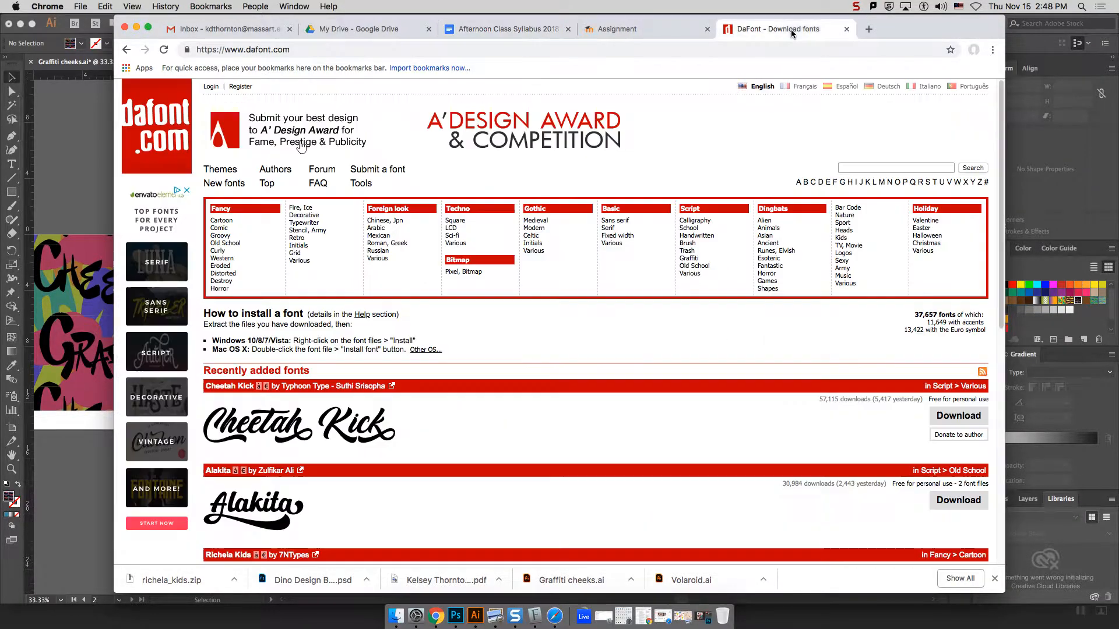
scroll(499, 274, down, 1)
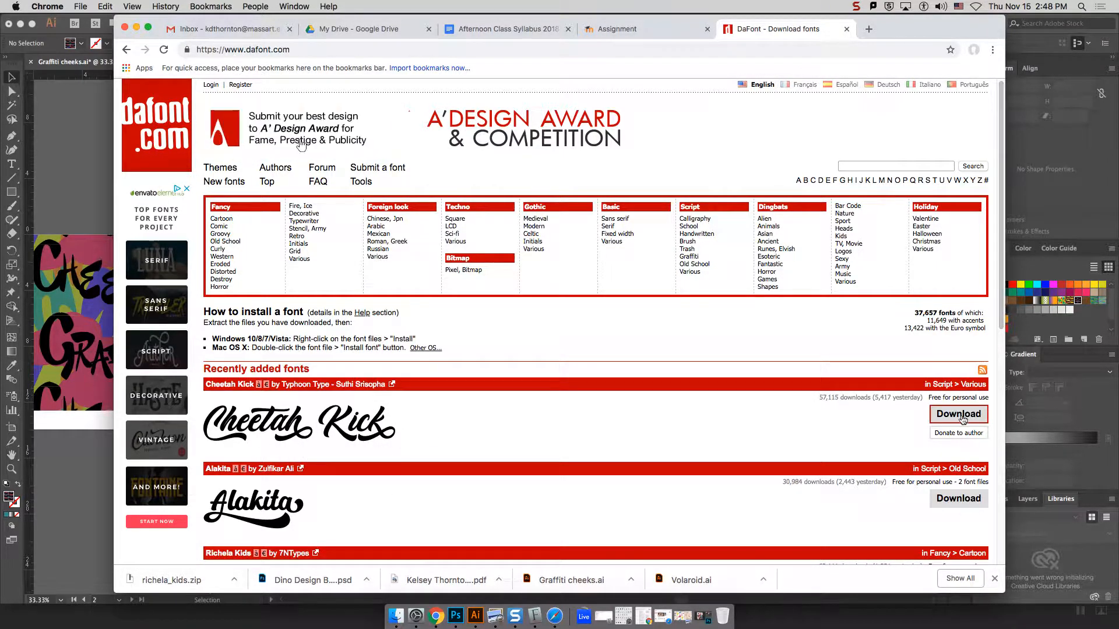
scroll(454, 434, down, 6)
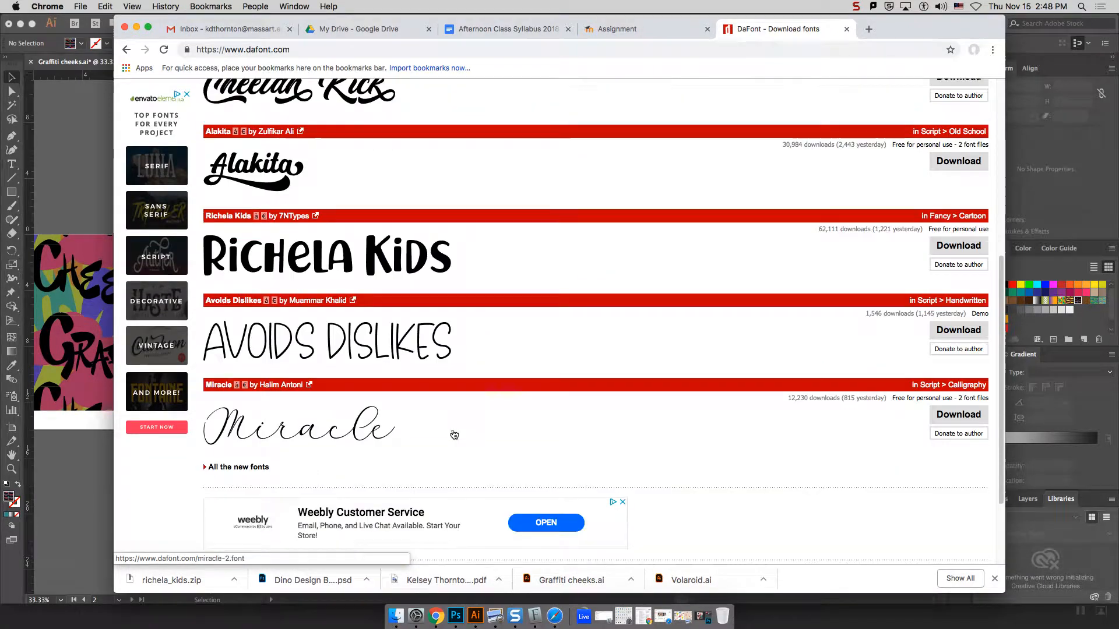
scroll(454, 434, up, 3)
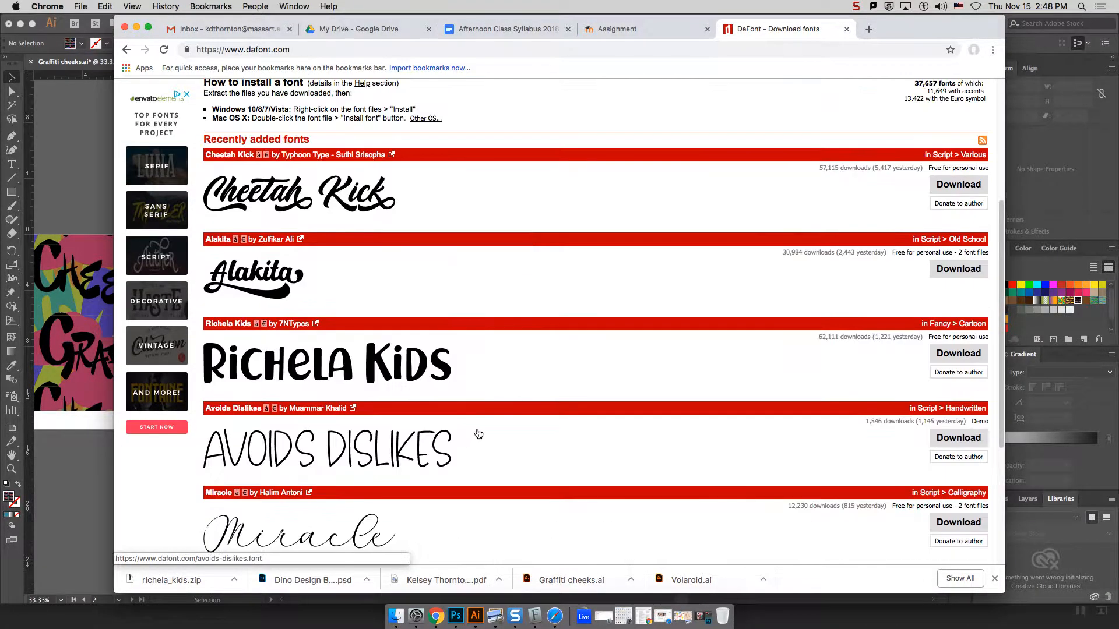
click(959, 184)
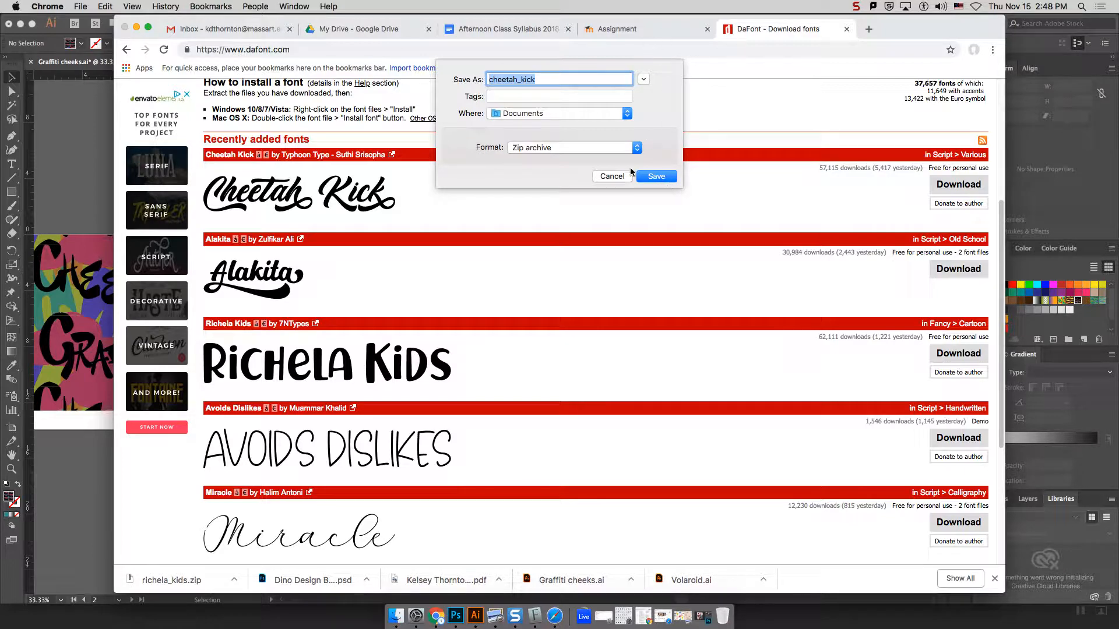
click(656, 176)
Search Google for "calligrapher" in a new browser tab and look through the results.
click(869, 29)
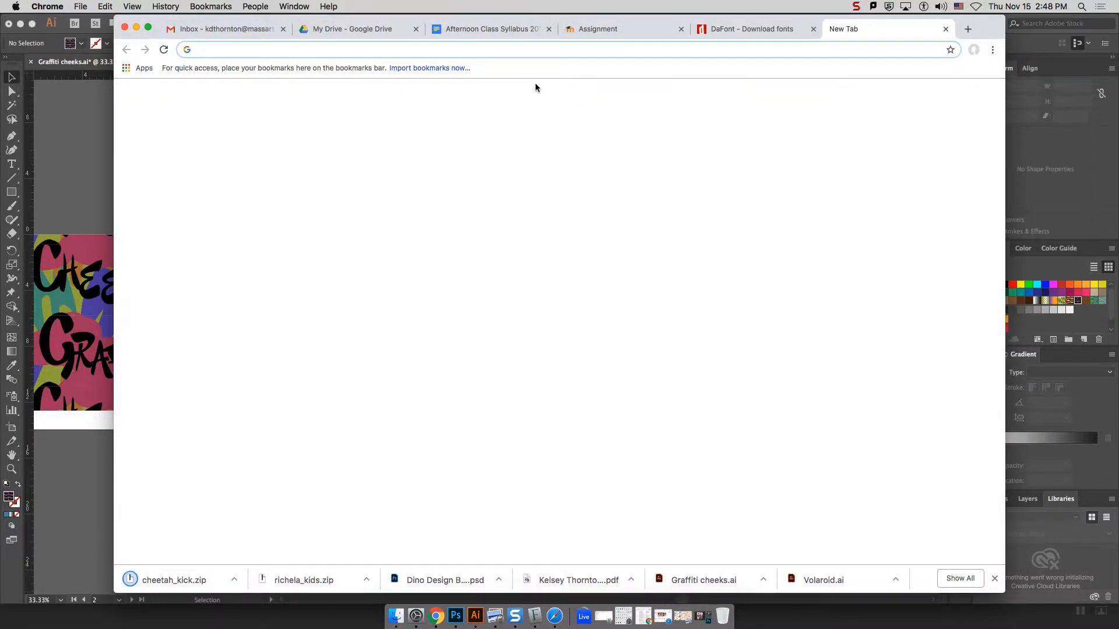
text(calligr)
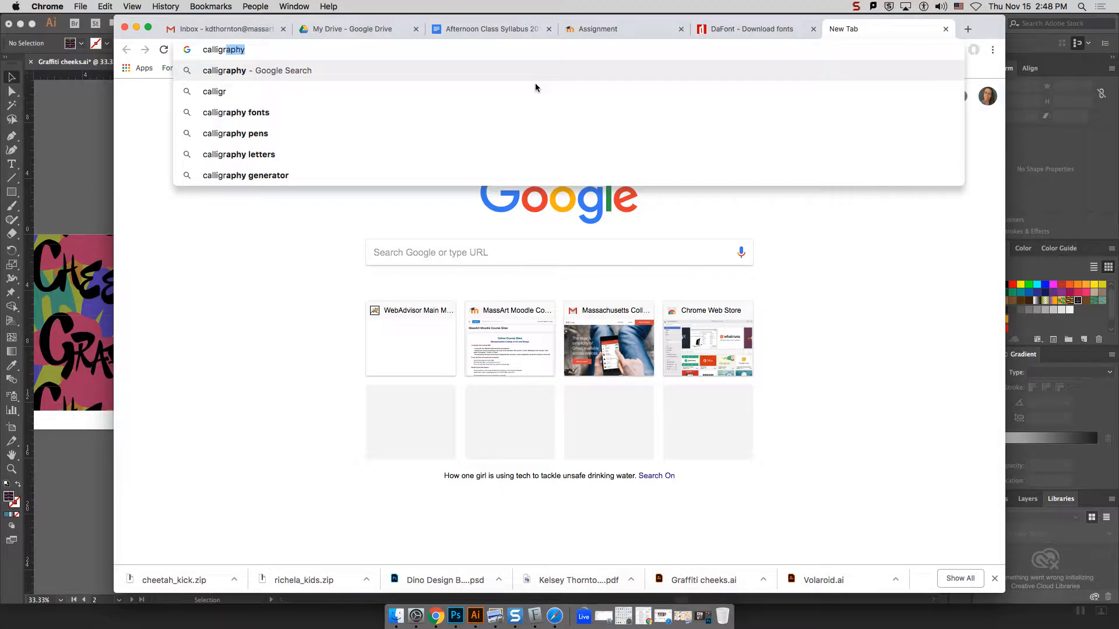
text(ipher)
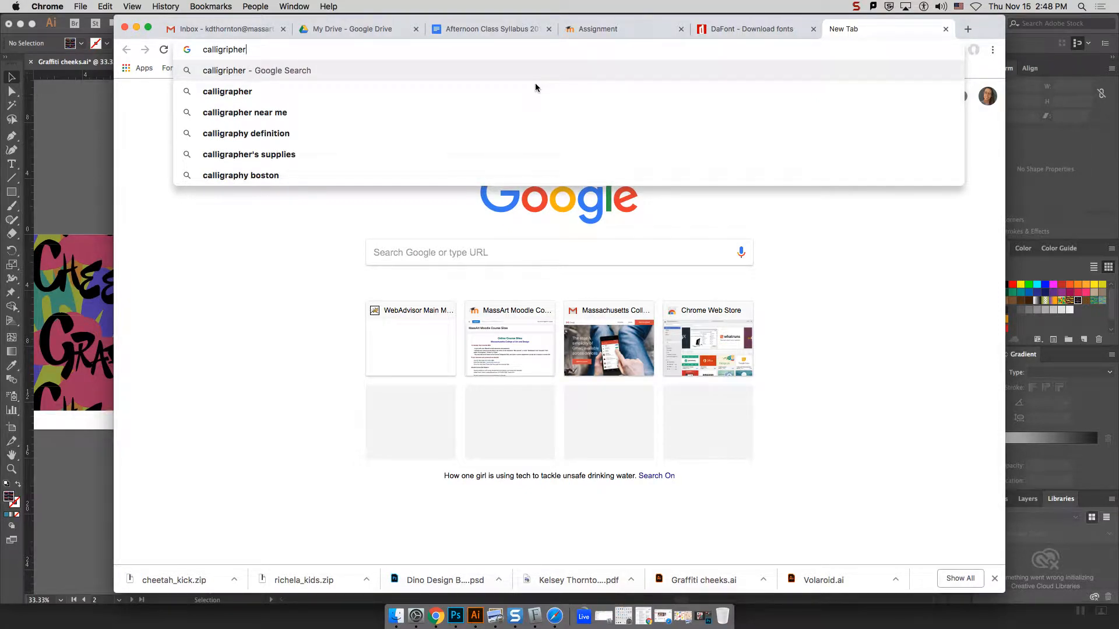
click(393, 92)
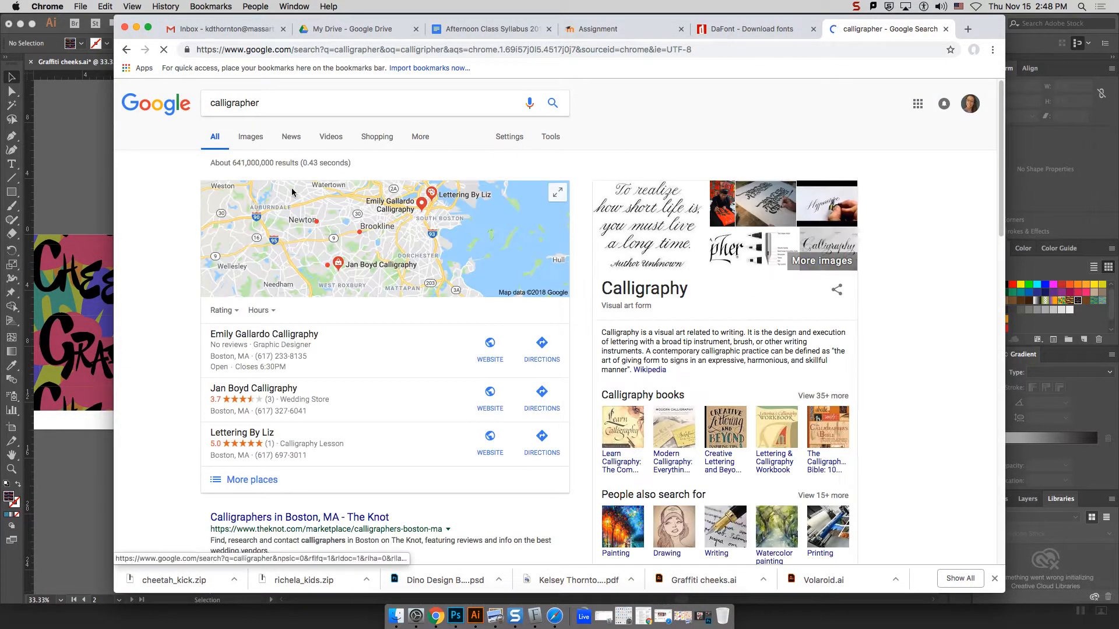
scroll(192, 378, down, 5)
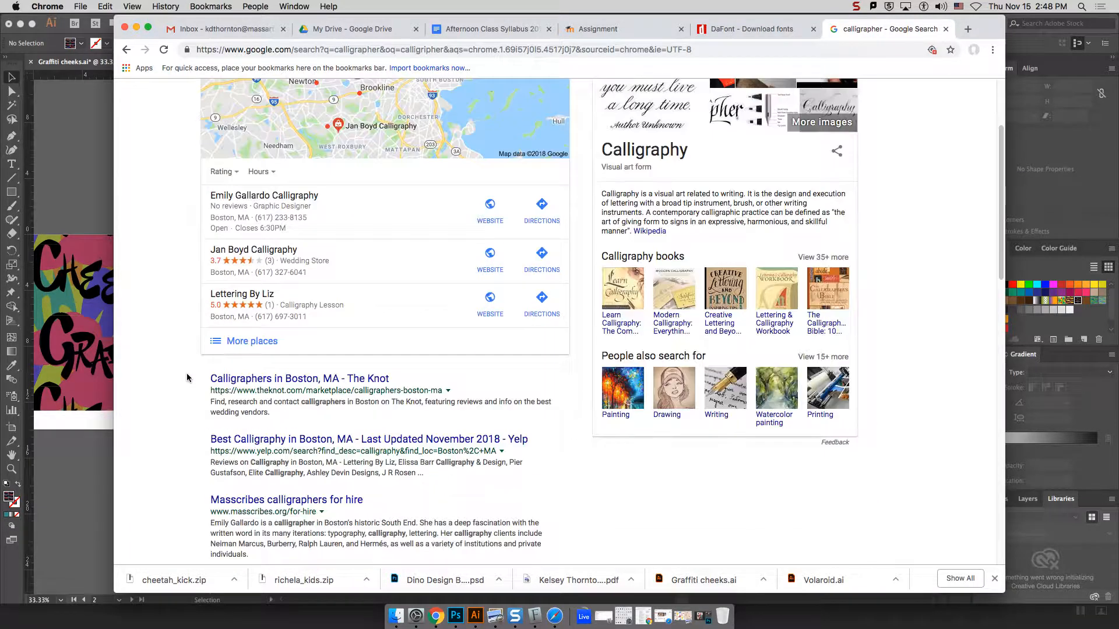
scroll(233, 291, up, 5)
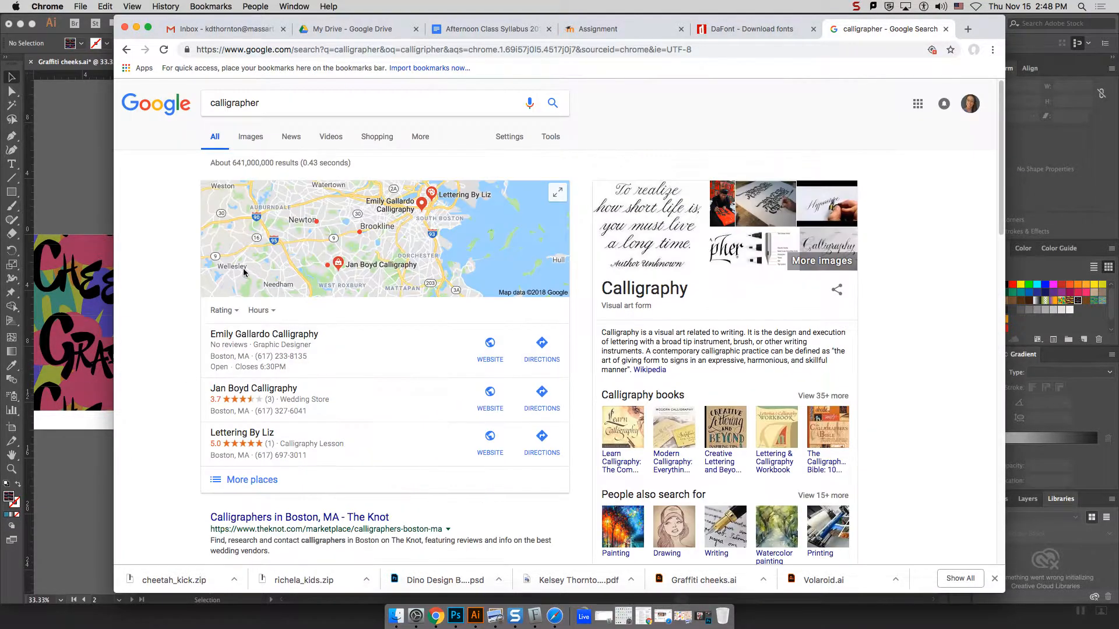
Refine the search to "calligrapher font maker" and open the Calligraphr website.
click(288, 96)
text(font)
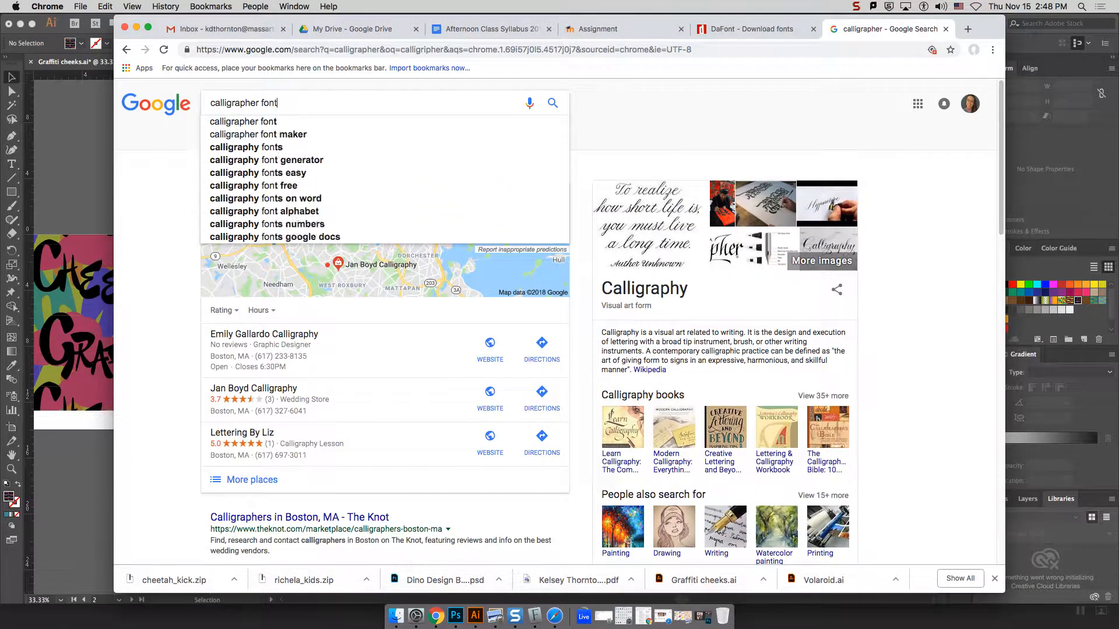
click(286, 135)
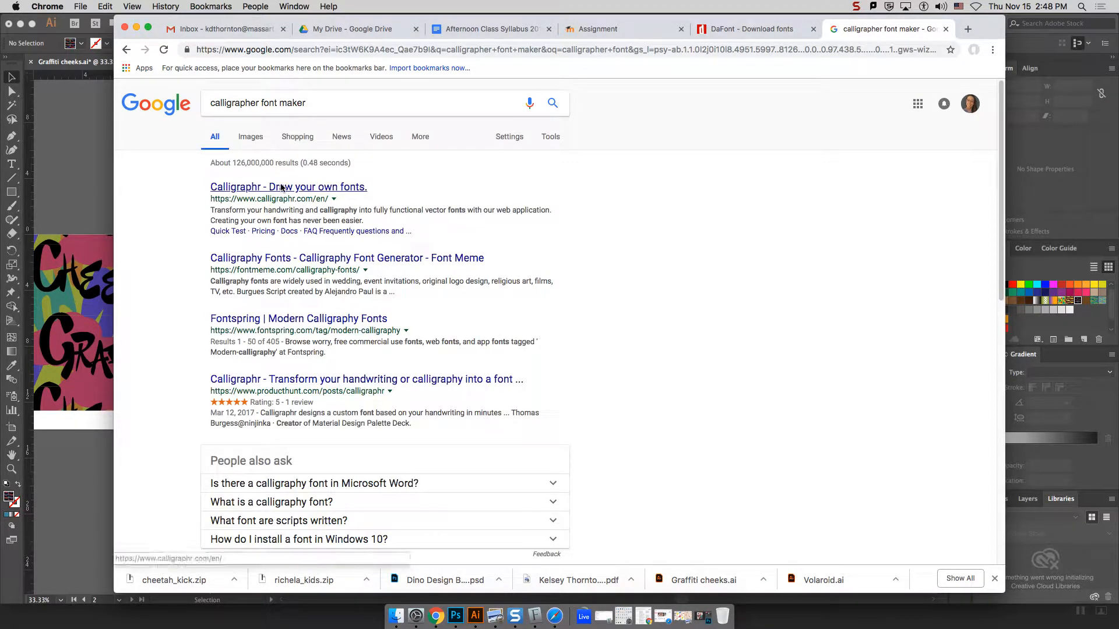
click(274, 200)
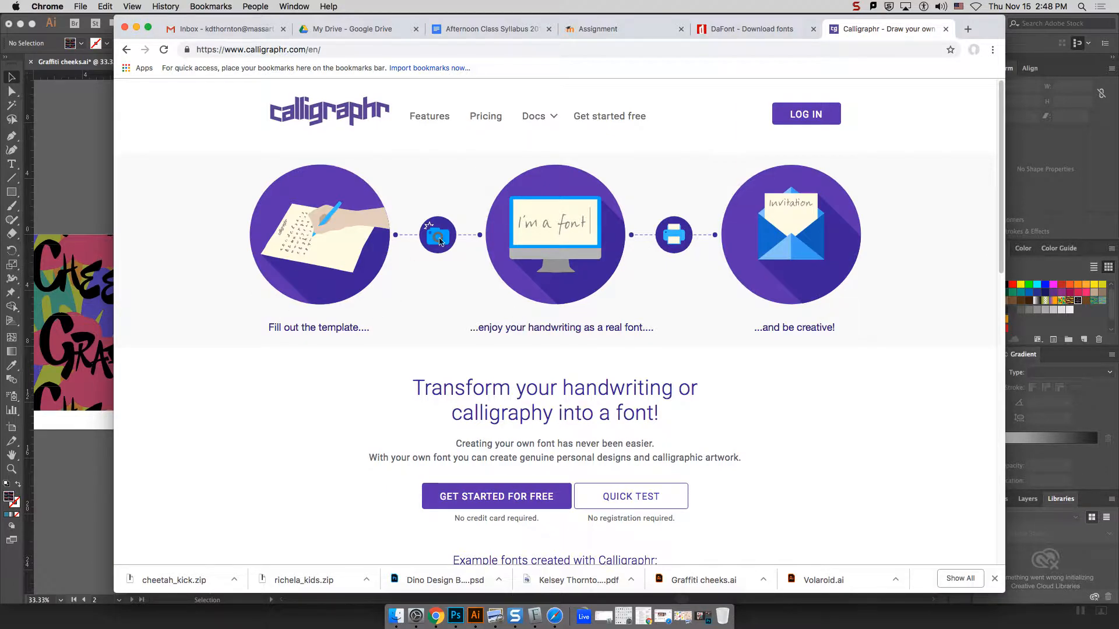
Review the DaFont and Calligraphr home pages alternately, adding a blank browser tab and finishing on Calligraphr.
click(780, 33)
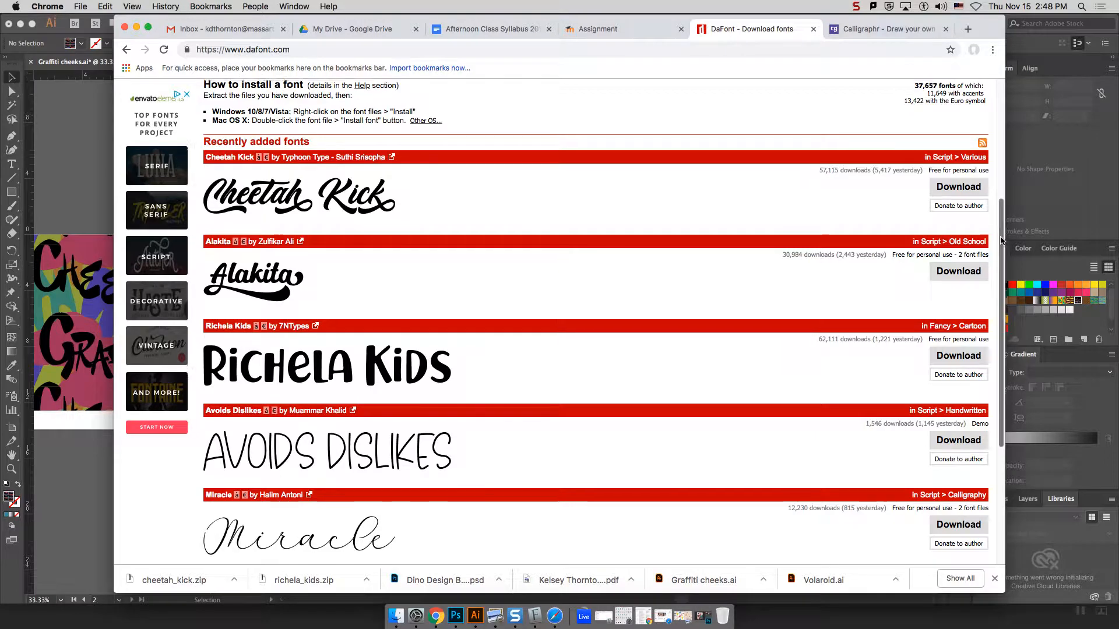
scroll(1001, 242, up, 5)
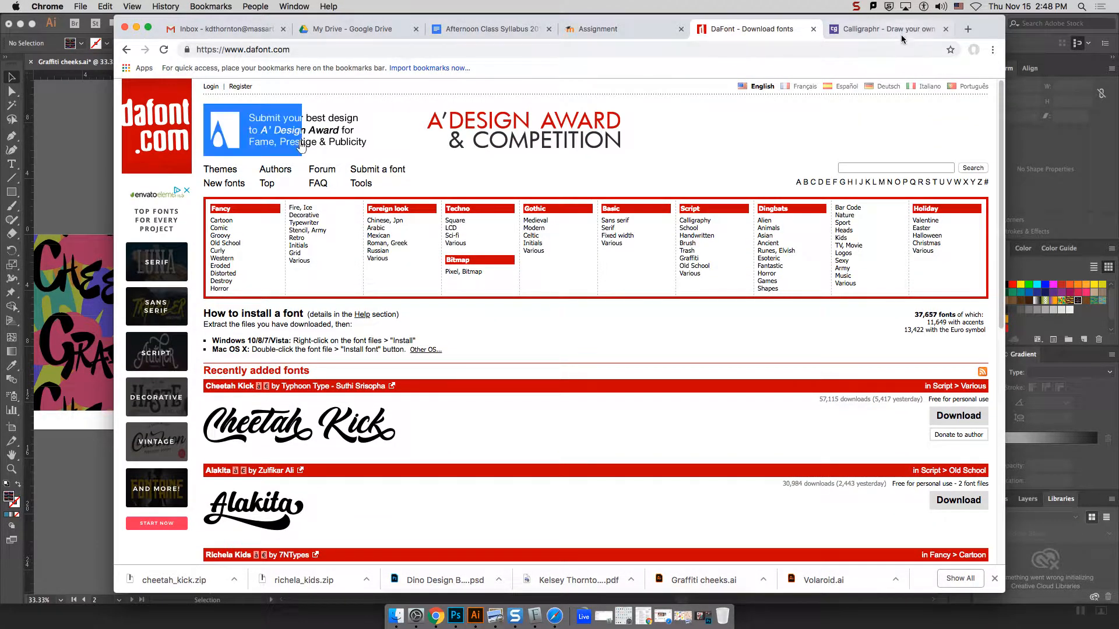
click(968, 31)
click(780, 32)
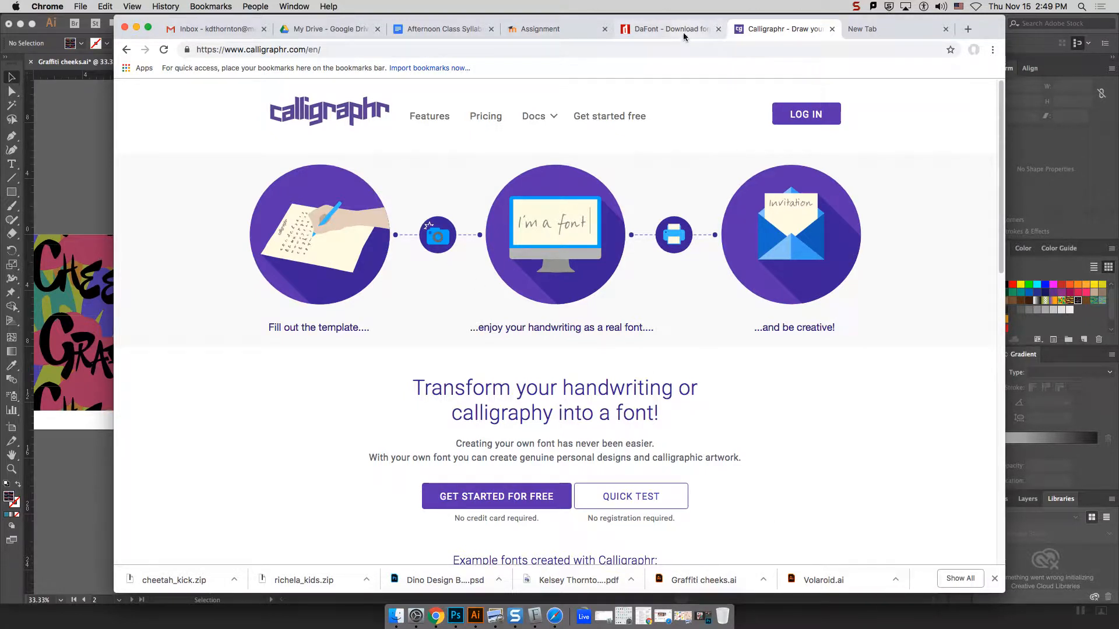
click(630, 37)
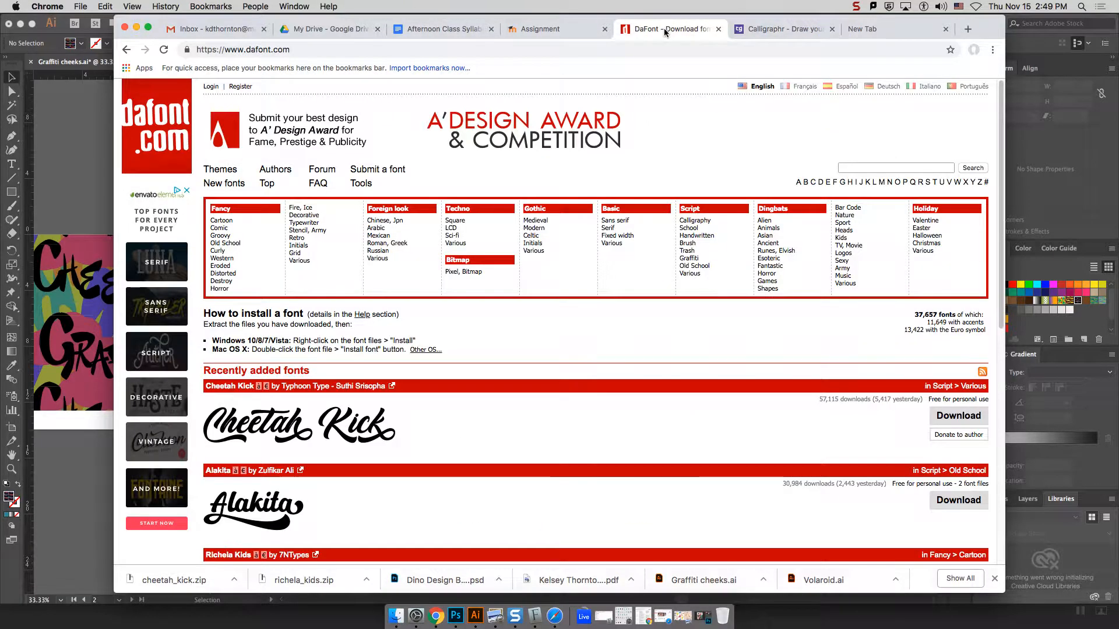
click(762, 31)
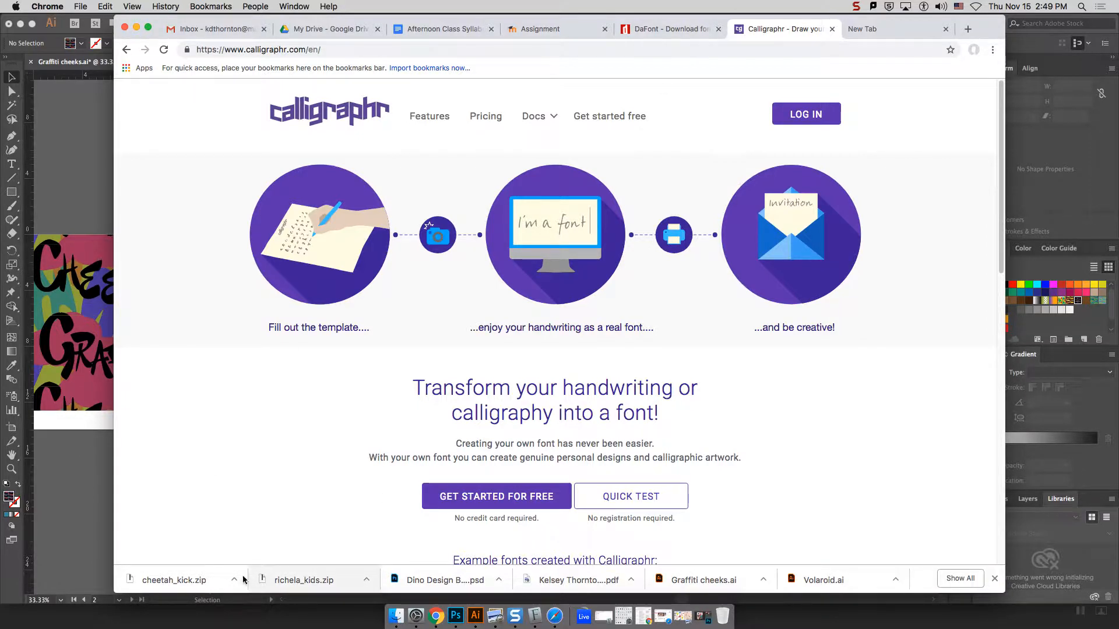
Unpack the downloaded cheetah_kick.zip and install Cheetah Kick - Personal Use.otf with Font Book, ticking the font in Font Validation.
click(180, 580)
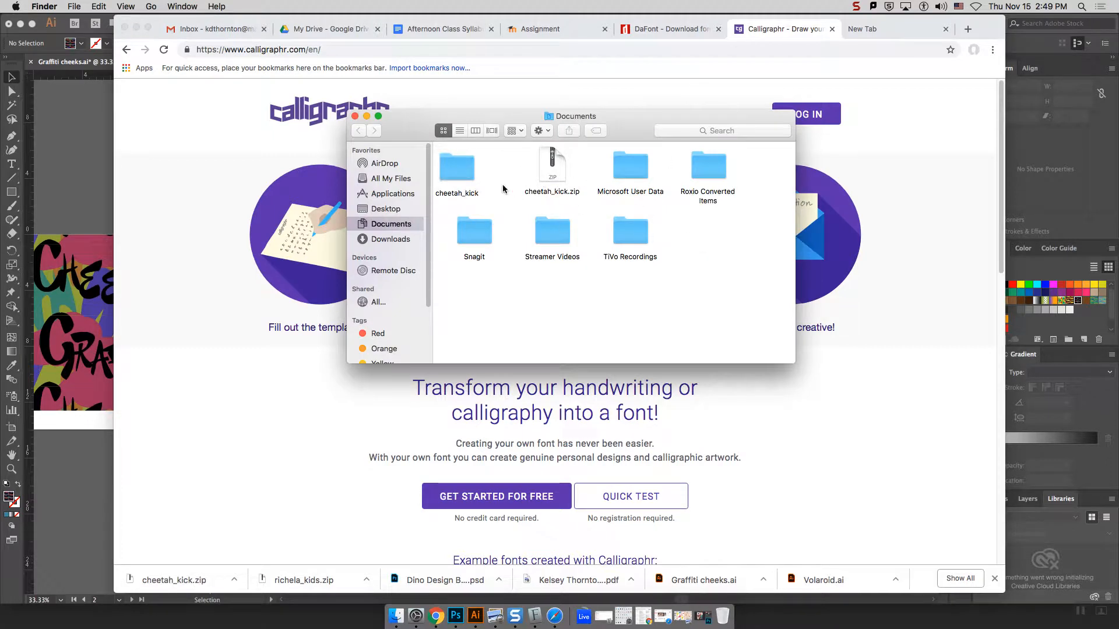
double_click(474, 177)
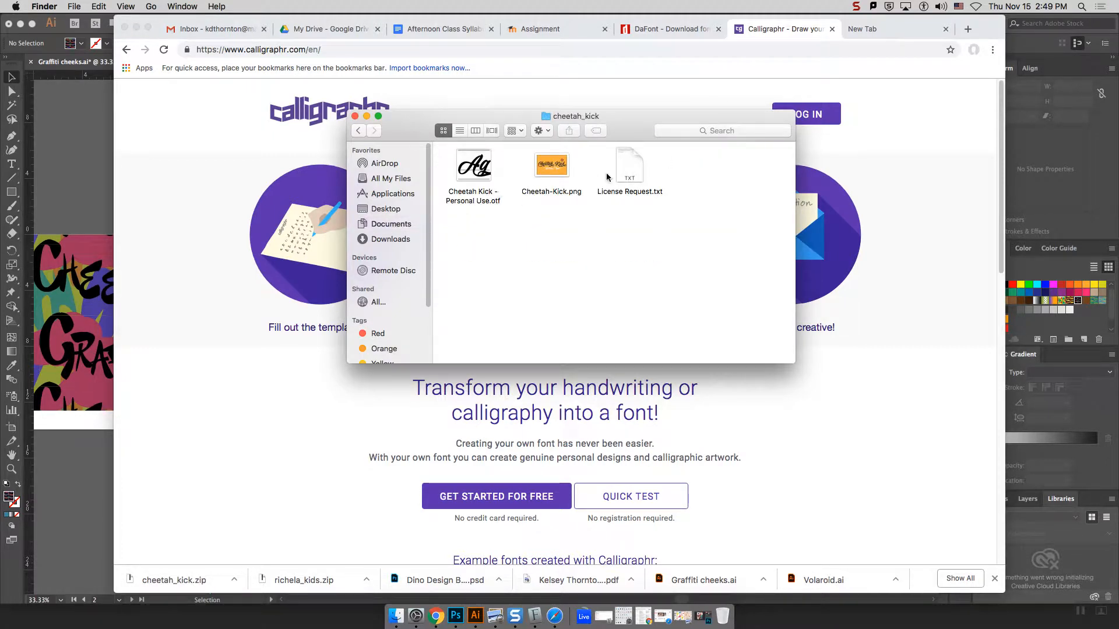
double_click(468, 174)
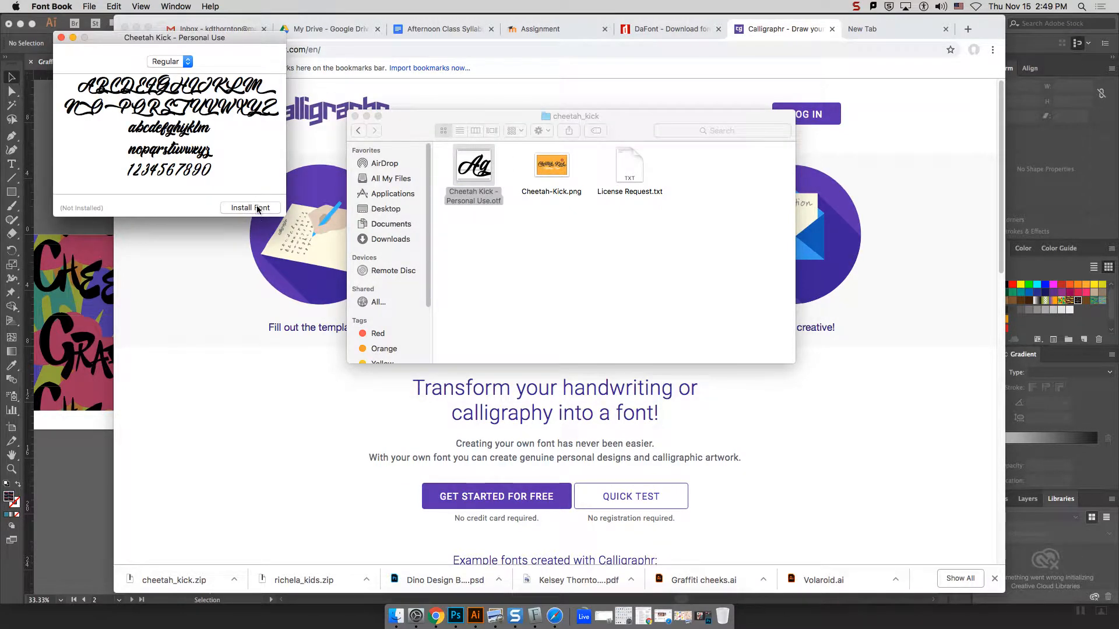
click(264, 208)
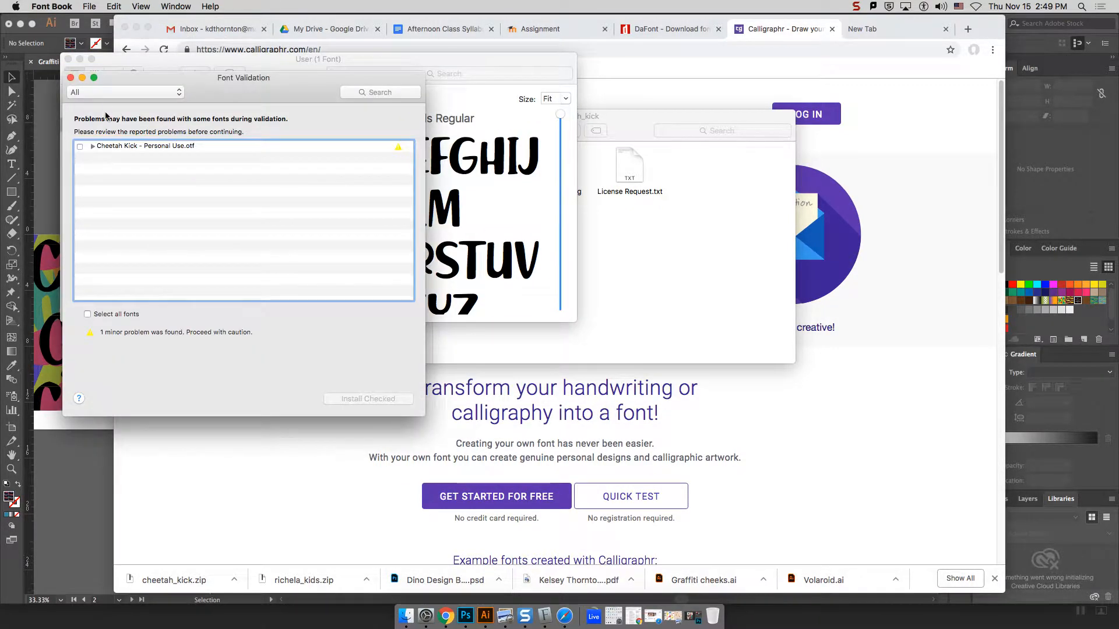
click(92, 146)
click(80, 146)
click(360, 400)
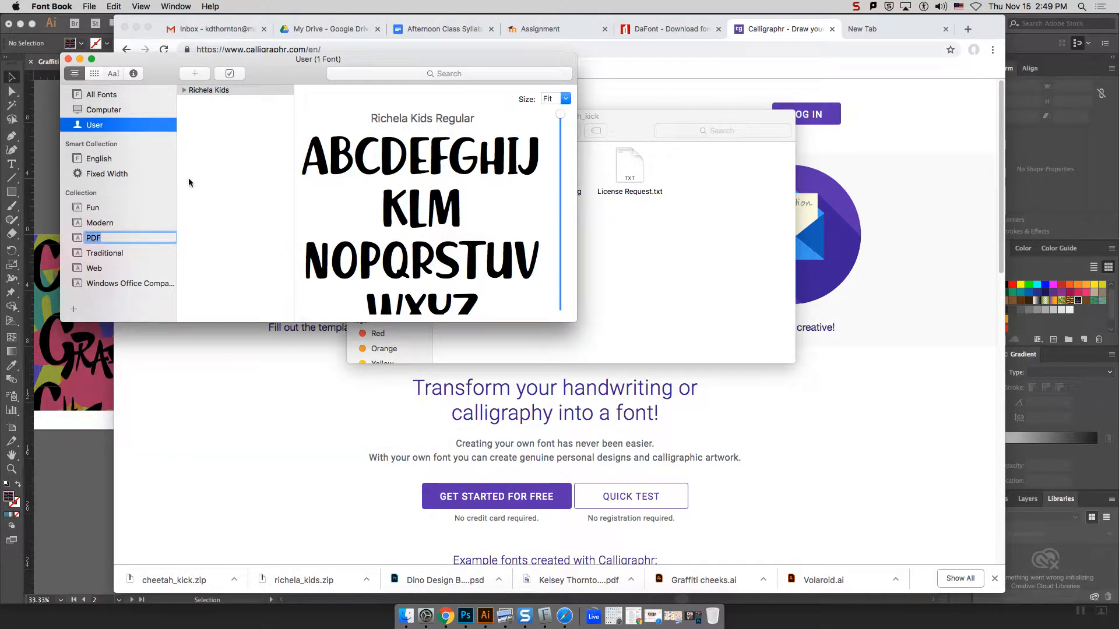
Switch to Illustrator and place a line of placeholder text in the empty area beyond the artboards, sized 72 pt.
click(42, 147)
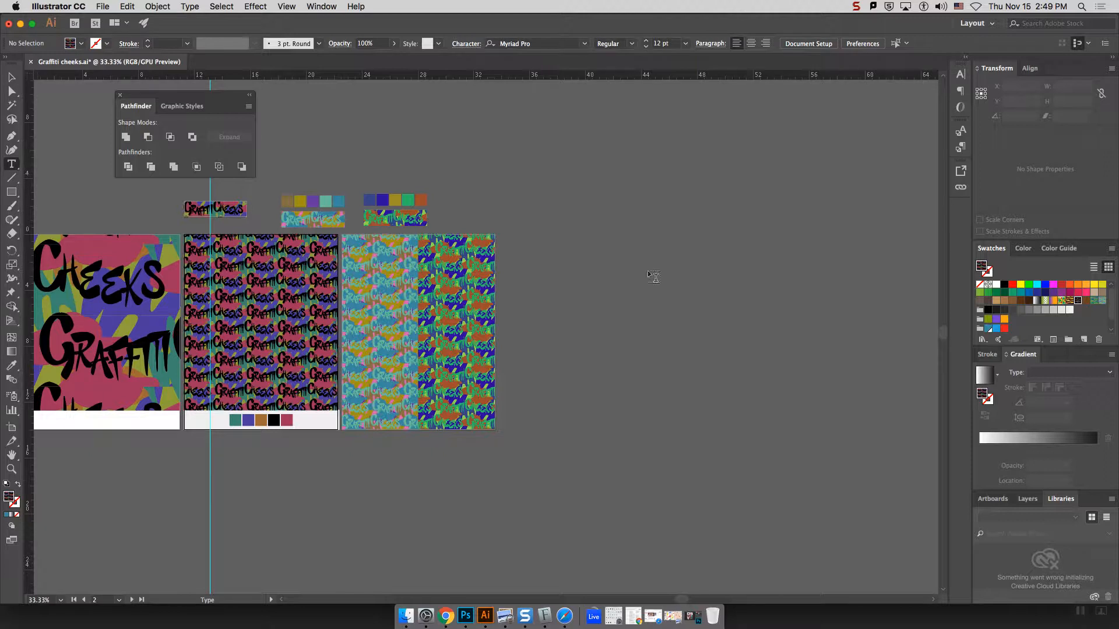
click(599, 266)
key(Escape)
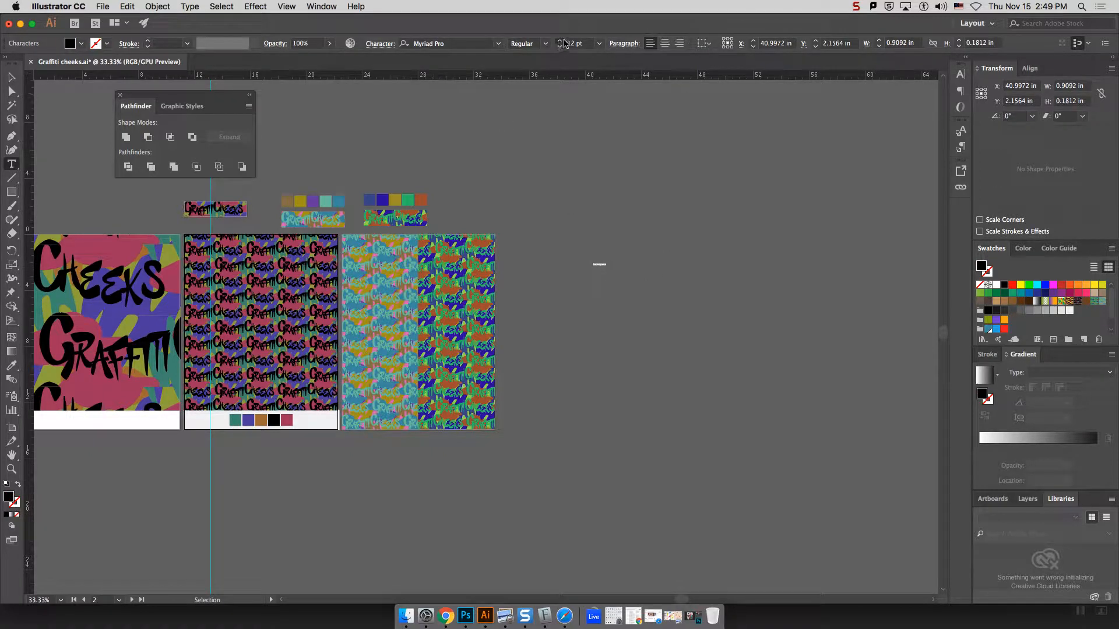
click(560, 40)
click(599, 43)
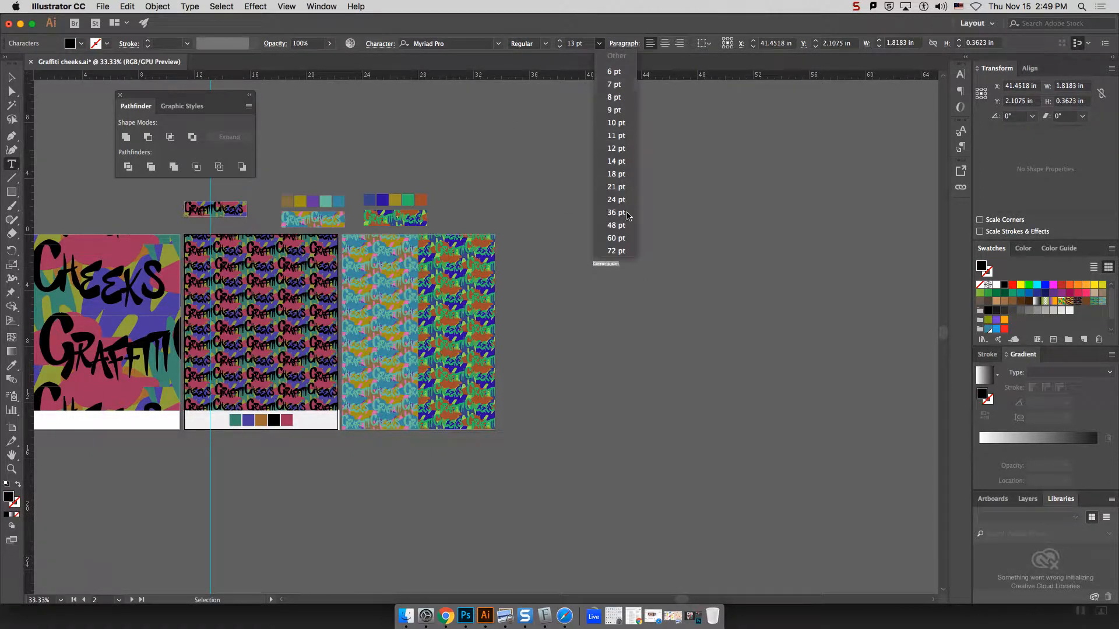
click(626, 251)
Search the font families for "che" and apply Cheetah Kick - Personal Use to the placeholder text.
click(498, 45)
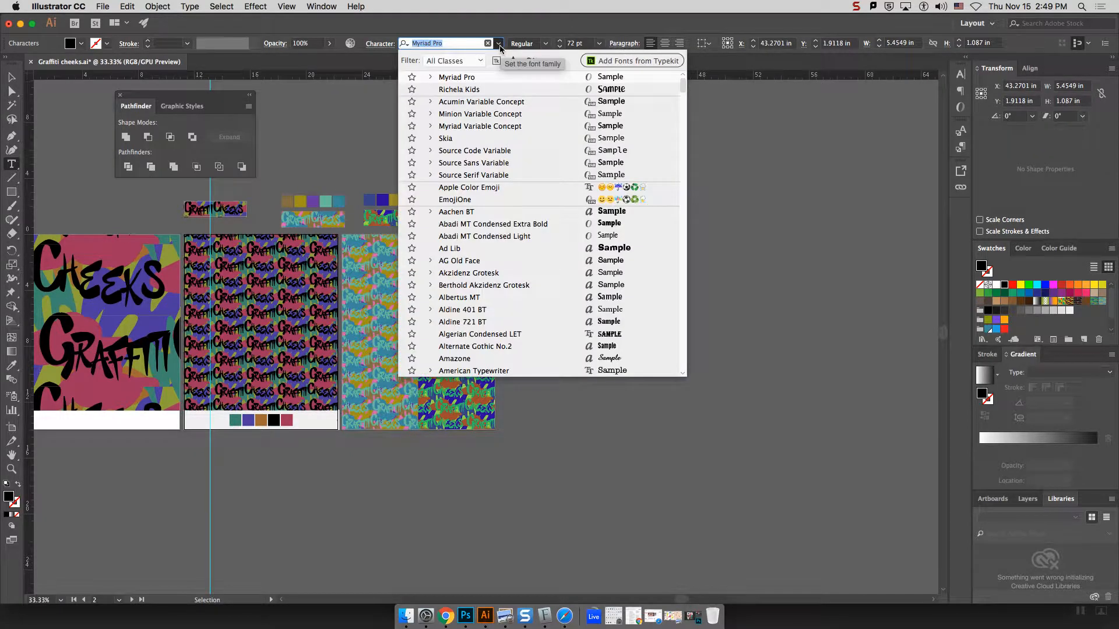
text(c)
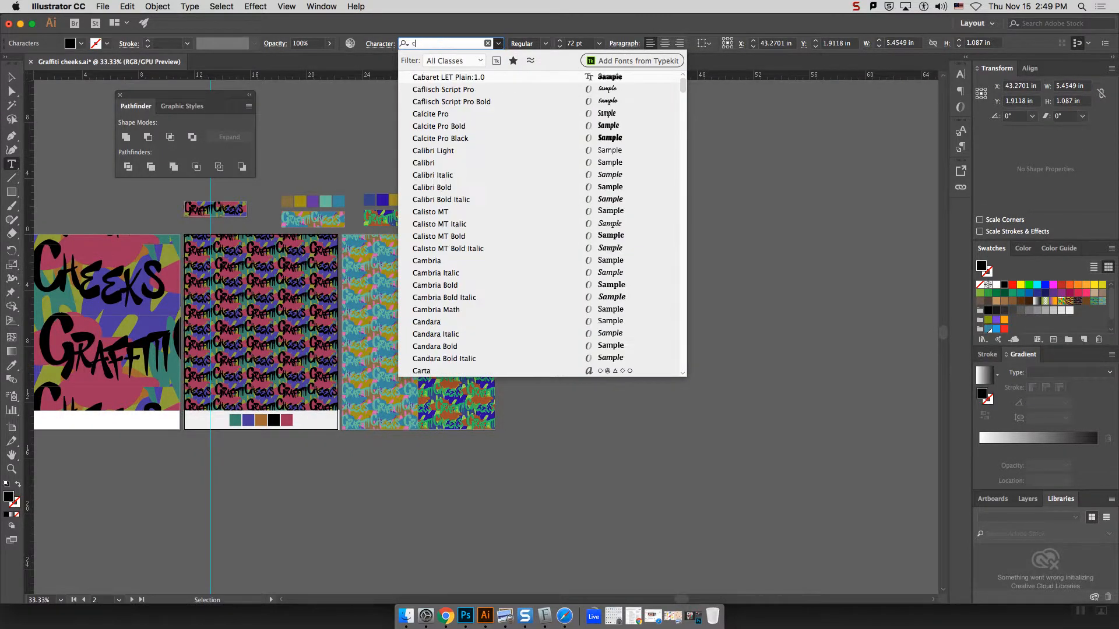
text(he)
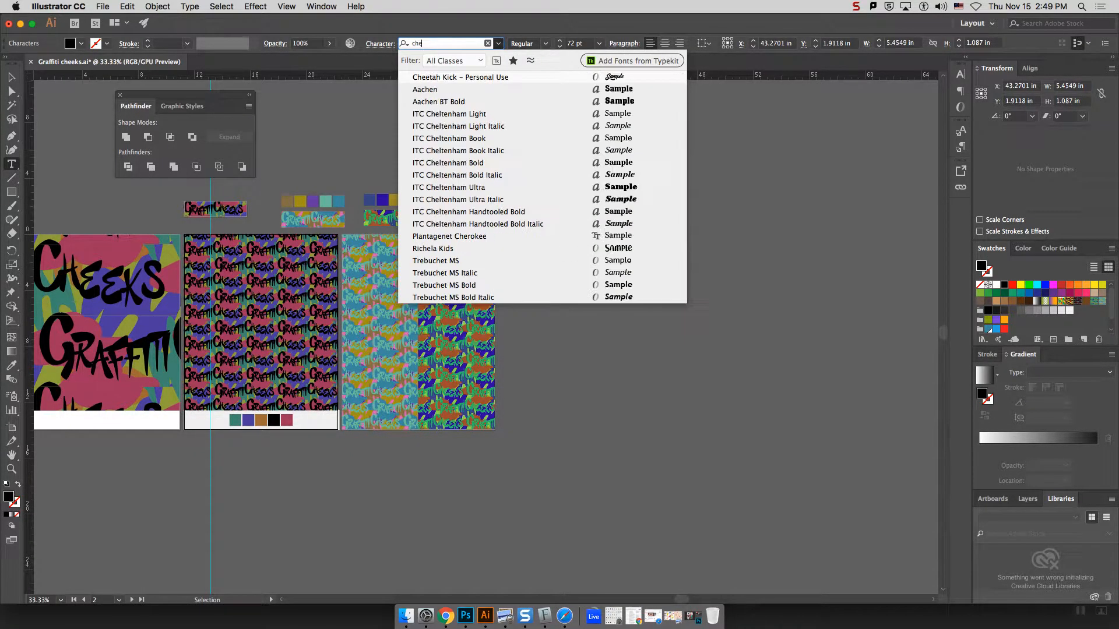
click(476, 77)
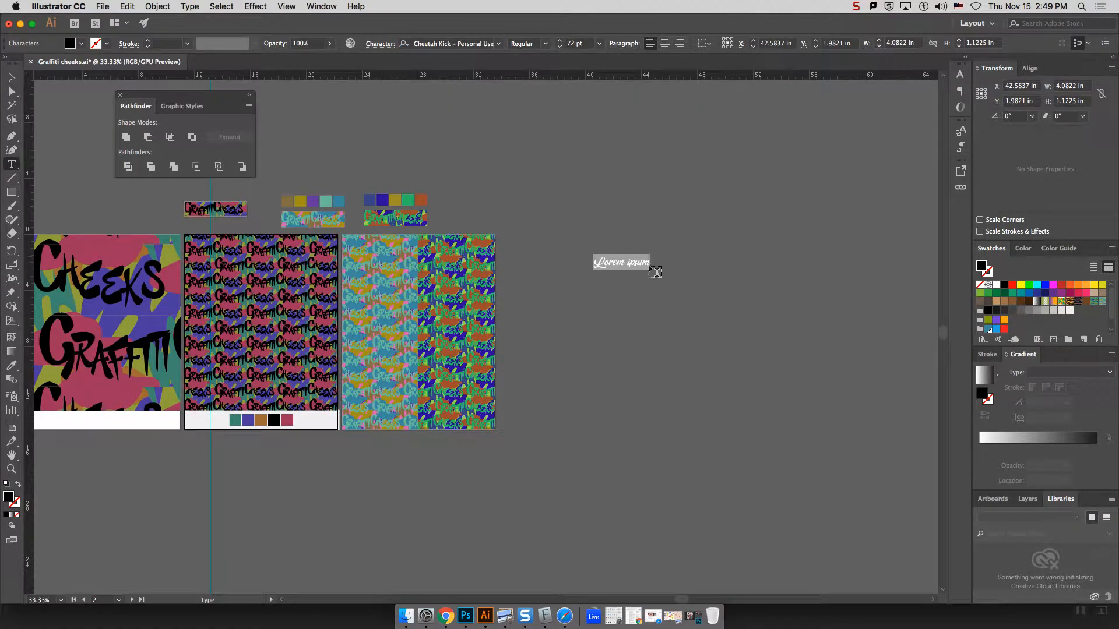
Enlarge the placeholder text's font size to 300 pt.
click(576, 44)
text(160)
key(Return)
key(shift+Up)
key(shift+Up)
key(shift+Up)
key(shift+Up)
key(shift+Up)
key(shift+Up)
key(shift+Up)
key(shift+Up)
key(shift+Up)
key(shift+Up)
key(shift+Up)
key(shift+Up)
key(shift+Up)
key(shift+Up)
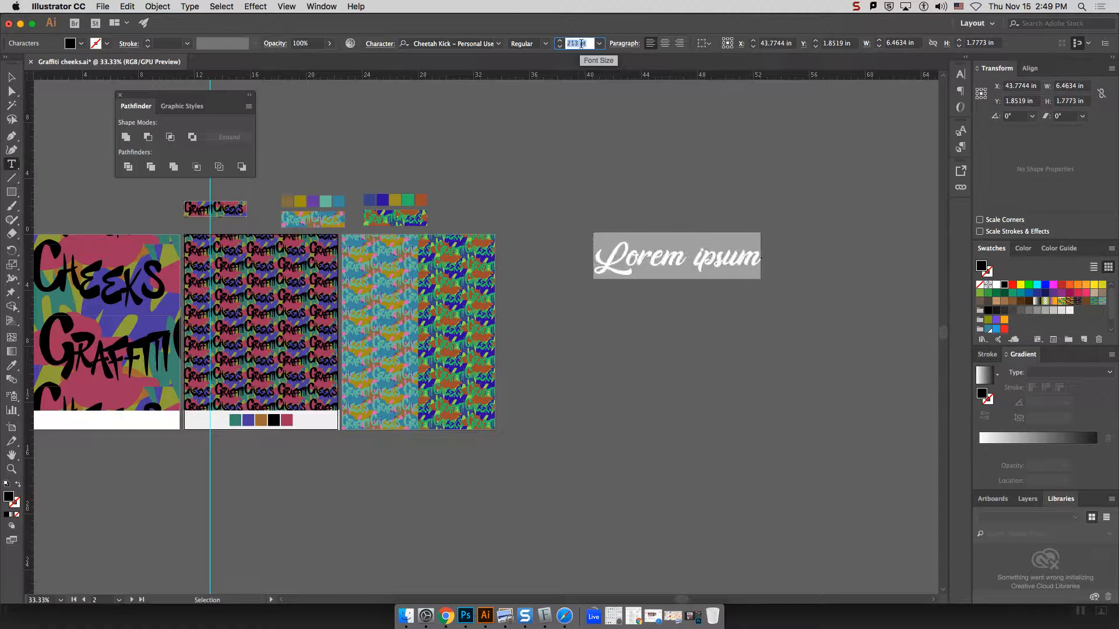
Replace the placeholder wording with "Cheetah" and select it as an object.
click(687, 257)
drag(828, 255, 596, 245)
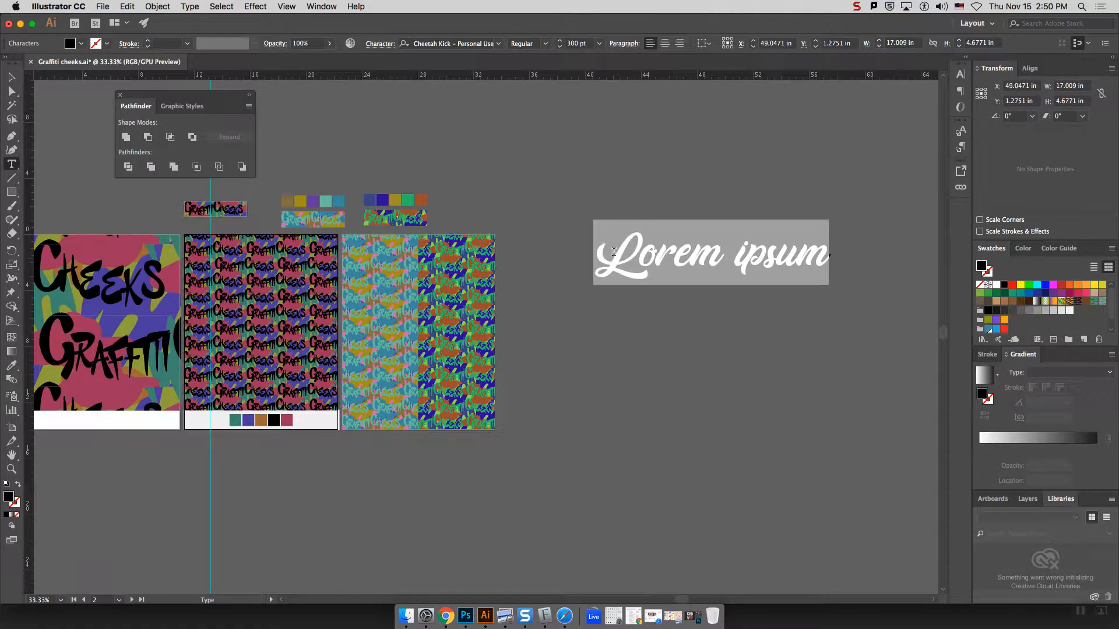
text(Cheetah)
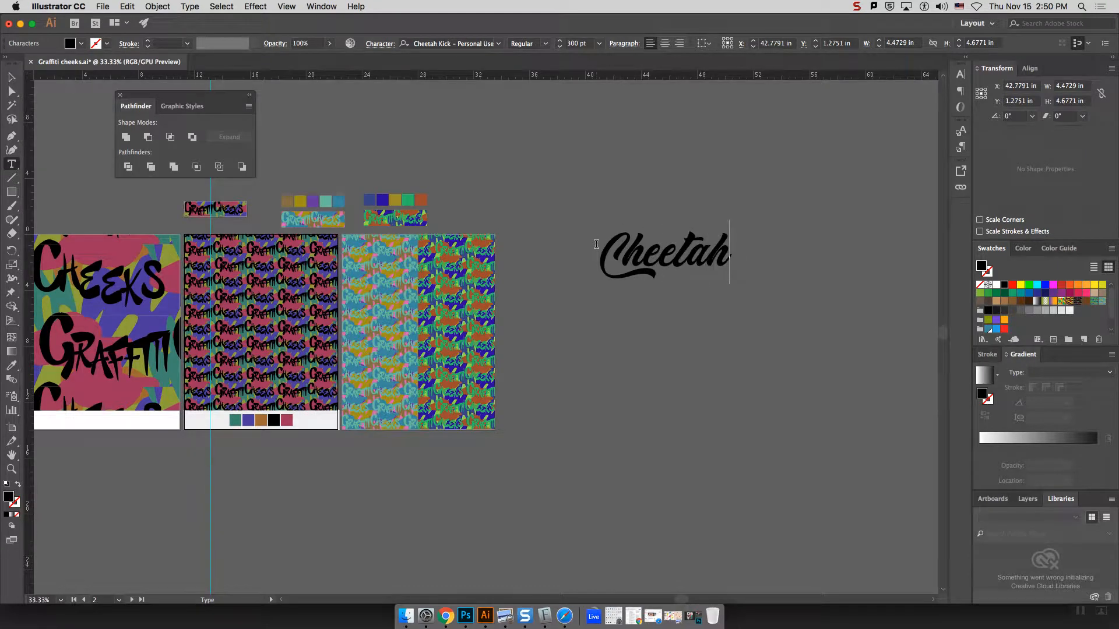
click(11, 77)
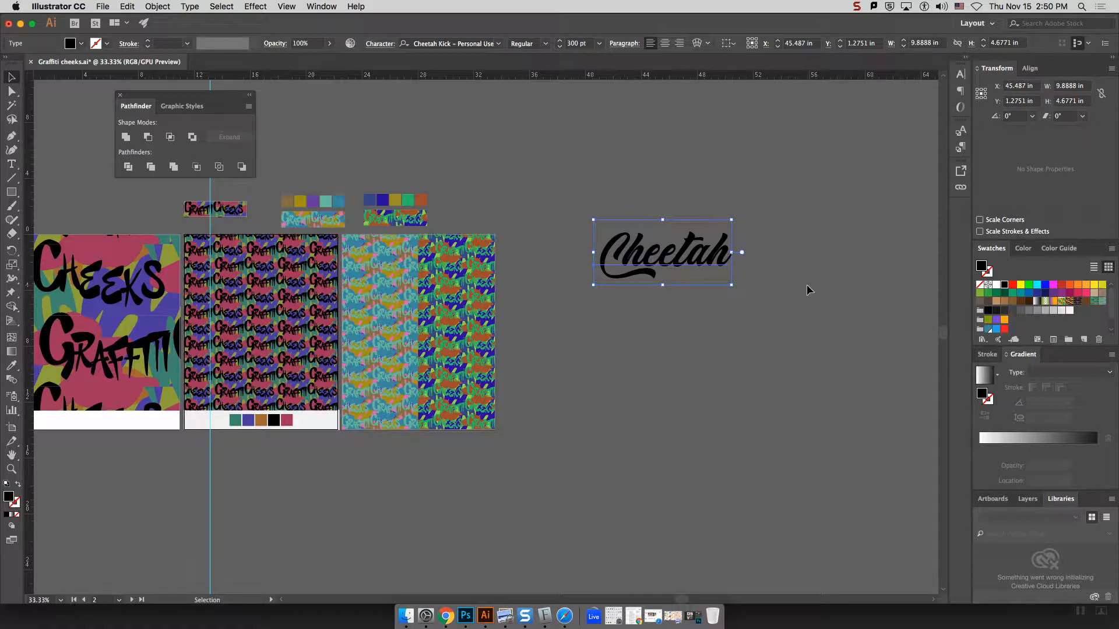
click(182, 6)
mouse_move(163, 8)
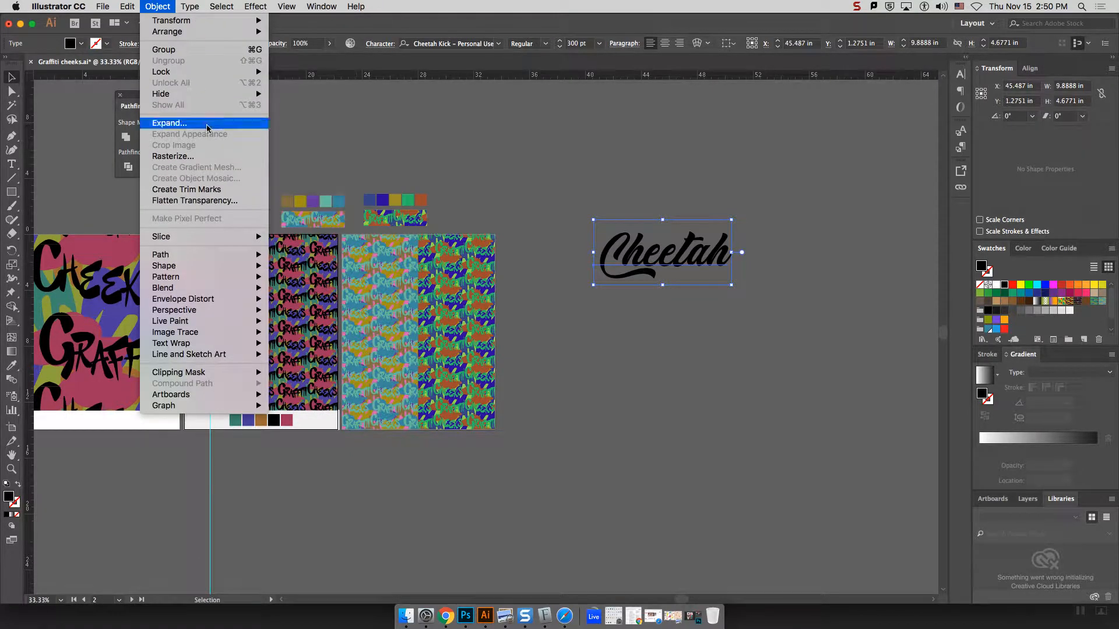
click(185, 126)
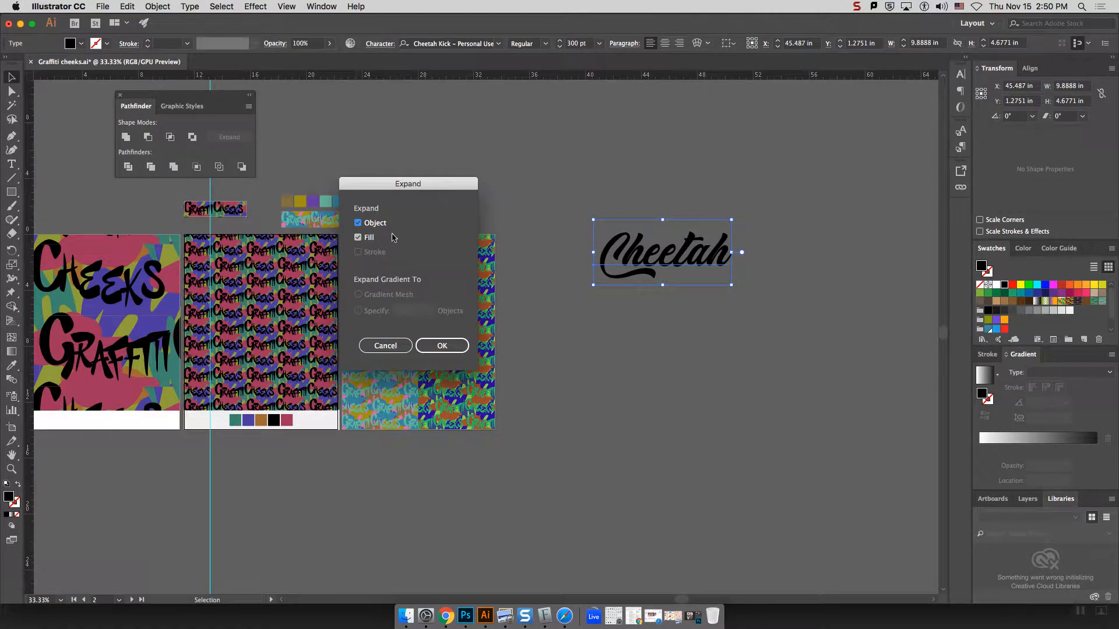
click(447, 349)
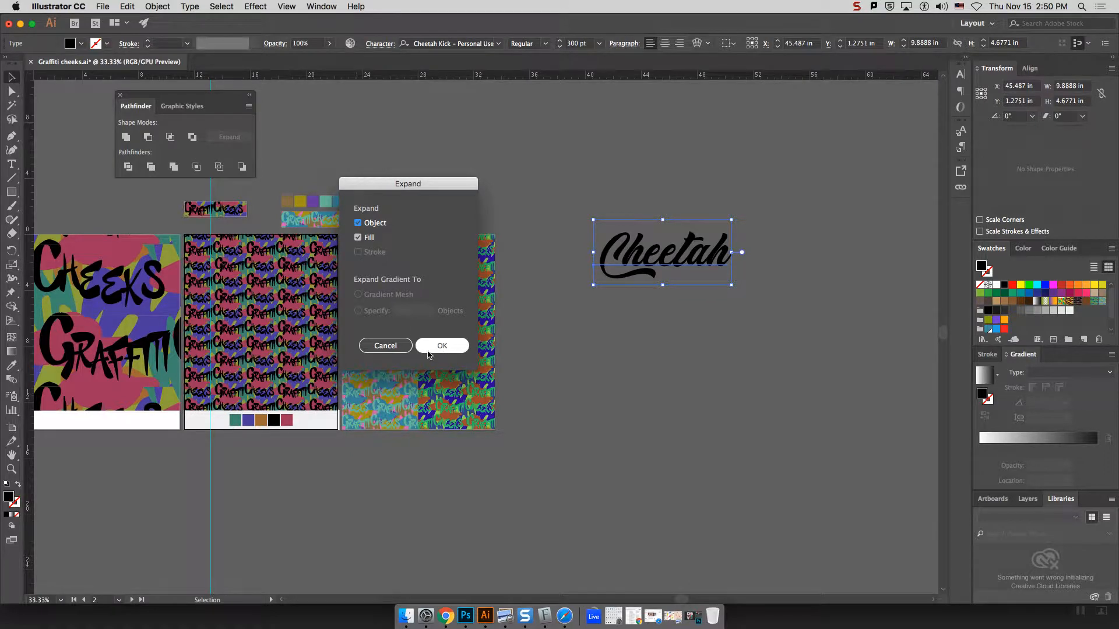
click(428, 350)
click(153, 6)
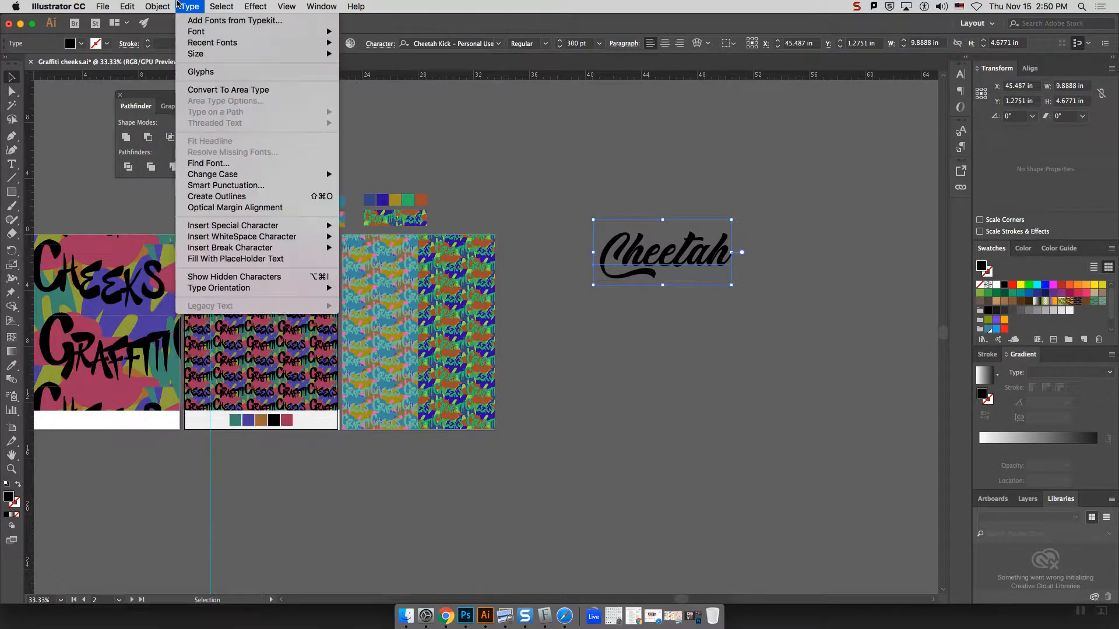
click(245, 122)
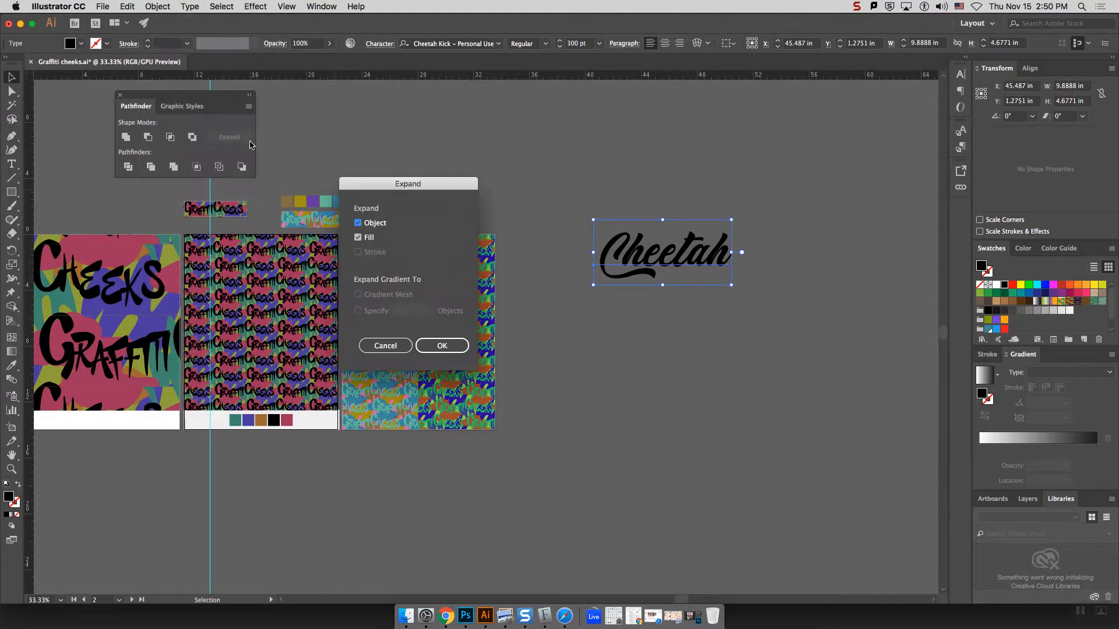
click(386, 345)
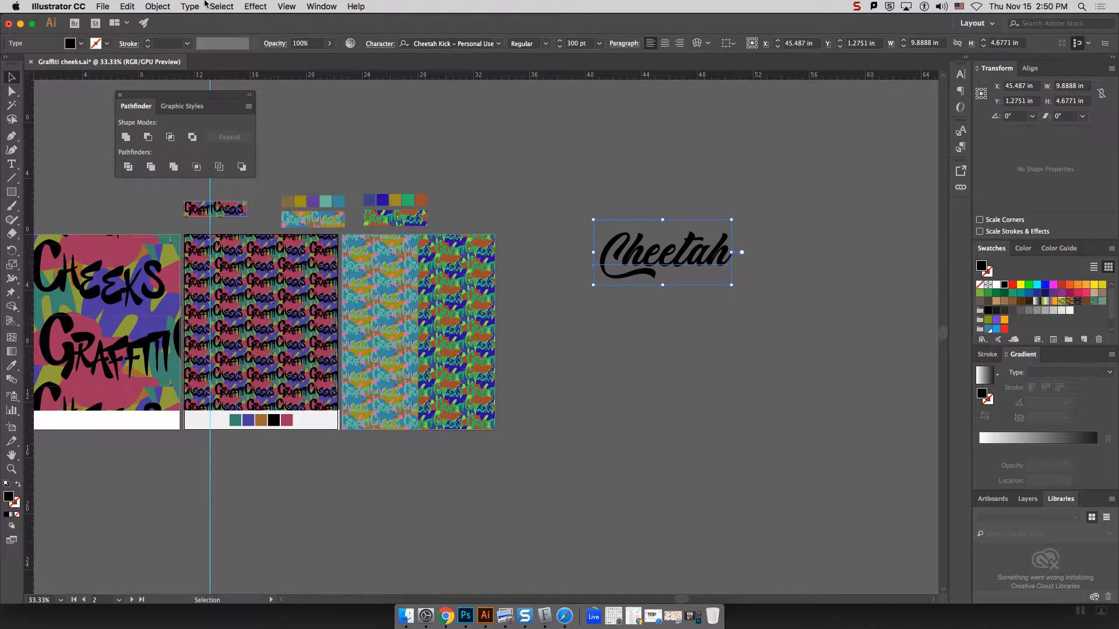
Convert the Cheetah text to outlines.
click(190, 6)
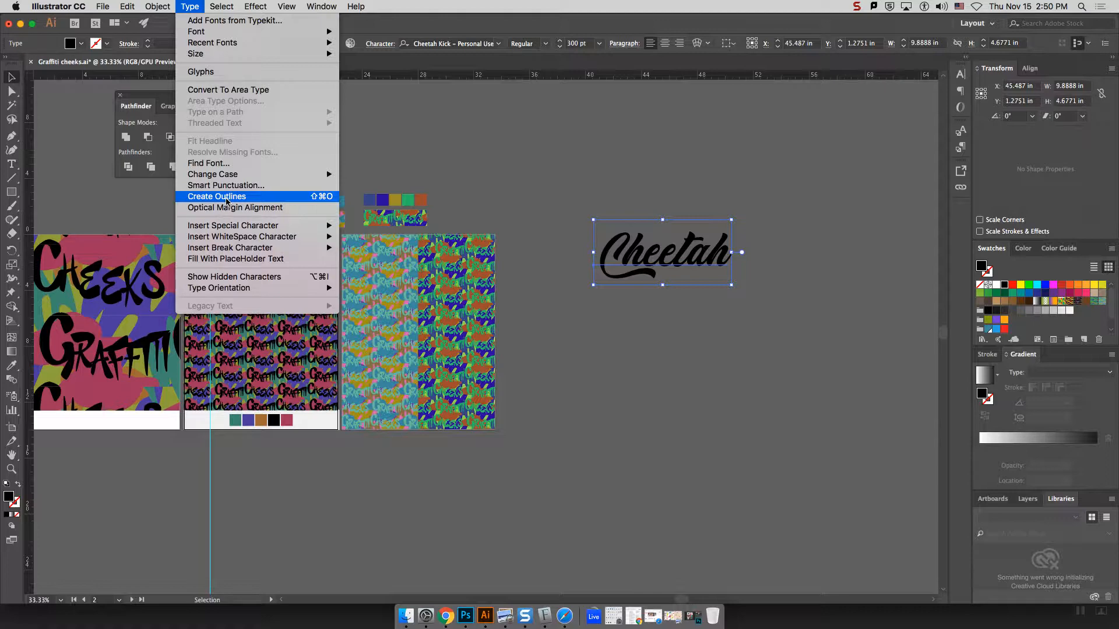
mouse_move(156, 12)
mouse_move(190, 6)
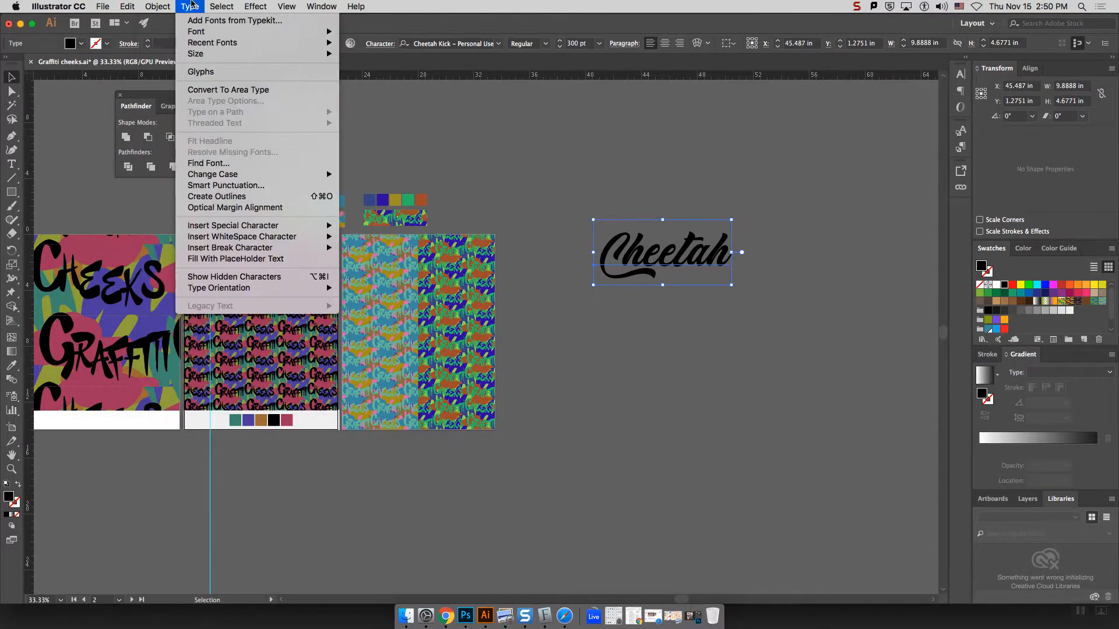
click(246, 197)
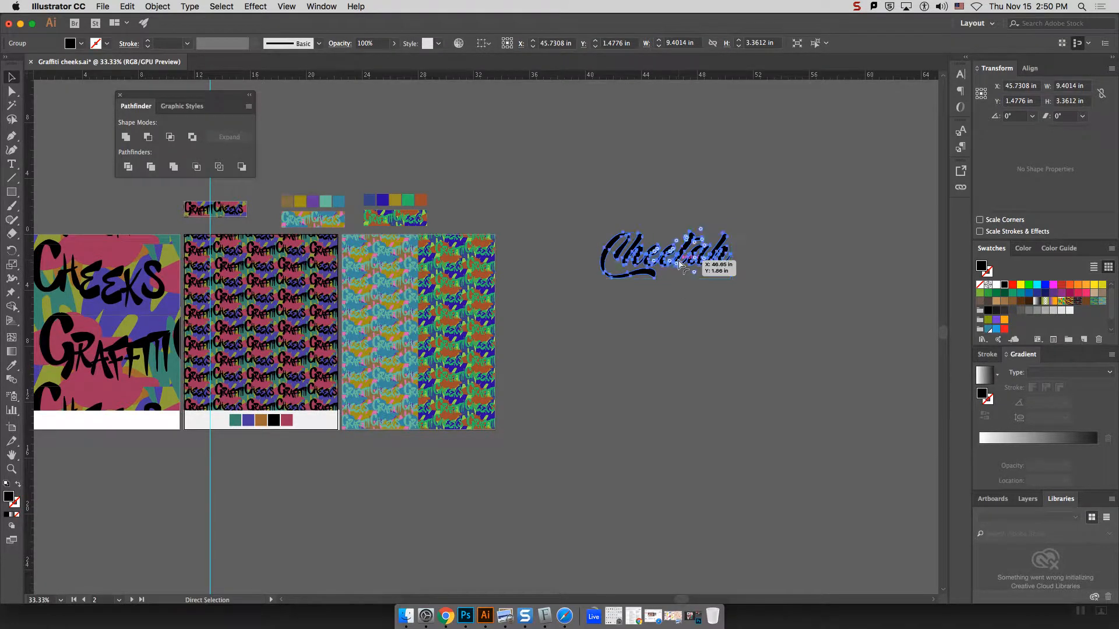
Stretch the end of the C's swash to beneath the letter a and bend its lower curve downward using the direction handles.
key(super+equal)
key(super+equal)
key(super+equal)
key(super+equal)
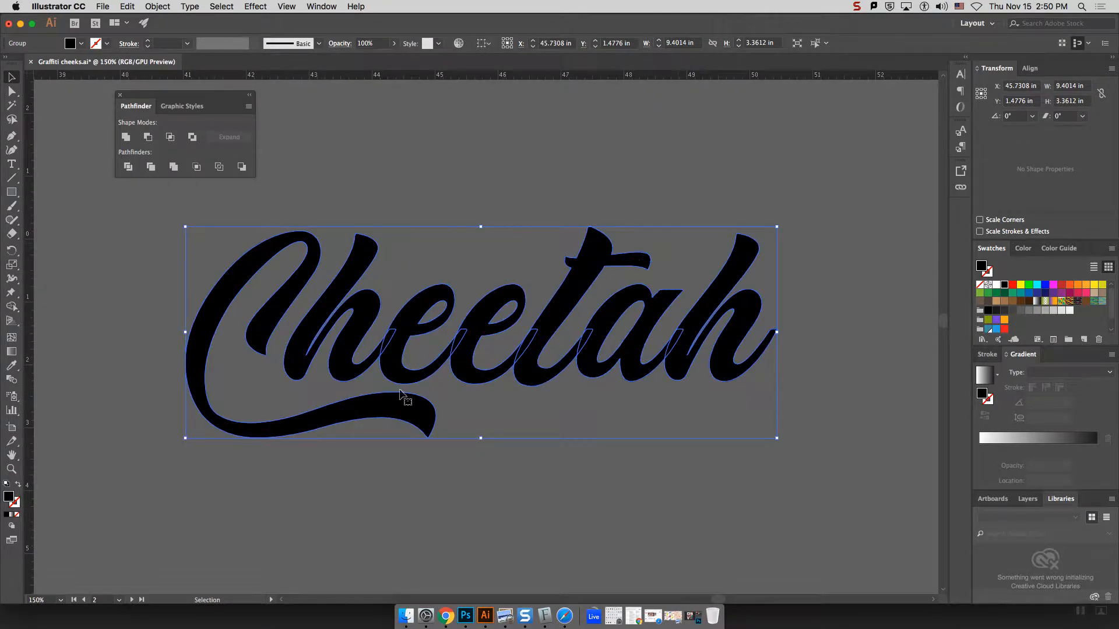
key(a)
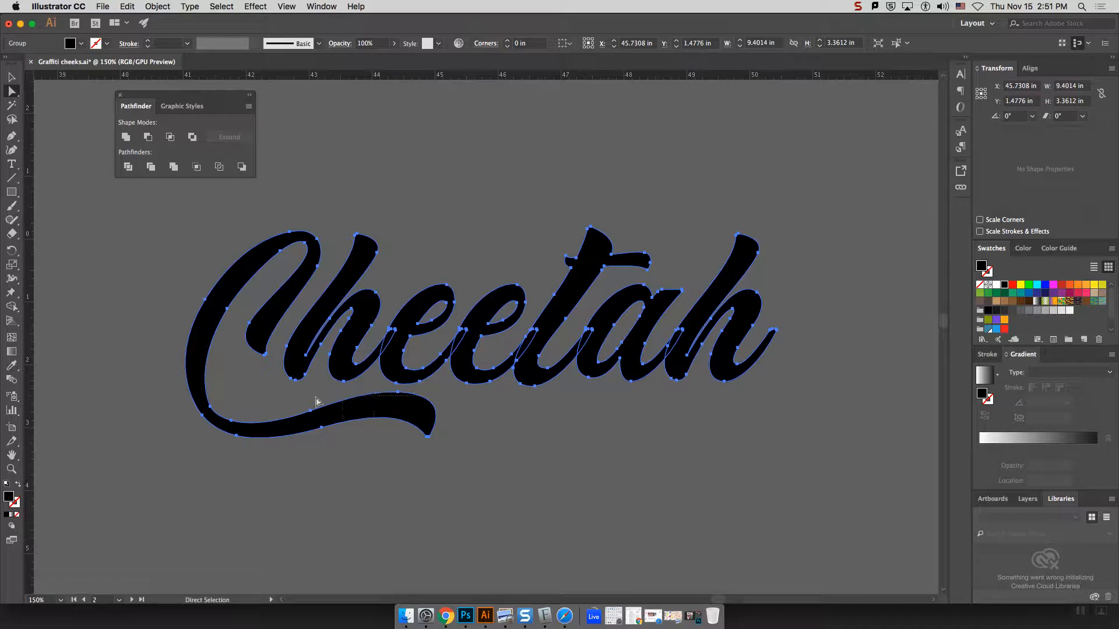
click(279, 394)
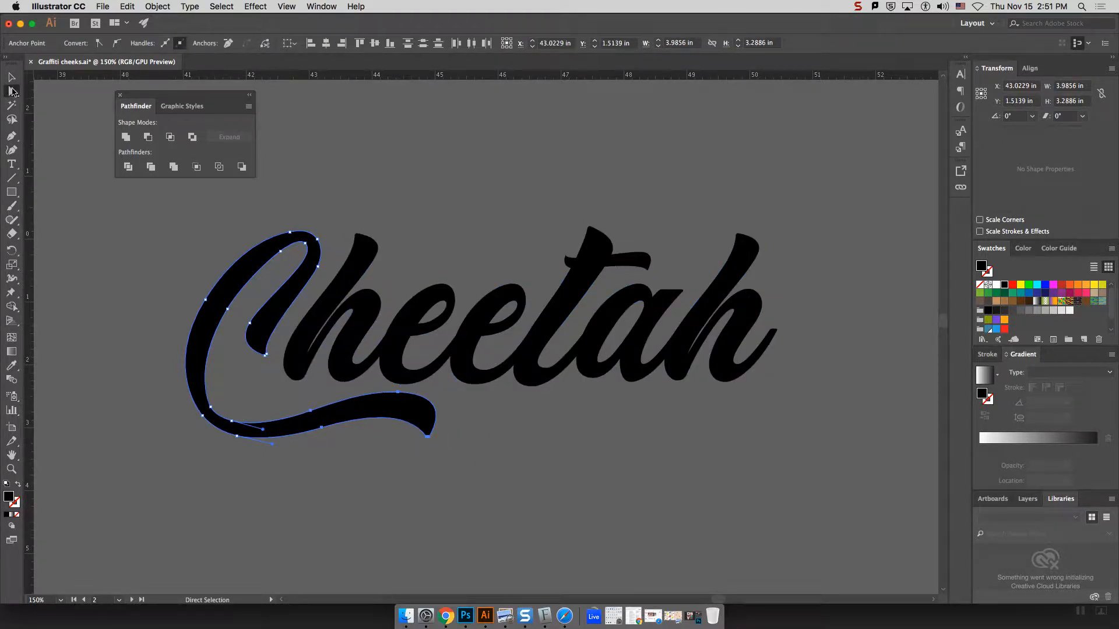
drag(428, 440, 636, 430)
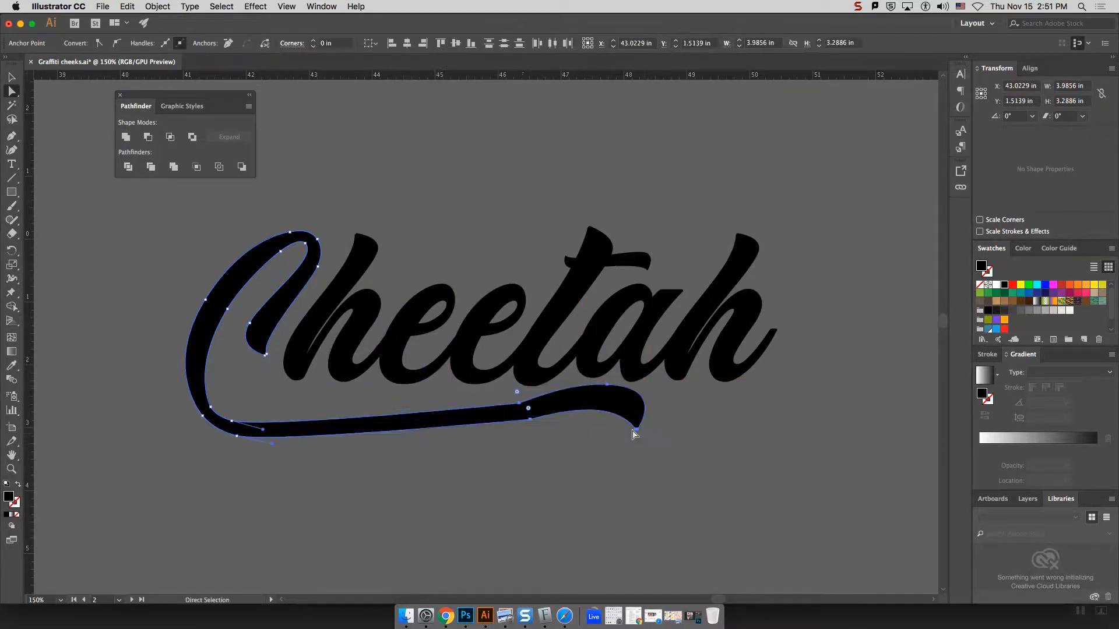
drag(272, 445, 423, 486)
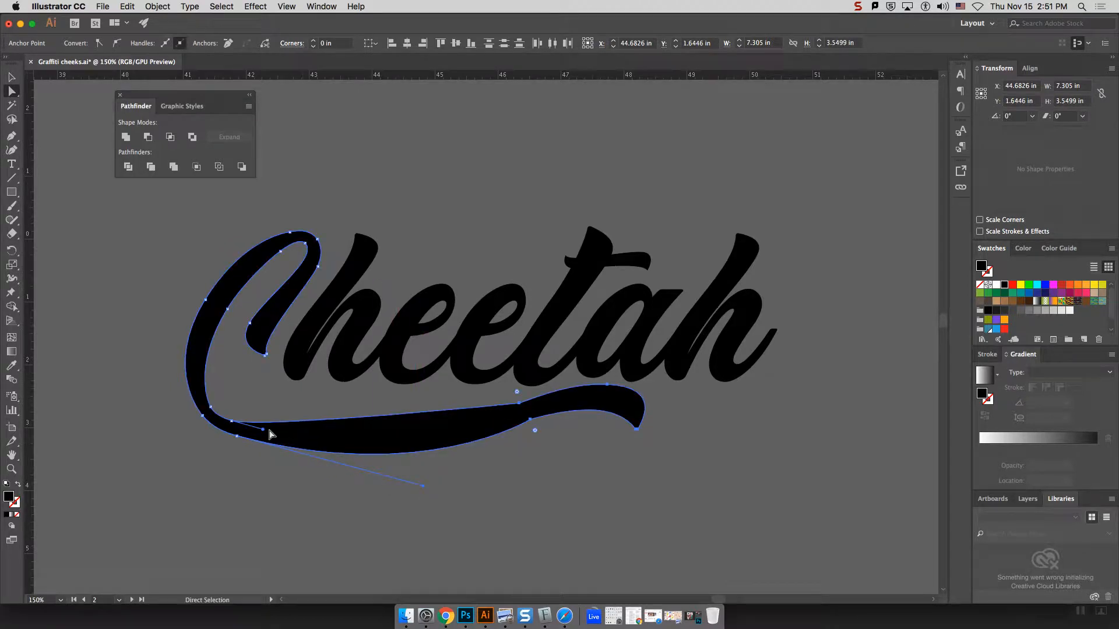
drag(263, 429, 441, 464)
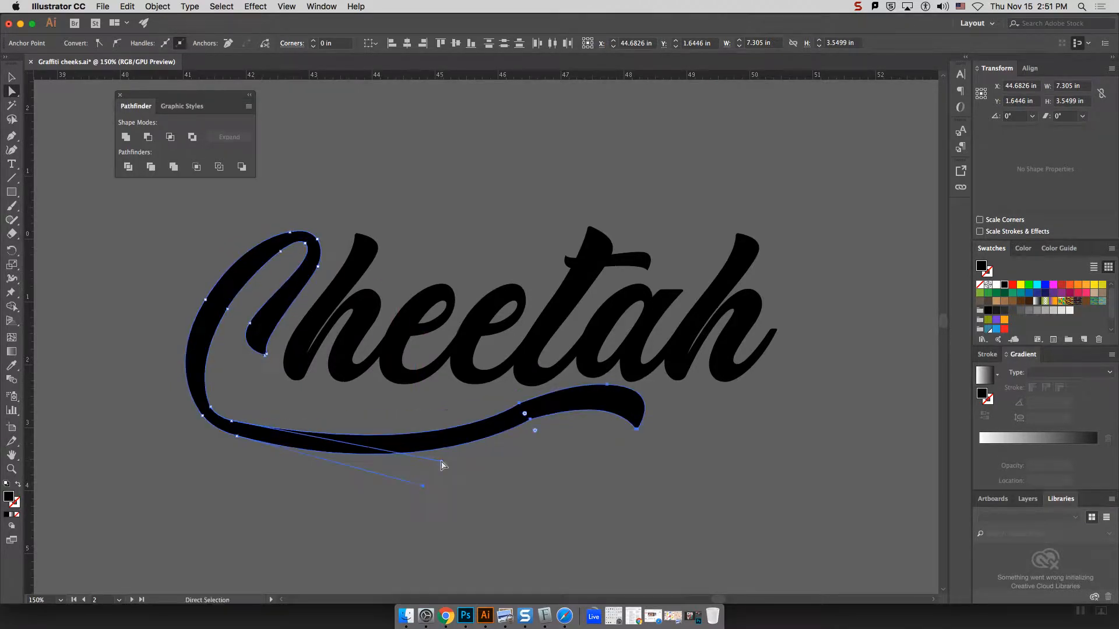
Convert the two anchor points where the C's swash meets its curled end to smooth points, and deselect the lettering.
click(537, 420)
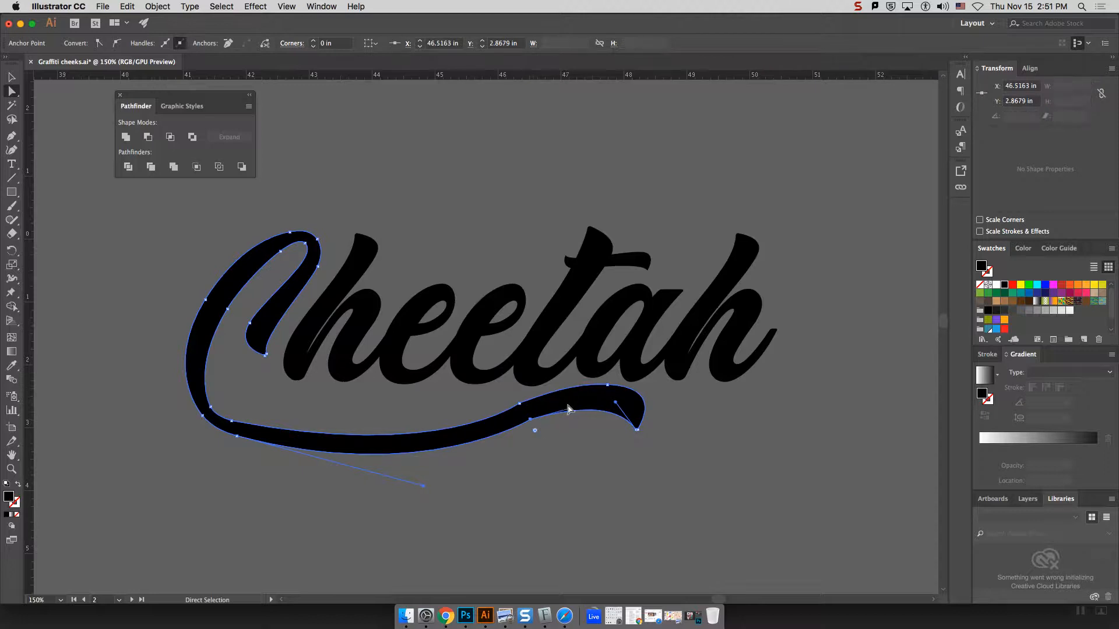
click(119, 47)
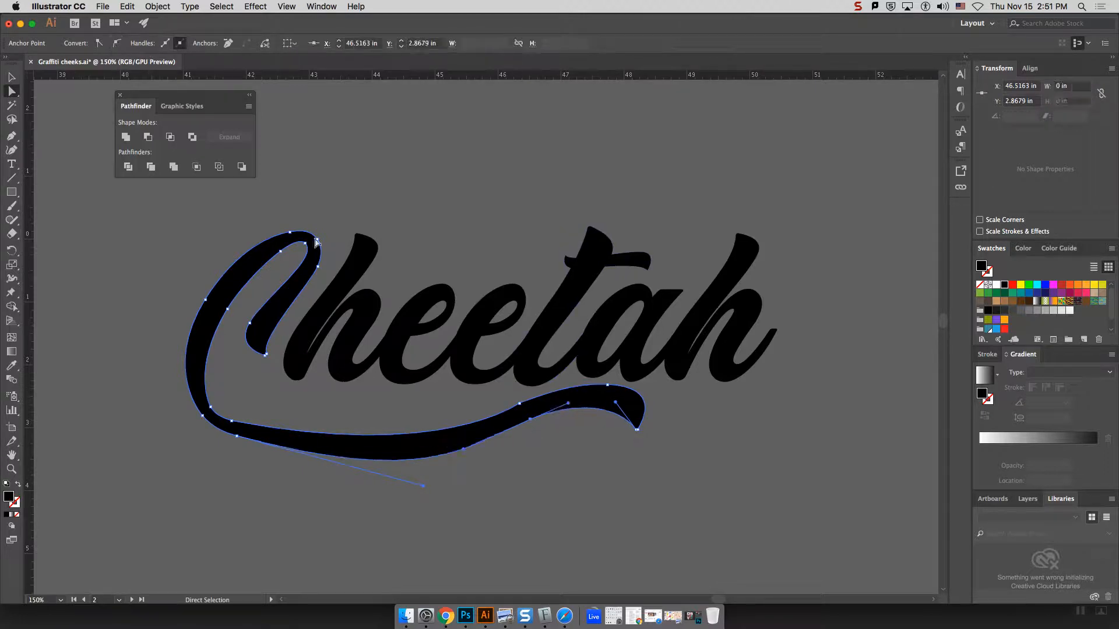
click(519, 404)
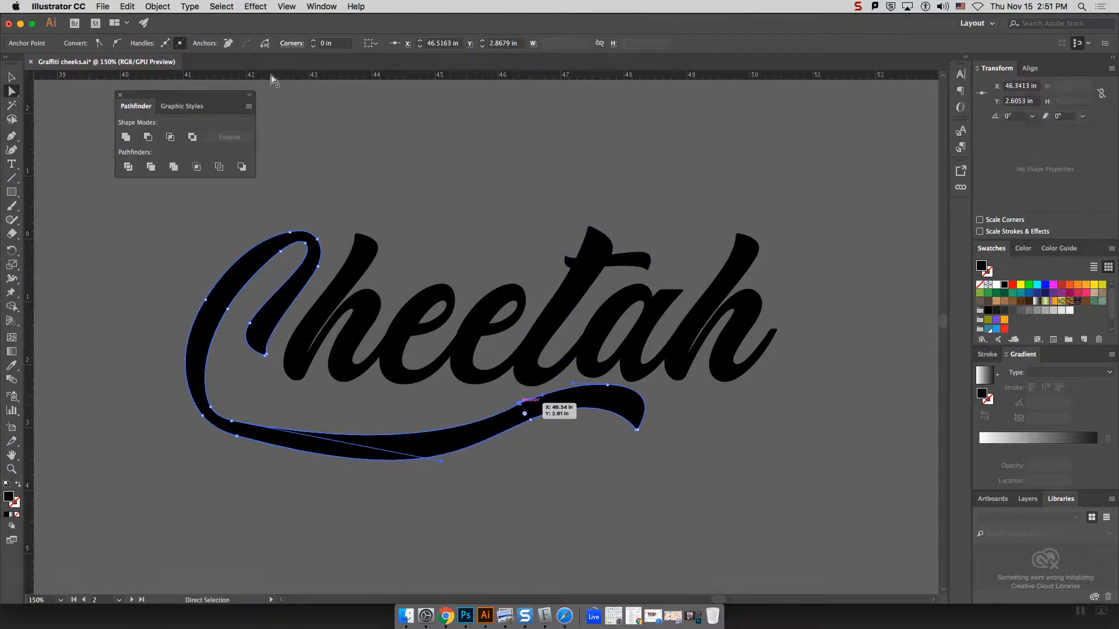
click(116, 45)
click(649, 501)
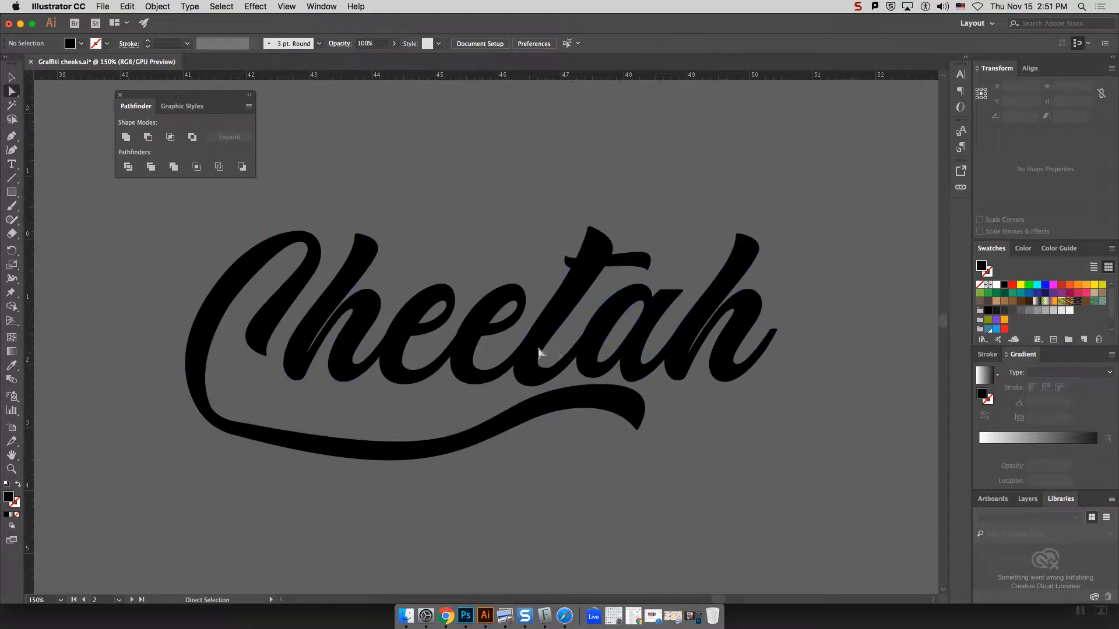
Nudge the two inner anchor points at the C's lower bend slightly up and to the right to thicken the bend.
click(213, 417)
click(215, 407)
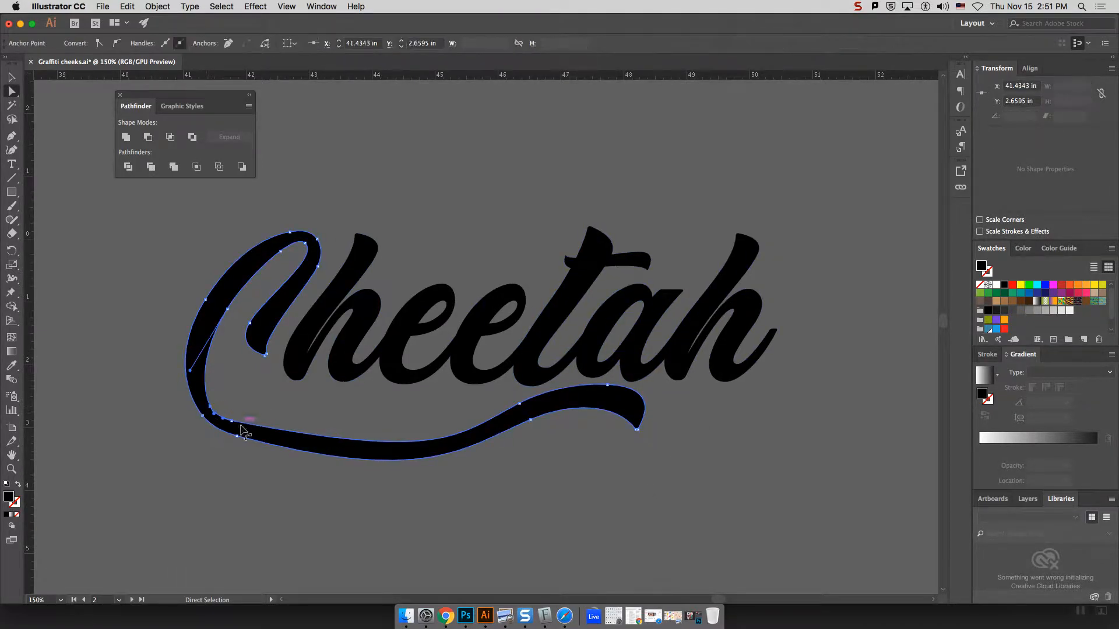
shift+click(231, 420)
drag(231, 420, 236, 417)
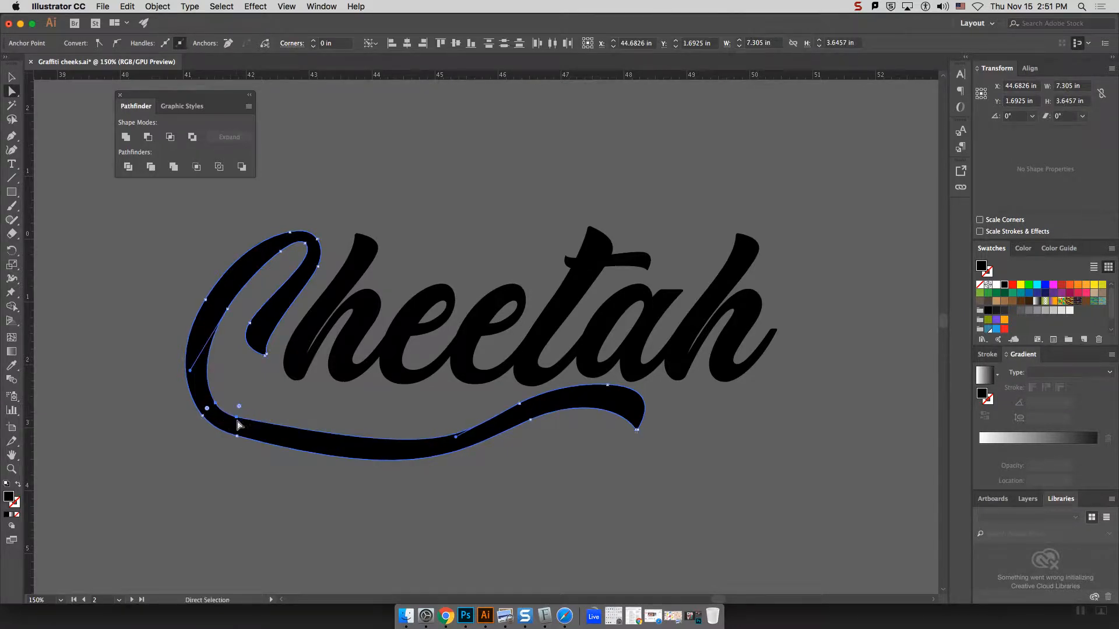
click(291, 487)
click(250, 429)
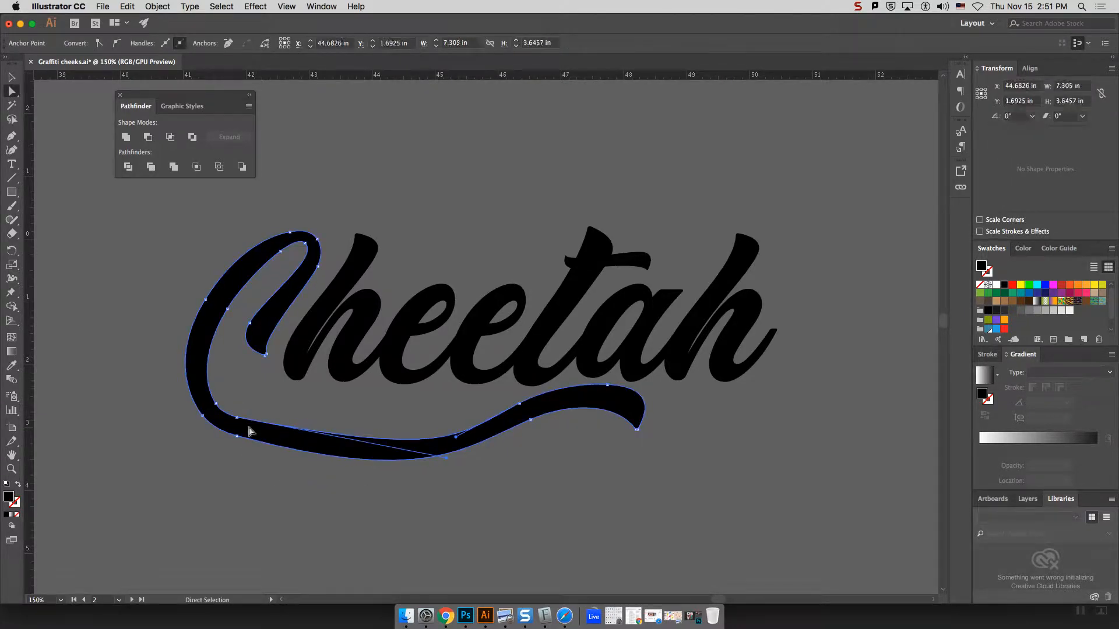
Shorten the long direction handle of the inner anchor point where the C's swash begins, and convert it to a smooth point.
click(237, 417)
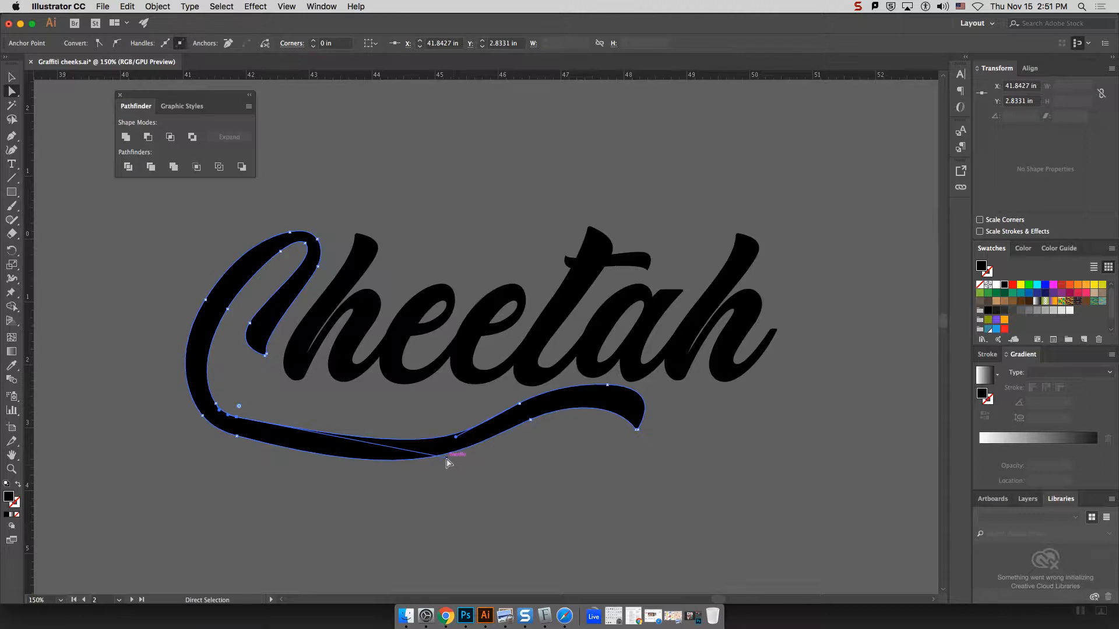
drag(446, 458, 376, 459)
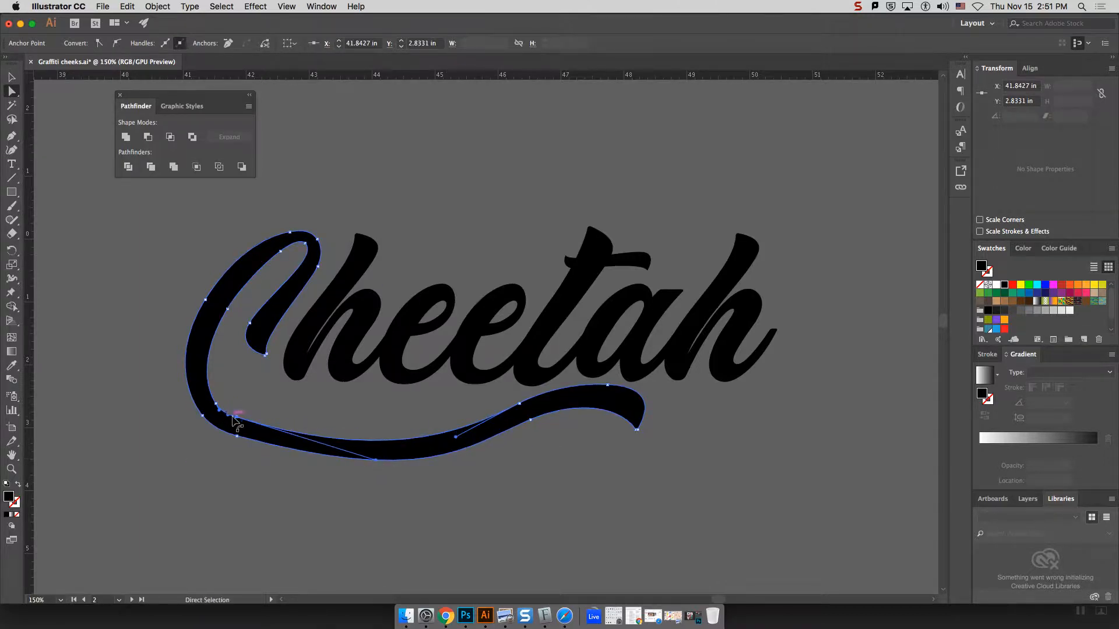
click(116, 43)
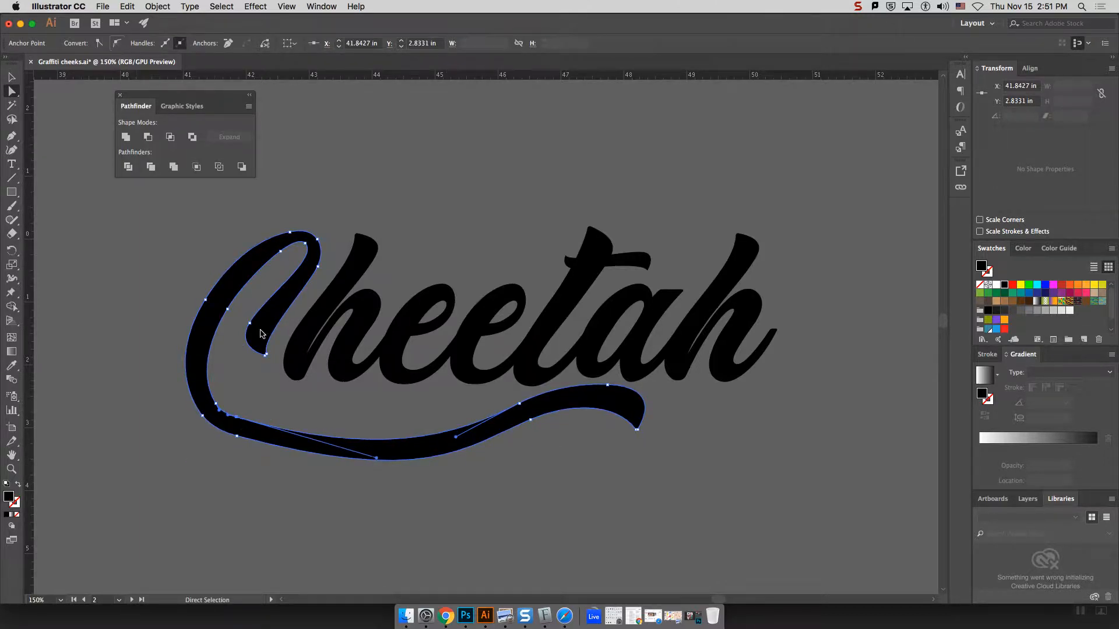
click(282, 524)
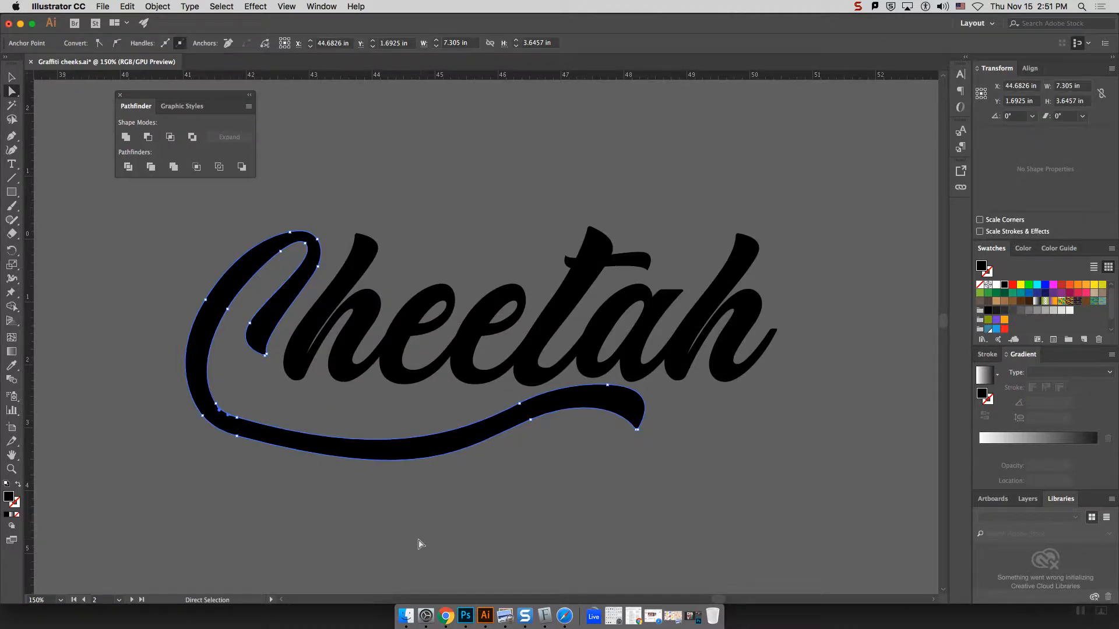
Apply a magenta stroke to the whole Cheetah lettering and deselect it.
key(super+minus)
key(super+minus)
key(super+minus)
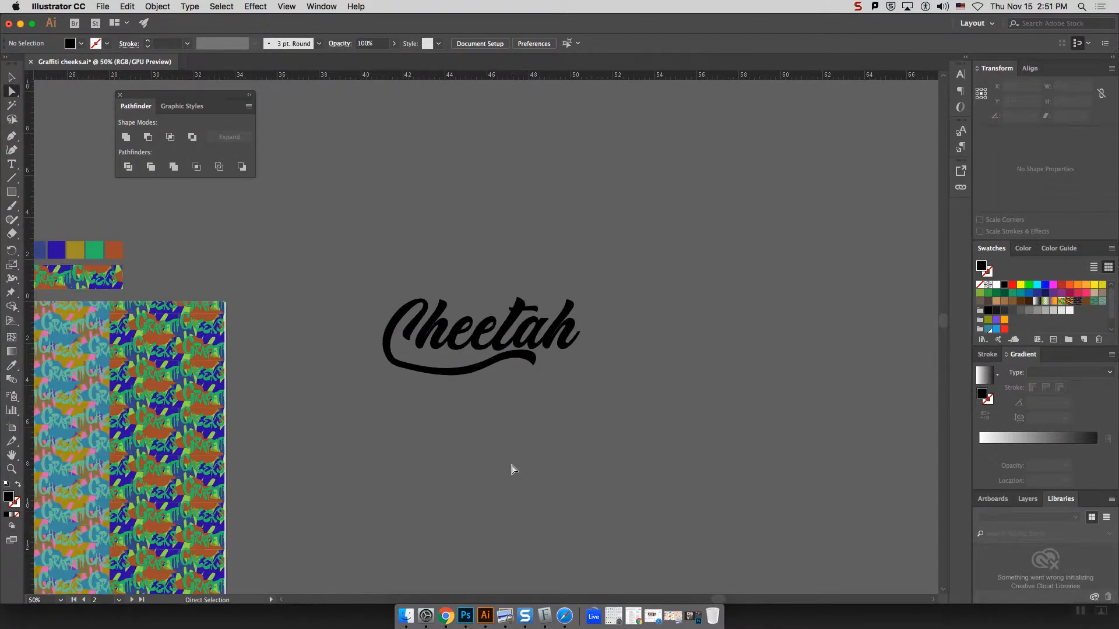
key(v)
click(537, 365)
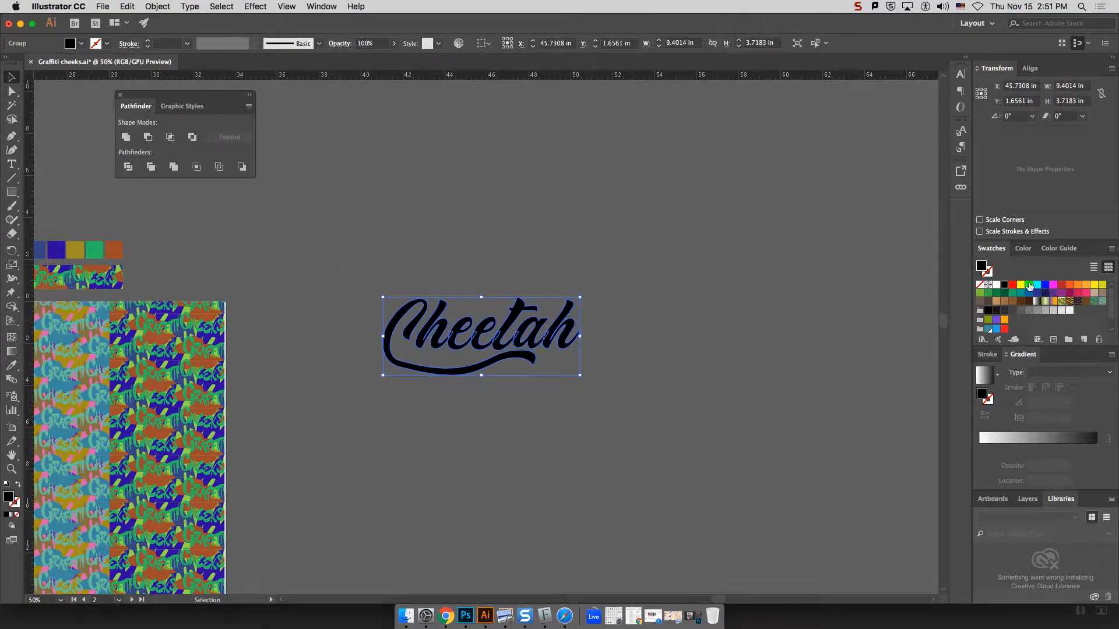
click(1052, 286)
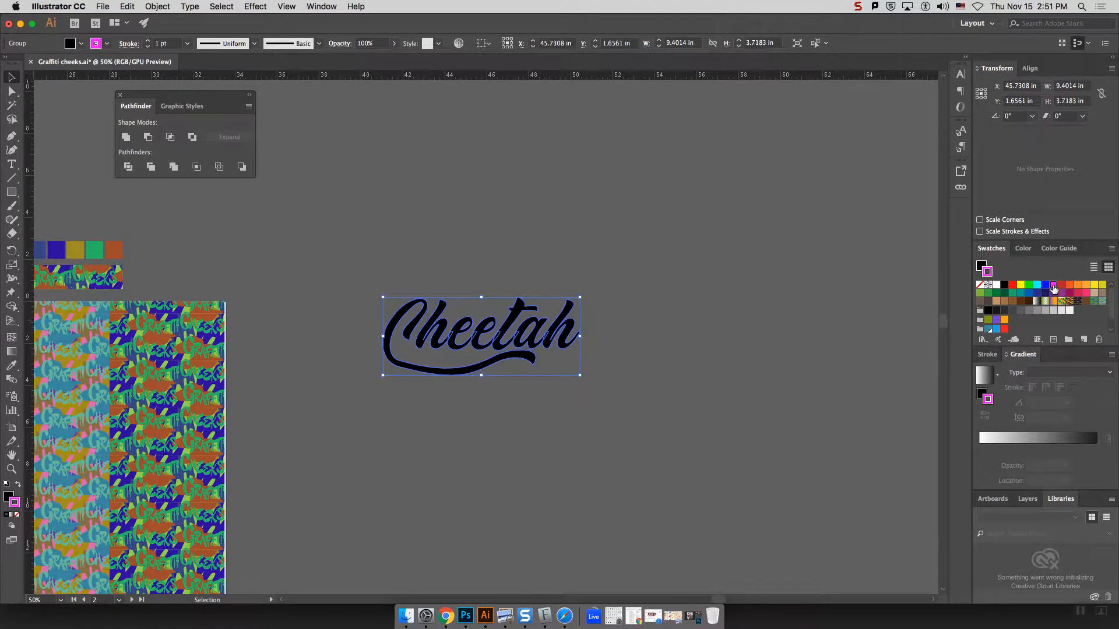
click(818, 298)
Set the weight of the magenta stroke around the Cheetah lettering to 4 pt.
drag(348, 267, 568, 383)
click(147, 40)
click(148, 41)
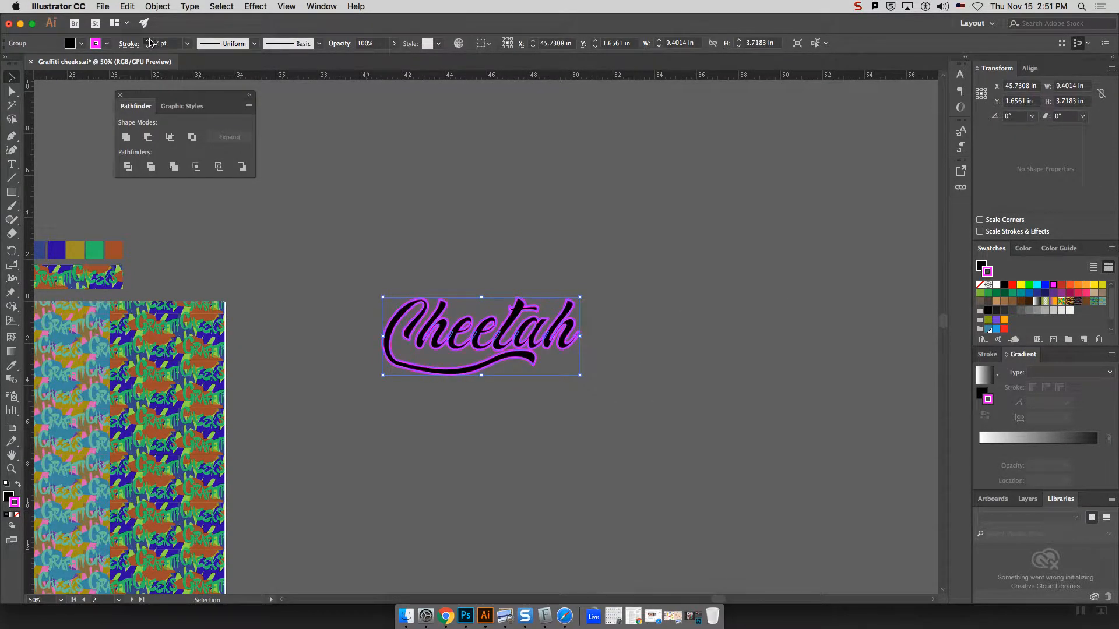
click(147, 41)
click(766, 414)
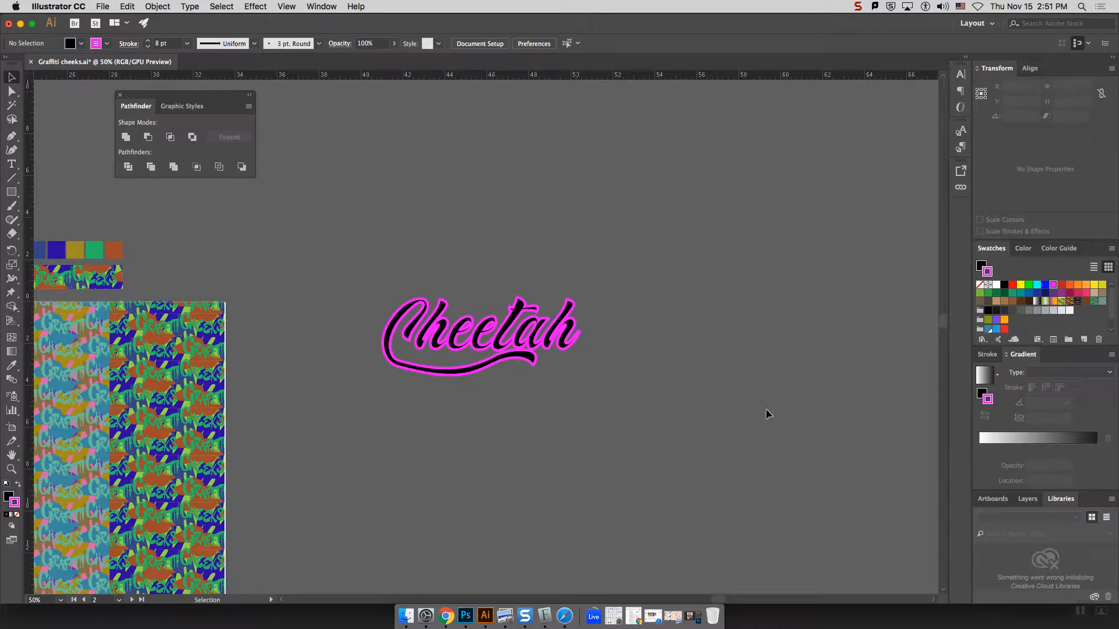
click(479, 366)
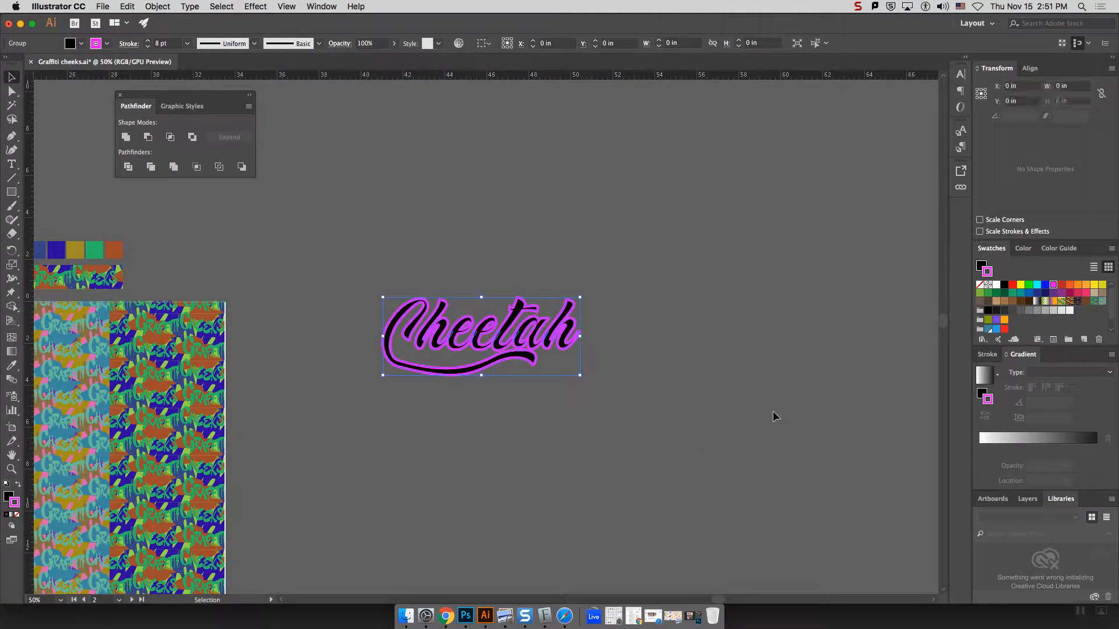
click(148, 47)
click(148, 47)
click(148, 47)
click(148, 47)
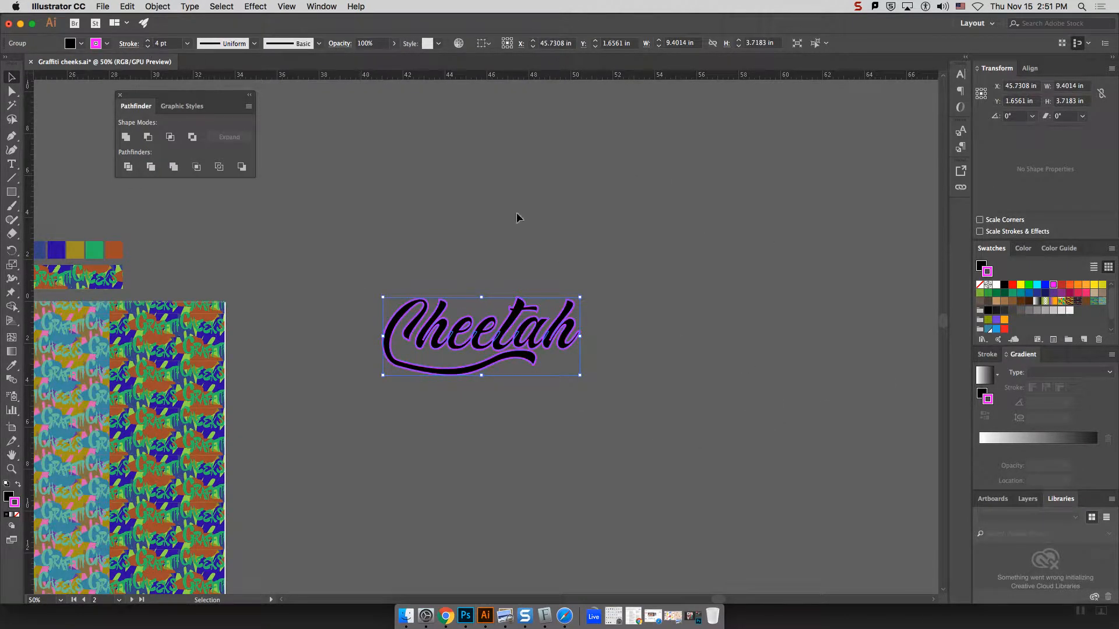
click(580, 243)
Fill the Cheetah lettering with the light orange swatch and deselect it.
click(530, 358)
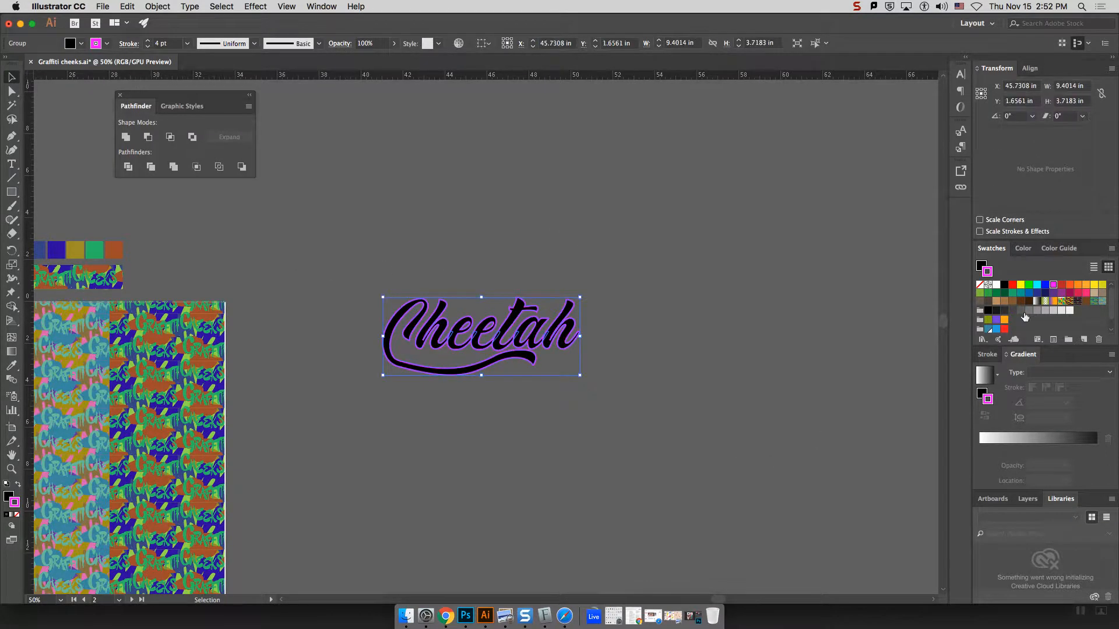
click(983, 268)
click(1085, 293)
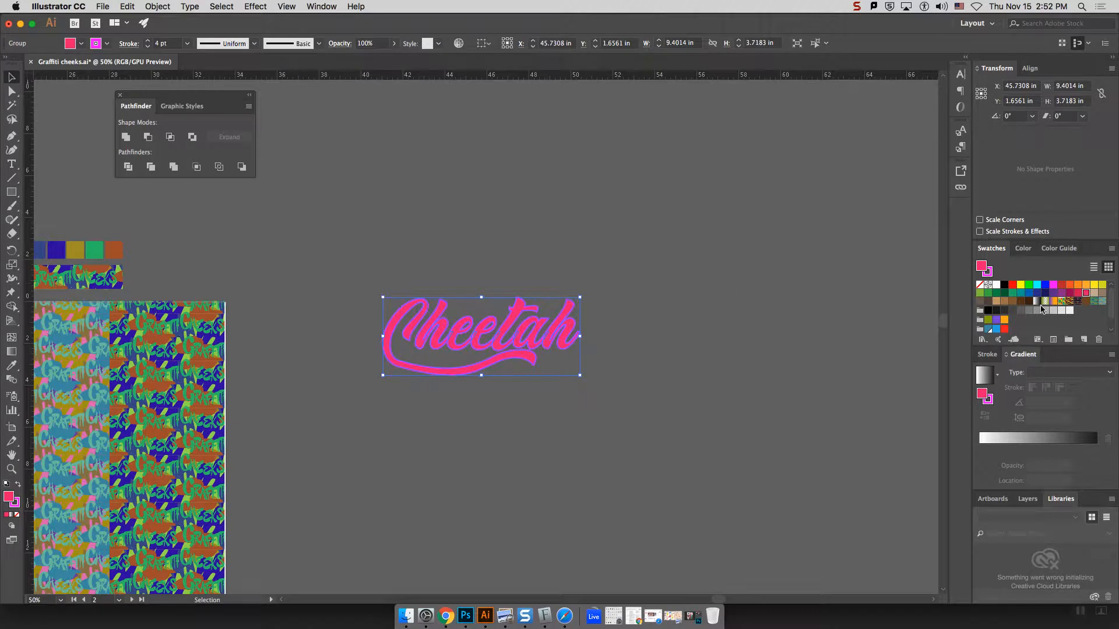
click(1085, 284)
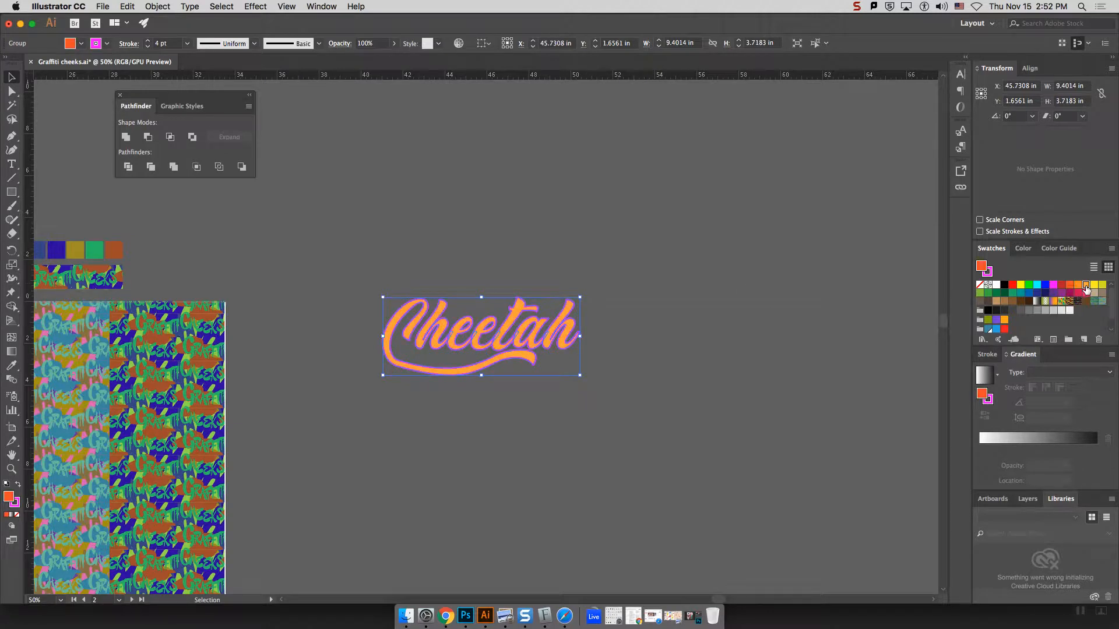
click(549, 251)
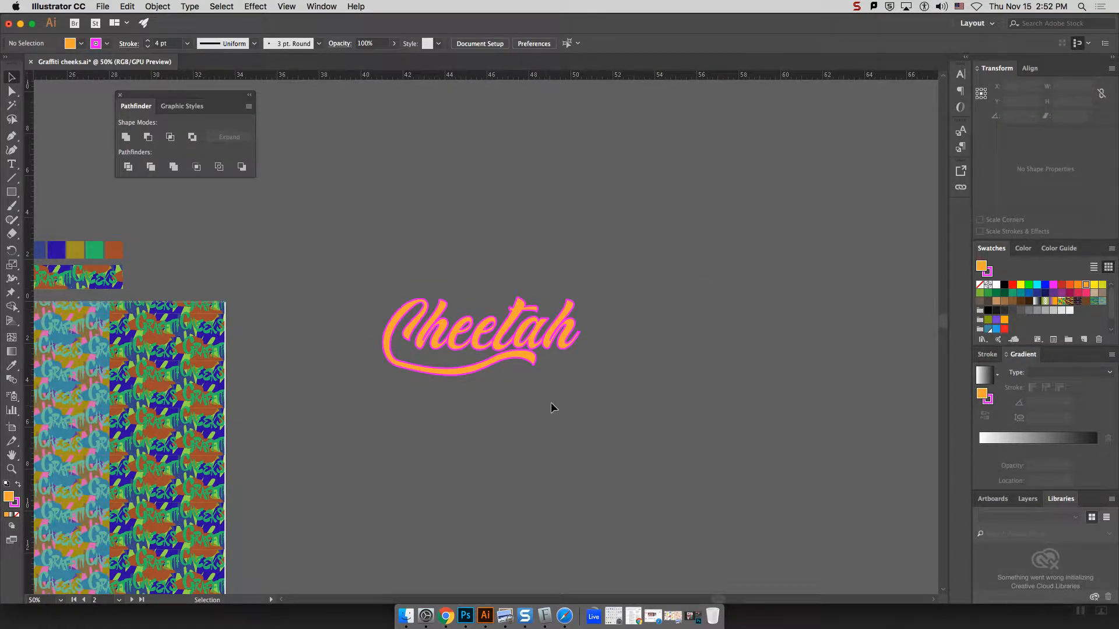
Nudge the inner anchor point at the start of the C's swash slightly downward, and deselect the lettering.
click(11, 91)
click(404, 370)
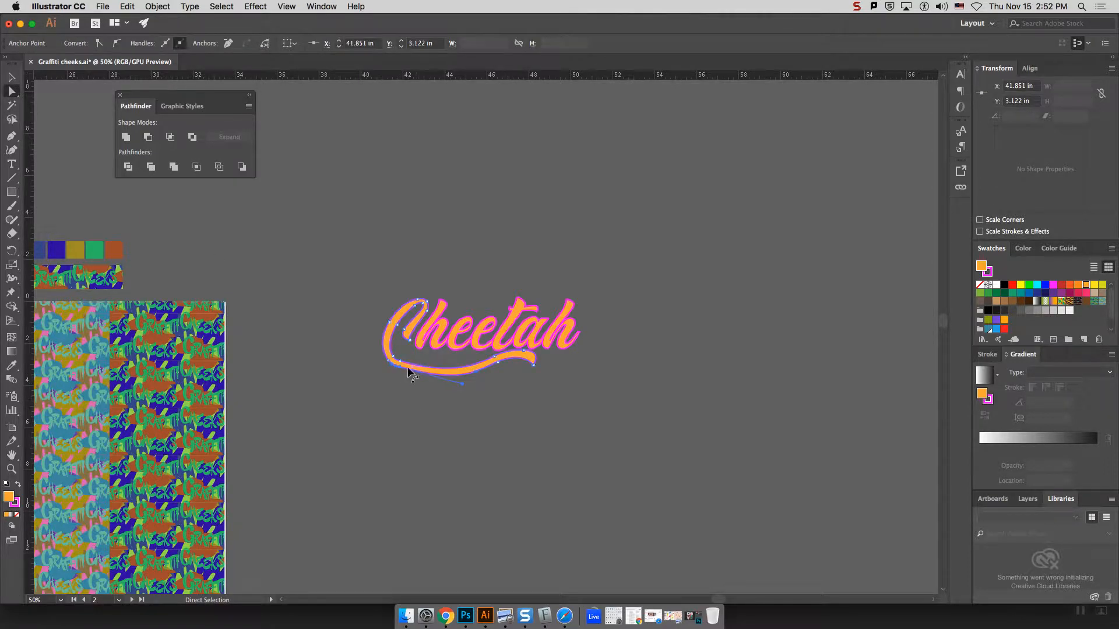
key(super+equal)
key(super+equal)
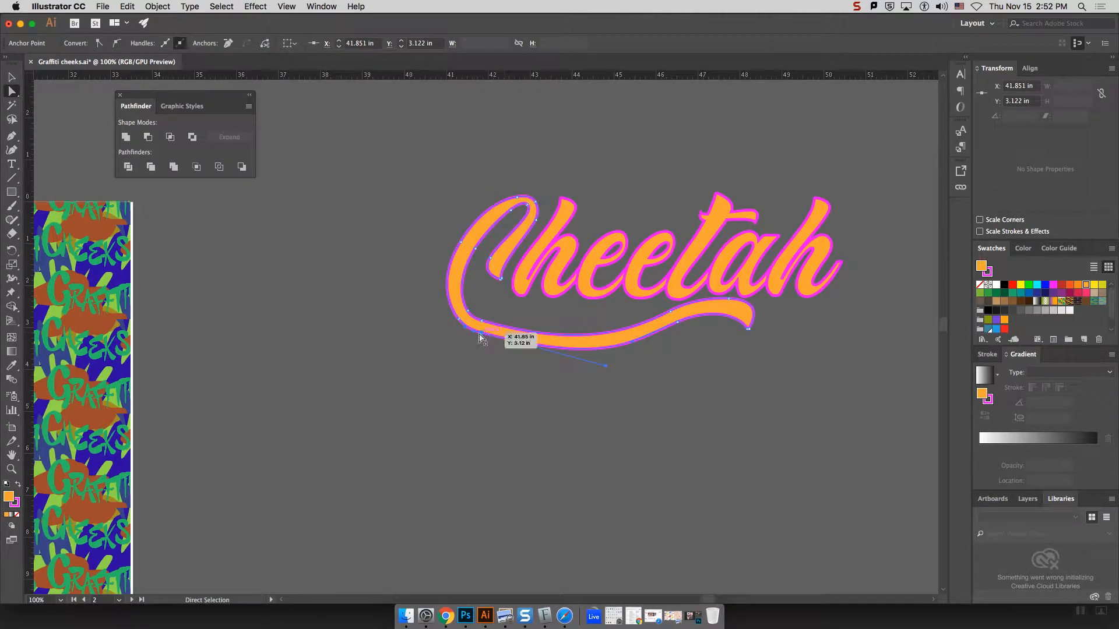
mouse_move(479, 335)
mouse_down()
mouse_move(517, 342)
mouse_move(478, 338)
mouse_up()
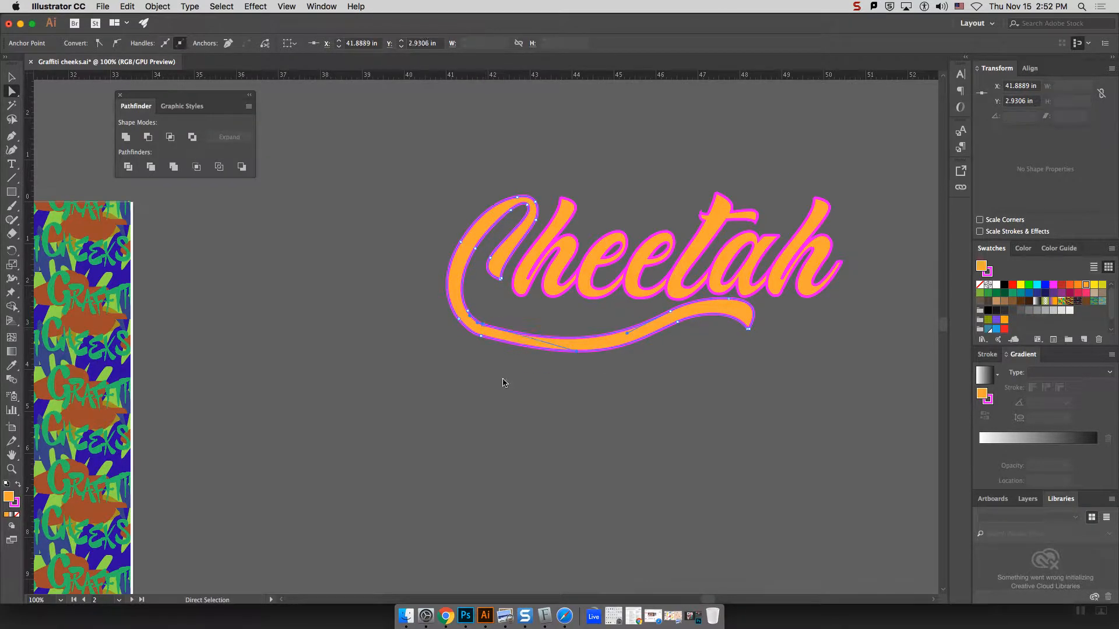
click(507, 380)
key(super+minus)
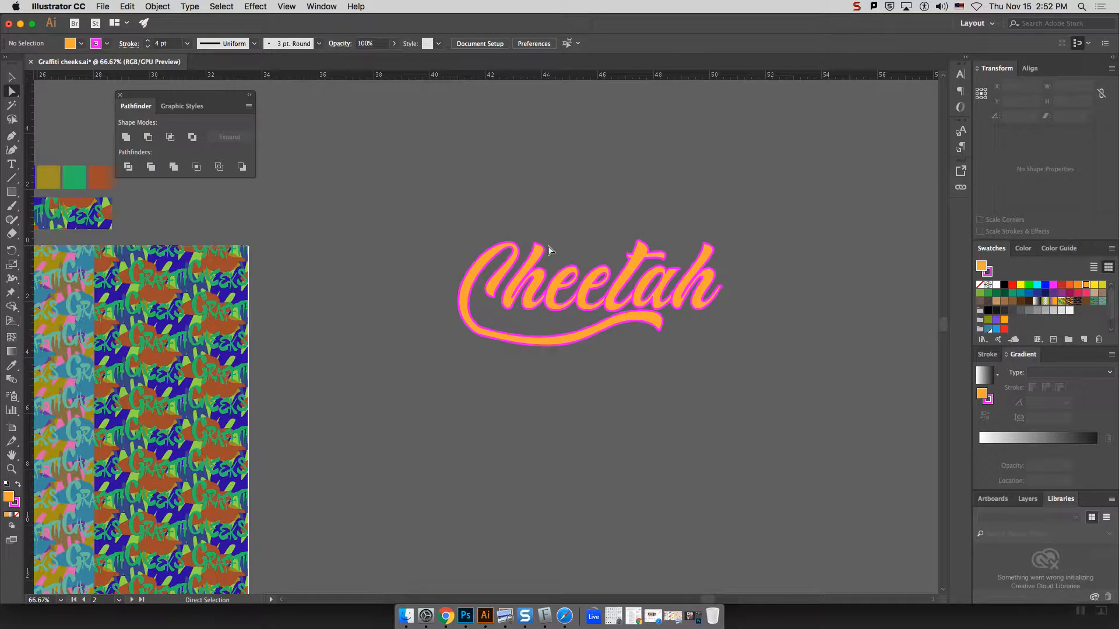
Draw a rectangle about 10.1 by 3.3 in over the Cheetah lettering, with a dark purple fill and no stroke.
click(11, 192)
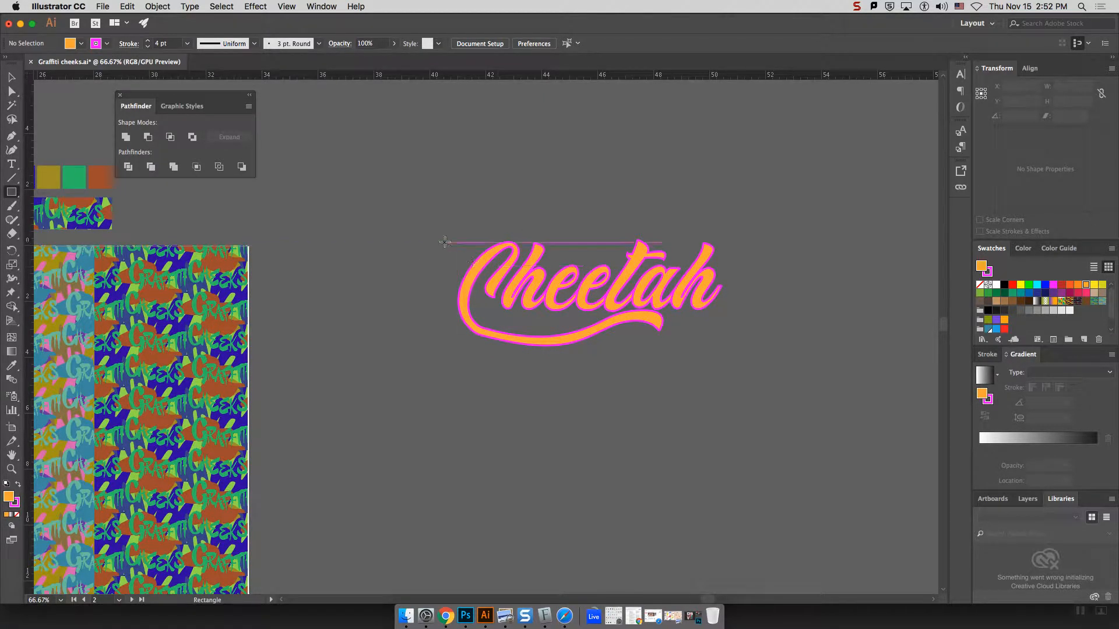
drag(444, 241, 727, 335)
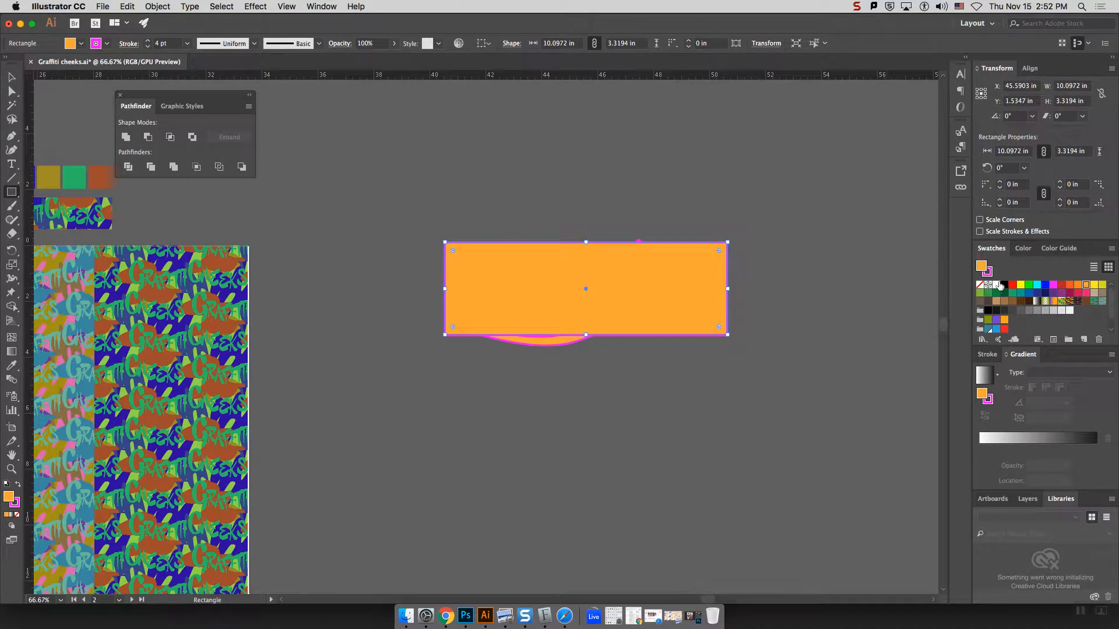
click(988, 274)
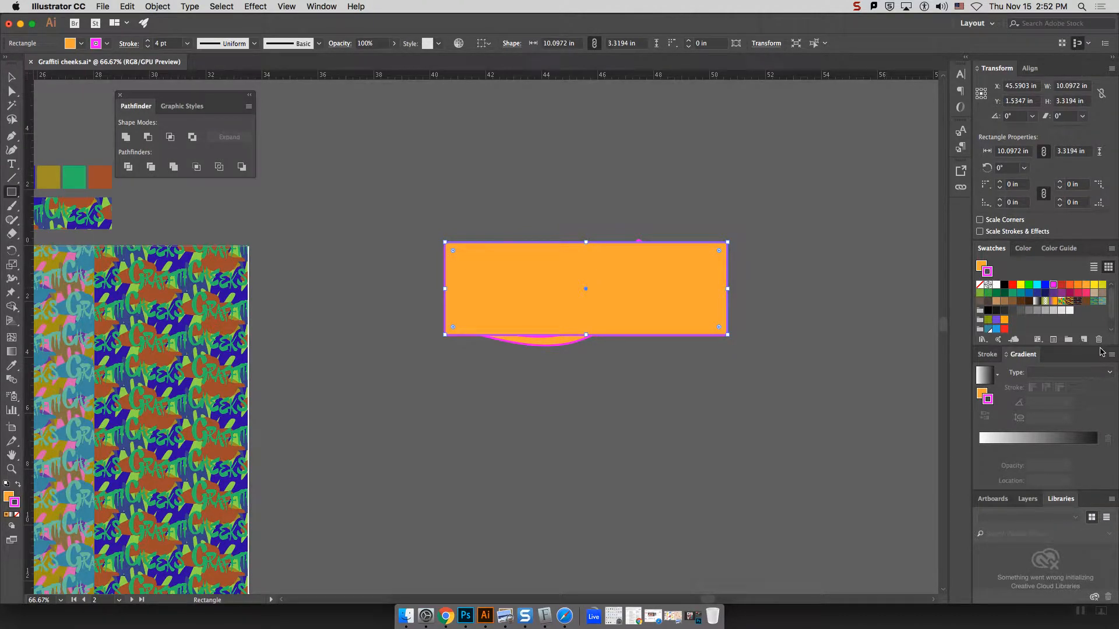
click(980, 285)
click(1086, 293)
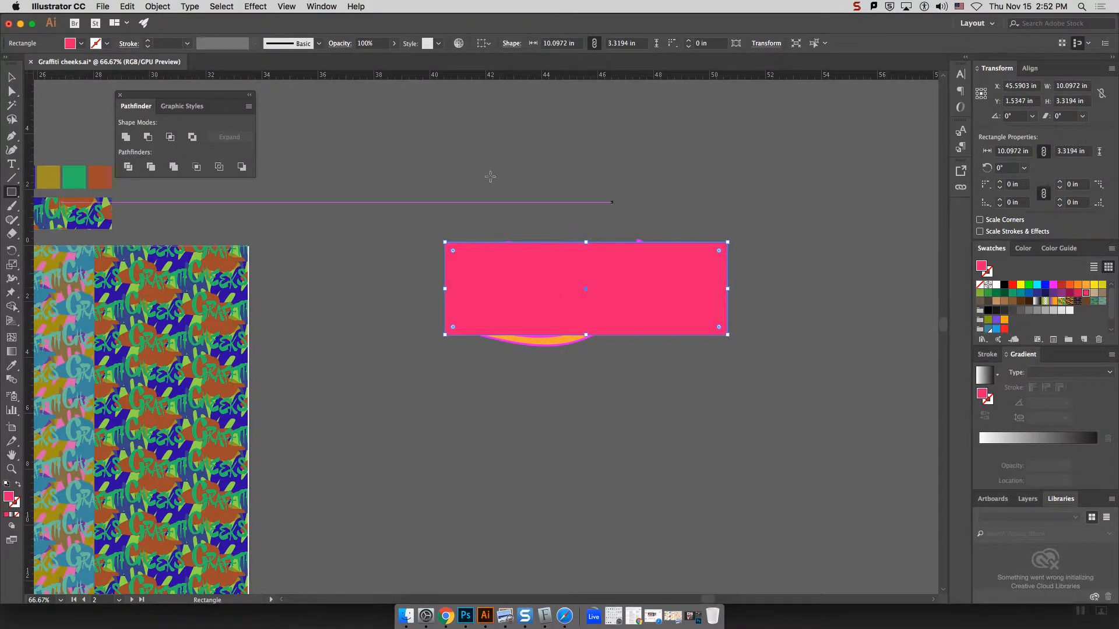
click(13, 78)
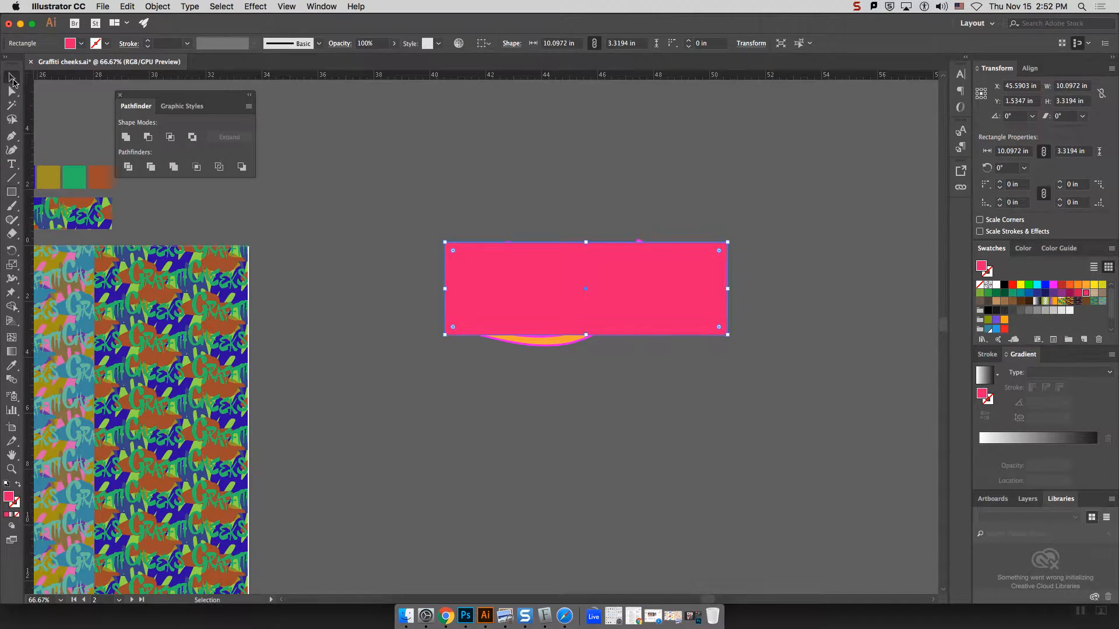
click(1052, 293)
Send the purple rectangle to the back, behind the Cheetah lettering.
right_click(650, 261)
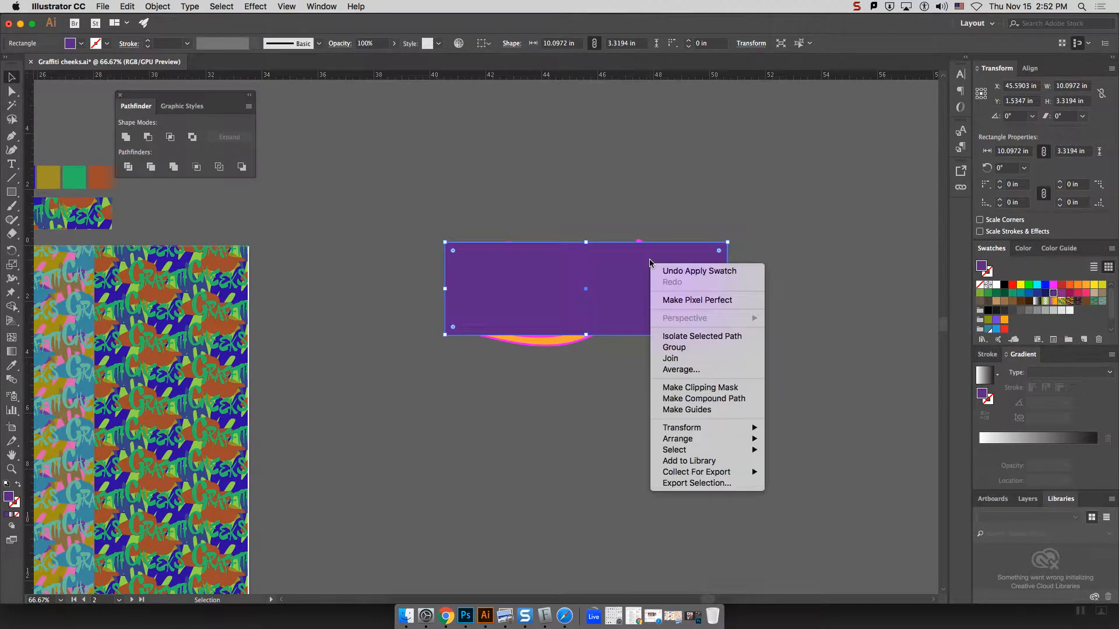
mouse_move(706, 440)
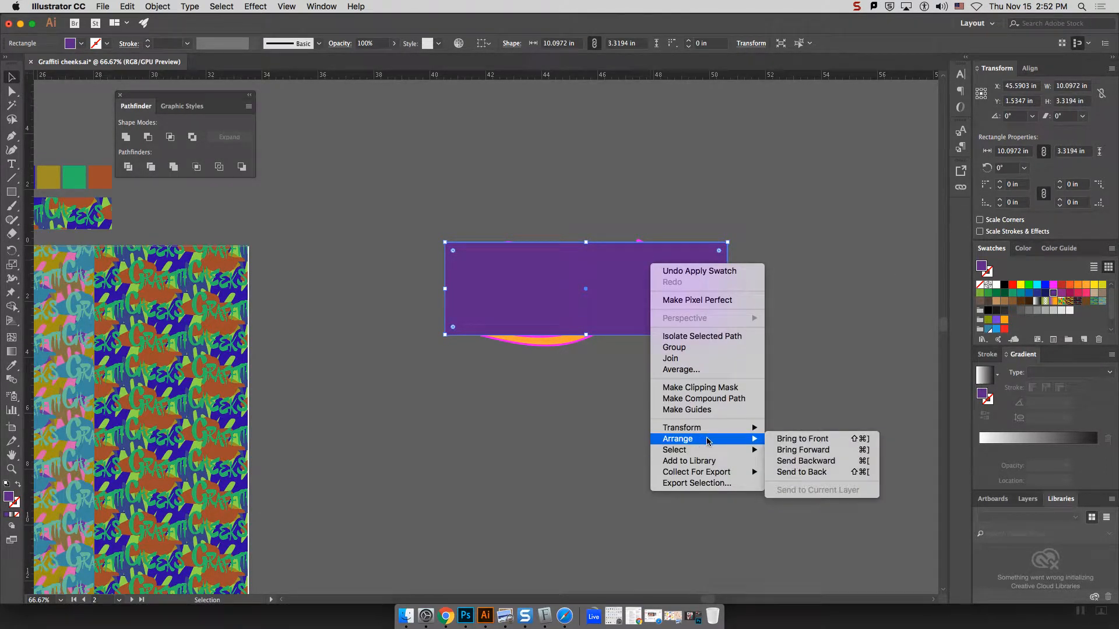
click(802, 472)
click(732, 382)
drag(397, 214, 793, 402)
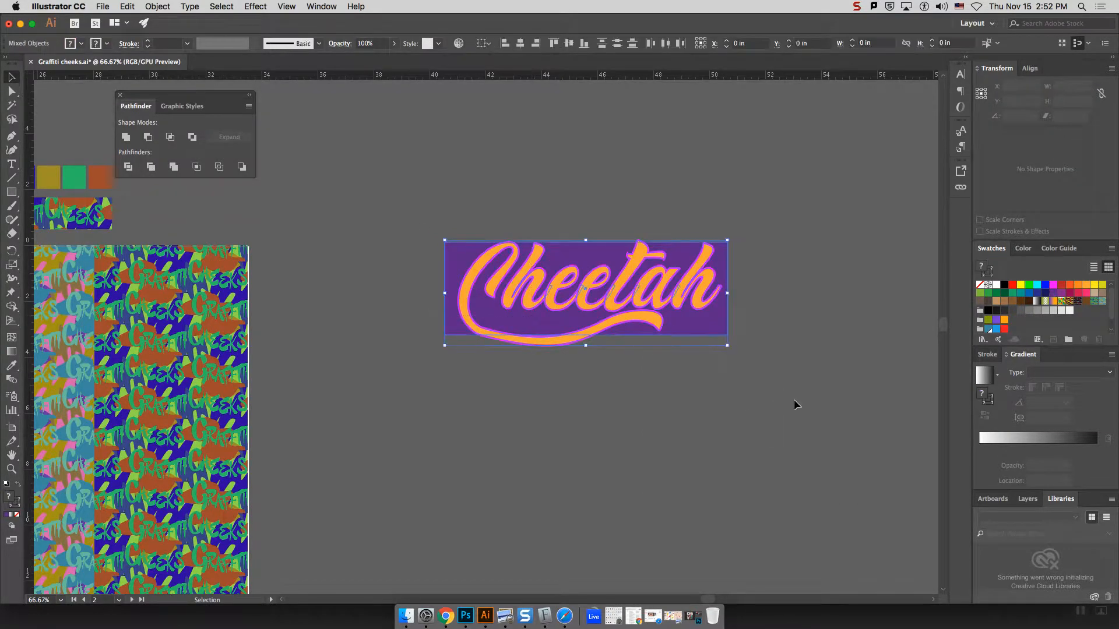
click(782, 380)
Lower the purple rectangle's top edge so the tops of the tallest letters extend beyond it.
click(681, 256)
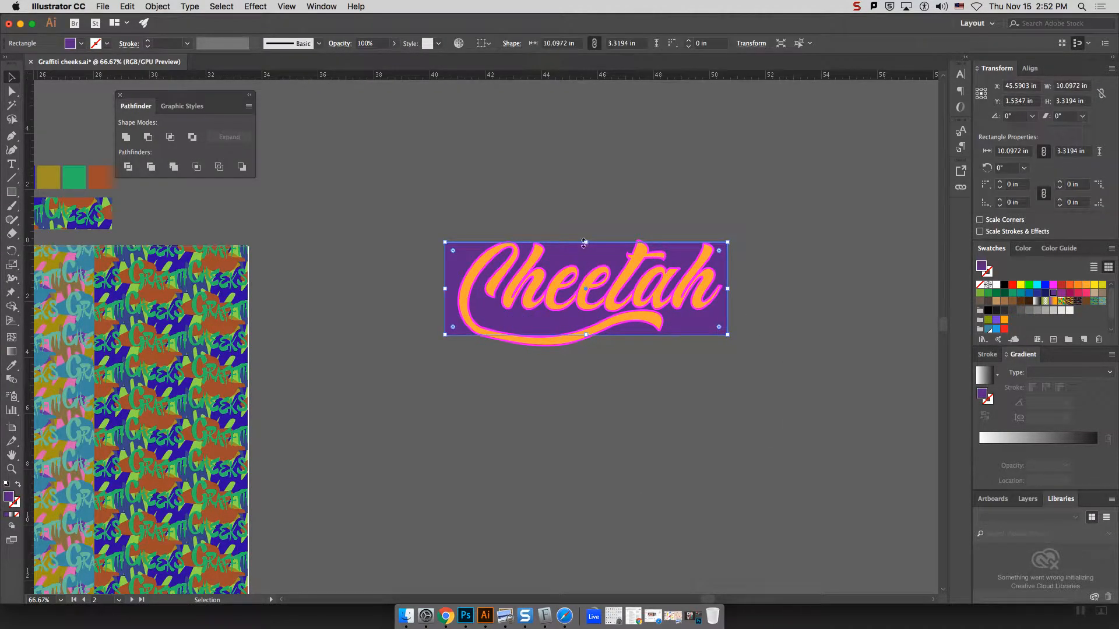
drag(585, 242, 585, 251)
click(391, 227)
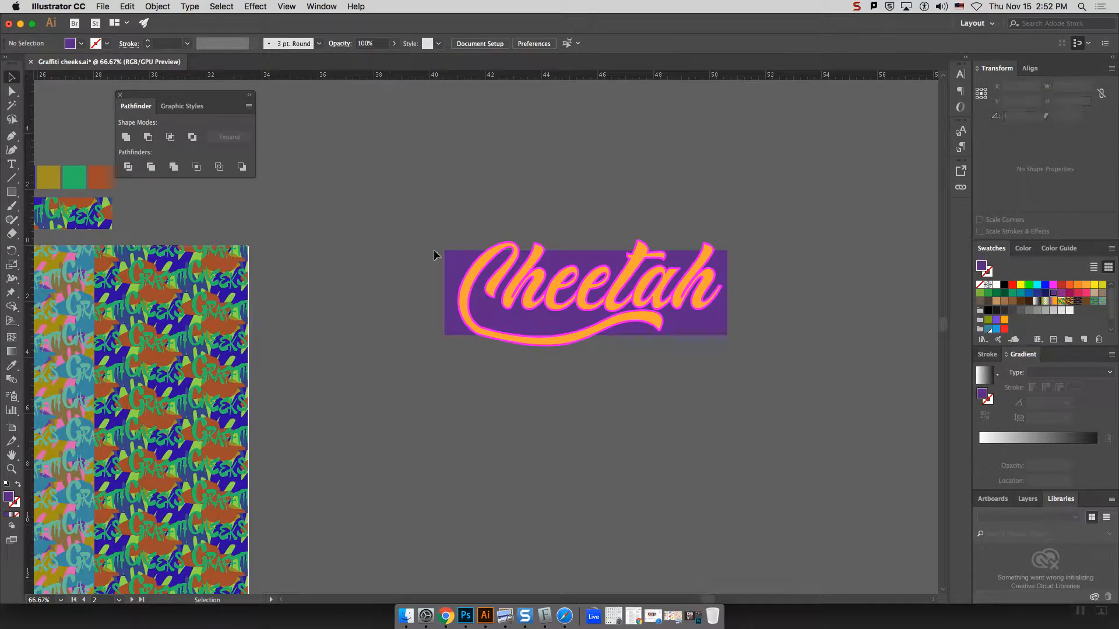
Select the Cheetah lettering together with the purple rectangle, and hide the Pathfinder panel.
drag(793, 379, 333, 65)
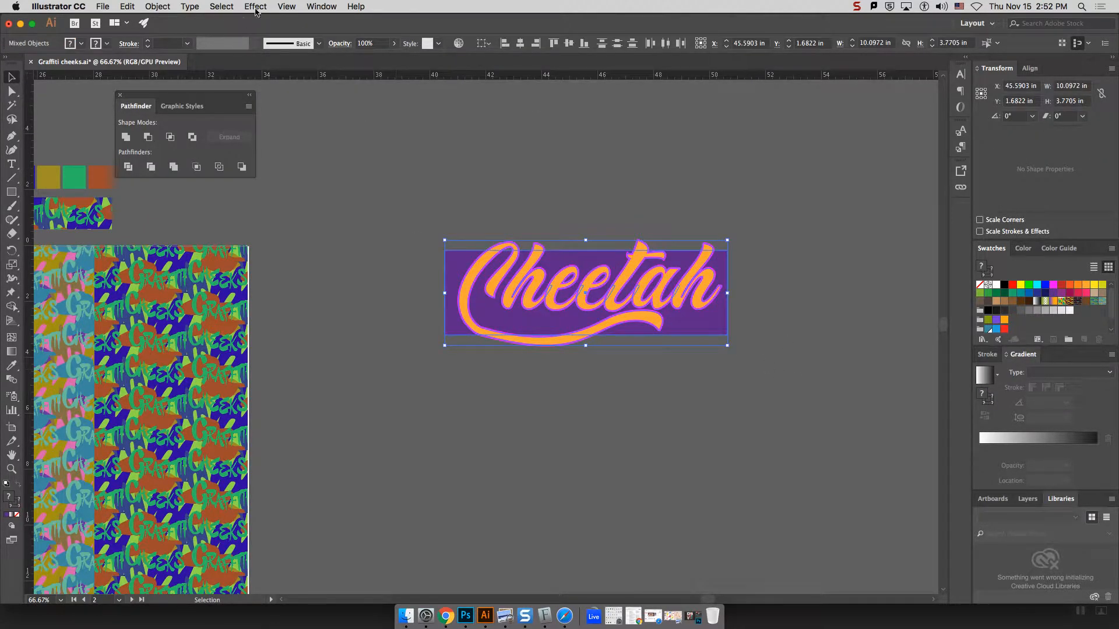
click(288, 7)
mouse_move(322, 7)
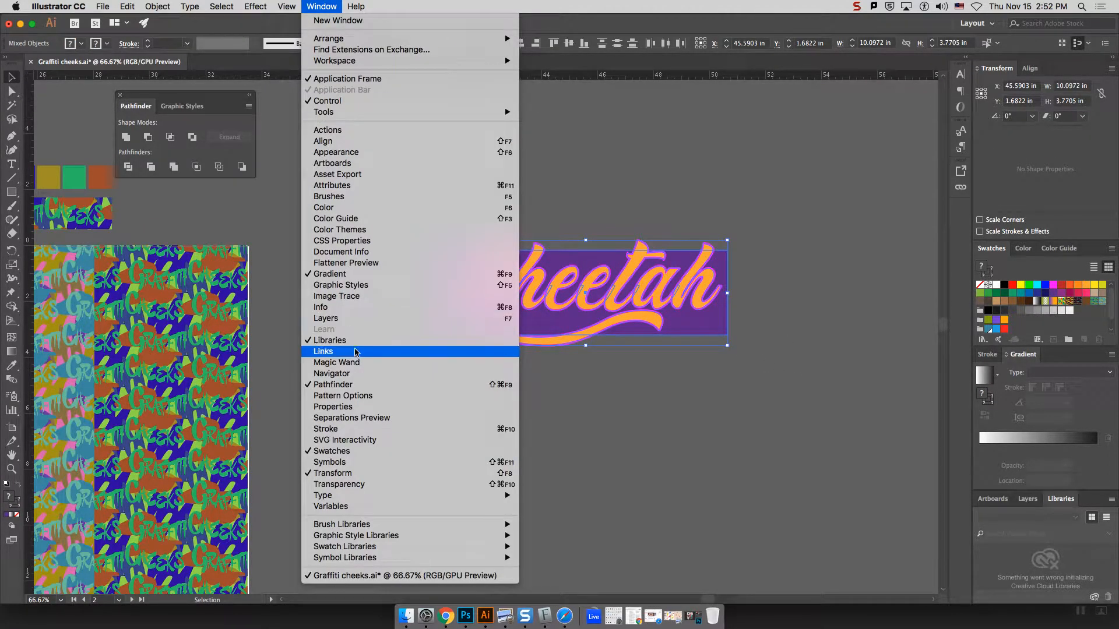
click(362, 384)
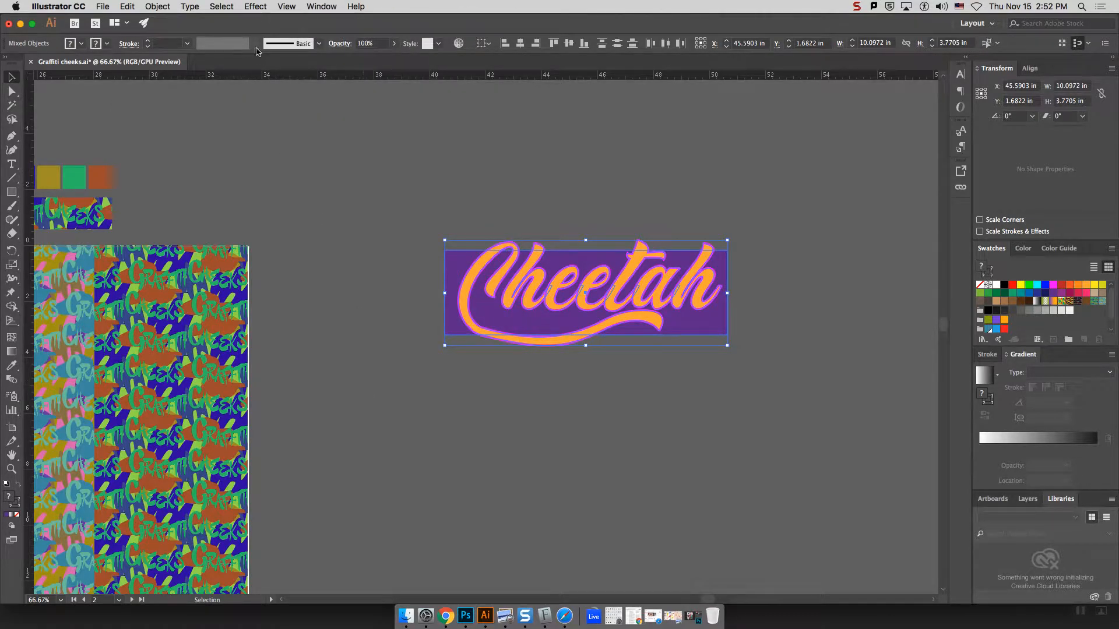
Show the Pathfinder panel for the selected Cheetah lettering and purple rectangle.
click(292, 5)
click(342, 403)
click(327, 6)
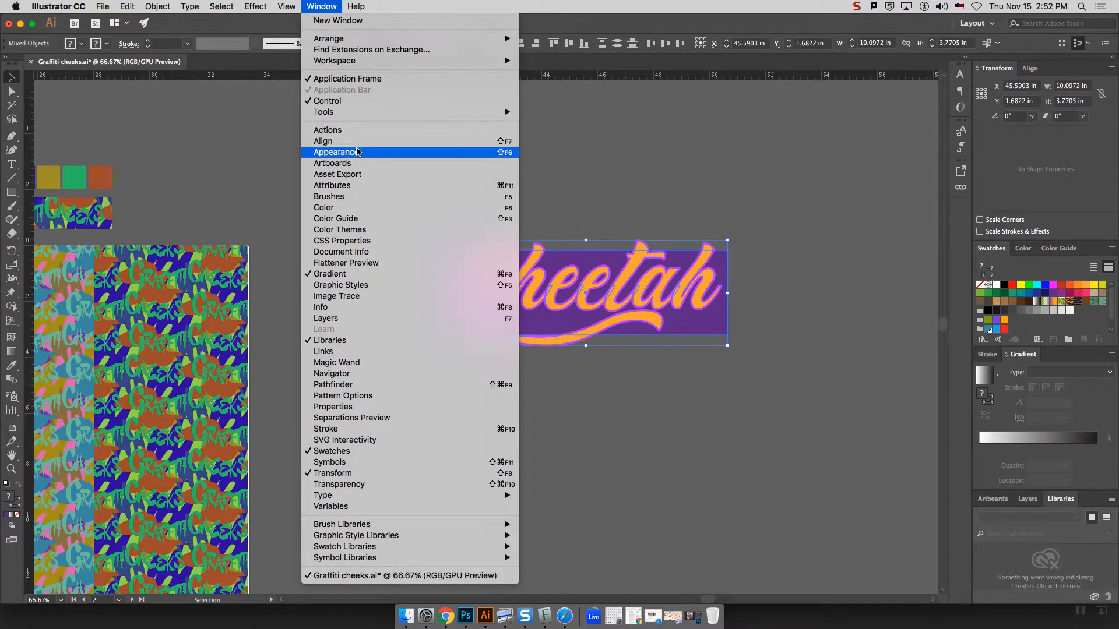
click(350, 384)
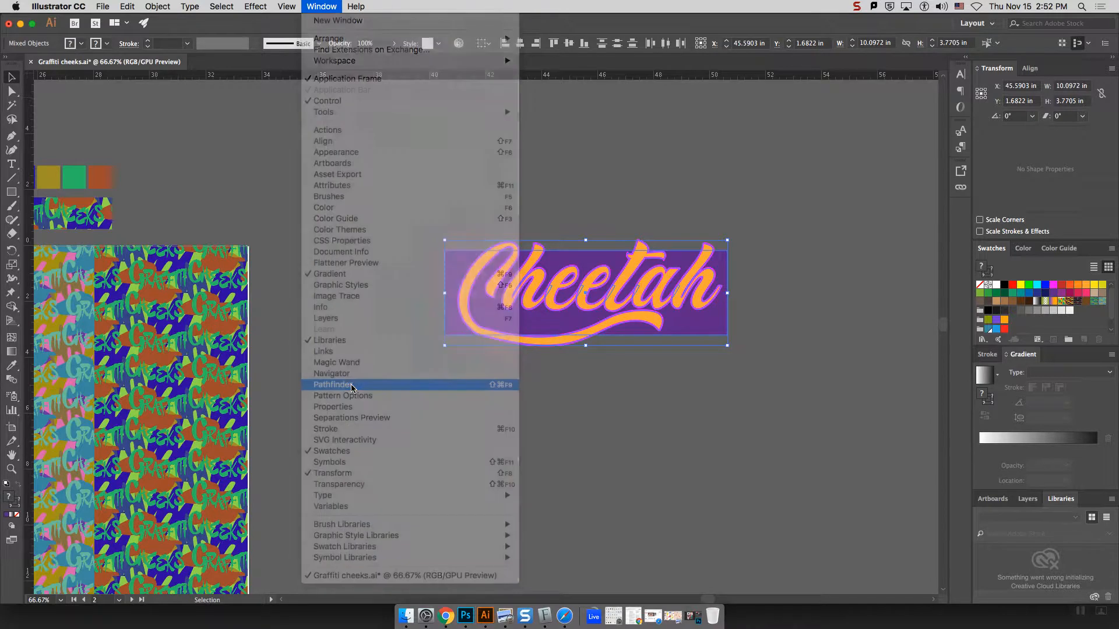
Try splitting the Cheetah lettering along the purple rectangle's edges with a Pathfinder operation, and inspect the cut lines.
drag(177, 99, 854, 195)
key(super+g)
click(611, 403)
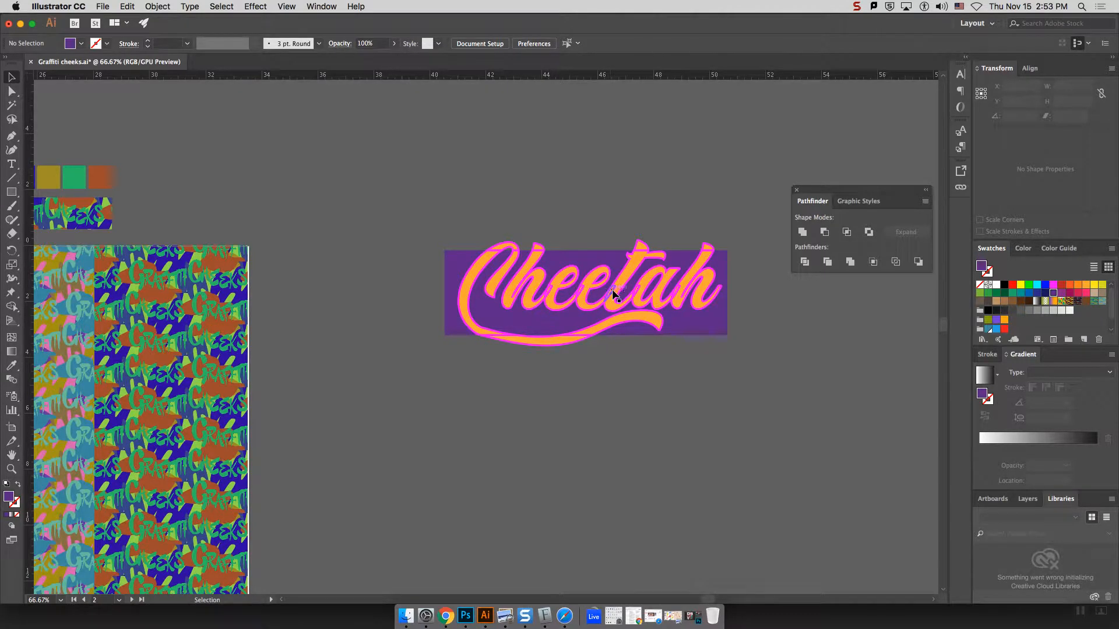
key(super+equal)
key(super+equal)
key(super+equal)
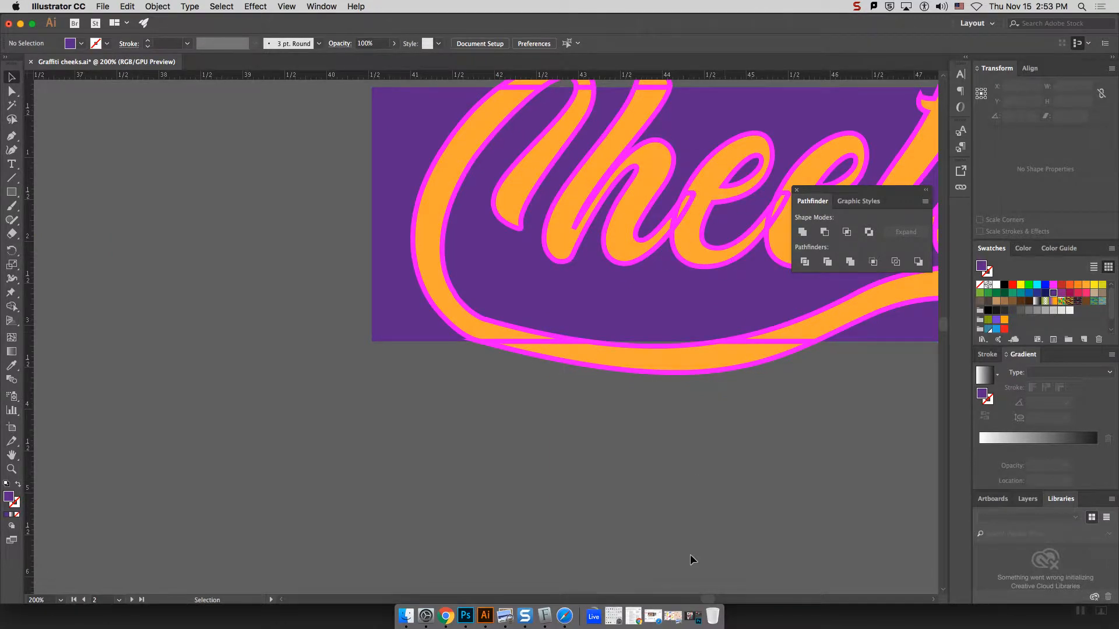
drag(713, 599, 725, 600)
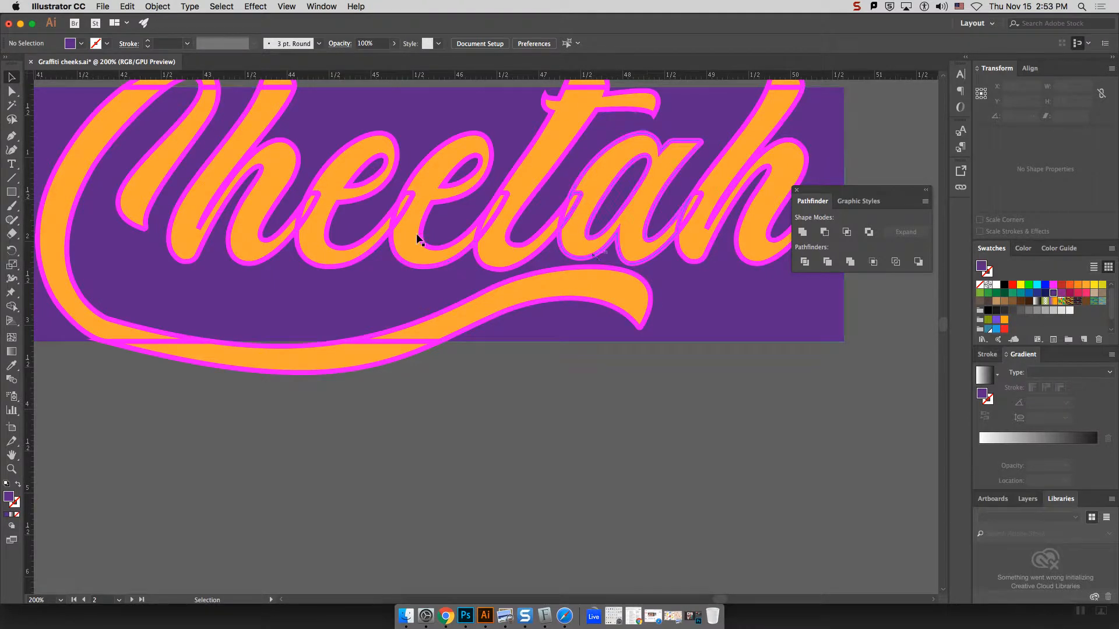
key(super+minus)
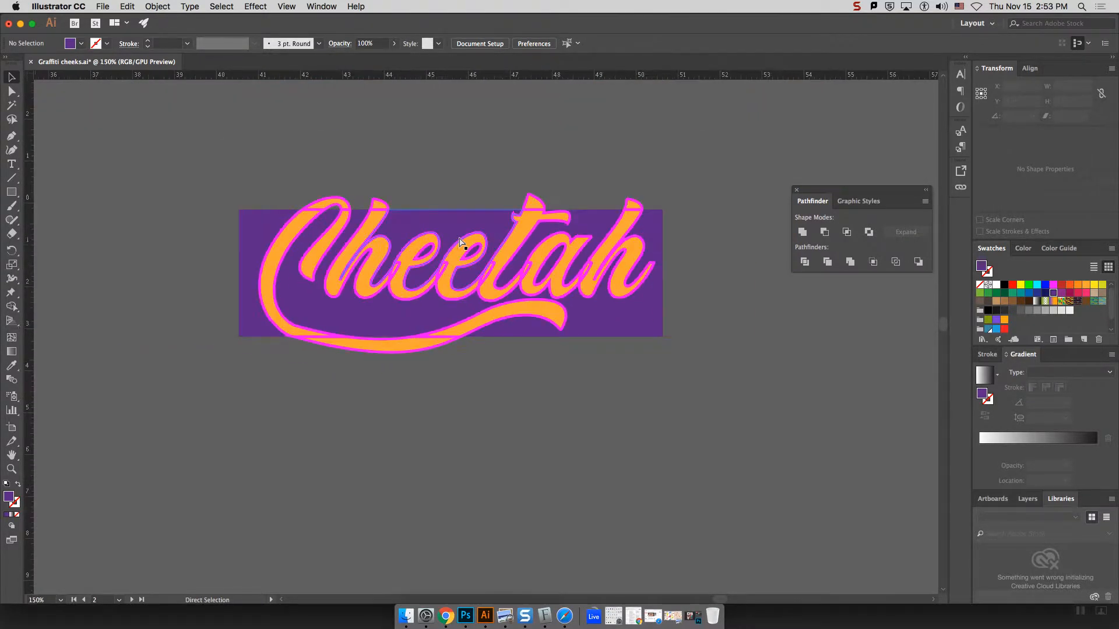
click(460, 241)
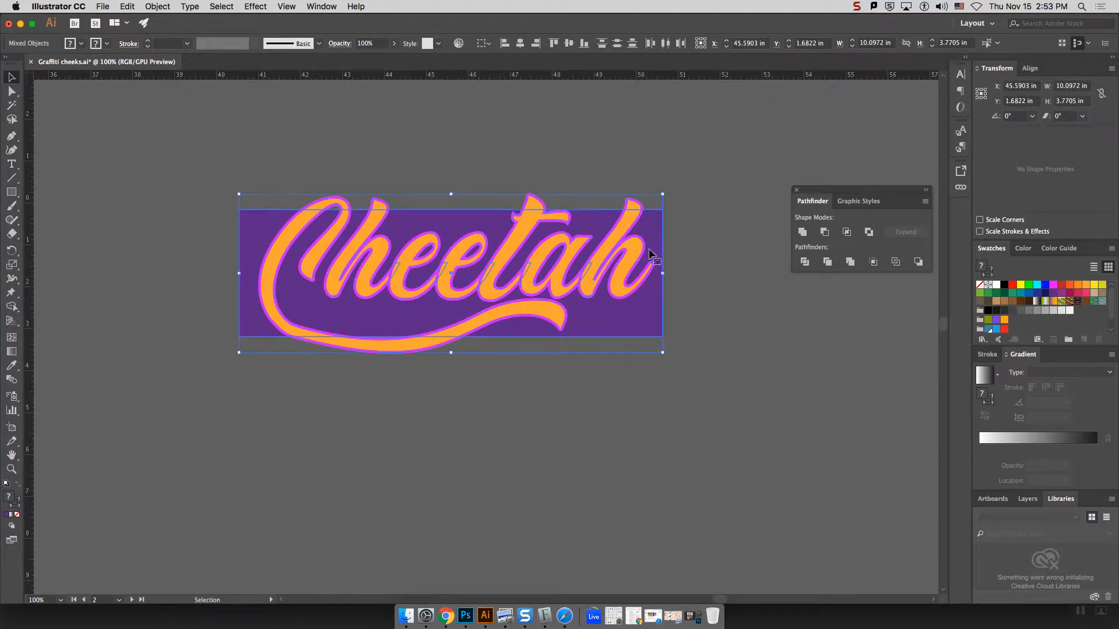
Try expanding the fill and stroke of the Cheetah lettering alone, inspect the outlined paths, and undo the expansion.
click(683, 250)
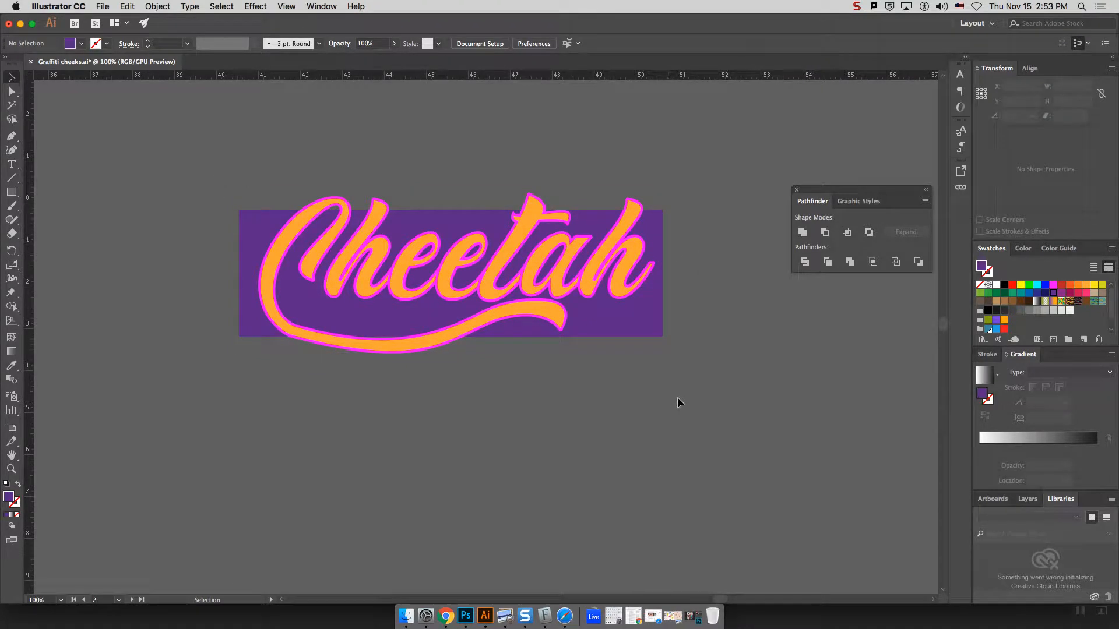
drag(676, 398, 626, 291)
shift+click(634, 319)
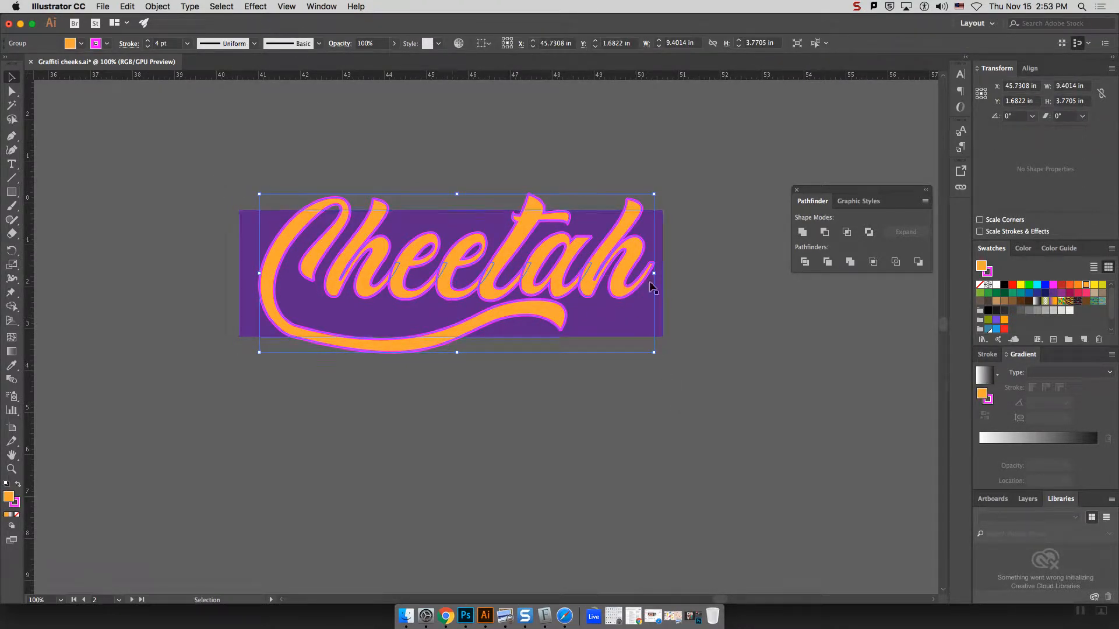
click(156, 6)
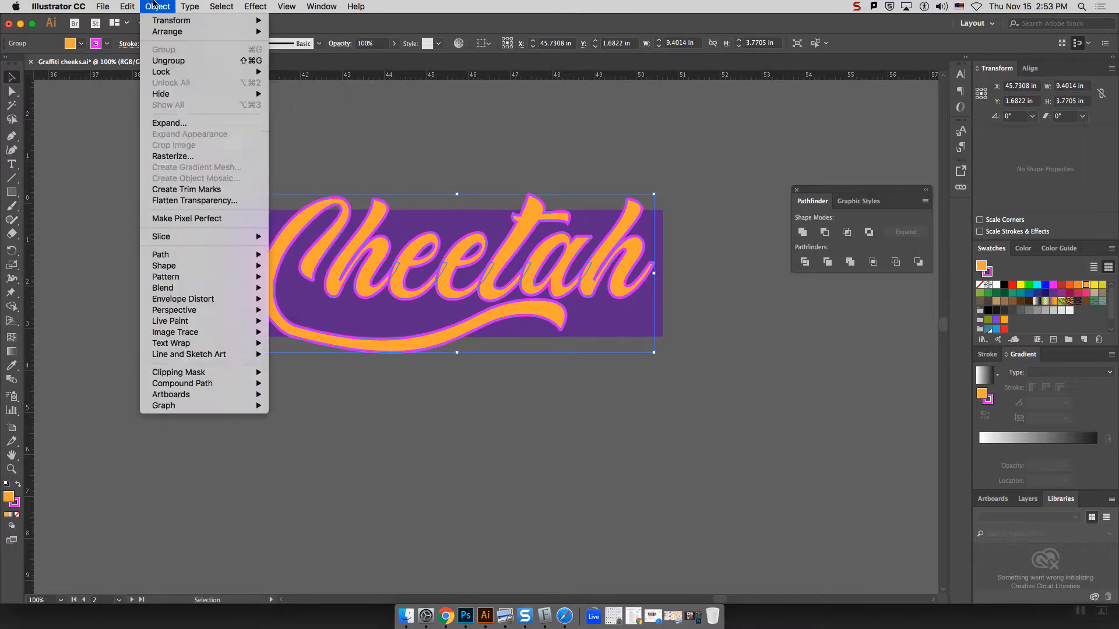
click(169, 123)
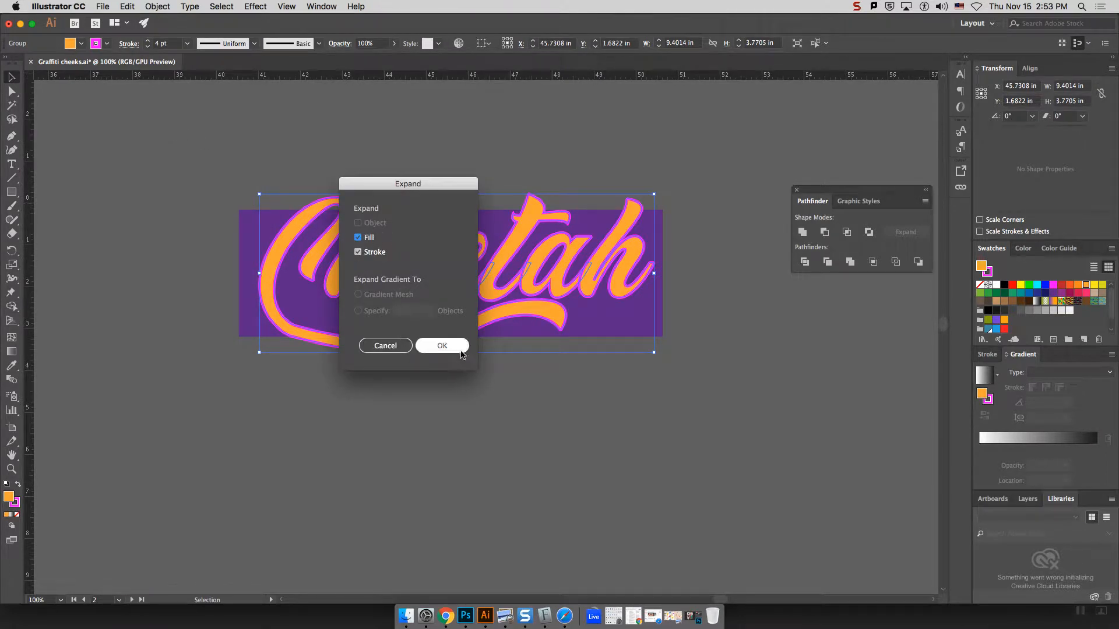
click(442, 346)
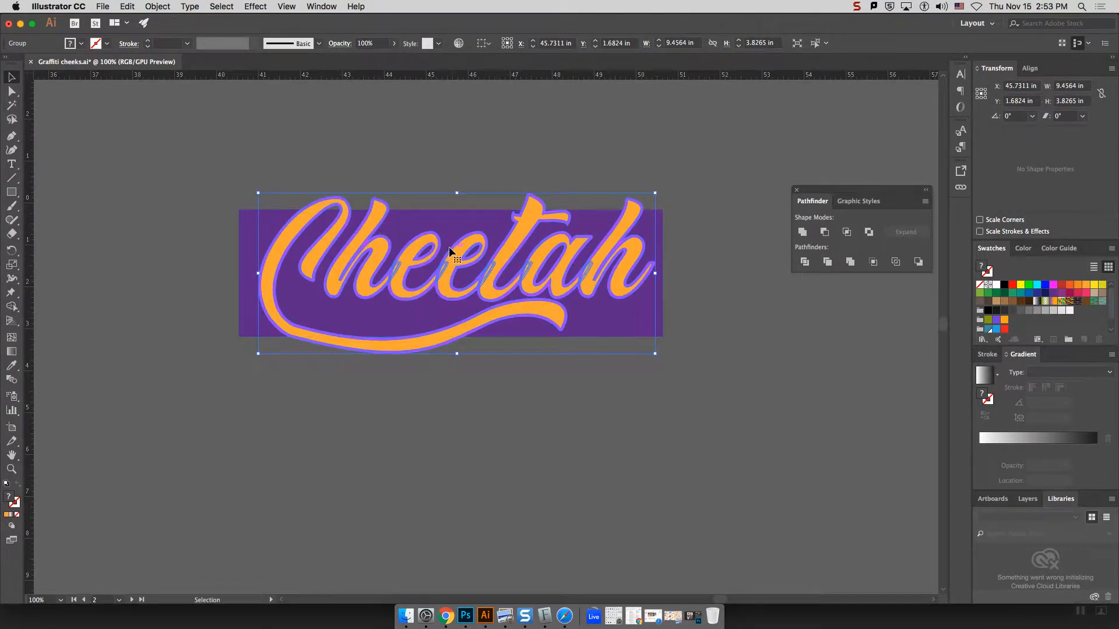
key(a)
scroll(429, 236, up, 10)
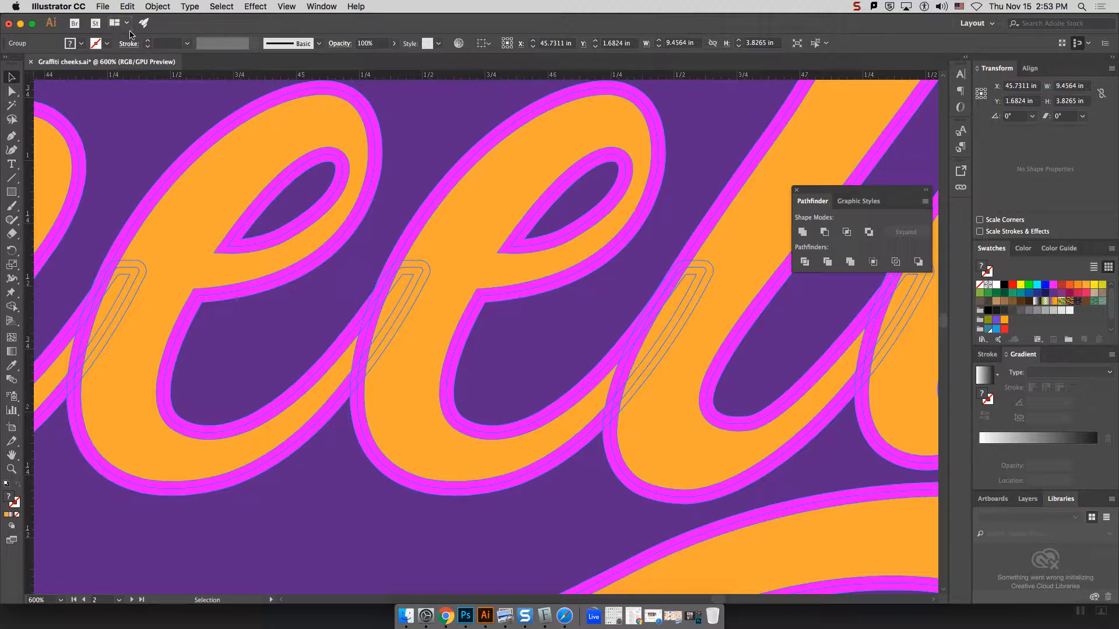
key(a)
click(365, 204)
key(v)
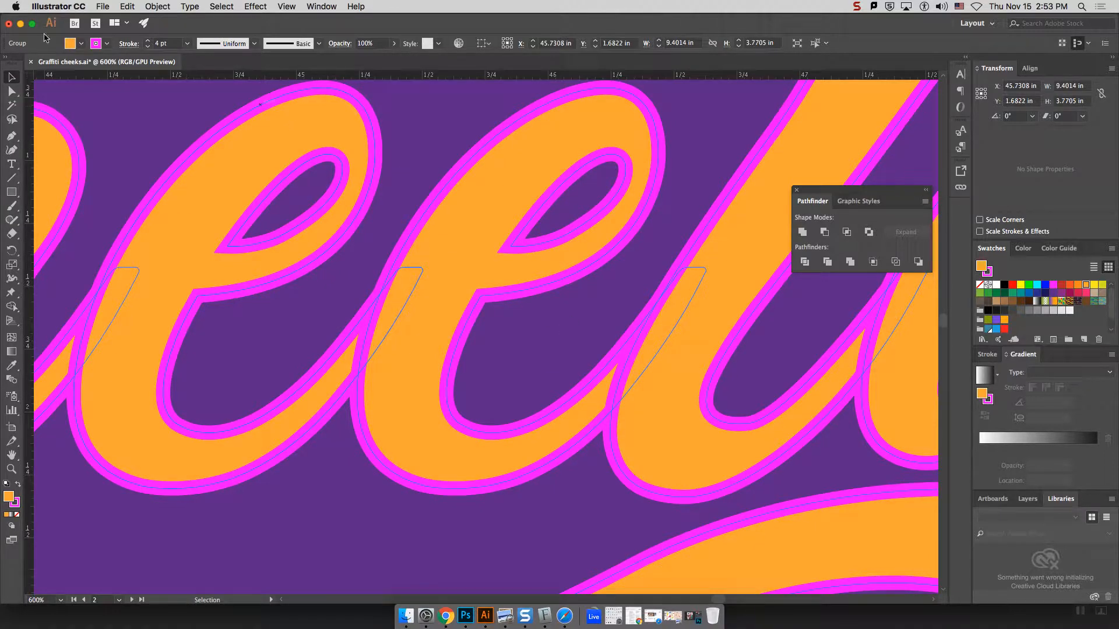
Adjust the curve handle of the anchor point at the second e's inner corner, below its crossbar.
key(a)
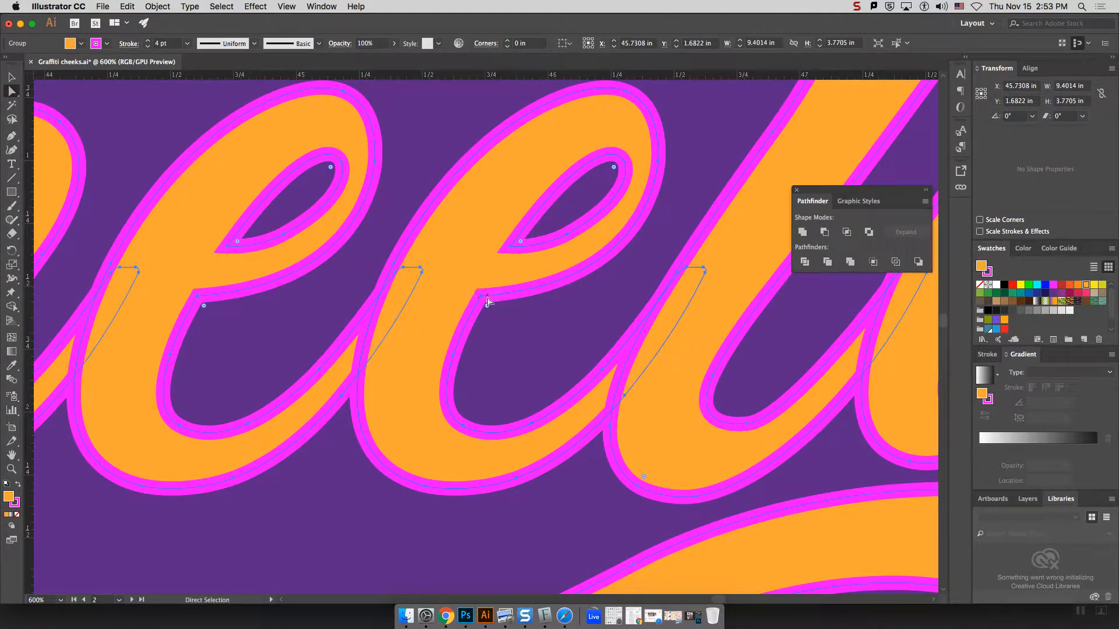
mouse_move(487, 298)
mouse_down()
mouse_move(498, 312)
mouse_move(487, 304)
mouse_up()
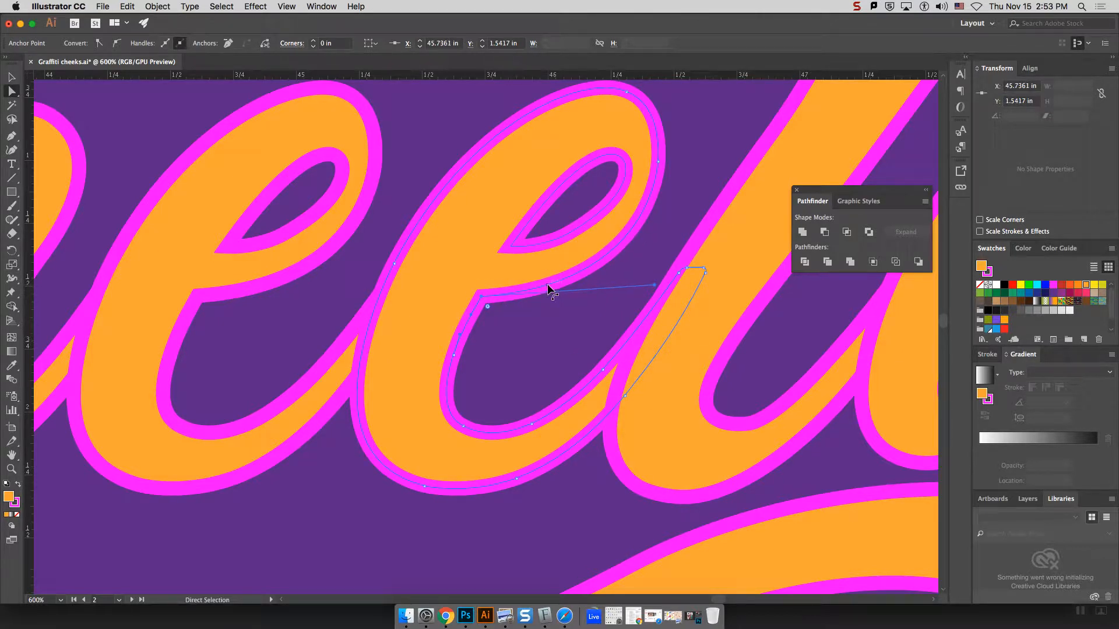
drag(547, 284, 551, 286)
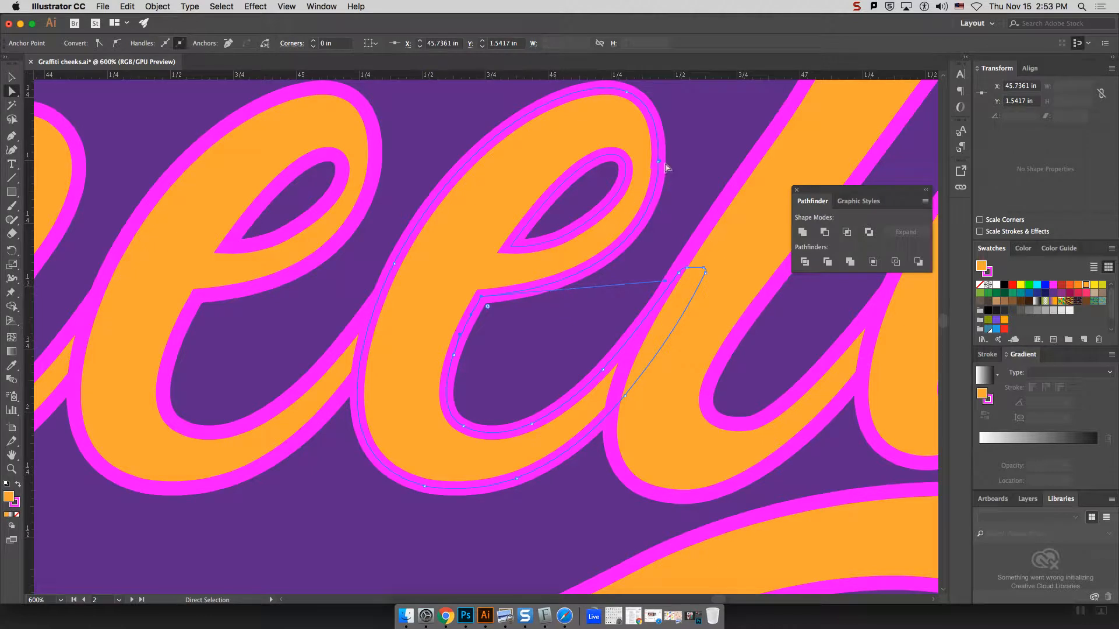
drag(633, 230, 630, 234)
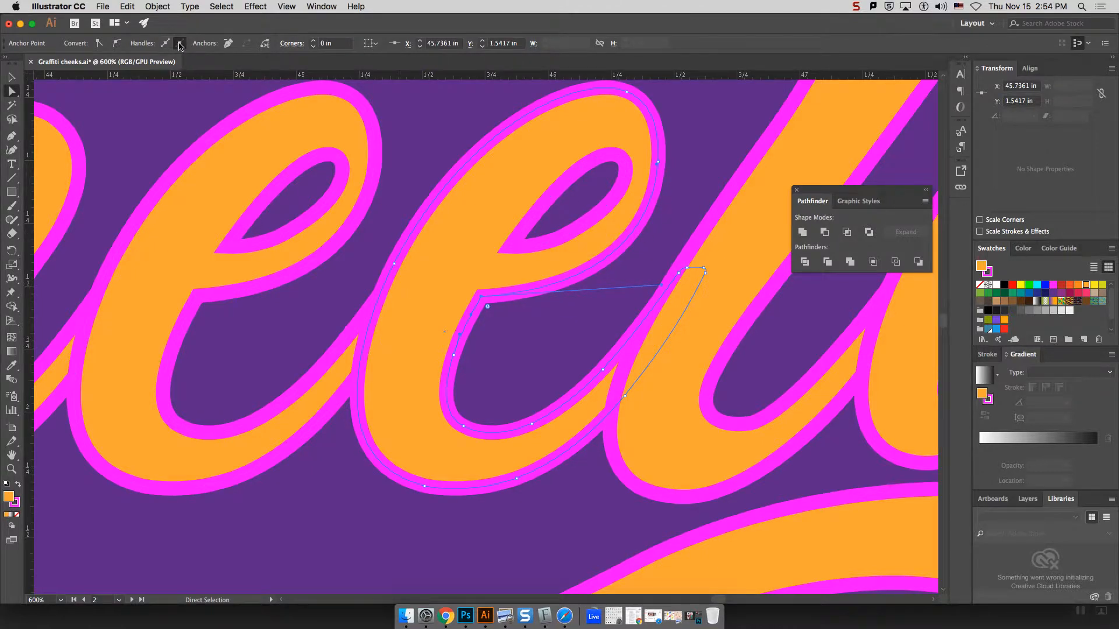
Expand the fill and stroke of the Cheetah lettering together with the purple rectangle.
key(super+minus)
key(super+minus)
key(super+minus)
key(super+minus)
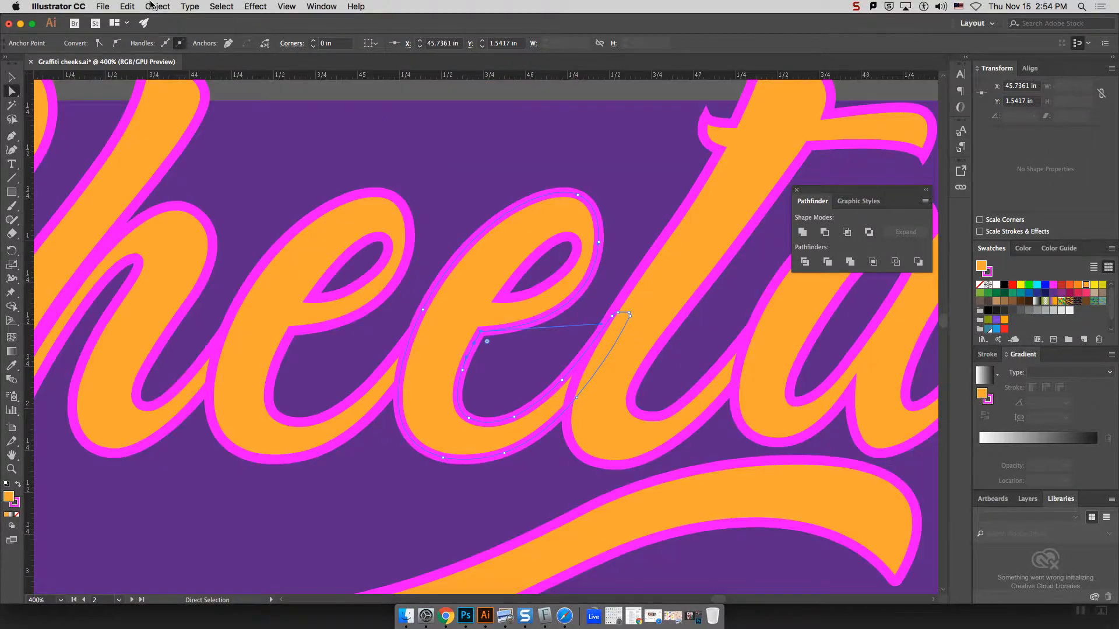
key(v)
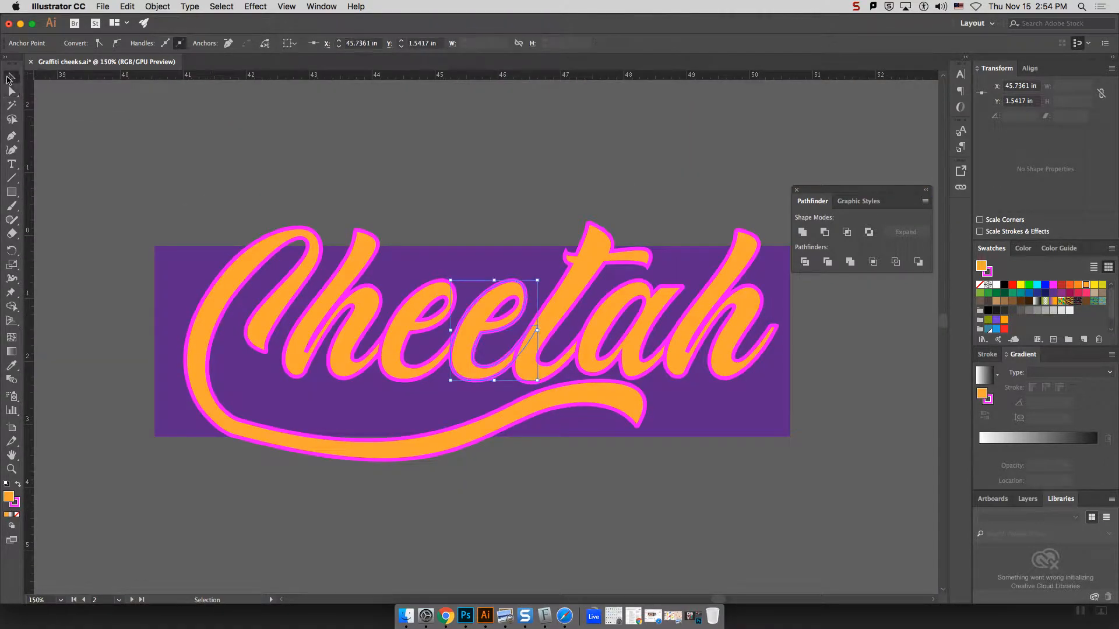
key(super+a)
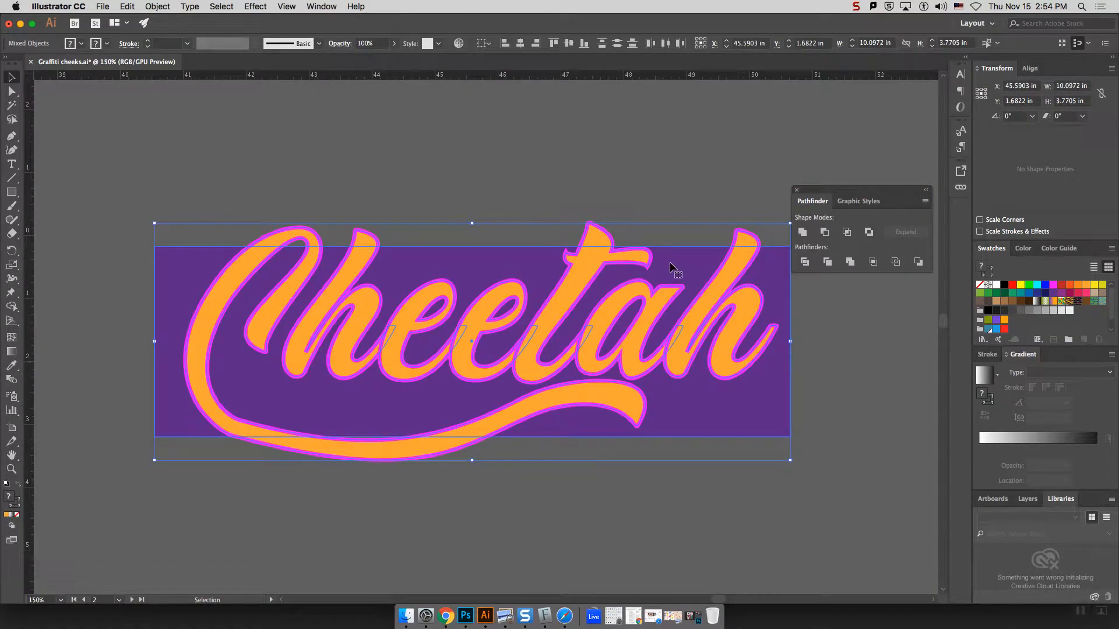
key(a)
key(super+plus)
key(super+plus)
key(super+plus)
key(super+plus)
key(v)
key(super+plus)
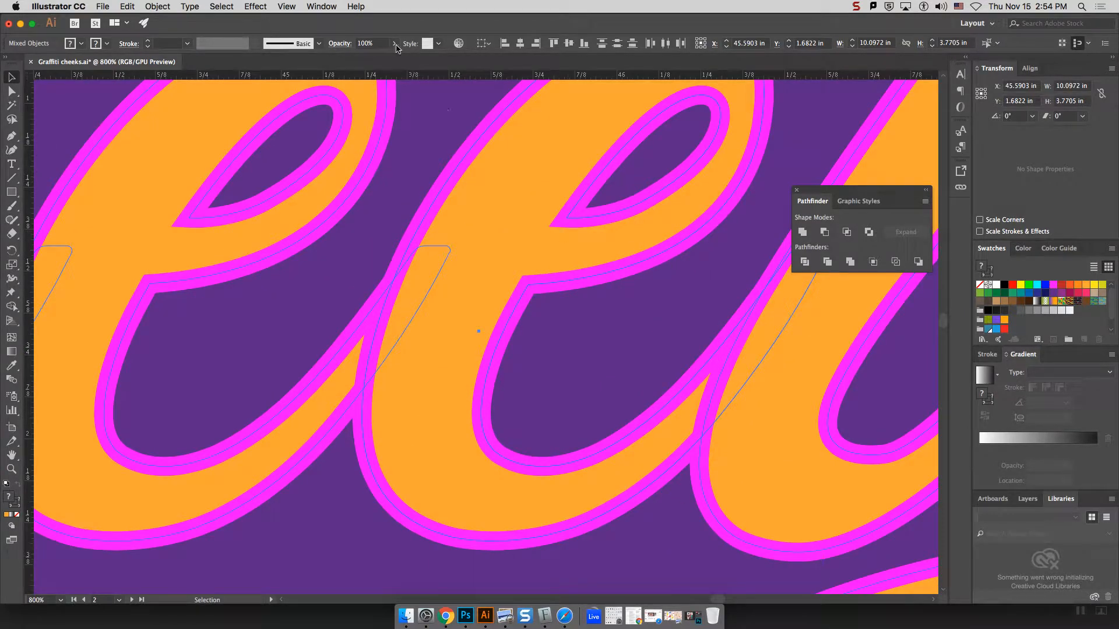
click(171, 7)
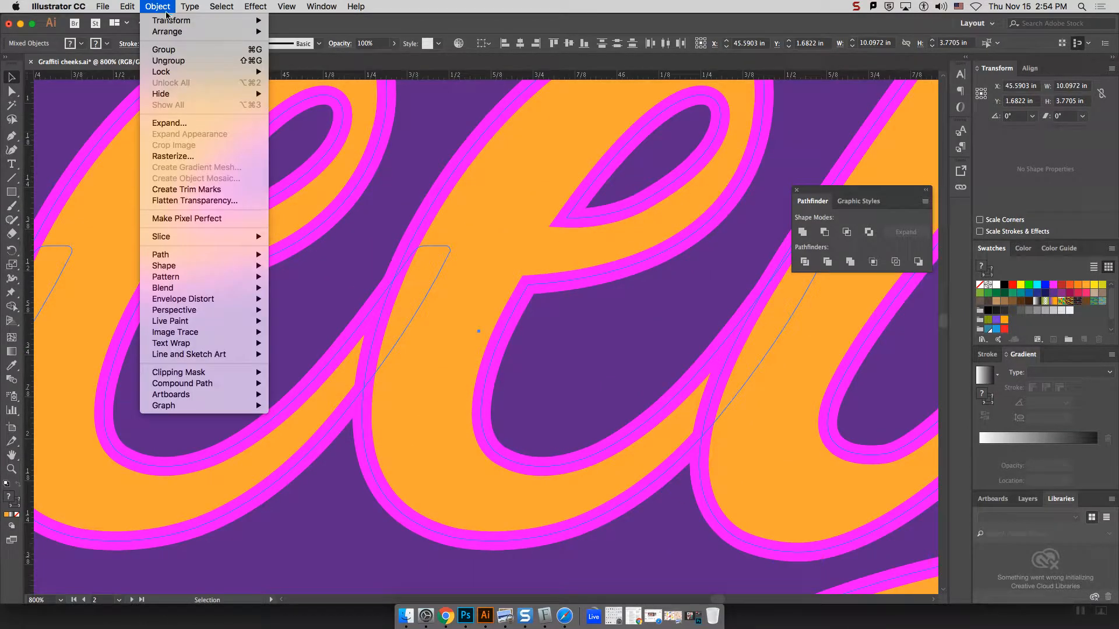
click(185, 123)
click(442, 346)
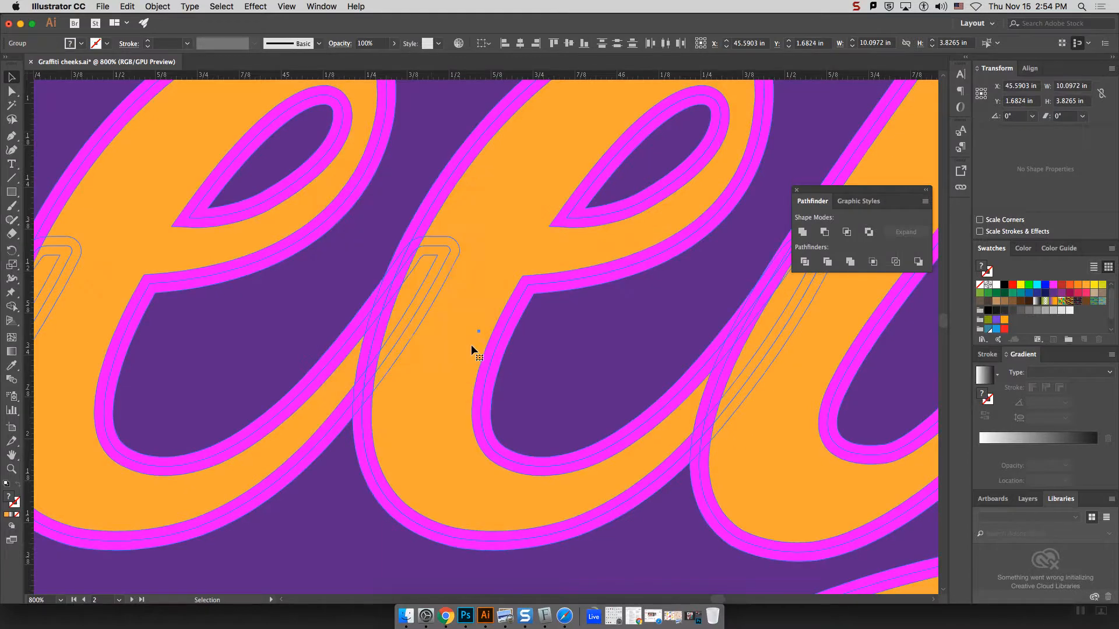
Try reshaping the second e's expanded magenta outline by moving anchor points at its inner corner and lower inner curve.
click(11, 91)
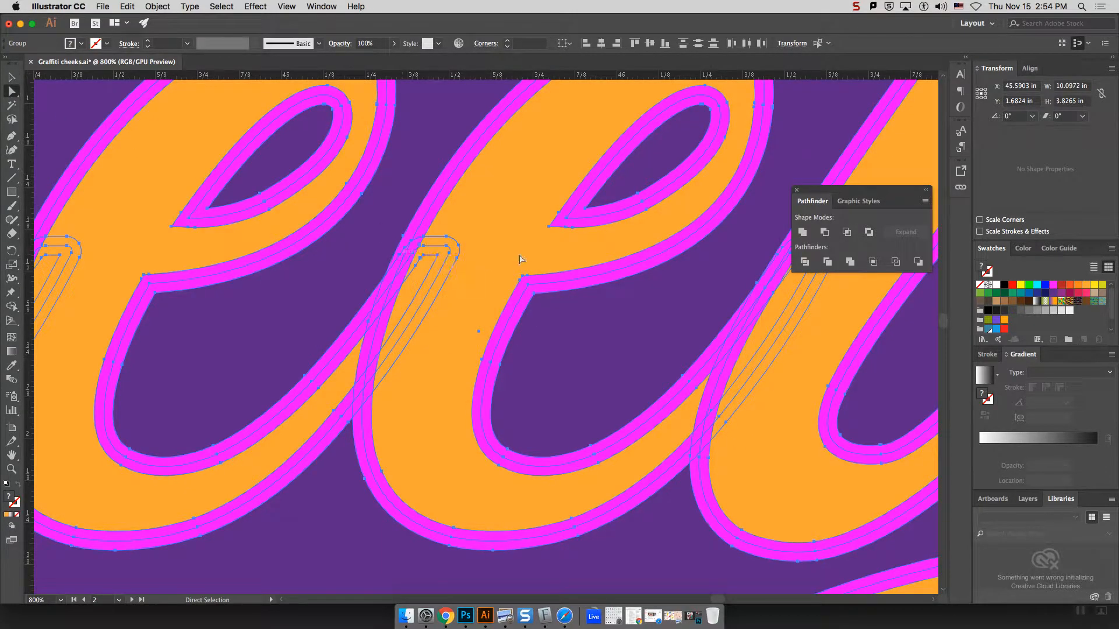
click(524, 281)
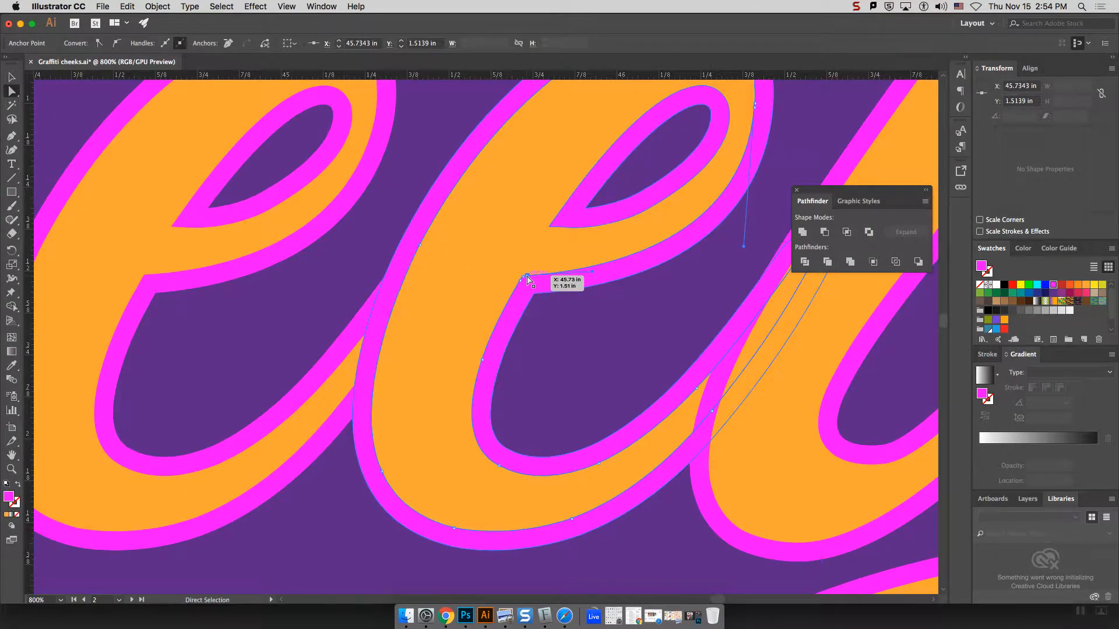
mouse_move(523, 282)
mouse_down()
mouse_move(528, 253)
mouse_move(518, 271)
mouse_move(510, 262)
mouse_move(509, 280)
mouse_up()
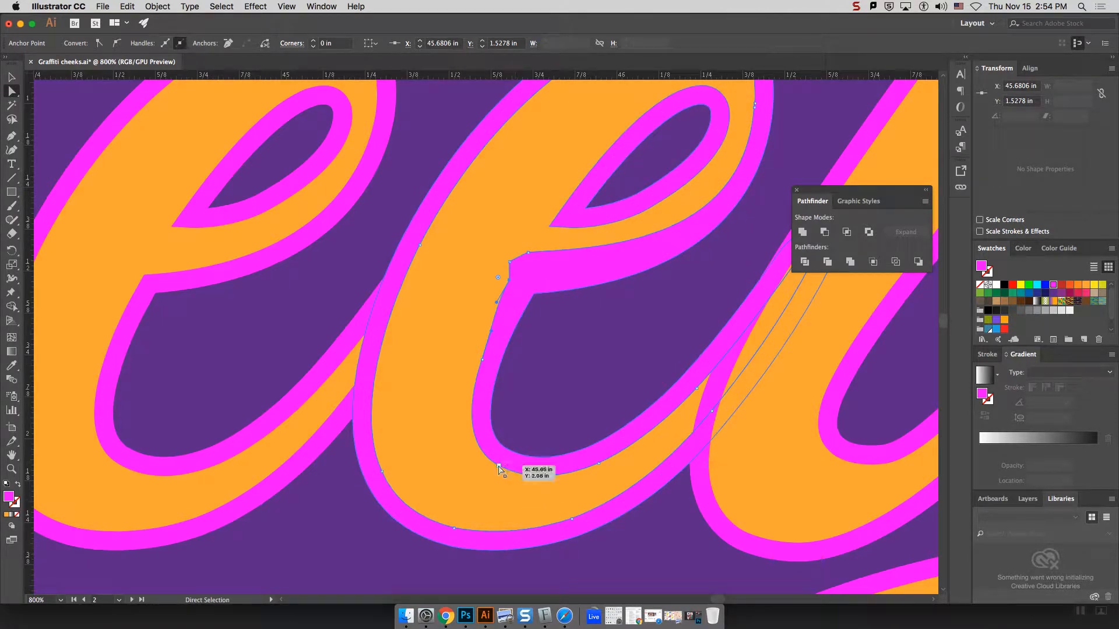
mouse_move(506, 464)
mouse_down()
mouse_move(519, 450)
mouse_move(504, 460)
mouse_up()
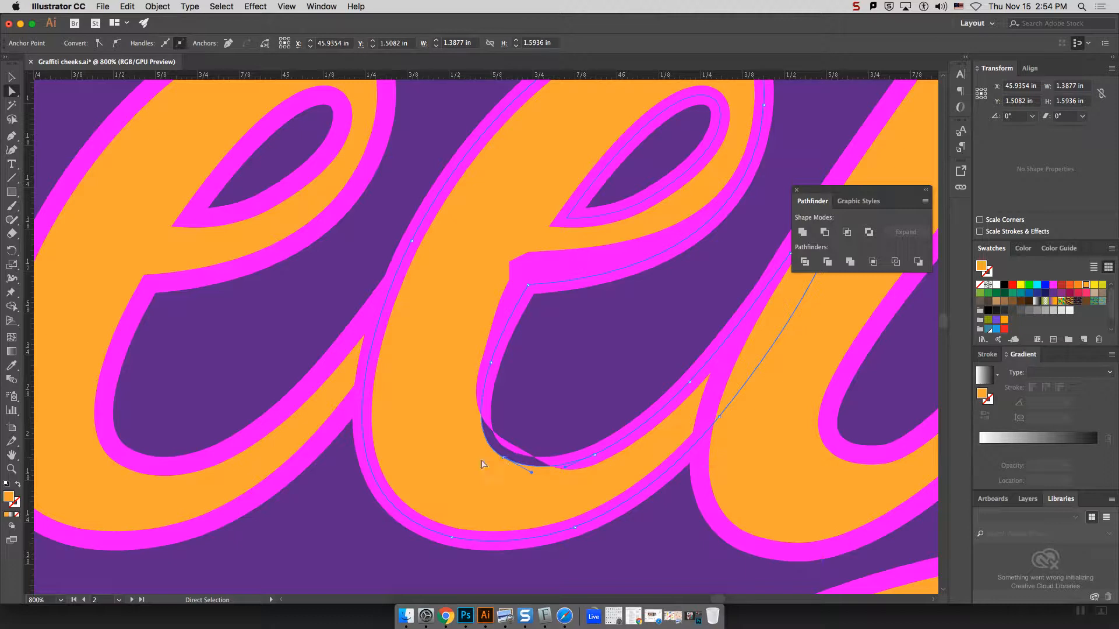
click(481, 463)
drag(505, 459, 499, 468)
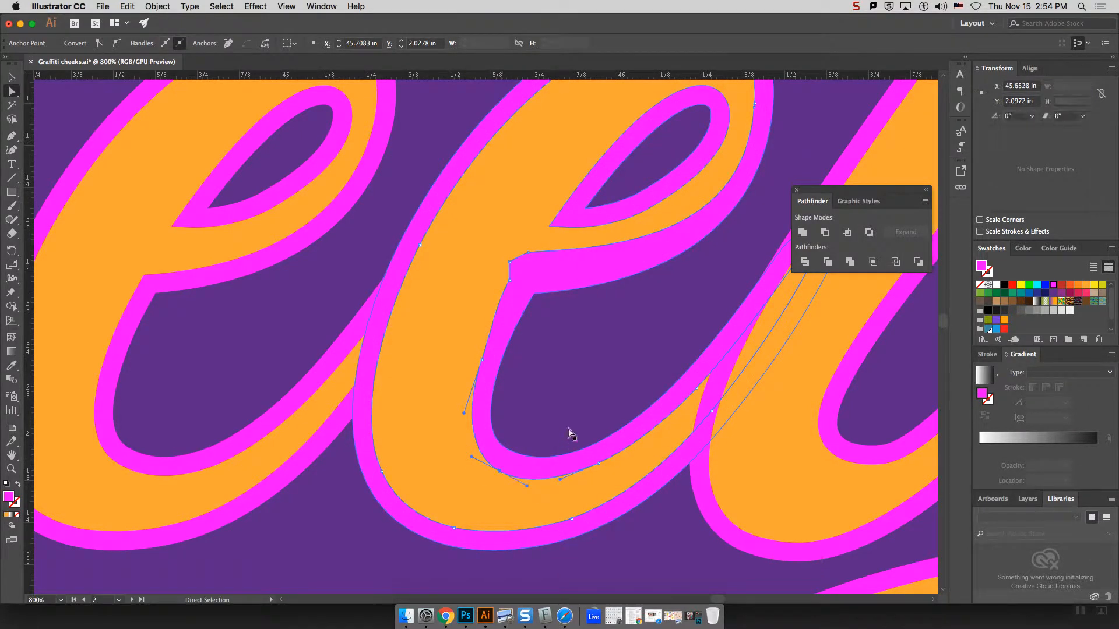
Undo the anchor point edits on the second e's outline.
key(super+z)
key(super+z)
key(super+z)
key(super+z)
key(super+z)
key(super+z)
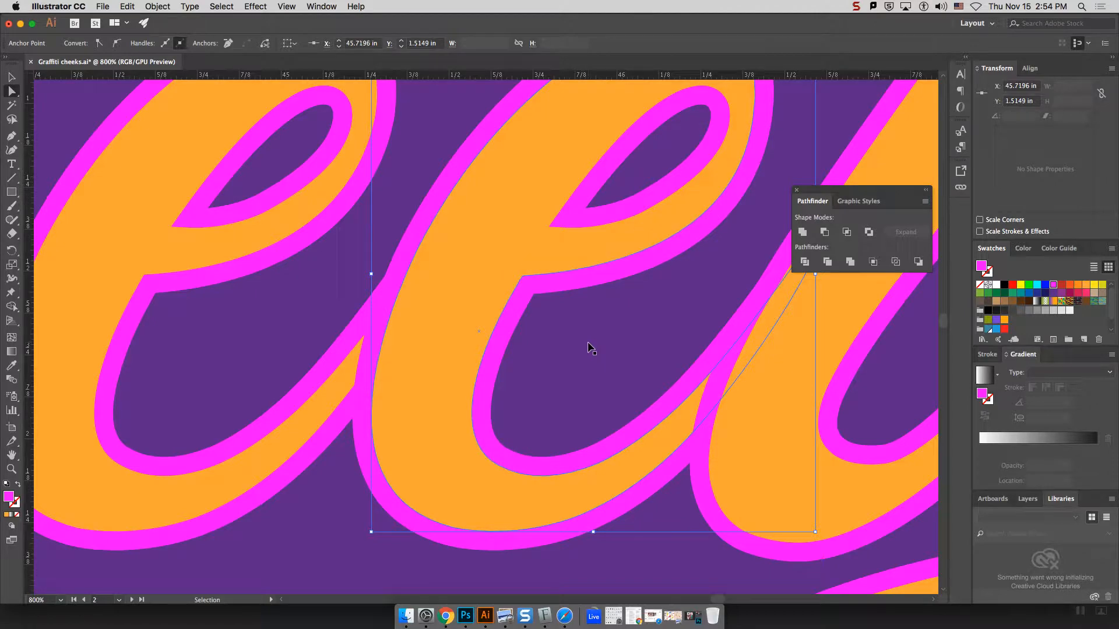
Reshape the C's expanded magenta outline to thicken its outer left curve, and inspect the first h's outline anchor points.
key(super+minus)
key(super+minus)
key(super+minus)
key(super+minus)
key(super+minus)
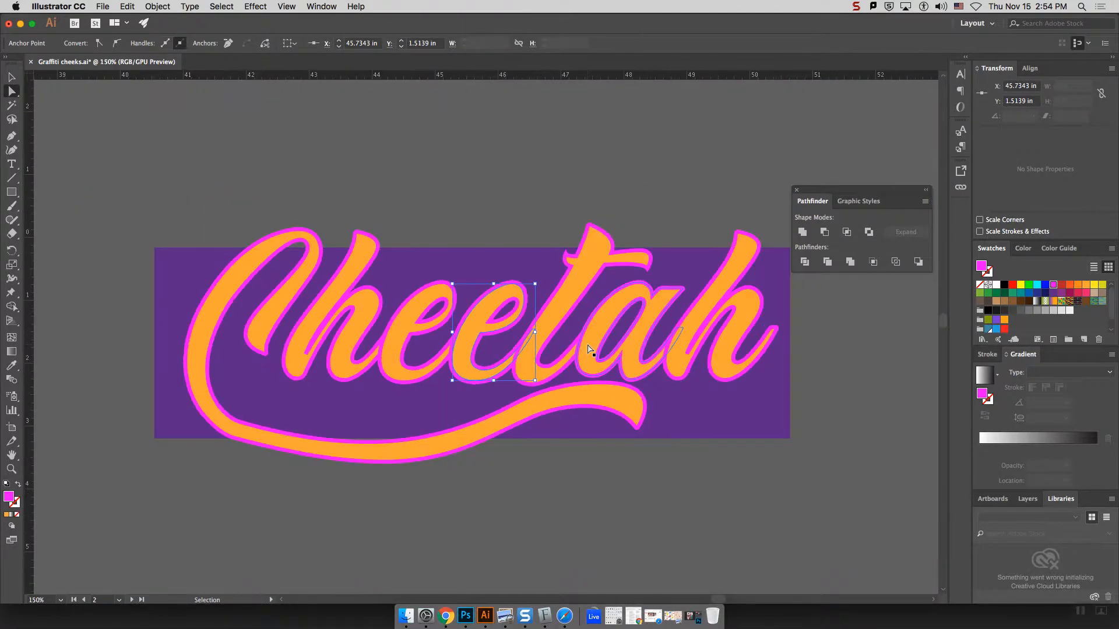
key(v)
key(a)
click(193, 333)
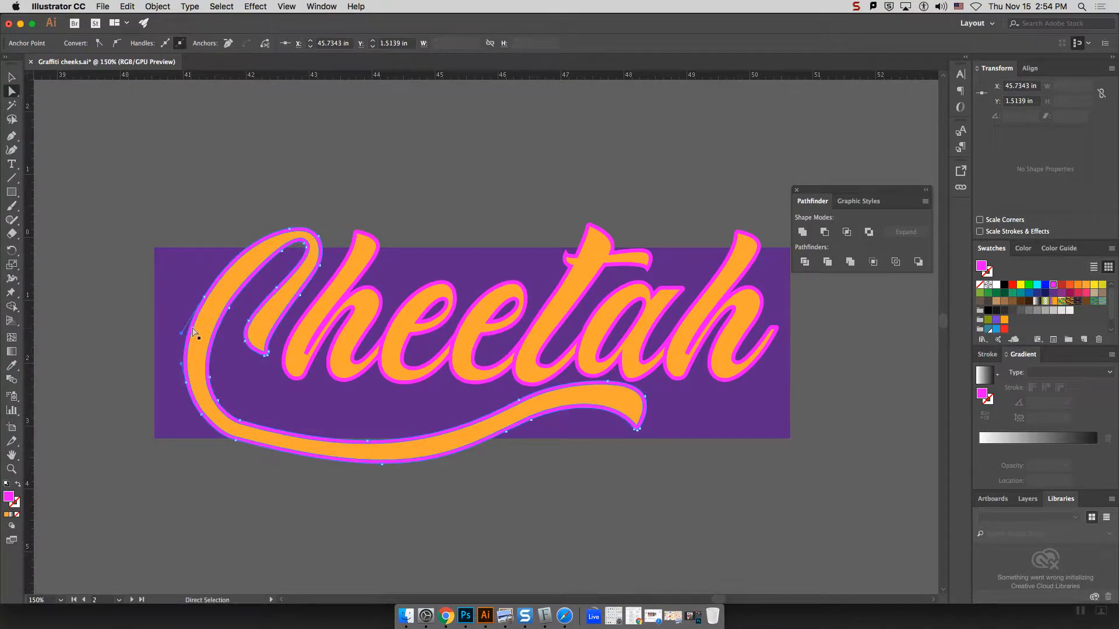
click(208, 299)
click(272, 181)
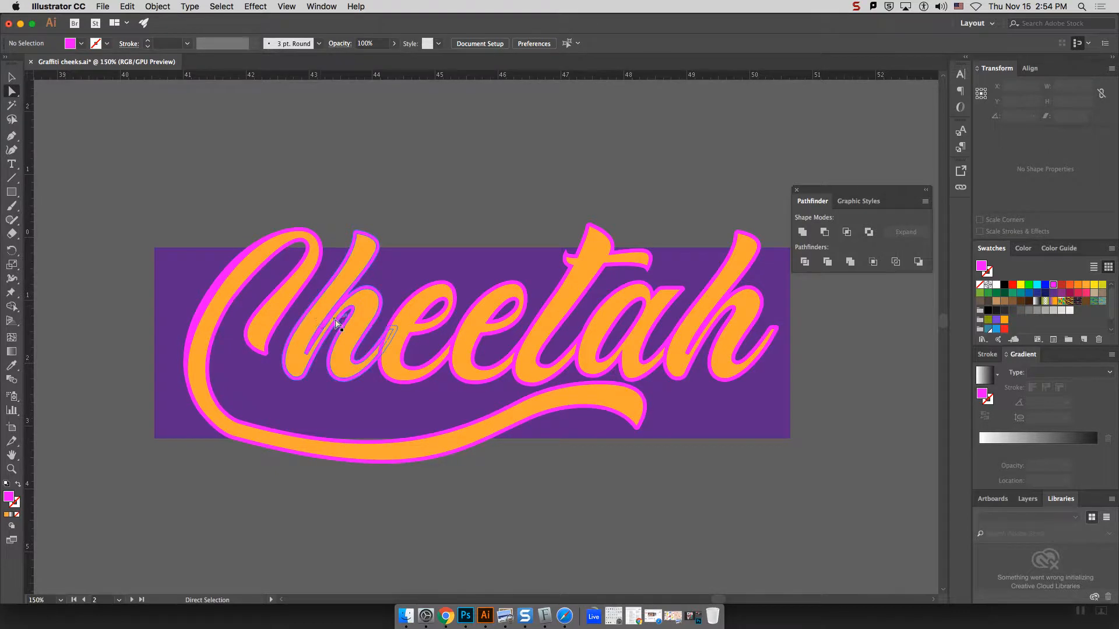
click(304, 321)
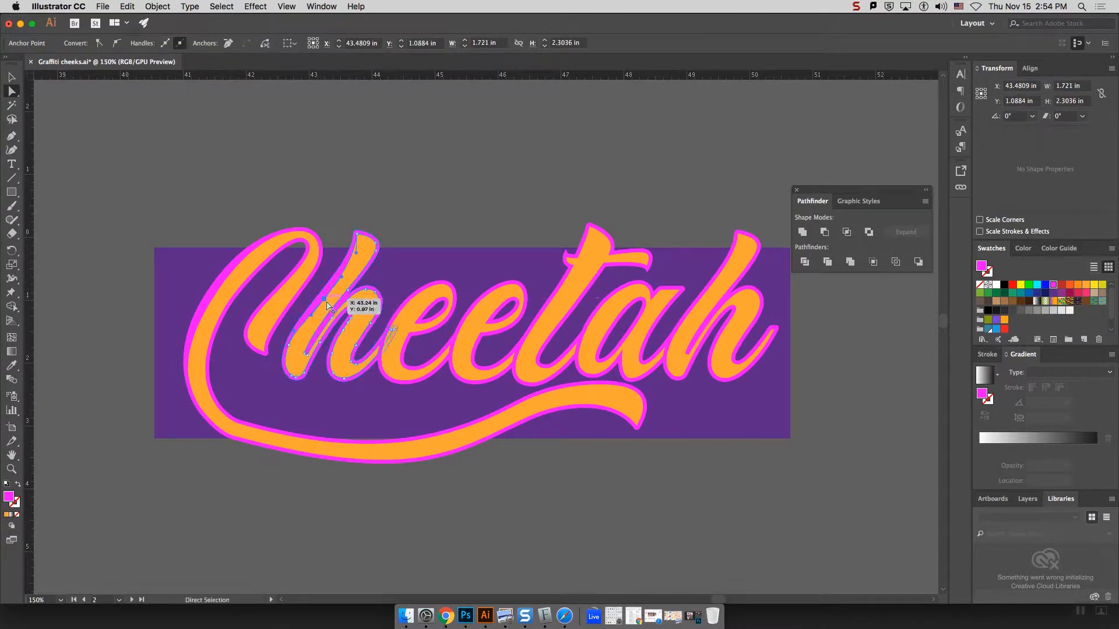
click(339, 179)
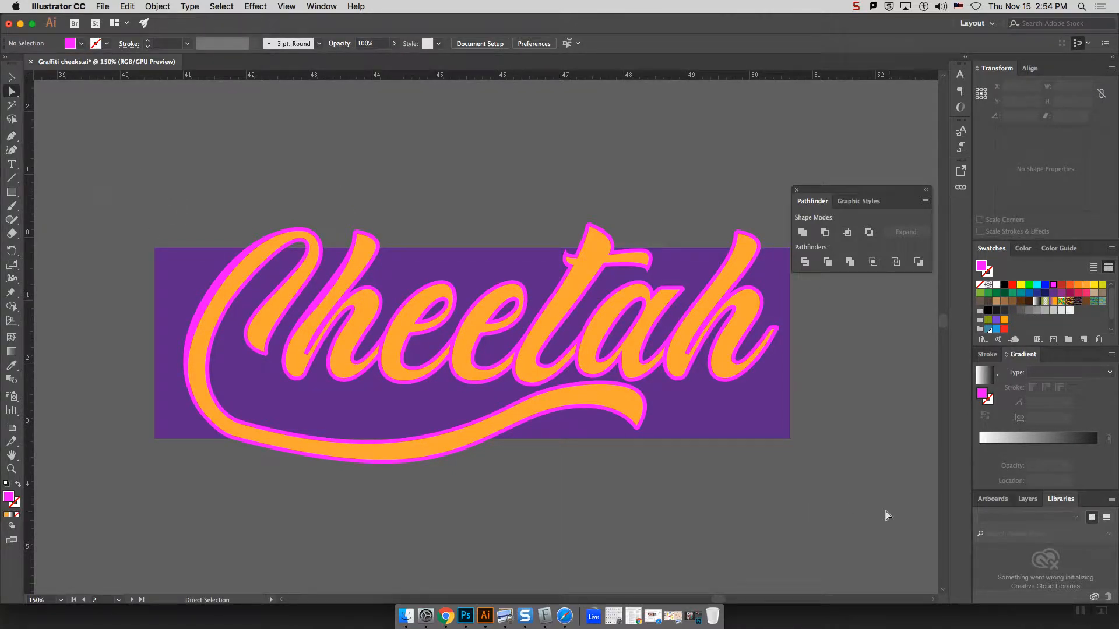
key(super+a)
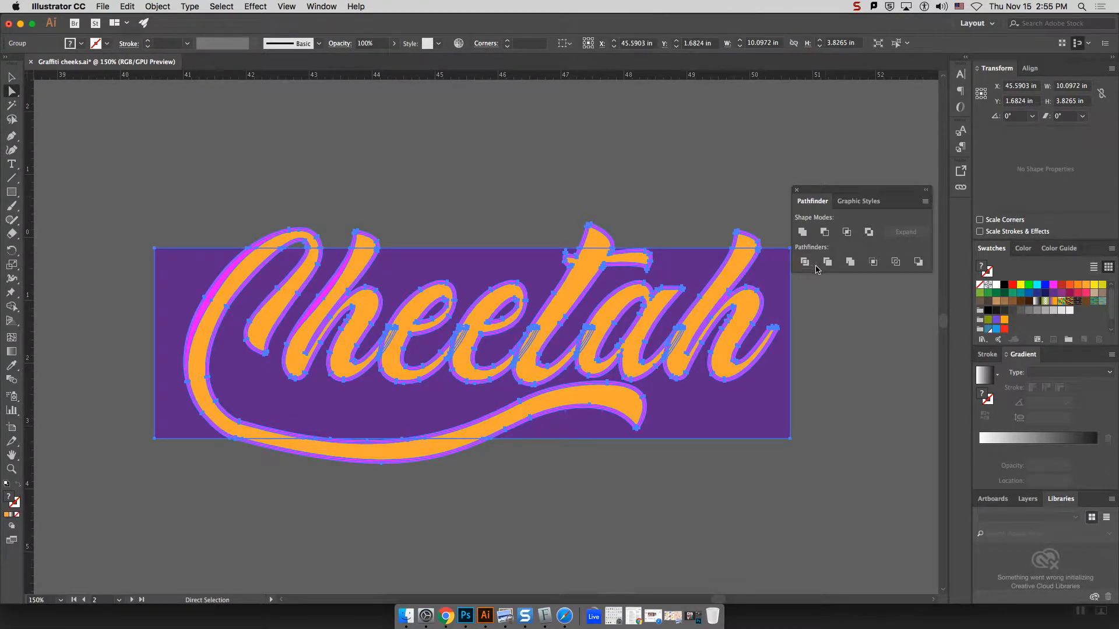
click(627, 151)
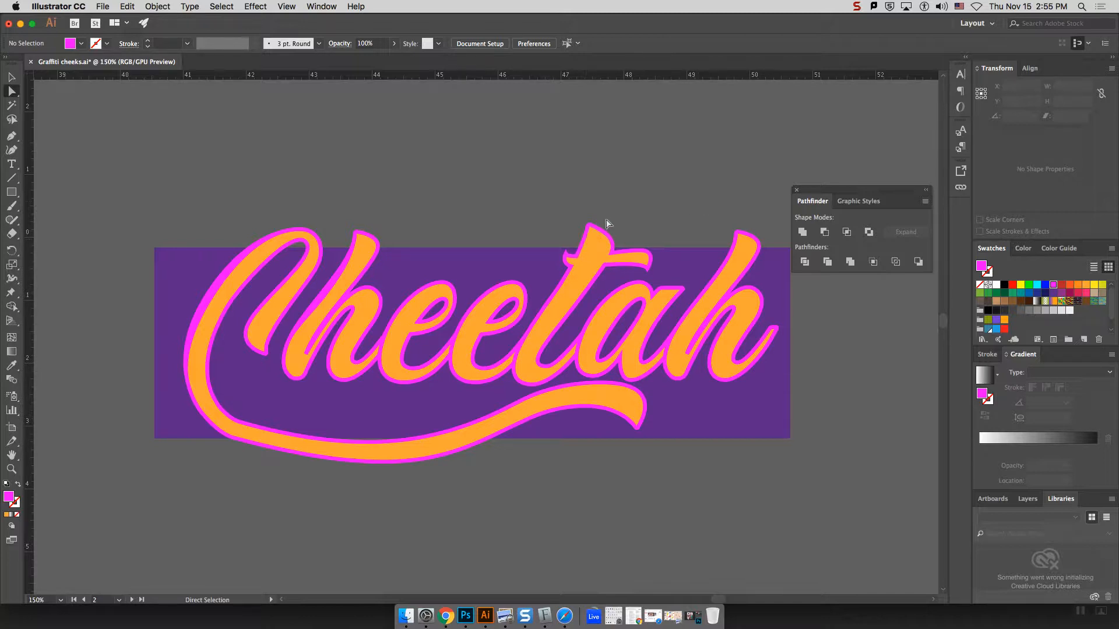
key(super+equal)
key(super+equal)
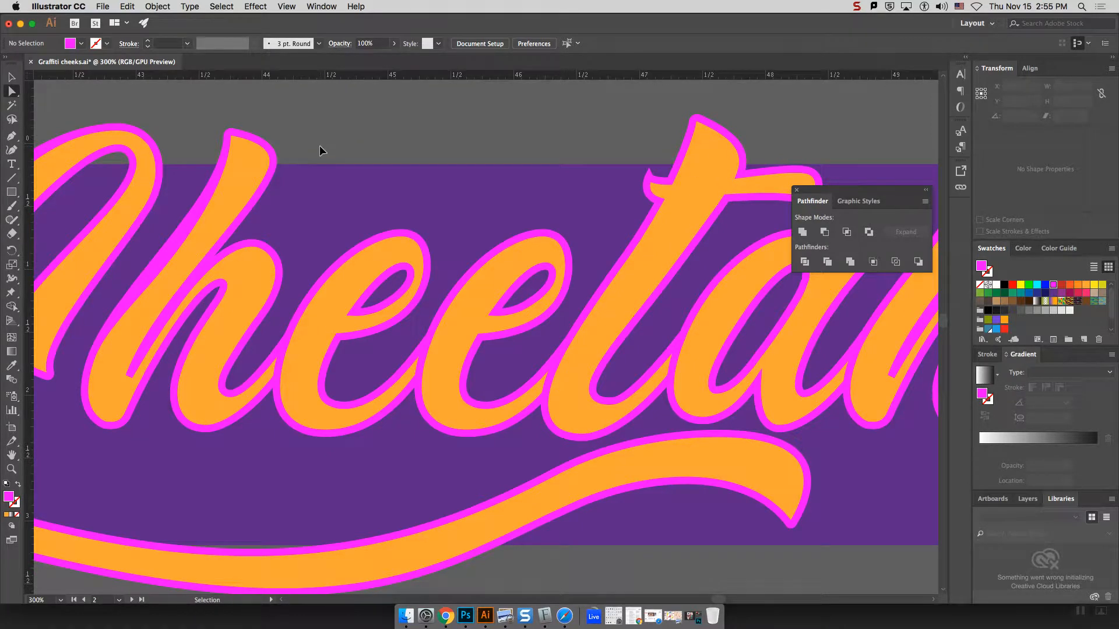
key(super+minus)
key(super+minus)
key(super+minus)
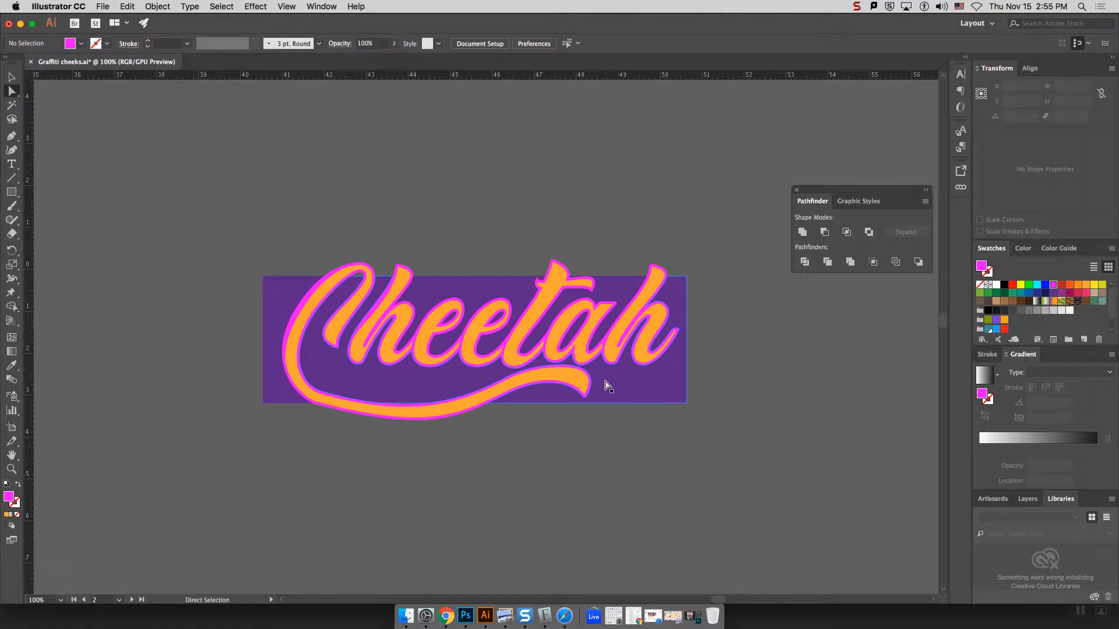
super+click(681, 401)
click(745, 317)
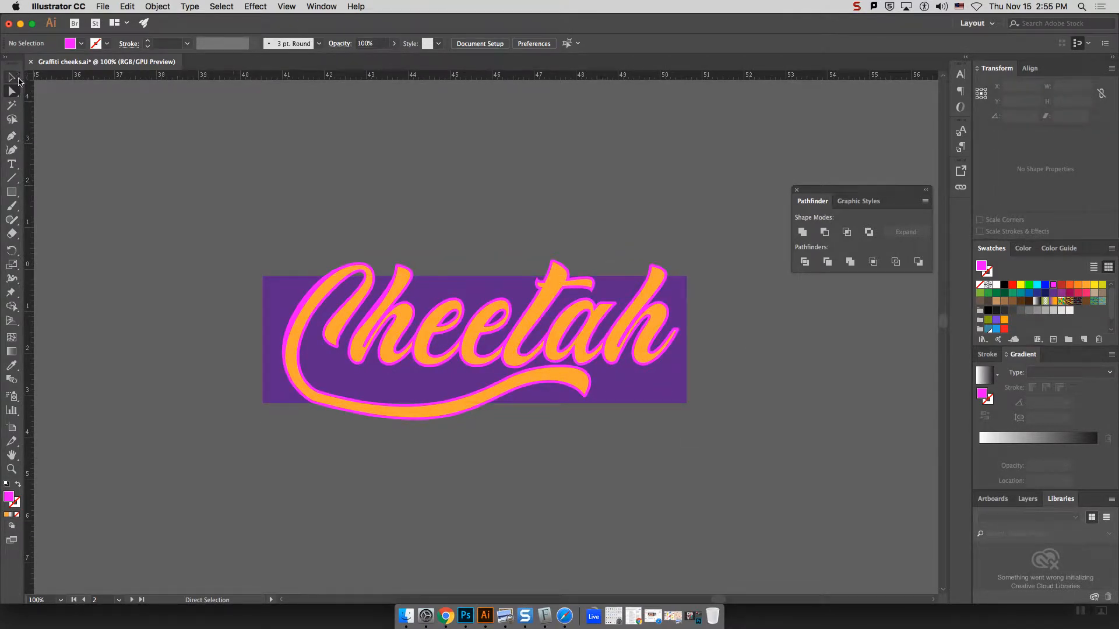
Ungroup the Cheetah lettering into separate letters.
click(15, 78)
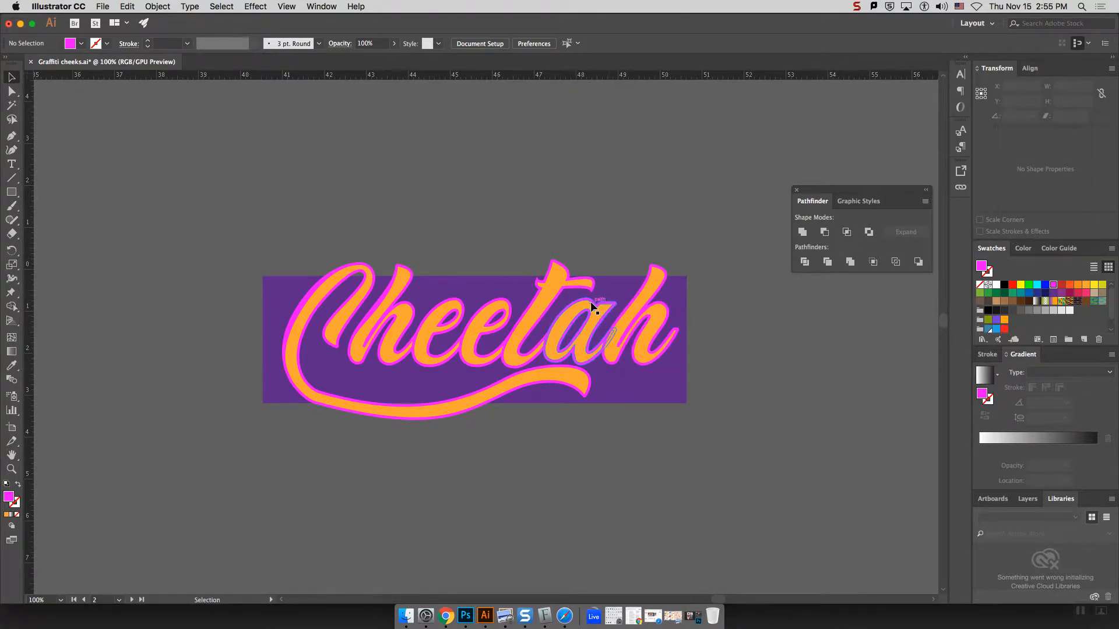
key(super+minus)
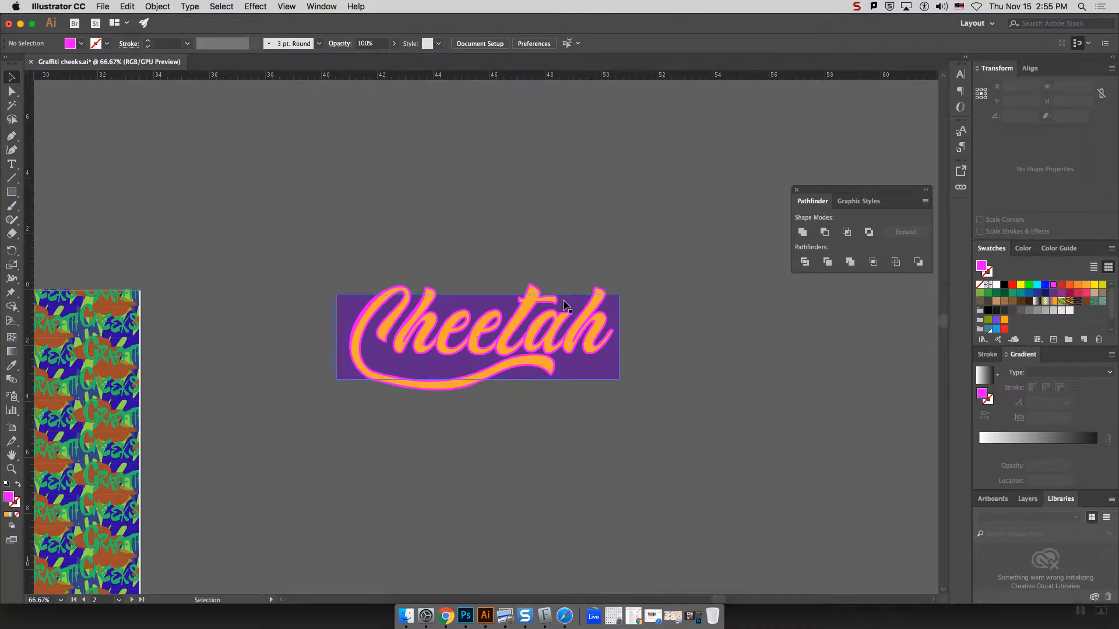
click(520, 318)
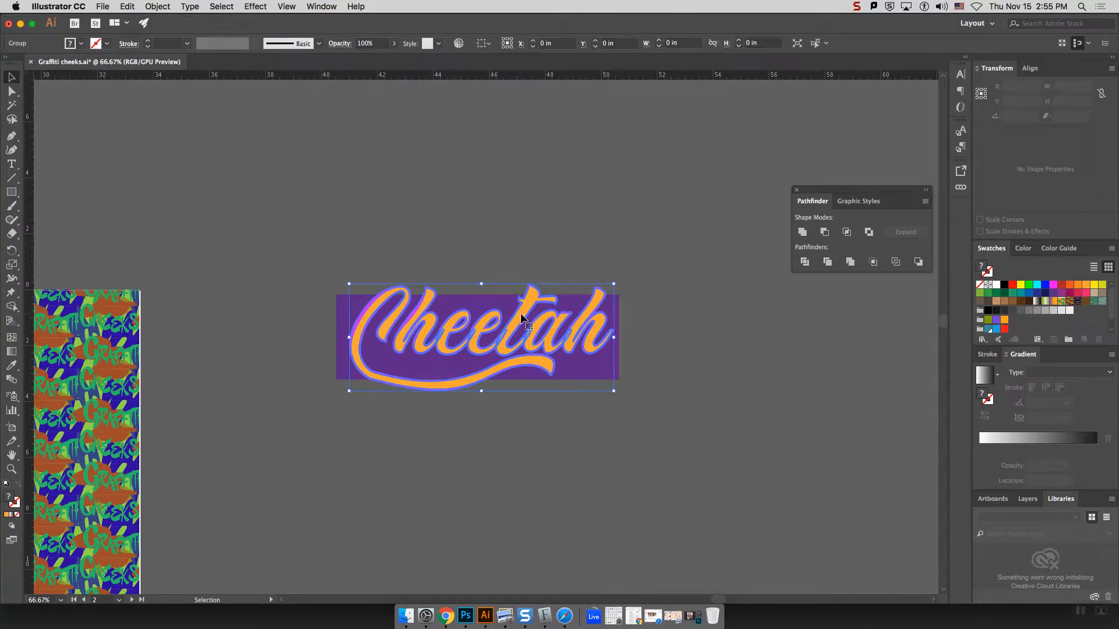
right_click(527, 288)
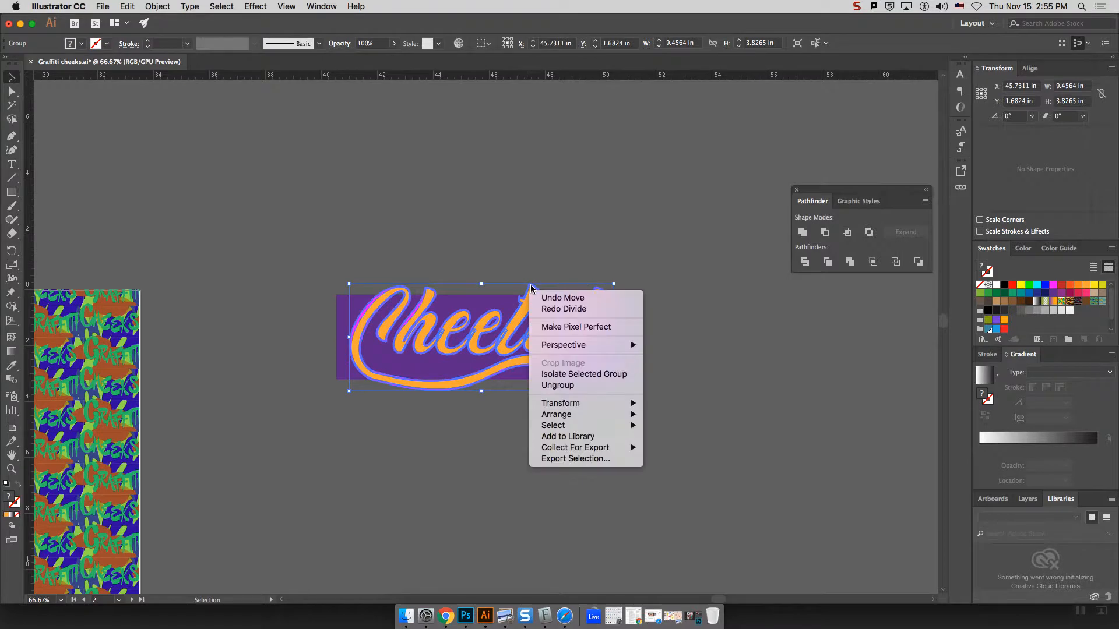
click(590, 385)
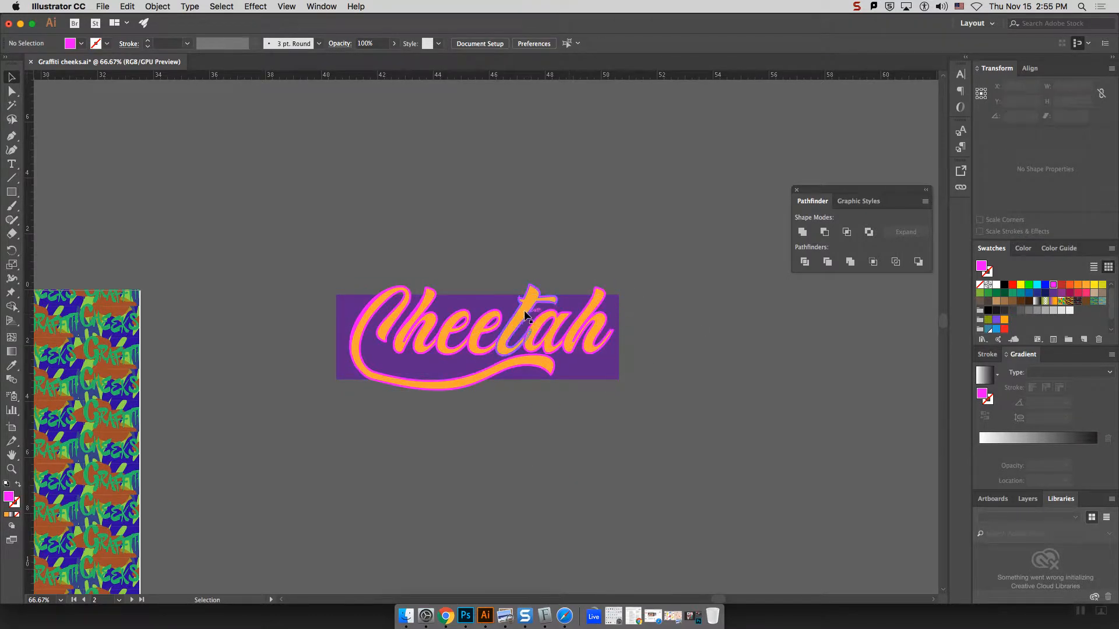
Try filling the grouped letter t with the green graffiti pattern swatch, and undo the swatch.
click(522, 316)
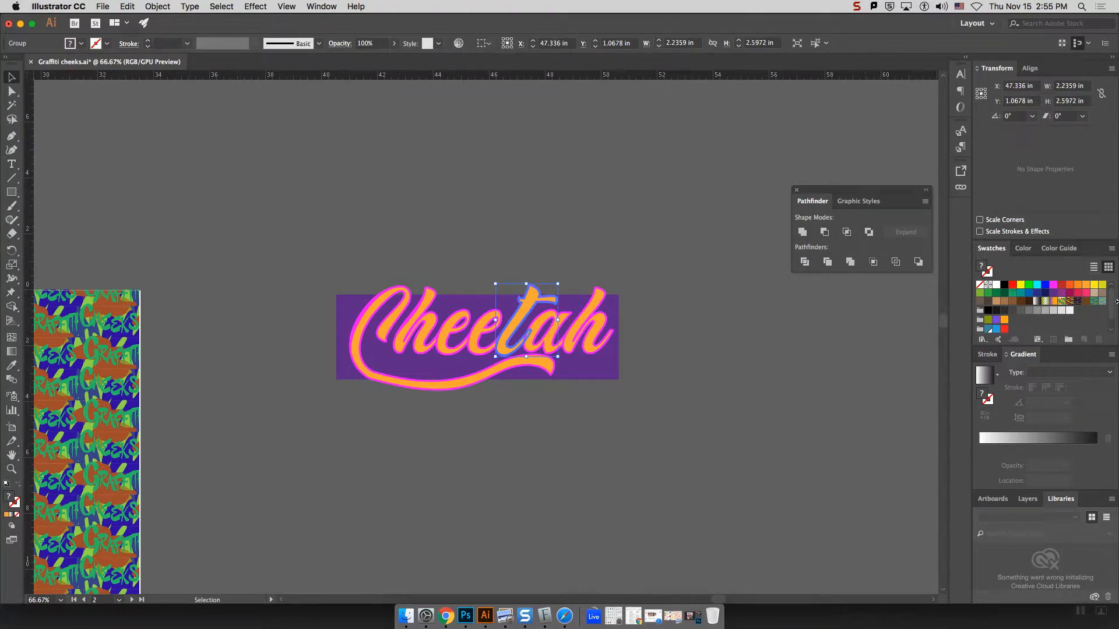
click(1094, 300)
click(670, 229)
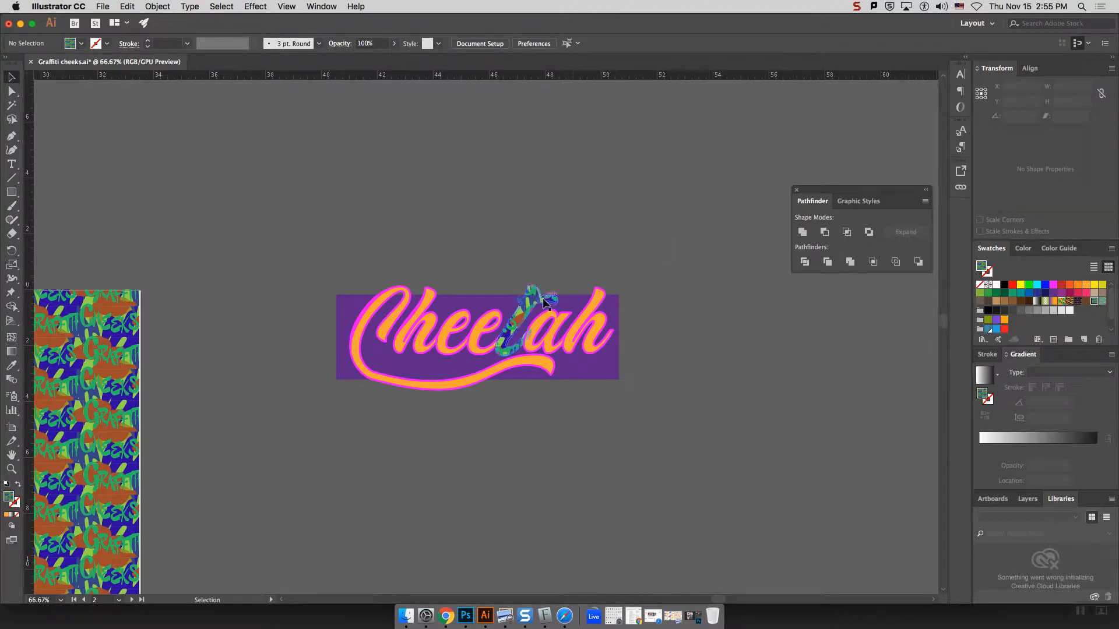
key(super+z)
Ungroup the letter t to separate its orange fill shape from its magenta outline.
right_click(527, 306)
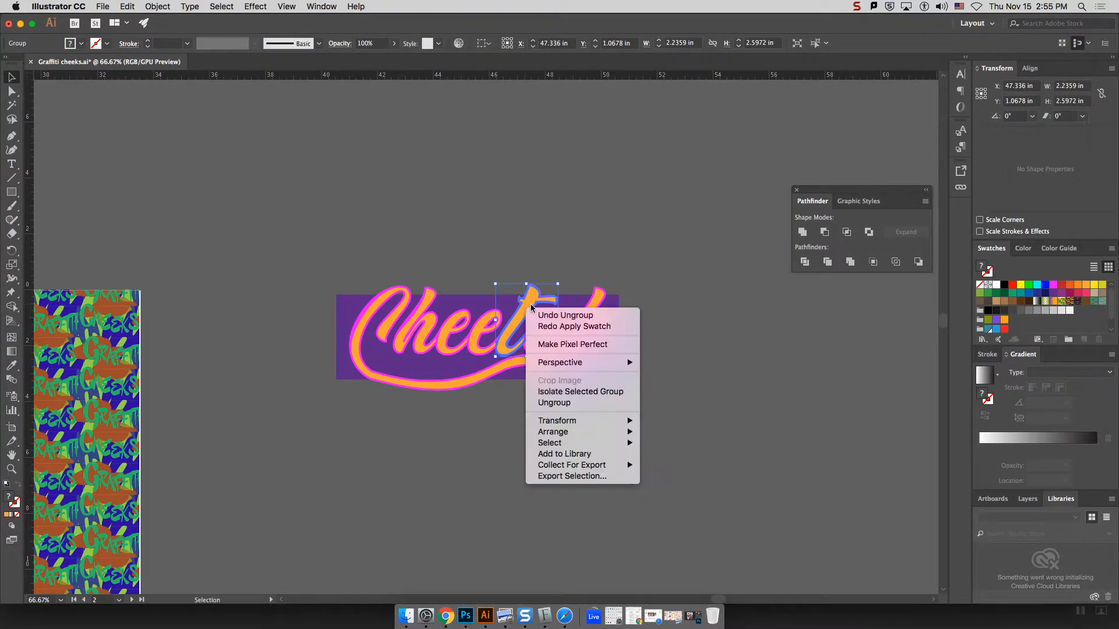
click(554, 403)
click(673, 324)
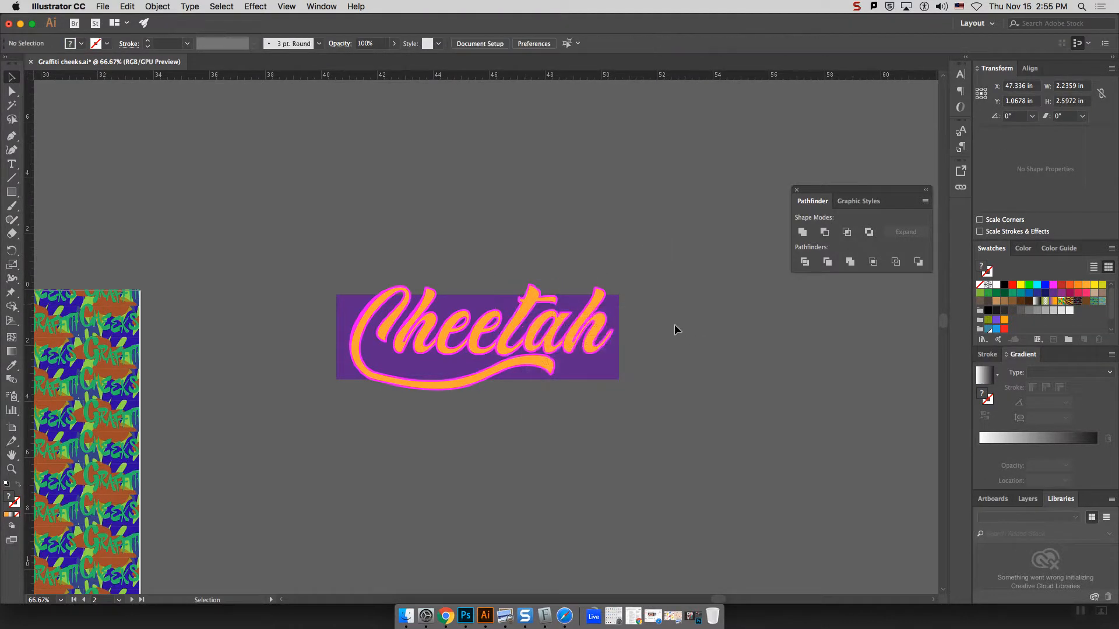
click(524, 307)
click(657, 281)
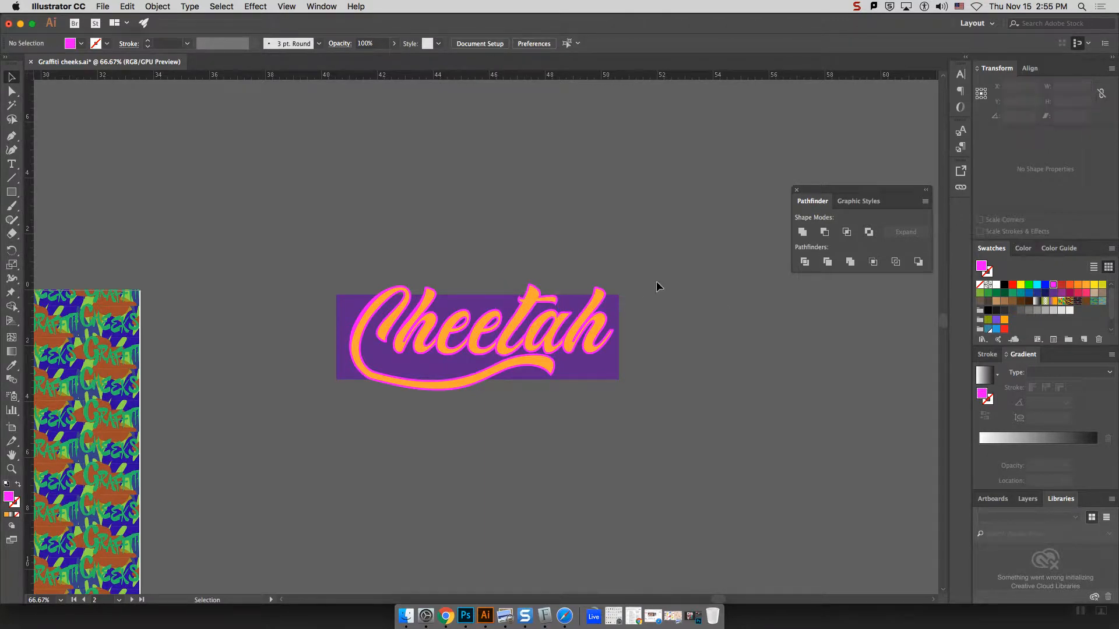
Fill the t's orange inner shape with the teal, olive and pink graffiti pattern swatch.
key(super+equal)
key(super+equal)
key(super+equal)
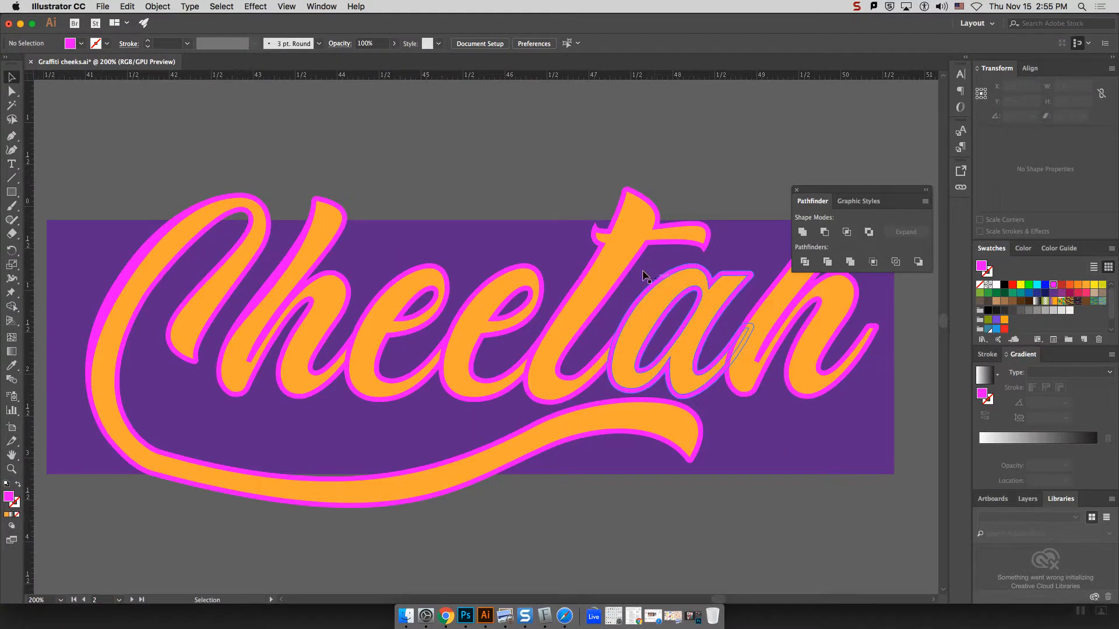
click(612, 261)
click(1100, 302)
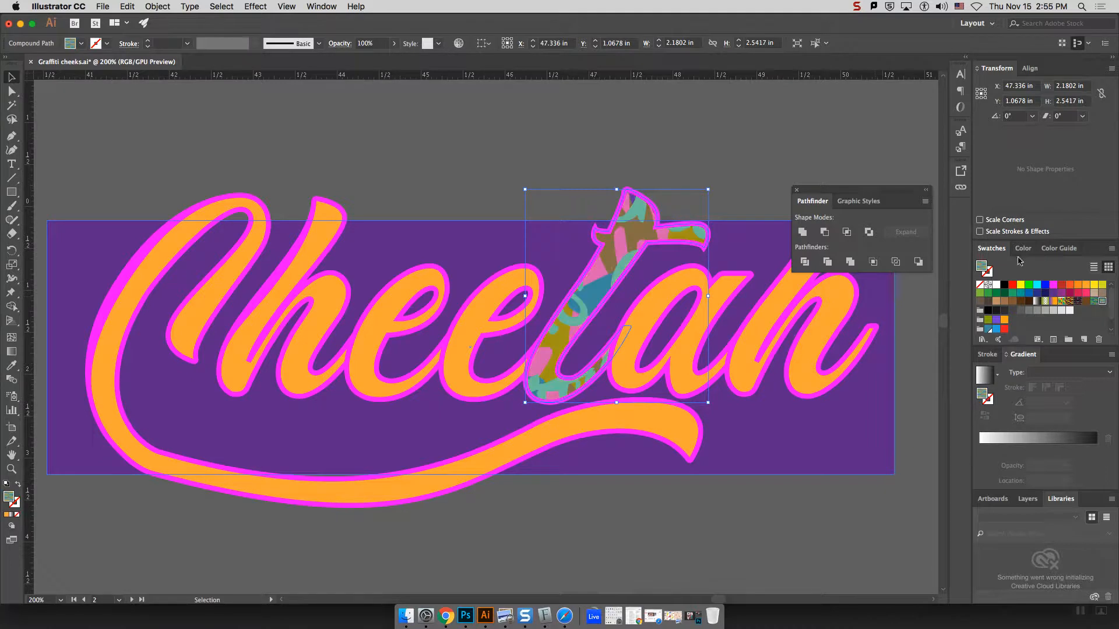
click(731, 130)
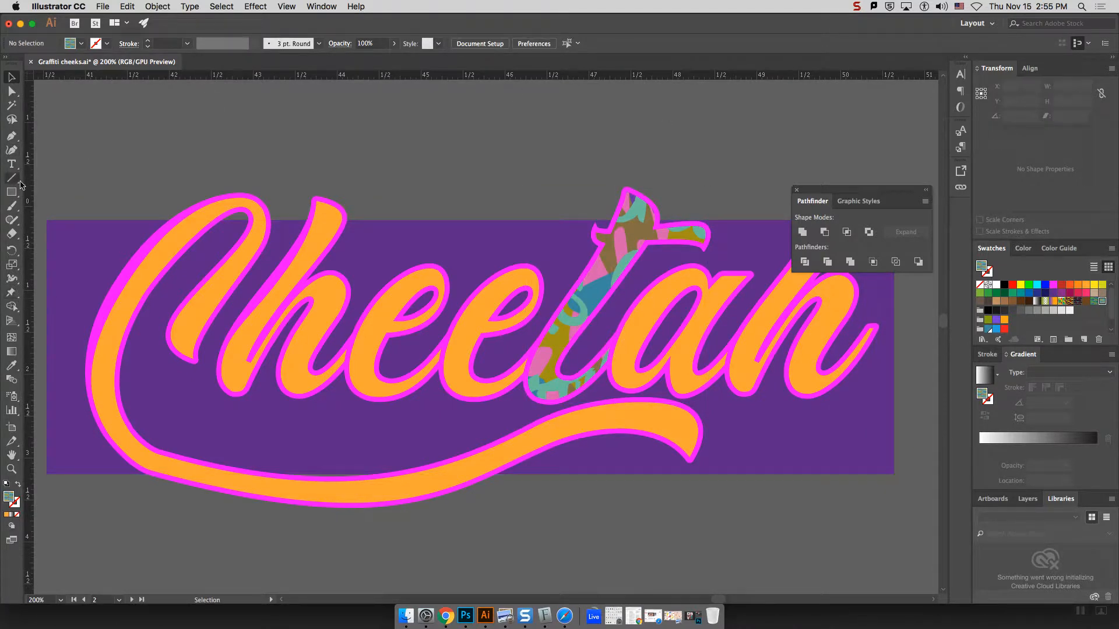
Select all remaining orange letter fills with the Magic Wand and apply the teal, olive and pink graffiti pattern swatch.
click(11, 107)
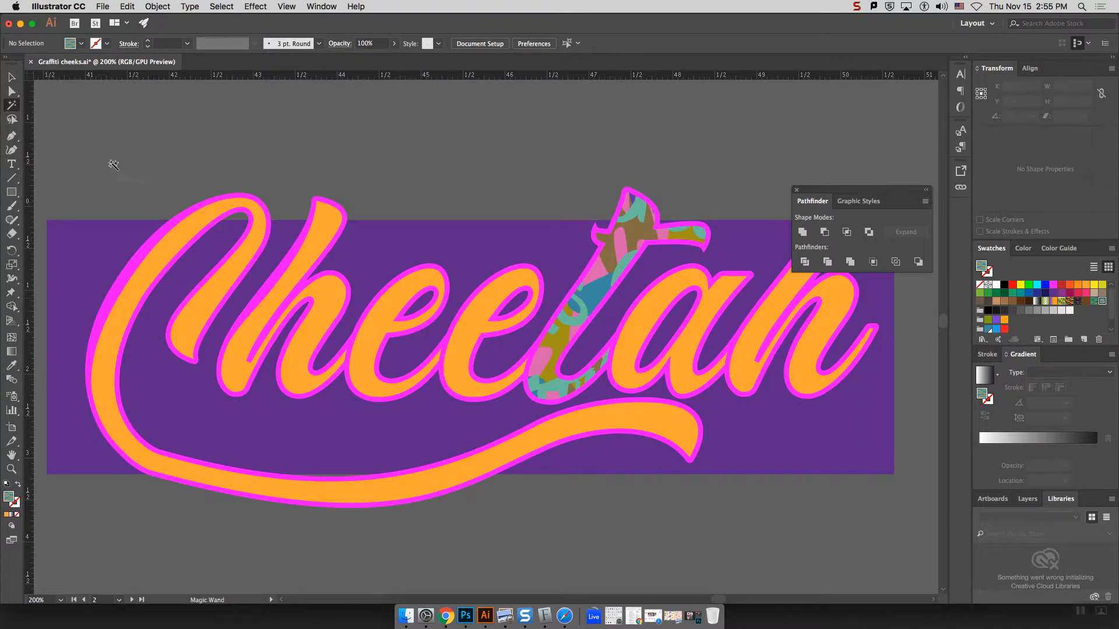
click(188, 233)
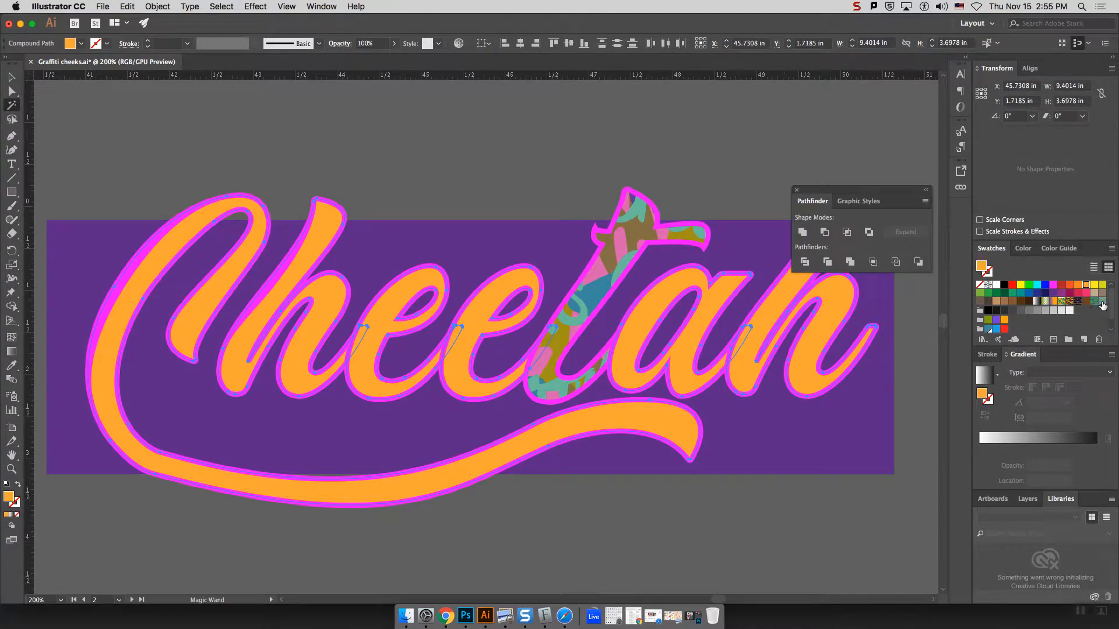
click(1101, 302)
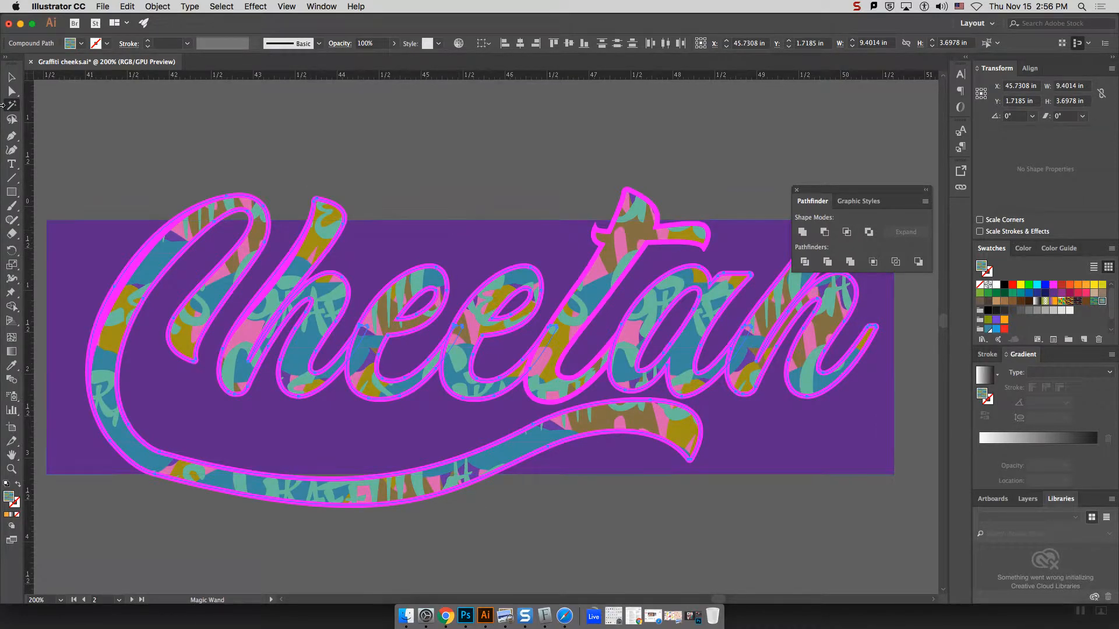
key(v)
click(267, 140)
key(super+minus)
key(super+minus)
key(super+minus)
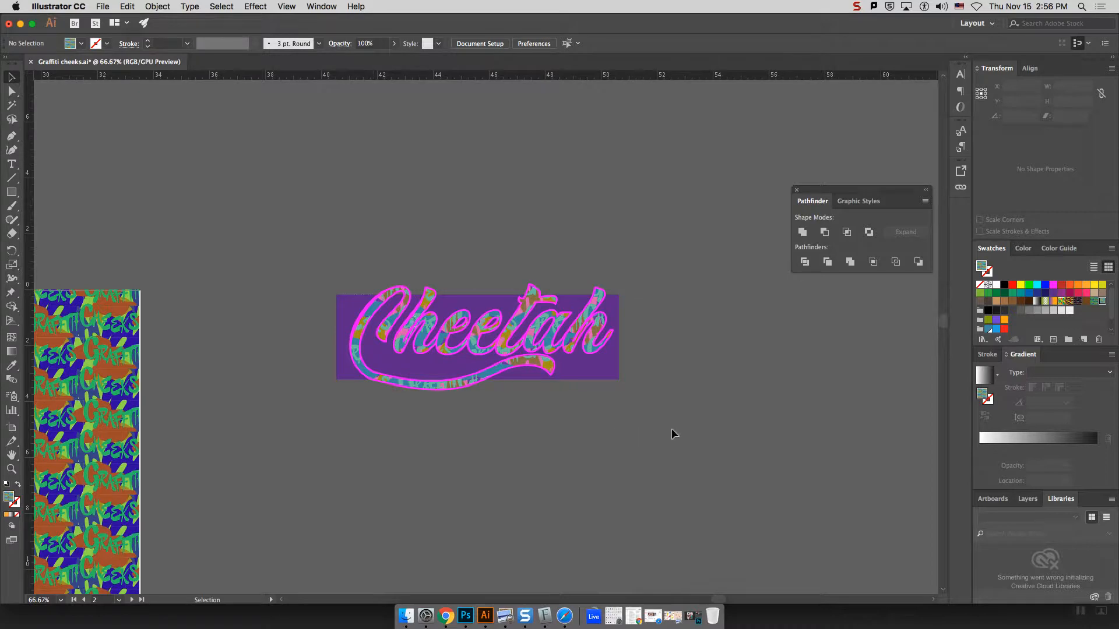
Try to make a pattern from the pattern-filled Cheetah lettering together with its purple rectangle.
key(super+a)
click(110, 5)
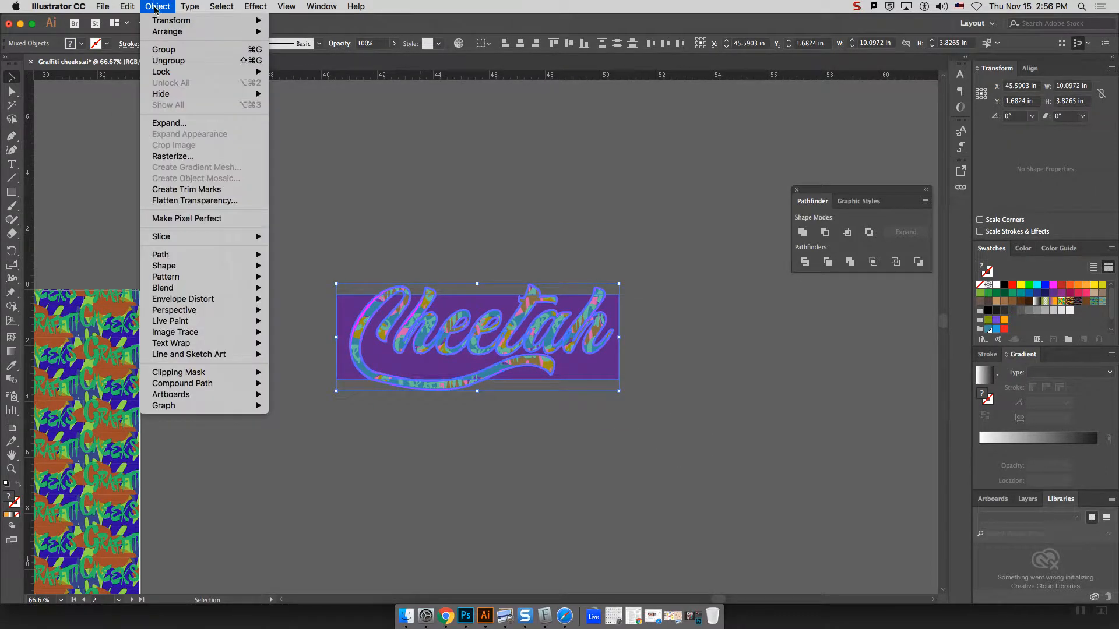
mouse_move(217, 268)
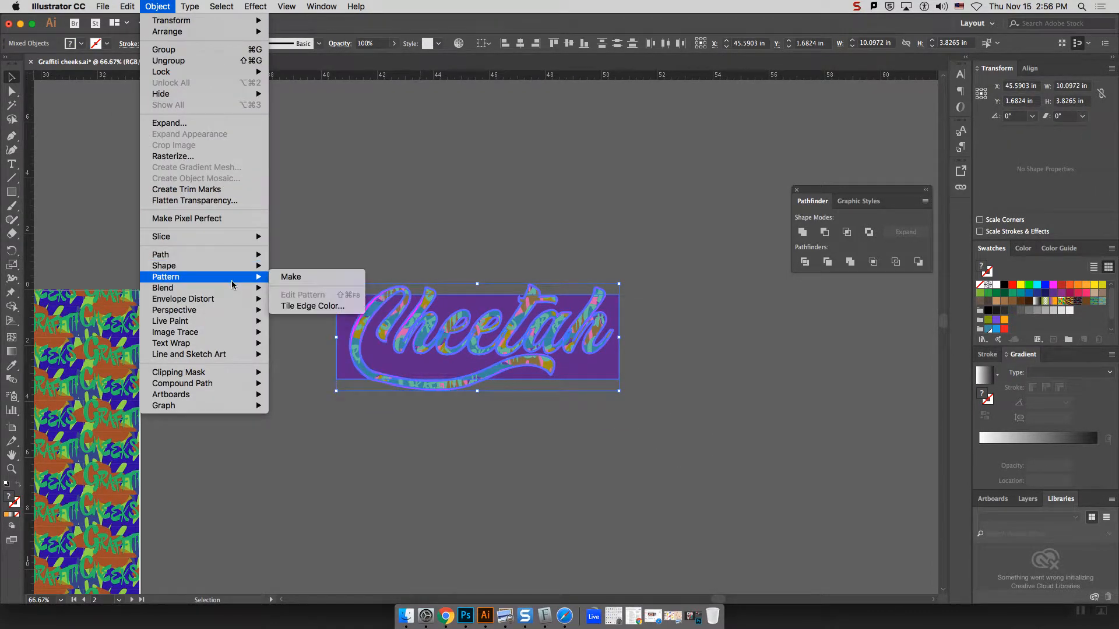
click(293, 277)
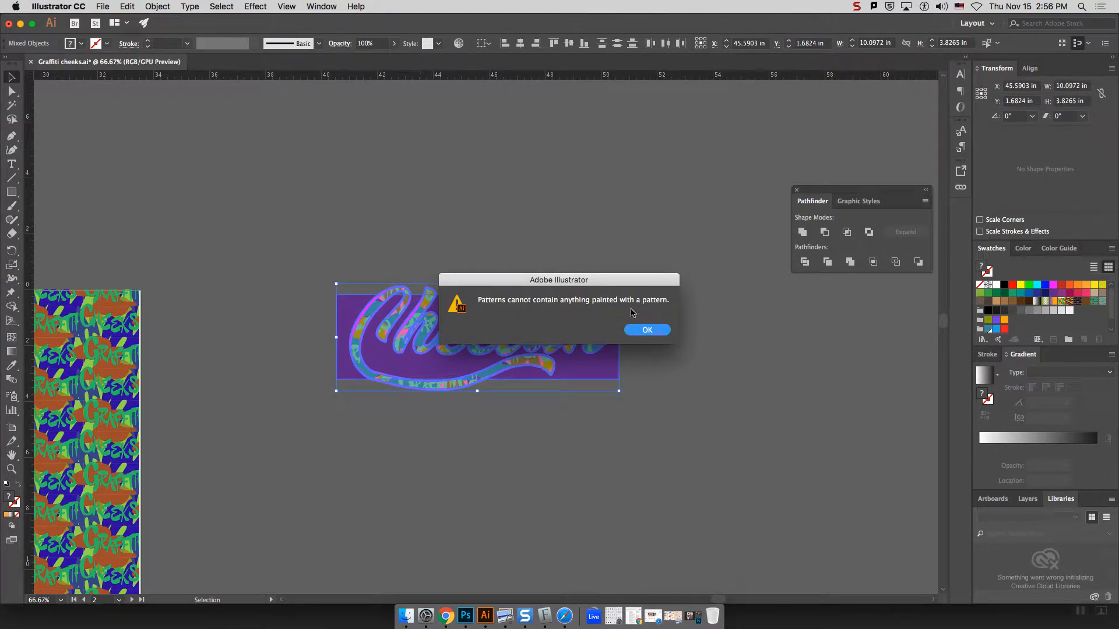
drag(619, 291, 638, 235)
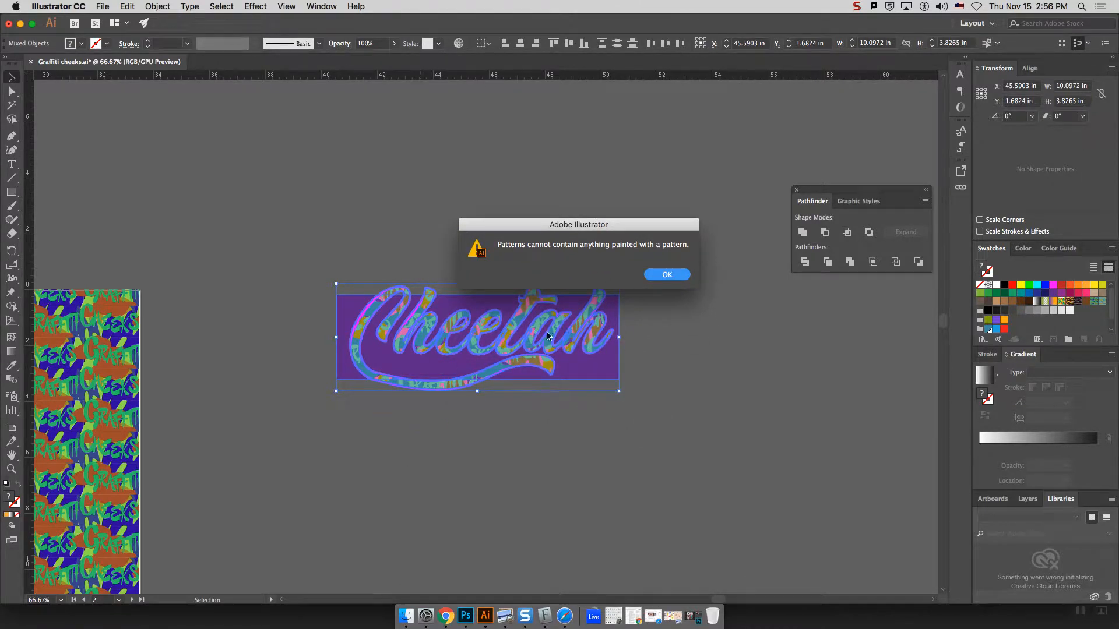
click(680, 278)
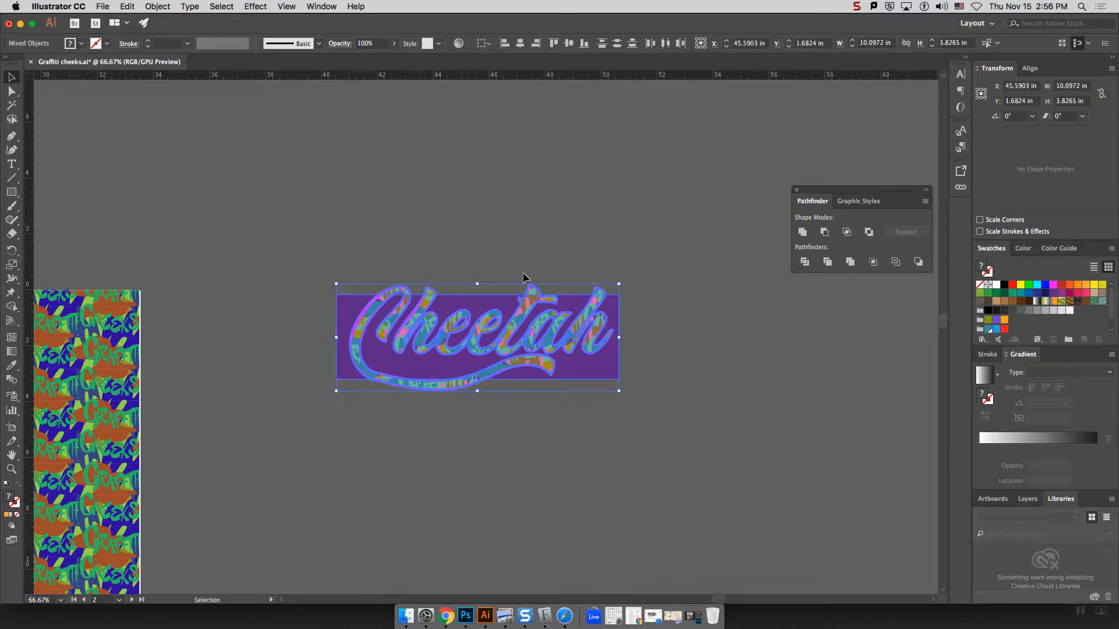
click(664, 293)
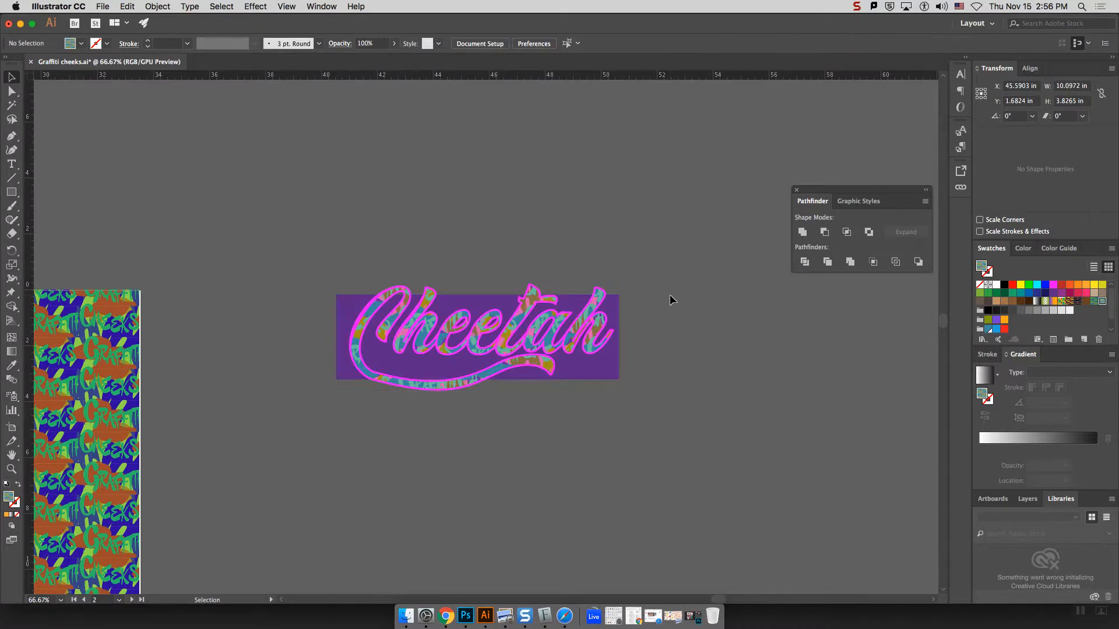
click(359, 347)
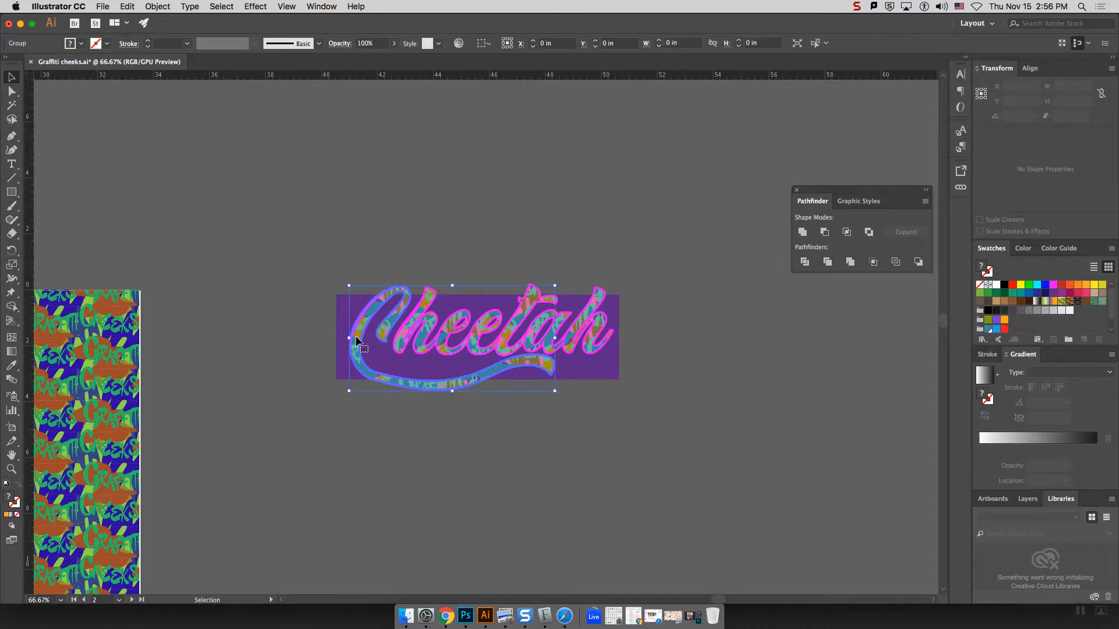
click(657, 309)
click(434, 326)
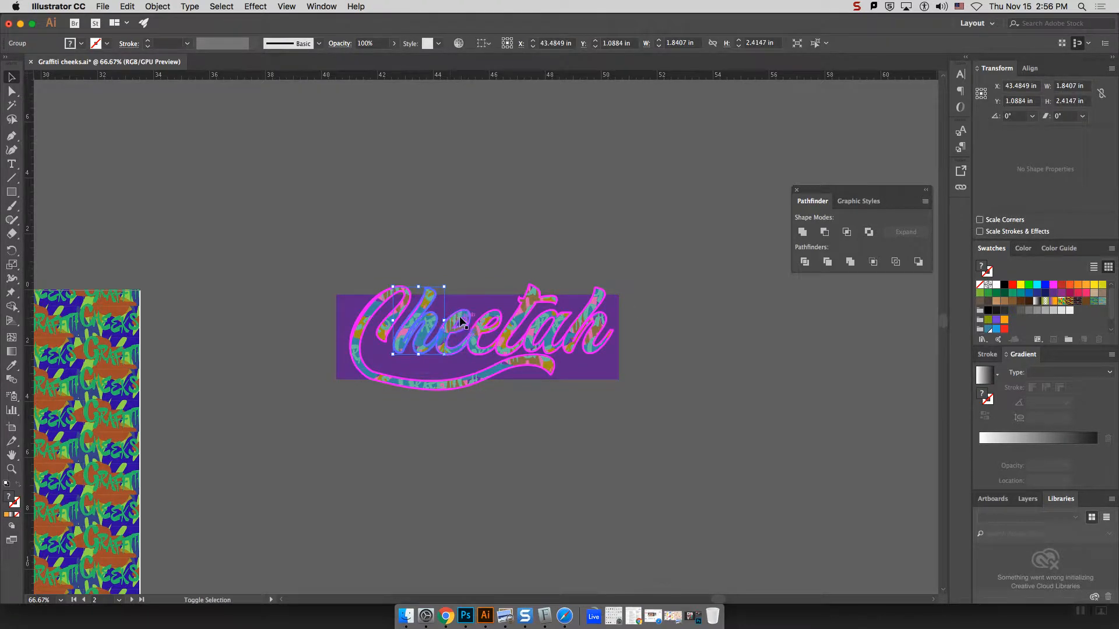
shift+click(461, 327)
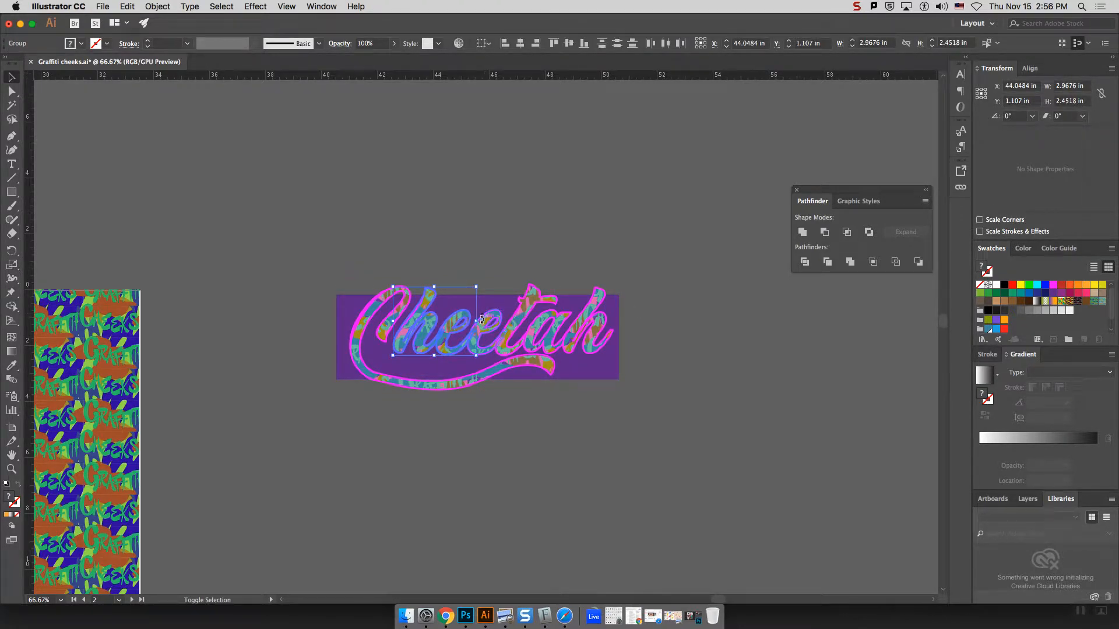
click(510, 285)
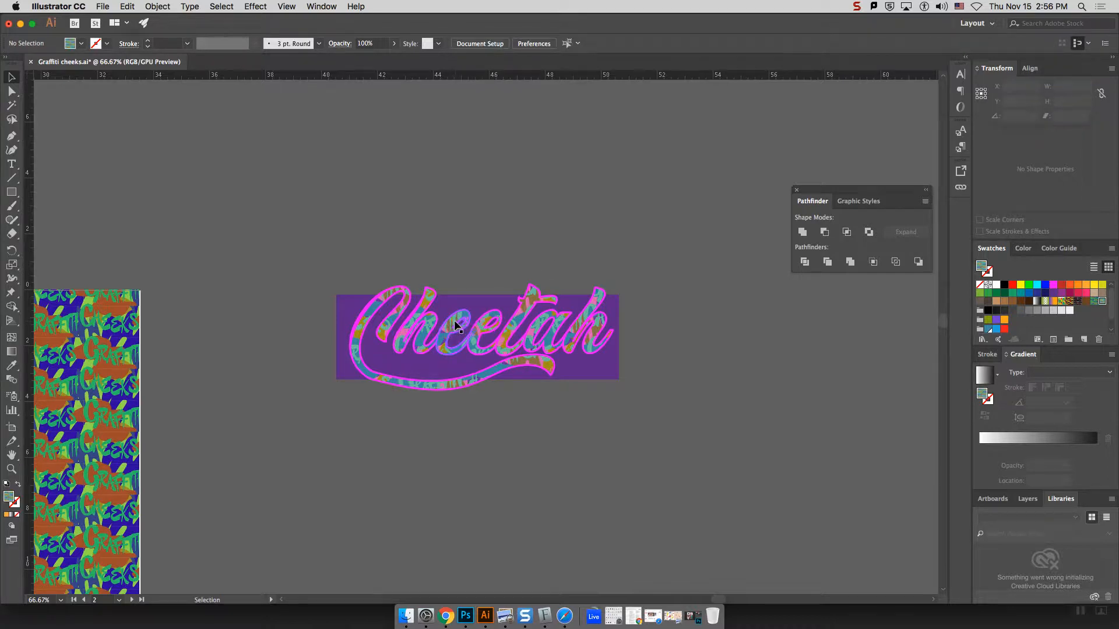
Fill the letters h, e, e, t, a and h of Cheetah, all except the C, with solid orange.
key(super+equal)
key(super+equal)
key(super+equal)
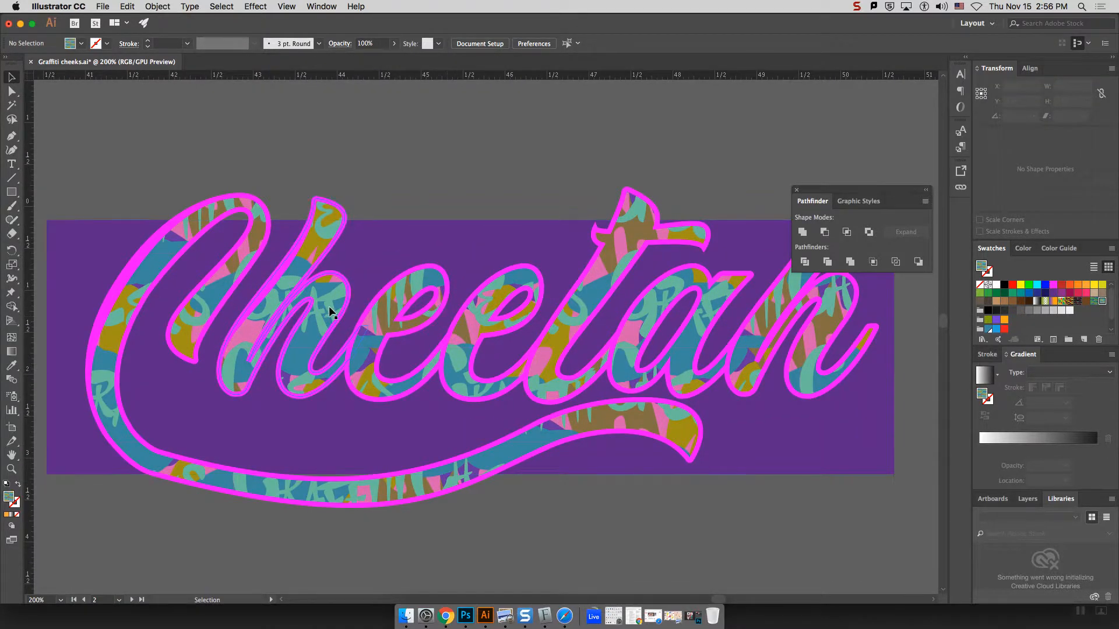
shift+click(329, 306)
shift+click(398, 298)
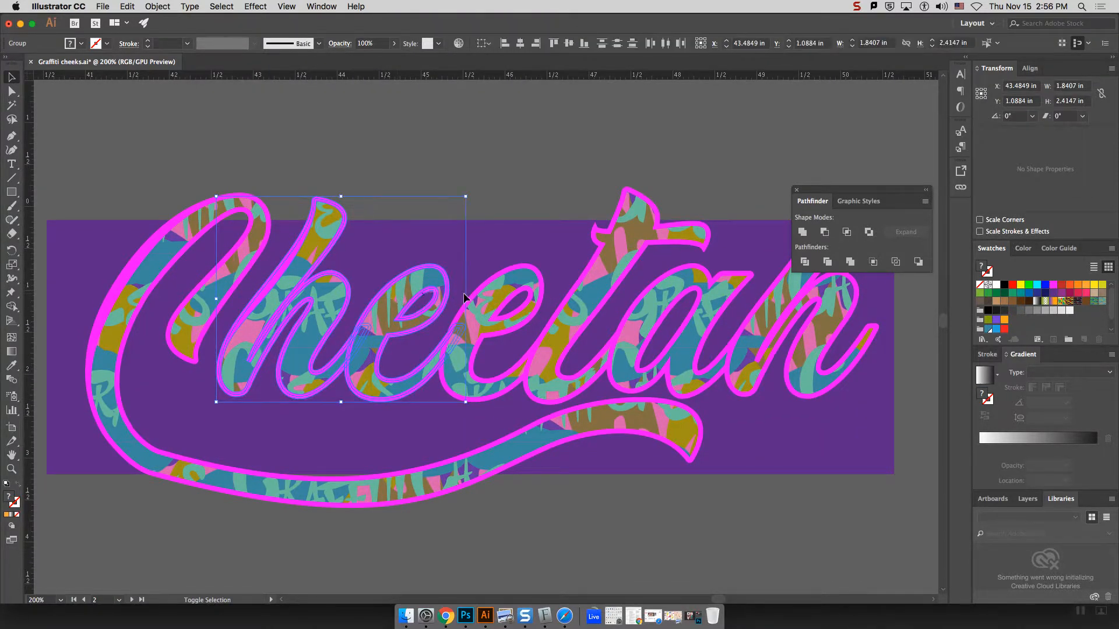
shift+click(475, 324)
shift+click(646, 294)
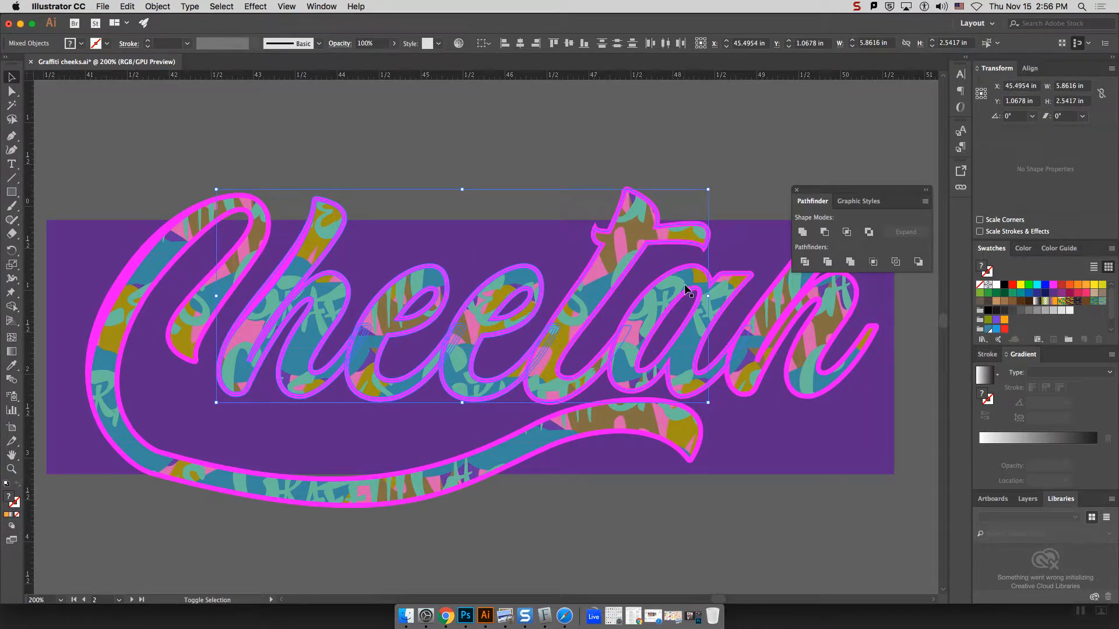
shift+click(684, 289)
shift+click(780, 295)
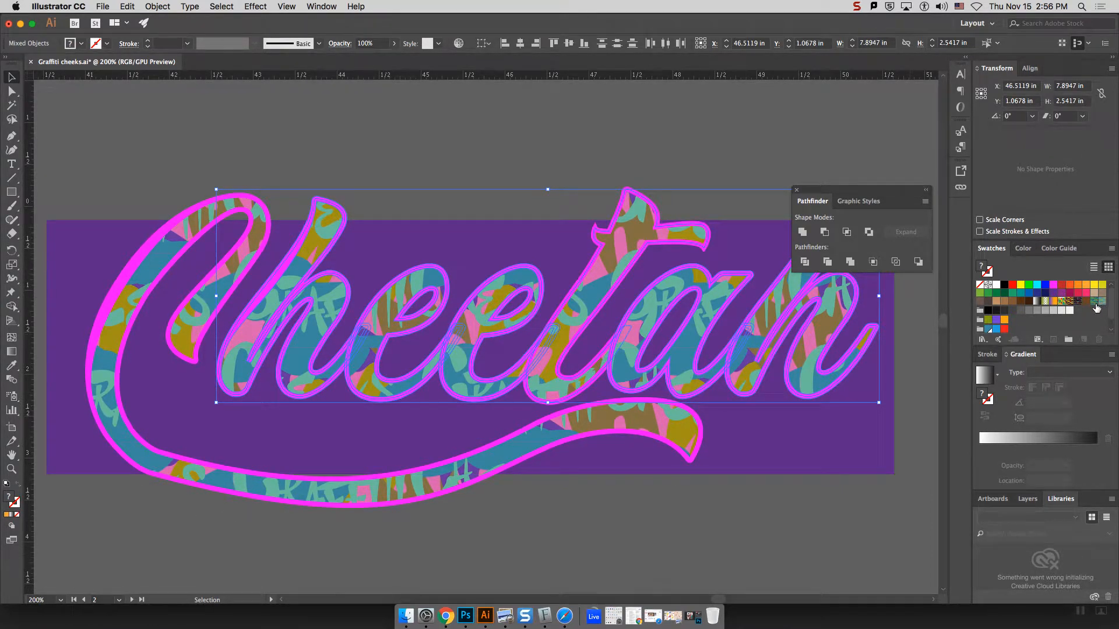
click(1077, 285)
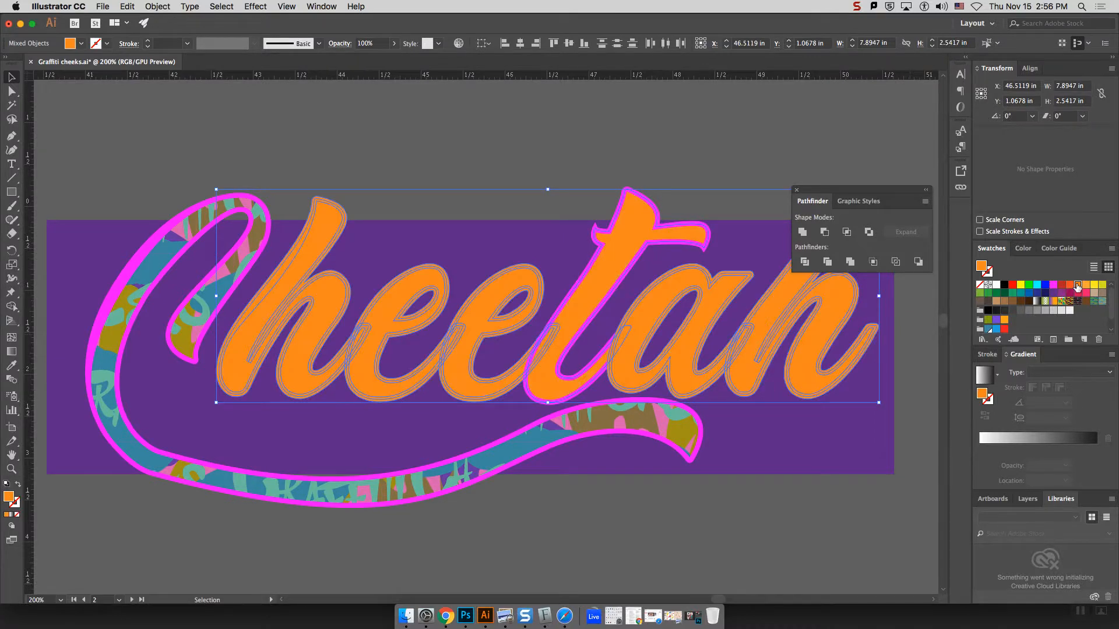
click(730, 151)
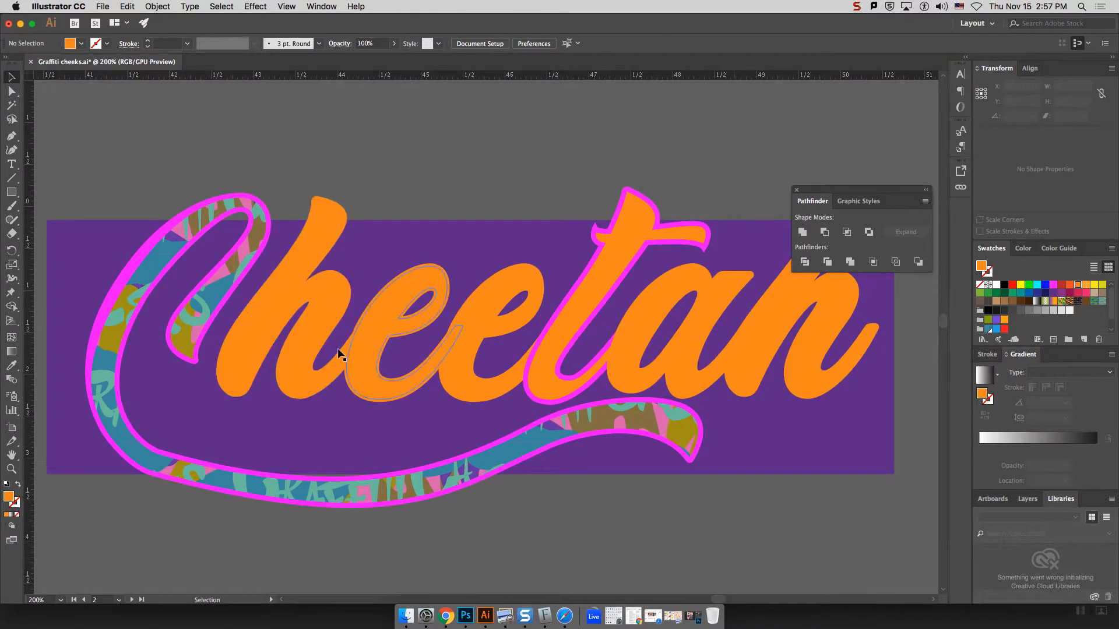
key(super+minus)
key(super+minus)
key(super+minus)
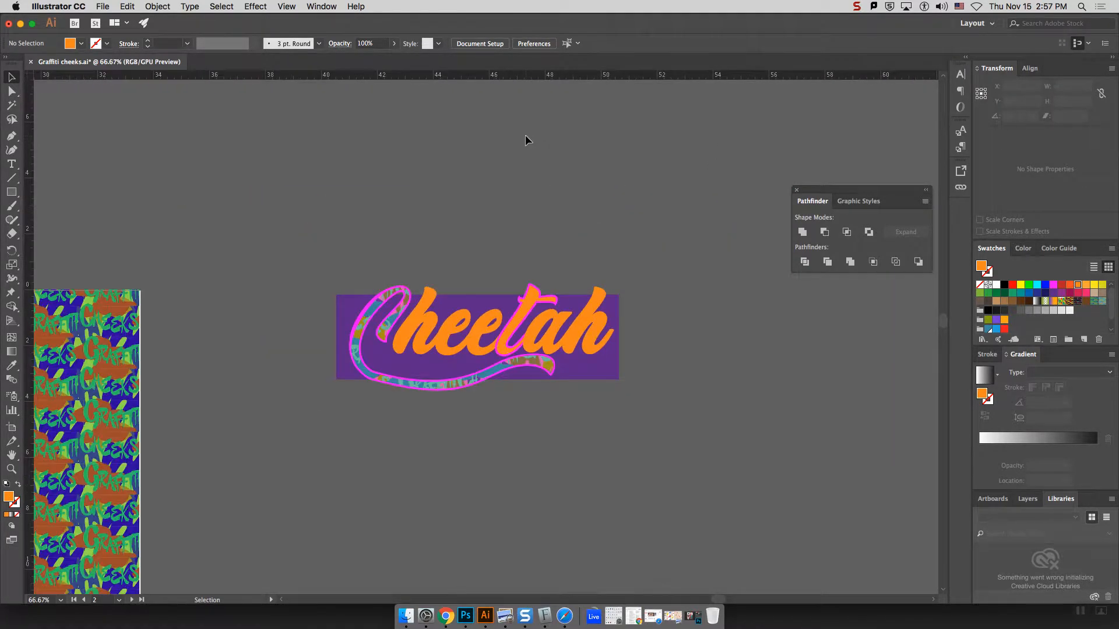
key(super+a)
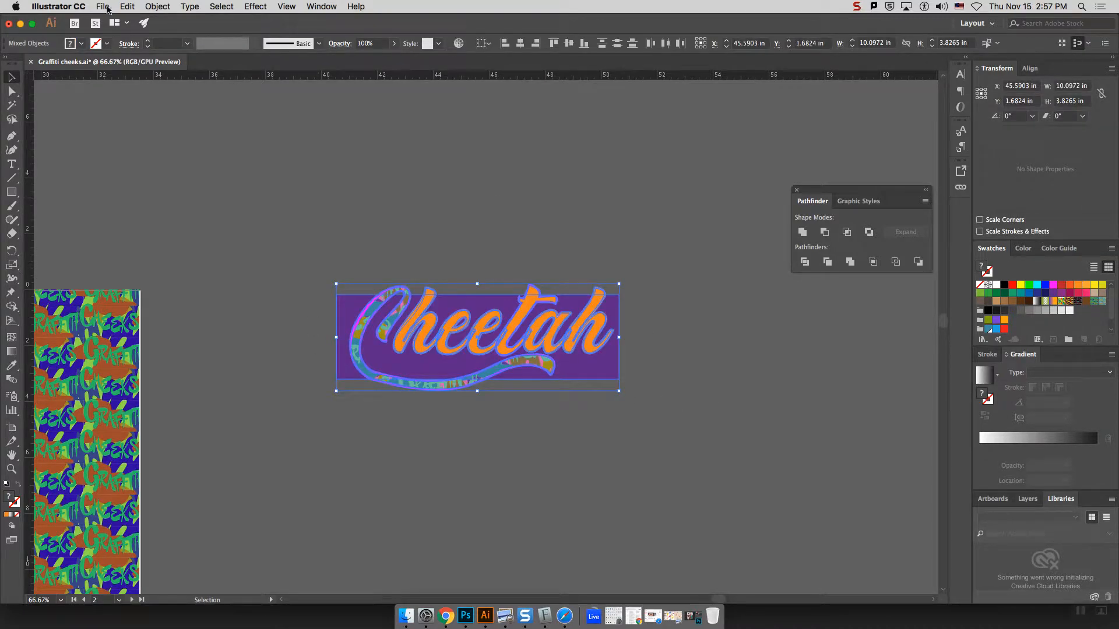
click(157, 6)
mouse_move(131, 3)
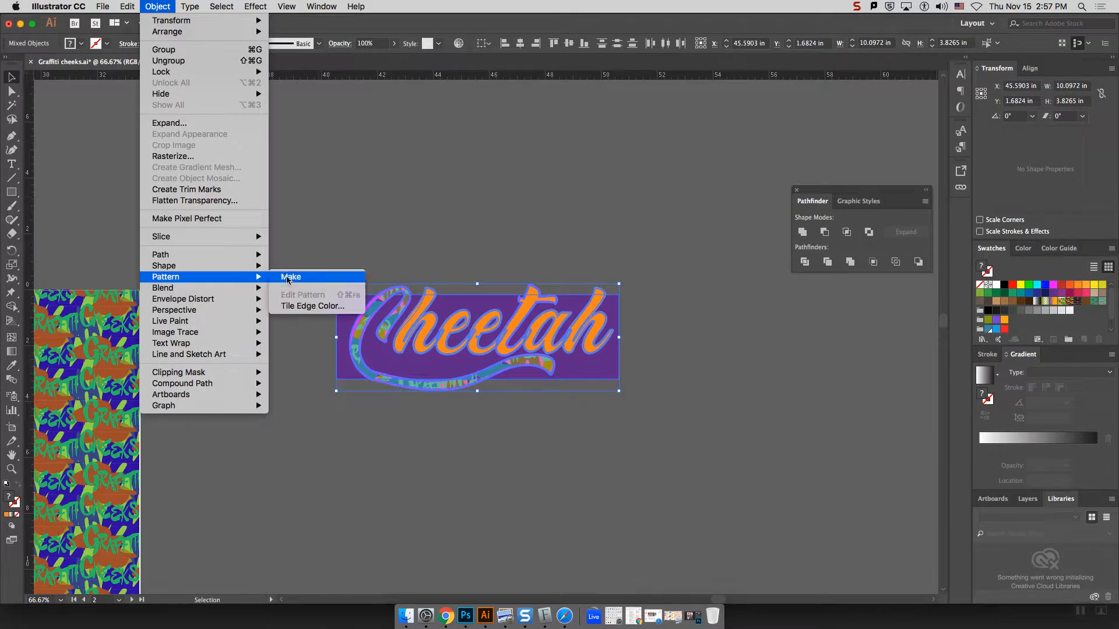
click(322, 224)
click(417, 289)
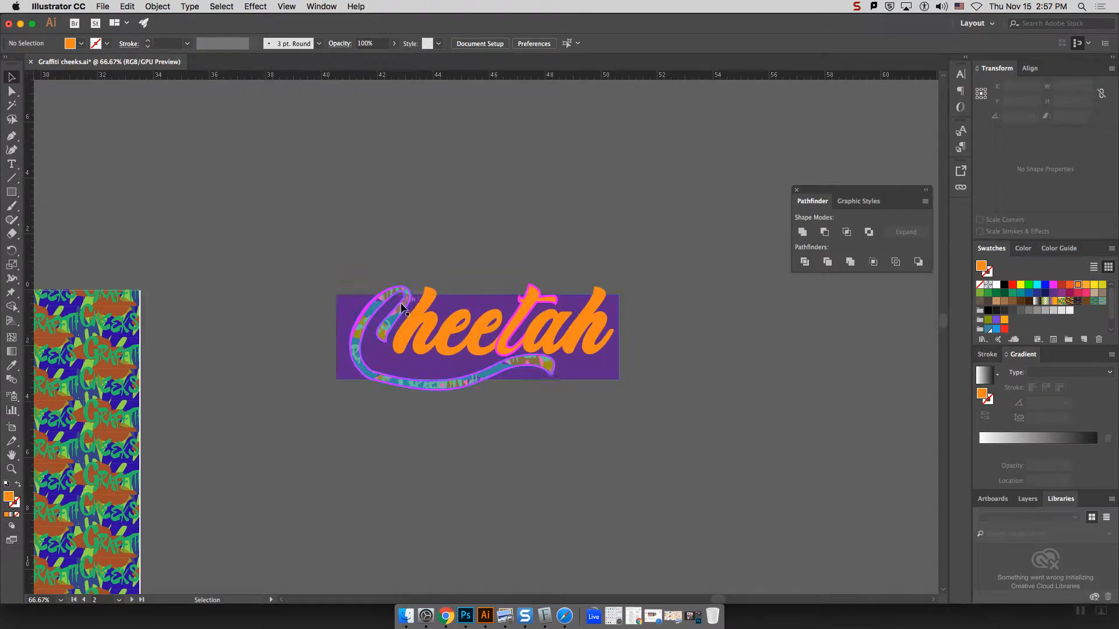
Expand the fill of the pattern-filled letter C.
click(405, 309)
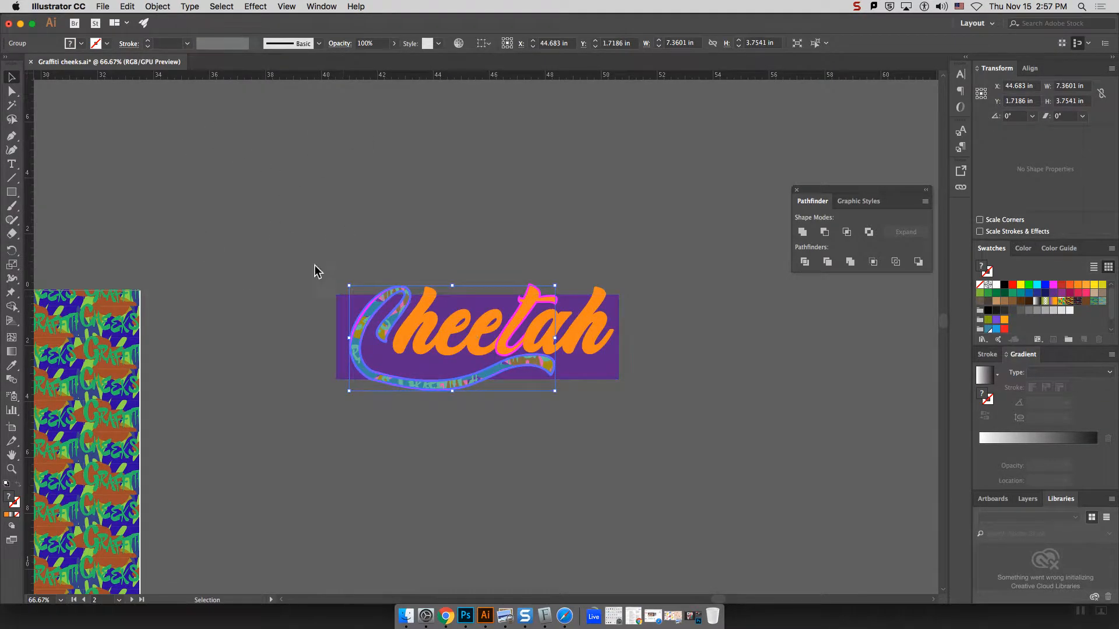
click(171, 5)
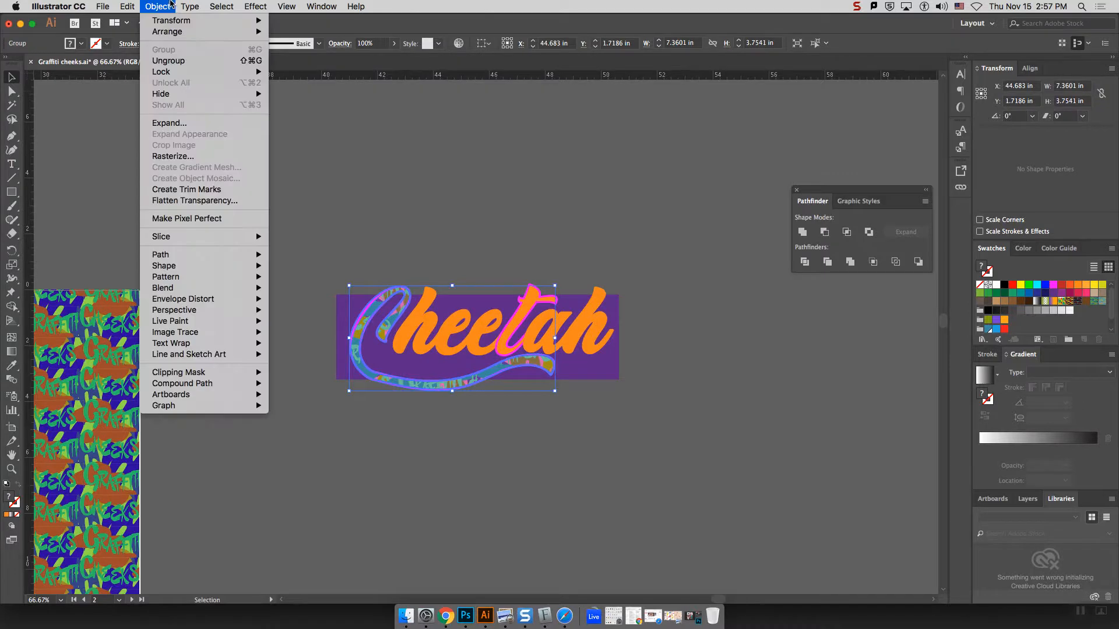
click(194, 123)
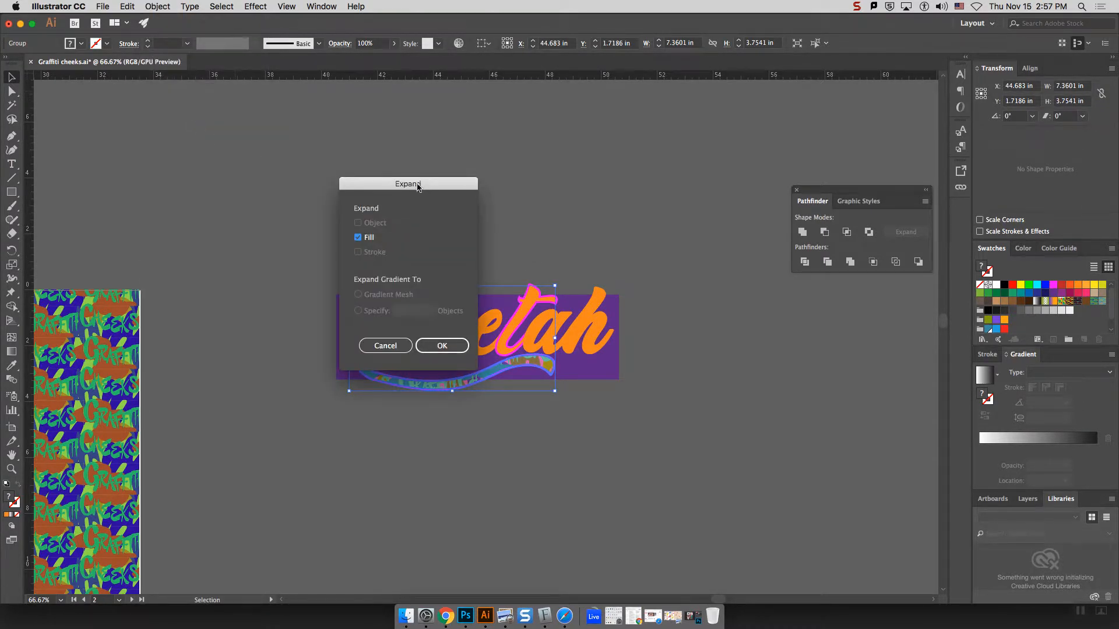
drag(417, 188, 553, 114)
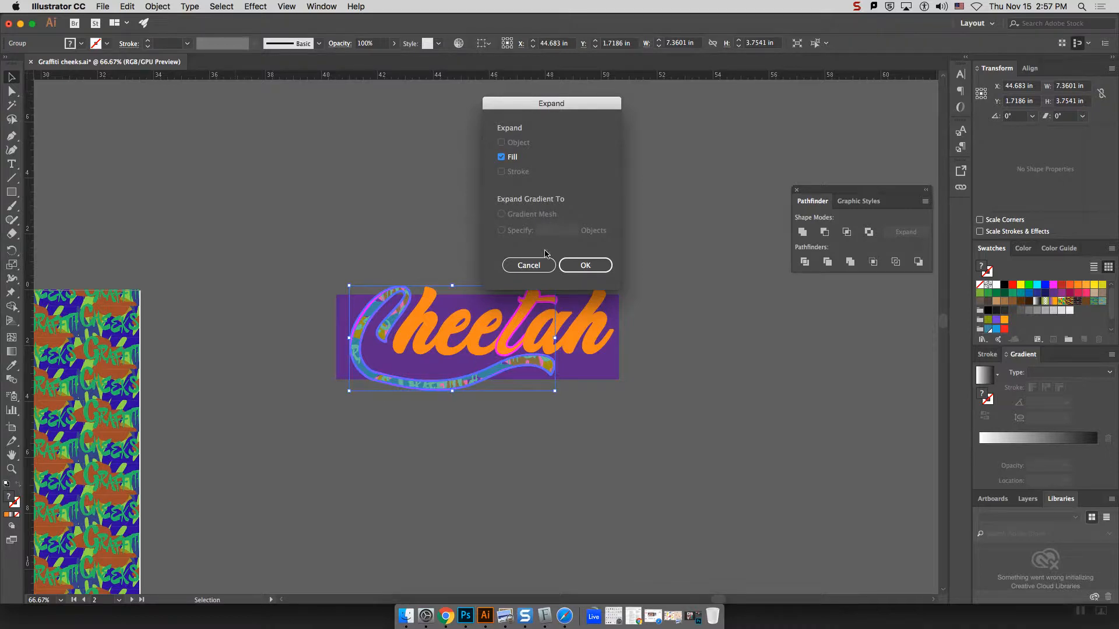
click(590, 267)
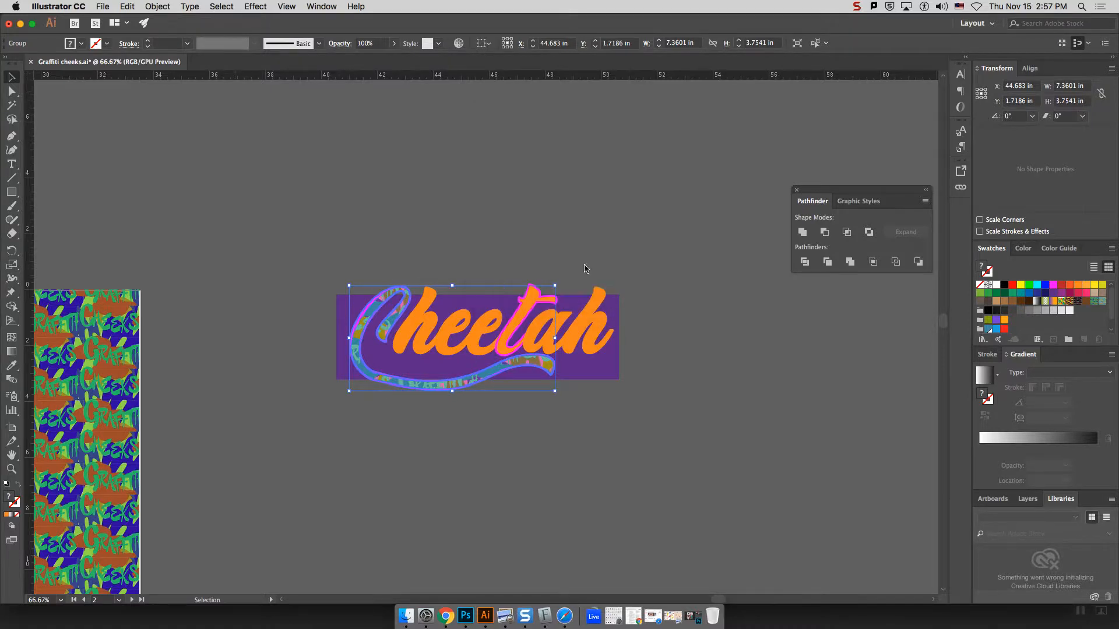
click(398, 421)
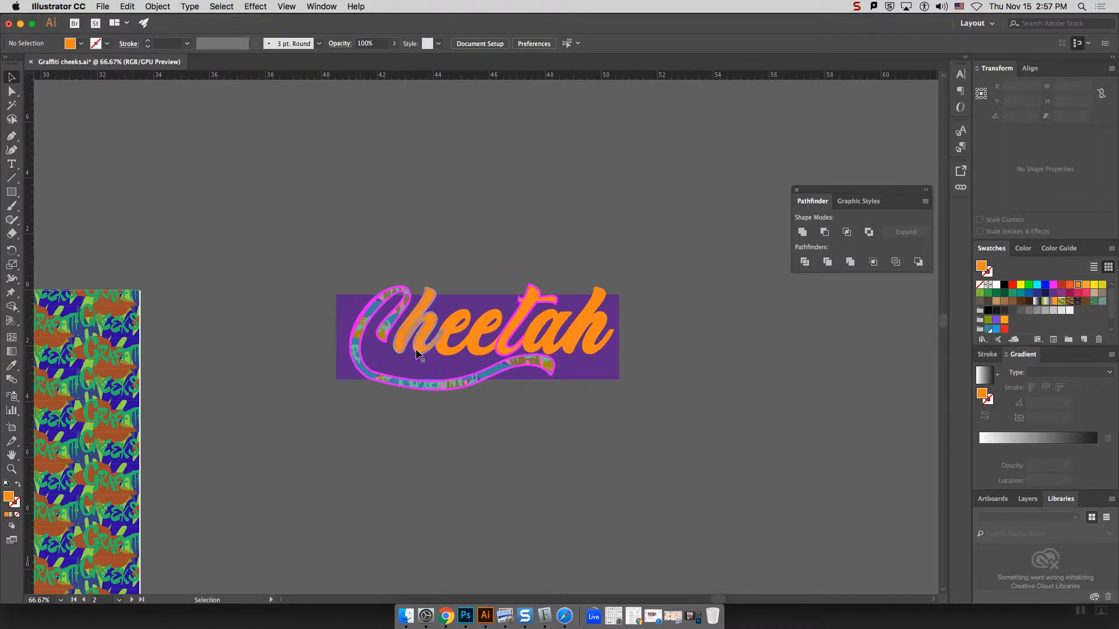
Examine the expanded graffiti fill along the C's swash up close.
key(super+equal)
key(super+equal)
key(super+equal)
key(super+equal)
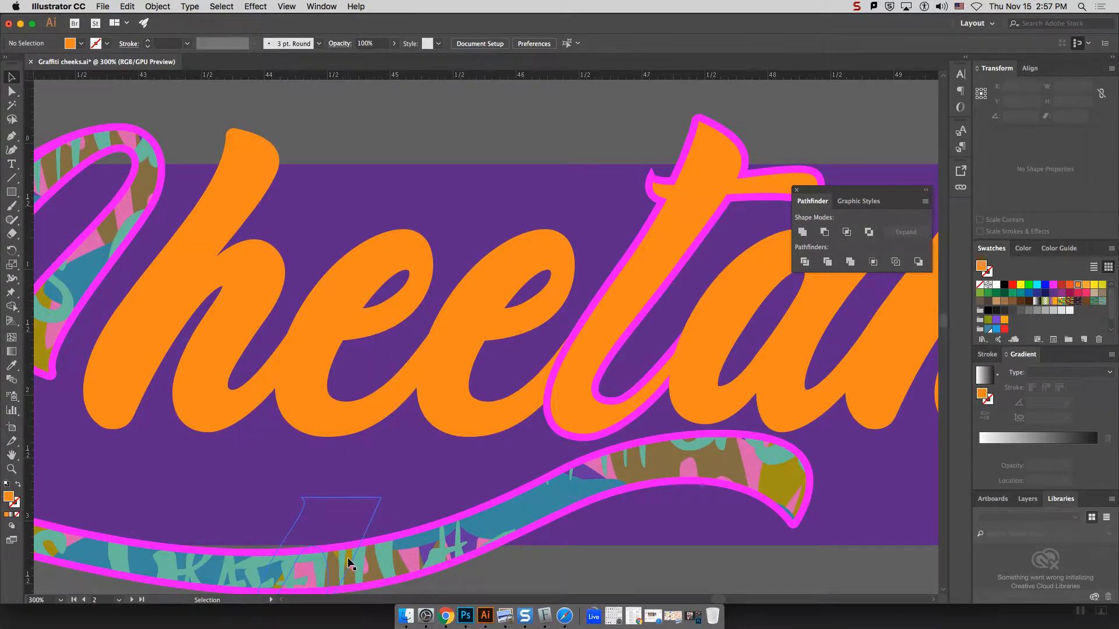
scroll(347, 557, right, 1)
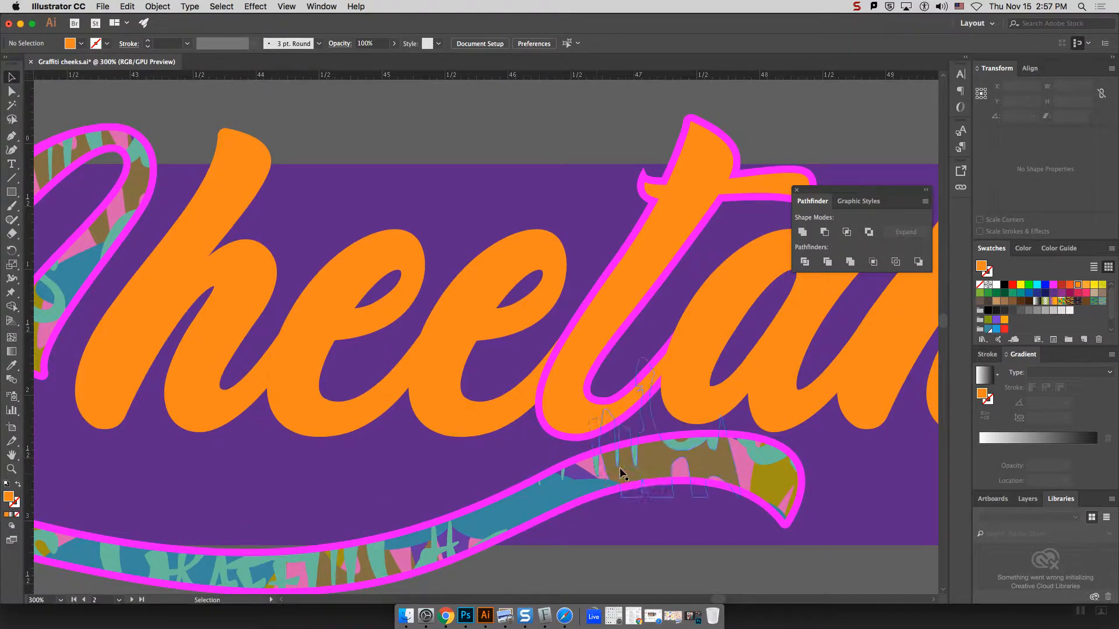
key(super+minus)
key(super+minus)
key(super+minus)
key(super+minus)
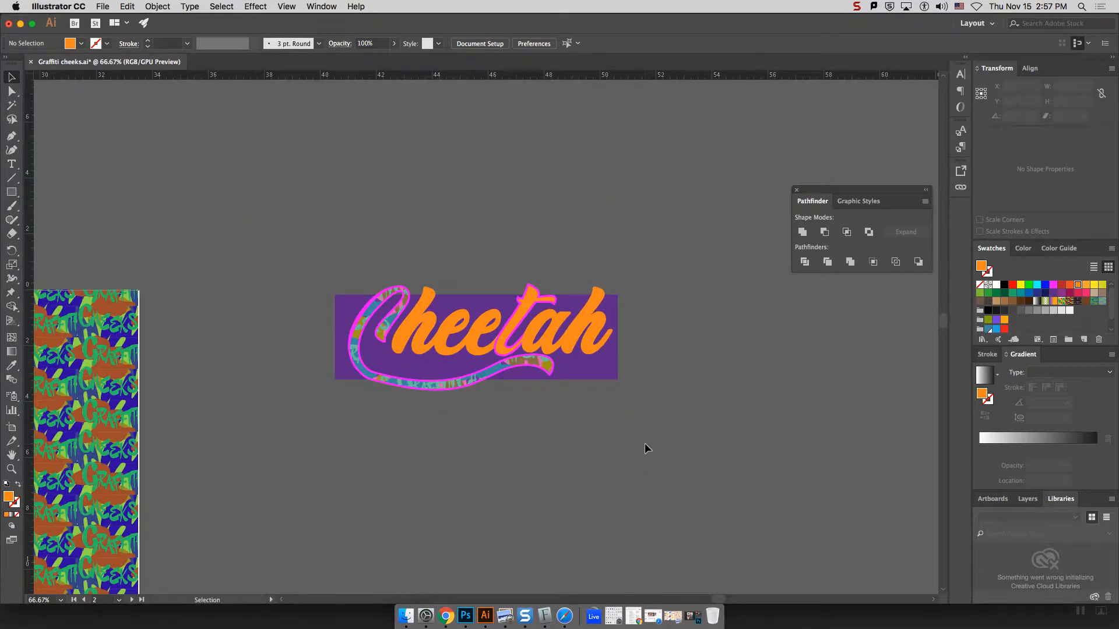
Make a new pattern from the whole Cheetah lettering together with its purple rectangle.
drag(621, 394, 386, 269)
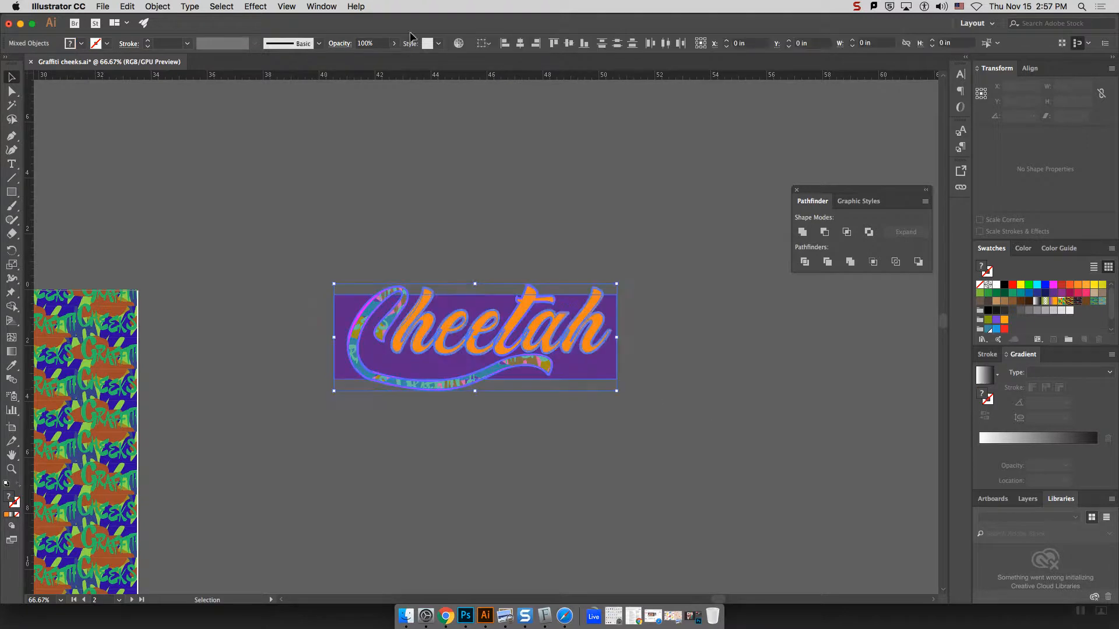
click(153, 6)
mouse_move(136, 6)
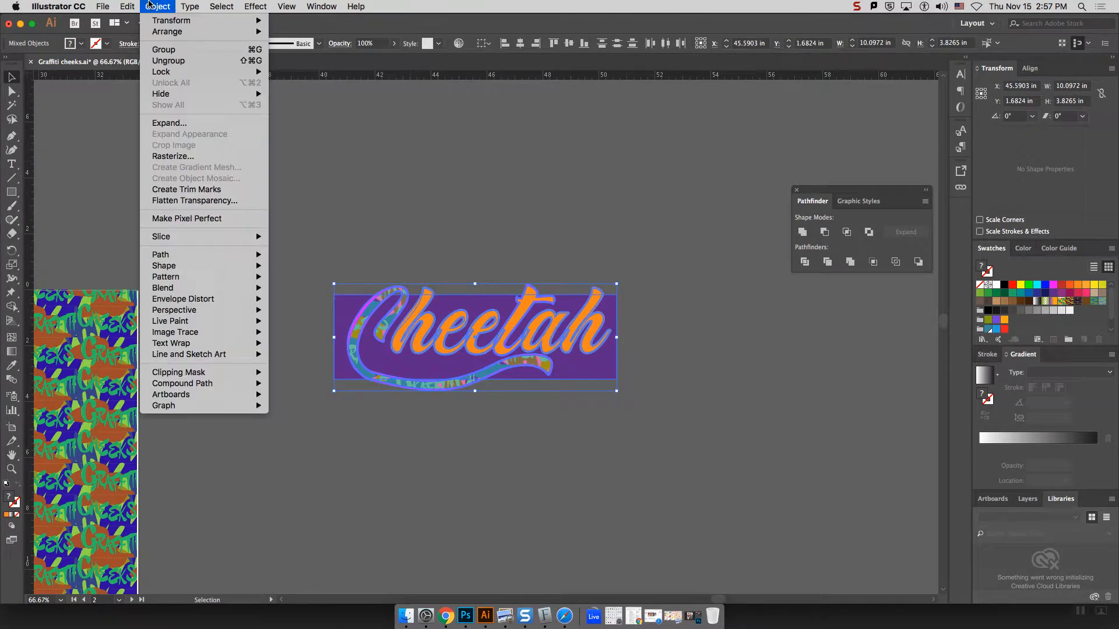
mouse_move(236, 278)
click(291, 277)
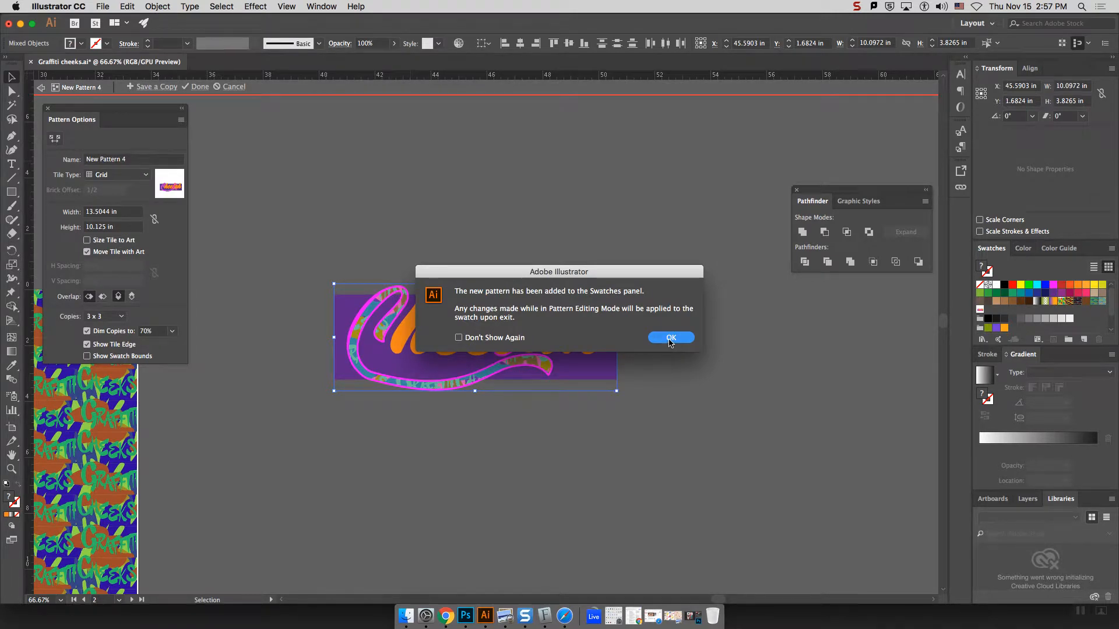
click(671, 338)
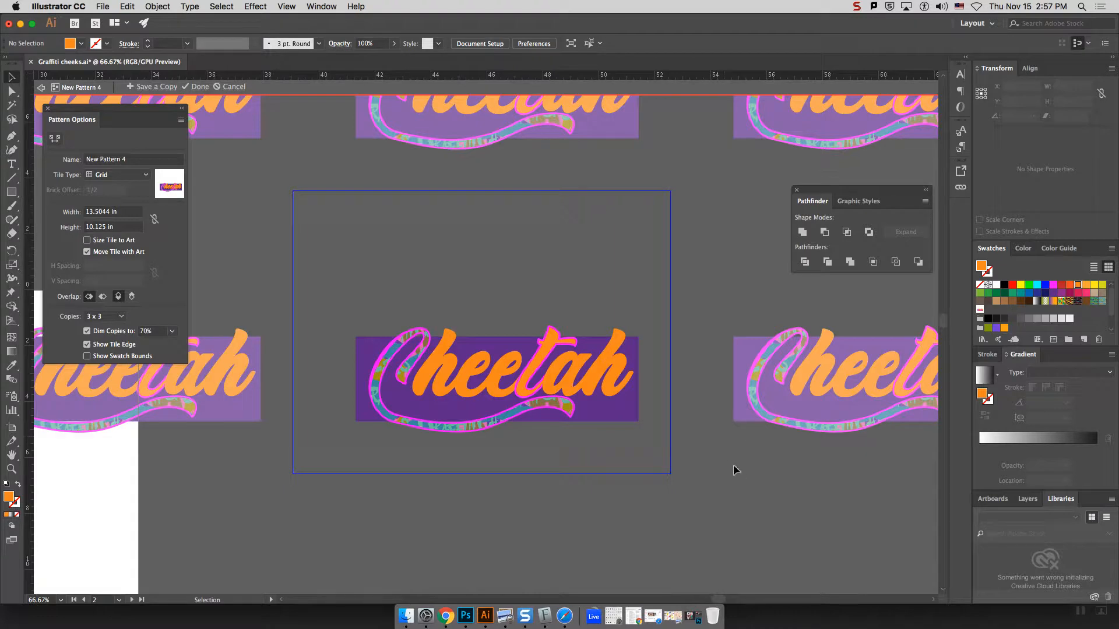
Size the pattern tile to the art and finish editing the pattern.
click(86, 240)
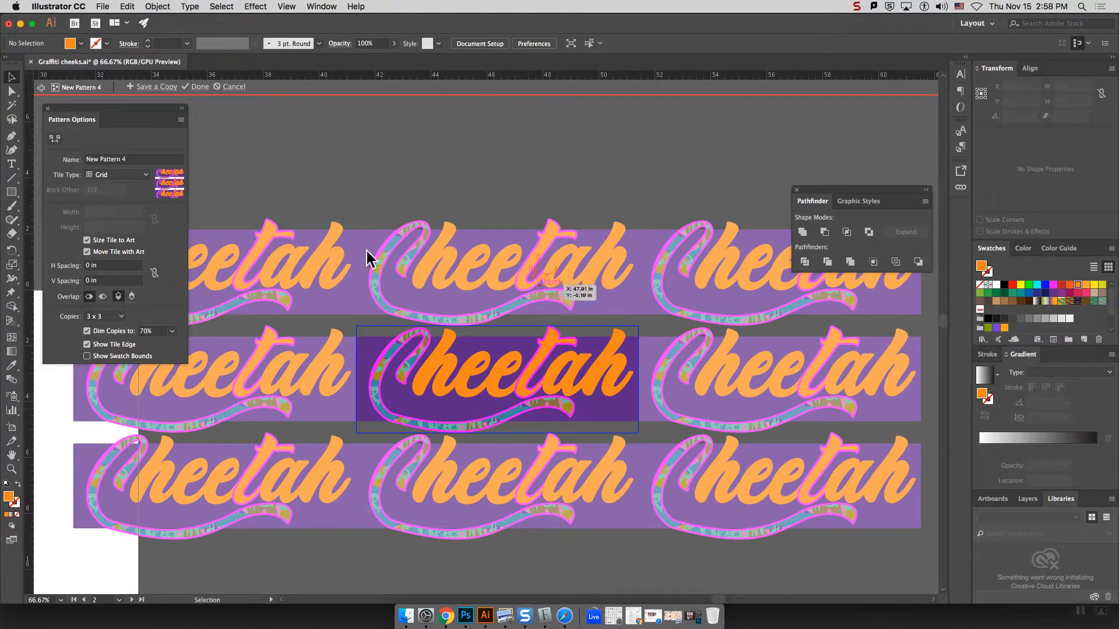
click(102, 267)
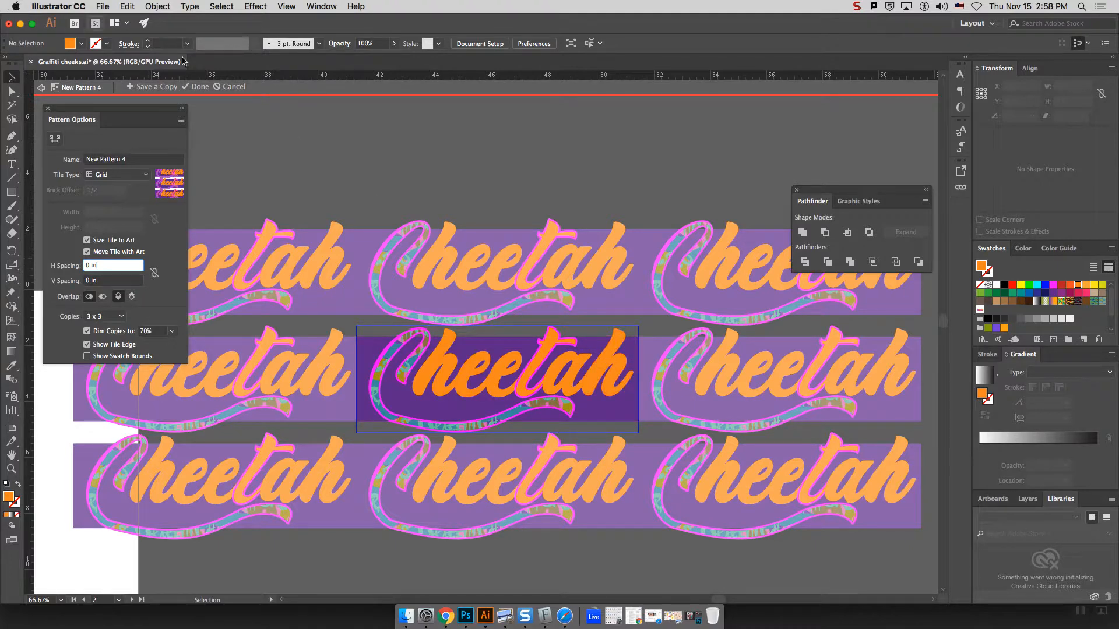
click(200, 87)
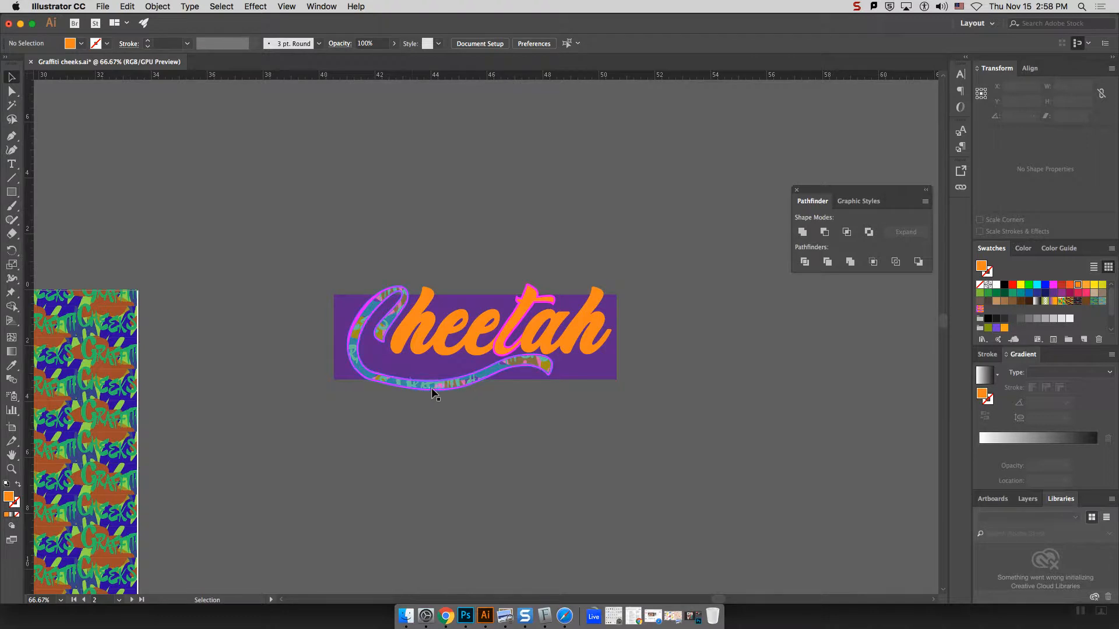
click(171, 7)
key(Escape)
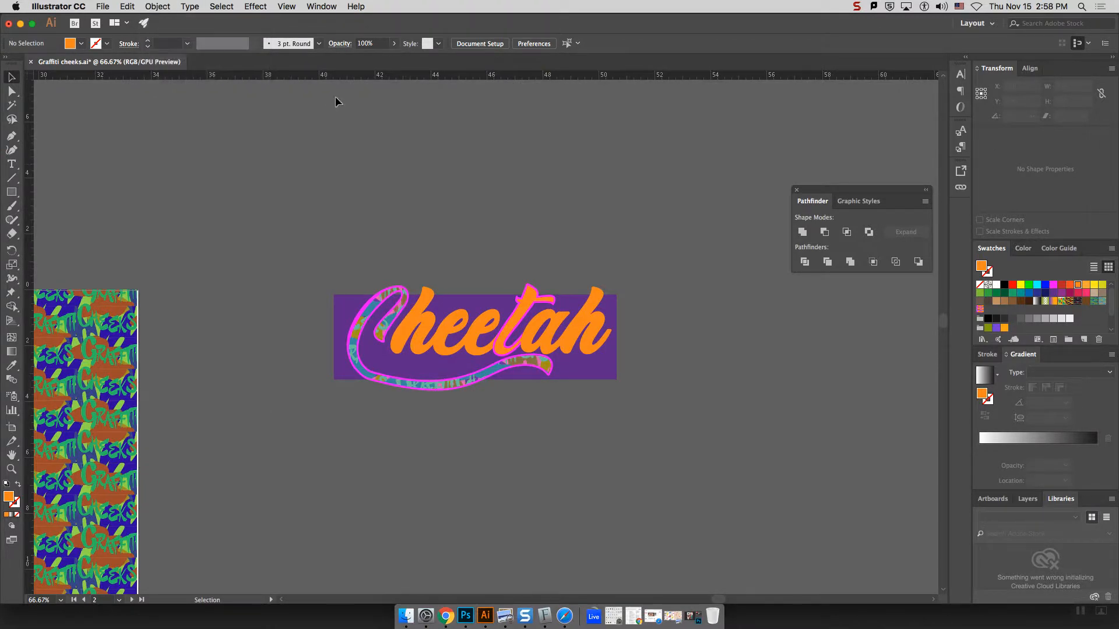
click(470, 342)
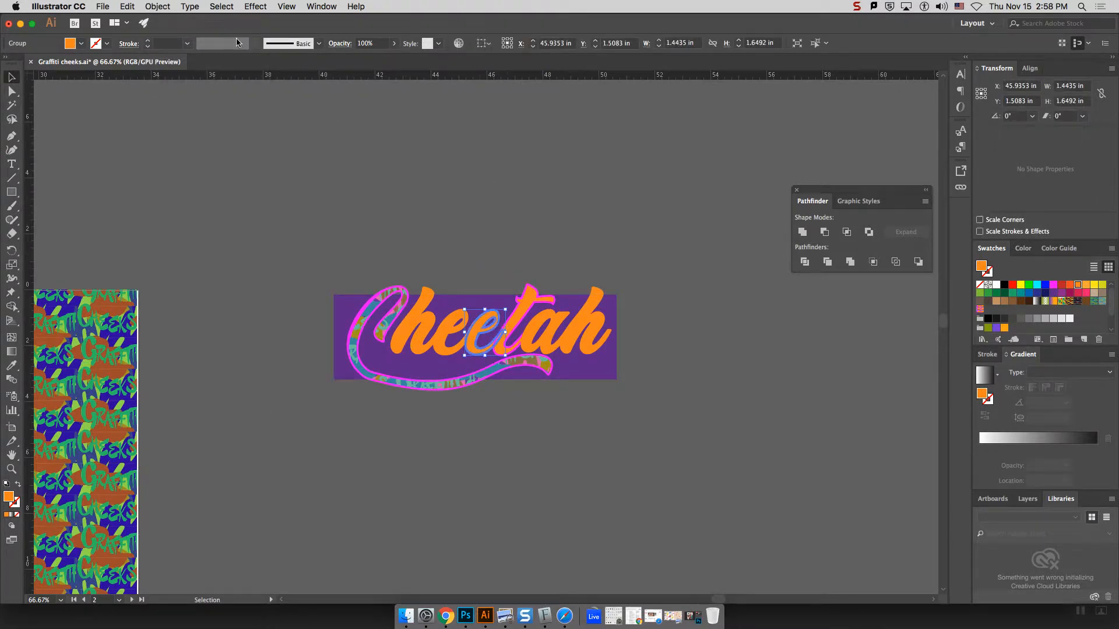
click(156, 6)
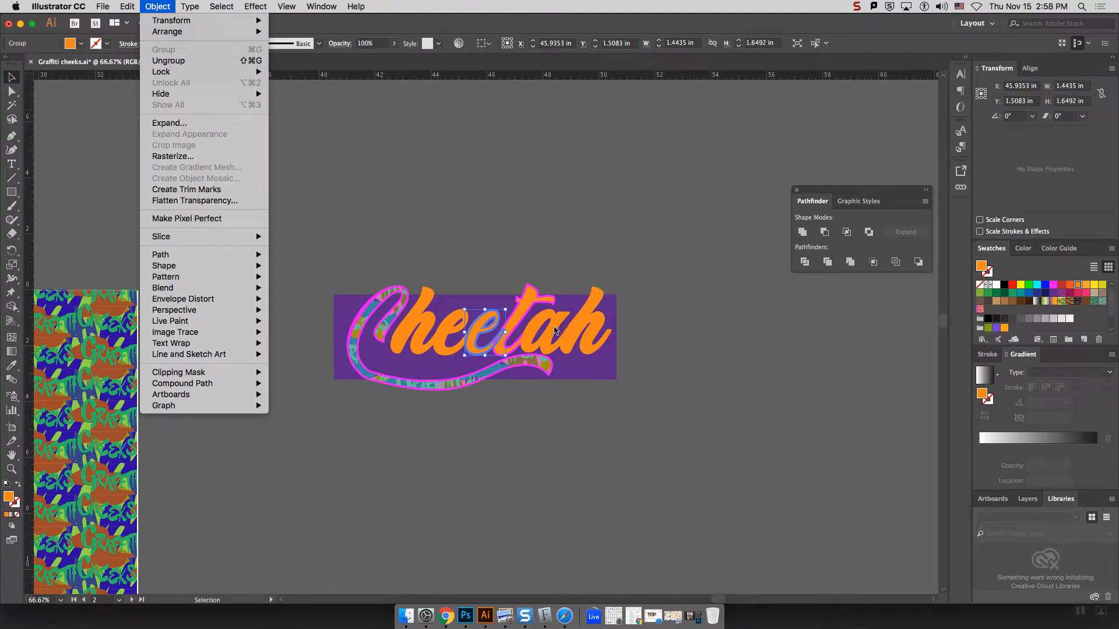
click(440, 237)
Move the letter C out above the Cheetah lettering and ungroup it twice.
drag(385, 350, 434, 212)
key(super+equal)
key(super+equal)
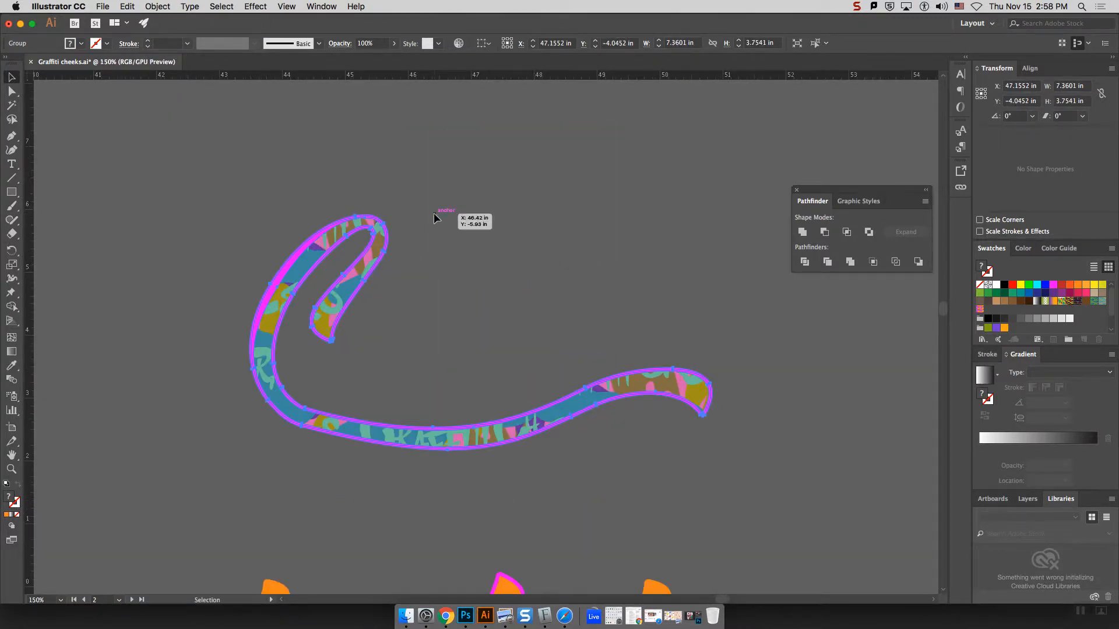
right_click(293, 405)
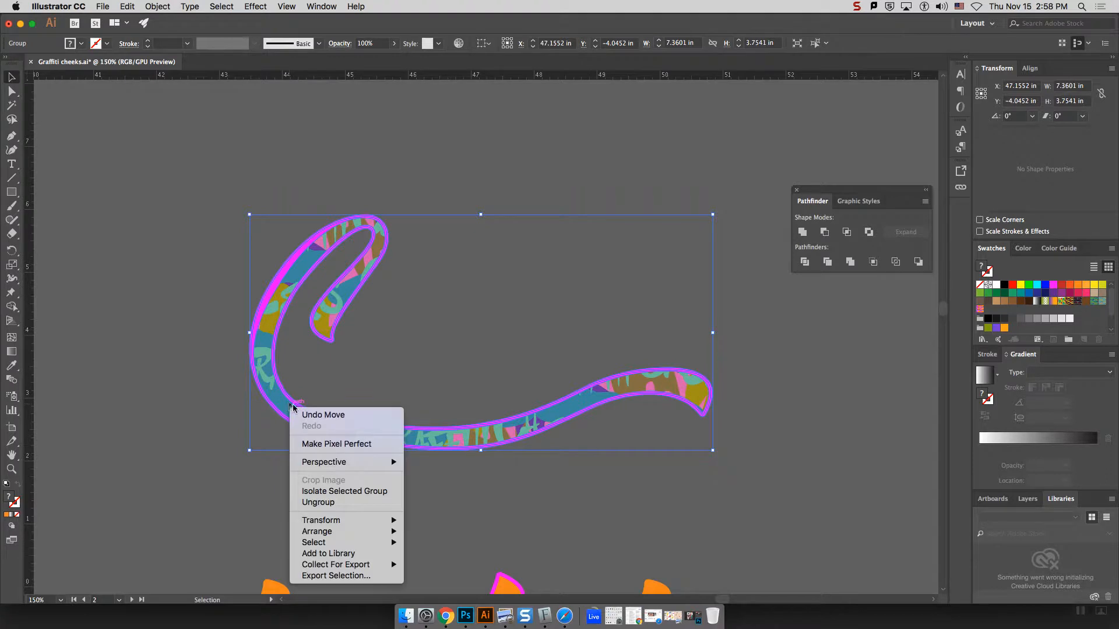
click(318, 502)
right_click(296, 427)
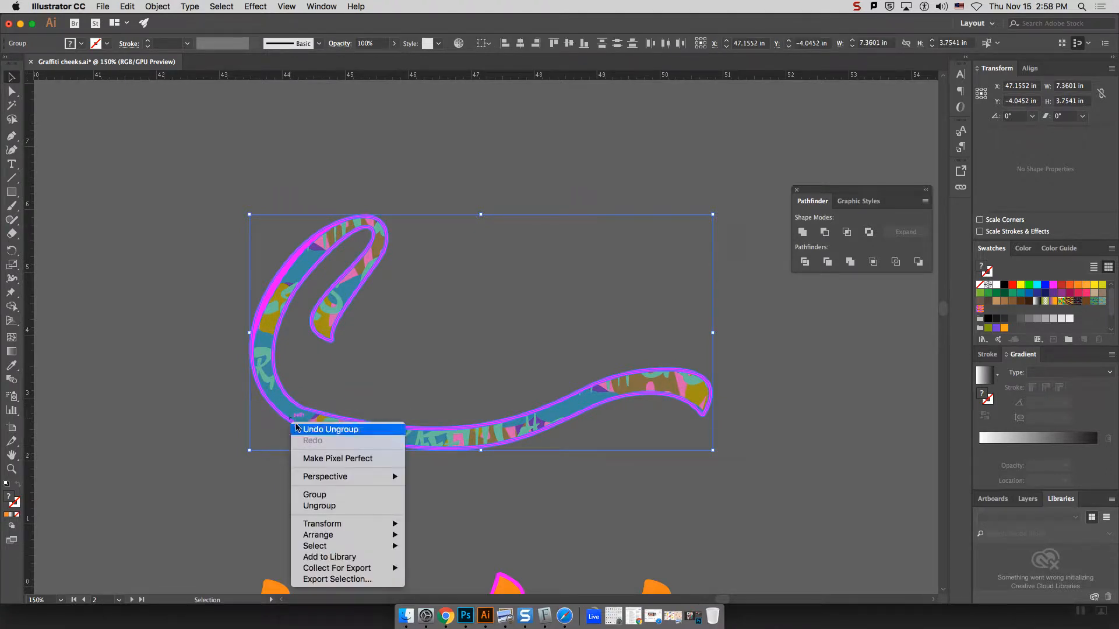
click(319, 505)
click(267, 464)
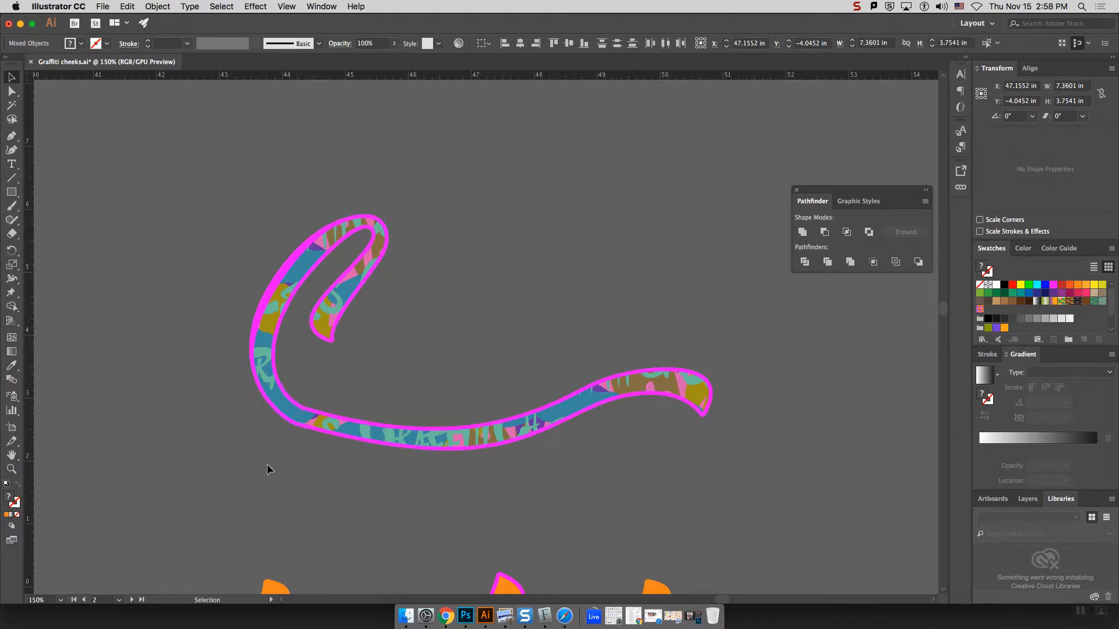
Release the clipping mask on the C's graffiti pattern fill.
click(294, 412)
right_click(300, 418)
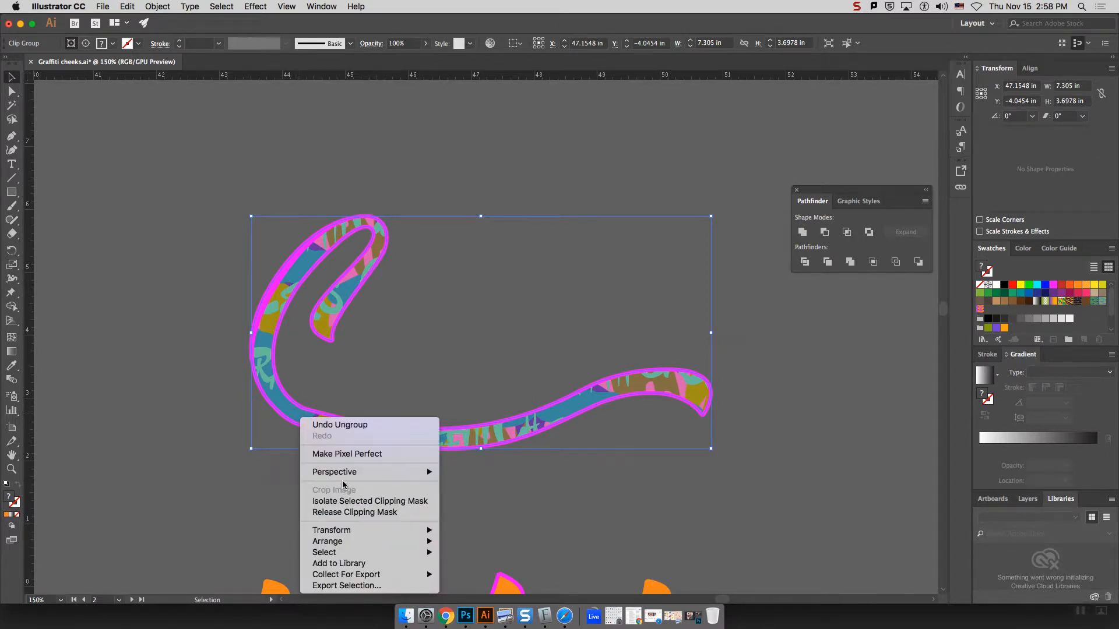
click(357, 514)
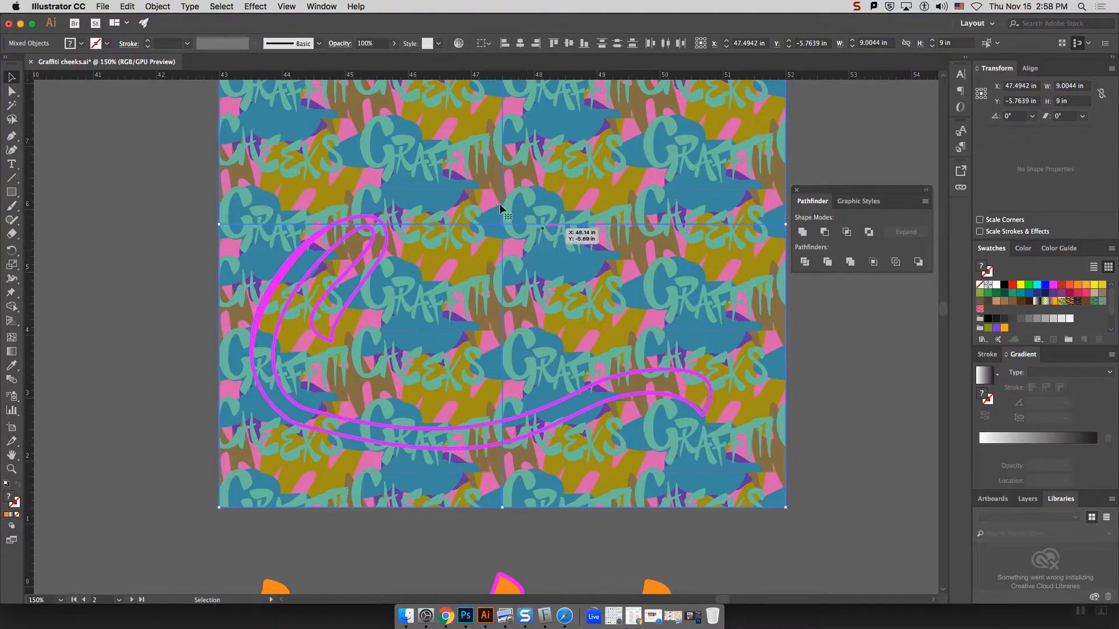
Delete the released C outline and its graffiti pattern artwork above the Cheetah lettering.
key(super+minus)
key(super+minus)
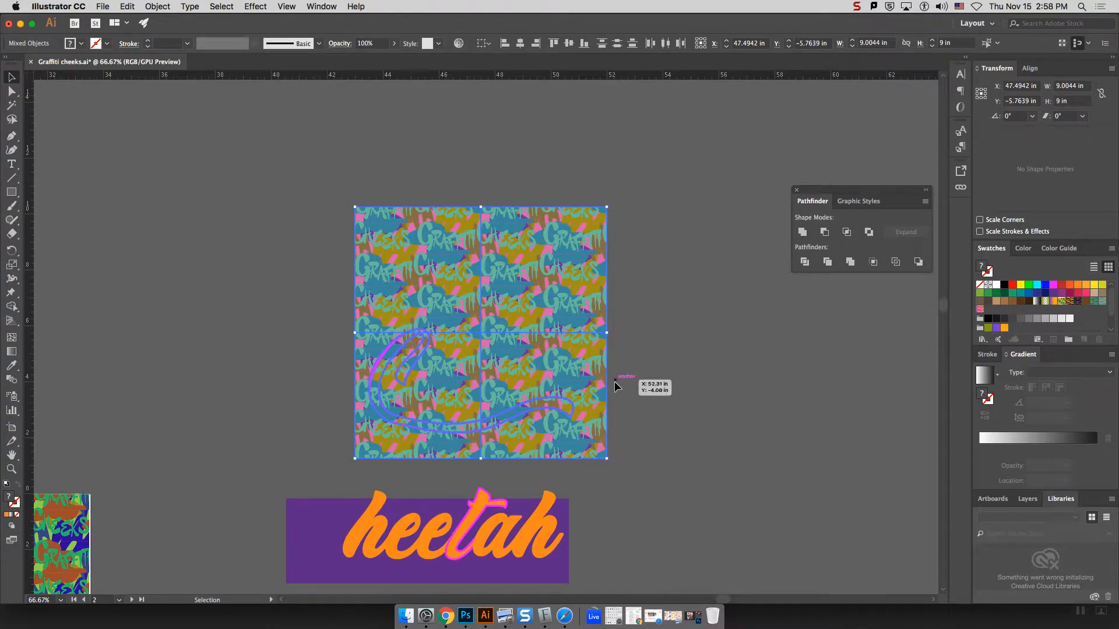
key(Delete)
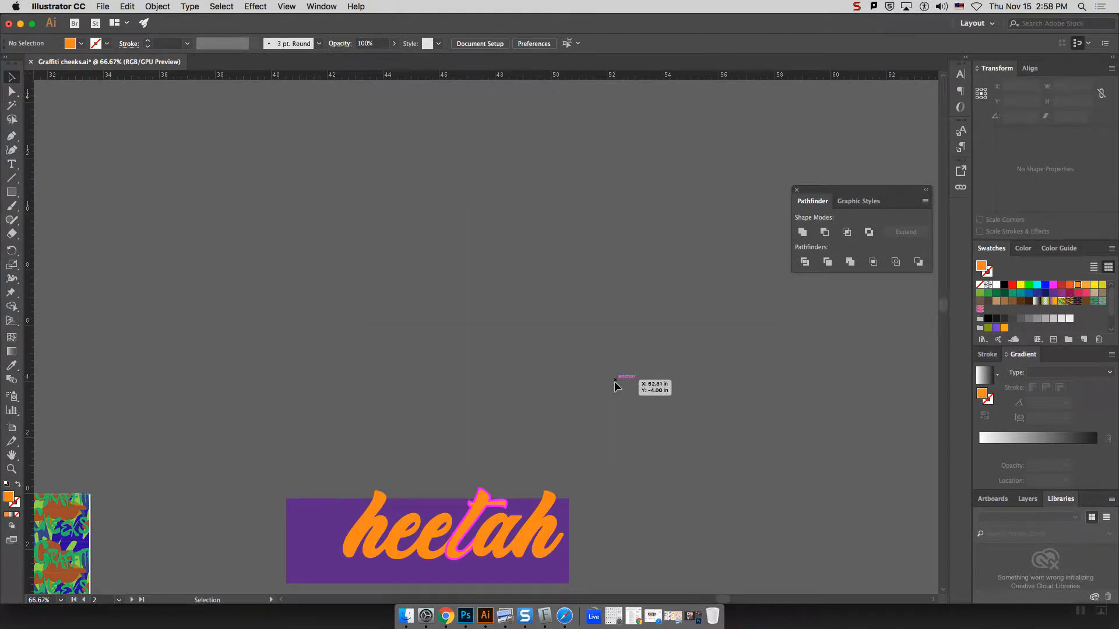
key(super+minus)
key(v)
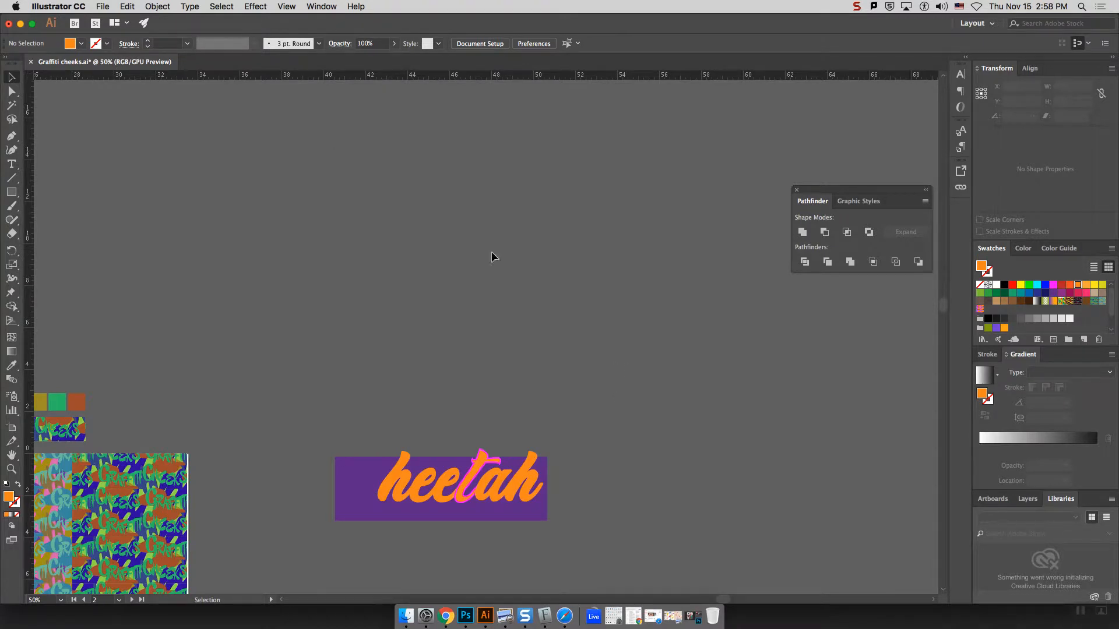
Minimise the artwork window, switch to Chrome and review the Finish Final Projects and Print requirements in the Moodle assignment.
click(21, 25)
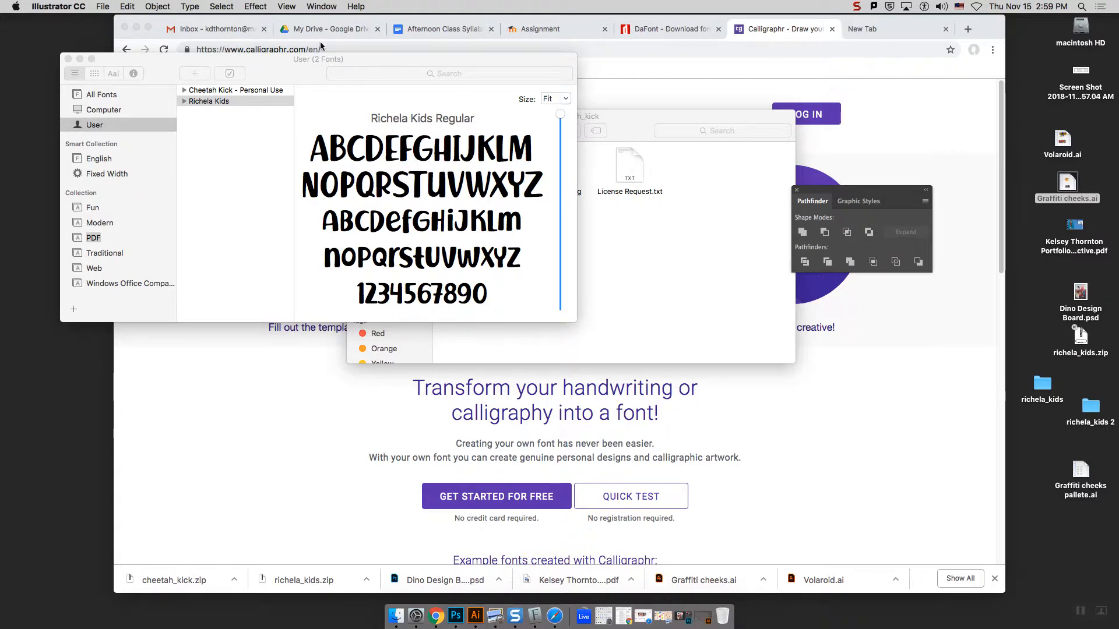
click(433, 27)
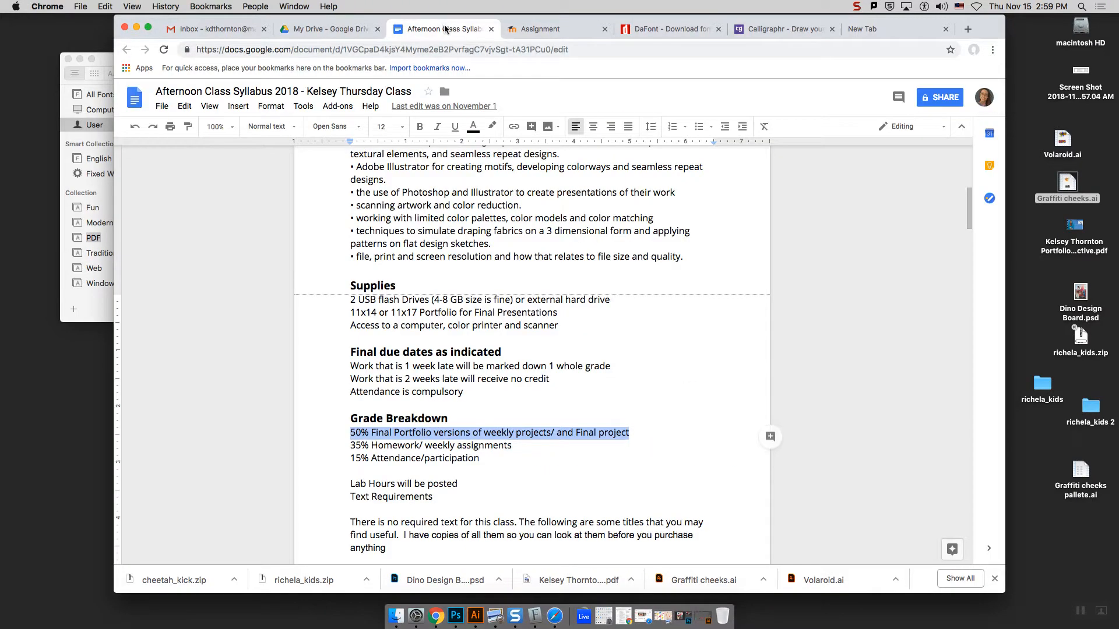
click(534, 32)
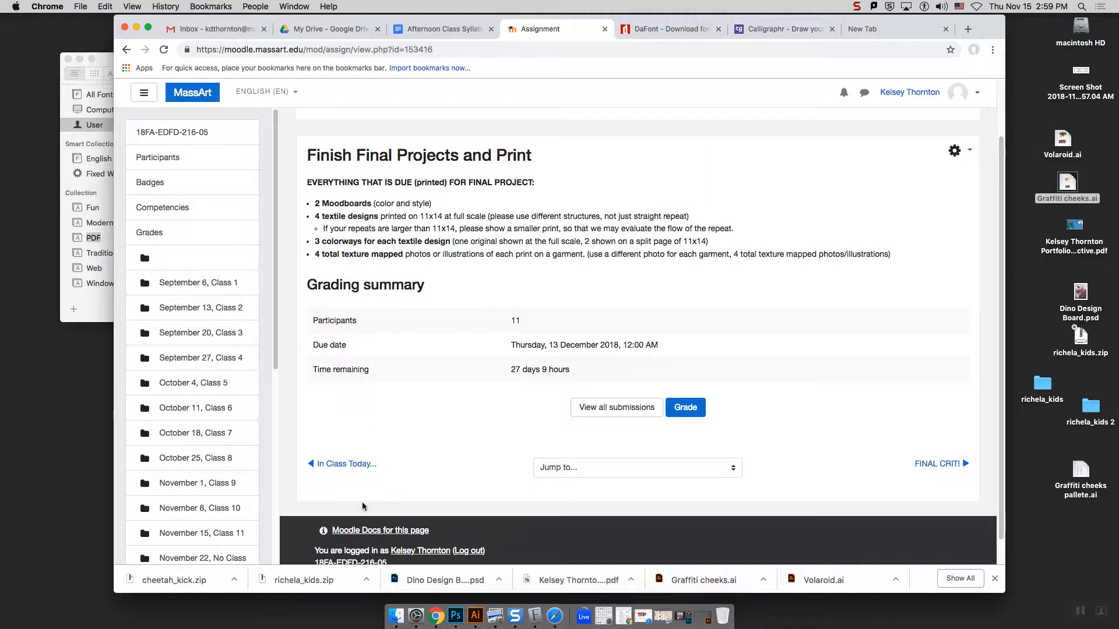
scroll(438, 410, down, 1)
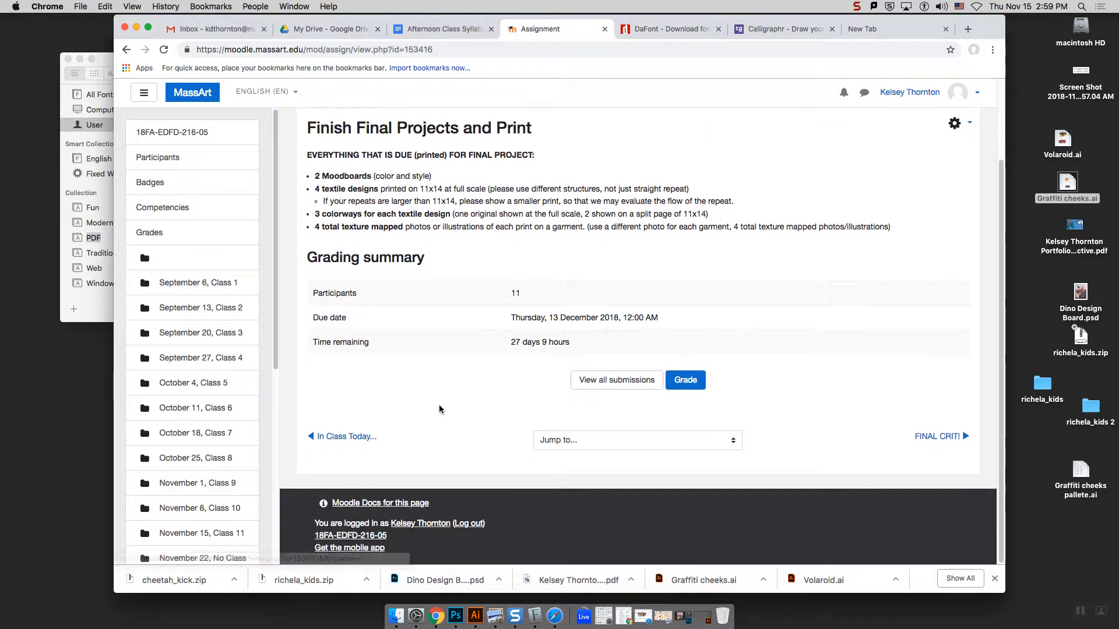
scroll(439, 409, up, 2)
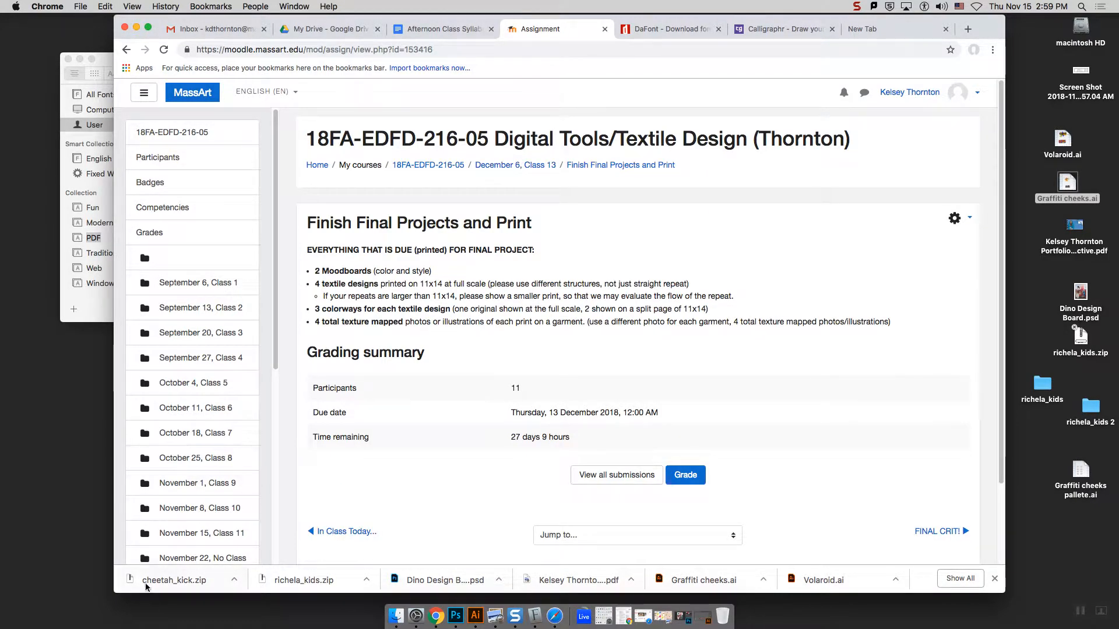
Highlight the reprint instruction in the November 15, Class 11 section and open the page of projects required in the Final Portfolio.
click(195, 532)
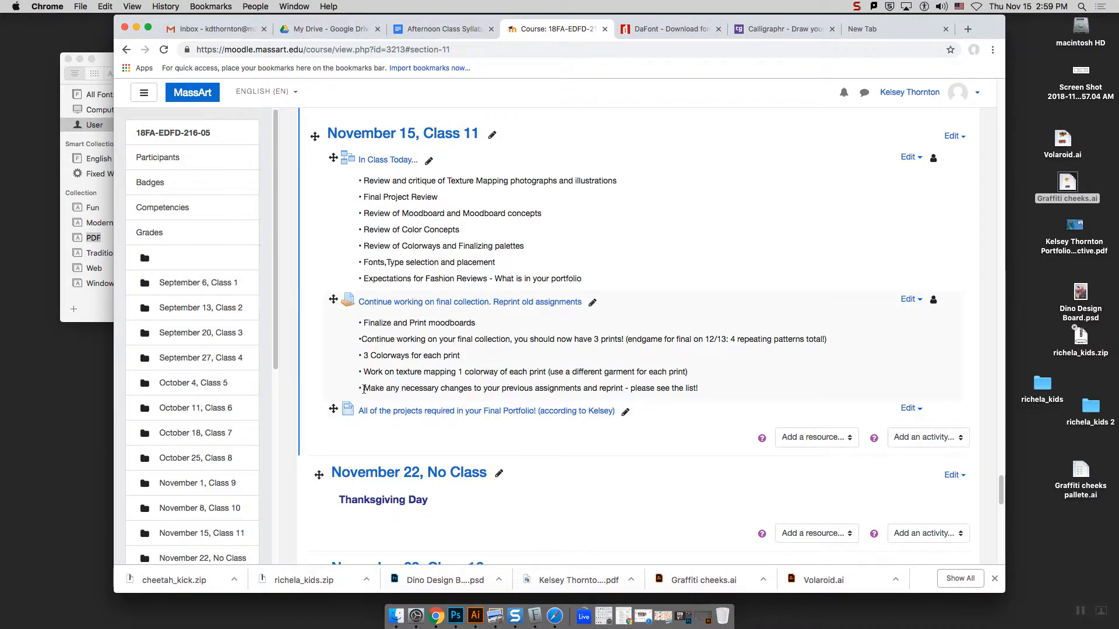
drag(363, 389, 699, 395)
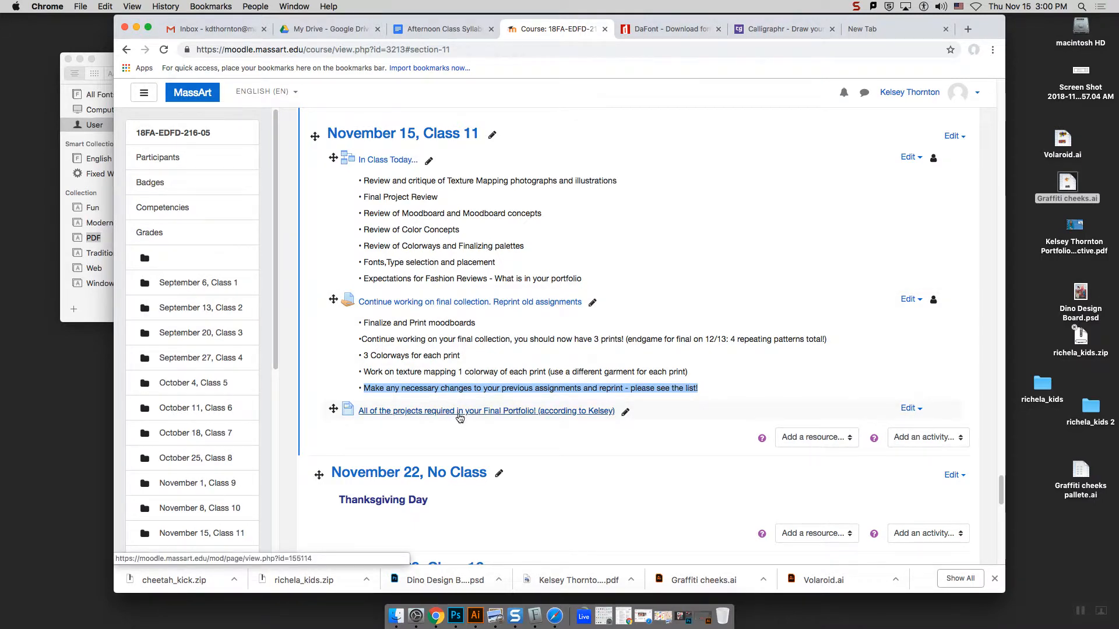
click(394, 414)
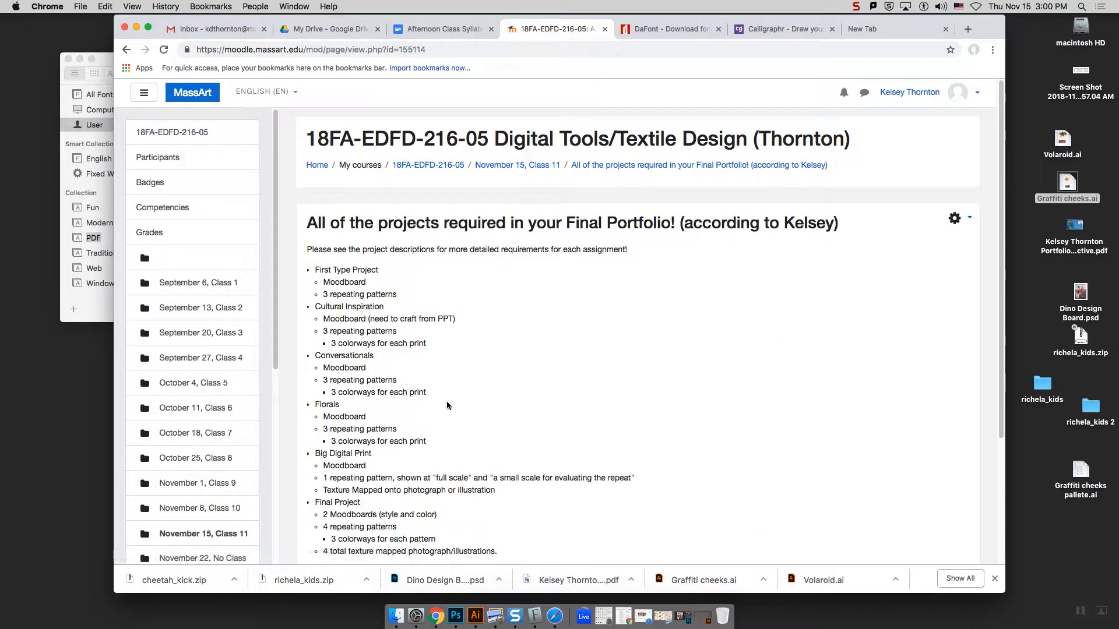
Look through the required Final Portfolio projects and highlight the note in brackets in the page heading.
scroll(560, 256, down, 1)
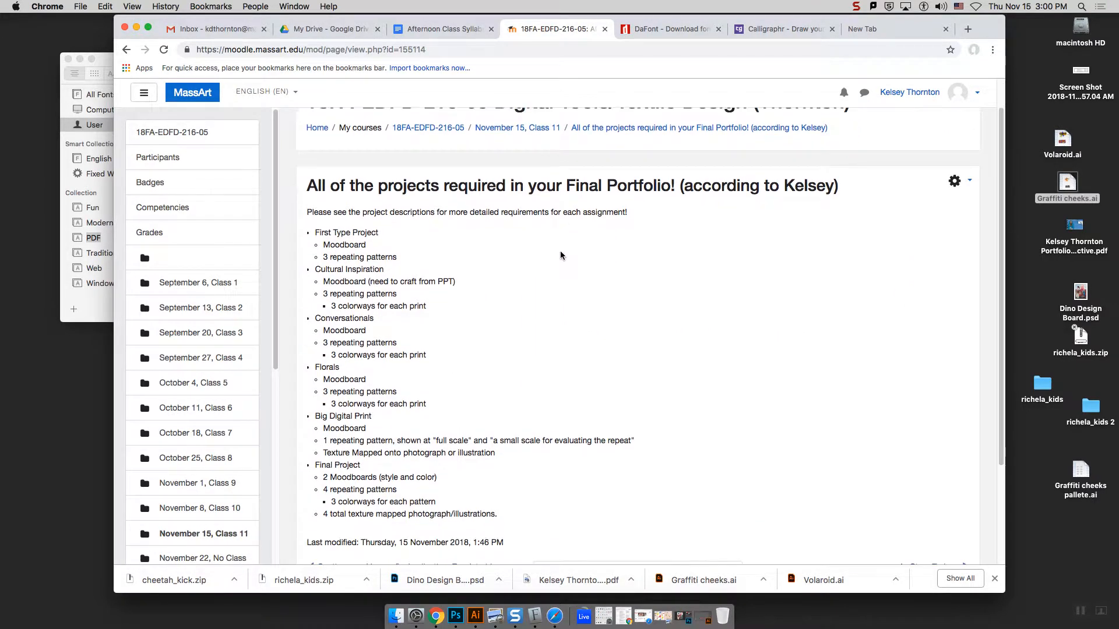
scroll(561, 255, down, 1)
scroll(561, 258, up, 2)
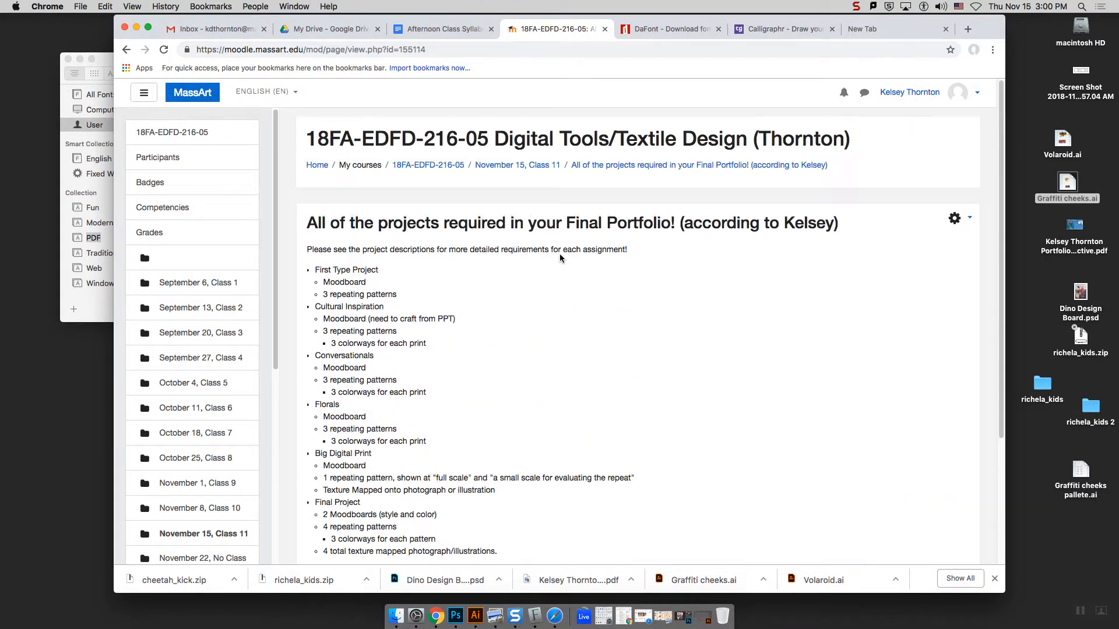
scroll(560, 259, down, 1)
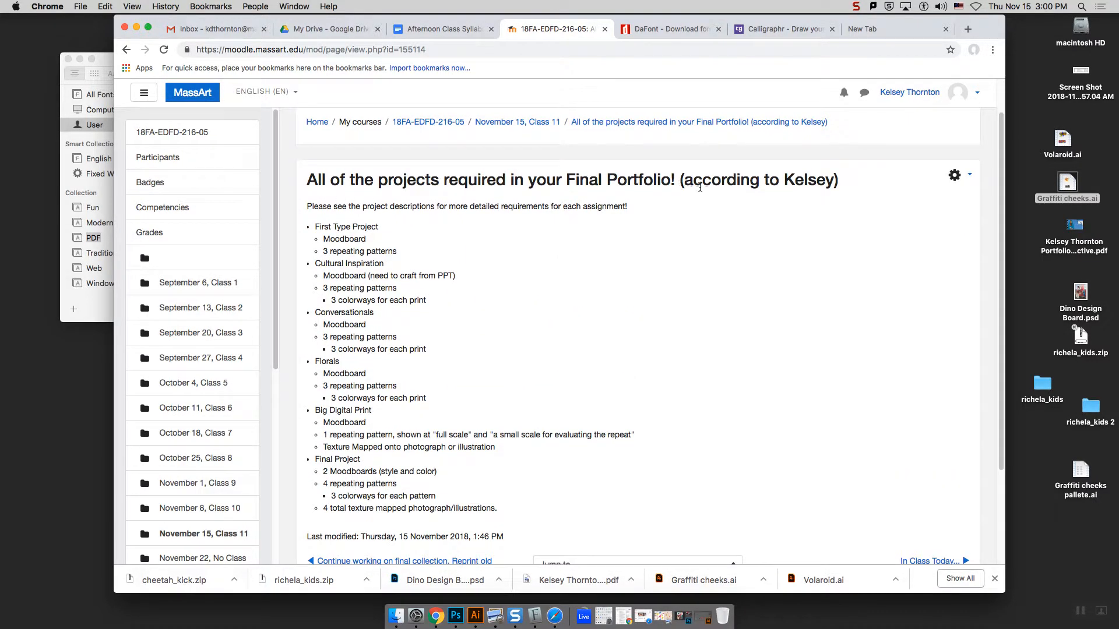
drag(677, 181, 839, 187)
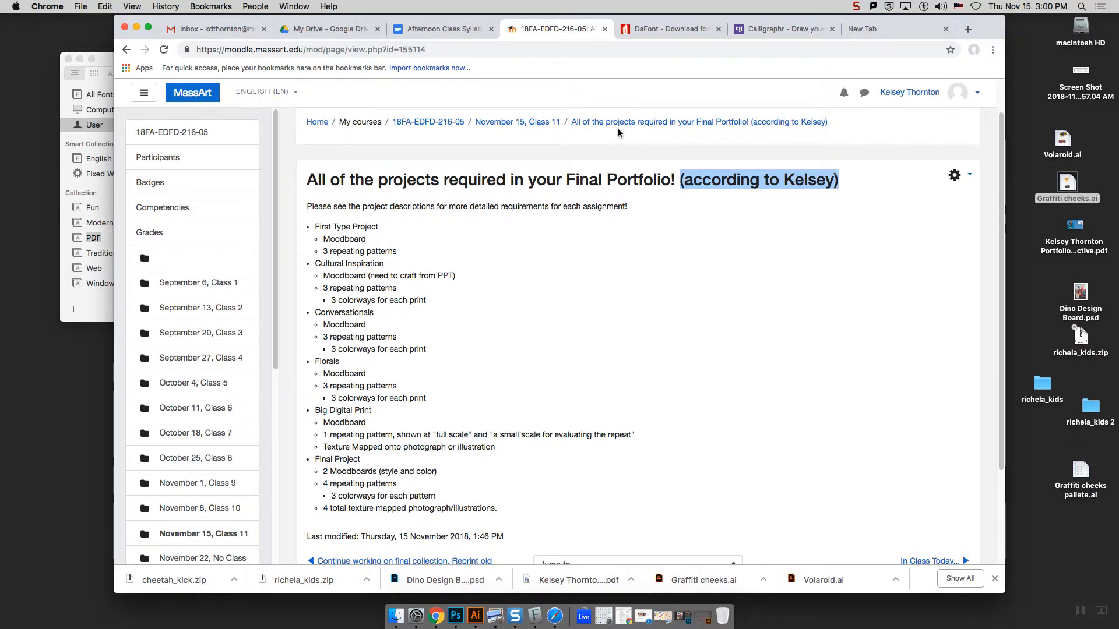
Reopen the required projects page from the November 15, Class 11 section and highlight the First Type Project requirements.
click(523, 122)
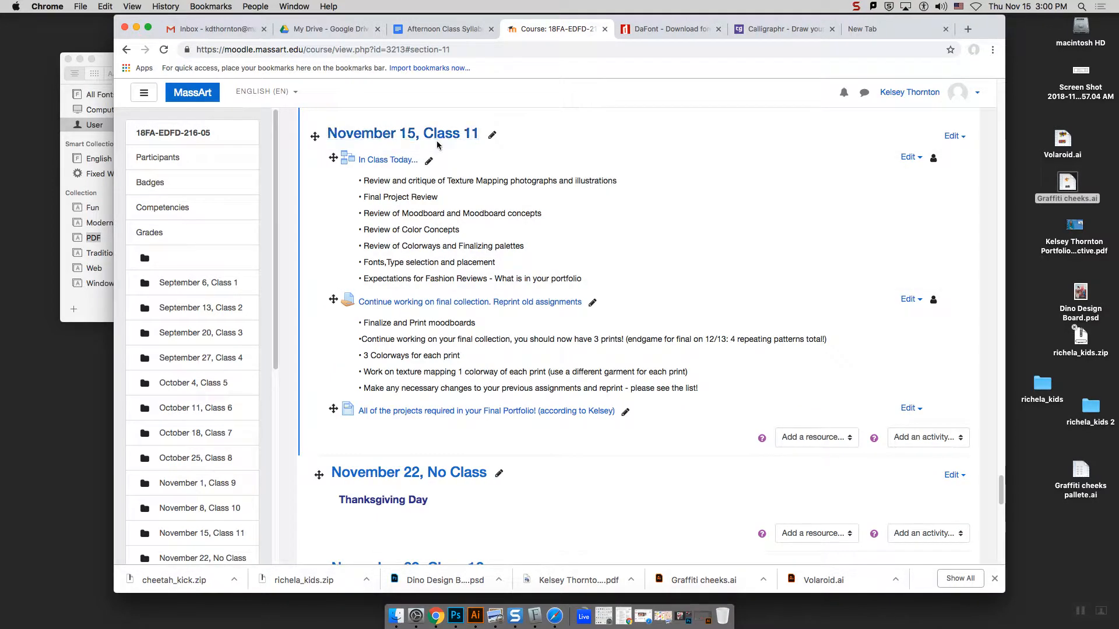
click(425, 412)
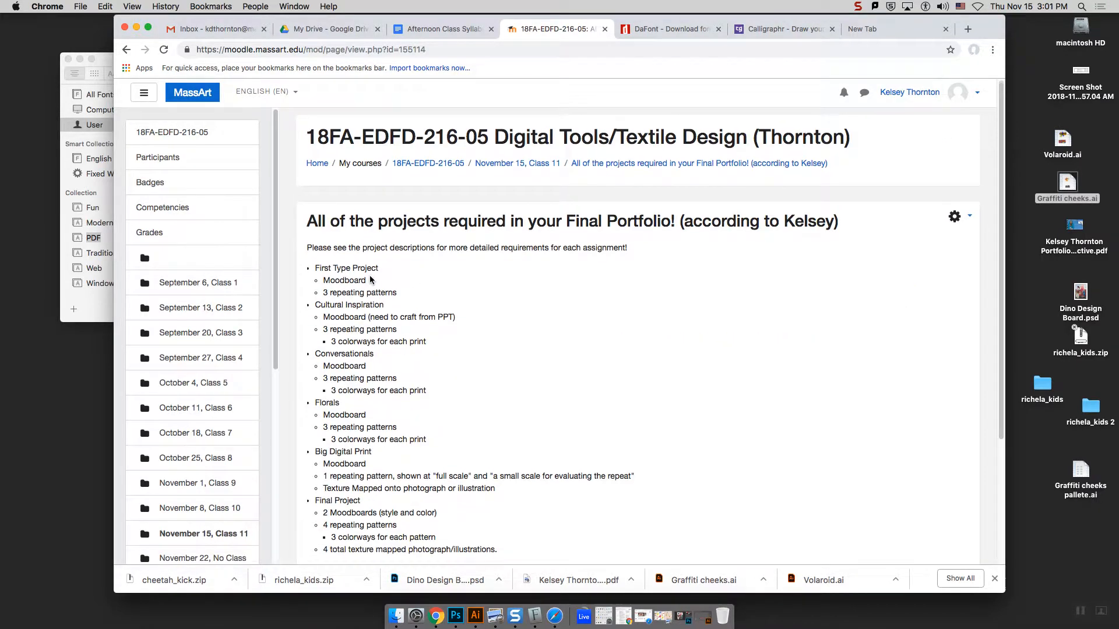
scroll(370, 280, down, 1)
drag(314, 257, 377, 257)
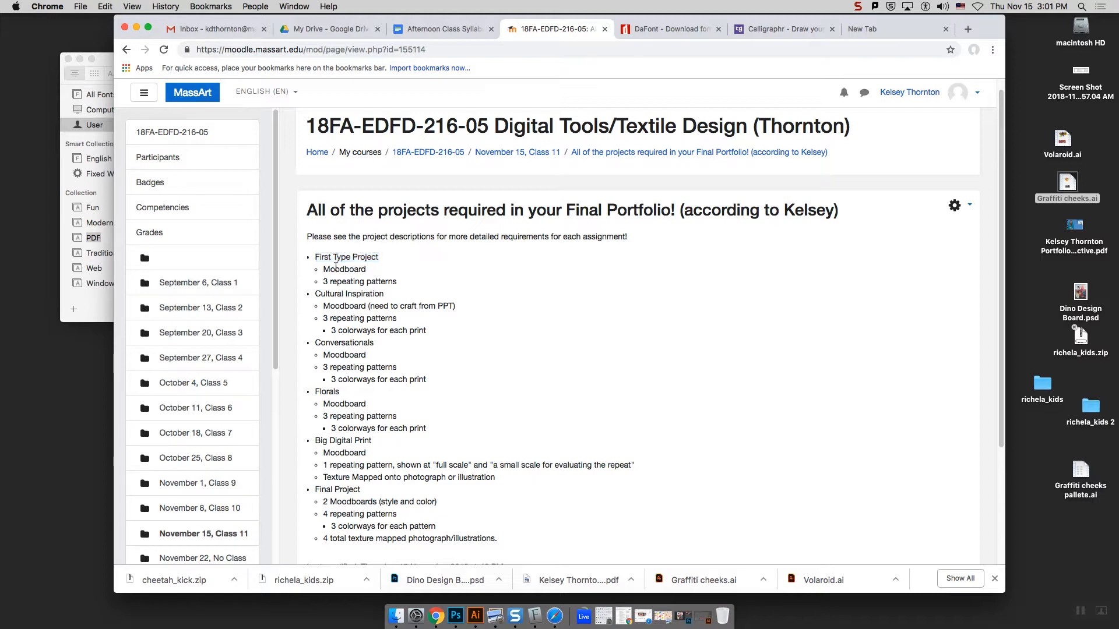
drag(377, 270, 398, 285)
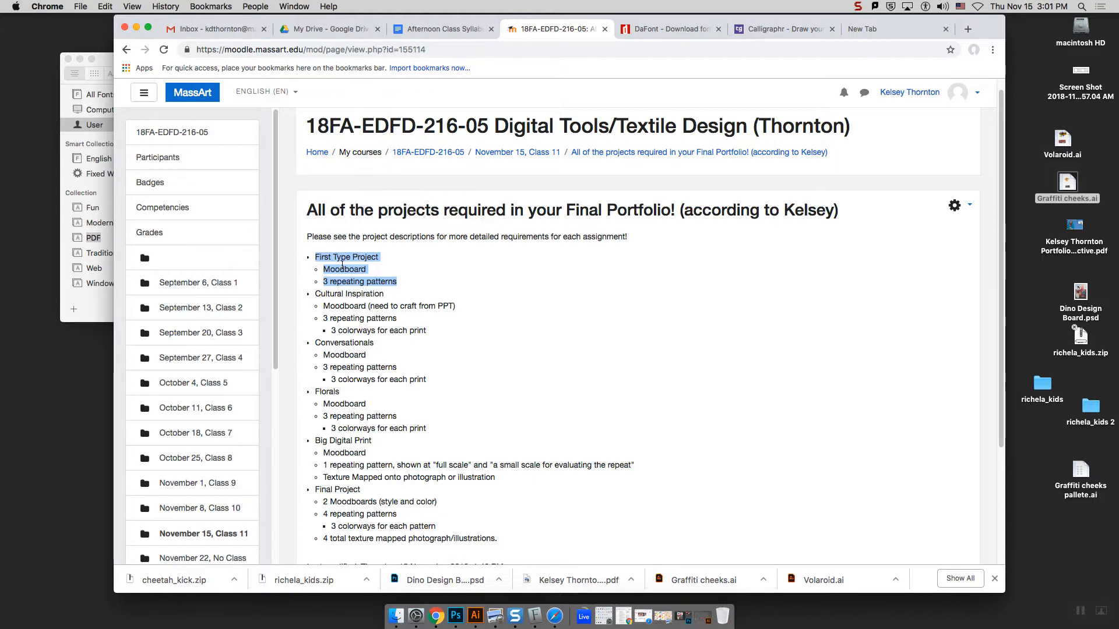
drag(315, 257, 407, 286)
click(340, 280)
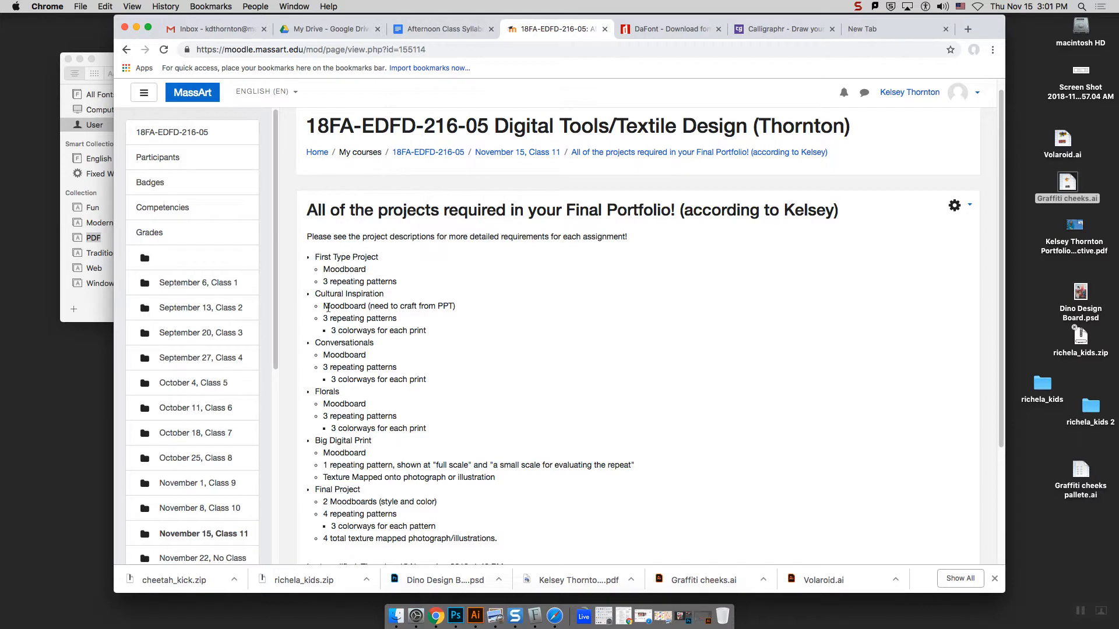
Review the Cultural Inspiration requirements, highlighting the moodboard item and its note about crafting it from the PPT.
drag(315, 294, 450, 303)
click(339, 304)
drag(316, 294, 456, 315)
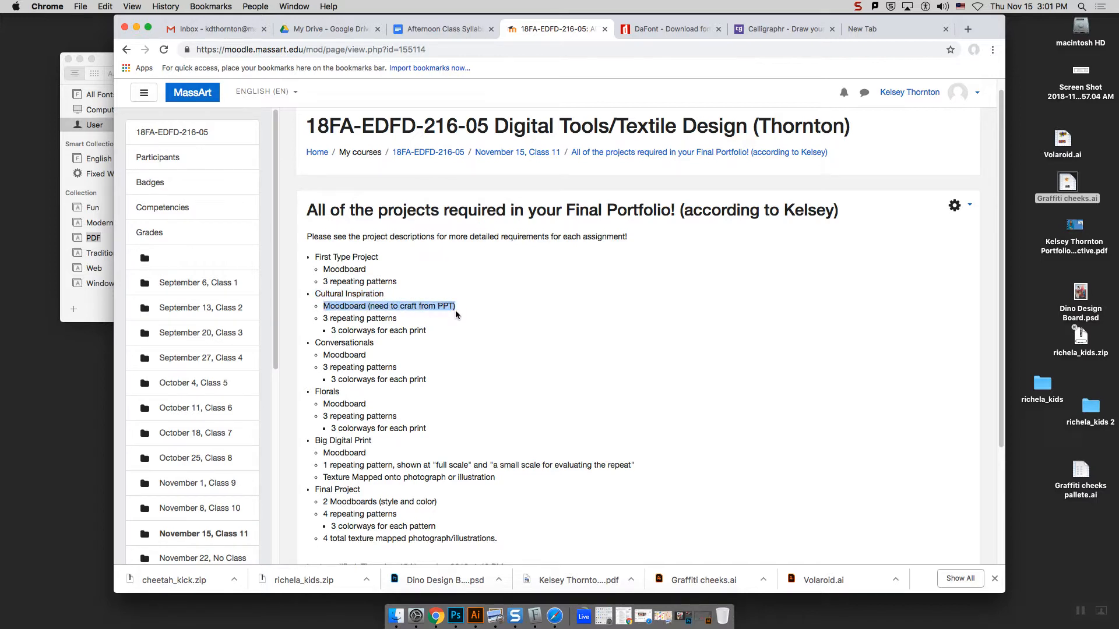
click(372, 305)
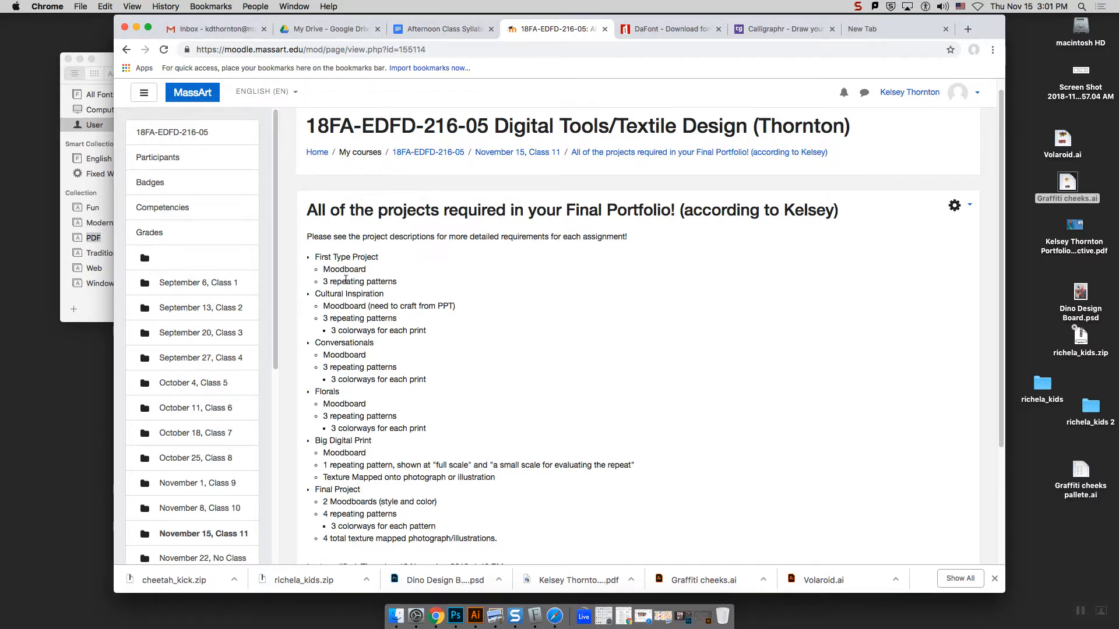
drag(368, 306, 456, 307)
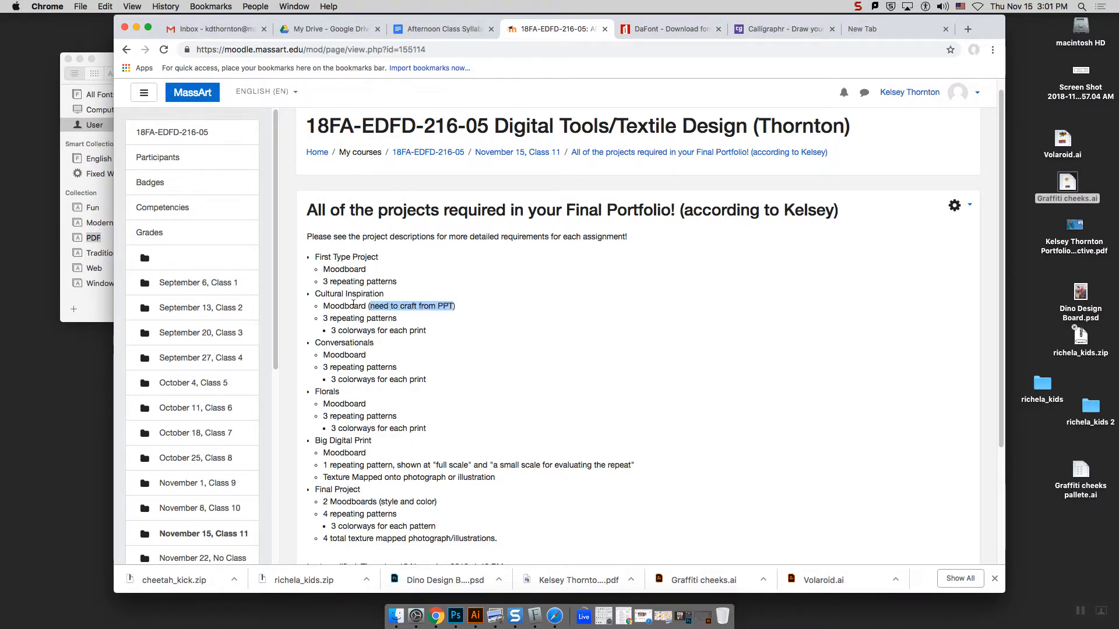
drag(330, 306, 359, 307)
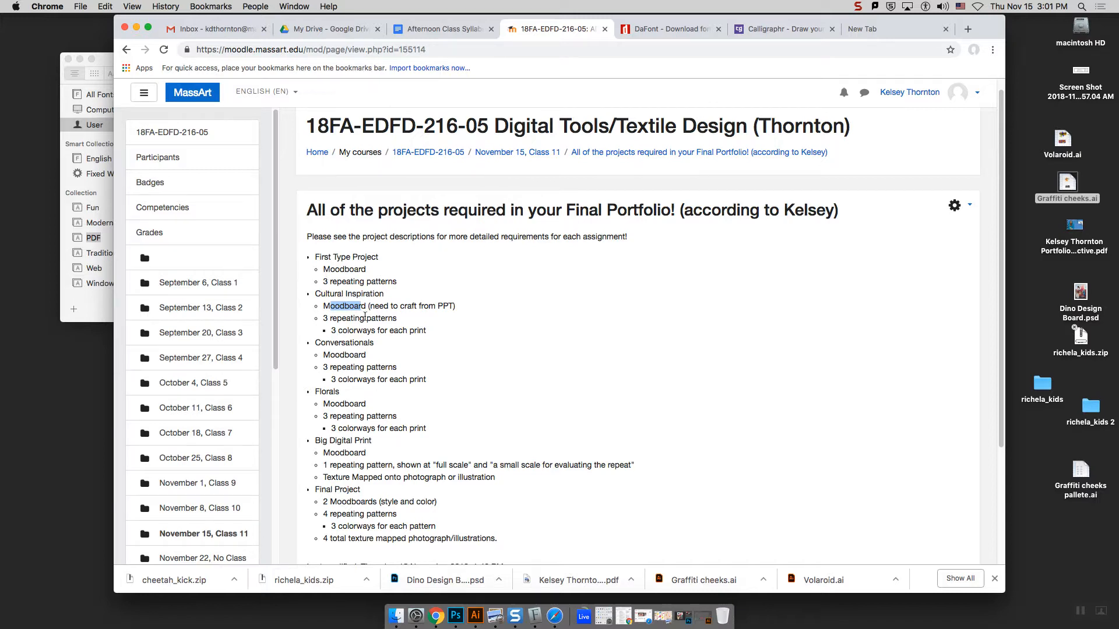
drag(366, 306, 324, 307)
drag(456, 307, 323, 308)
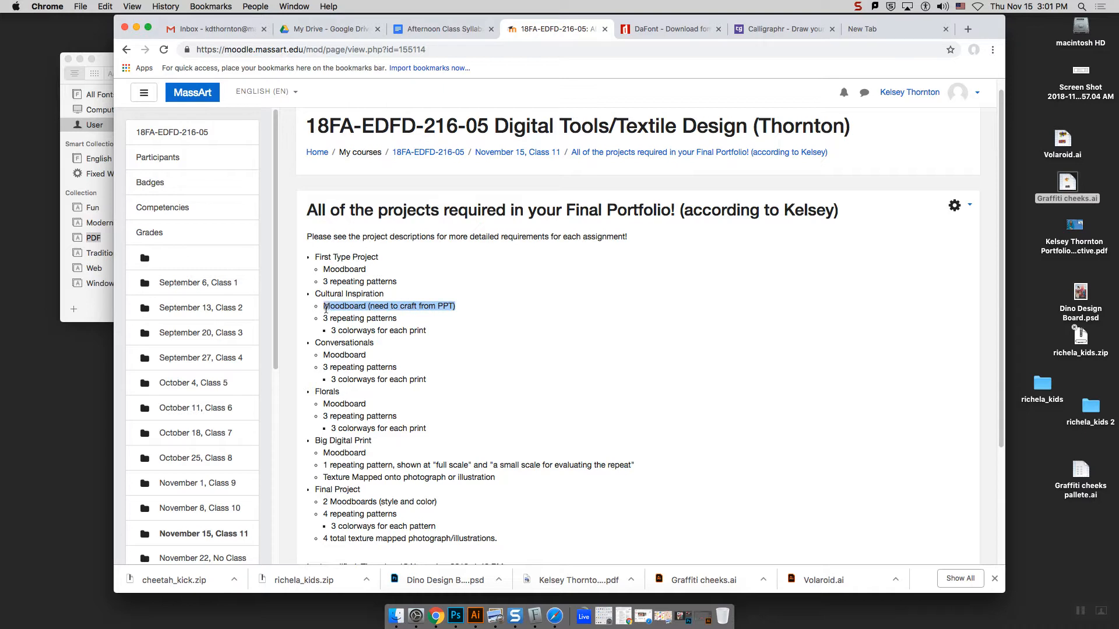
click(346, 318)
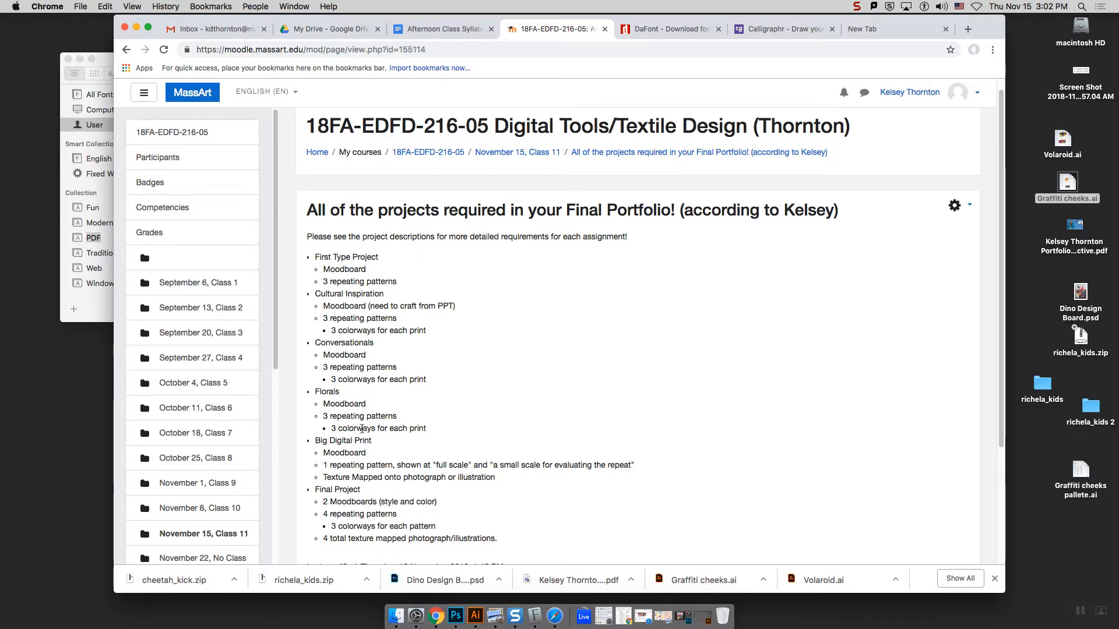
Highlight the repeating pattern and texture mapping items under Big Digital Print, plus all the Final Project requirements.
scroll(368, 418, down, 2)
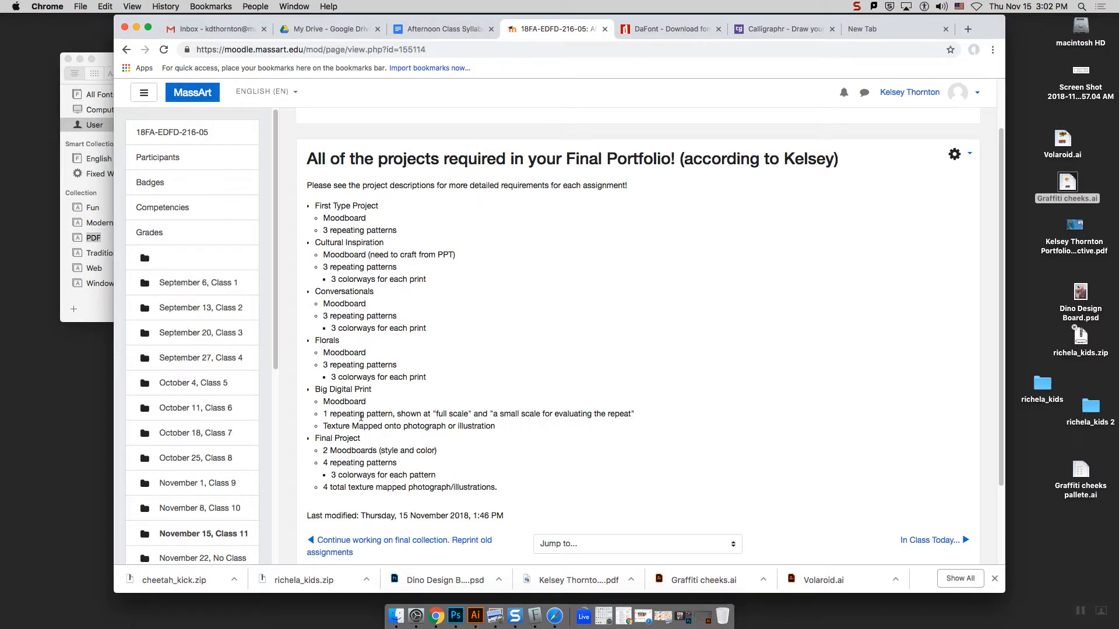
drag(313, 392, 387, 414)
double_click(353, 402)
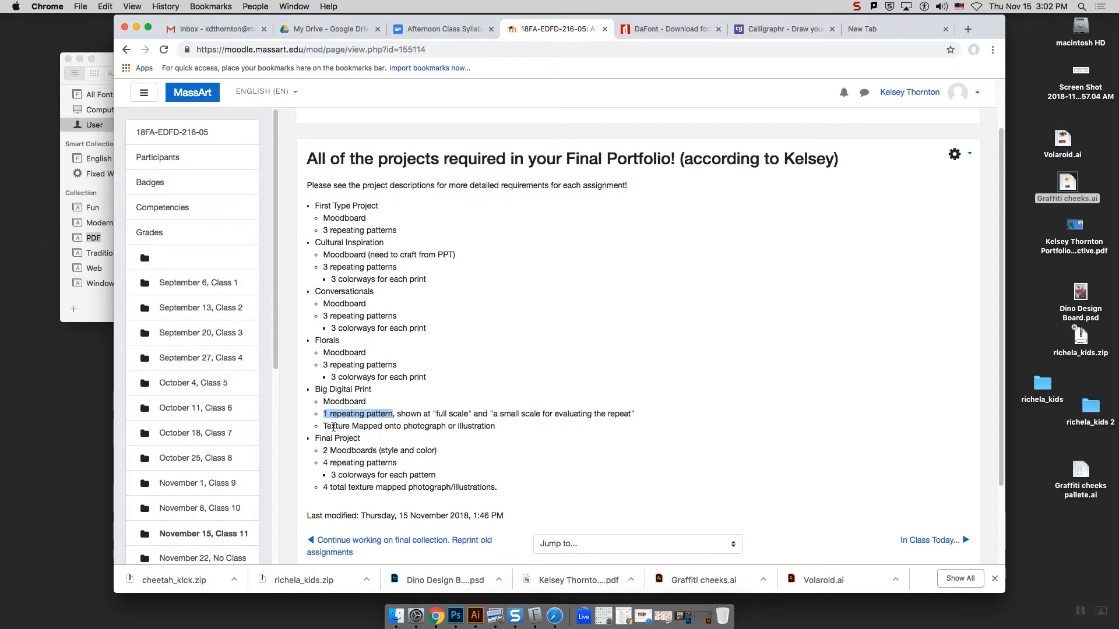
drag(324, 427, 492, 429)
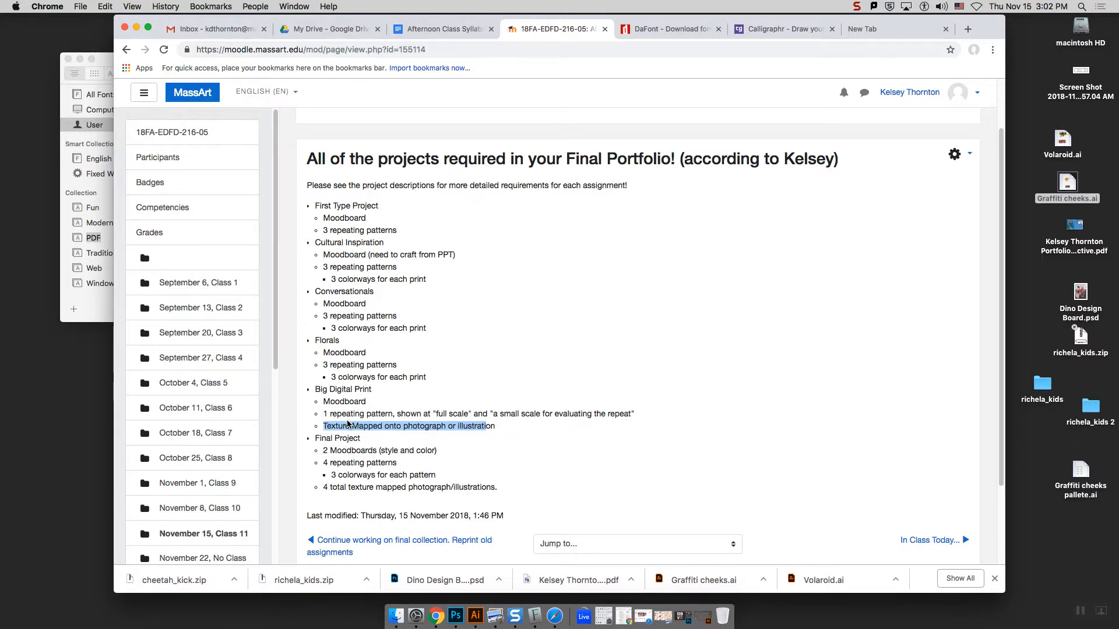
drag(324, 451, 505, 492)
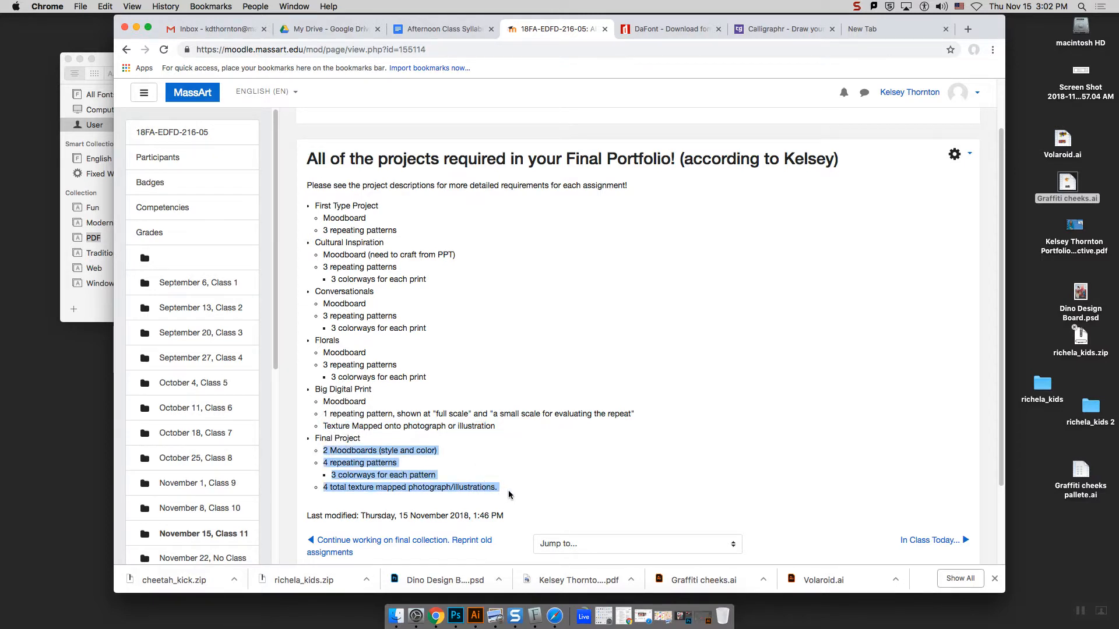
click(374, 472)
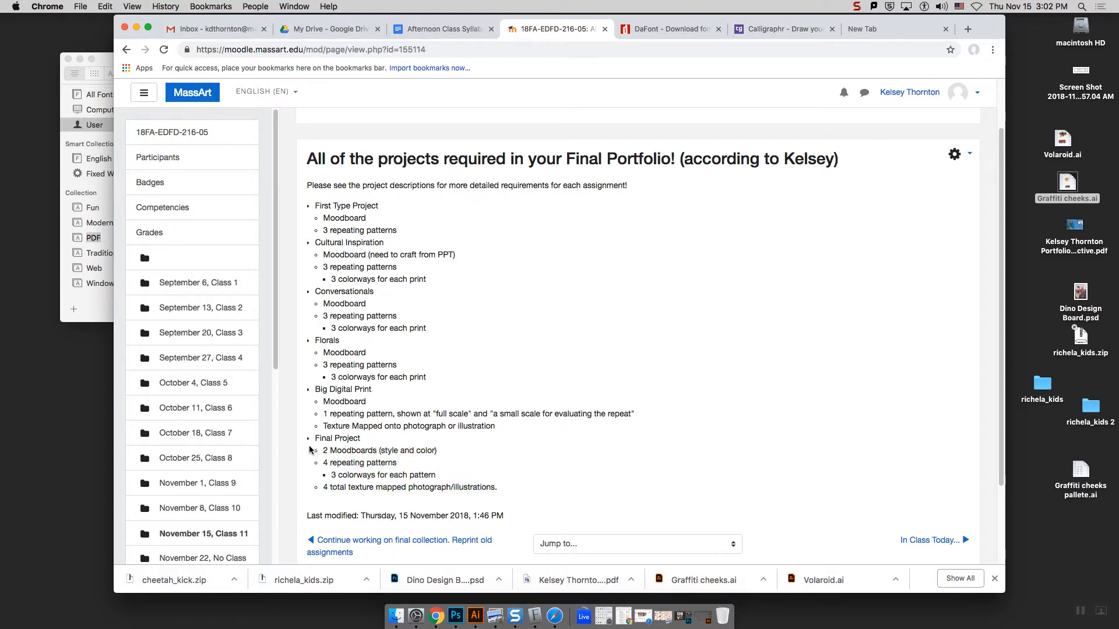